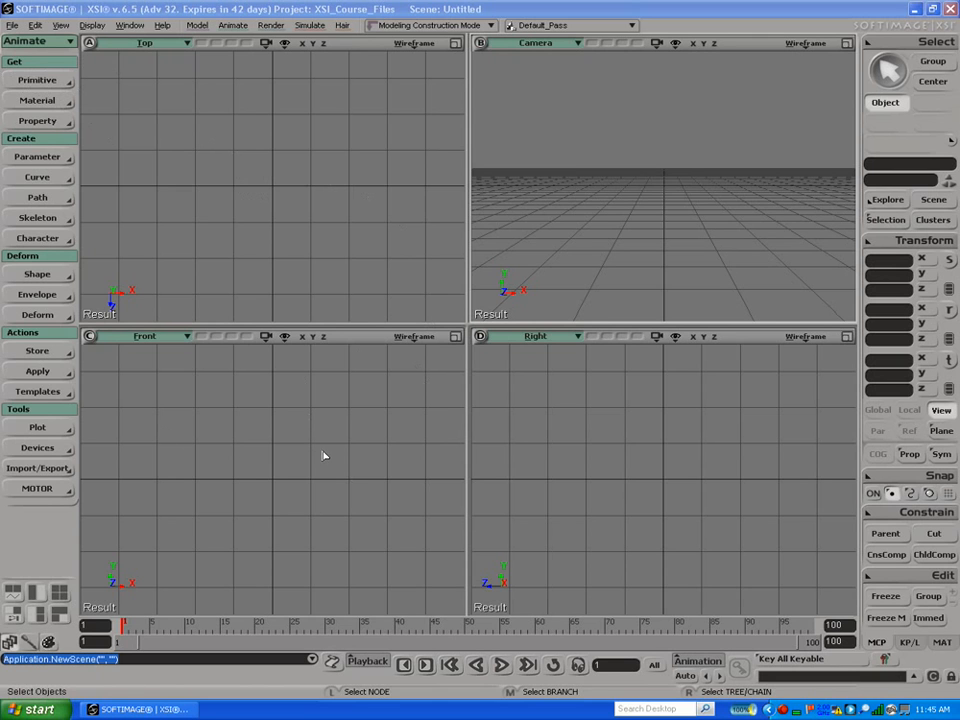
Step: Create a polygon mesh sphere with a radius of 2 and close its properties
click(47, 82)
mouse_move(117, 108)
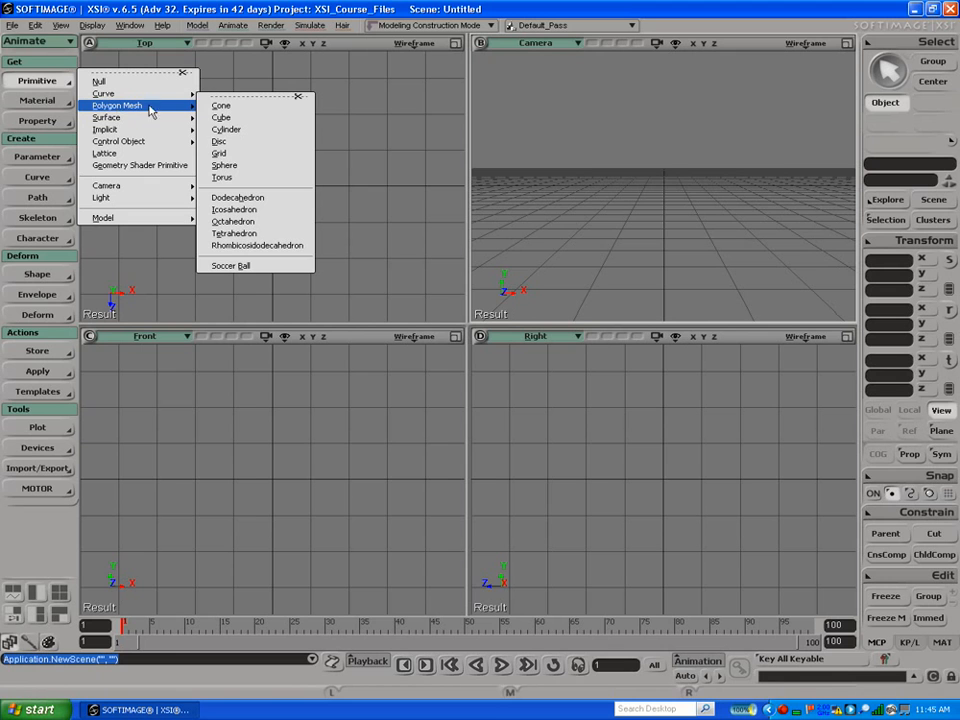
click(226, 166)
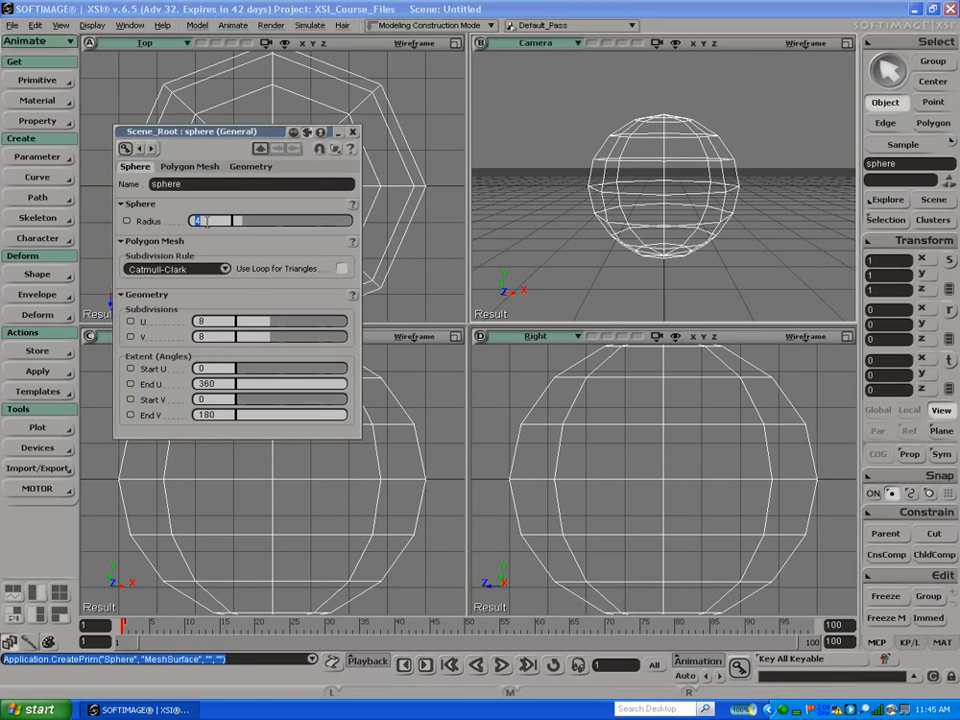
text(2)
key(Return)
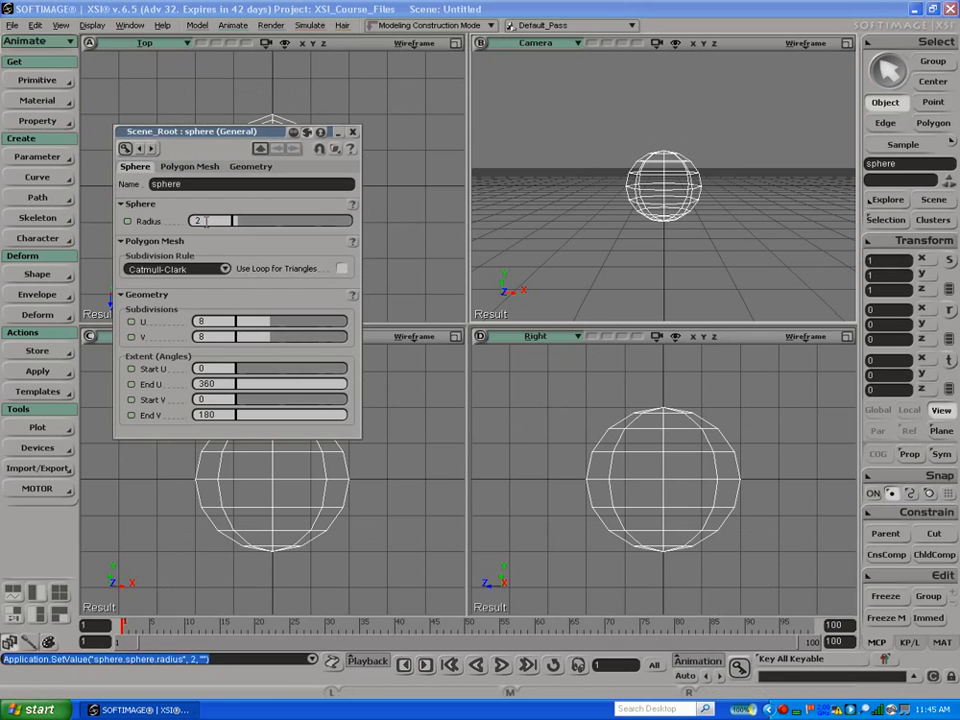
click(355, 132)
Step: Maximize the Front view and frame it zoomed out, leaving plenty of room above and beside the sphere
alt+right_drag(369, 416, 124, 377)
alt+right_drag(279, 396, 214, 389)
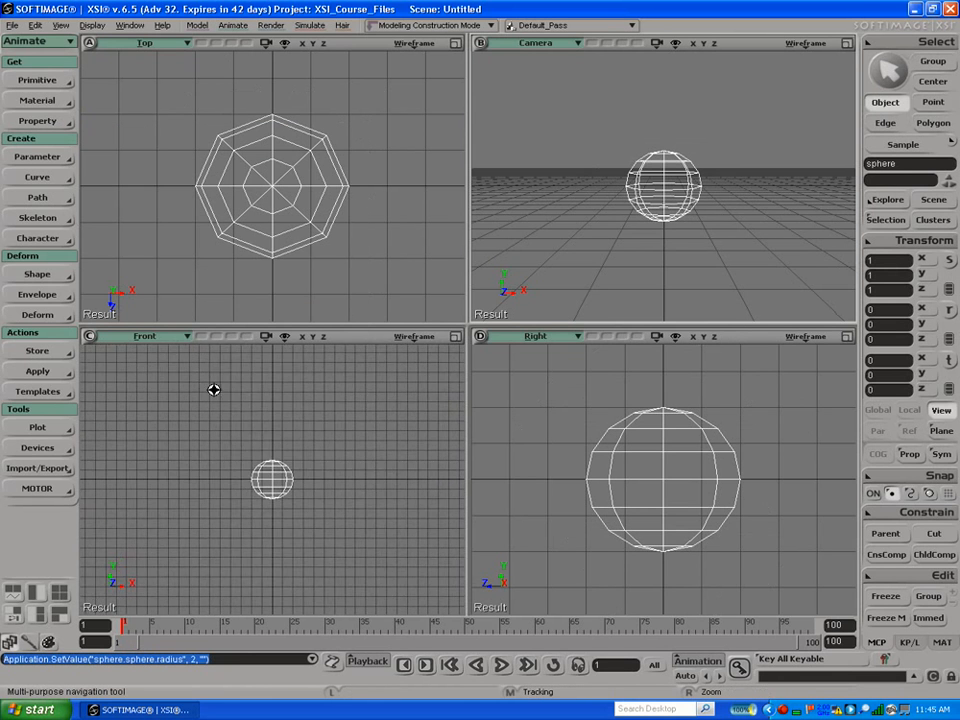
middle_drag(272, 414, 304, 430)
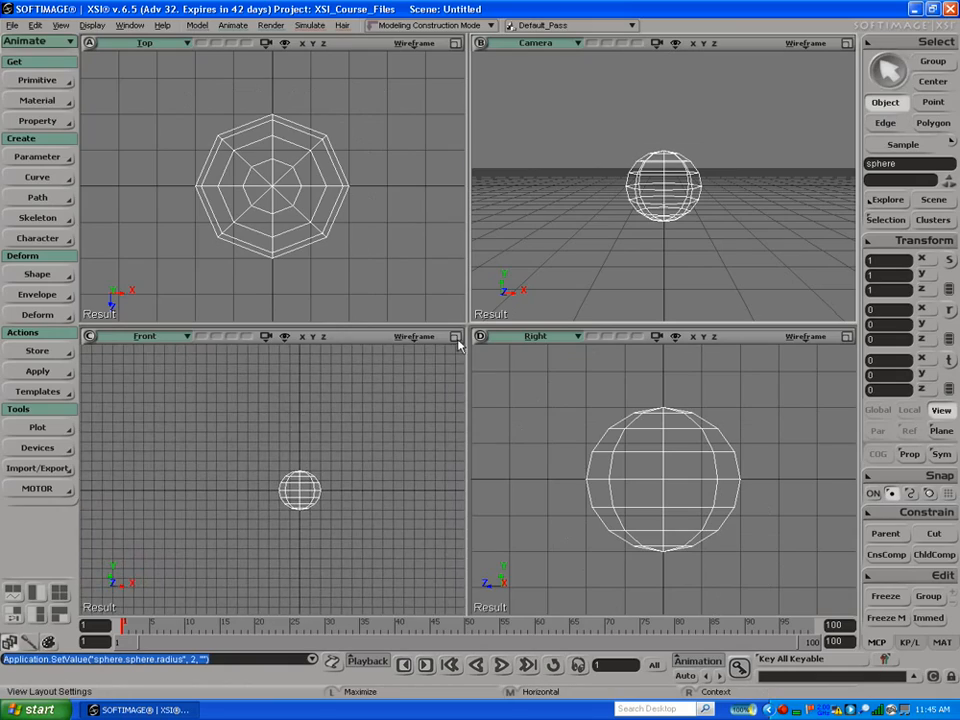
click(458, 344)
alt+right_drag(418, 291, 319, 142)
middle_drag(370, 266, 212, 350)
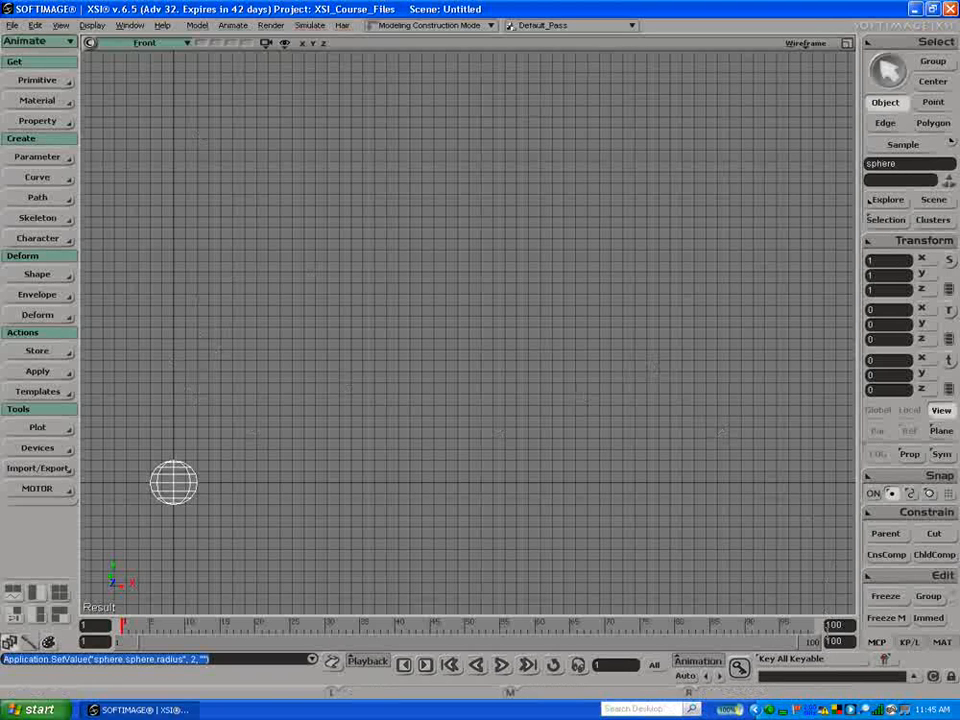
Step: Map the save key command to Key Marked Parameters
click(793, 663)
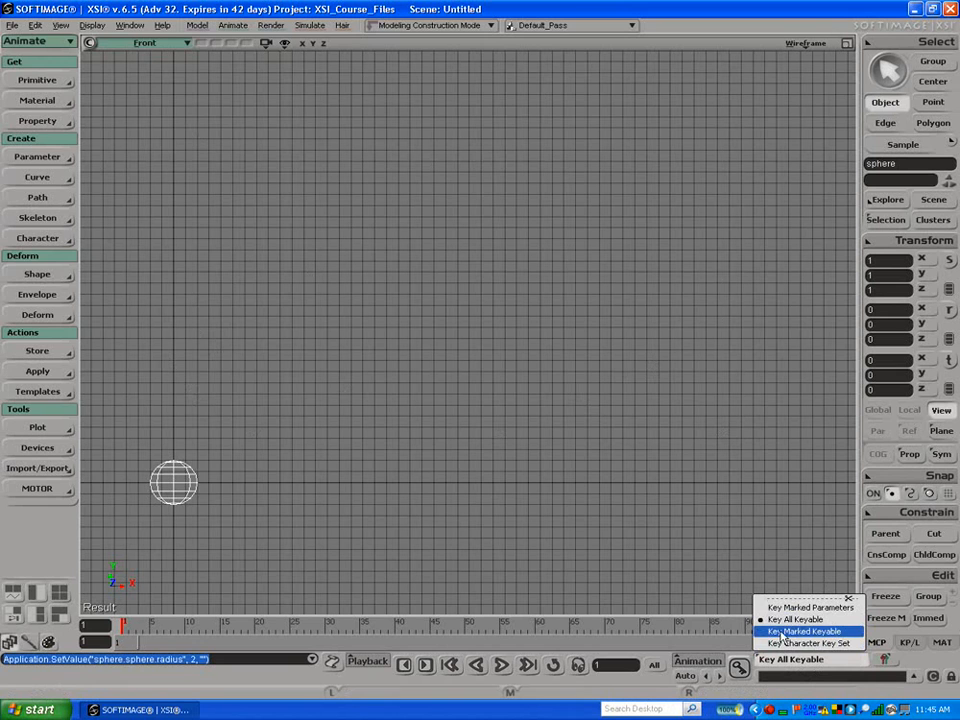
click(700, 555)
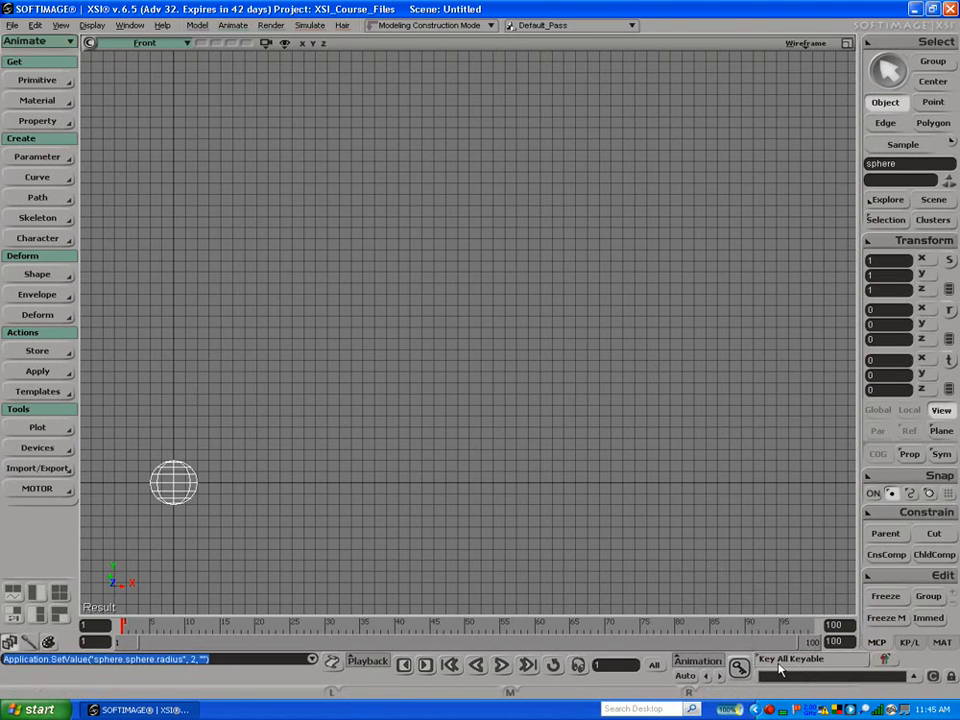
click(702, 661)
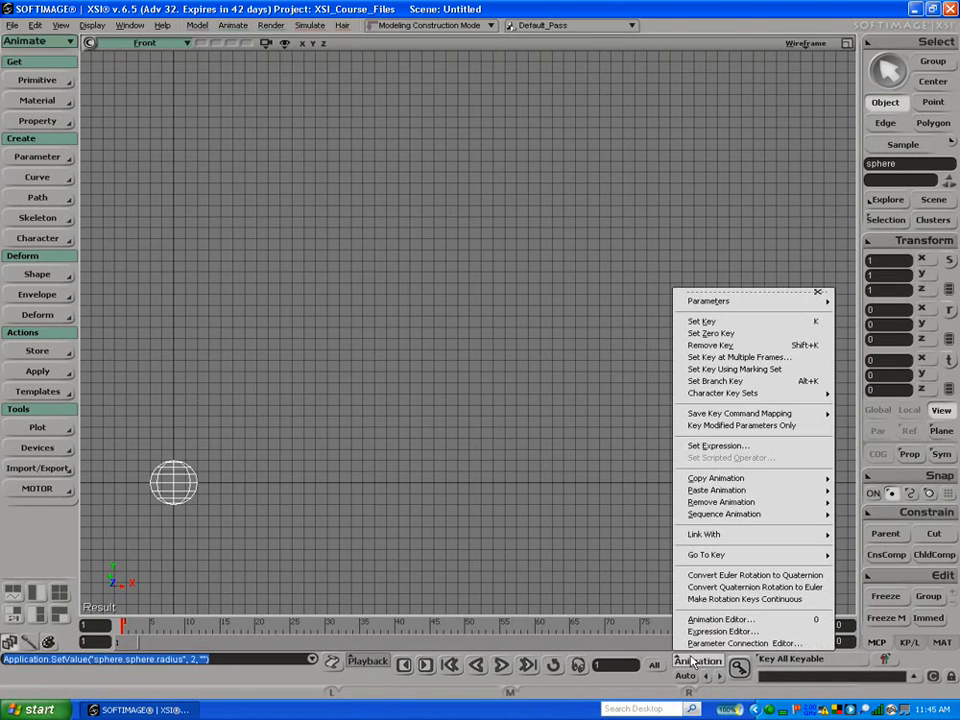
mouse_move(712, 417)
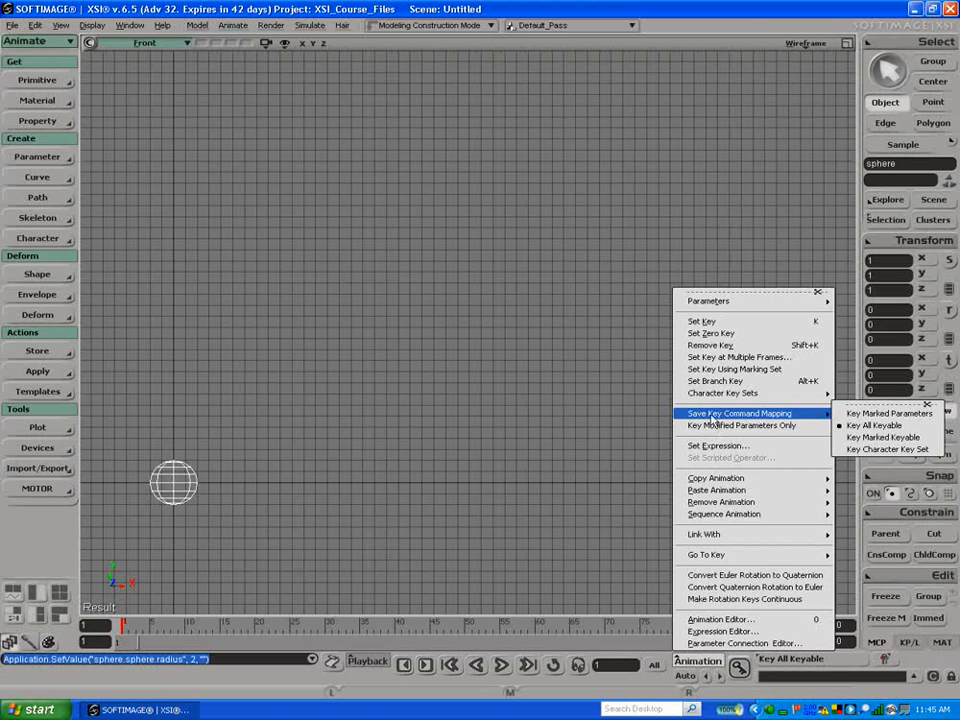
click(850, 413)
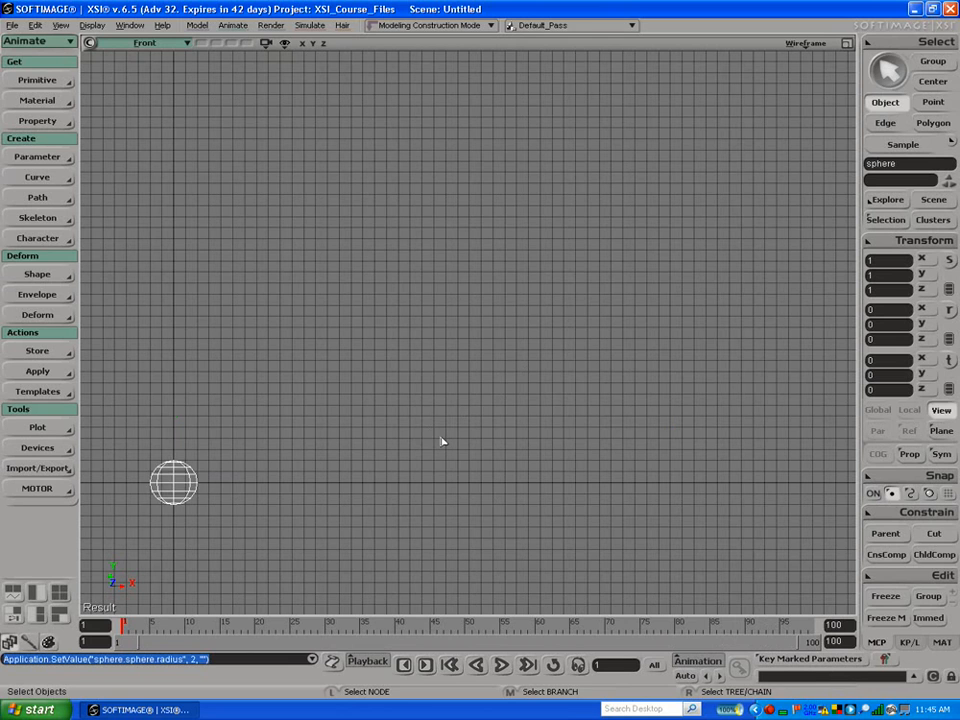
Step: Mark the sphere's translation, key it at frame 1, and open its local transform properties
key(v)
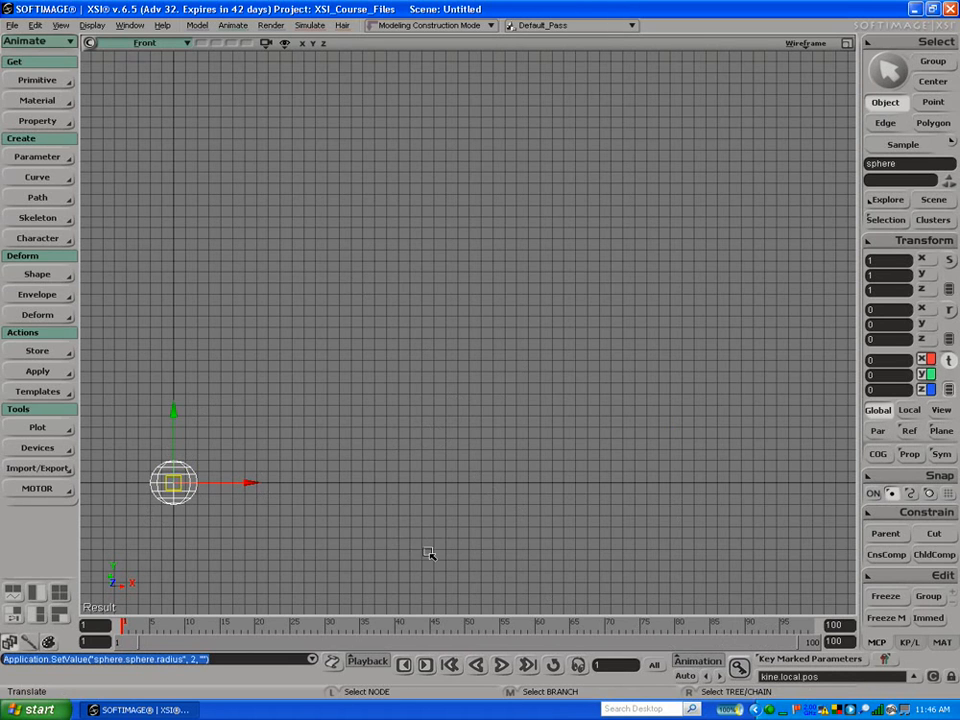
key(k)
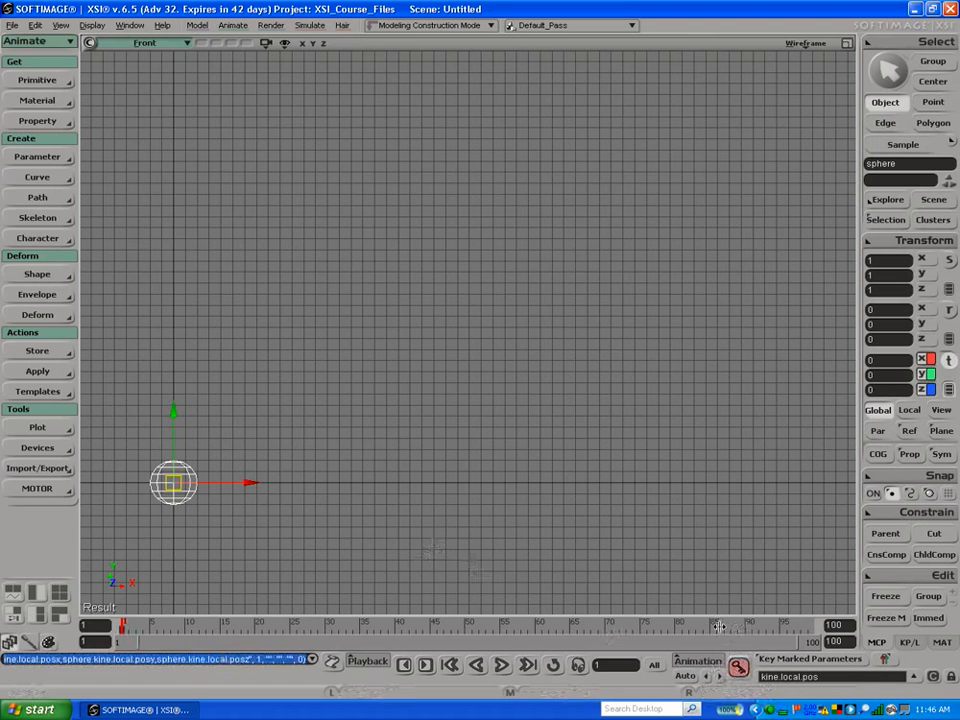
key(ctrl+k)
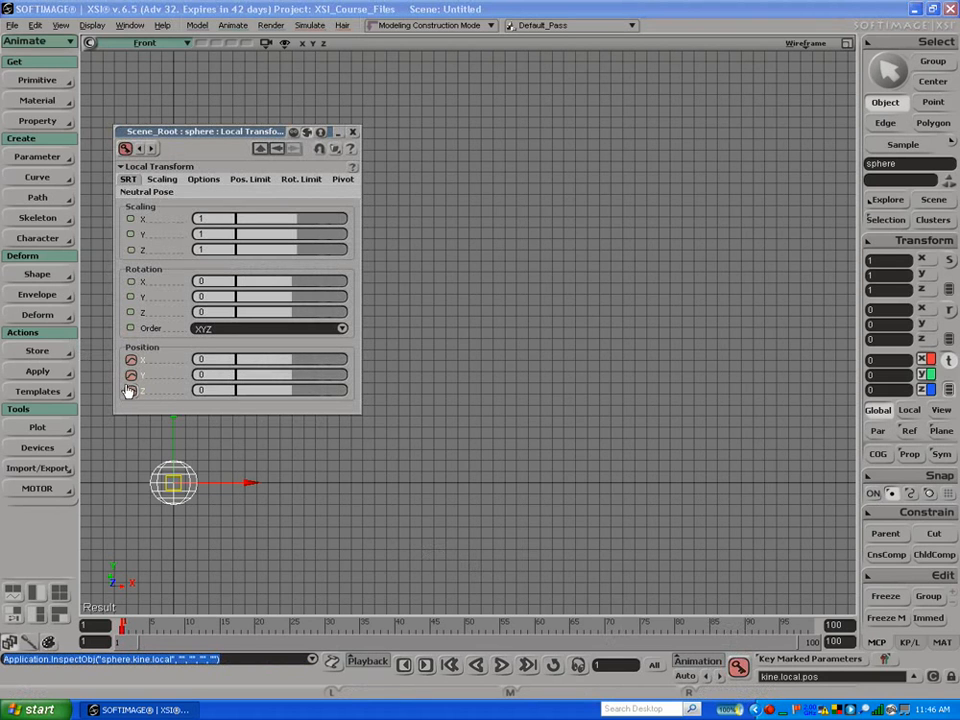
Step: Try moving the sphere to about X 6.35, Y 3.56 without keying, and check the position key indicators at frames 1 and 12
drag(174, 484, 248, 443)
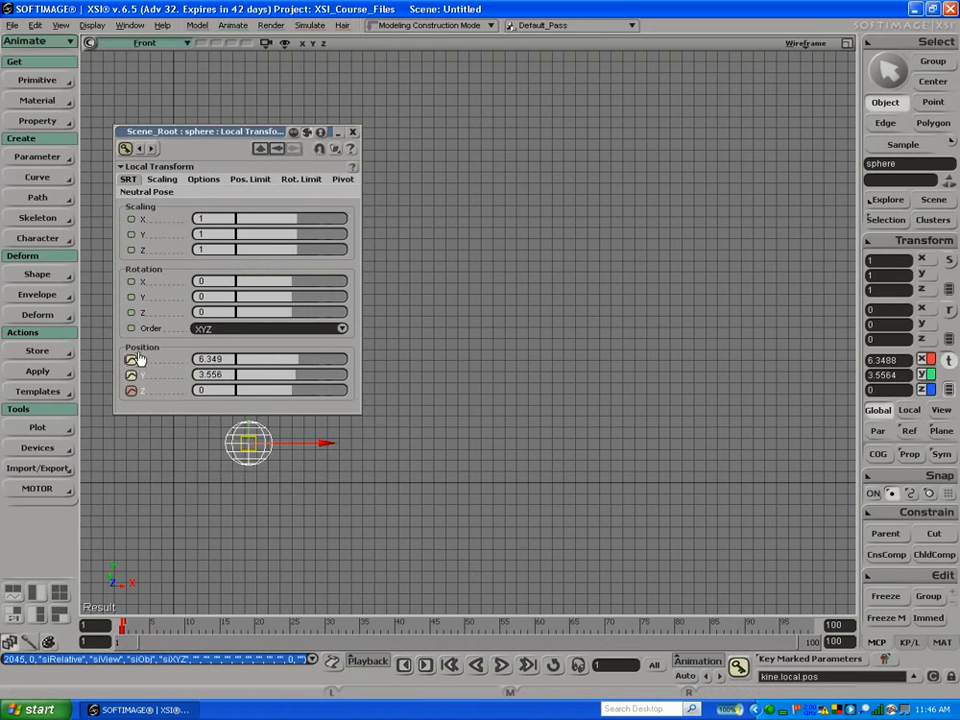
click(150, 631)
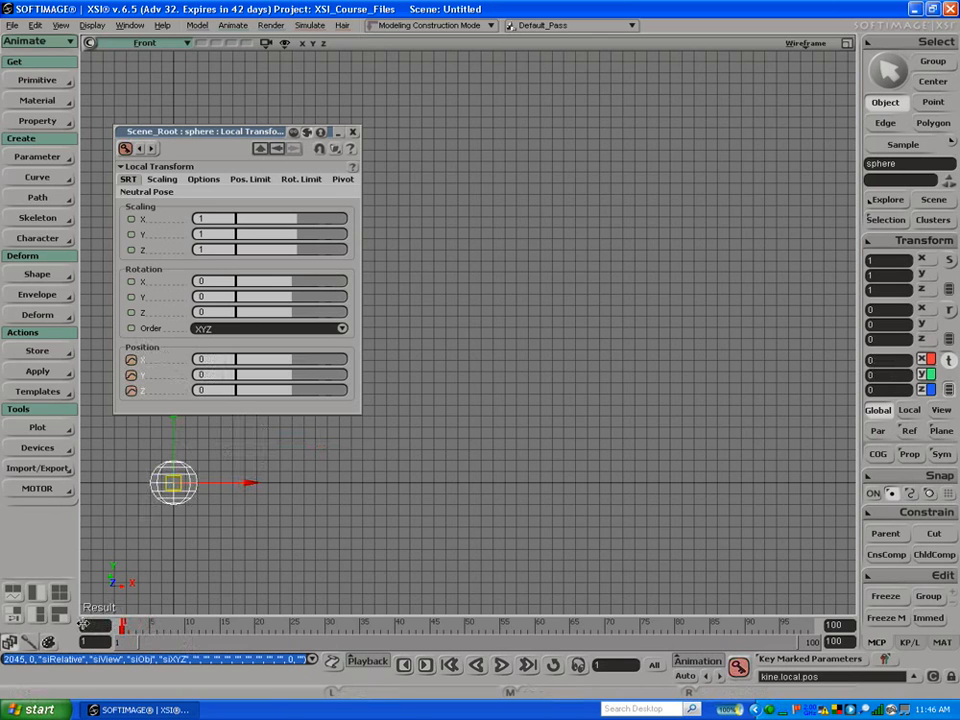
click(198, 627)
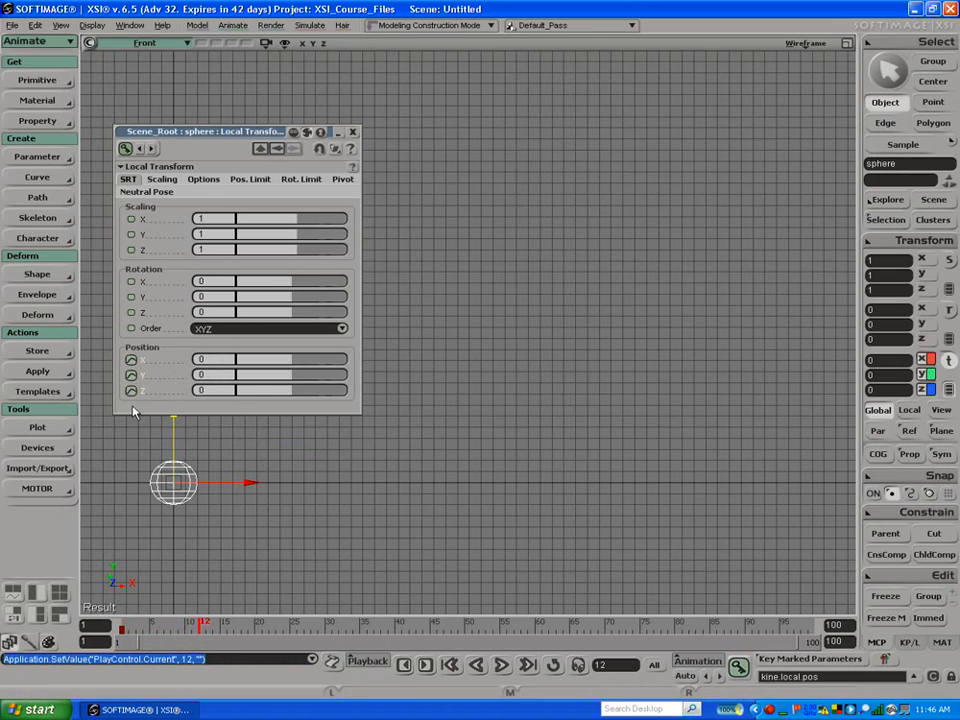
drag(204, 629, 122, 628)
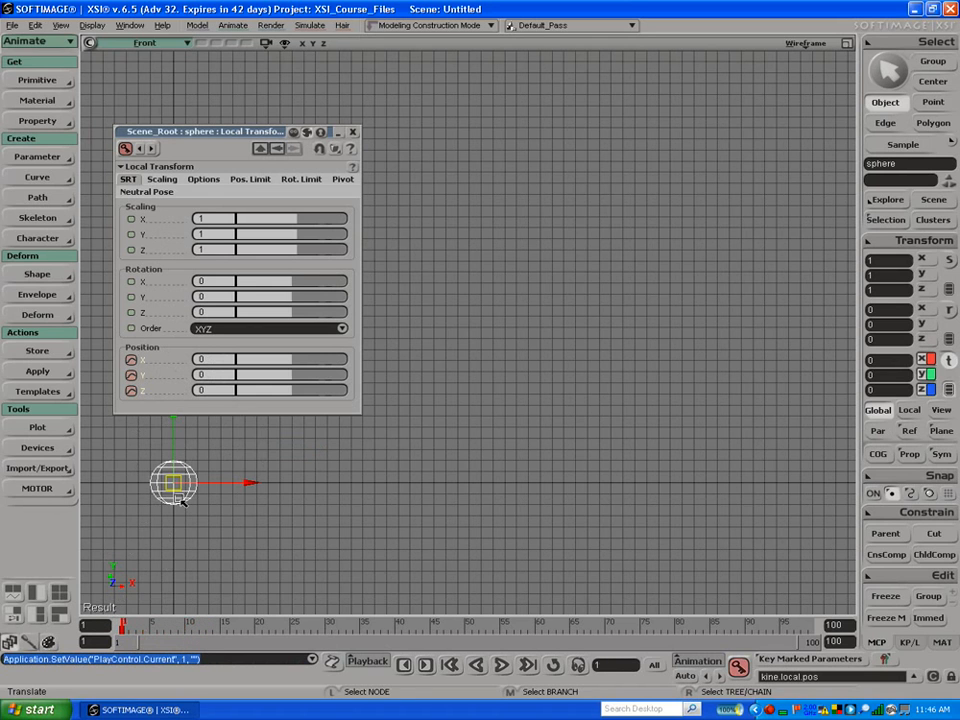
Step: Show the keying panel for the sphere and close its local transform properties
drag(221, 136, 221, 103)
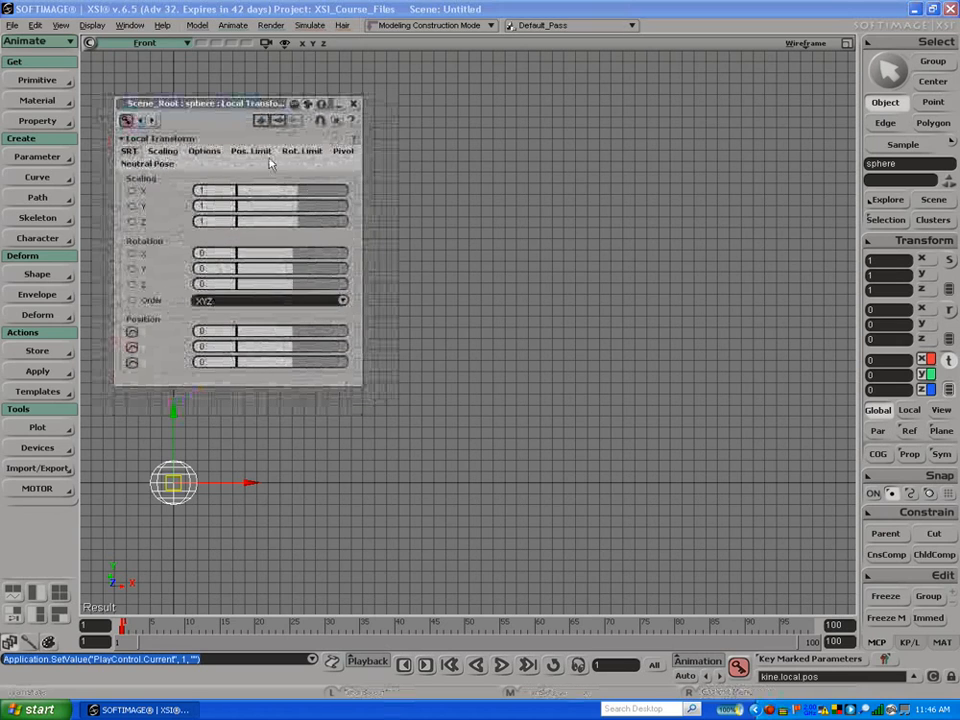
click(908, 642)
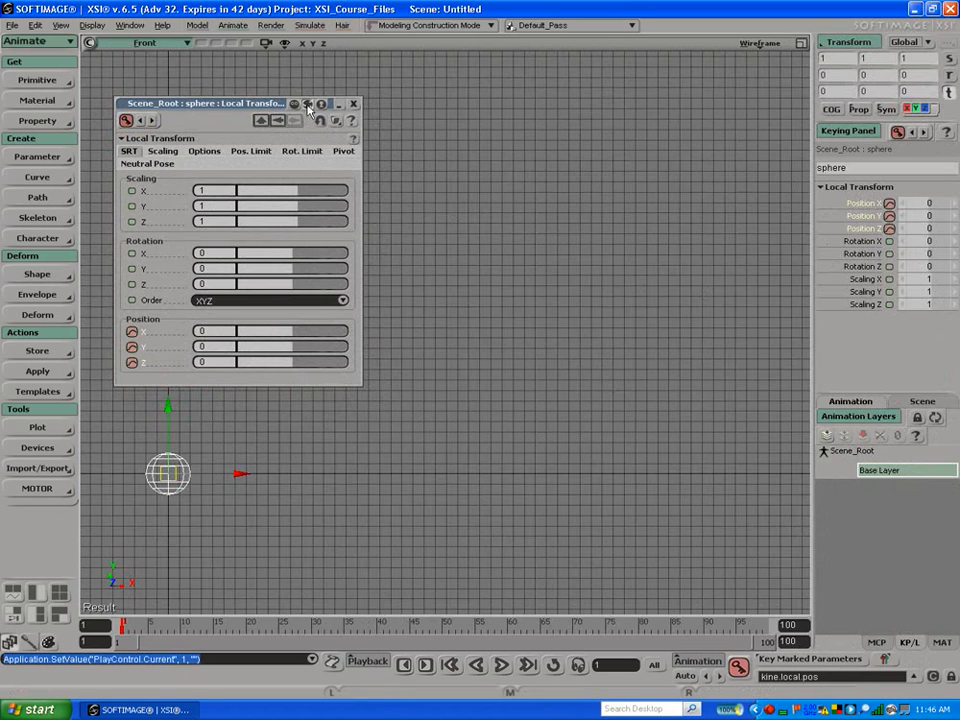
click(354, 105)
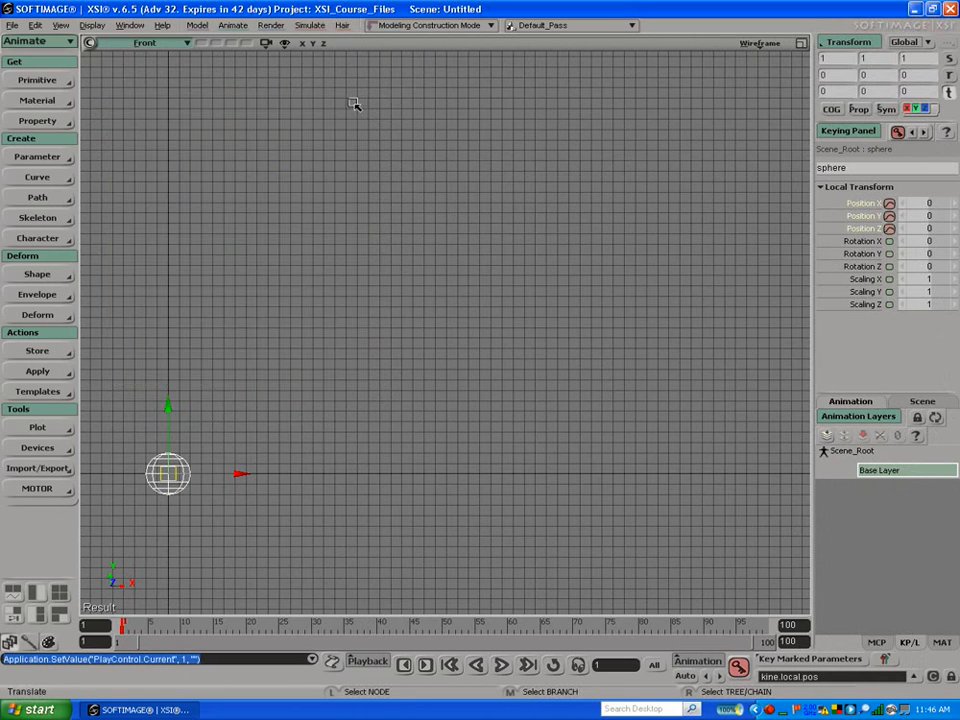
Step: Remove the sphere's position key at frame 1 and set the keying mode to Key All Keyable
click(738, 668)
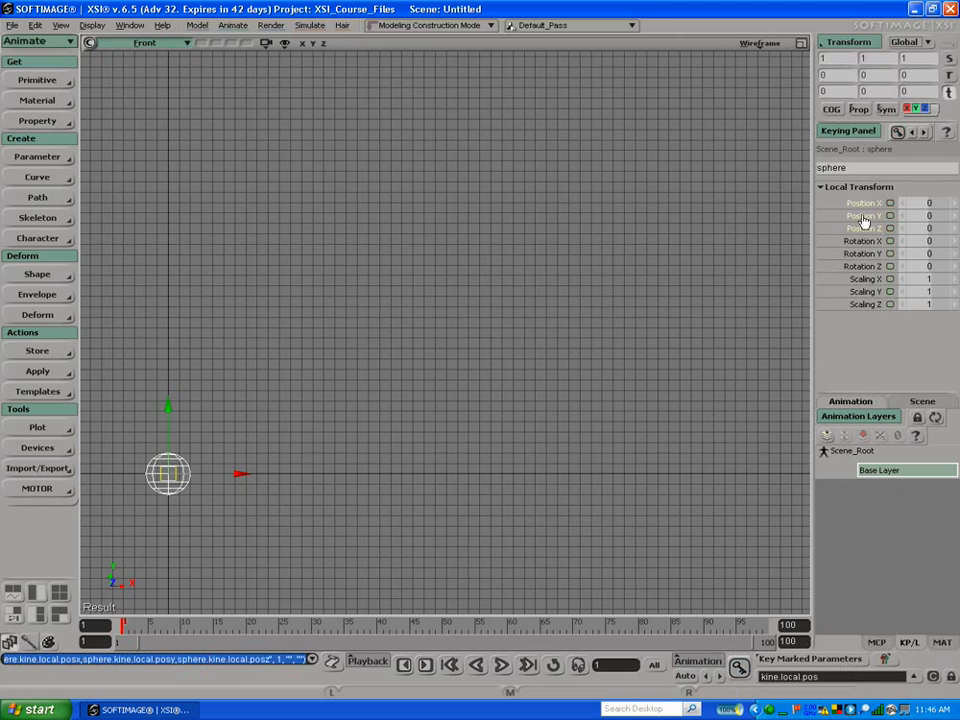
click(846, 666)
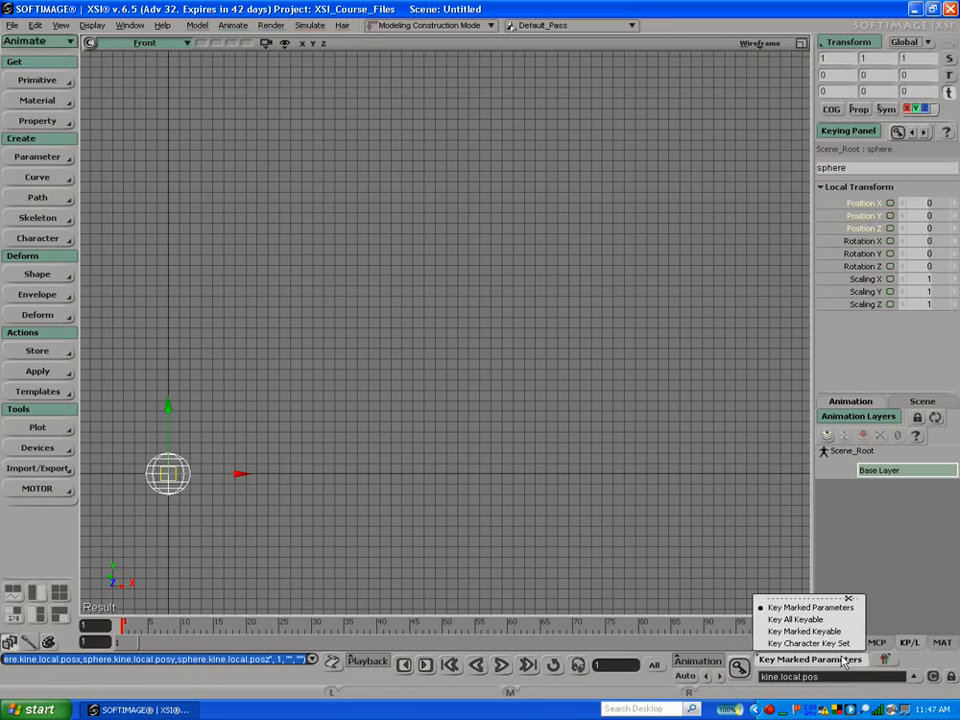
click(793, 620)
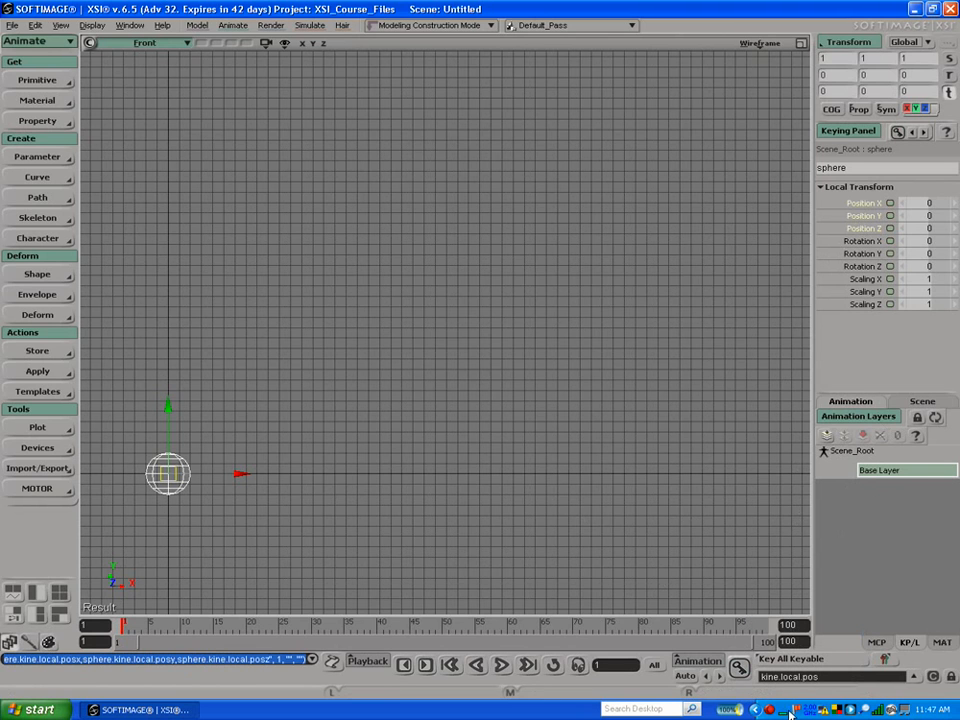
Step: Key all of the sphere's keyable parameters at frame 1 as a test, and remove that key
key(k)
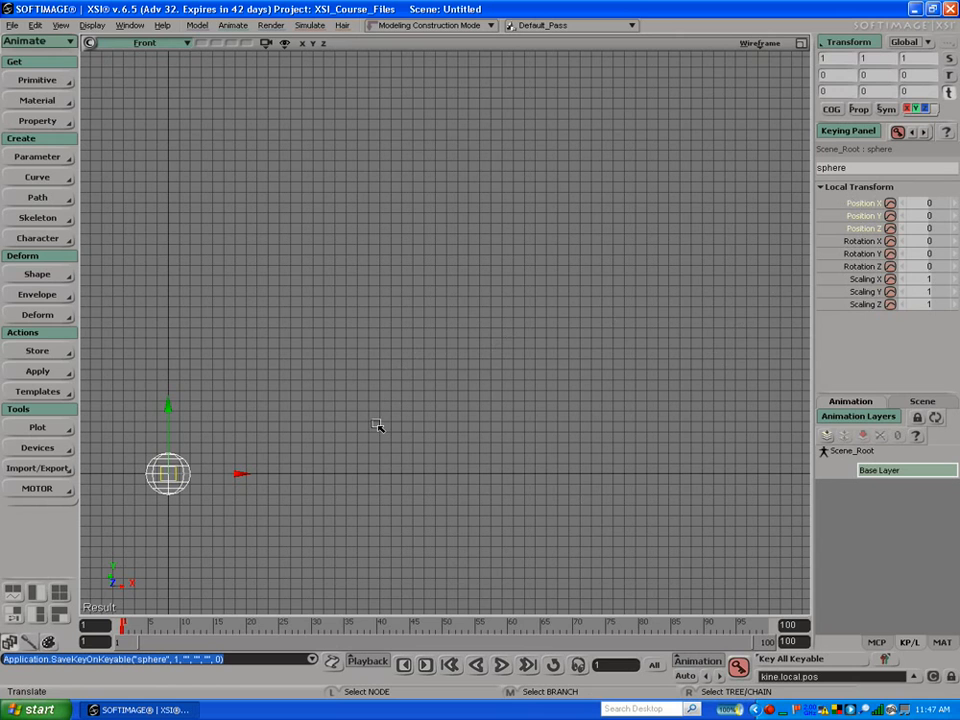
key(shift+k)
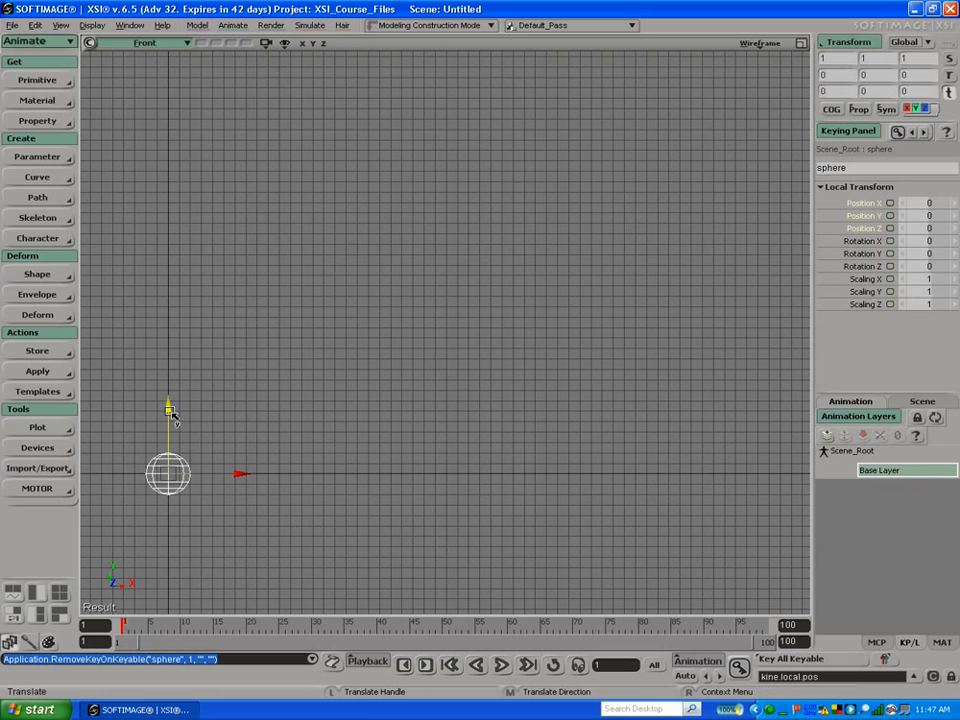
Step: Key the sphere raised to about Y 29.9 at frame 1 and lowered to about X 12.7, Y 2.2 at frame 10
drag(167, 410, 167, 98)
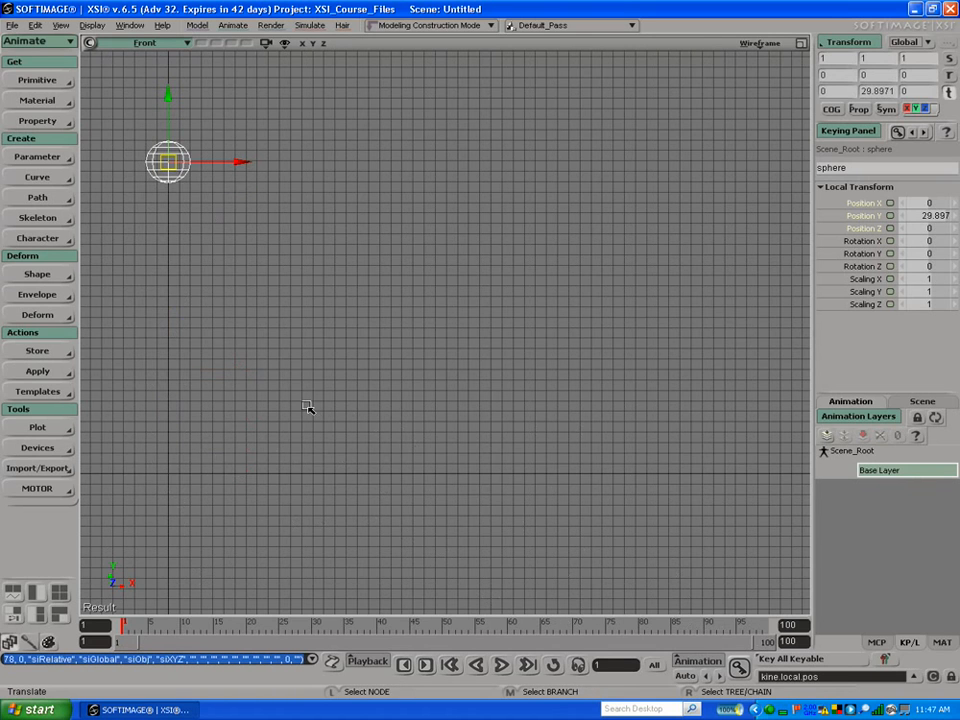
key(k)
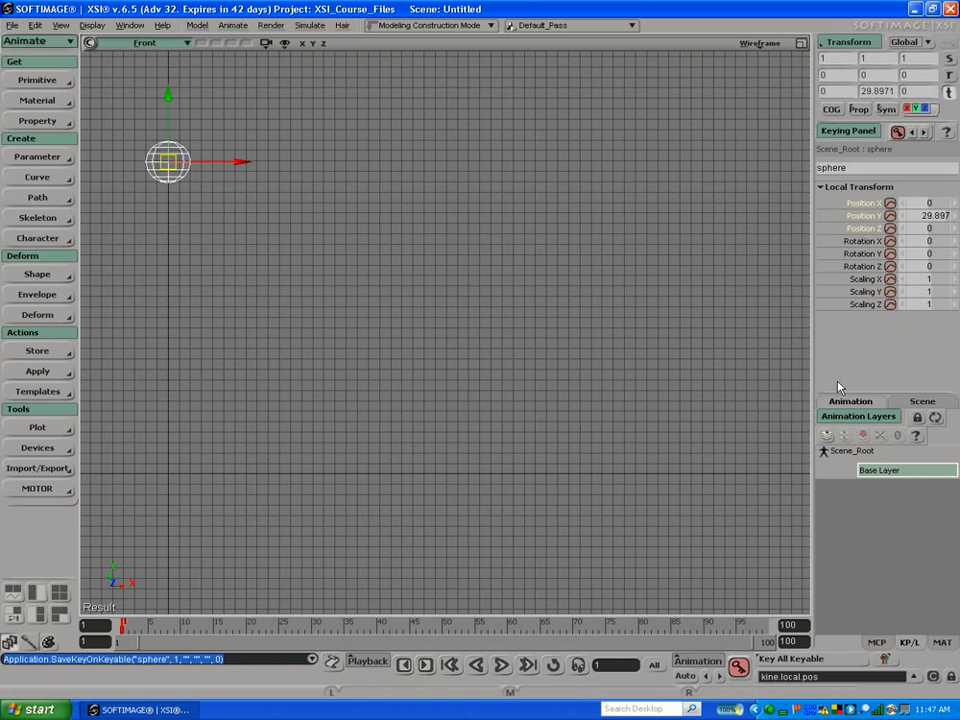
click(181, 624)
drag(168, 163, 317, 457)
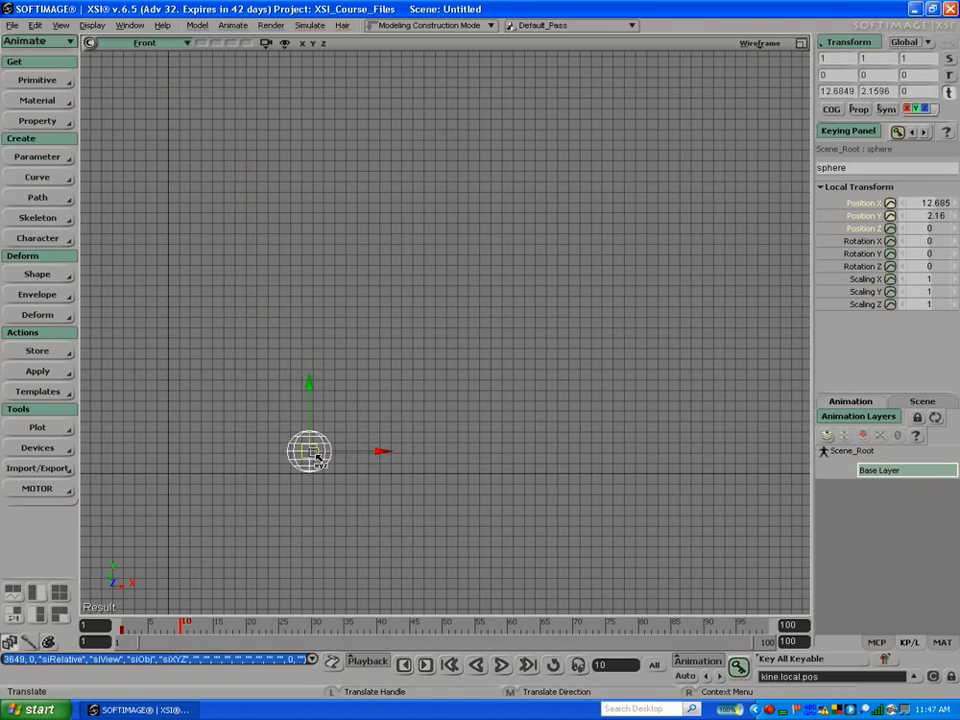
Step: At frame 20, move the sphere up to about X 20.1, Y 21.1 and key it
click(253, 624)
click(246, 624)
drag(316, 454, 398, 264)
key(k)
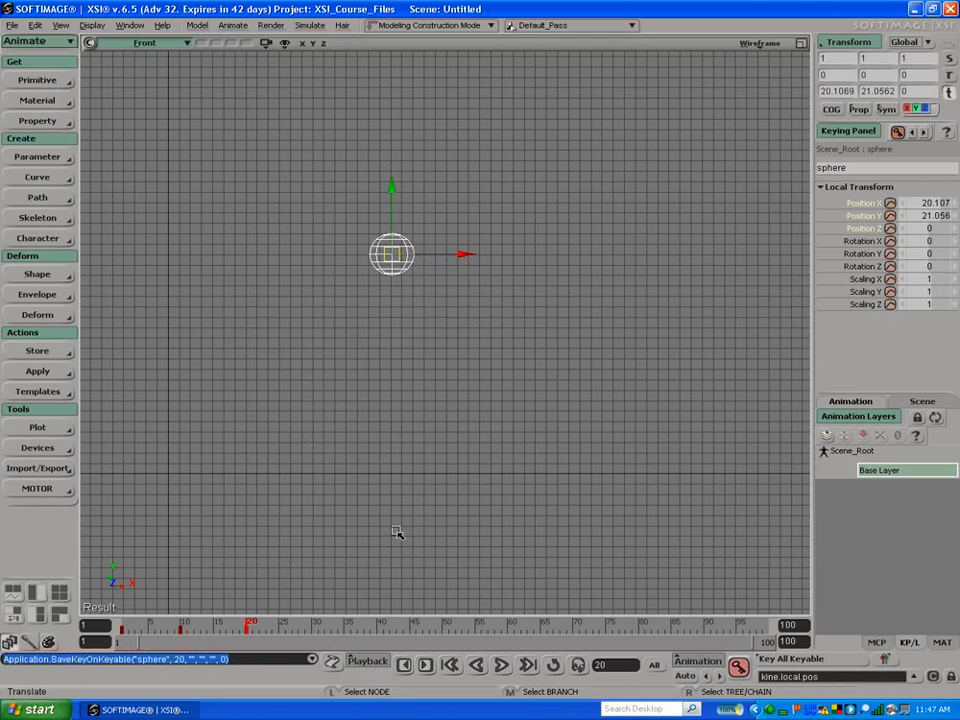
Step: At frame 30, move the sphere down to about X 27, Y 2.1 and key it
click(315, 624)
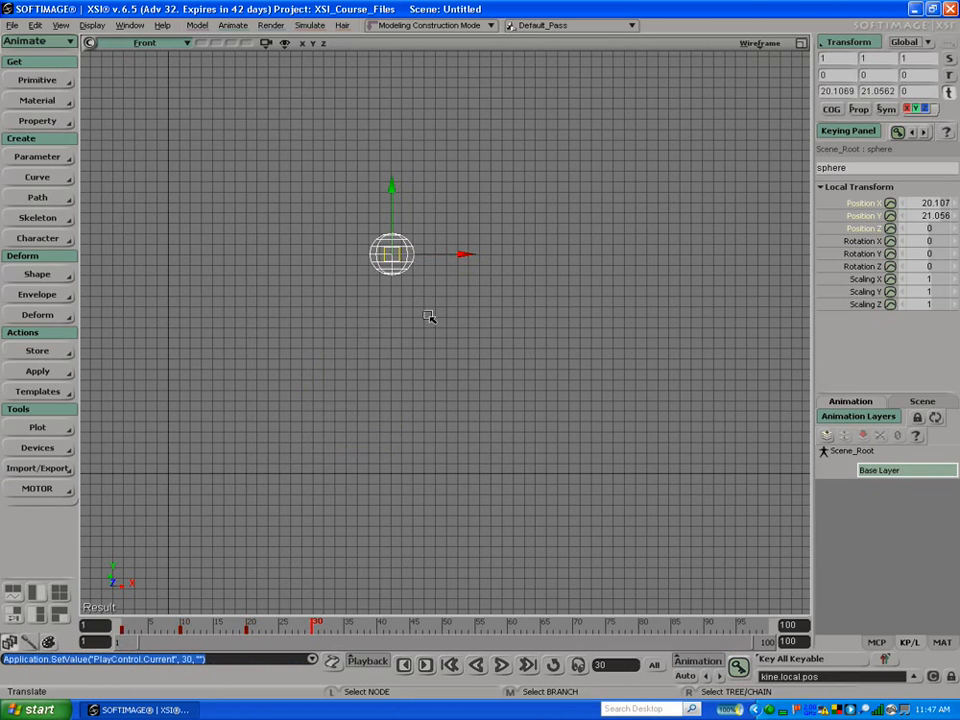
drag(398, 258, 477, 458)
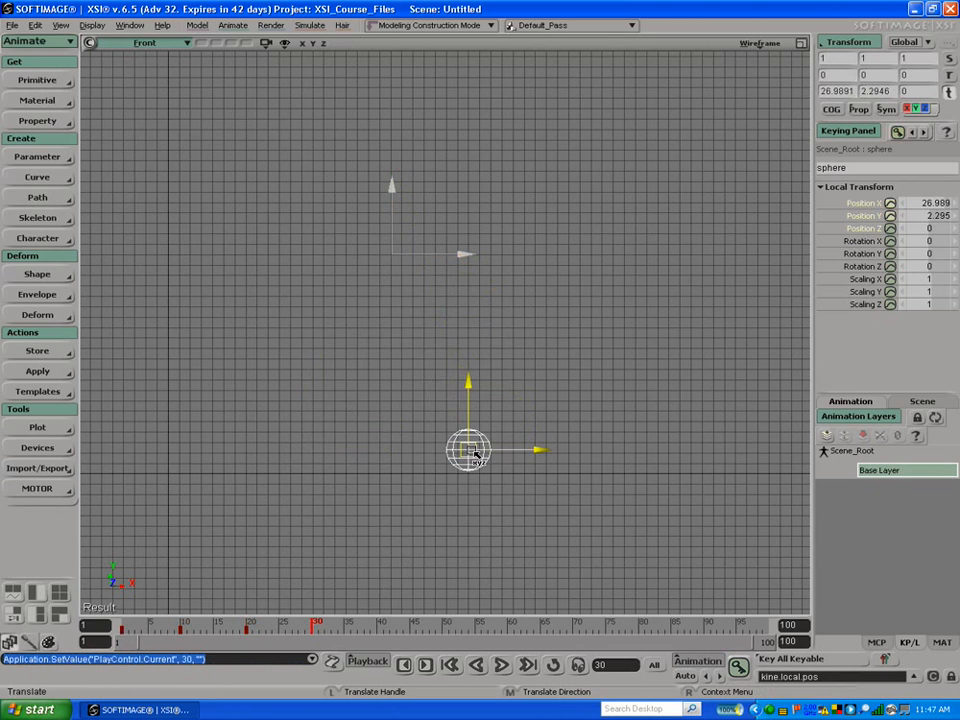
key(k)
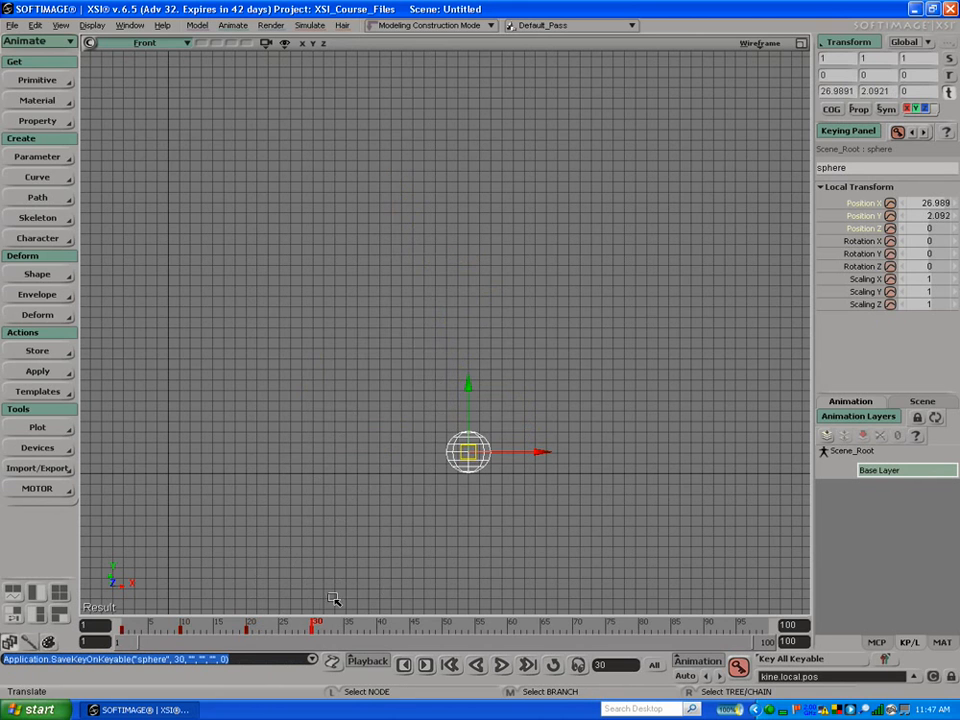
Step: Scrub the sphere's animation back to frame 1 and enable Animation Ghosting for the Front view
drag(315, 627, 116, 597)
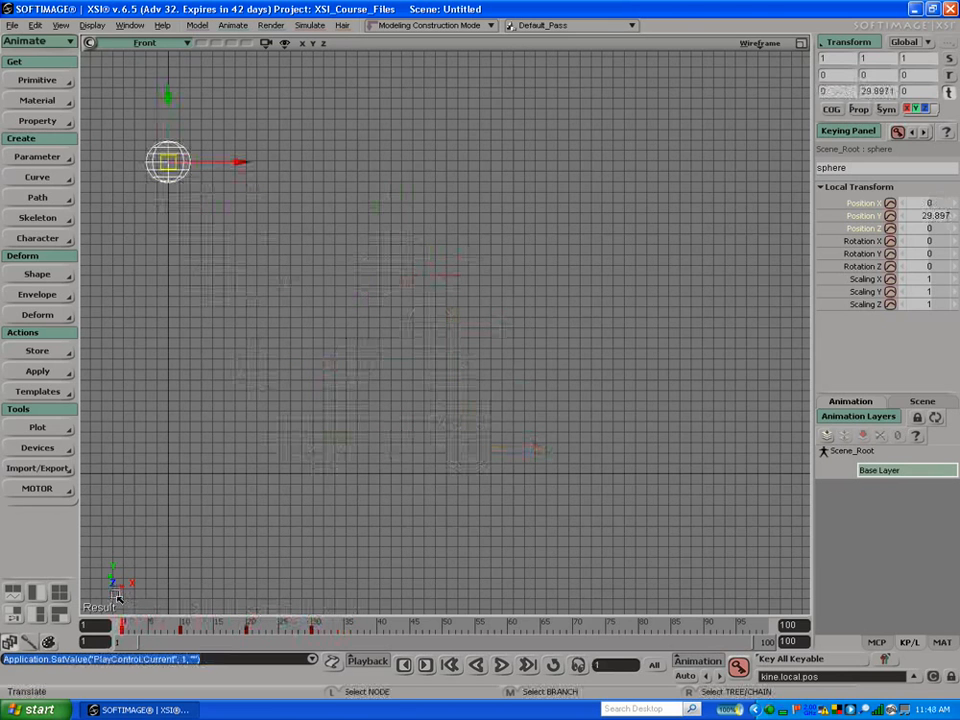
click(757, 44)
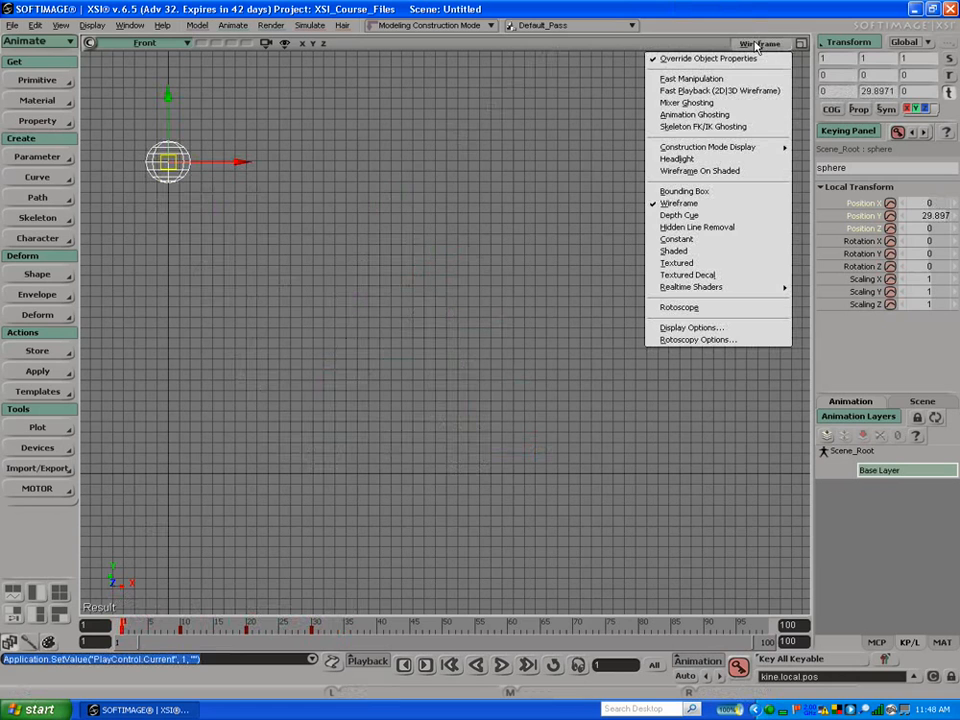
click(745, 114)
drag(132, 630, 99, 610)
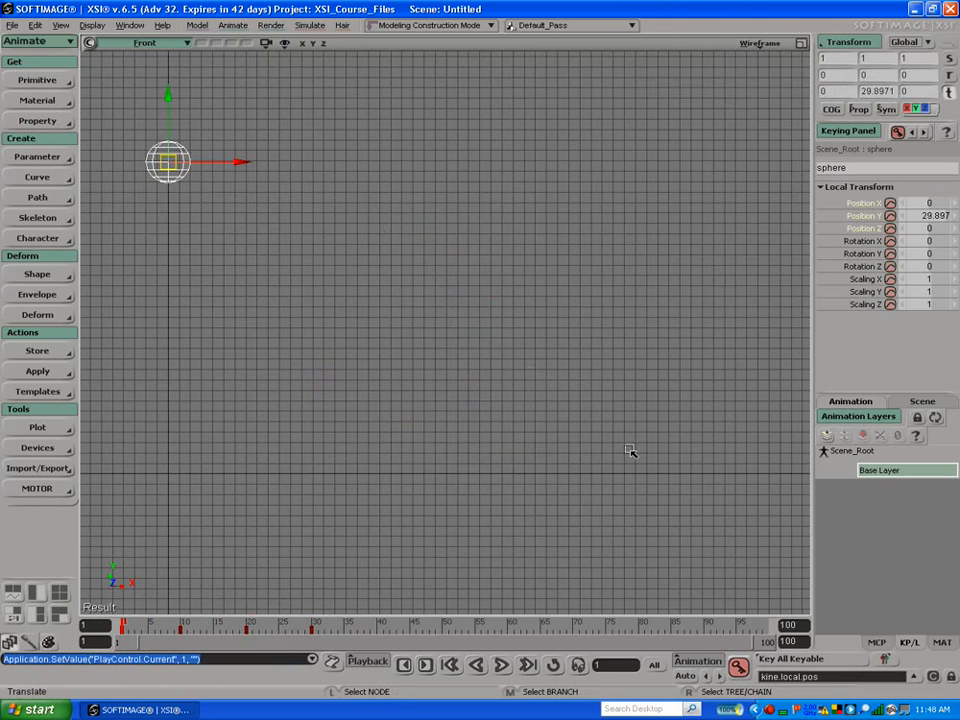
Step: Turn on Ghosting in the sphere's Visibility properties and scrub the timeline to check the ghosts
click(877, 642)
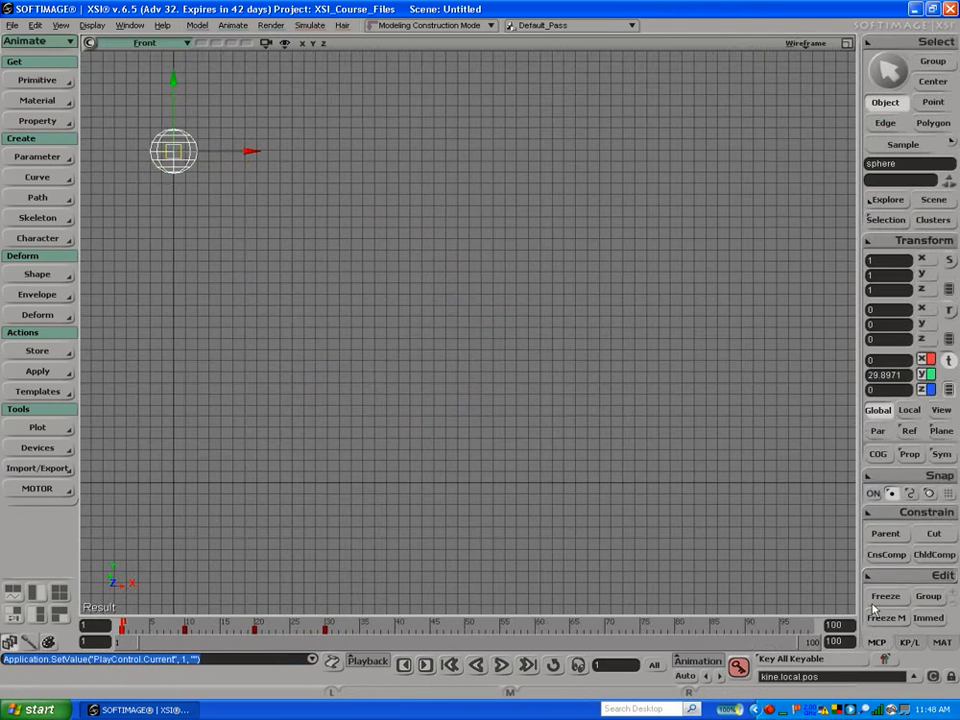
click(871, 220)
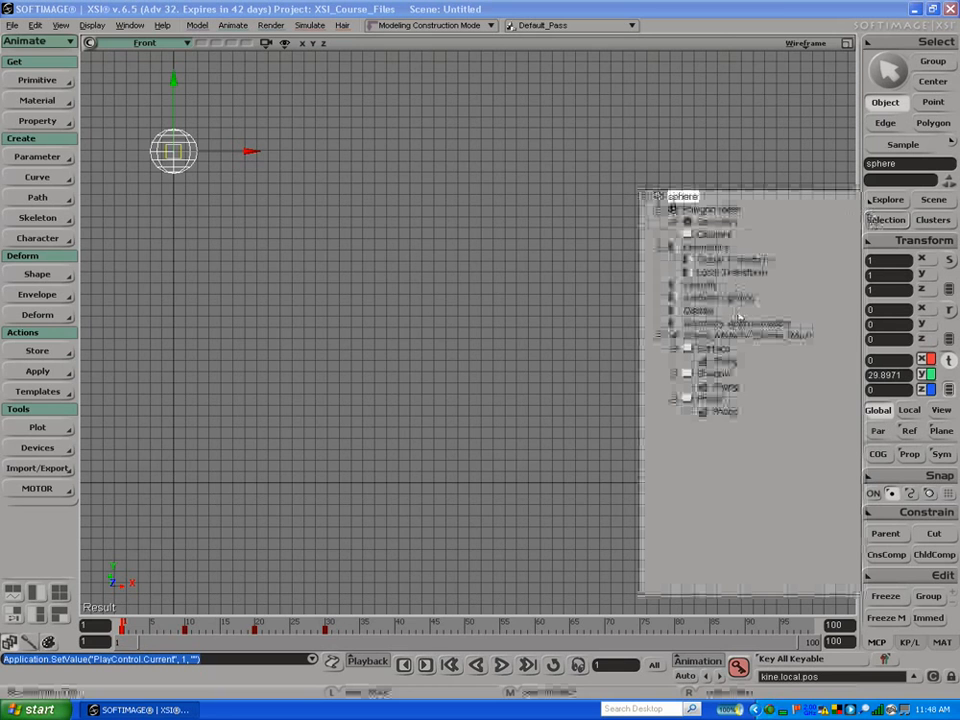
click(676, 288)
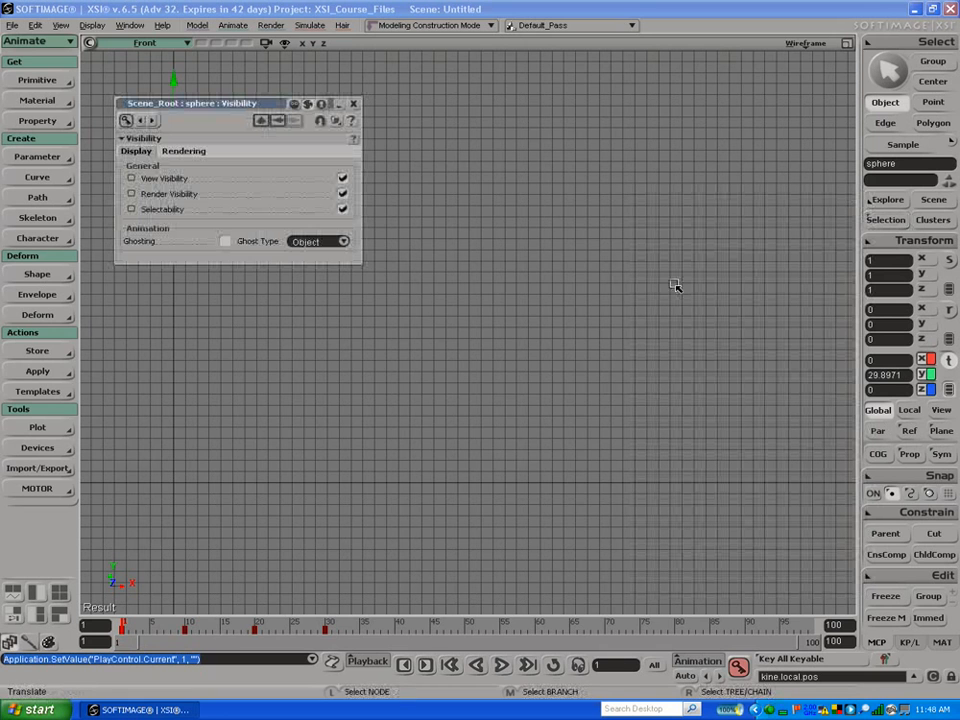
click(225, 241)
drag(232, 100, 632, 99)
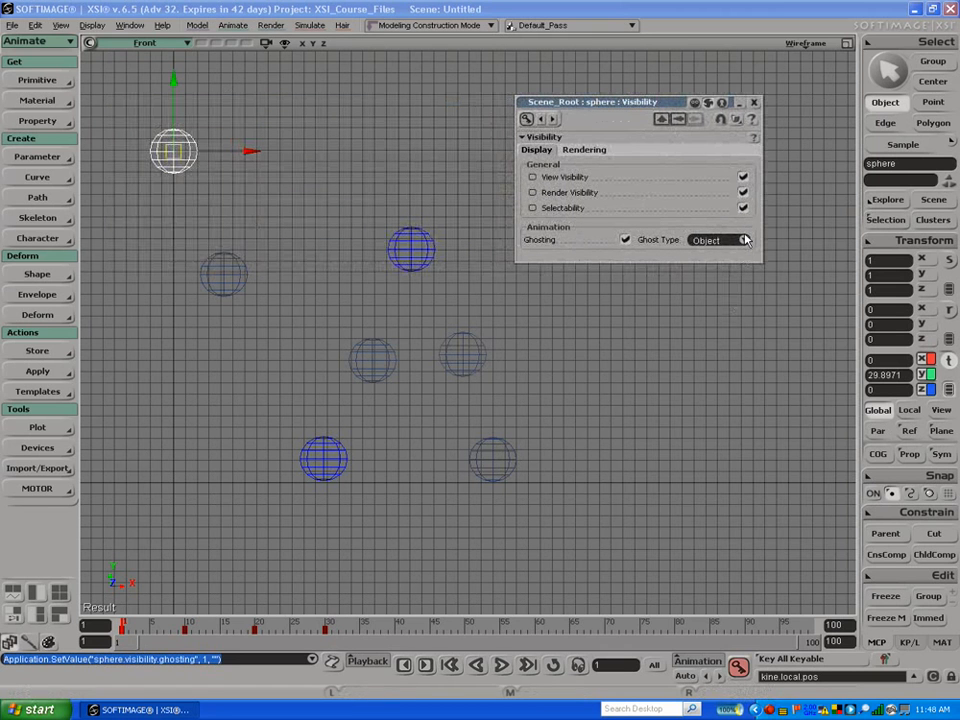
drag(162, 627, 94, 576)
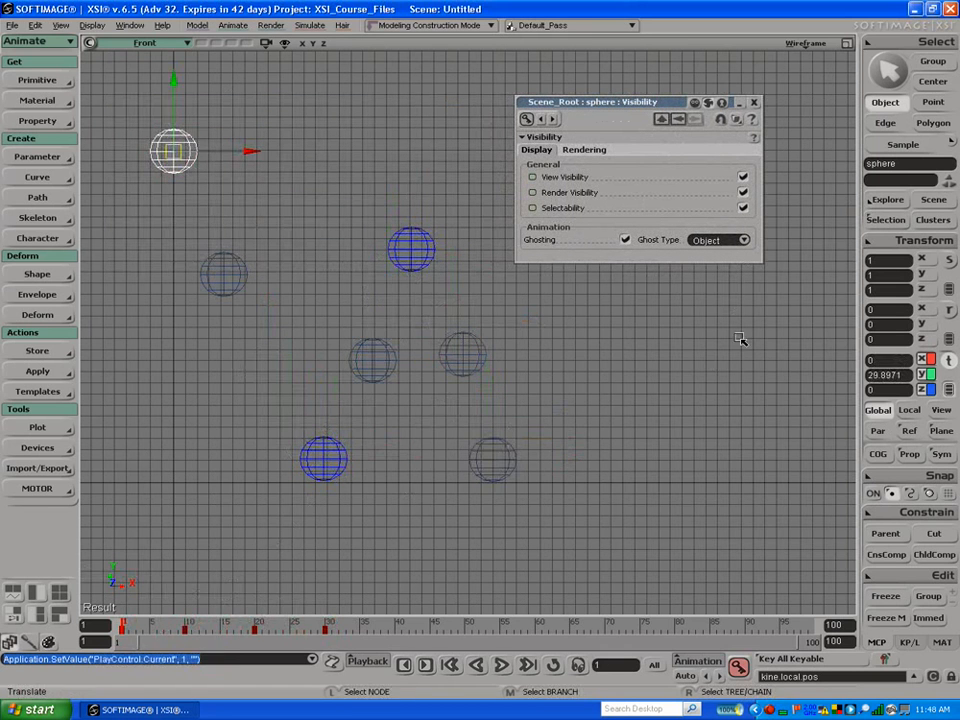
Step: Try the Point ghost type for the sphere, settle on Trail, and close its Visibility properties
click(722, 238)
click(705, 251)
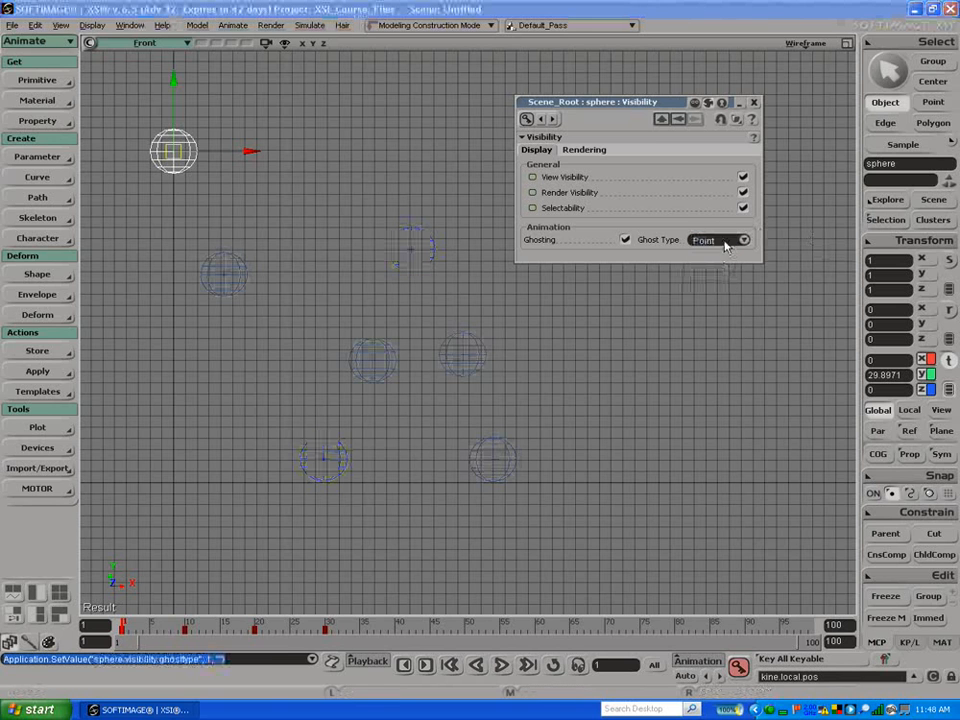
click(726, 241)
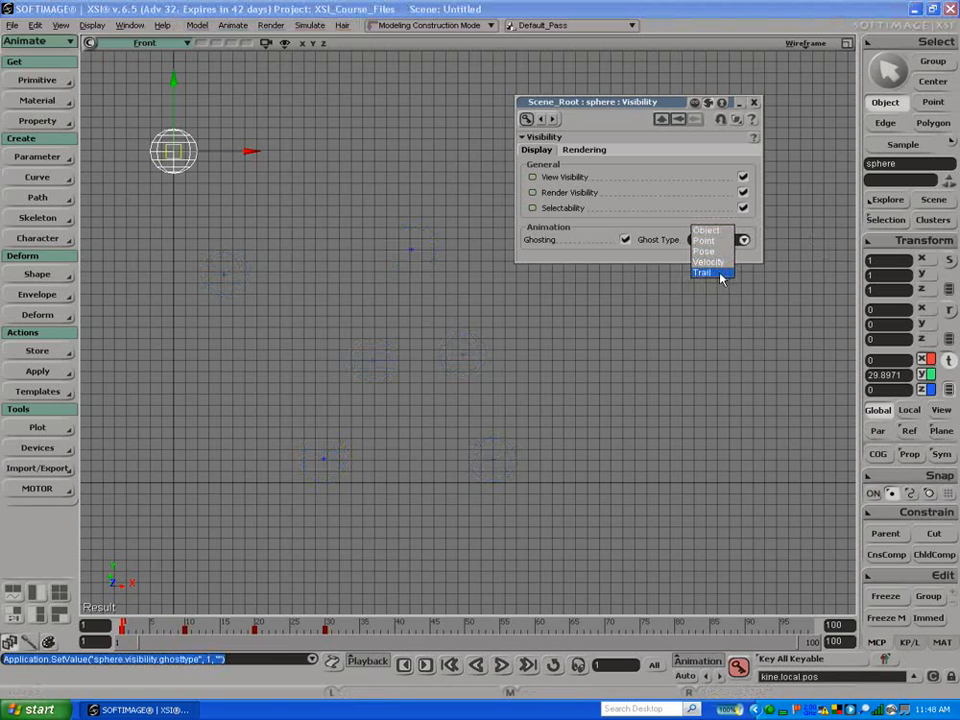
click(716, 273)
drag(233, 608, 118, 527)
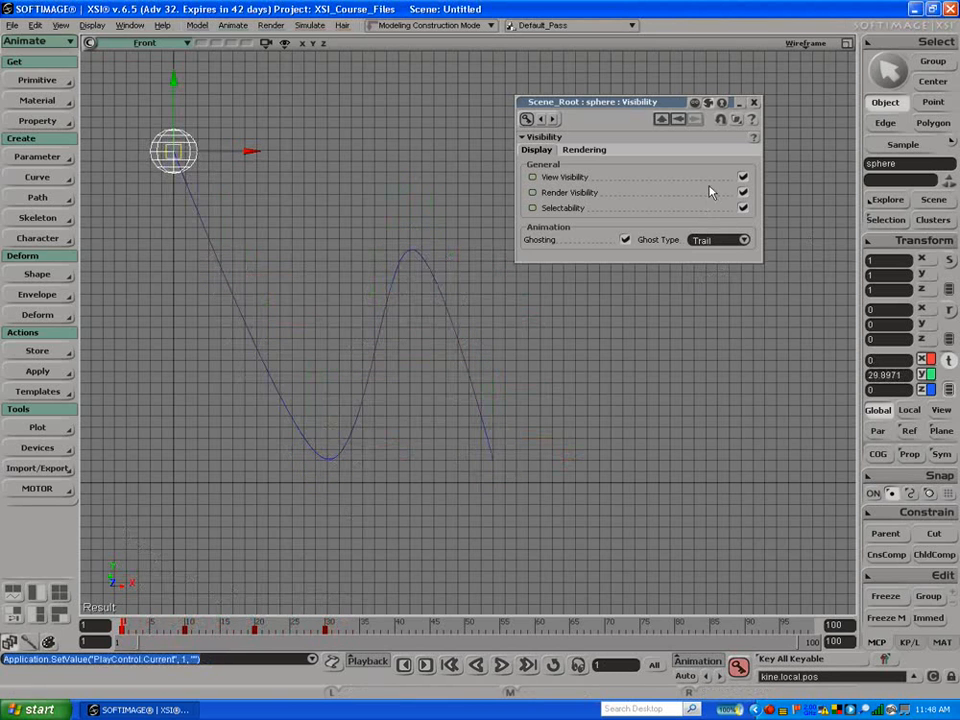
click(754, 102)
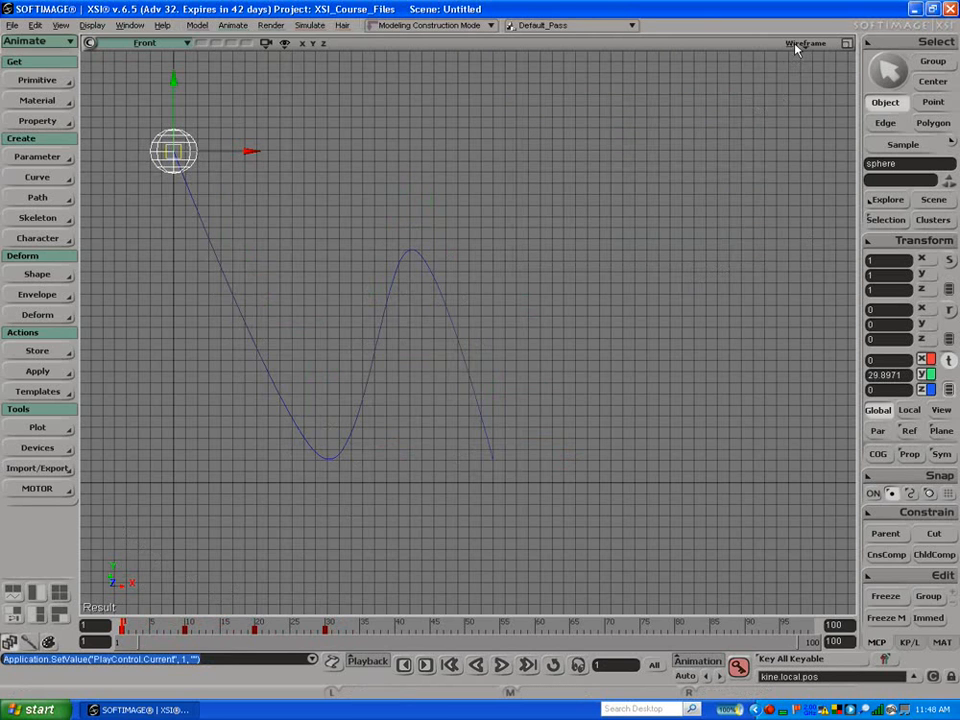
Step: Turn off Fade in the Front camera's ghosting display options and close them
click(796, 45)
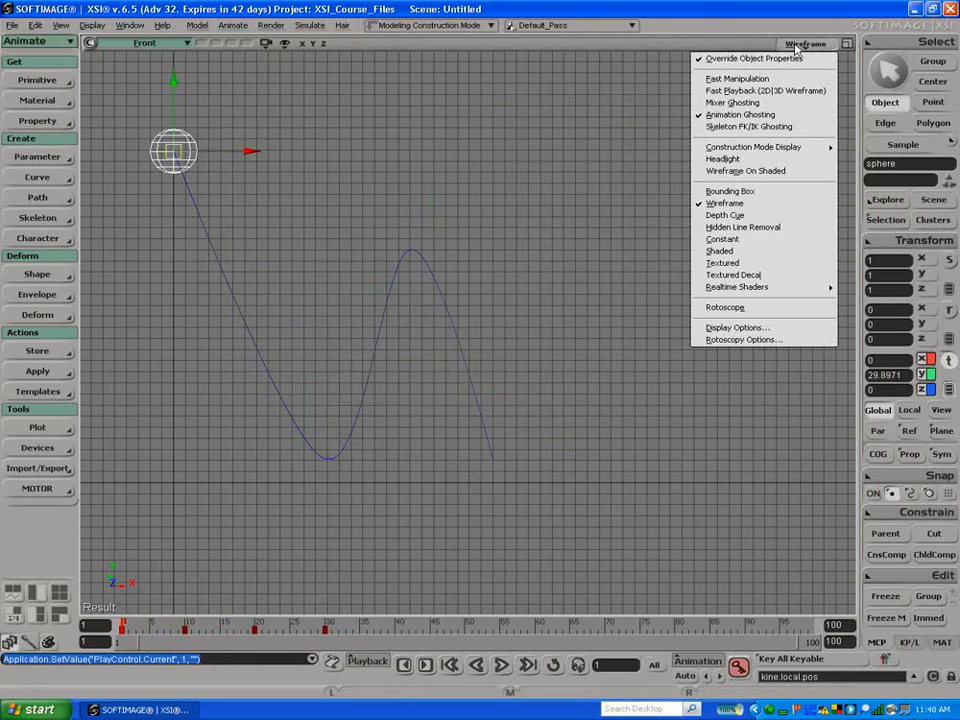
click(781, 328)
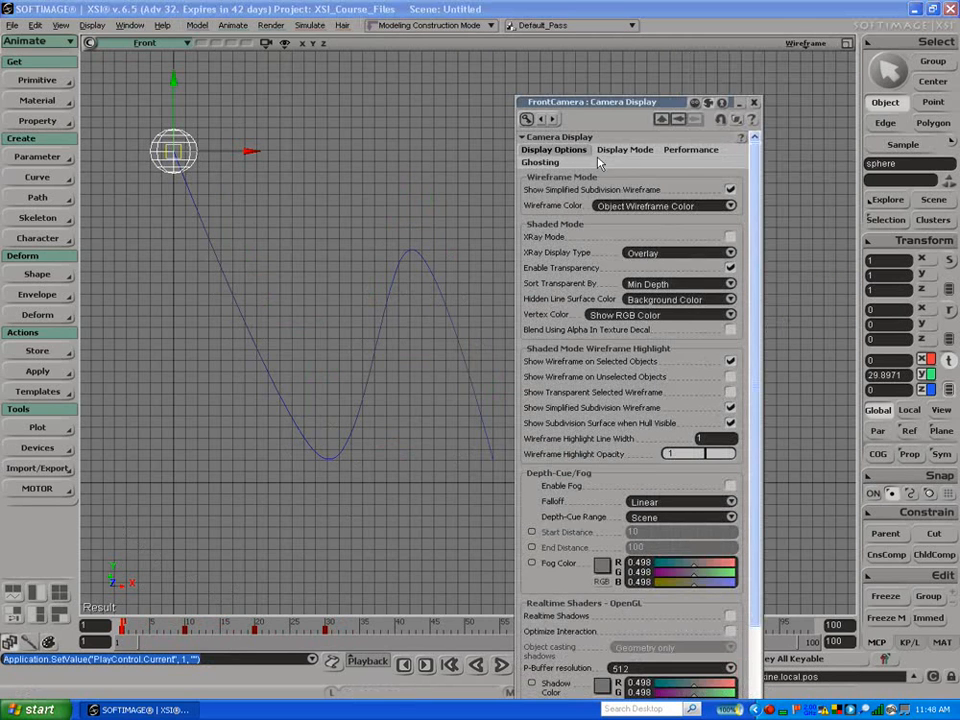
click(540, 162)
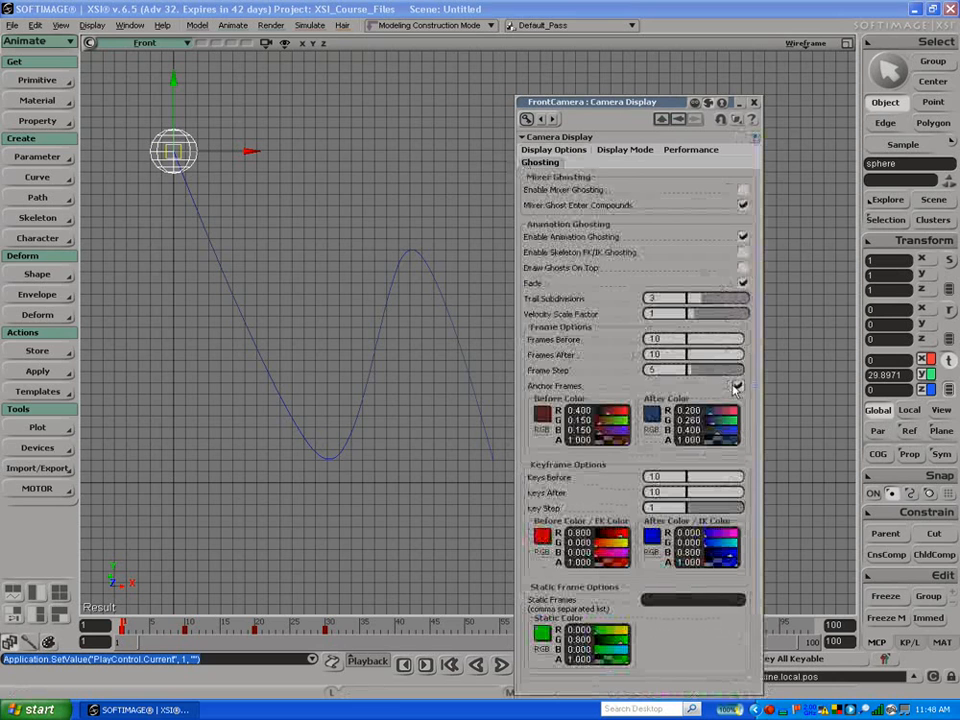
click(743, 284)
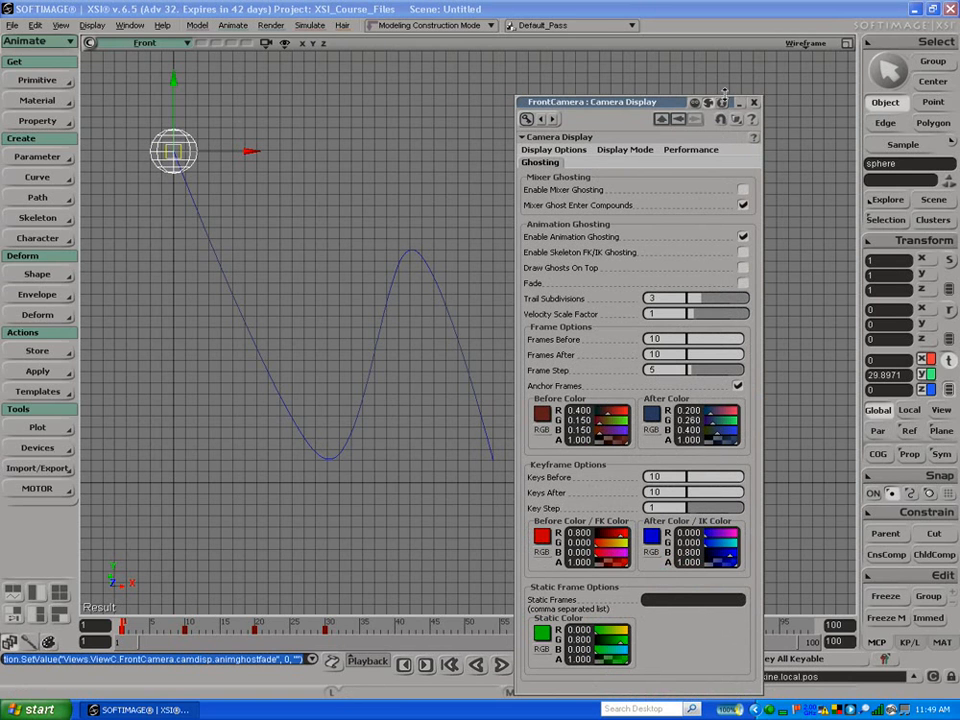
drag(669, 106, 747, 53)
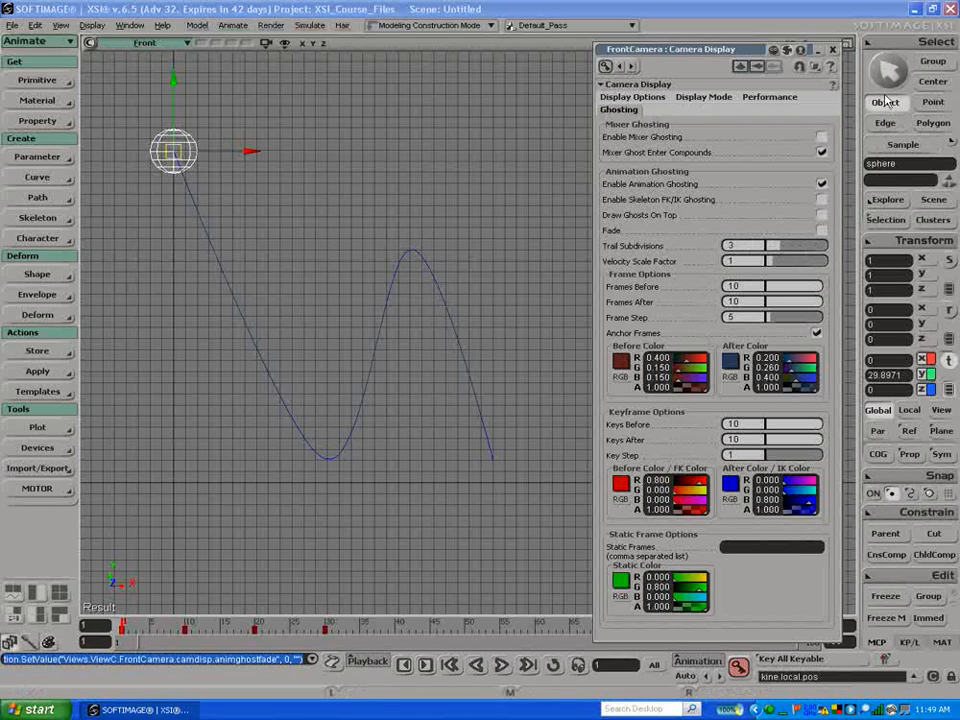
click(834, 50)
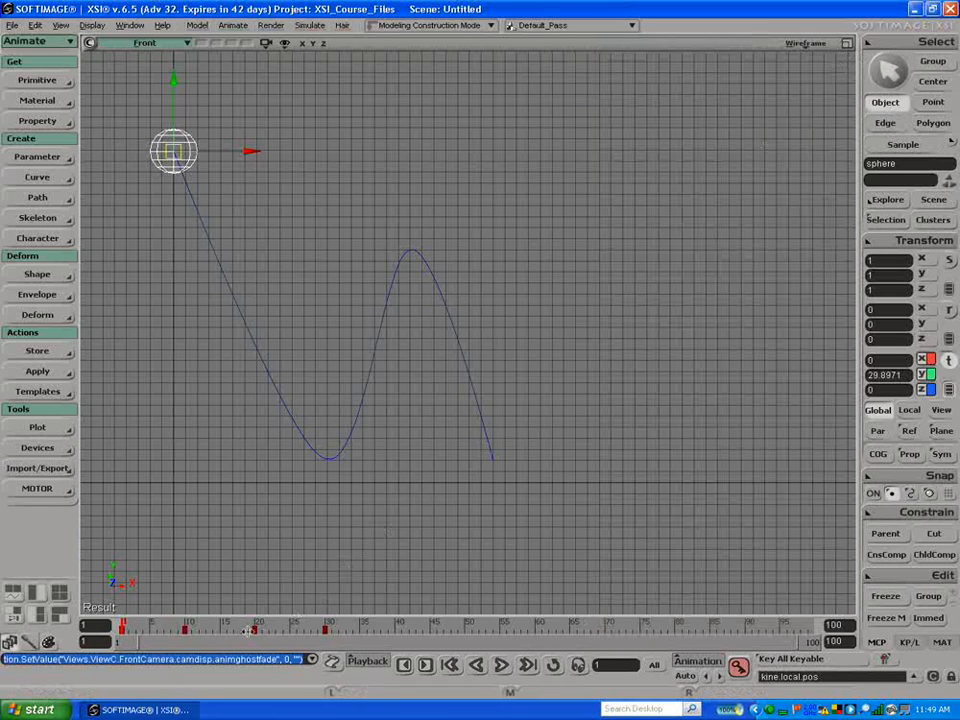
Step: Key the sphere at about X 33.8, Y 16.5 on frame 40 and at about X 40.3, Y 2.2 on frame 50
drag(187, 627, 398, 623)
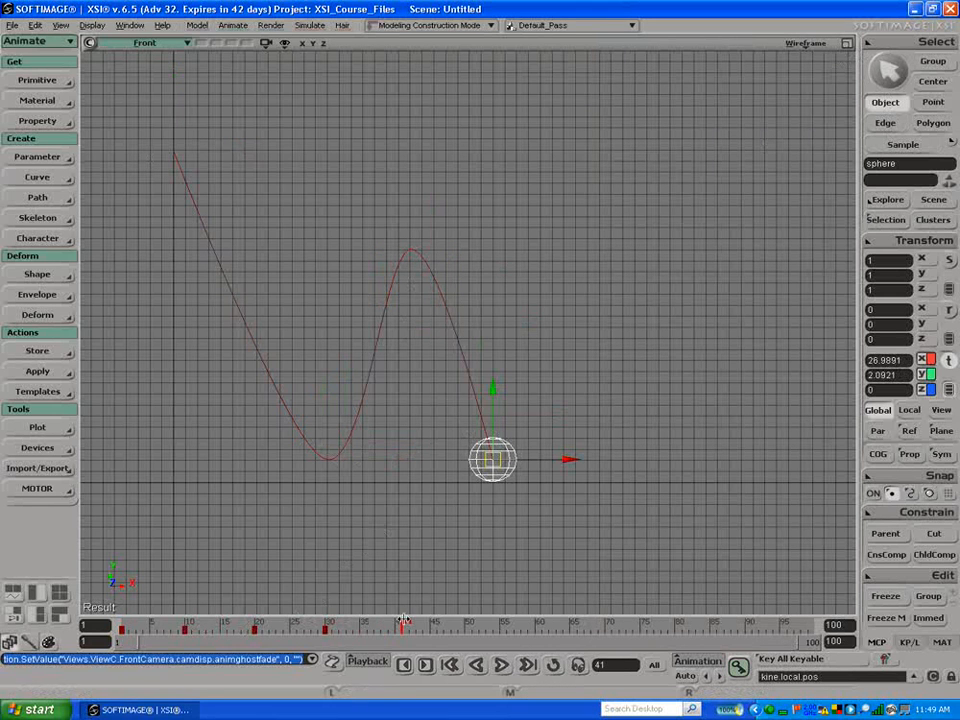
key(v)
drag(490, 459, 572, 302)
key(k)
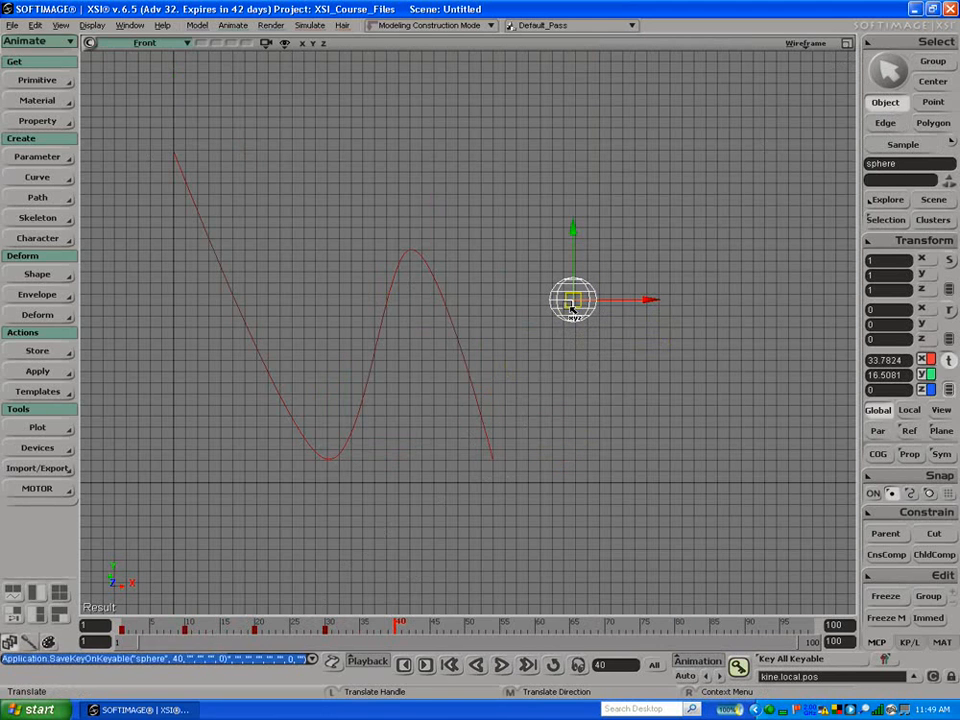
drag(479, 624, 469, 624)
drag(577, 313, 650, 460)
key(k)
Step: Key the sphere at about X 45.9, Y 9.3 on frame 60 and at about X 51, Y 2 on frame 70
click(540, 625)
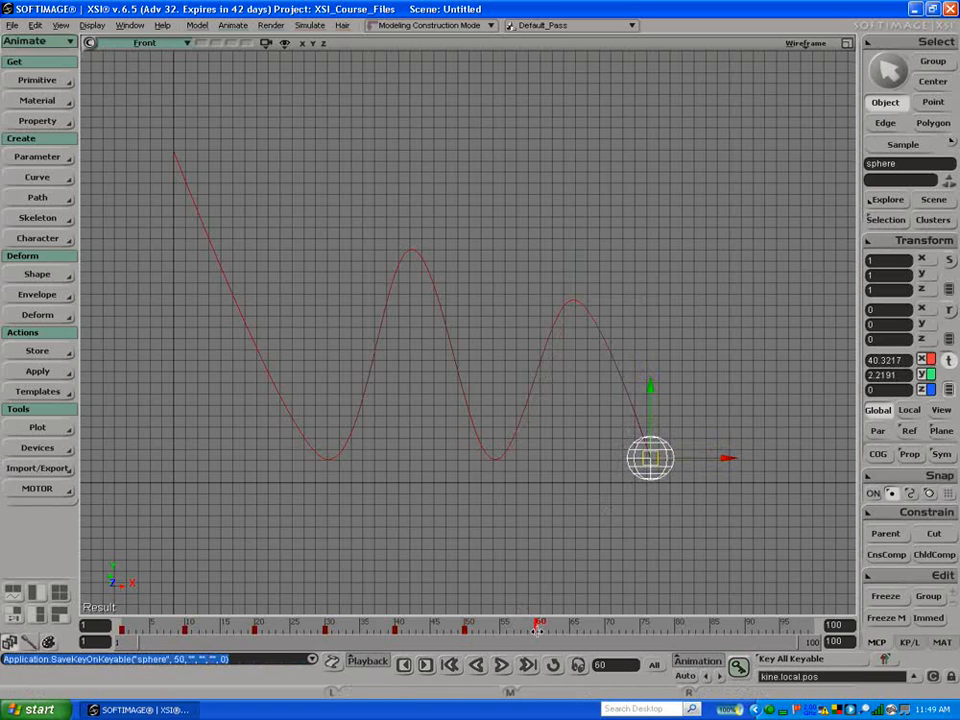
drag(650, 458, 720, 380)
key(k)
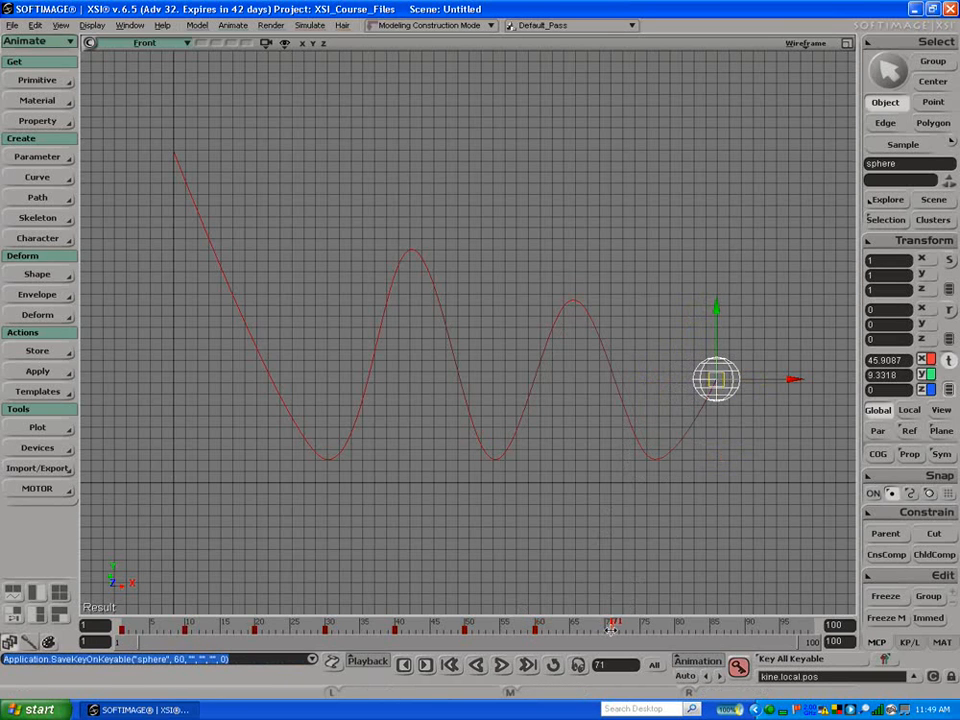
drag(608, 627, 605, 627)
drag(704, 411, 764, 492)
key(k)
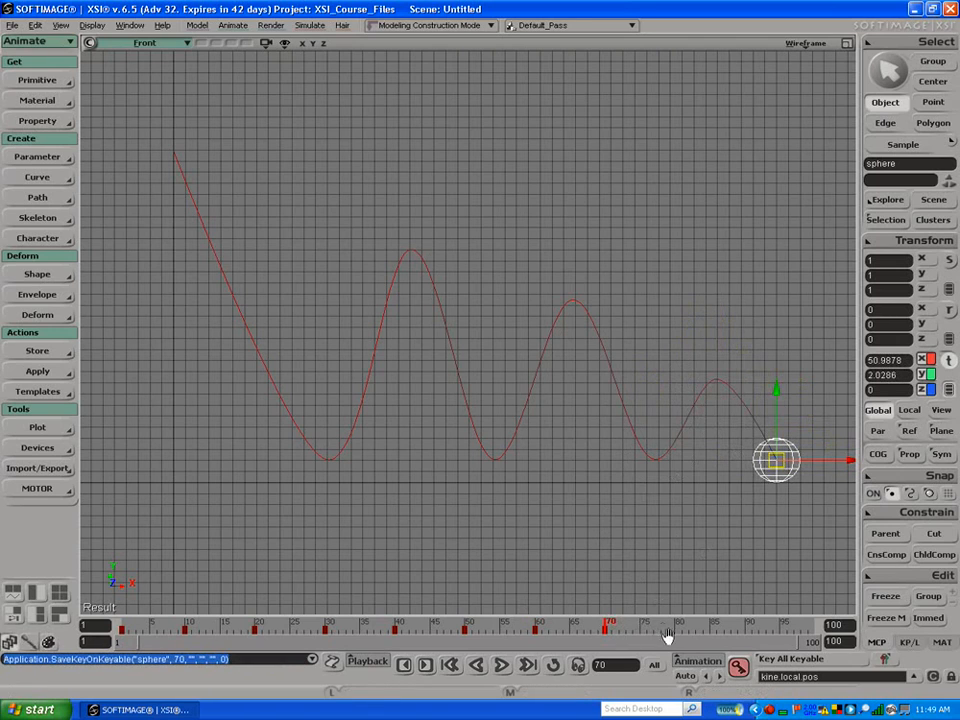
Step: At frame 80, move the sphere to about X 54.8, Y 5.4 and key it
key(s)
middle_drag(604, 493, 468, 478)
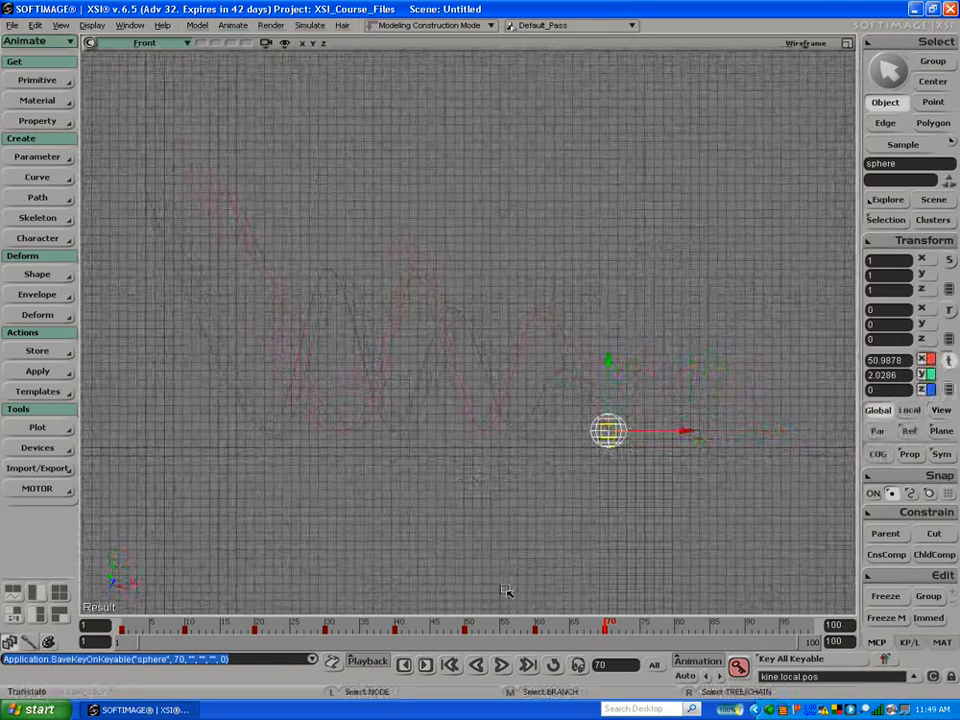
drag(604, 628, 678, 628)
key(v)
drag(620, 440, 655, 410)
key(k)
Step: Key the sphere at about X 58.7, Y 2.2 on frame 90 and slid along X to about 67 on frame 100
click(748, 628)
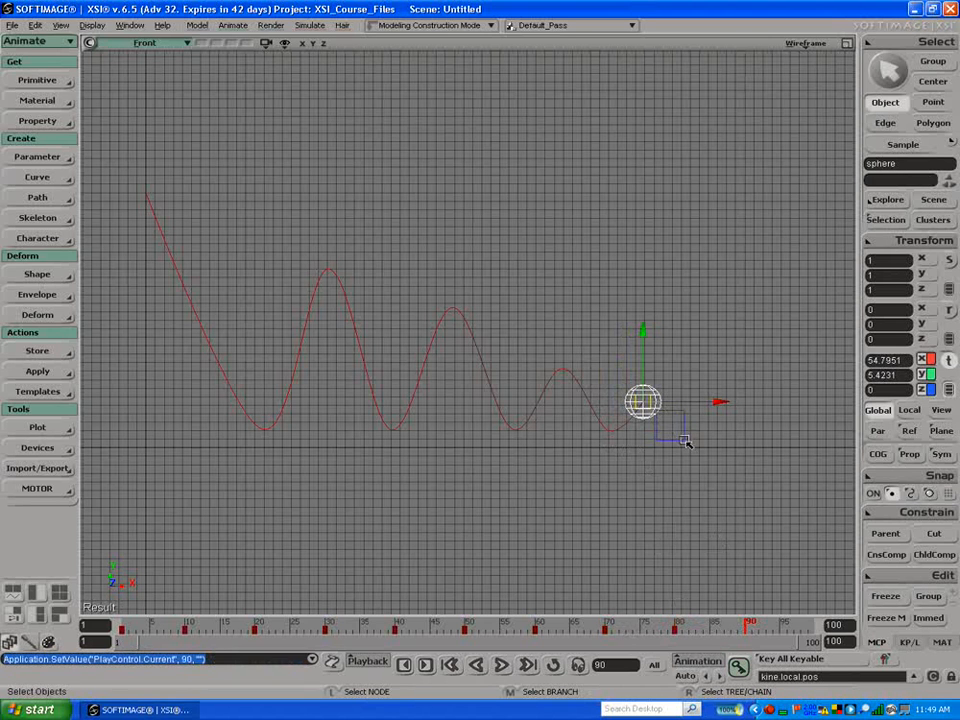
drag(658, 420, 694, 445)
key(k)
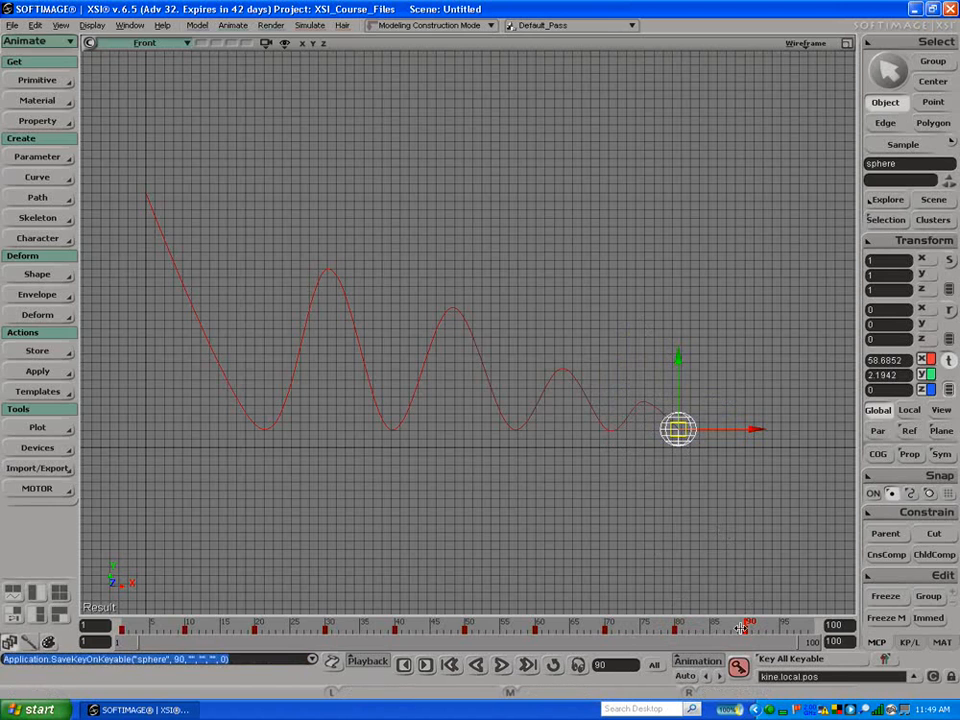
click(818, 626)
drag(756, 432, 833, 443)
key(k)
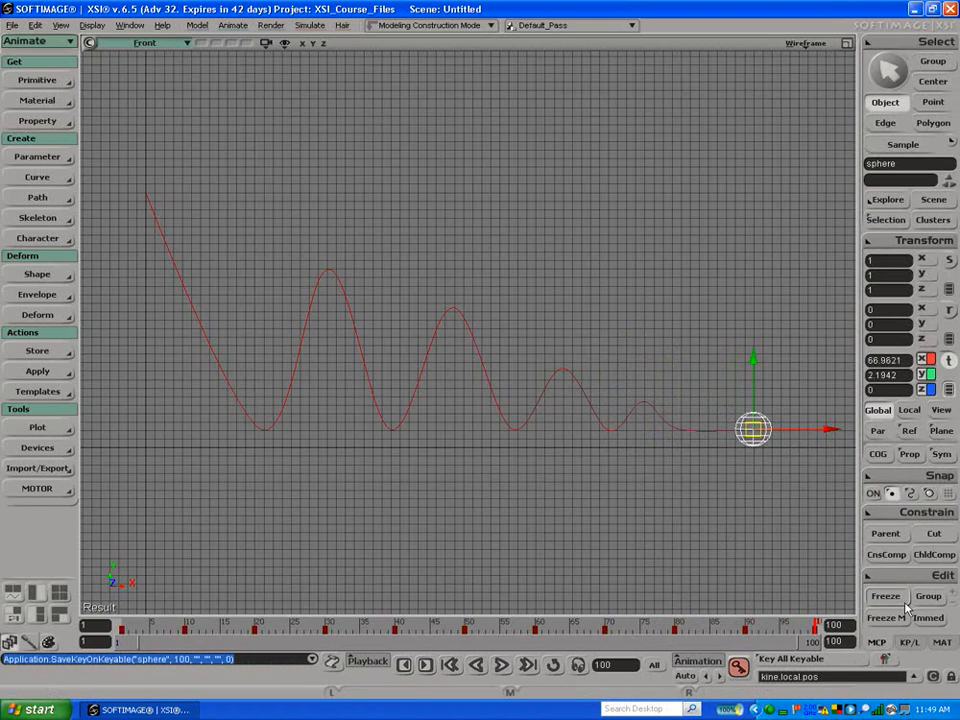
Step: Bring back the keying panel, scrub to frame 2, and switch the Front view's Animation Ghosting off and on again
click(907, 643)
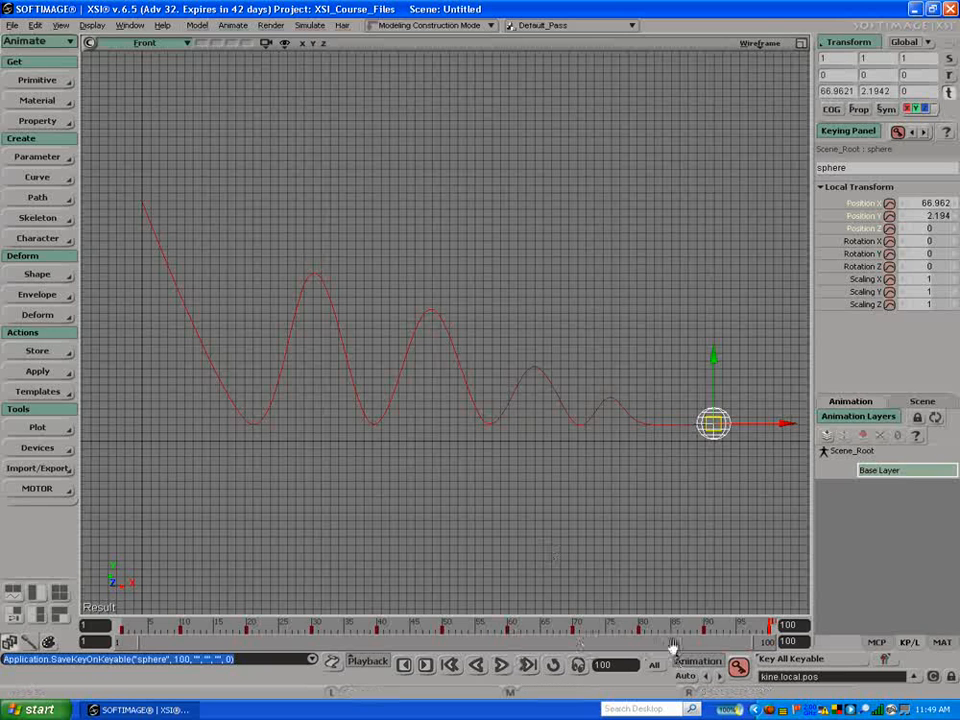
drag(741, 626, 158, 536)
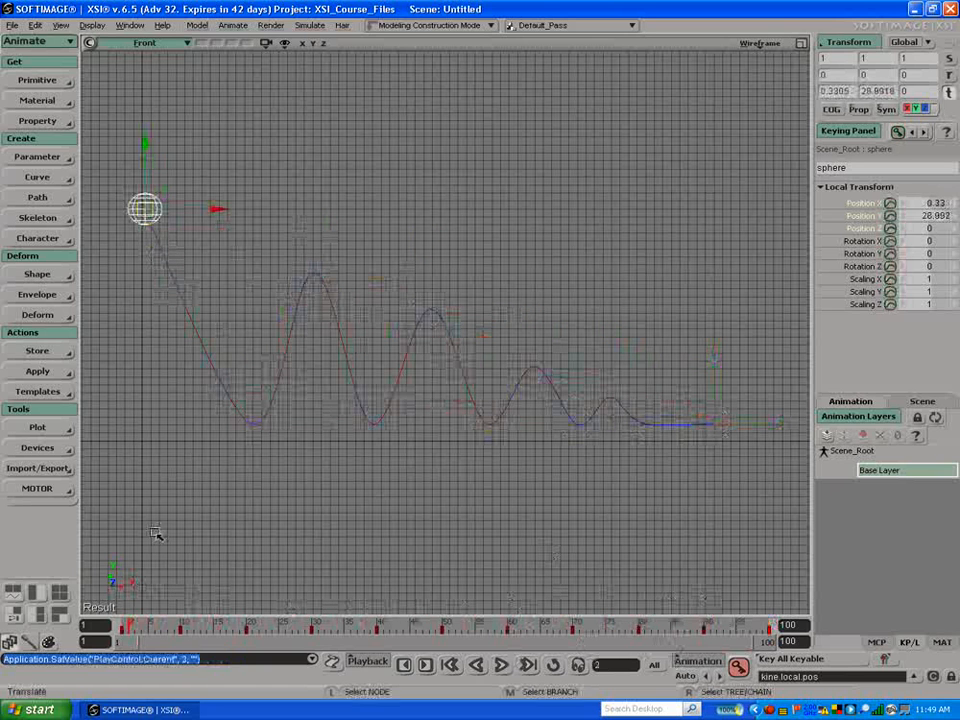
click(760, 43)
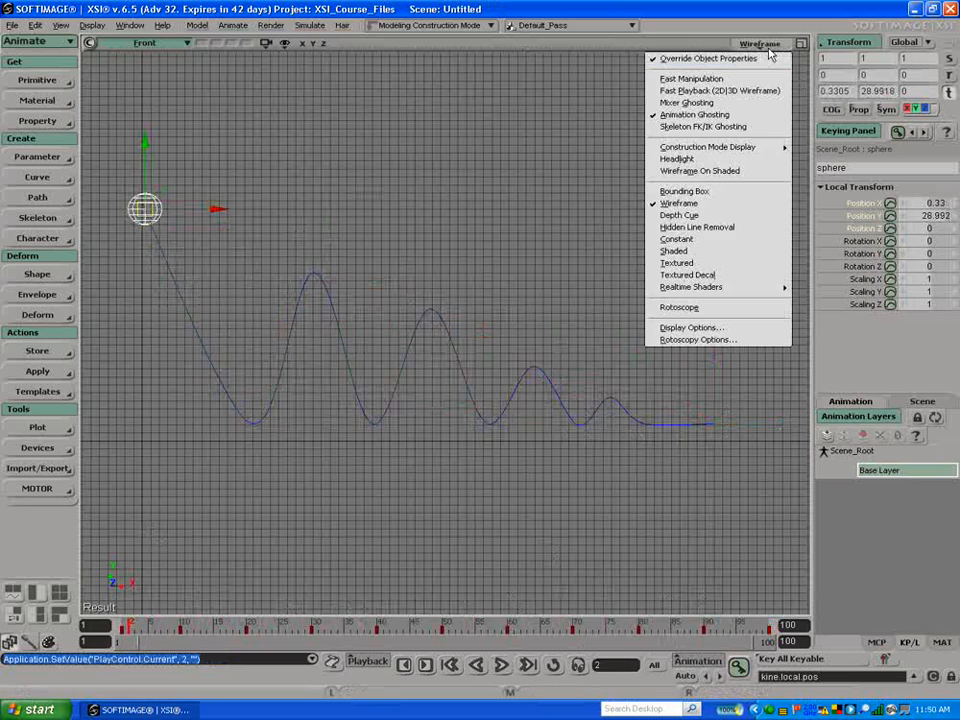
click(757, 113)
click(762, 44)
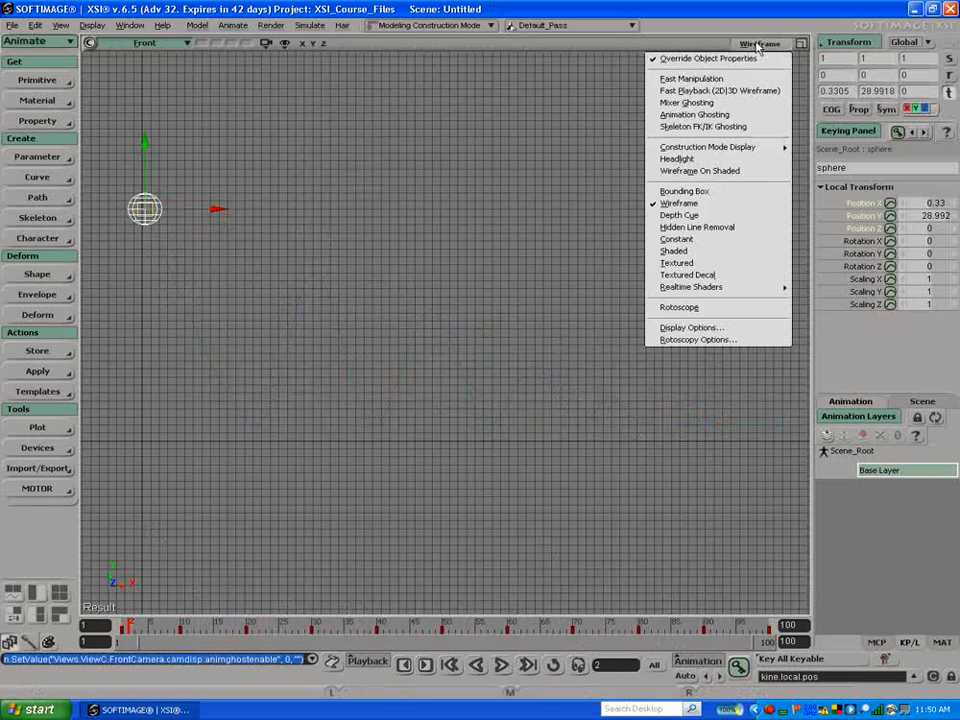
click(755, 116)
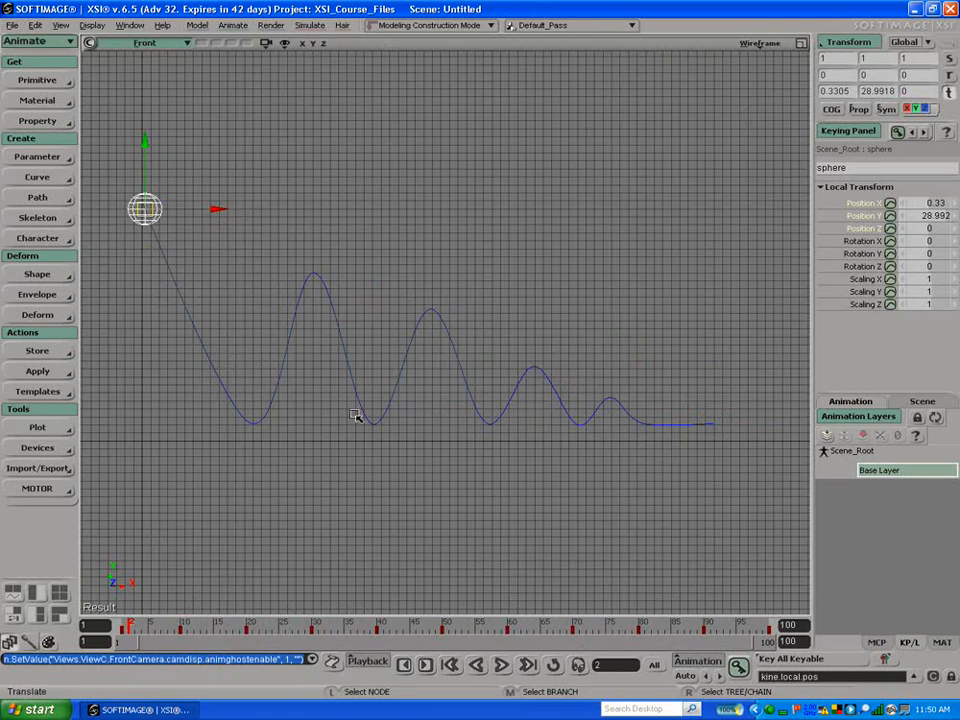
Step: Play the bounce animation and open the Animation Editor on the sphere's function curves
click(501, 666)
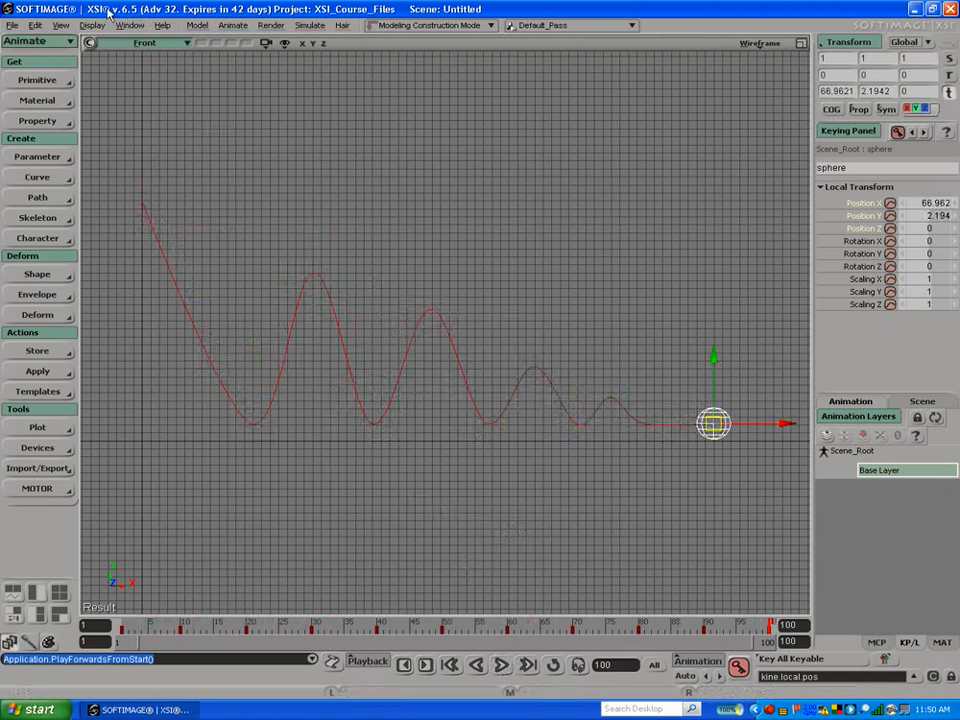
click(58, 26)
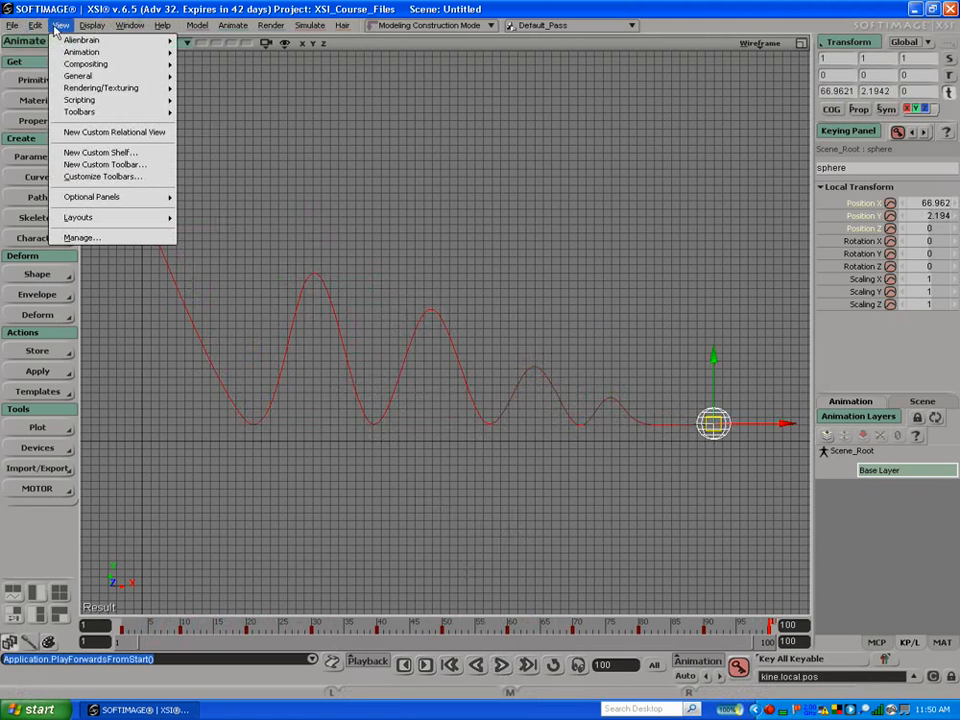
mouse_move(110, 51)
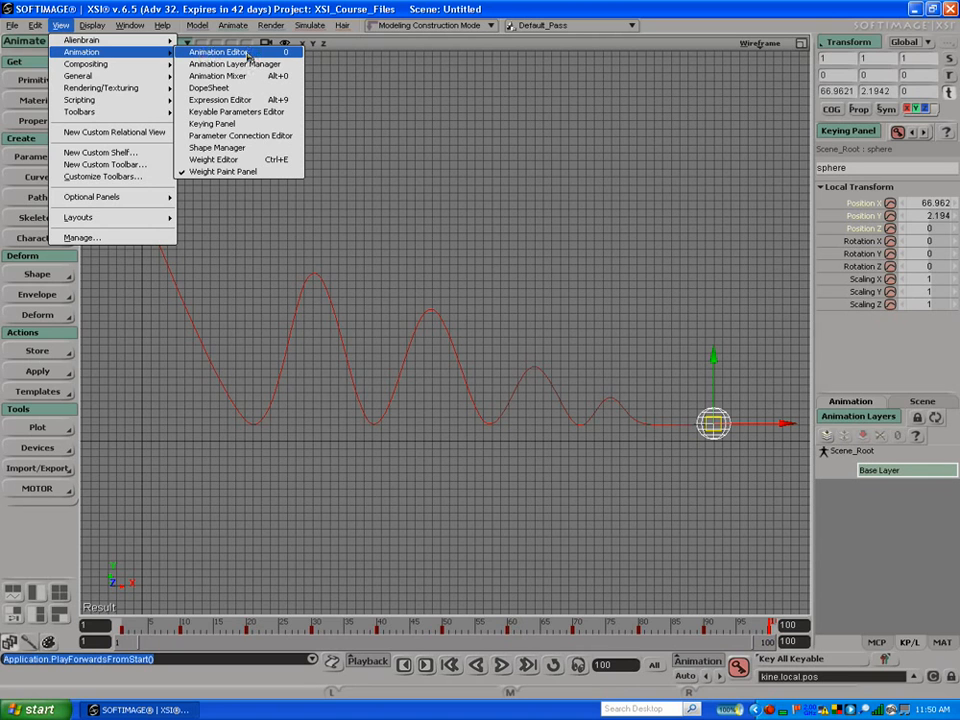
click(222, 52)
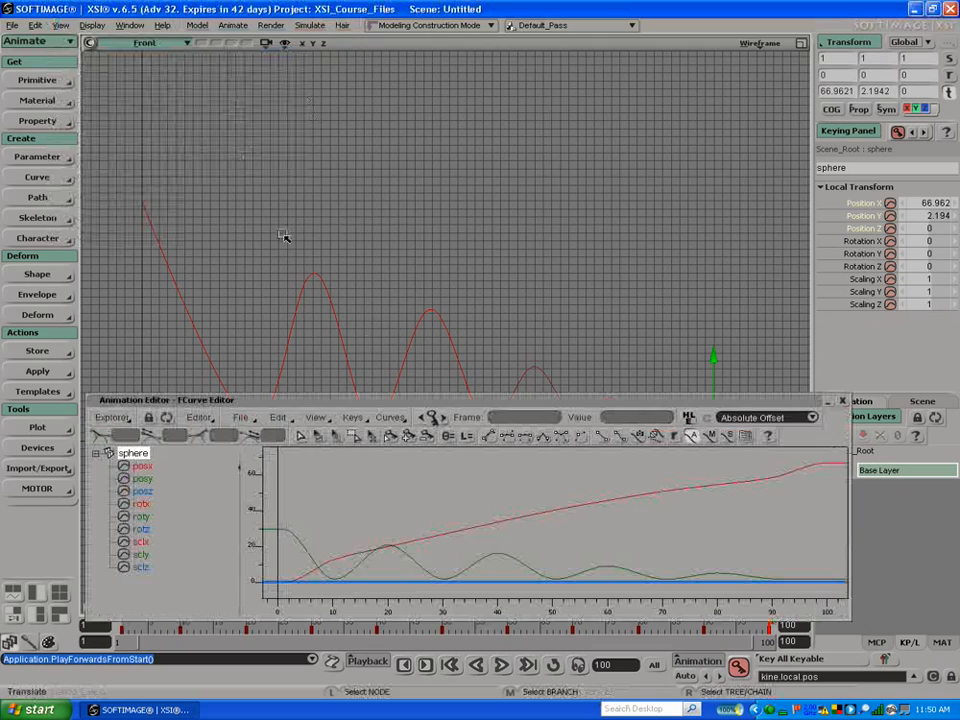
Step: Fit the sphere's whole path above the curve editor and select the posy curve for moving its keys
alt+right_drag(400, 284, 366, 255)
alt+middle_drag(384, 276, 362, 211)
alt+right_drag(362, 211, 339, 191)
alt+middle_drag(314, 167, 375, 199)
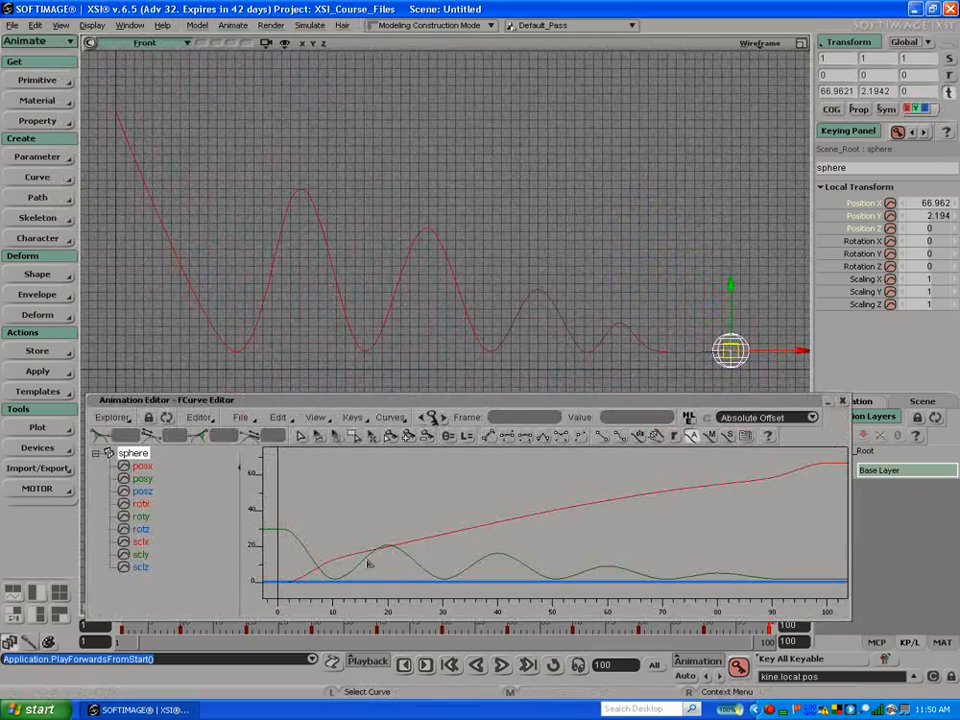
click(300, 540)
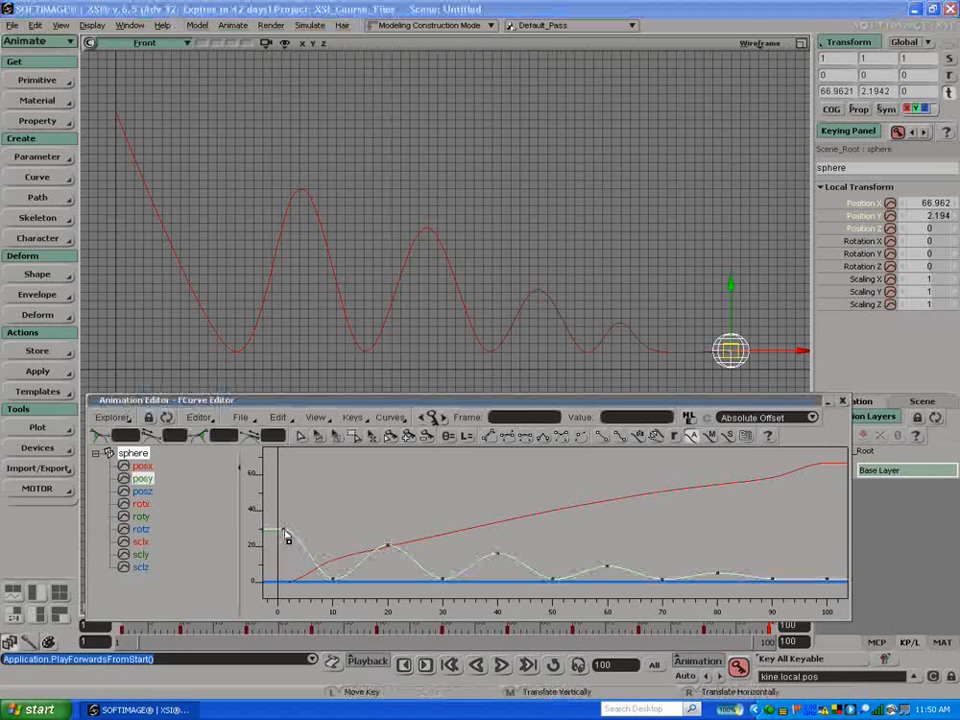
click(301, 438)
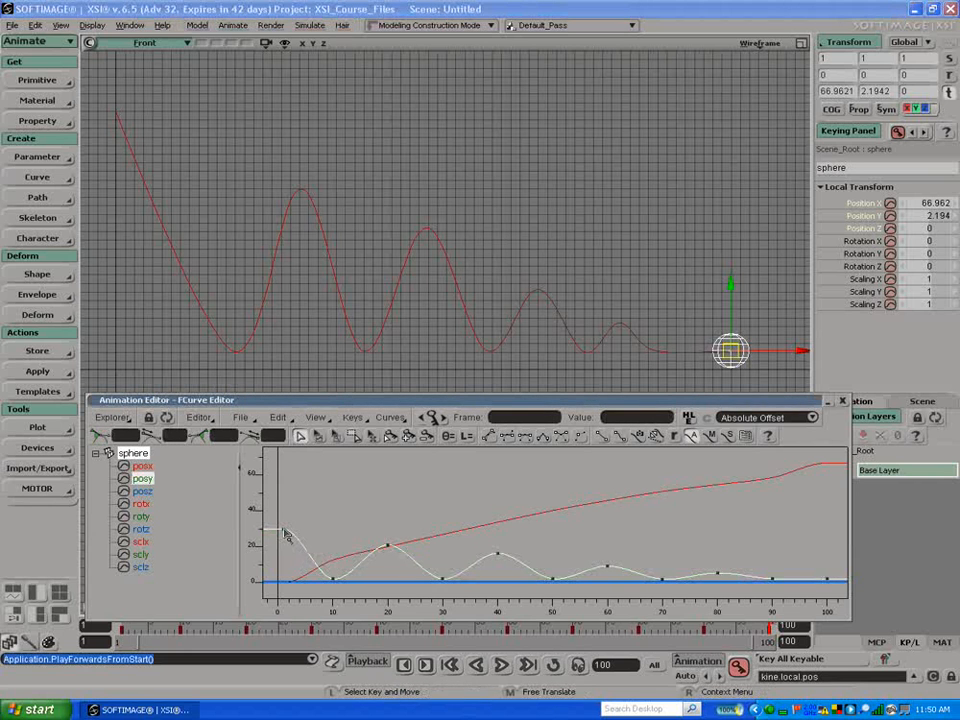
Step: Try raising the posy curve's first key to a value of about 43.6 and undo the move
drag(285, 535, 288, 506)
key(ctrl+z)
key(ctrl+z)
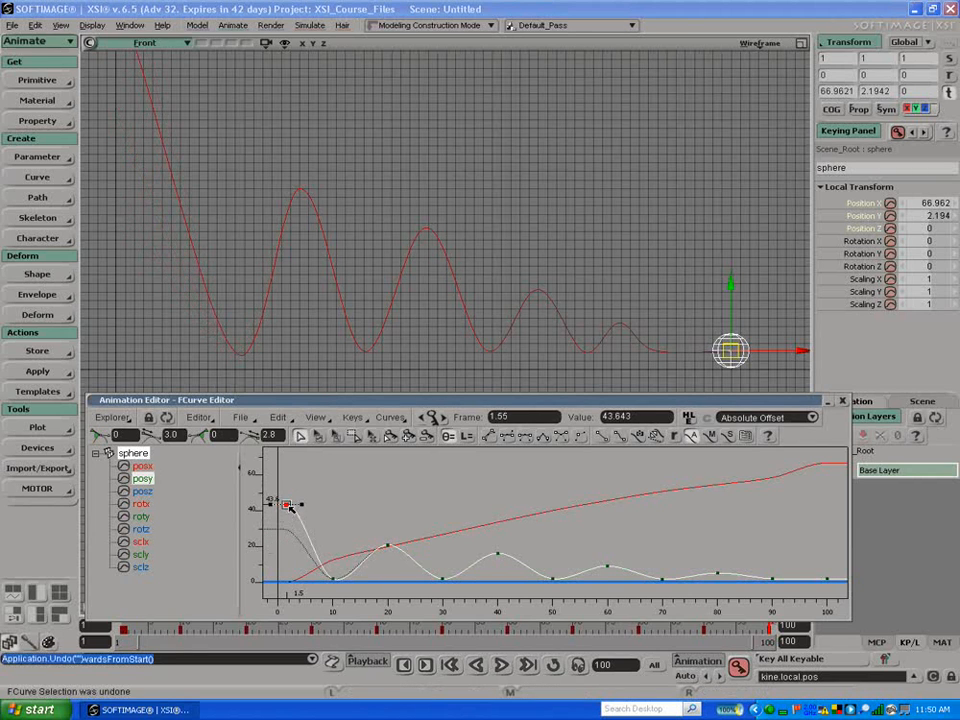
Step: Open the FCurve editor preferences and set the Interactive Update speed to 5 with updating active
click(198, 418)
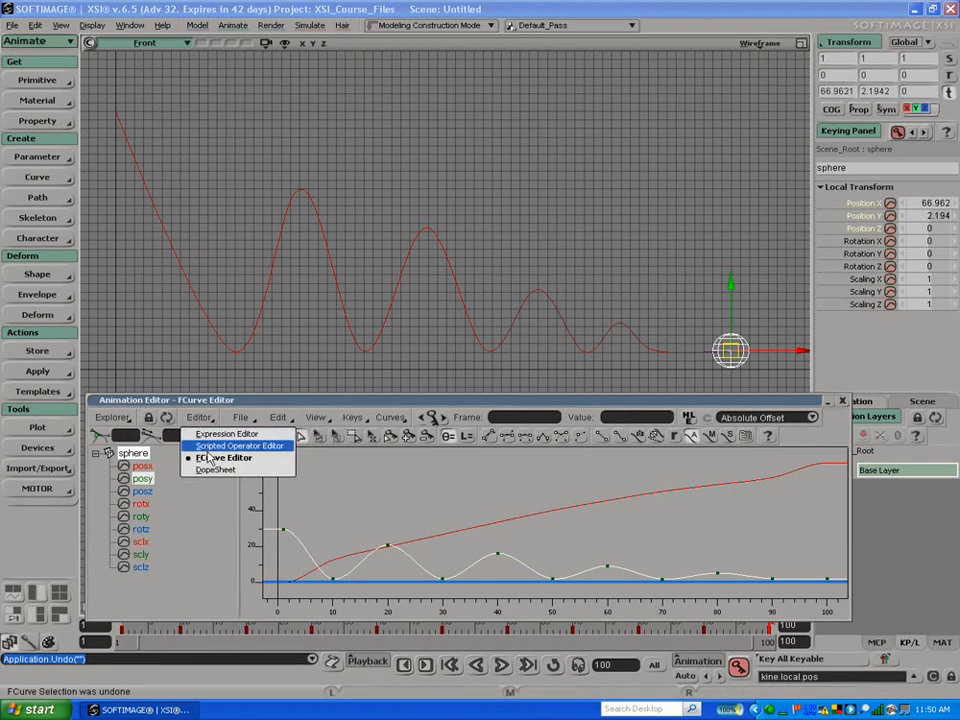
click(143, 410)
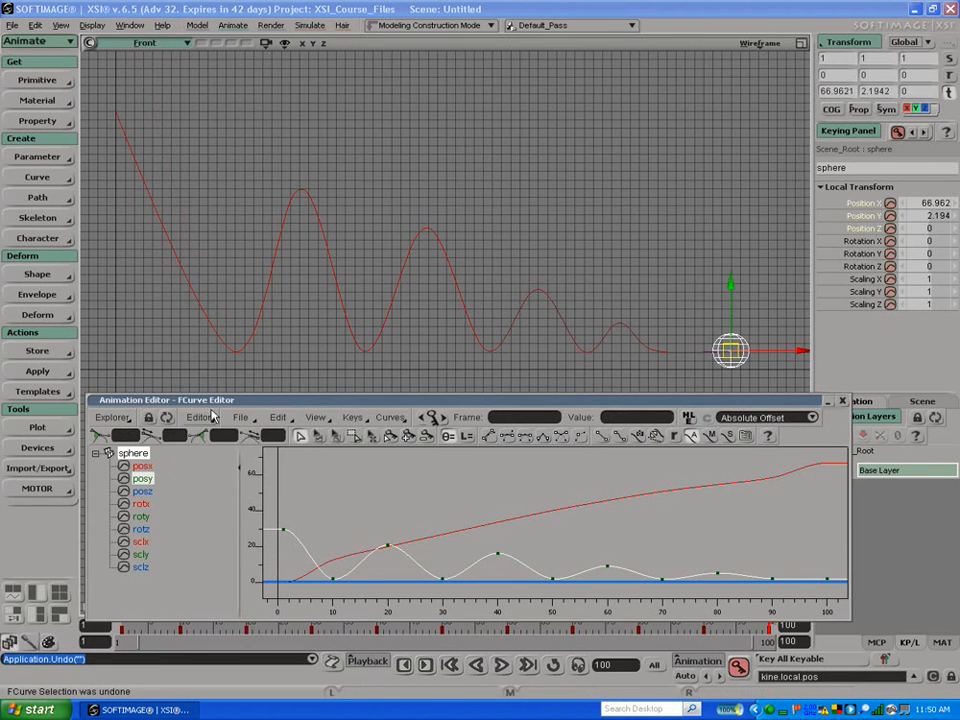
click(240, 418)
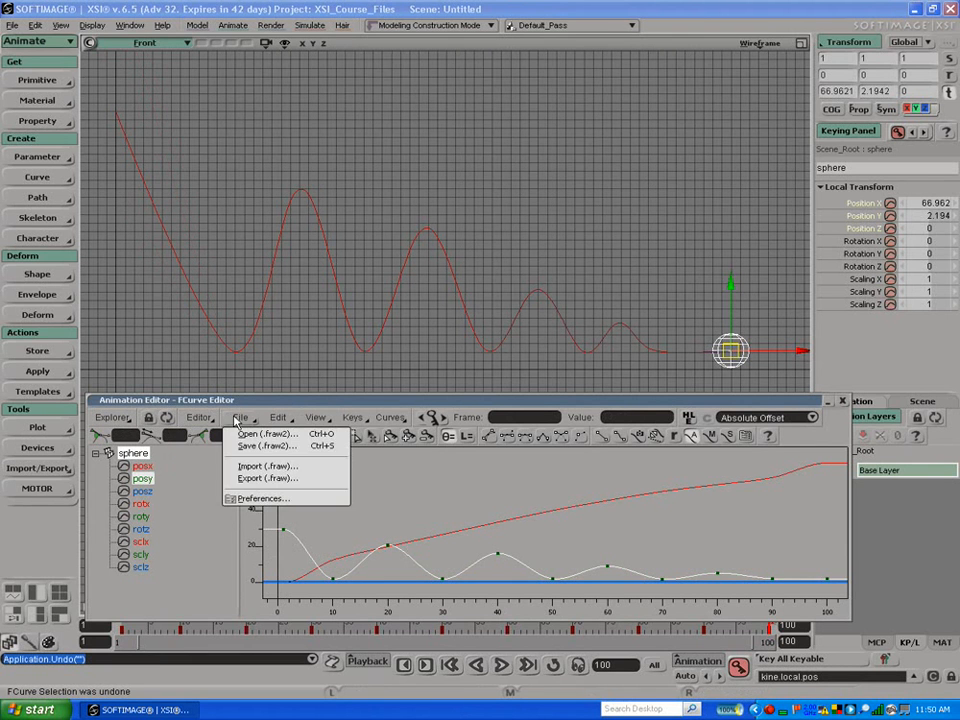
click(245, 500)
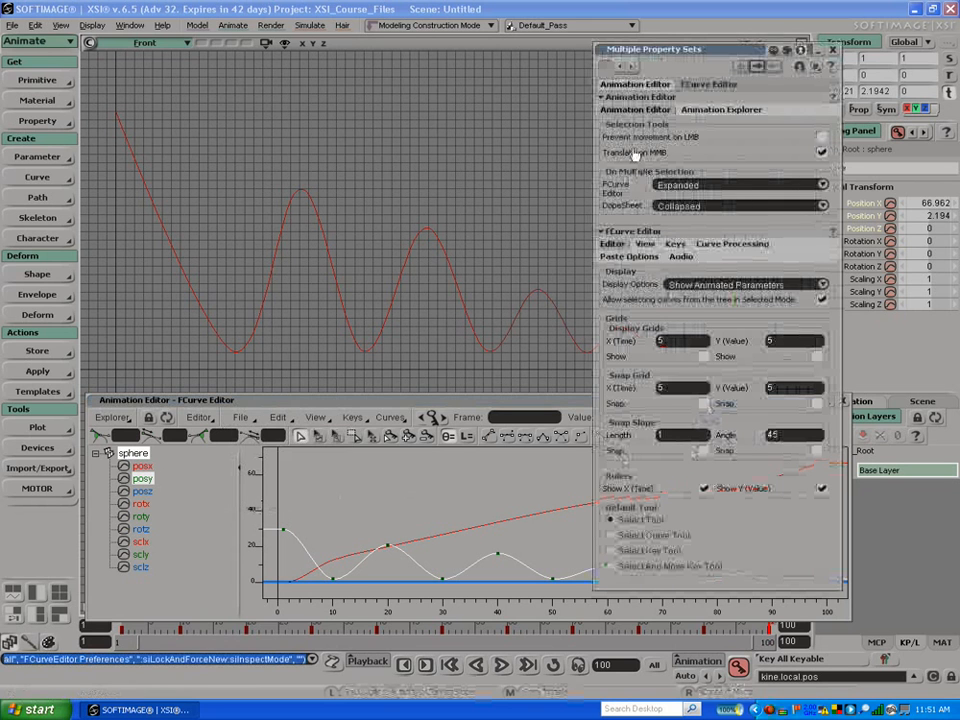
click(667, 99)
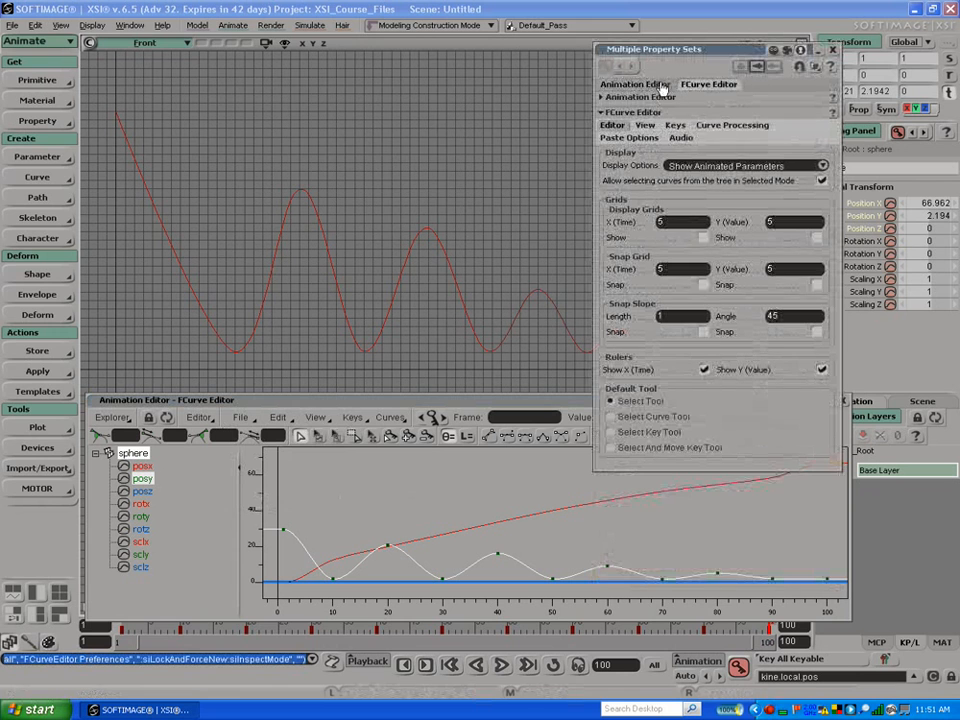
click(652, 86)
click(602, 99)
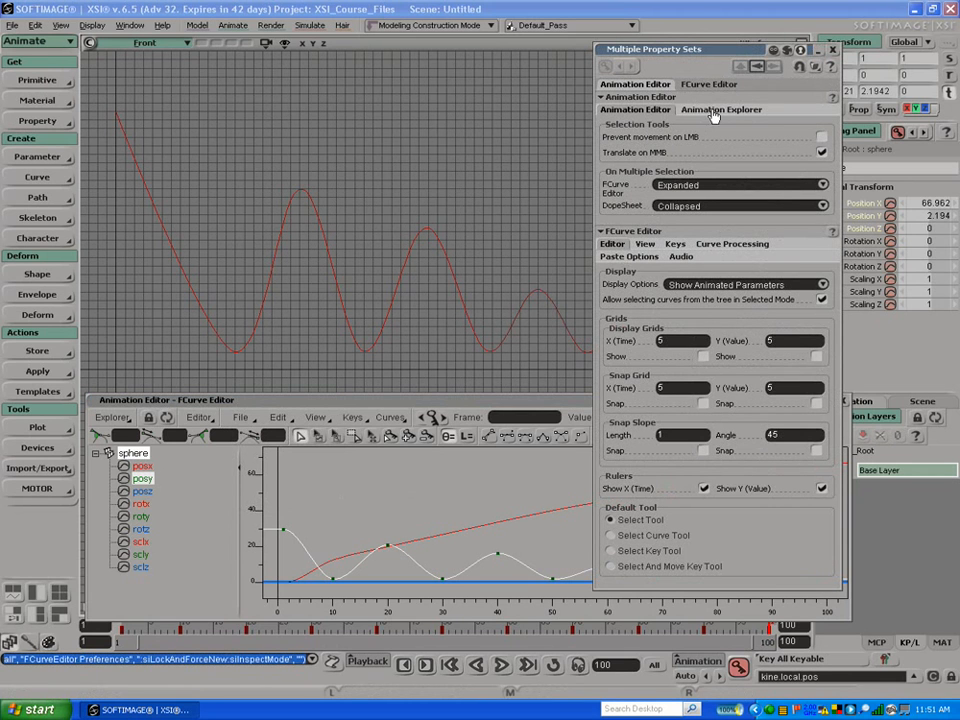
click(644, 245)
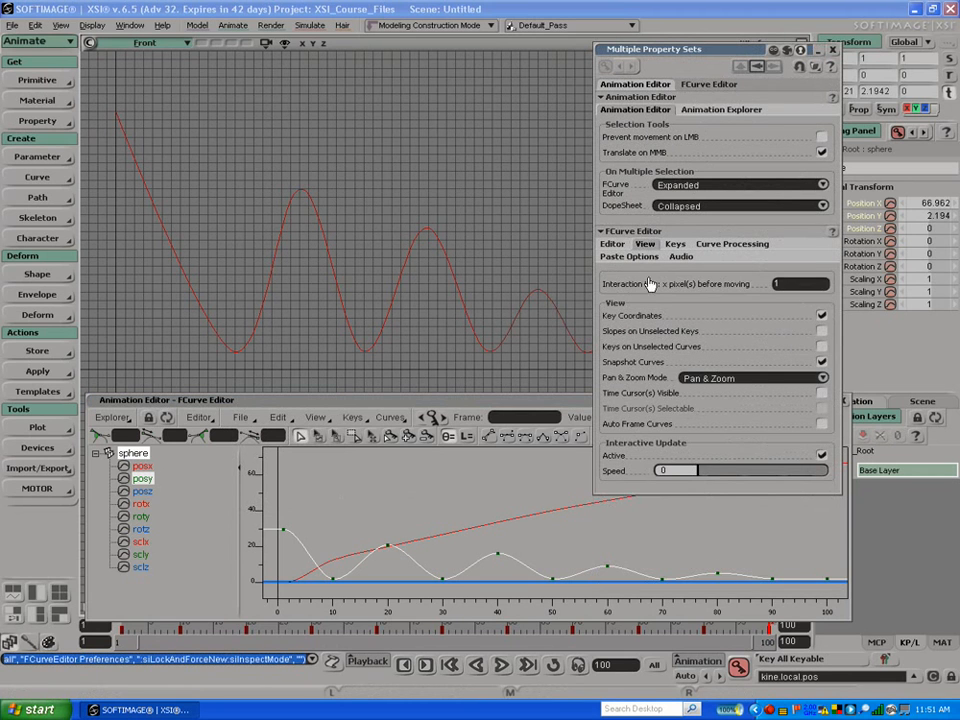
click(821, 456)
click(760, 473)
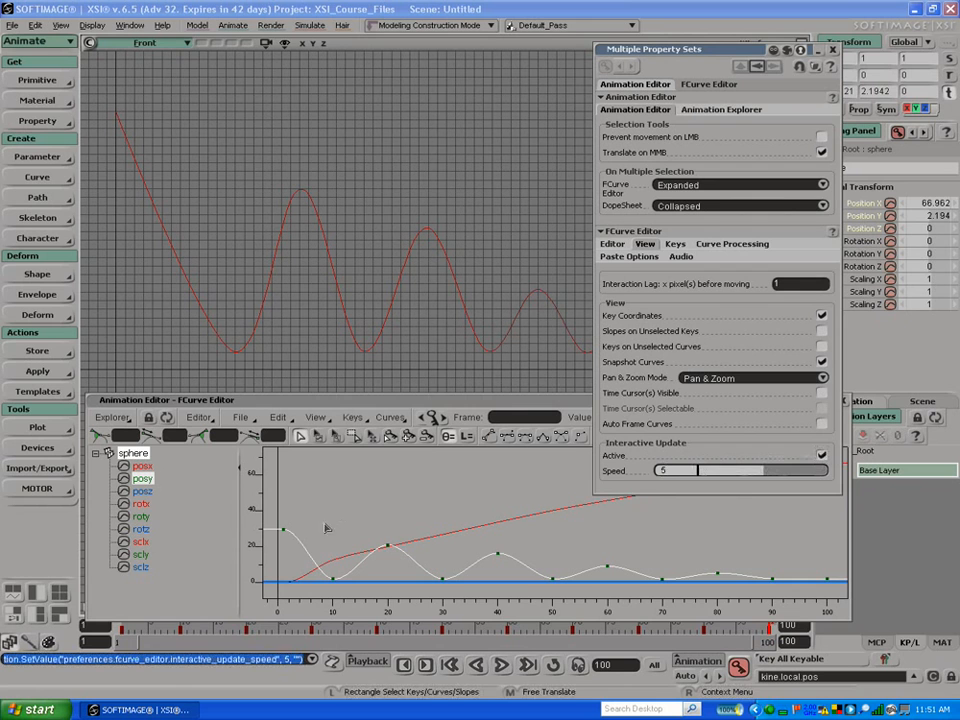
Step: Try lowering the posy curve's first key to test the interactive update speed, and undo the move
click(283, 529)
drag(283, 529, 292, 560)
key(ctrl+z)
key(ctrl+z)
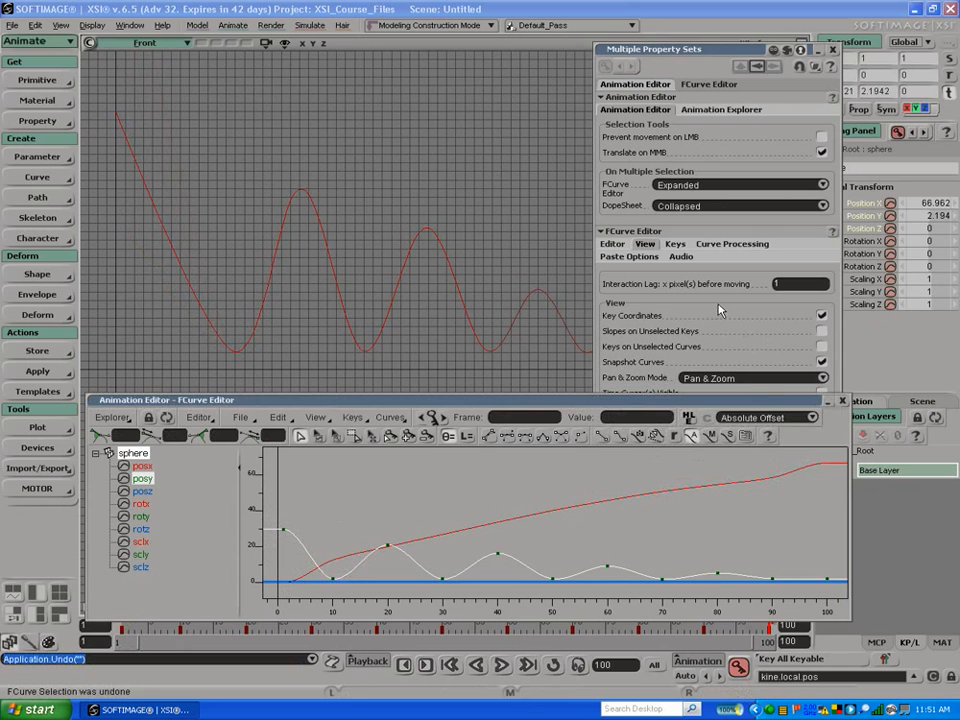
Step: Set the Interactive Update speed back to 0 and close the curve editor preferences
click(740, 50)
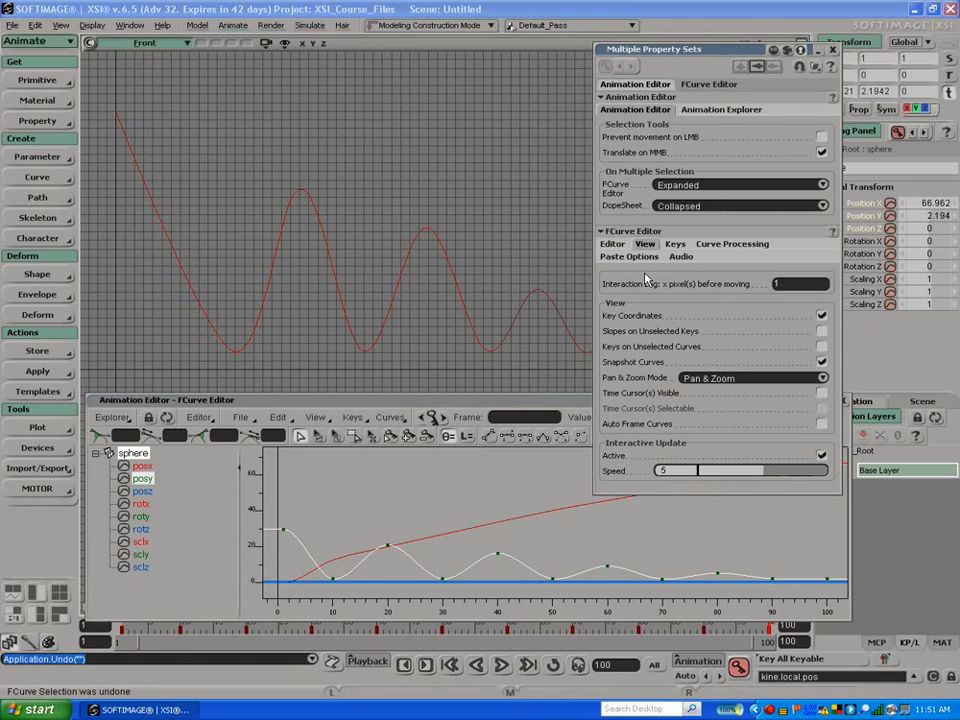
drag(760, 475, 648, 471)
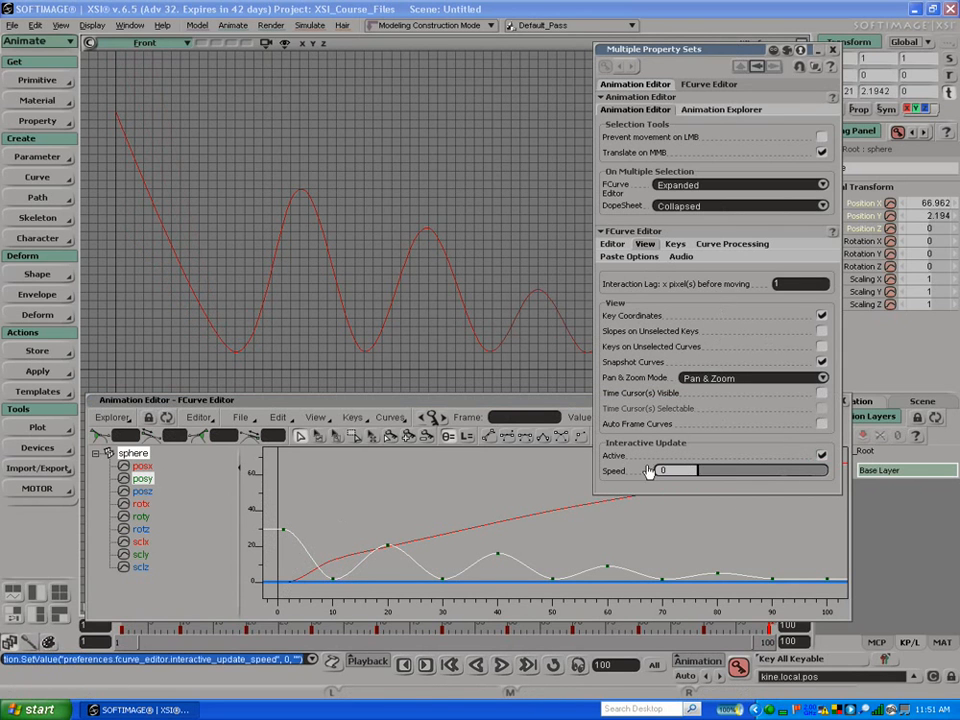
click(831, 52)
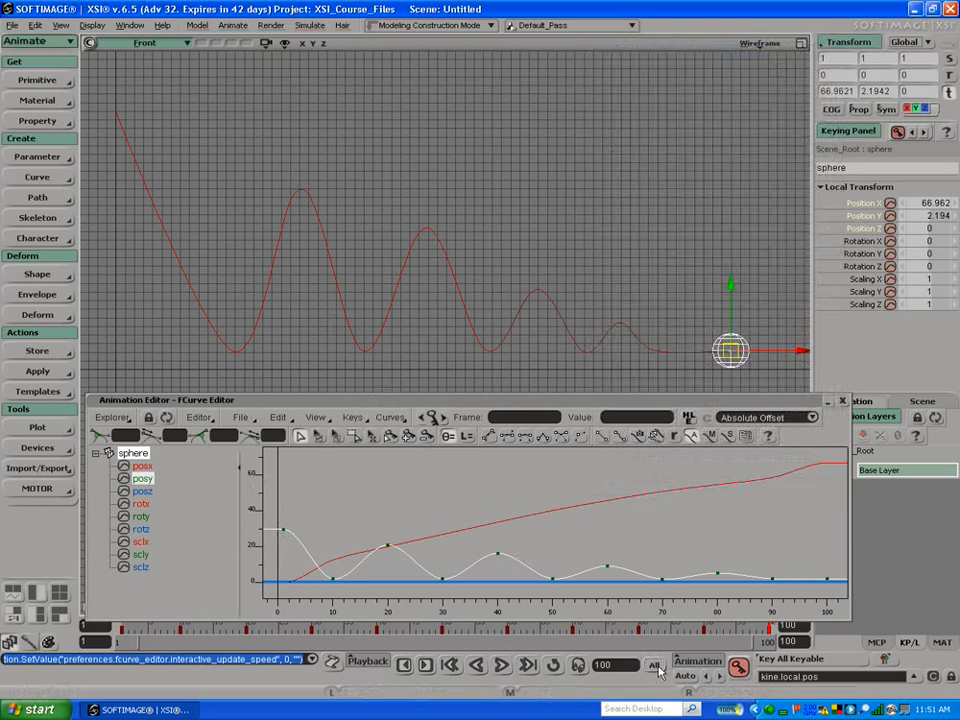
Step: Choose NTSC (29.97 fps) as the Play Control format and play the animation in real time
click(378, 662)
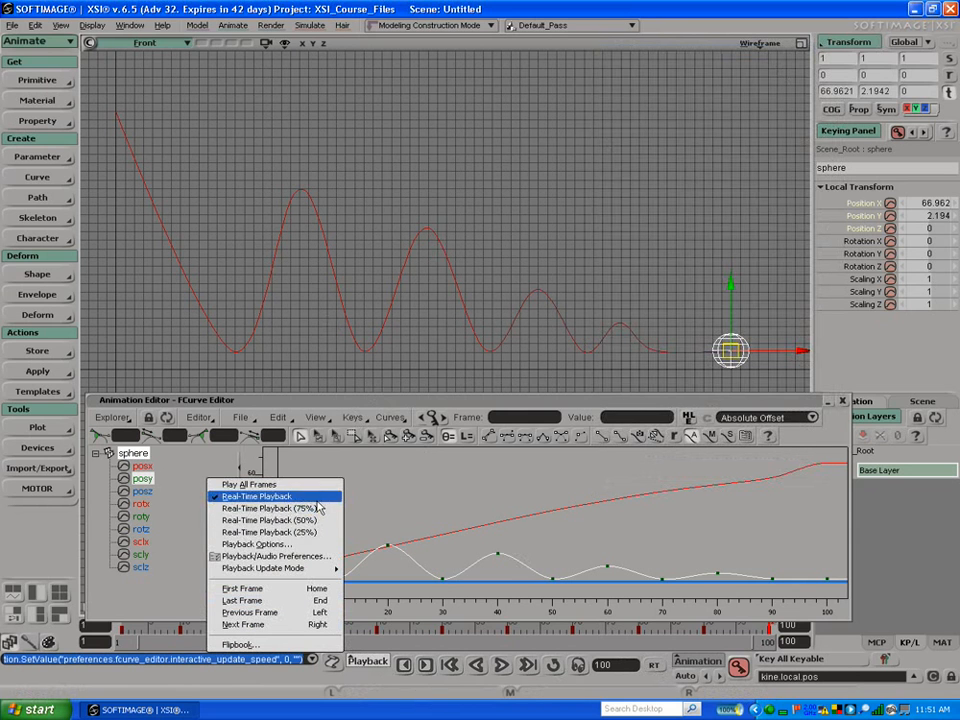
click(285, 545)
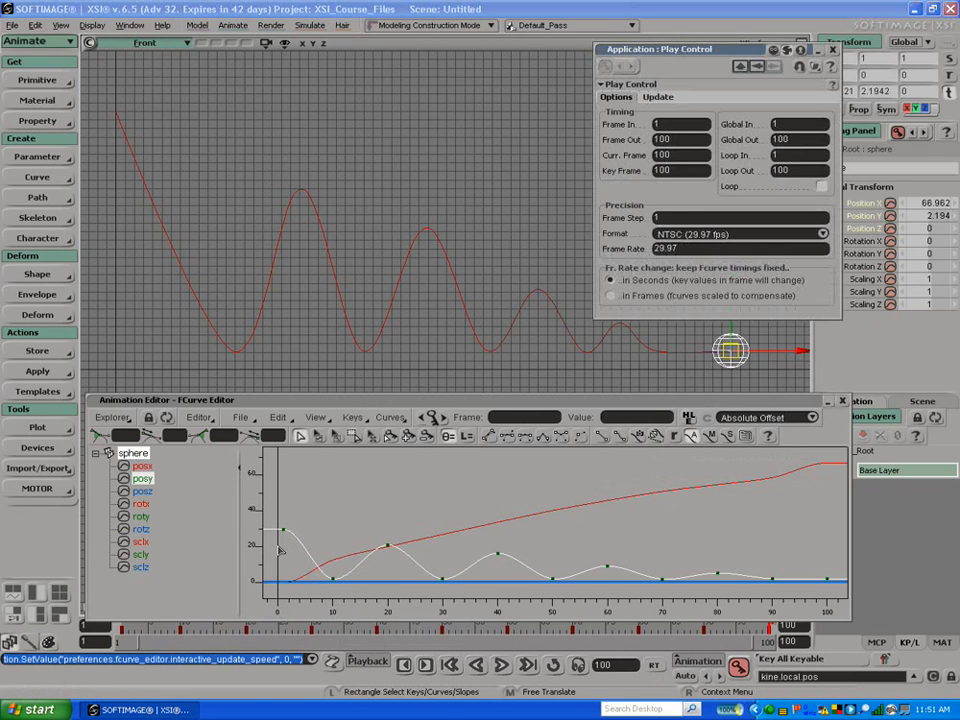
click(709, 234)
click(709, 236)
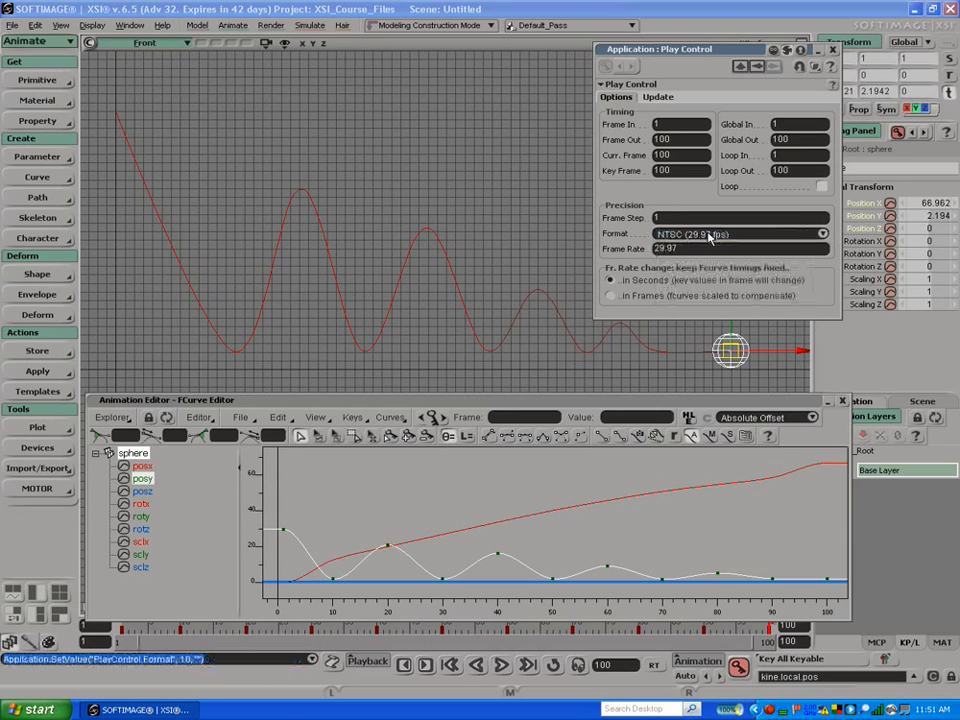
click(831, 52)
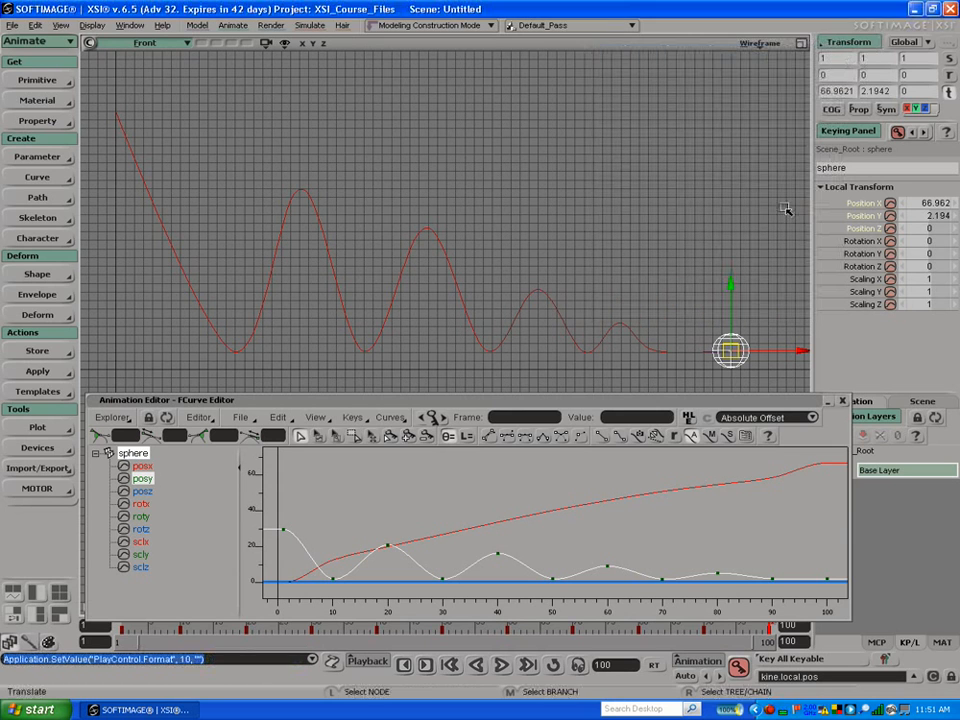
click(502, 668)
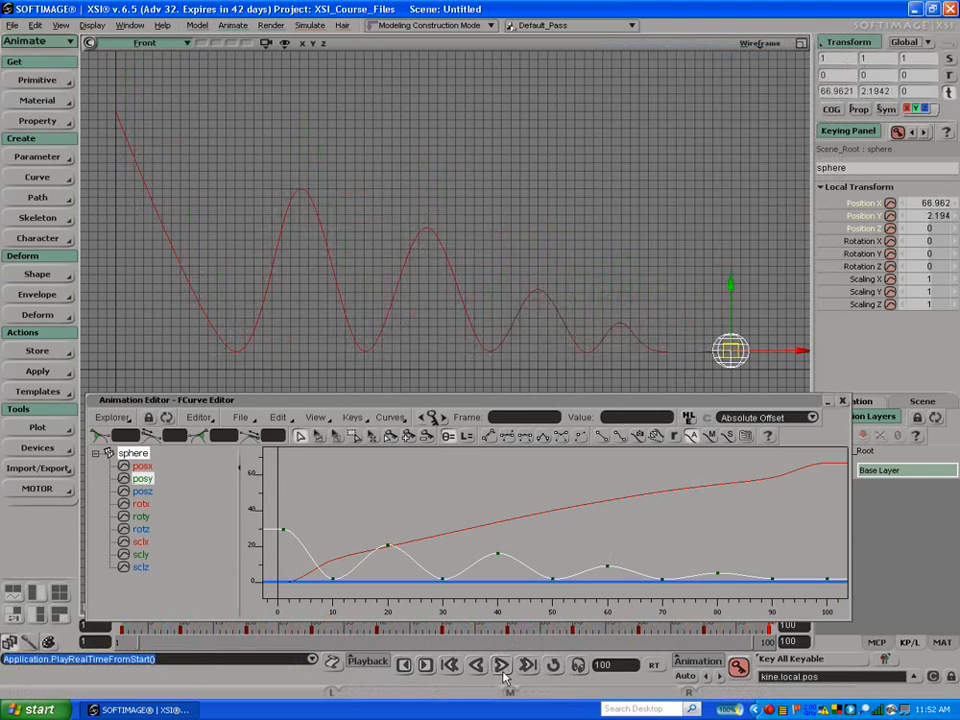
Step: Unlink the posy tangents at frames 10, 30, 50, 70 and 90 and pull frame 10's handles up to about -74 and +60
click(334, 582)
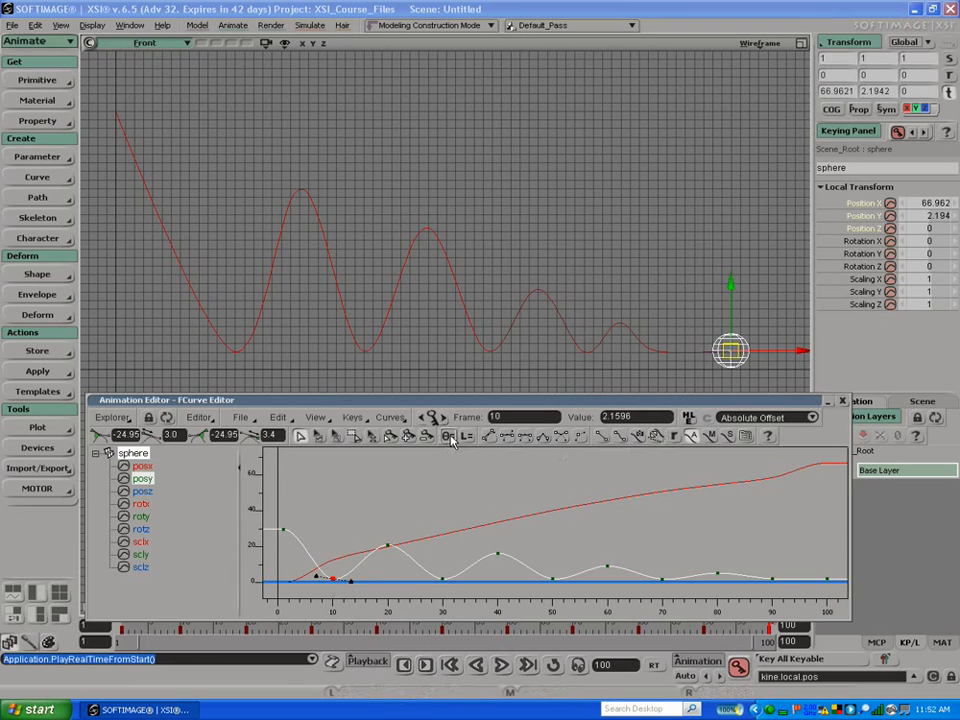
shift+click(443, 581)
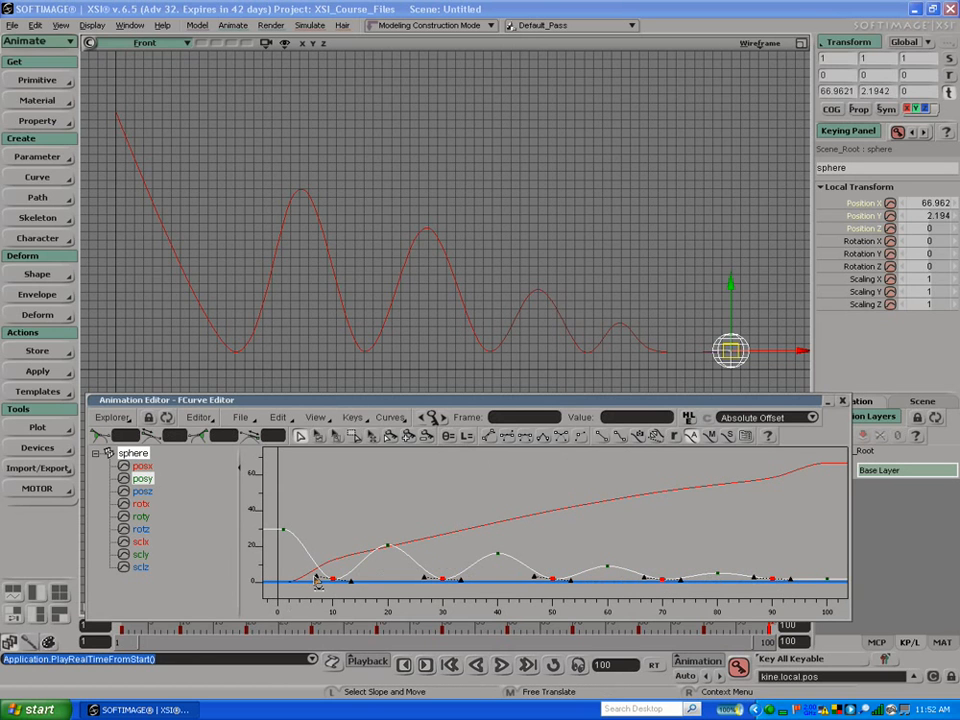
drag(319, 583, 351, 574)
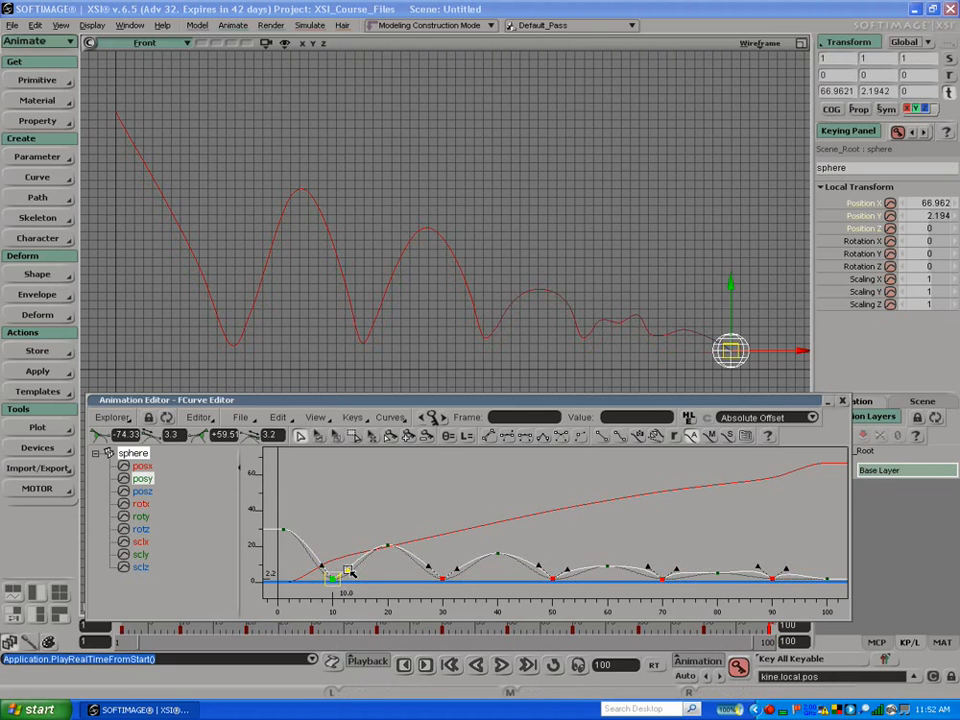
click(349, 576)
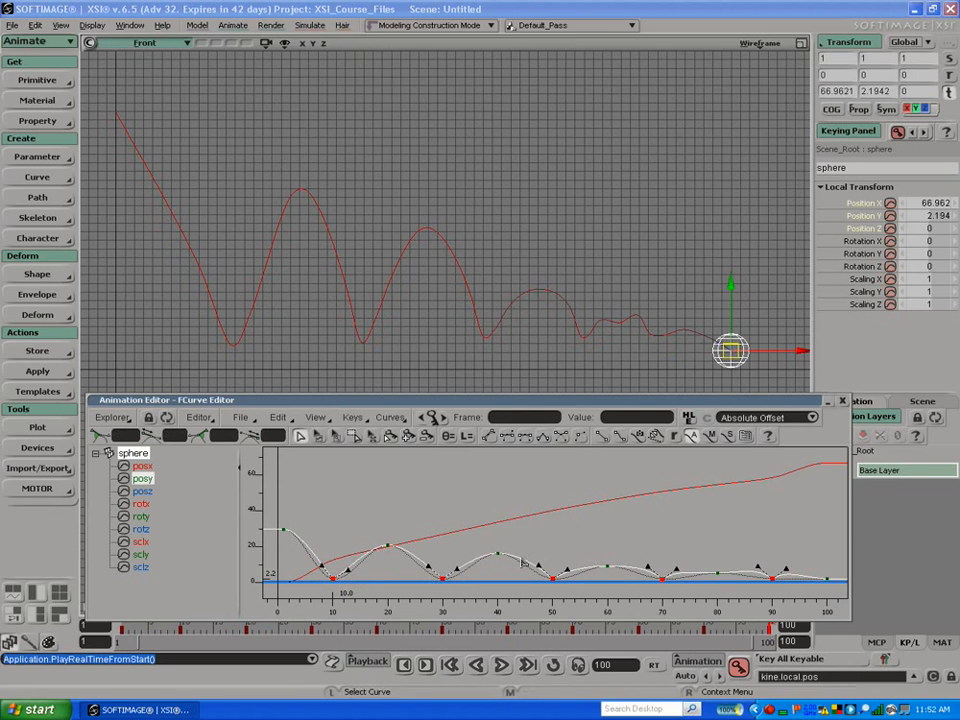
Step: Lower the posy tangents: frame 70's outgoing handle to about +26, and frame 90's handles to about -36 and +8
click(663, 580)
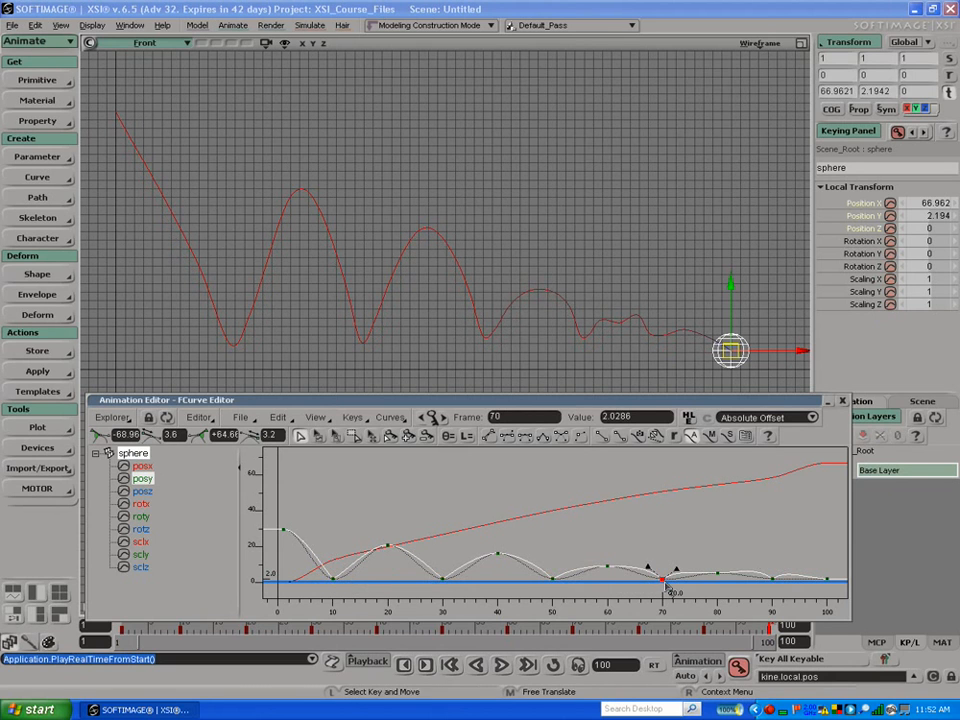
drag(678, 574, 683, 580)
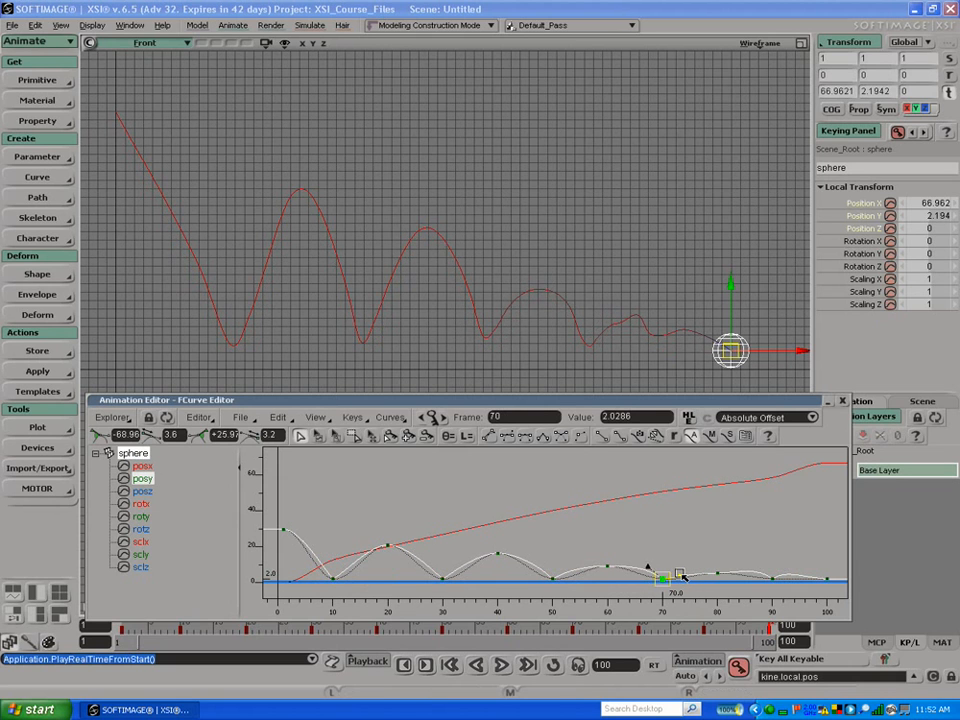
click(772, 579)
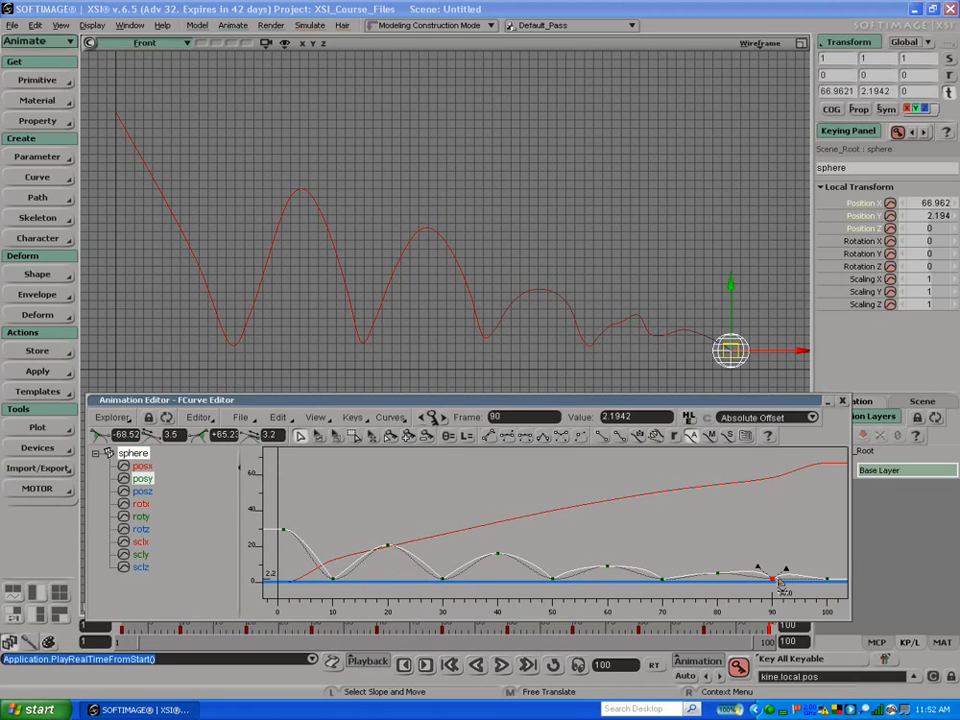
drag(786, 576, 745, 572)
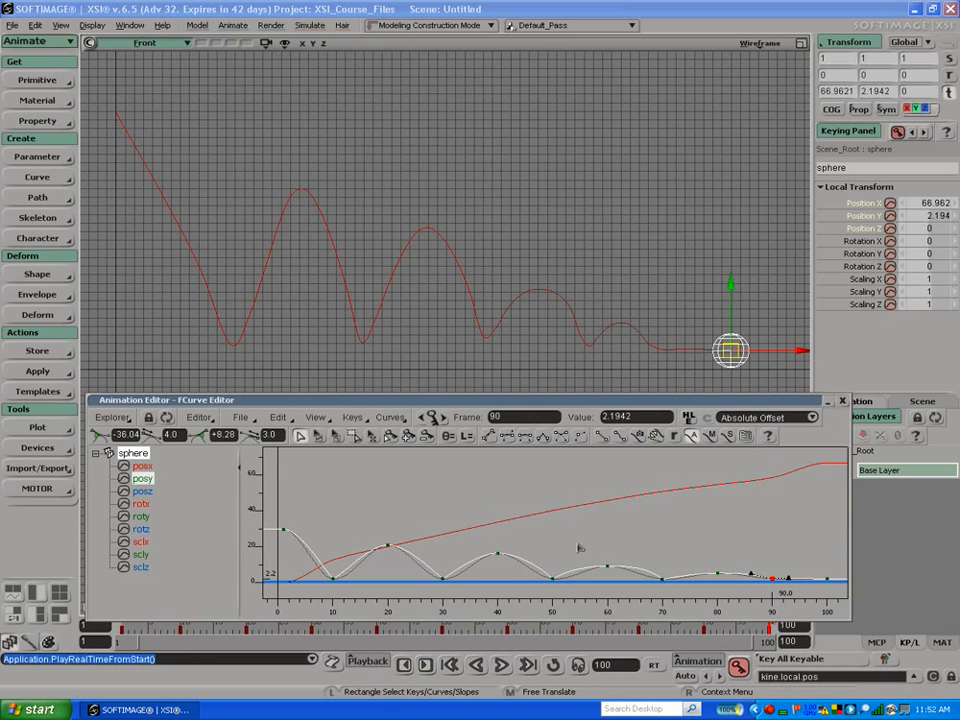
key(f)
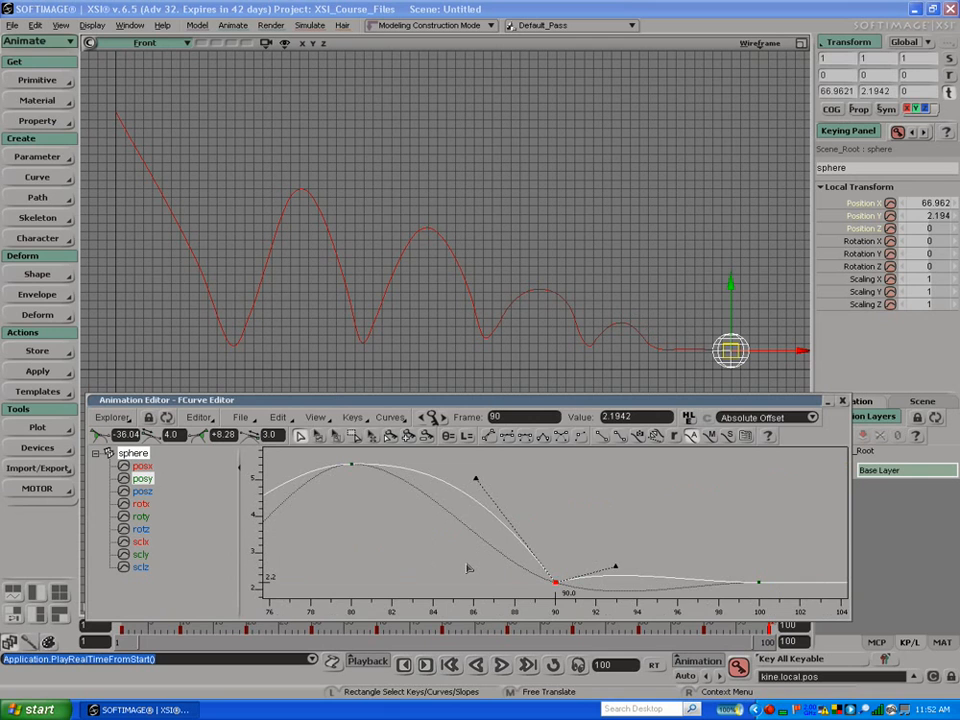
key(a)
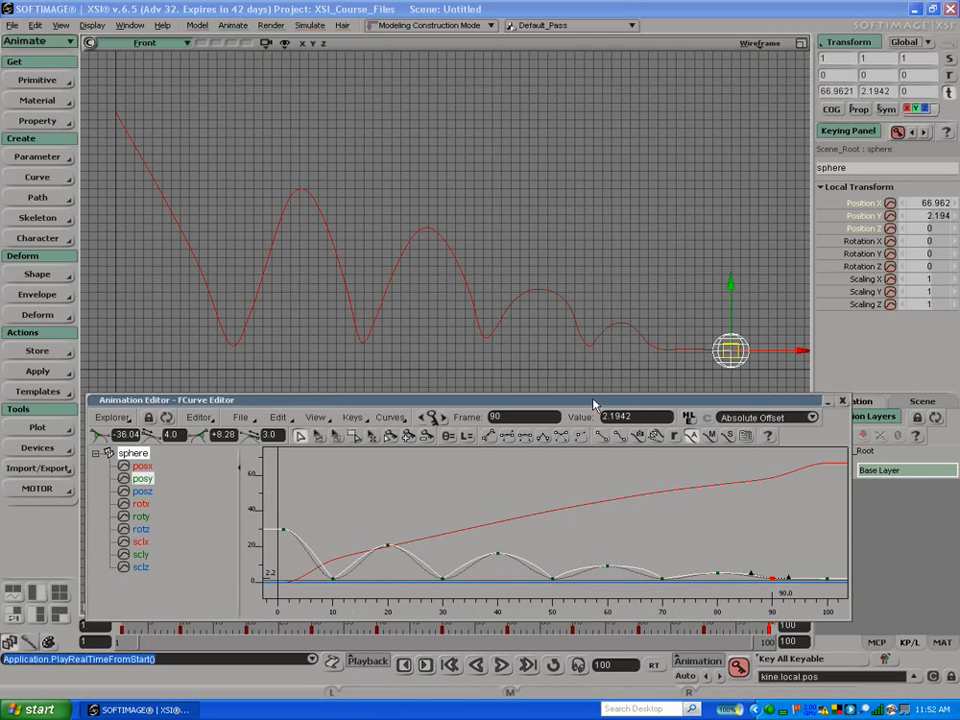
Step: Enlarge the Animation Editor upward and raise the outgoing tangent of posy's frame 10 key to about +72
drag(590, 392, 590, 310)
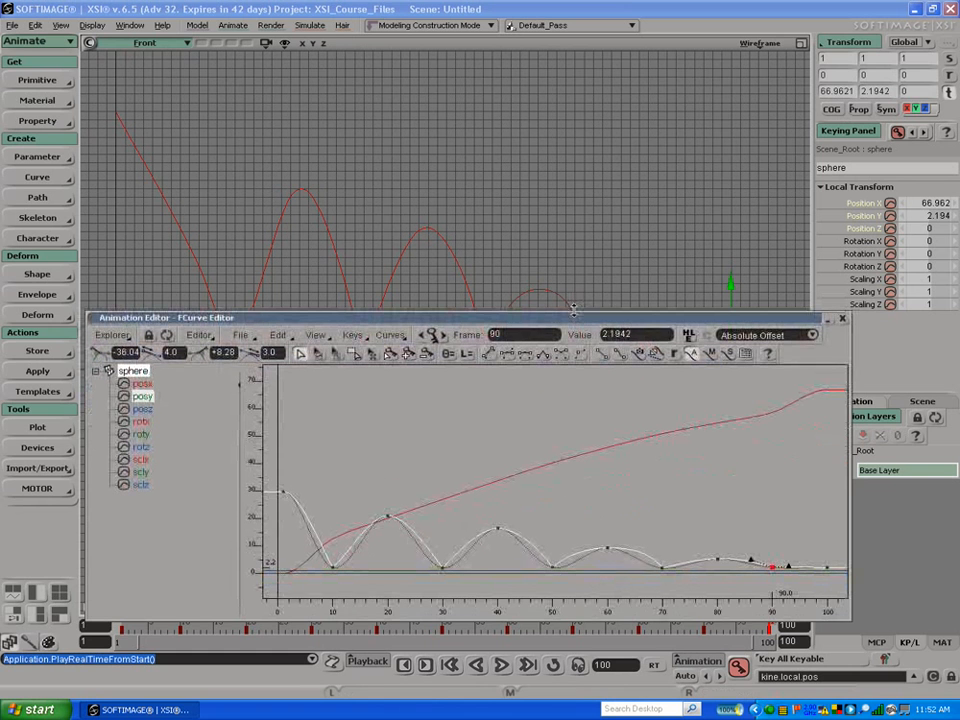
click(590, 511)
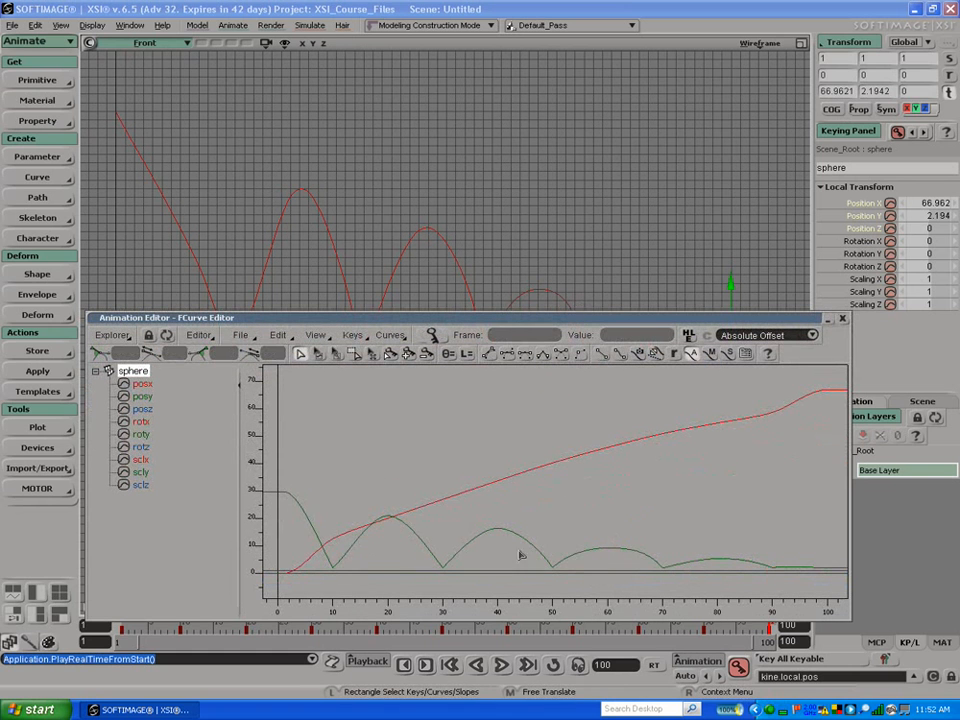
click(352, 551)
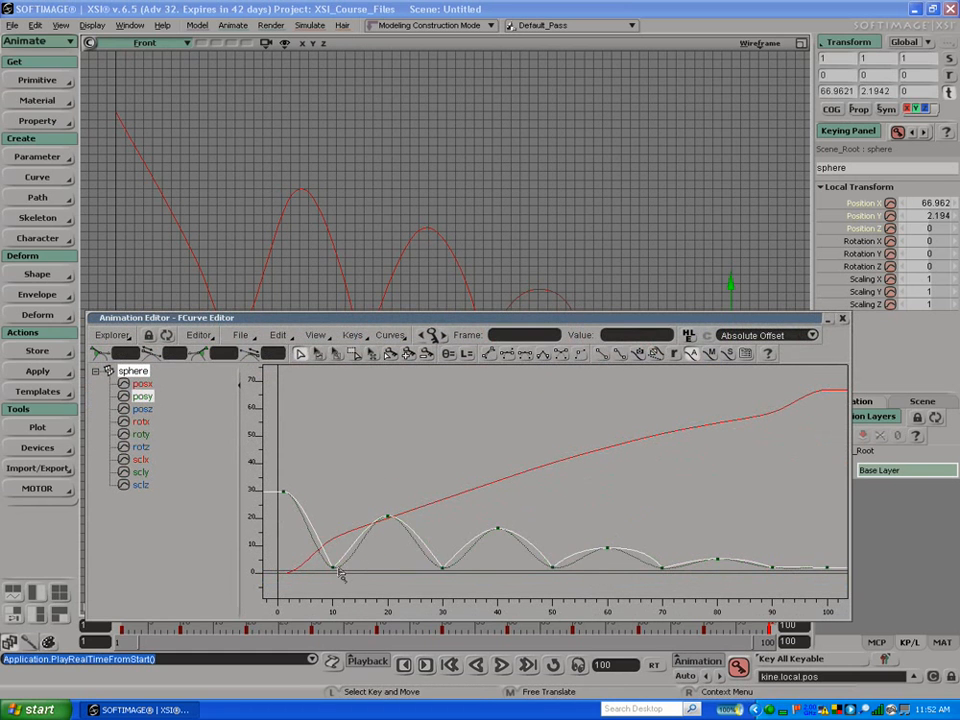
click(335, 570)
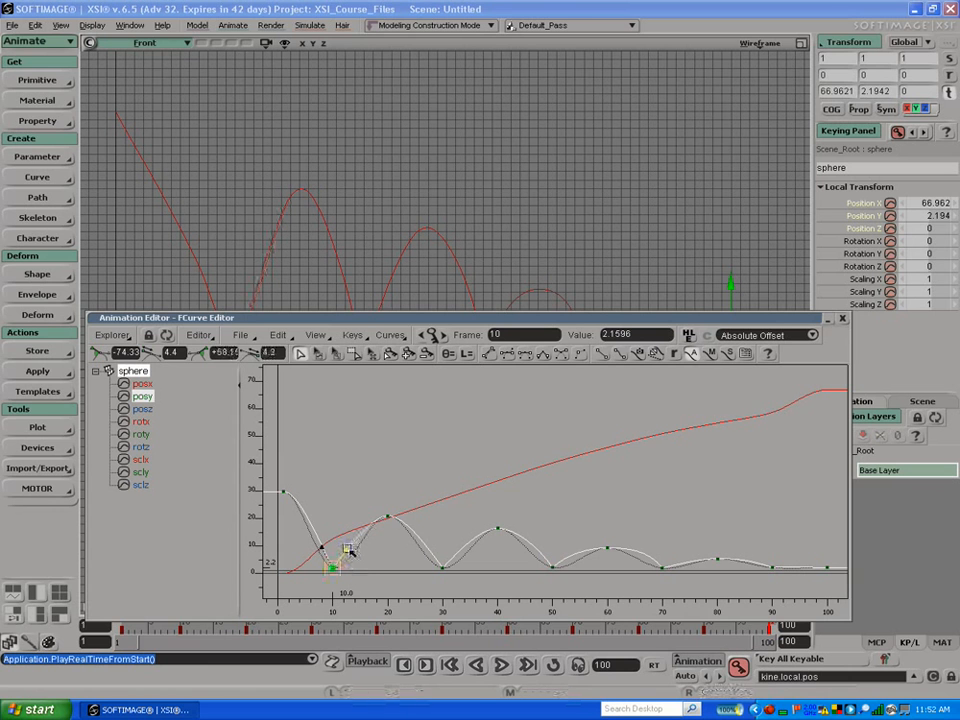
Step: Shrink the Animation Editor and place it between the sphere's trajectory and the timeline
drag(387, 318, 386, 406)
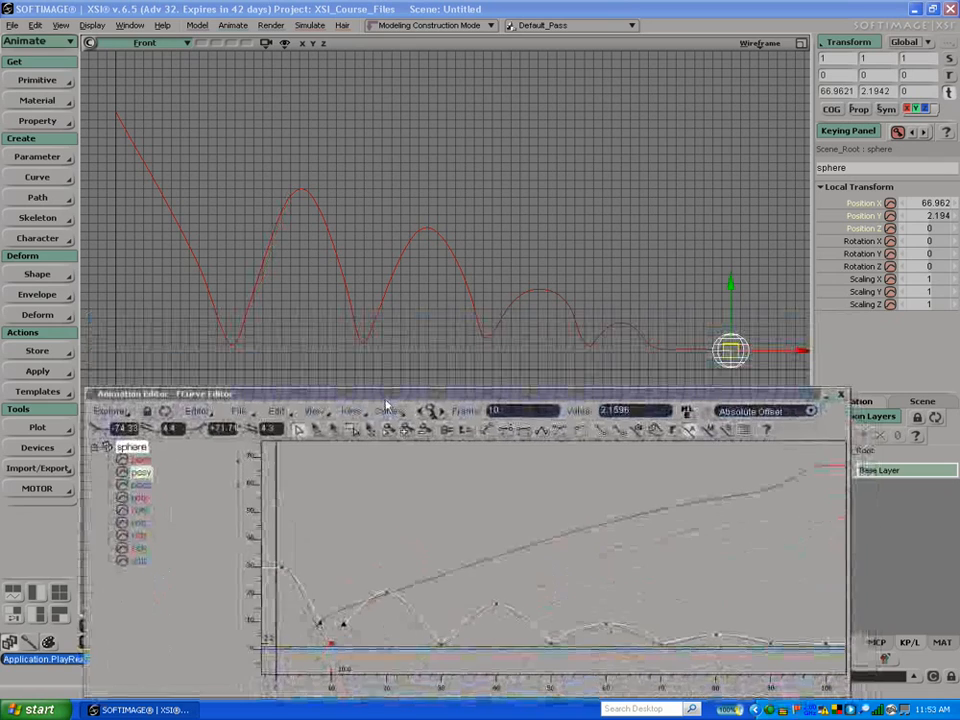
drag(517, 400, 503, 359)
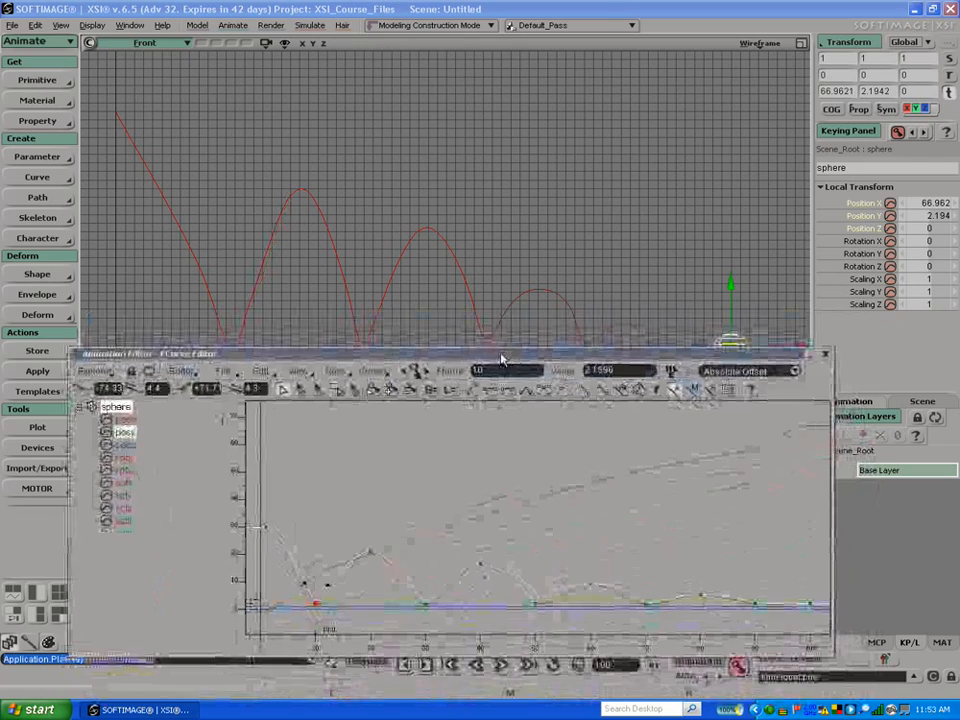
drag(829, 652, 790, 549)
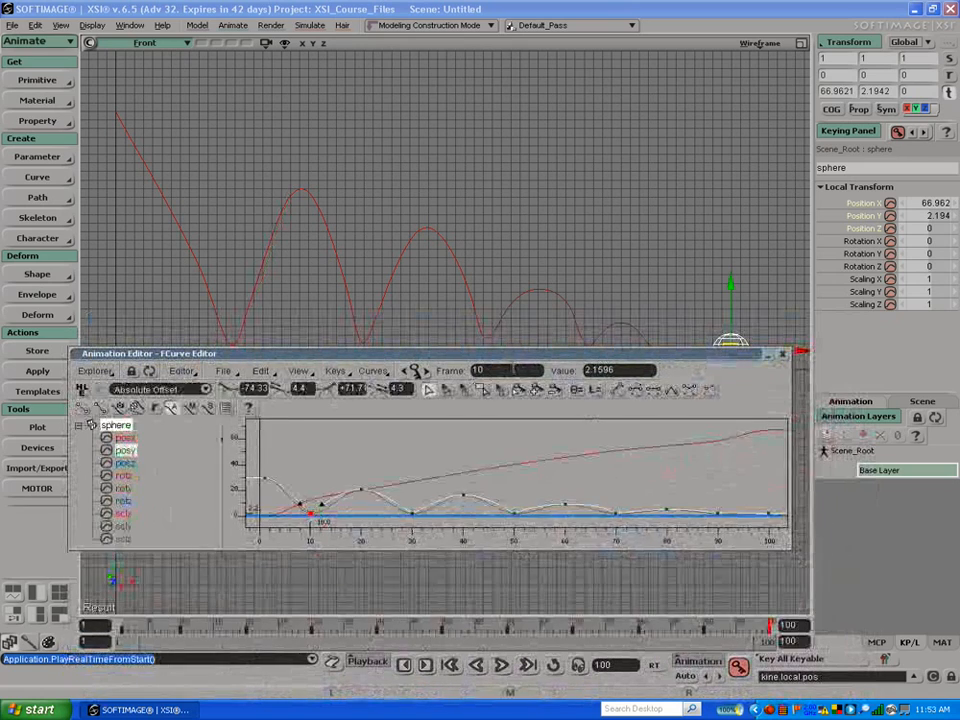
drag(510, 357, 534, 397)
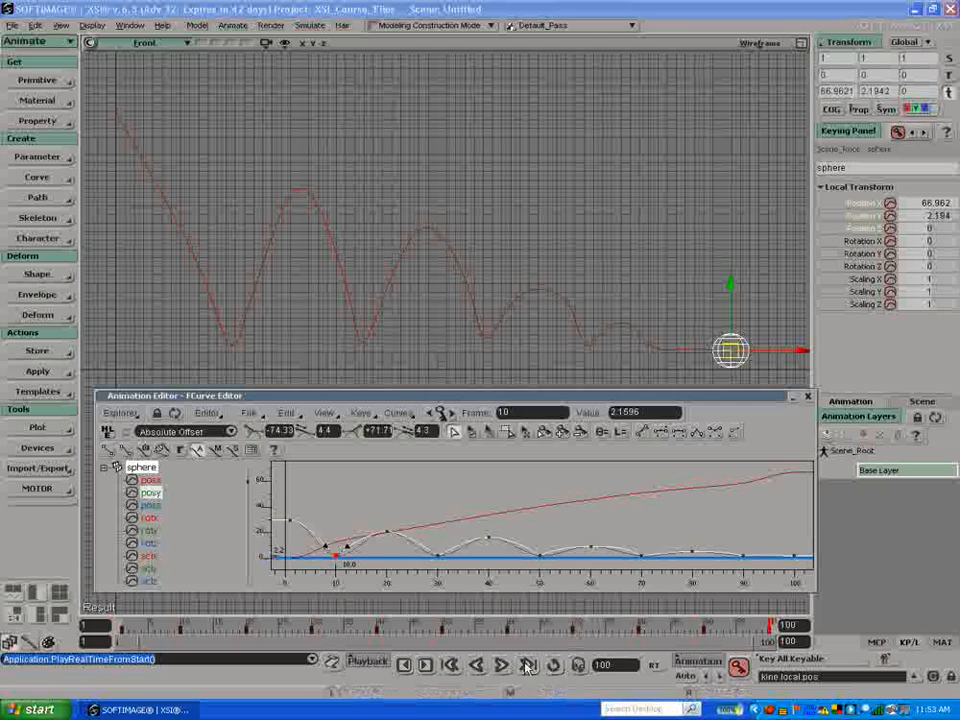
Step: Play the bouncing animation in real time from the start frame, checking the motion, and stop it
click(503, 666)
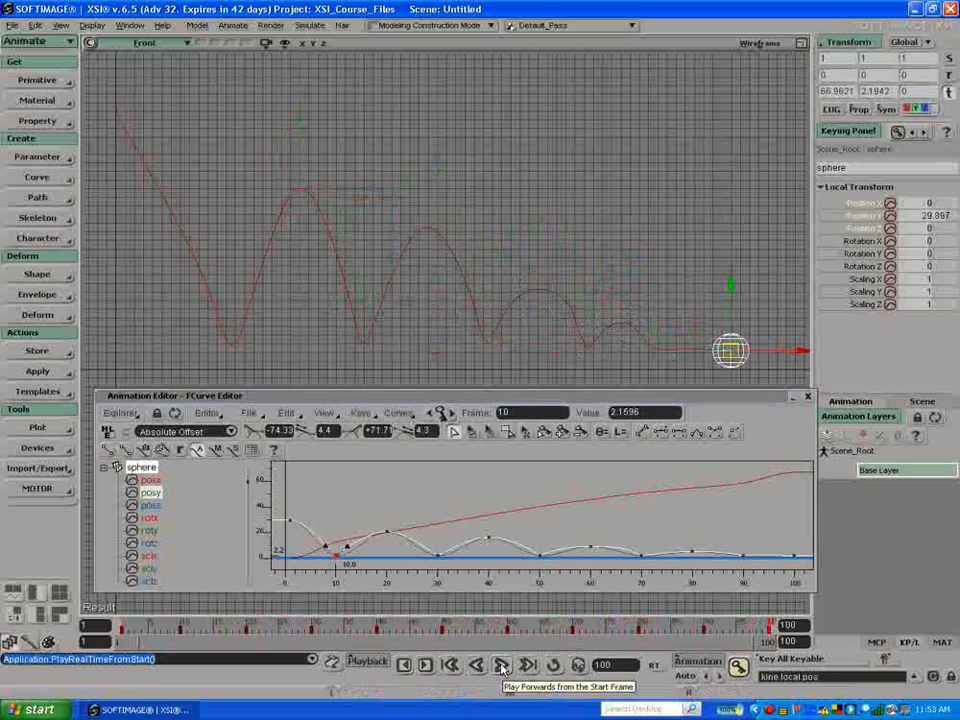
click(503, 666)
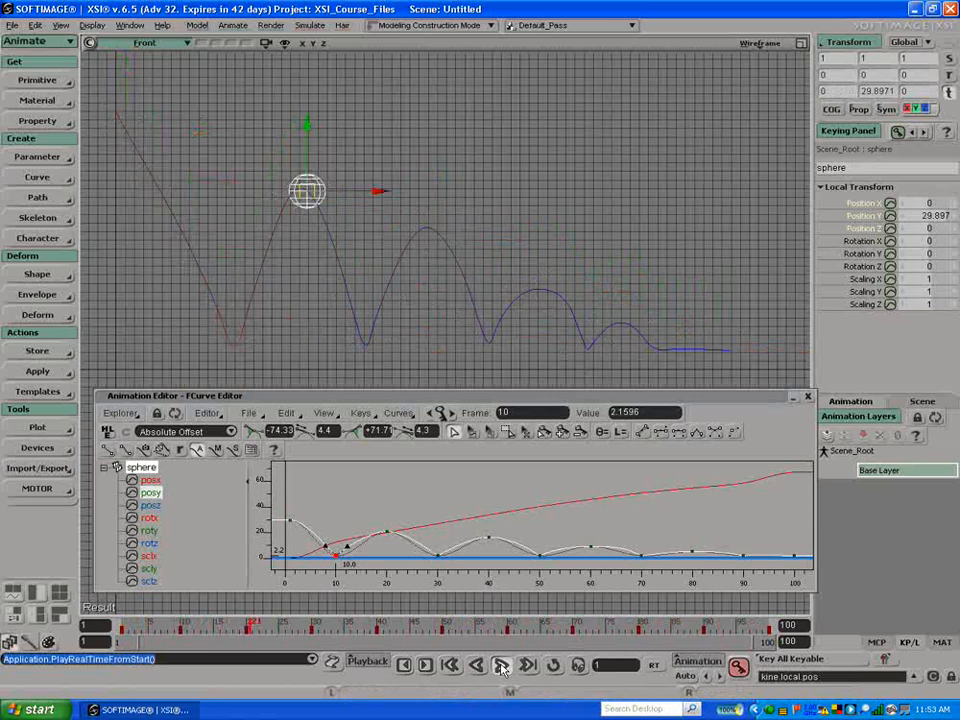
click(503, 666)
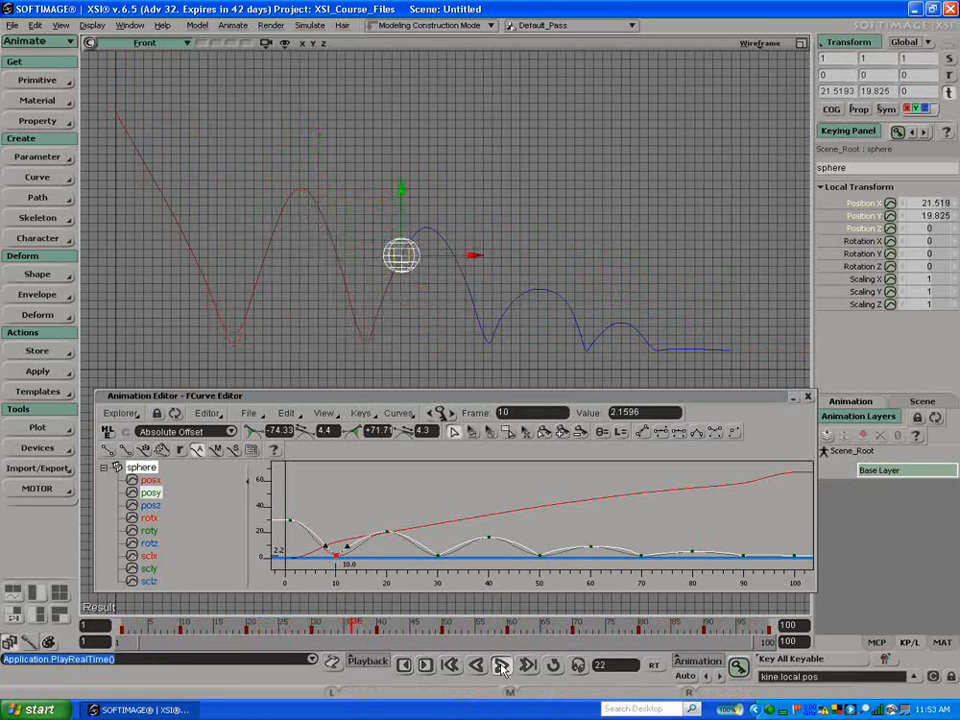
click(503, 667)
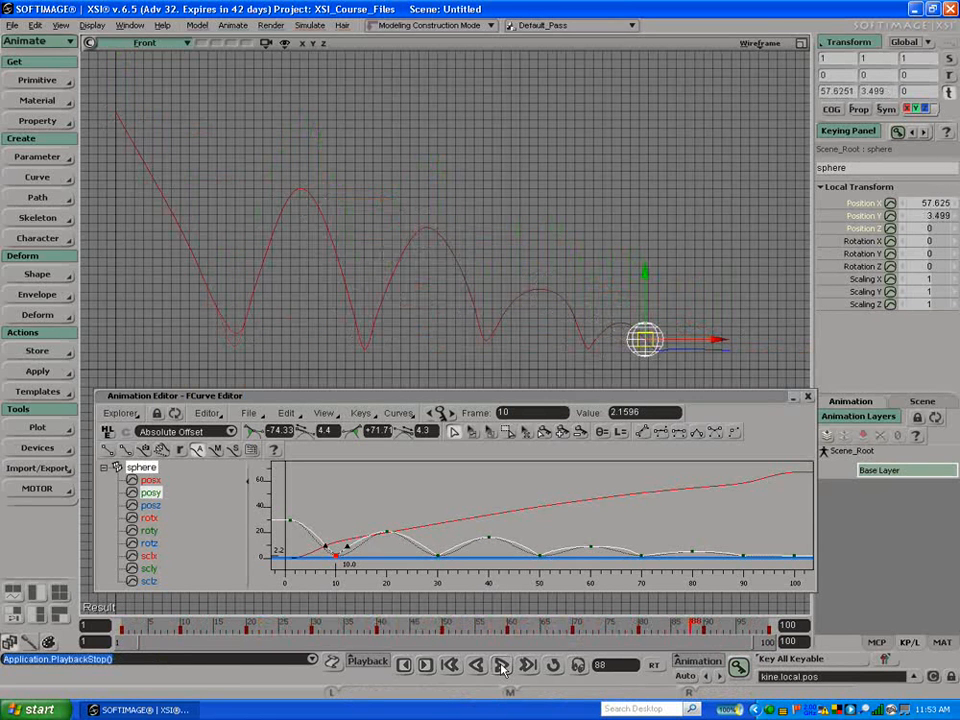
Step: Delete all intermediate posx keys, keeping only those at frames 1 and 100
drag(428, 507, 437, 537)
drag(318, 496, 633, 552)
key(Delete)
drag(615, 488, 752, 512)
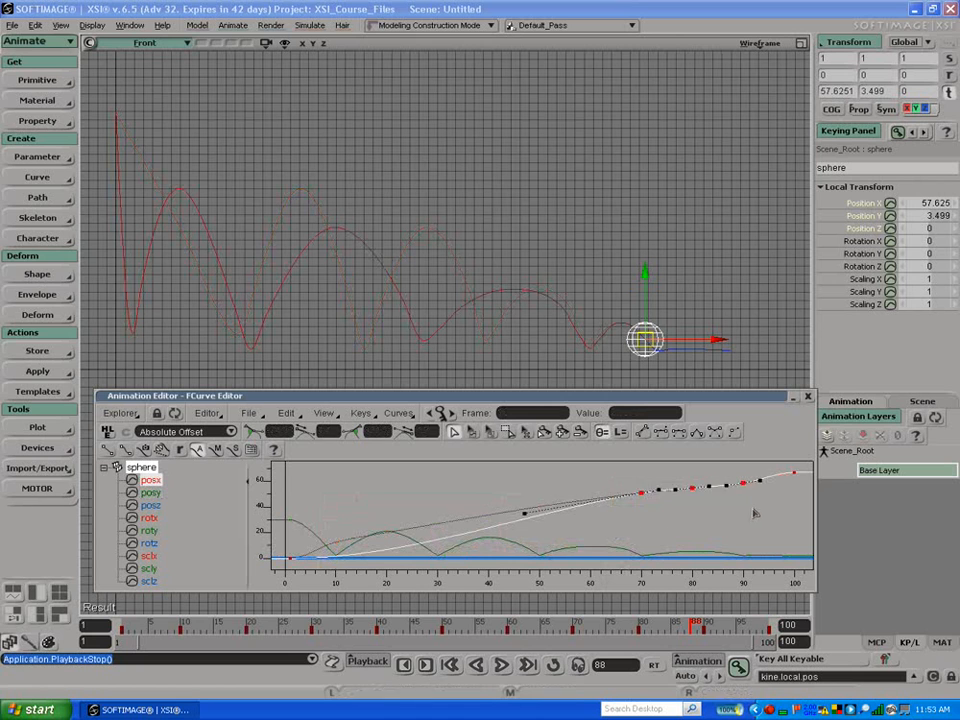
key(Delete)
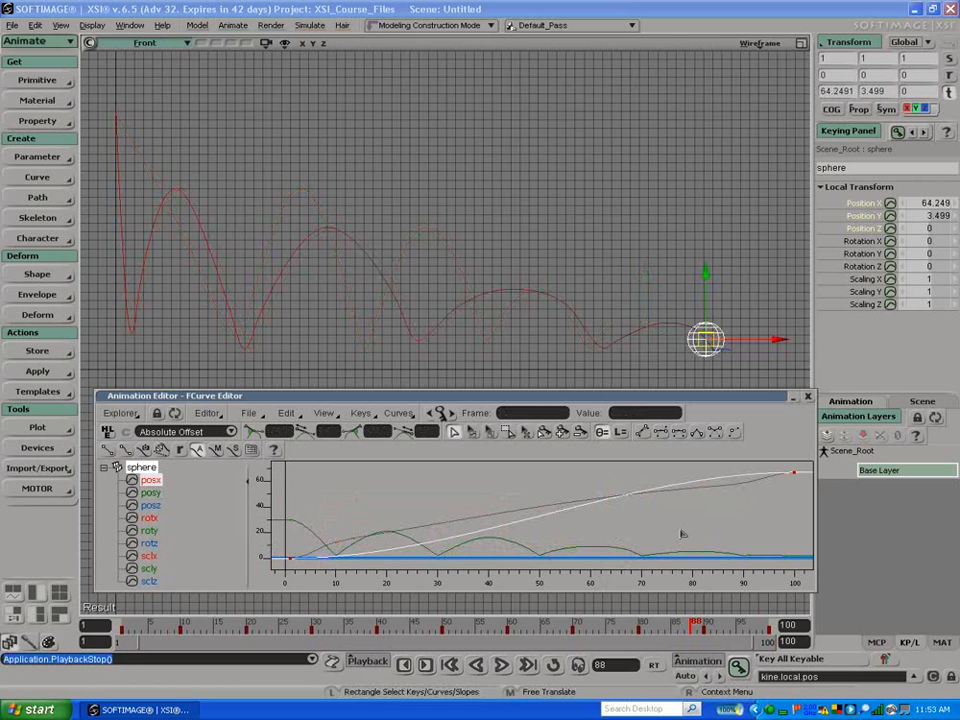
Step: Shape the posx curve by setting frame 1's tangent slope to about +48 and frame 100's to about +11
click(291, 561)
drag(458, 563, 442, 521)
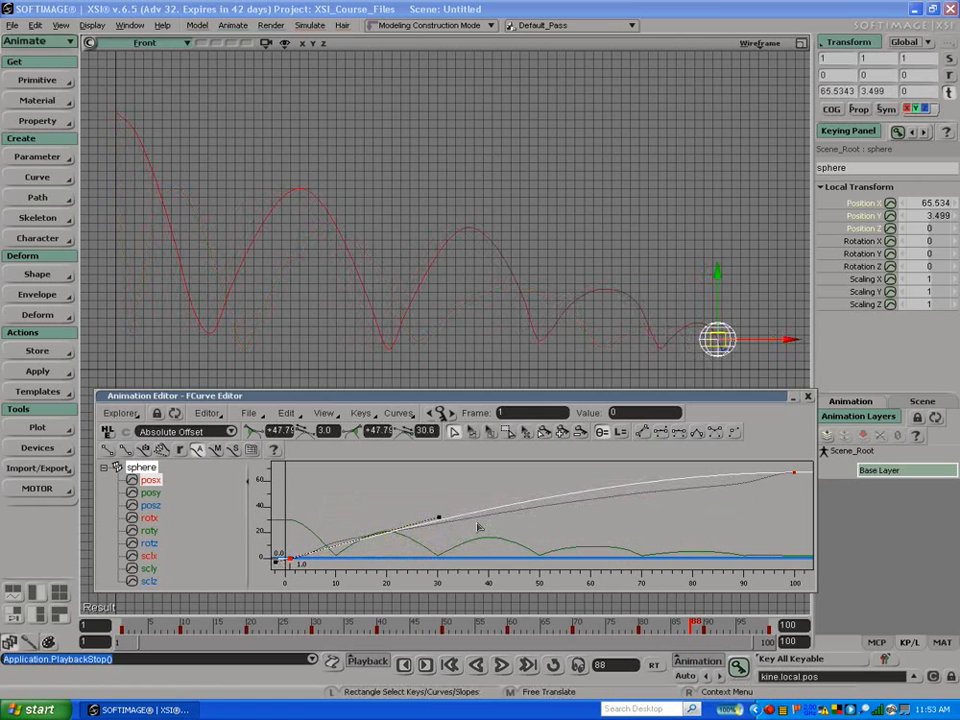
click(795, 476)
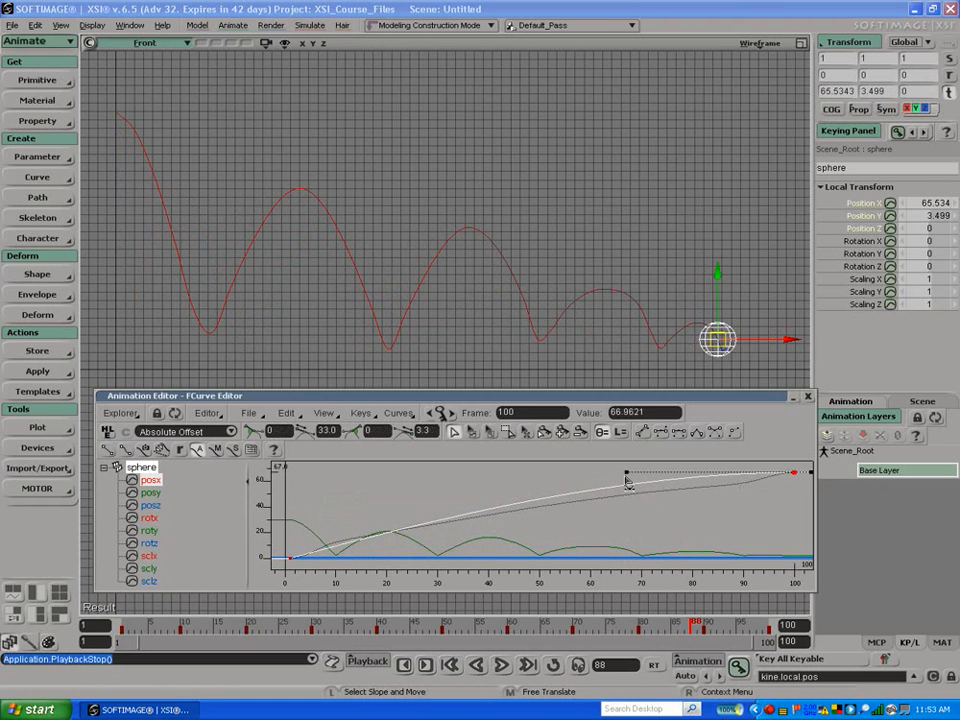
drag(628, 478, 622, 481)
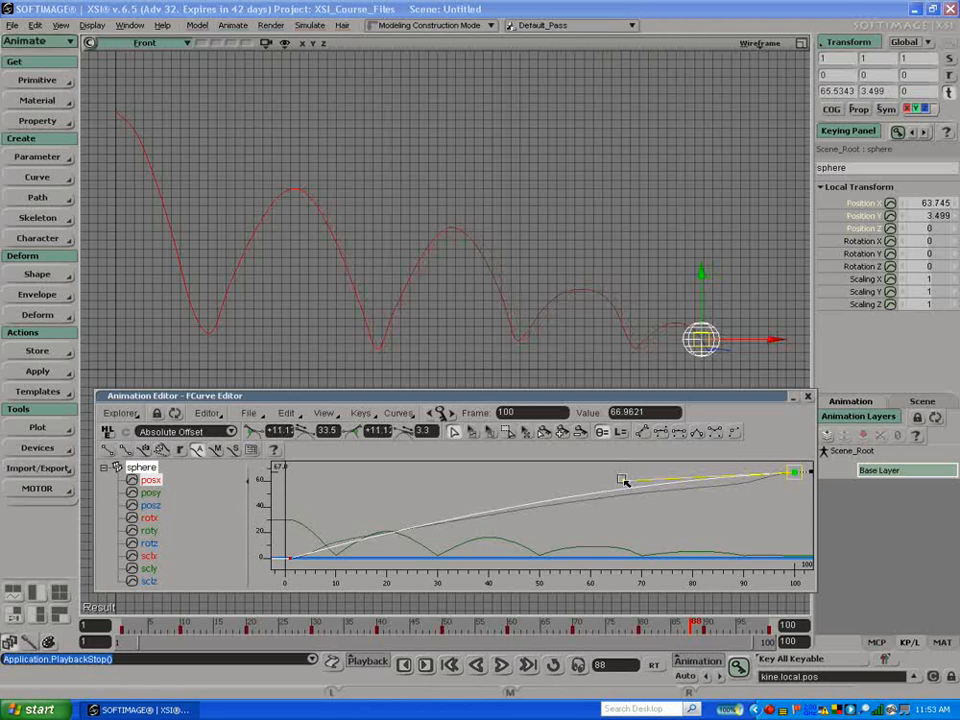
Step: Adjust posy's frame 90 key: lengthen the incoming tangent to about 5.5 and flatten the outgoing tangent to about 0
click(757, 557)
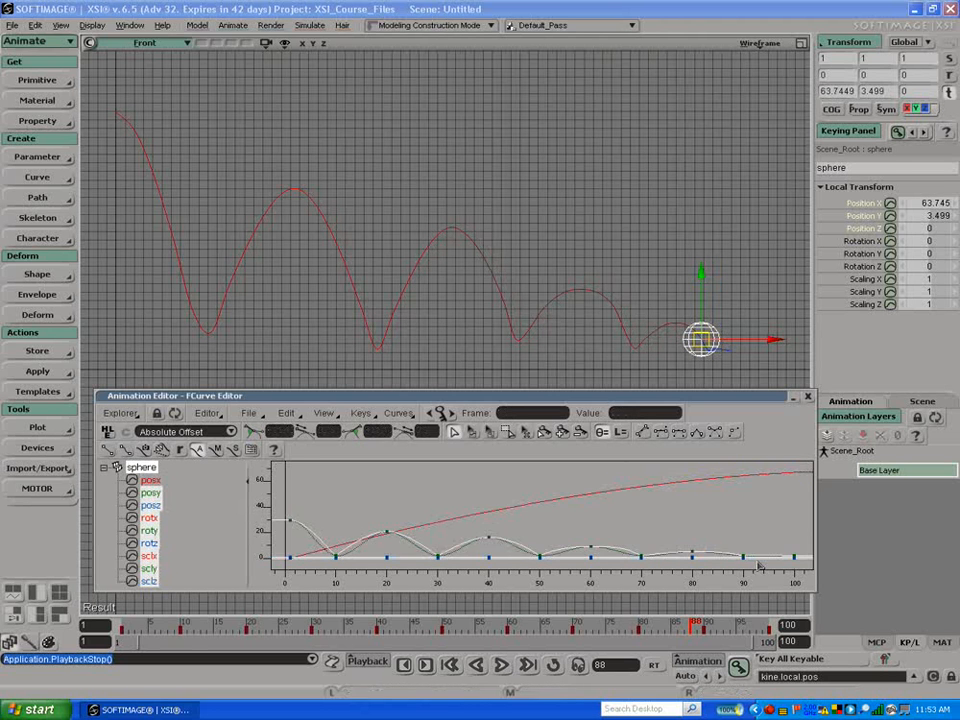
click(742, 557)
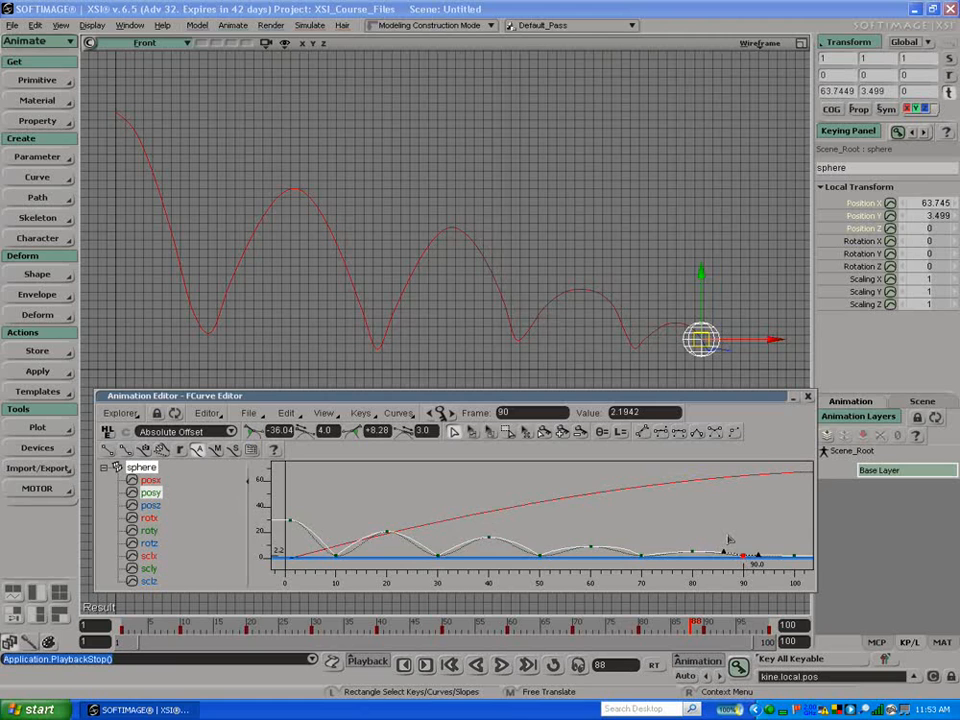
key(f)
drag(597, 545, 600, 556)
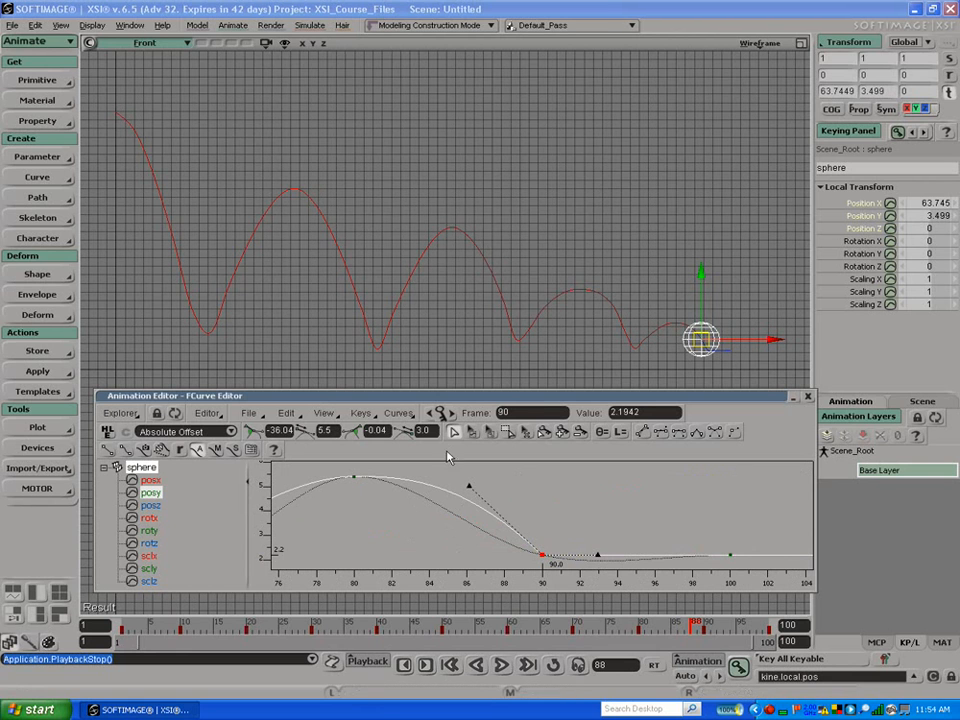
Step: Go to frame 70 and set the posy keys at frames 10, 30, 50, 70, 90 and 100 to a value of 2
key(a)
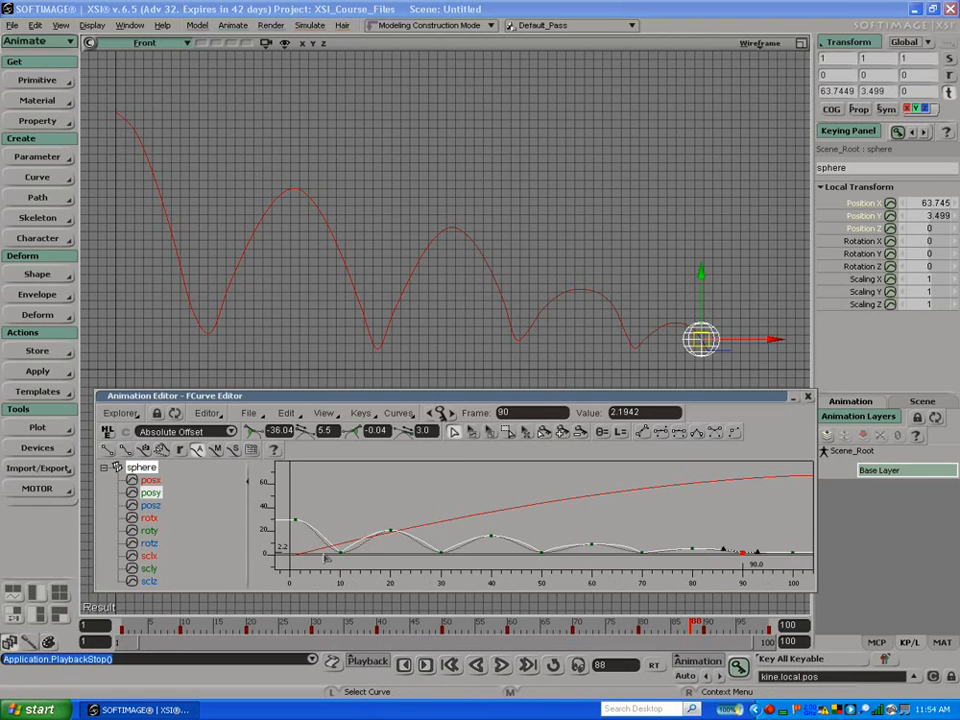
drag(323, 555, 755, 574)
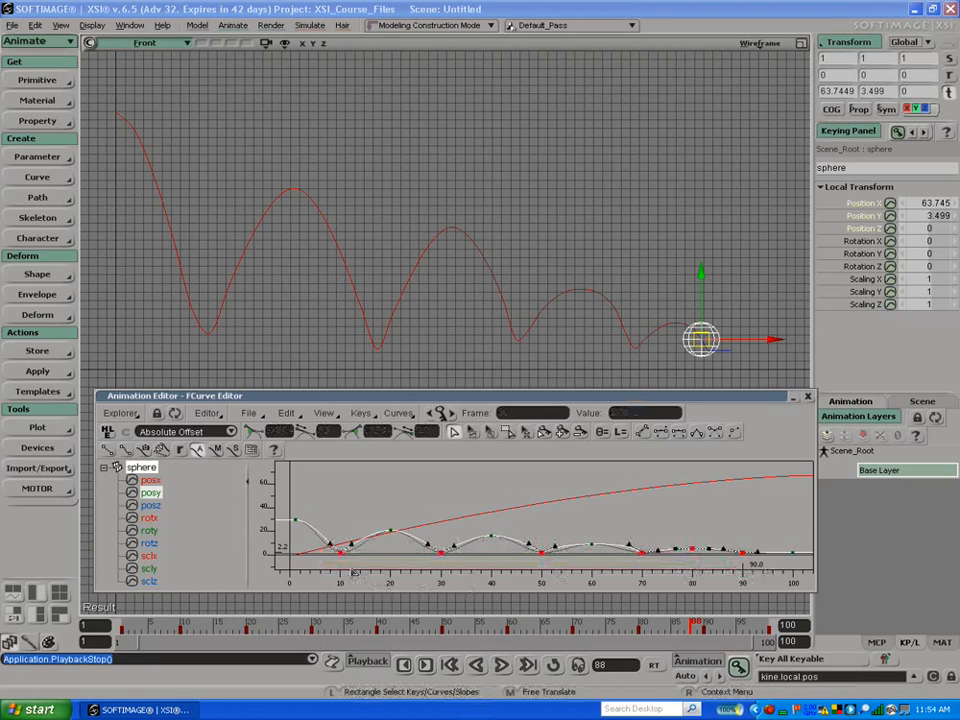
drag(321, 564, 806, 557)
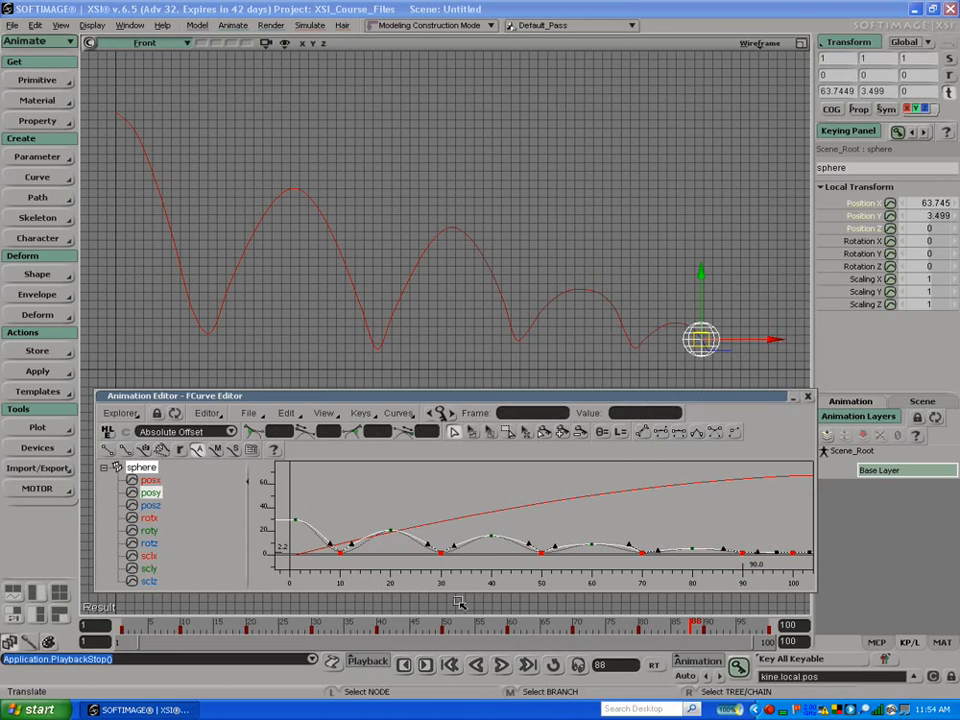
drag(680, 624, 575, 620)
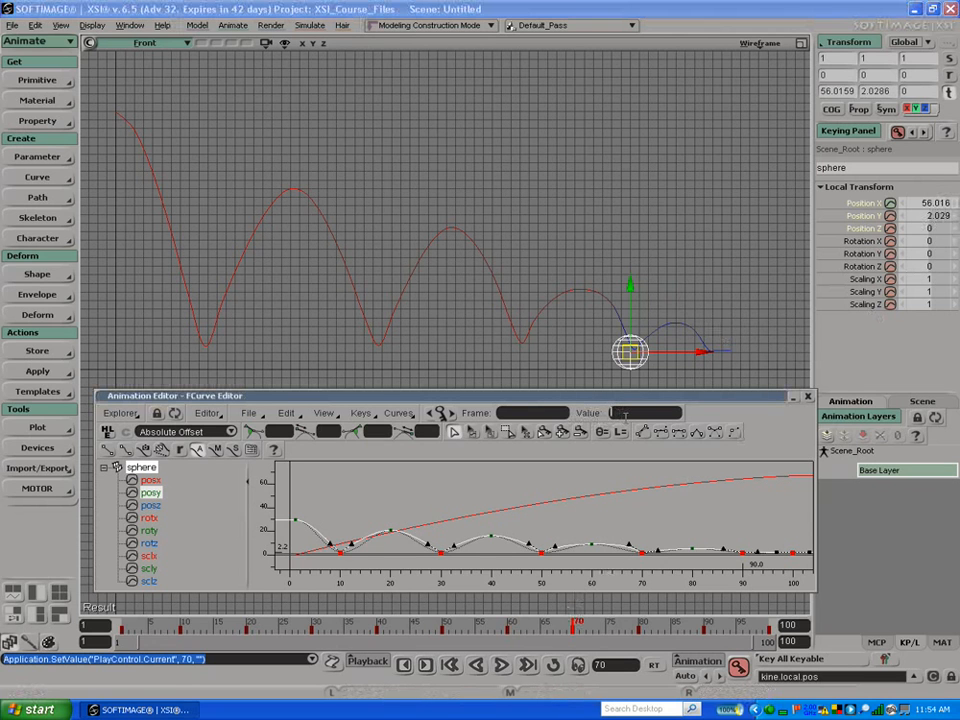
key(Return)
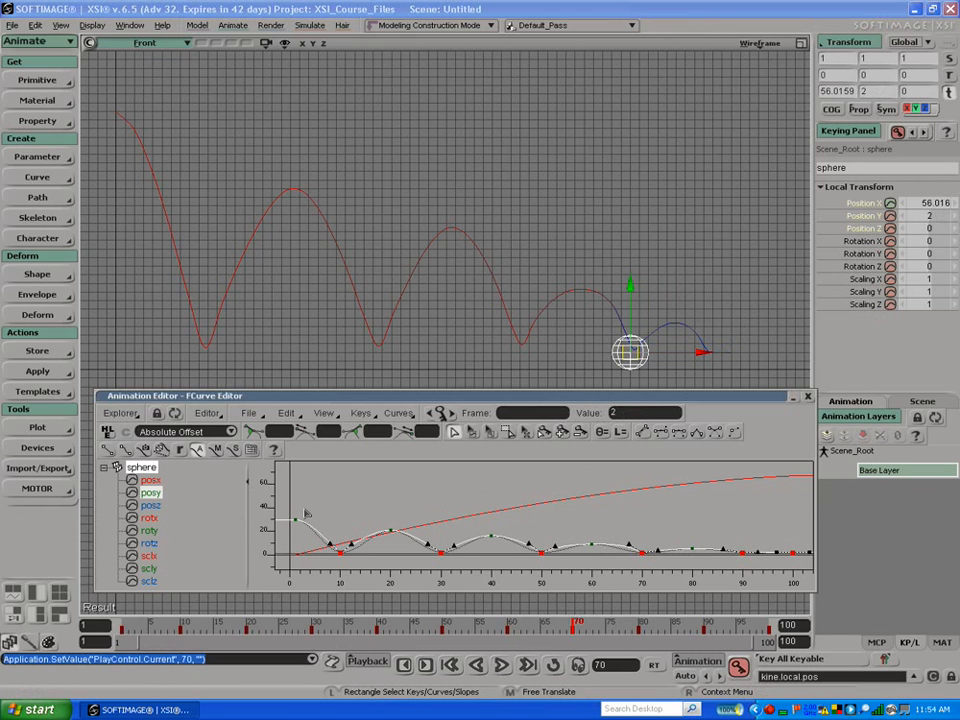
Step: Try scaling all posy keys down vertically with the Region tool, undo it, and clear the curve selection
drag(288, 515, 800, 567)
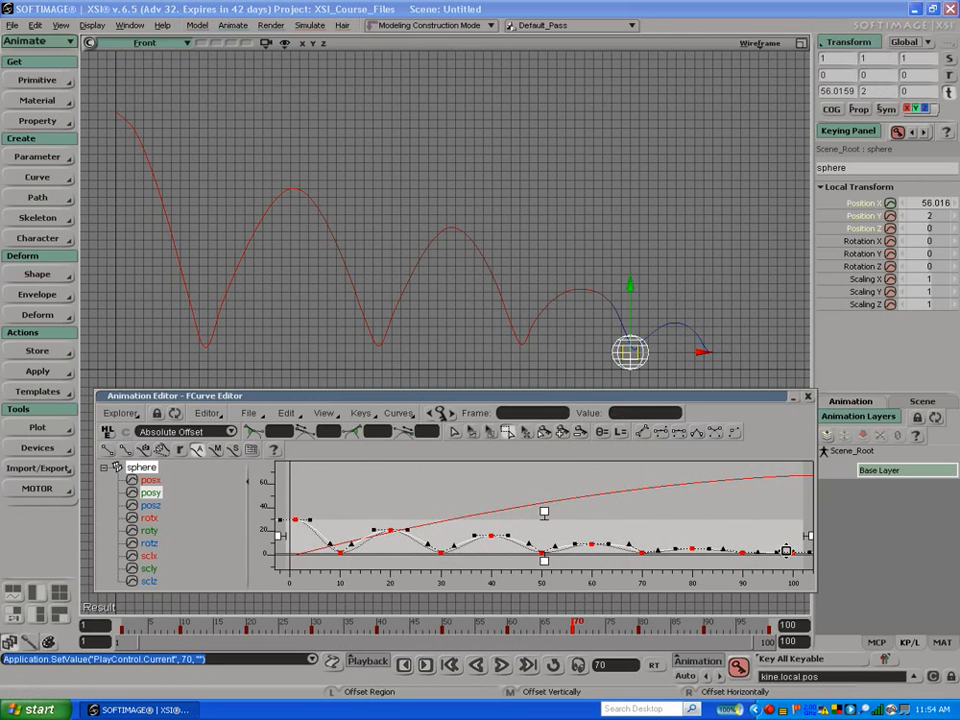
mouse_move(544, 512)
mouse_down()
mouse_move(544, 489)
mouse_move(544, 515)
mouse_up()
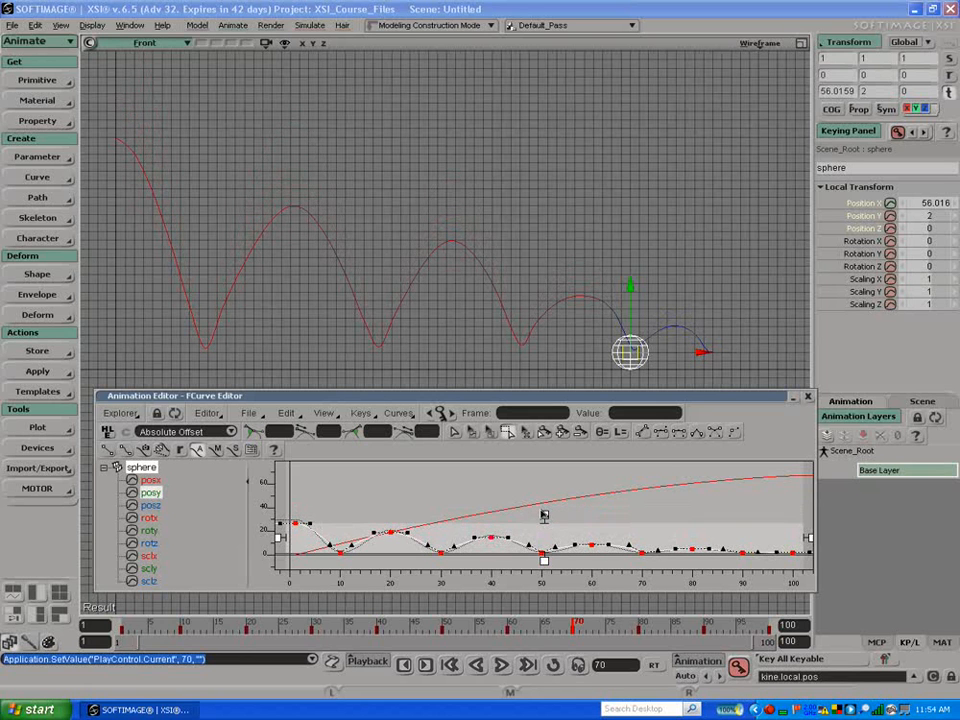
key(ctrl+z)
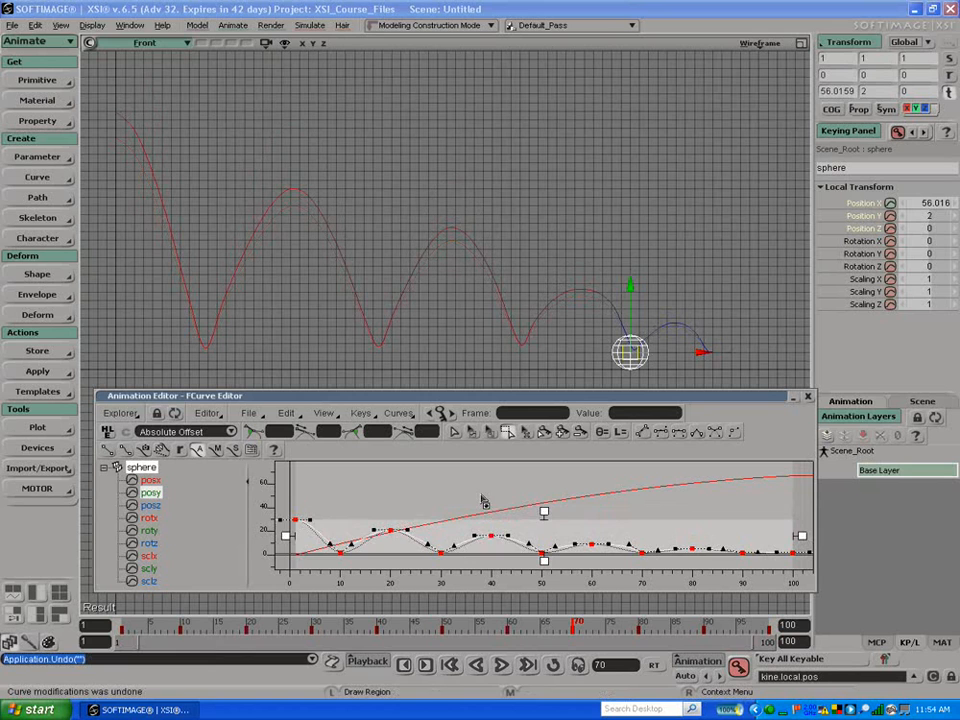
mouse_move(487, 497)
mouse_down()
mouse_move(513, 520)
mouse_move(492, 557)
mouse_up()
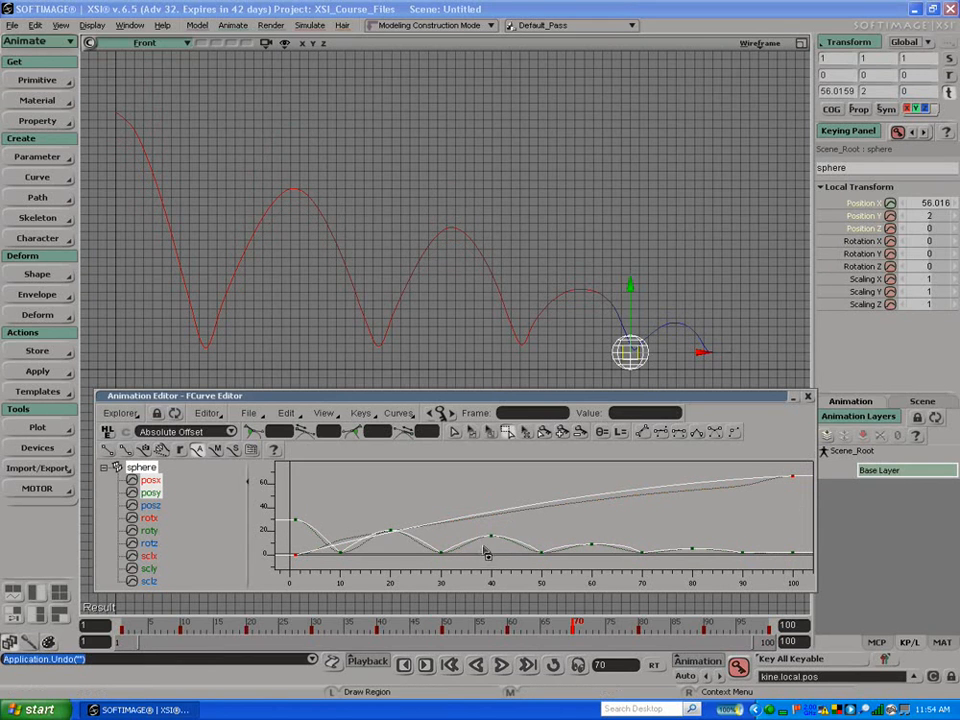
drag(290, 505, 681, 565)
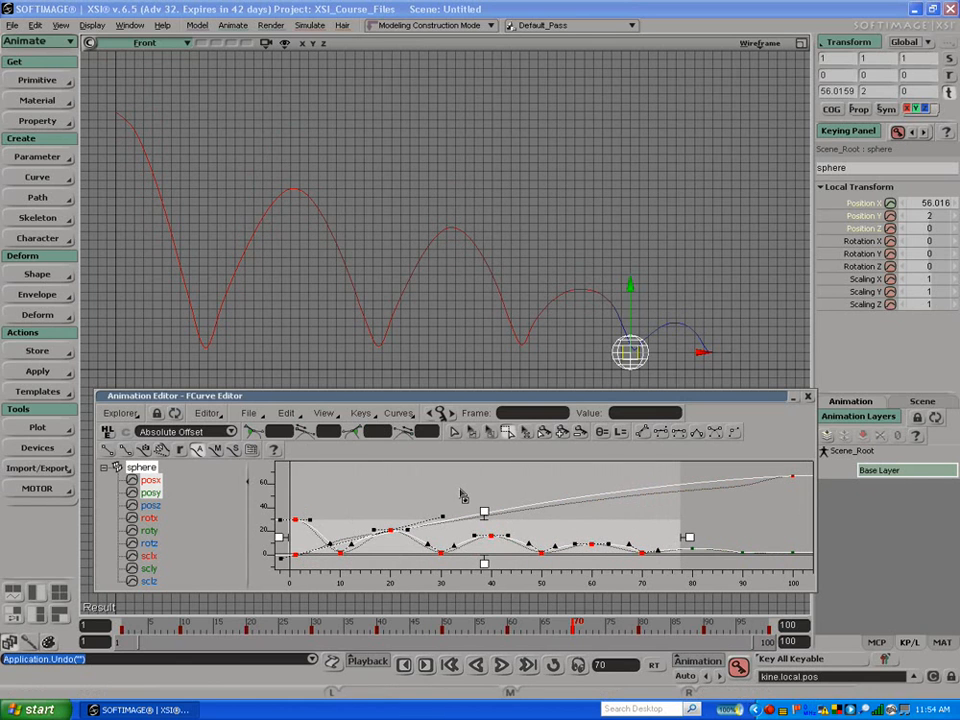
click(458, 496)
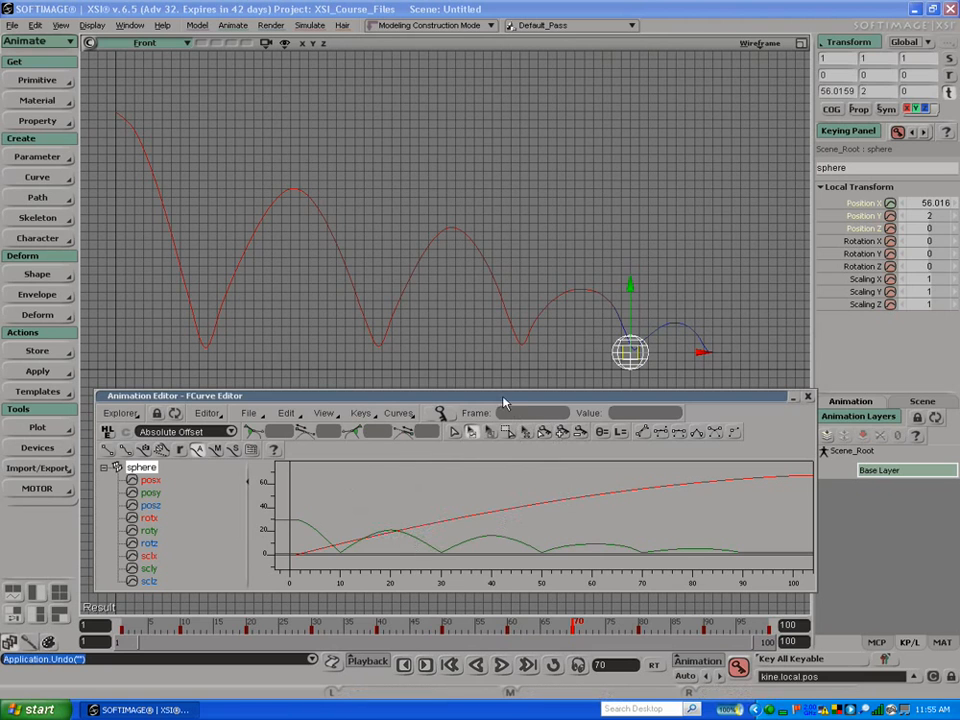
Step: Shift the Animation Editor slightly, then play the revised bounce from the start frame and stop it
mouse_move(482, 401)
mouse_down()
mouse_move(488, 391)
mouse_move(473, 409)
mouse_move(477, 401)
mouse_up()
click(501, 665)
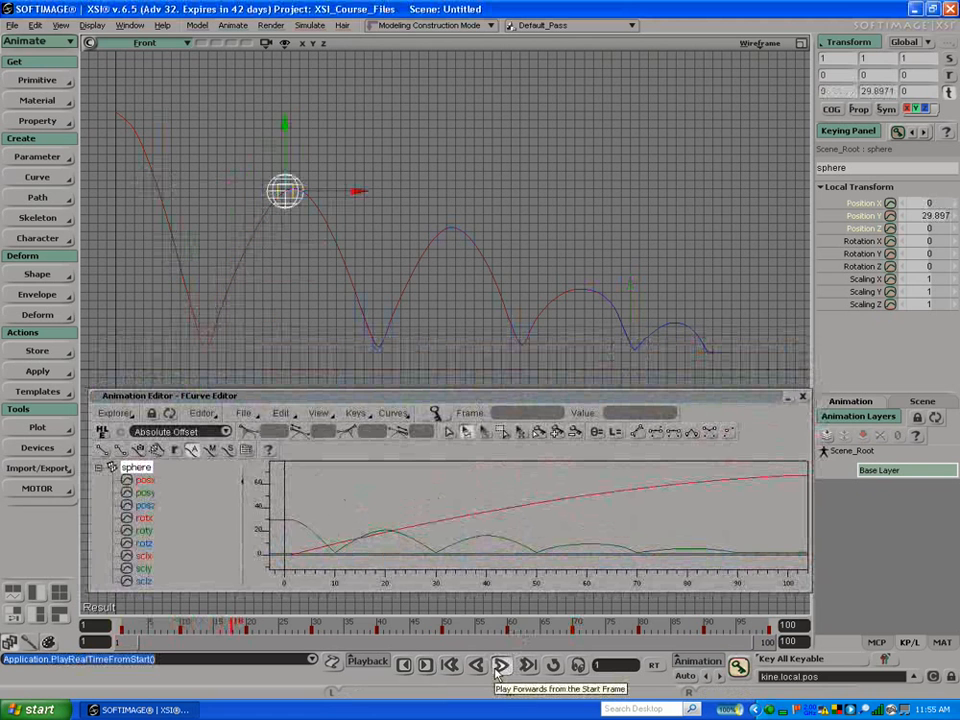
click(499, 668)
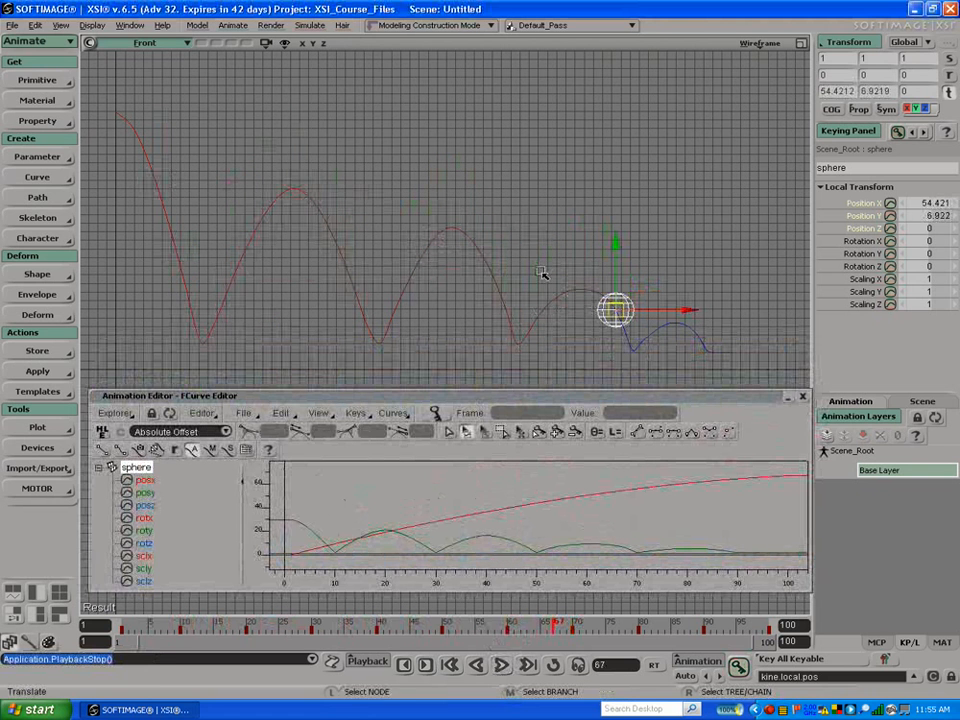
Step: Raise the Front view's ghosting Trail Subdivisions to 10, then play the bounce from the start frame and stop it
click(762, 46)
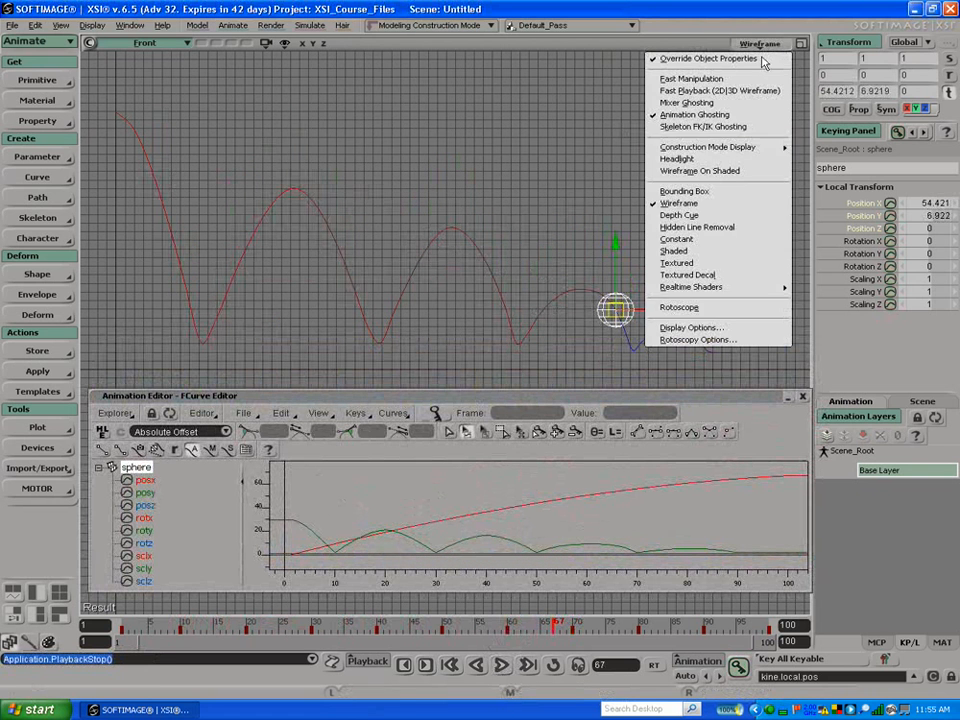
click(732, 330)
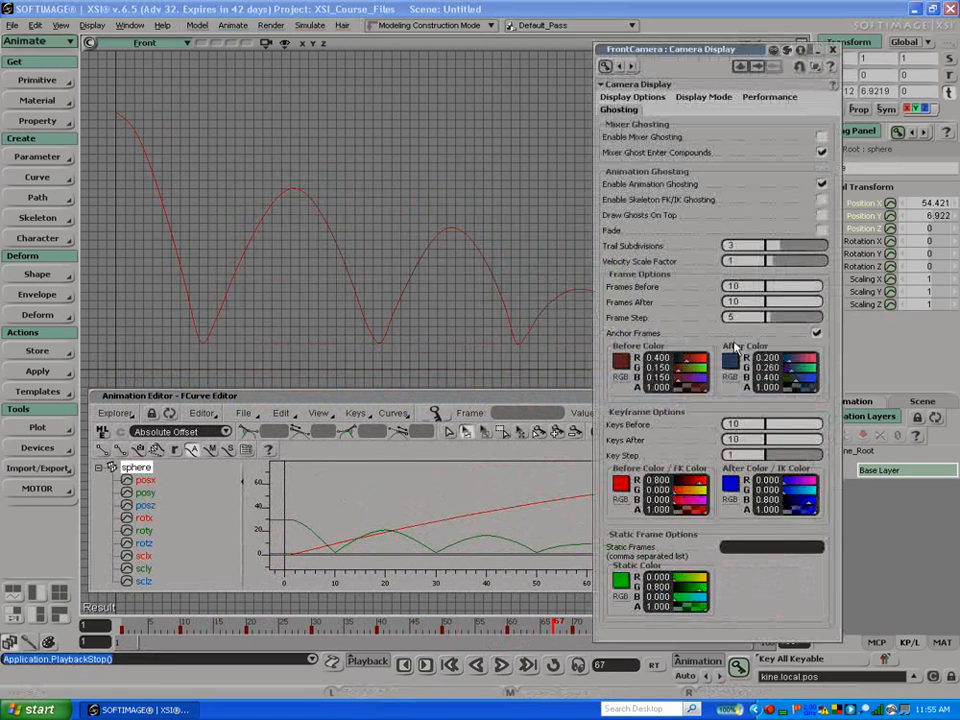
drag(783, 250, 828, 252)
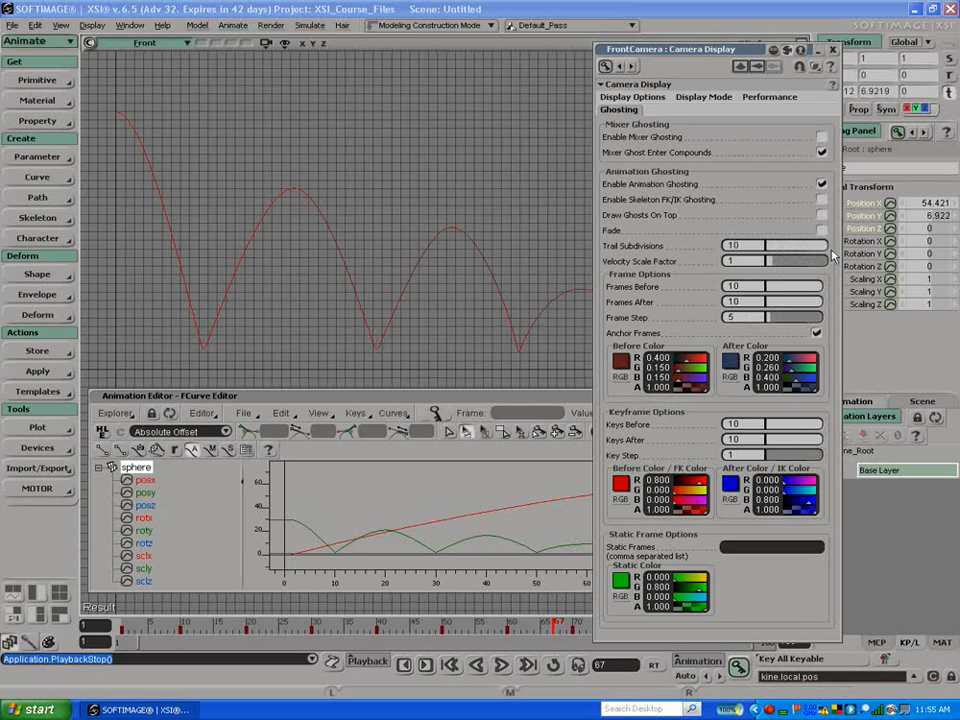
click(833, 50)
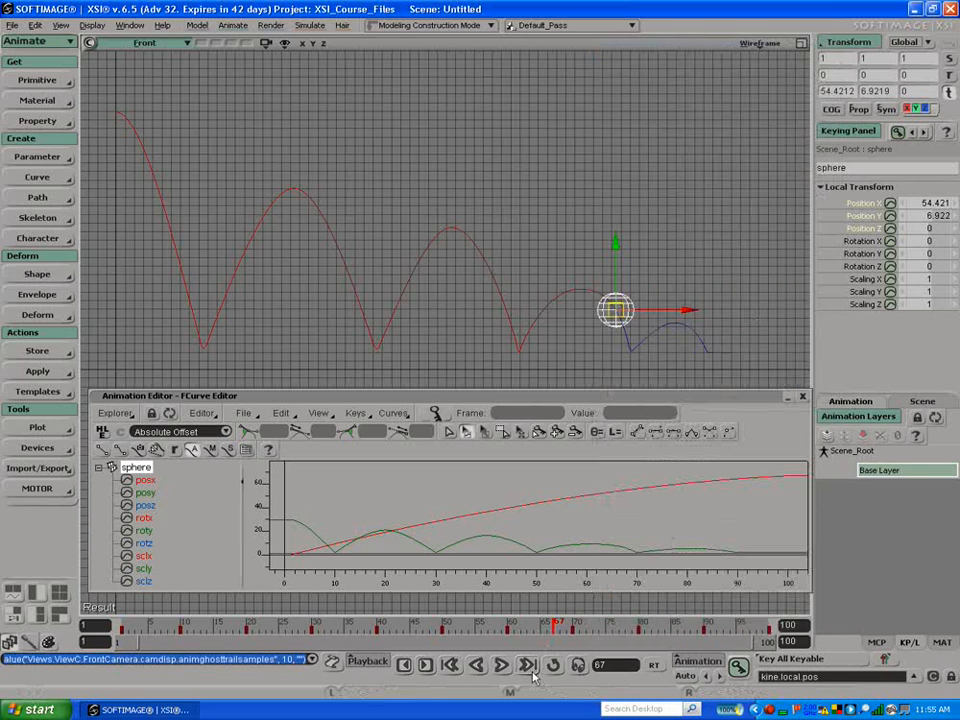
click(502, 665)
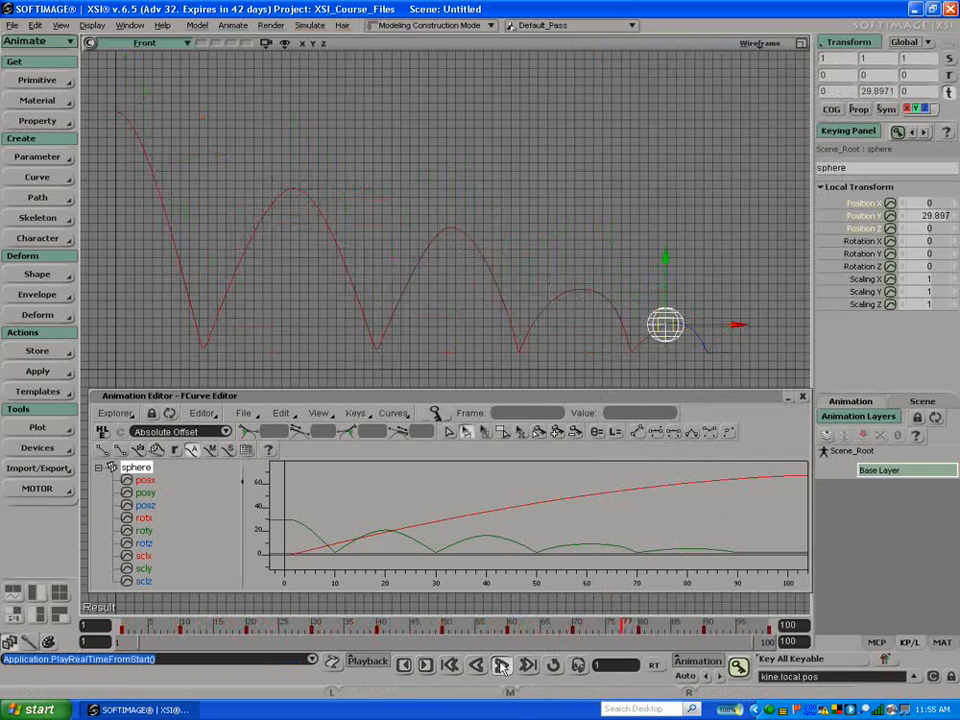
key(Escape)
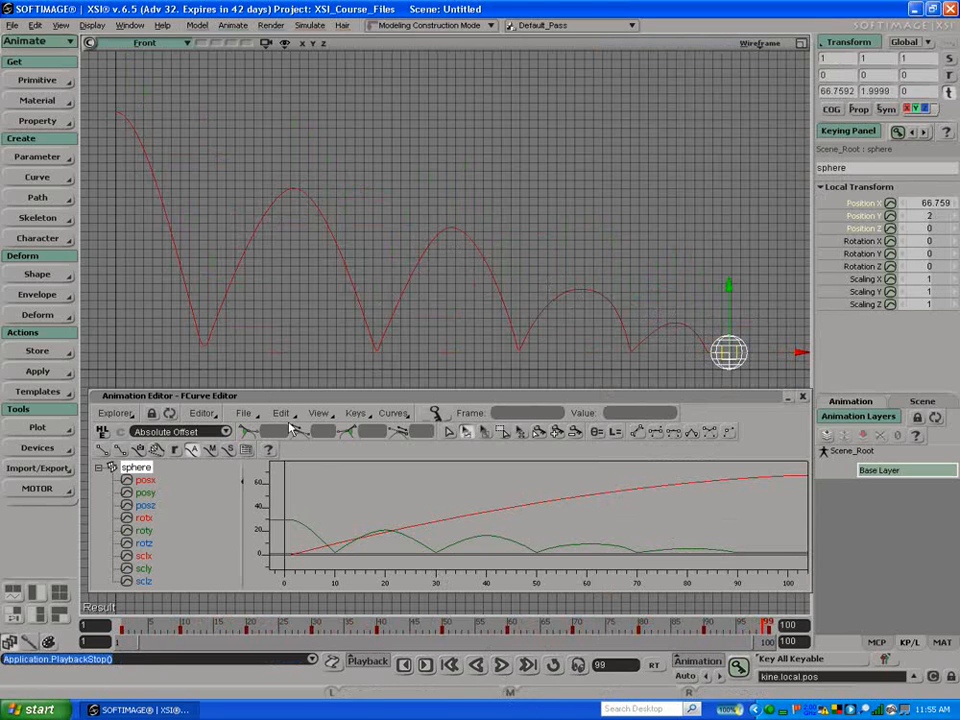
Step: Shift and widen the Animation Editor window, and select the posy curve in its graph
mouse_move(276, 393)
mouse_down()
mouse_move(279, 401)
mouse_move(266, 398)
mouse_up()
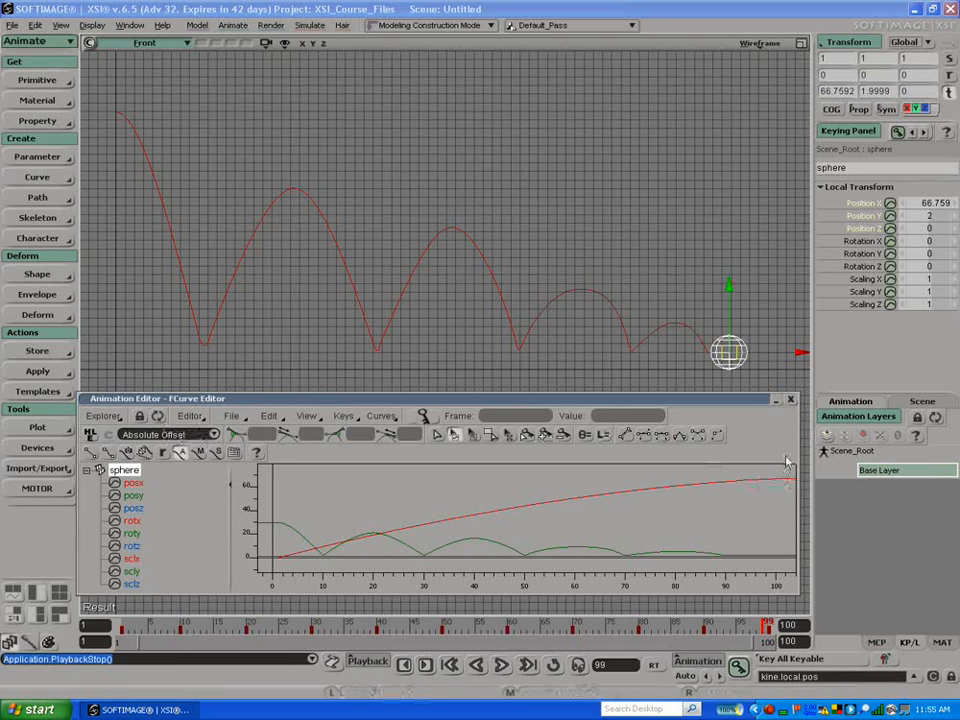
drag(797, 450, 889, 447)
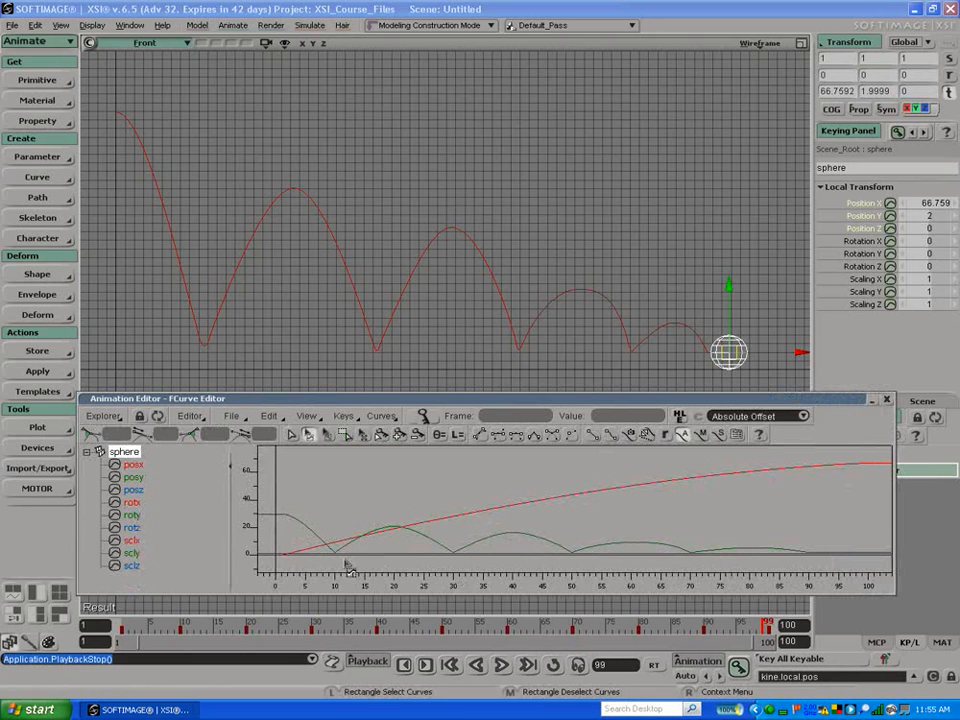
click(290, 522)
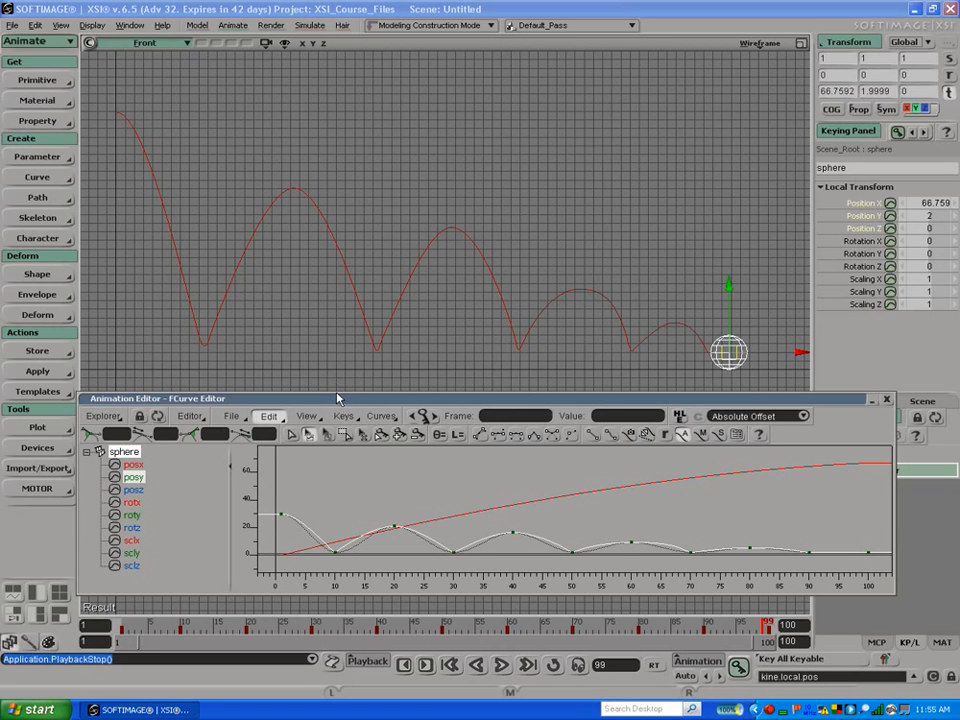
right_click(768, 711)
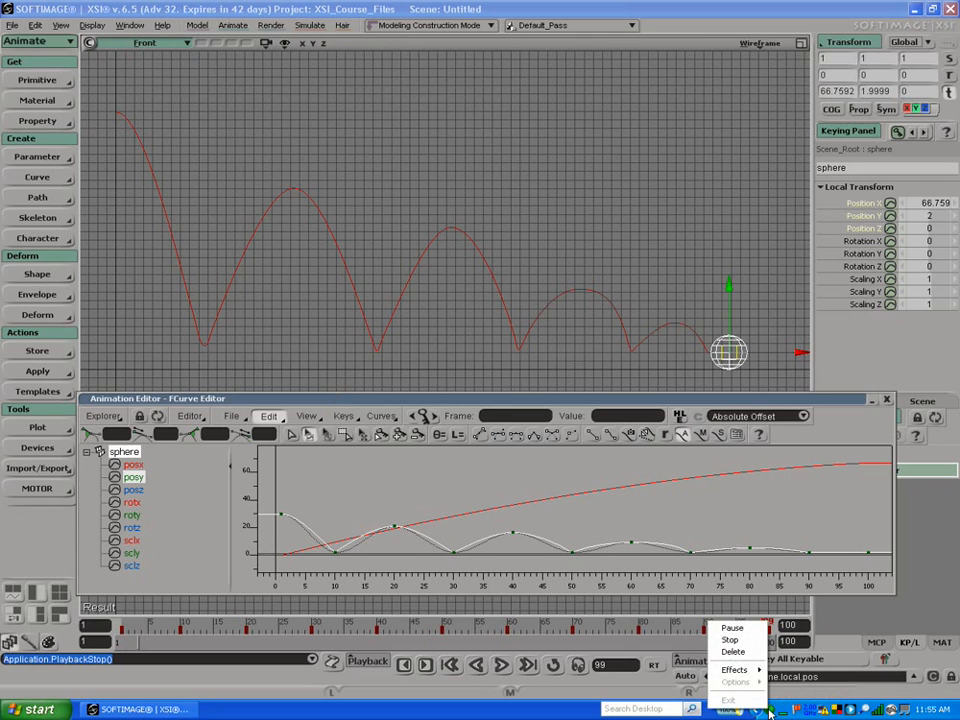
click(748, 640)
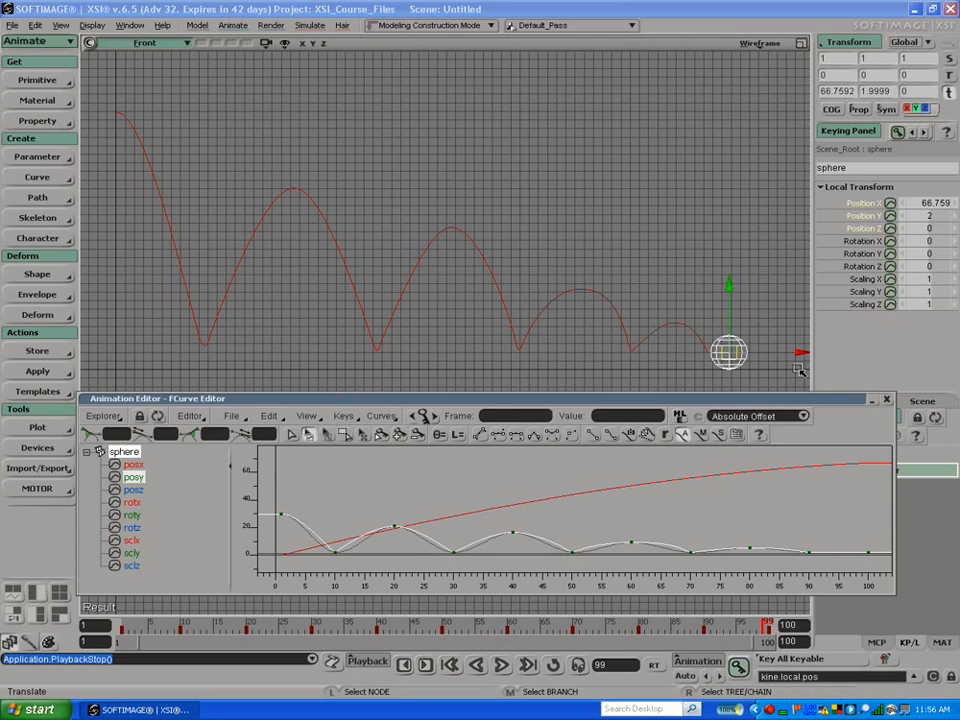
Step: Return to frame 1, select both the posx and posy curves, and resample them
drag(720, 626, 272, 647)
click(121, 626)
drag(466, 488, 465, 532)
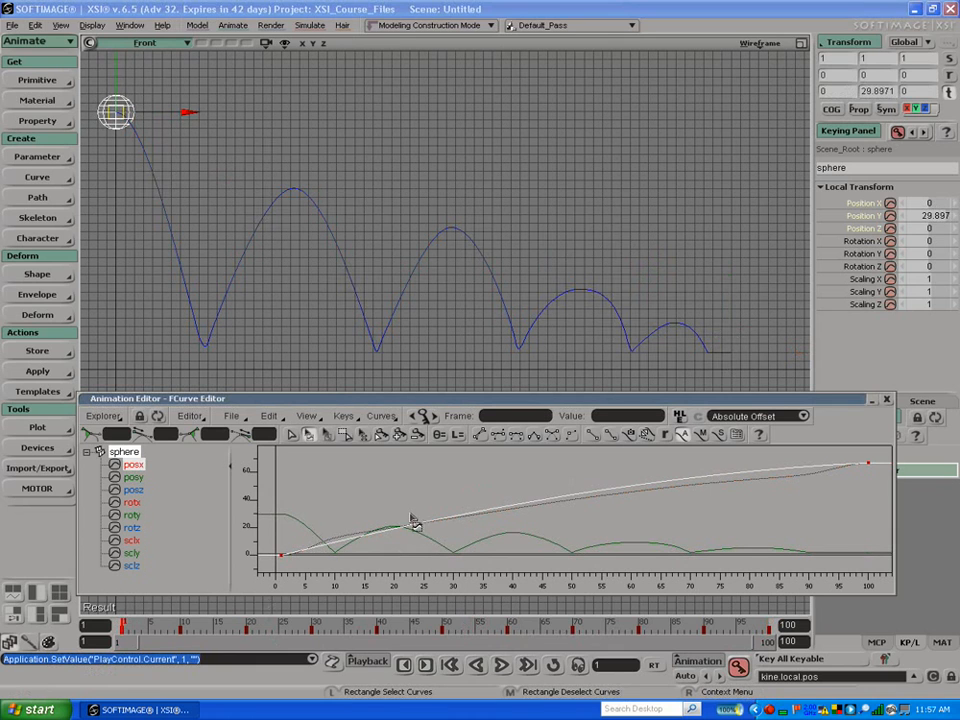
shift+click(440, 545)
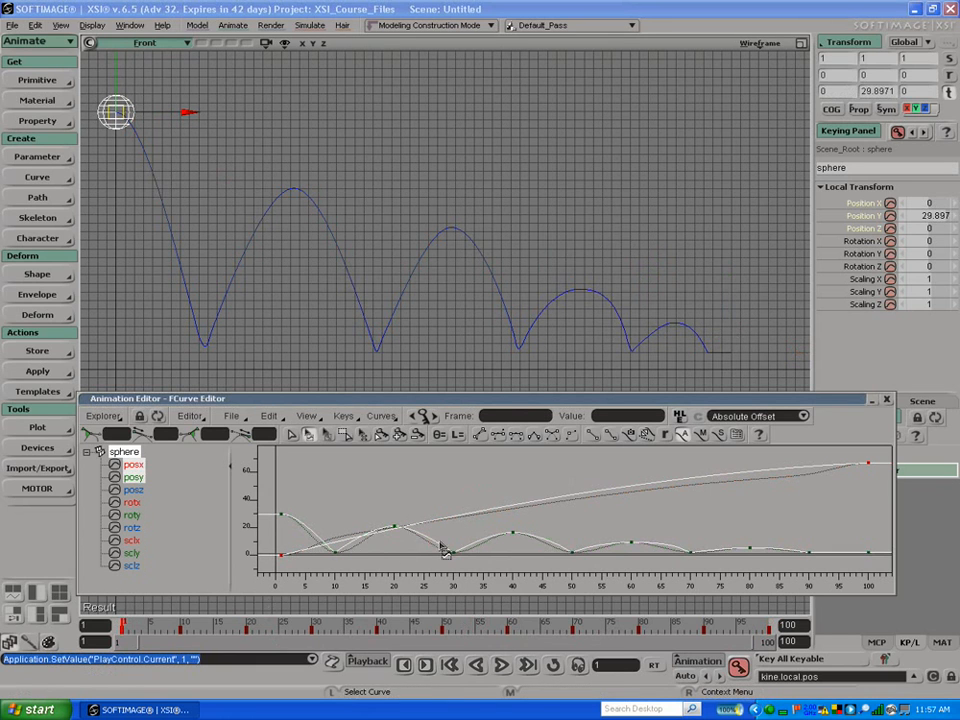
click(345, 418)
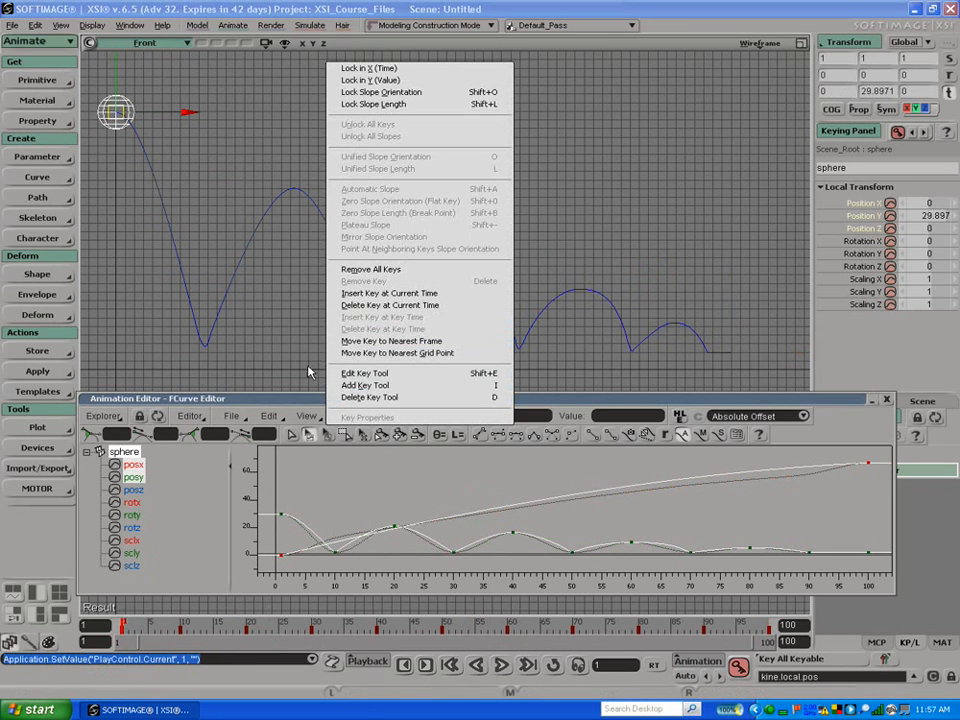
click(341, 417)
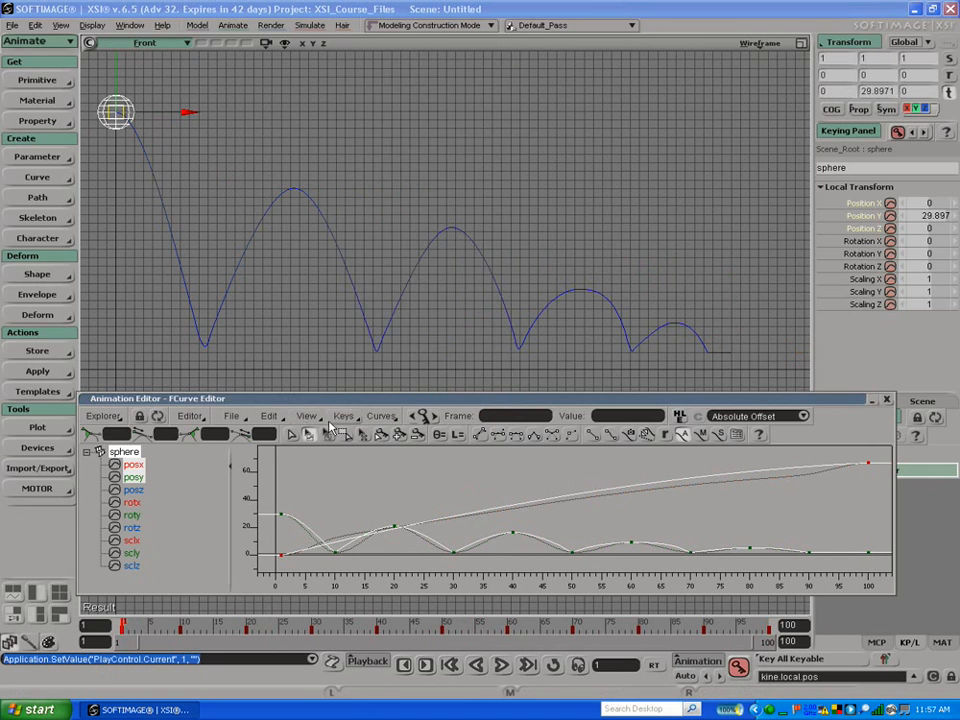
click(372, 418)
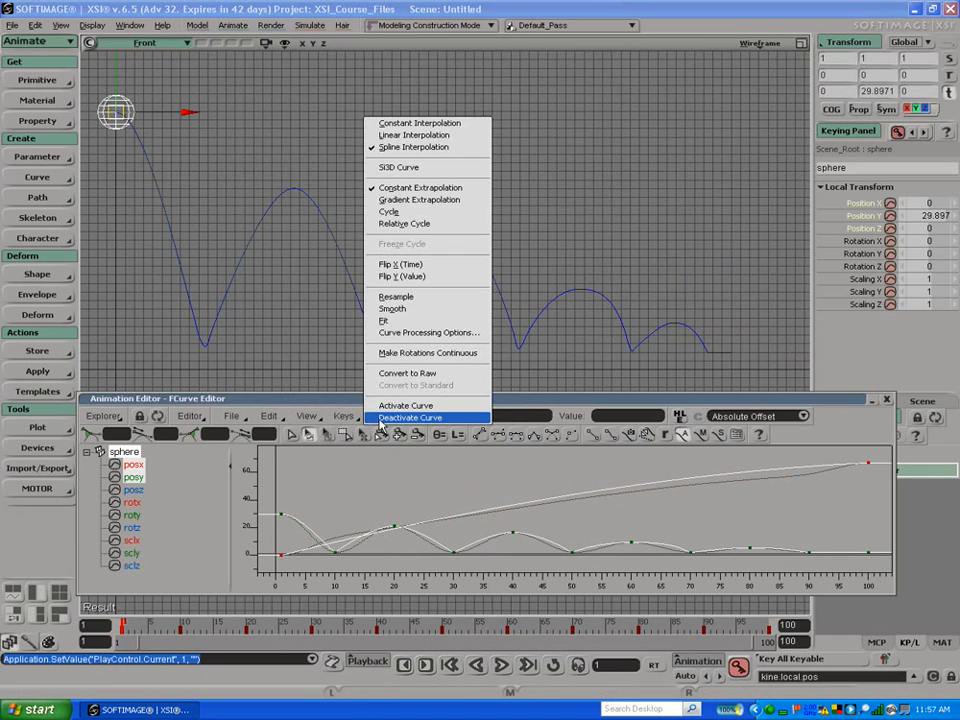
click(398, 298)
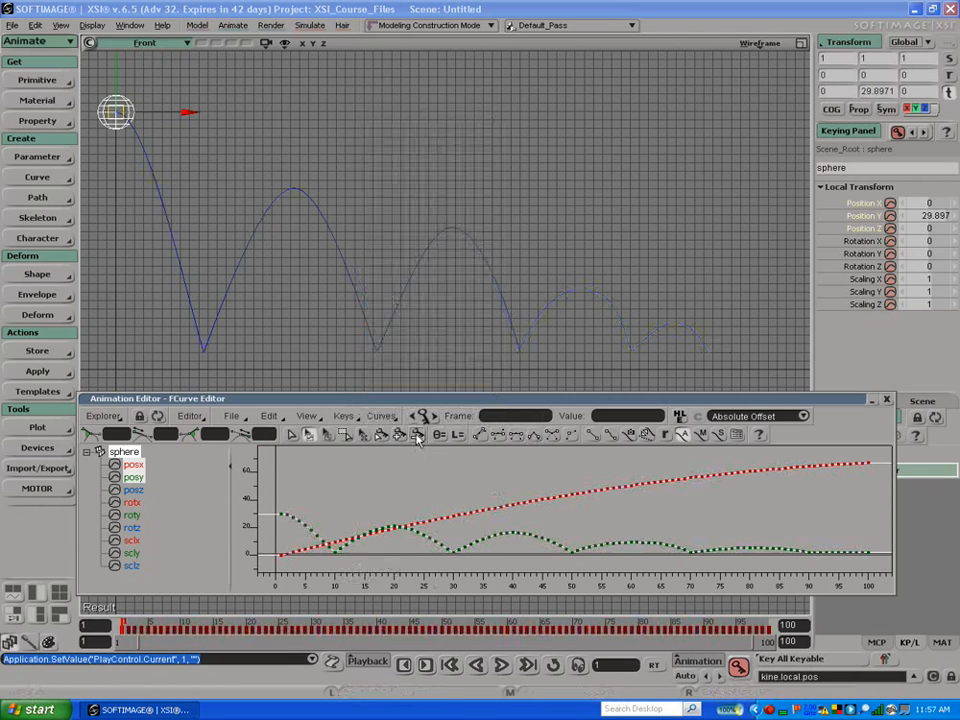
click(380, 416)
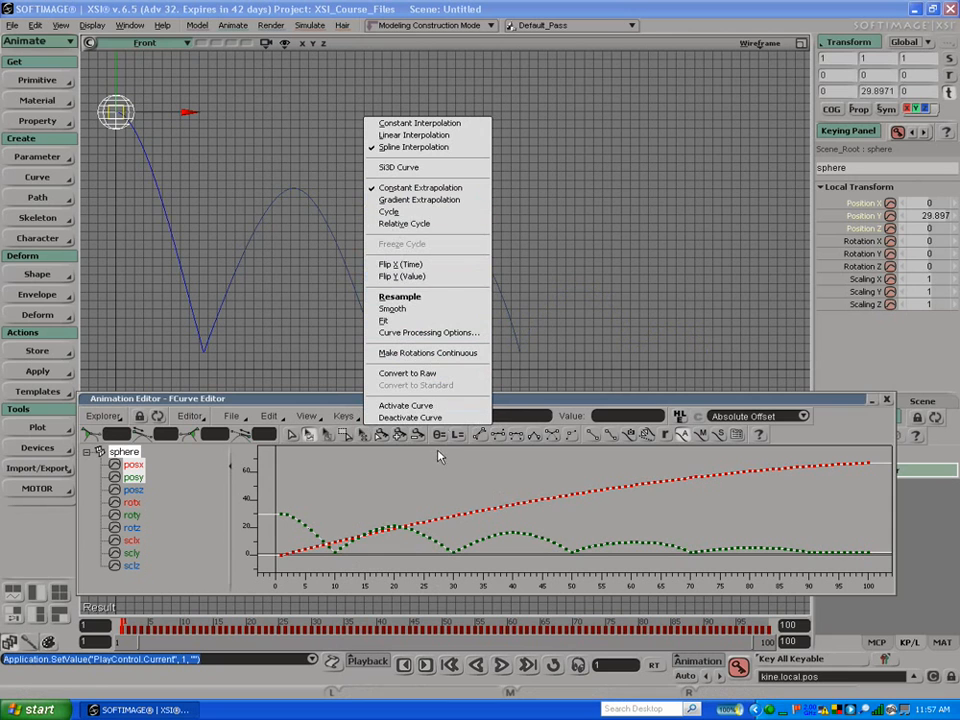
click(539, 399)
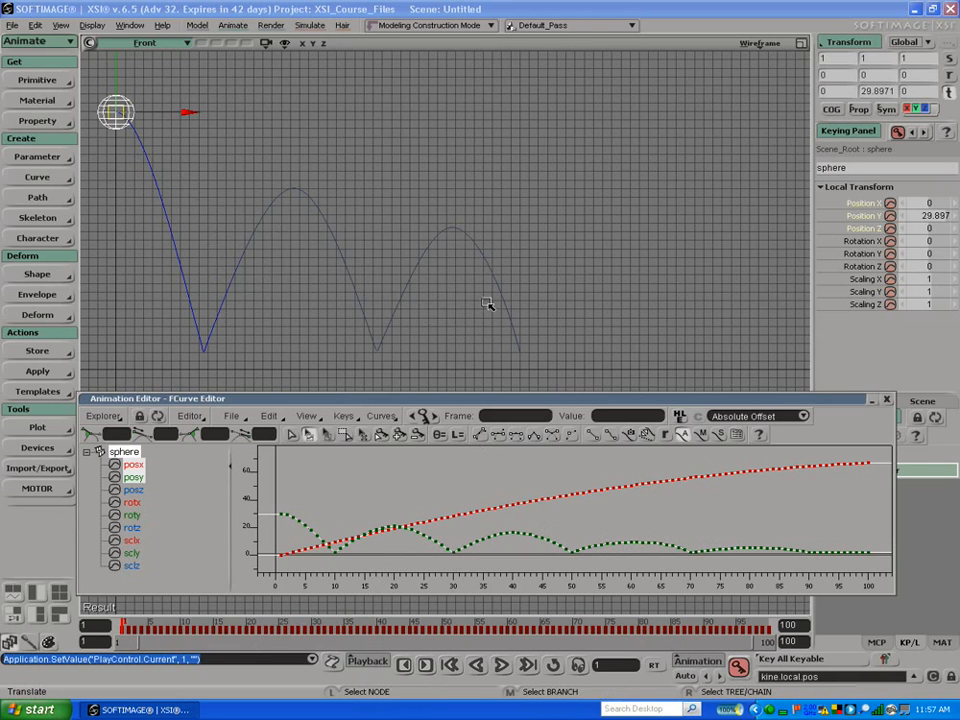
drag(217, 629, 85, 445)
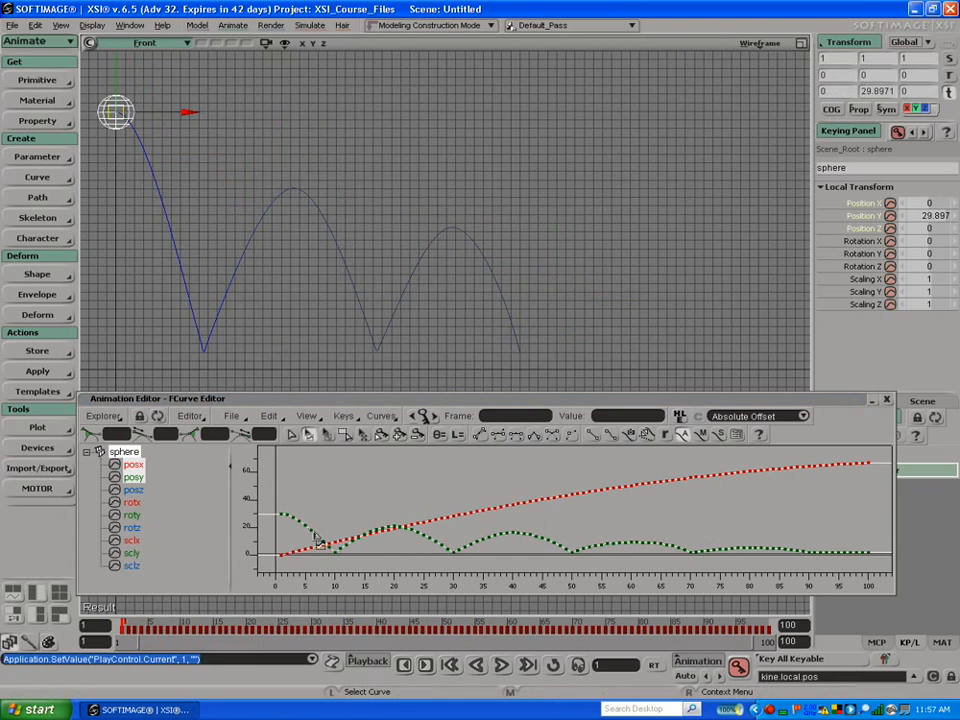
Step: Turn on high-level editing (HLE) for the posy curve alone, try Absolute Scaling, and set the mode to Absolute Offset
click(270, 517)
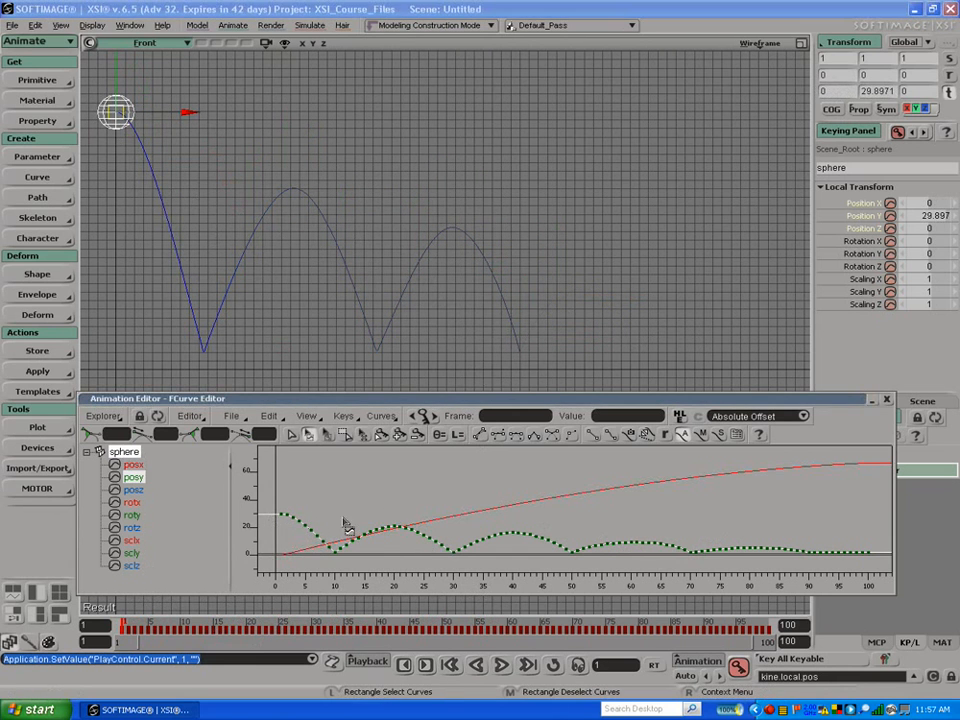
click(682, 416)
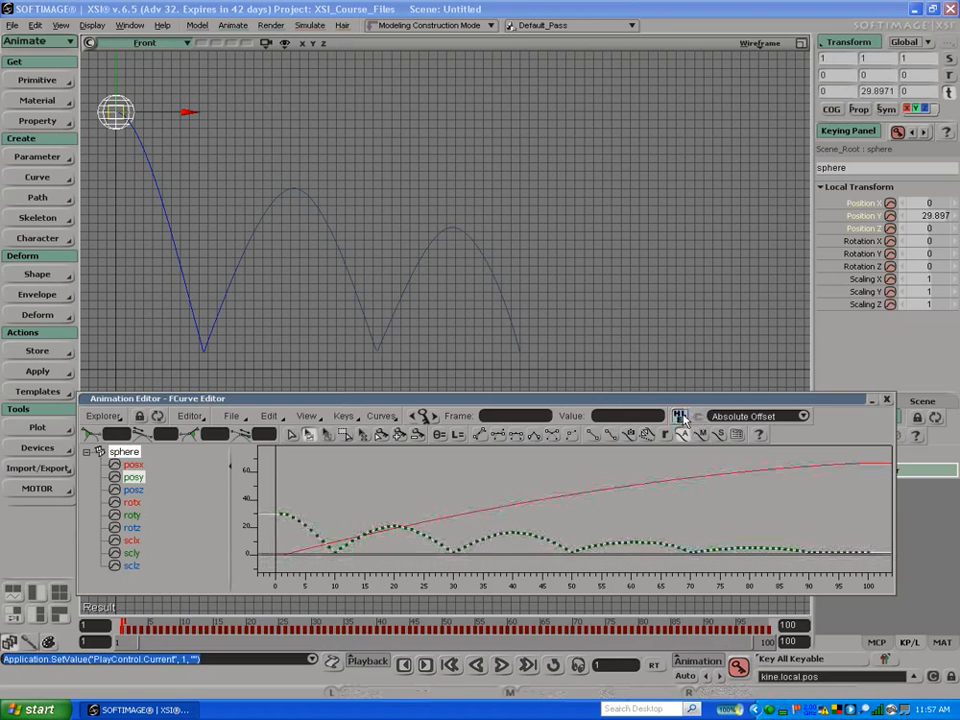
click(682, 418)
click(744, 418)
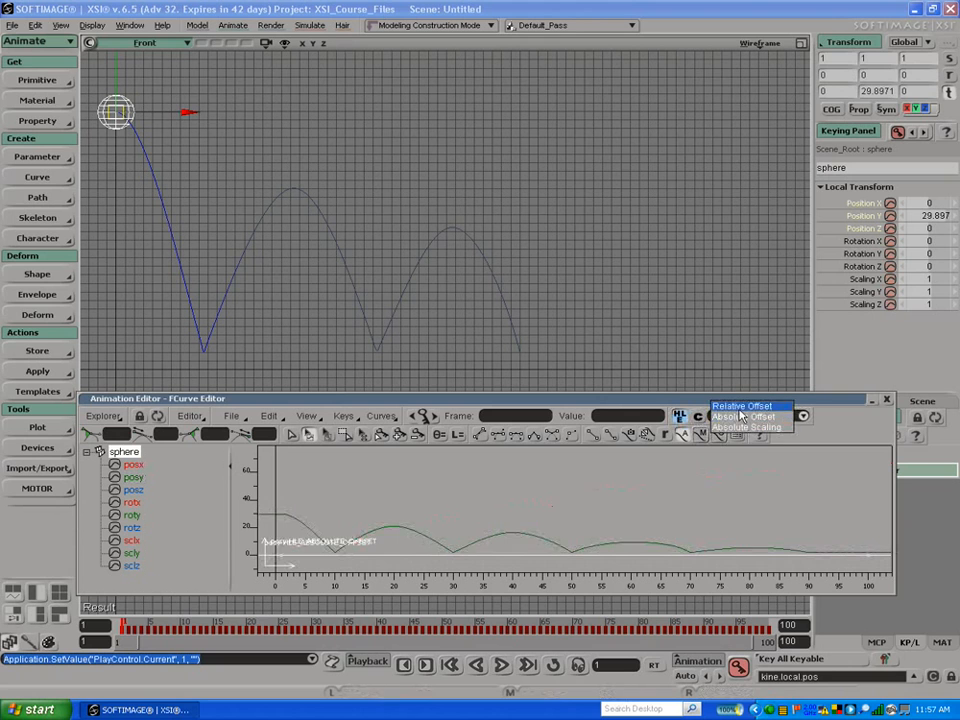
click(740, 417)
click(740, 417)
click(740, 439)
click(740, 418)
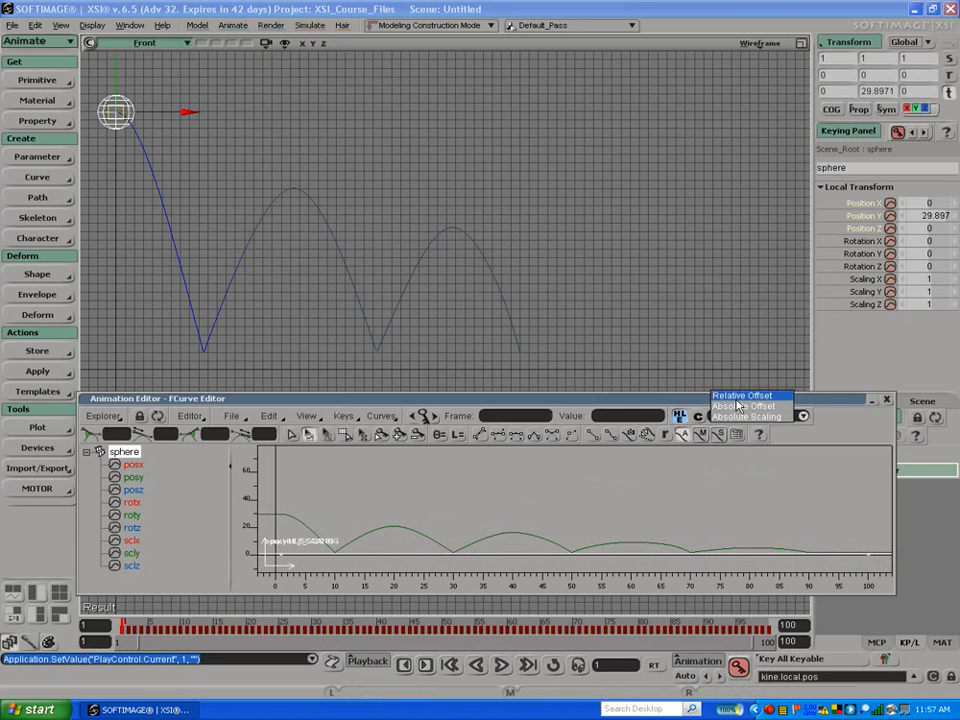
click(742, 392)
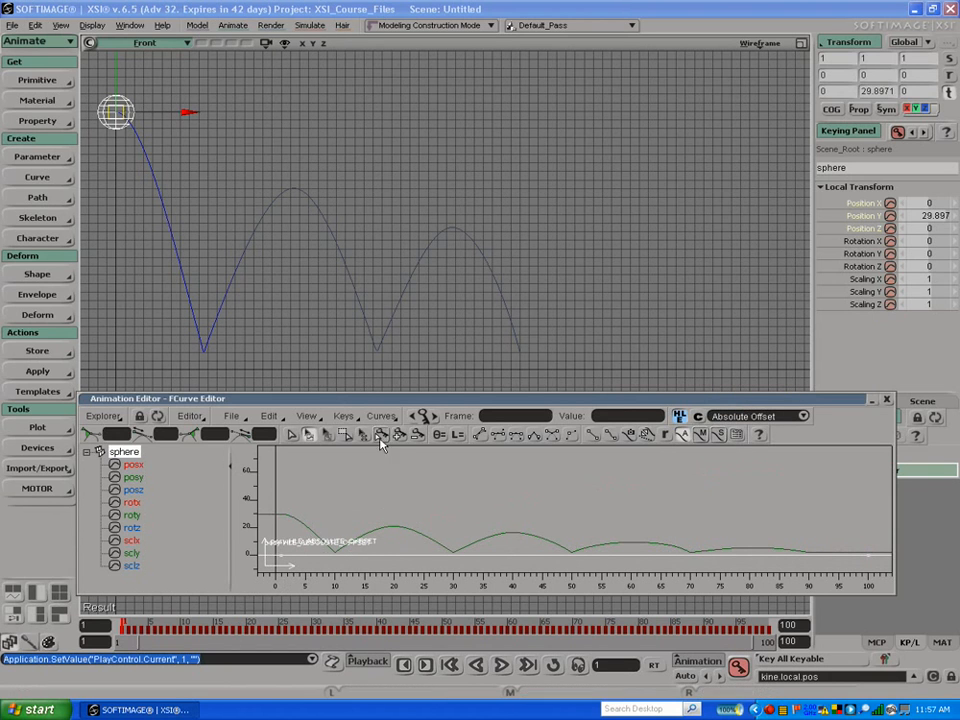
Step: Add HLE curve keys at frame 0 with a value of about 30 and near frames 10, 30, 50, 70 and 90 close to 0
click(399, 434)
drag(277, 555, 279, 518)
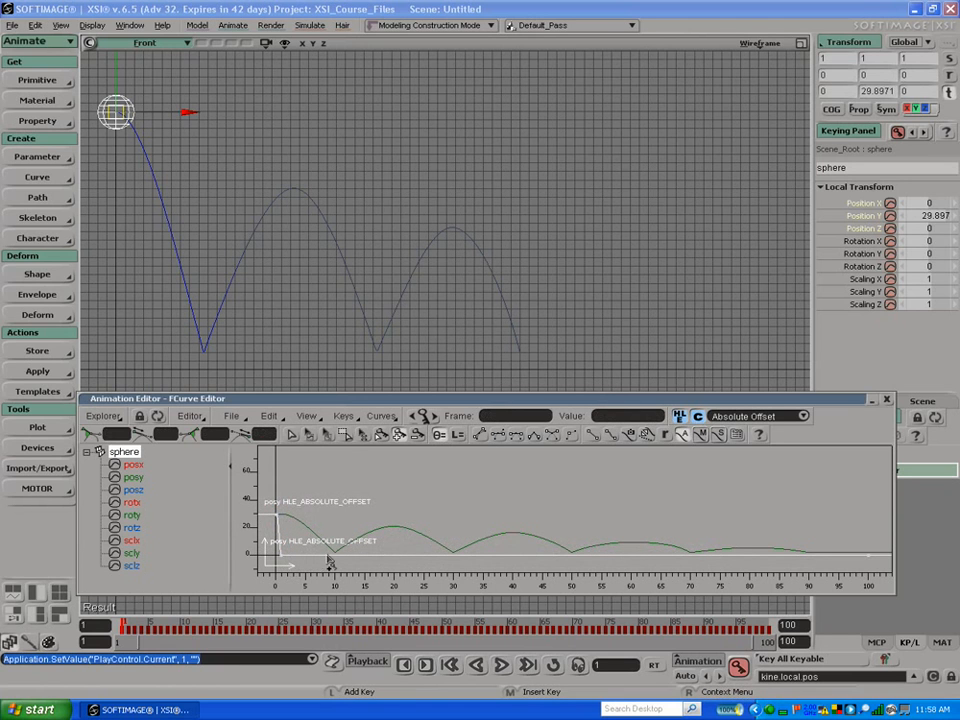
drag(333, 556, 341, 561)
drag(463, 563, 508, 564)
drag(571, 560, 604, 555)
drag(694, 565, 793, 566)
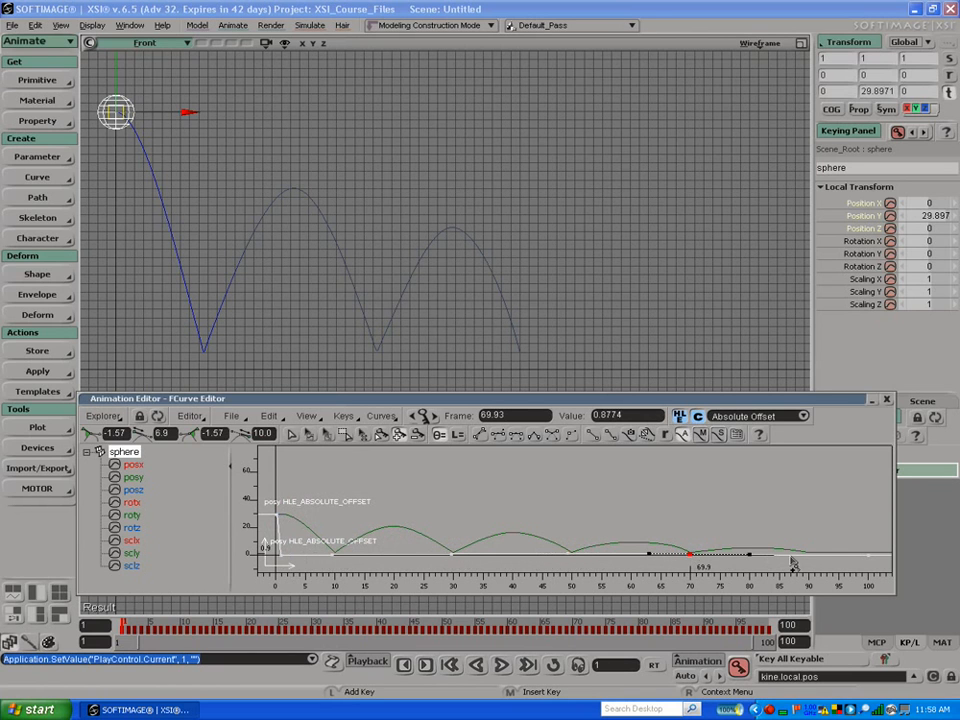
click(808, 555)
Step: Add HLE curve keys at the bounce peaks near frames 19, 40, 61 and 80 with values of about 20, 16, 10 and 6
drag(390, 557, 391, 527)
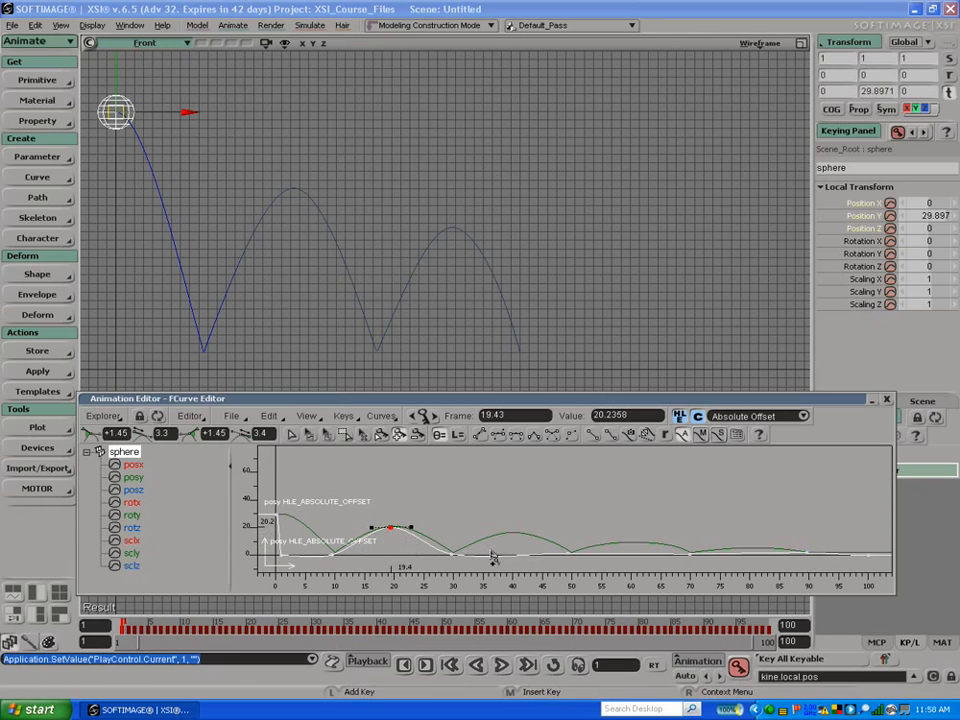
drag(514, 562, 512, 534)
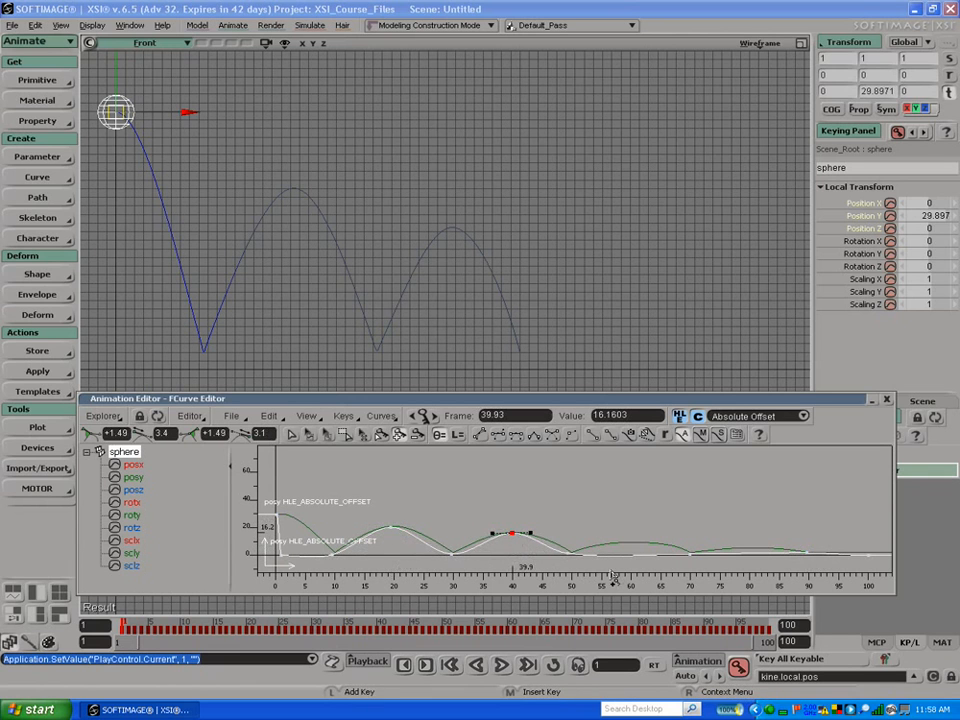
drag(638, 556, 640, 541)
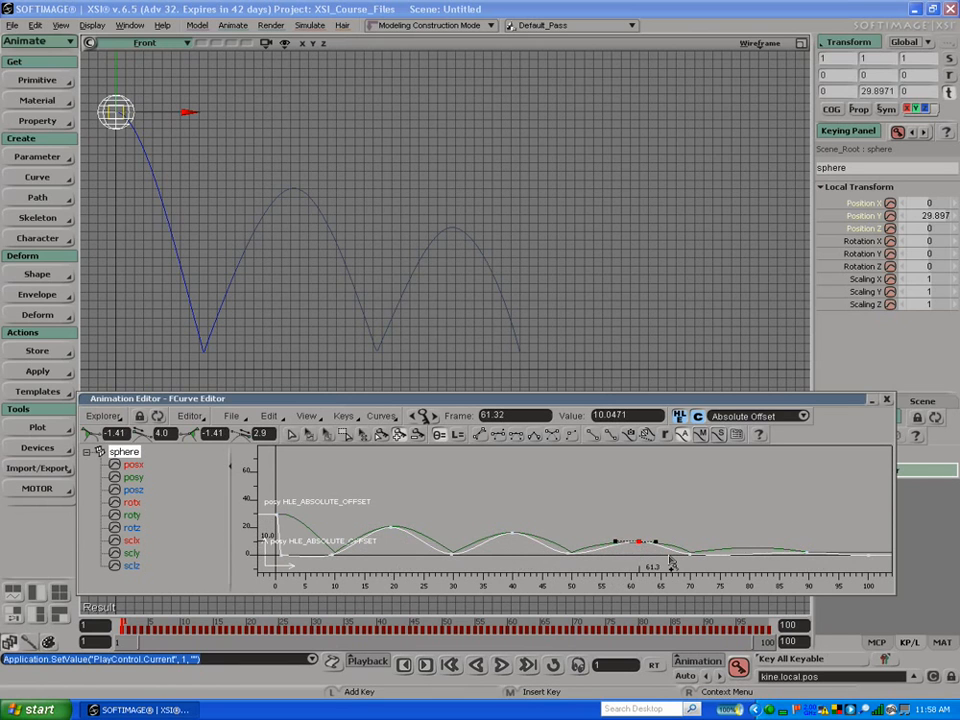
drag(752, 556, 751, 547)
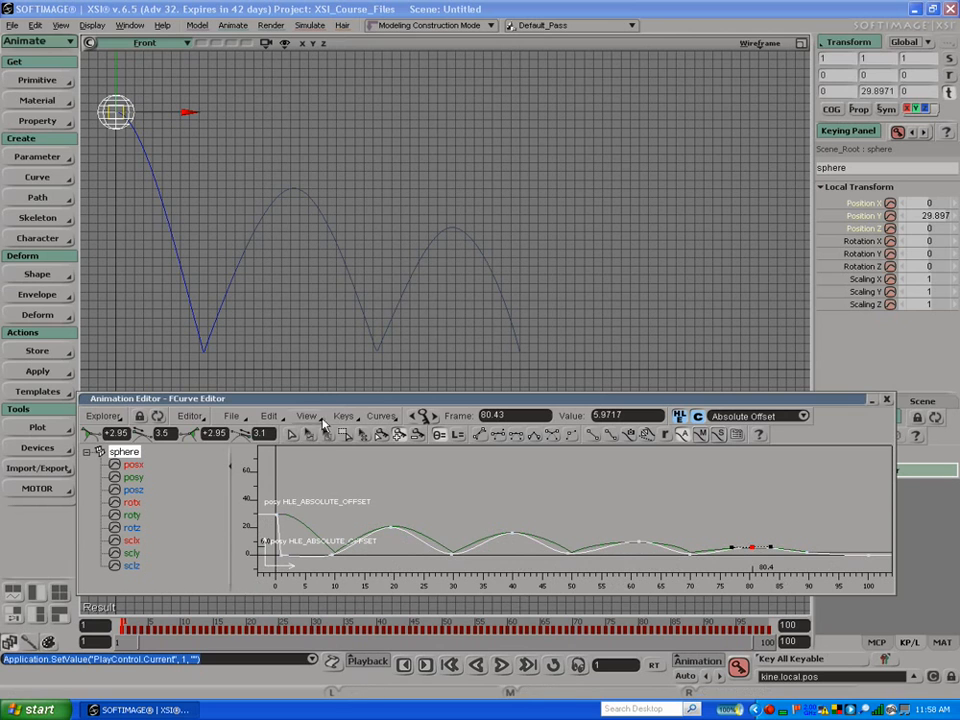
Step: Move the HLE key in the first drop to about frame 4.9, value 20.9, and unify its slope lengths at about 2.4
click(291, 434)
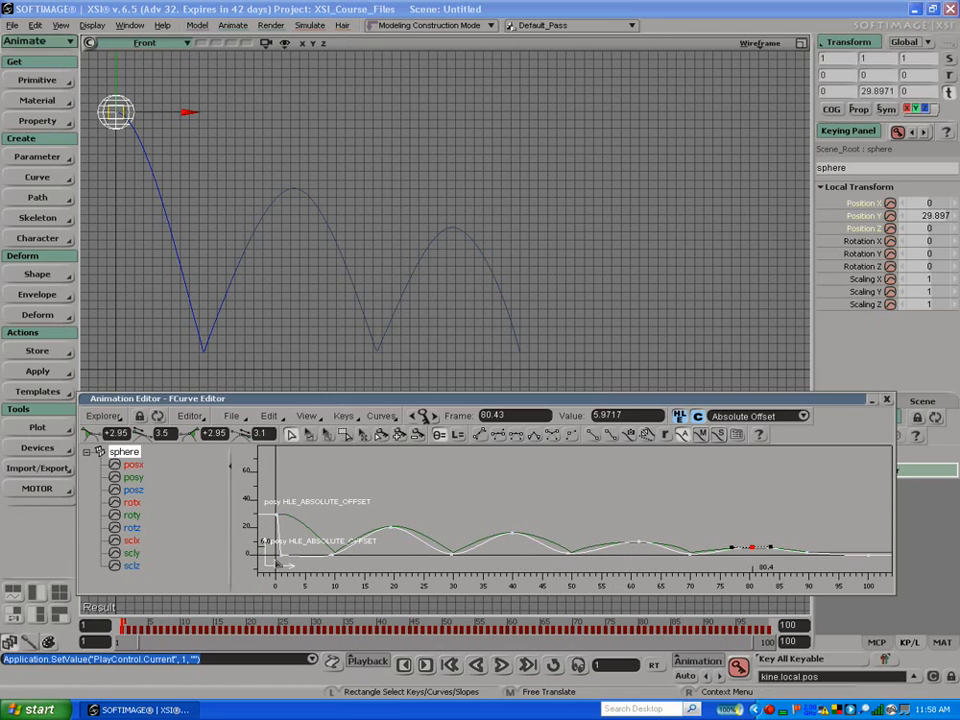
drag(301, 555, 319, 539)
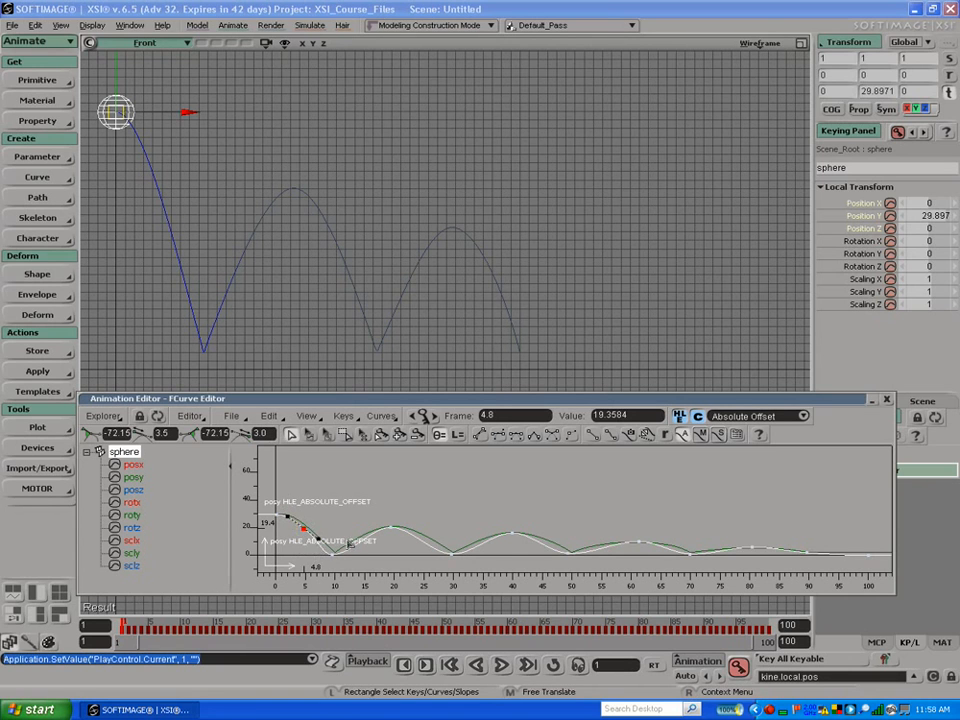
click(457, 438)
mouse_move(319, 540)
mouse_down()
mouse_move(328, 545)
mouse_move(305, 527)
mouse_up()
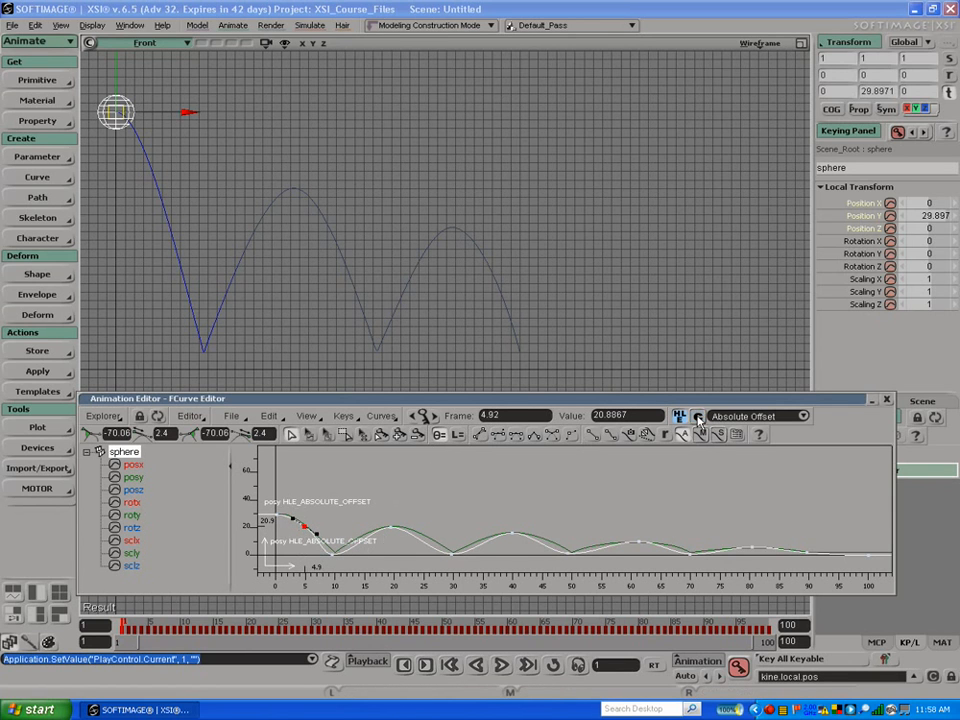
Step: Lower the HLE key at the first bounce peak, near frame 20, to a value of about 10
mouse_move(392, 536)
mouse_down()
mouse_move(398, 499)
mouse_move(393, 542)
mouse_up()
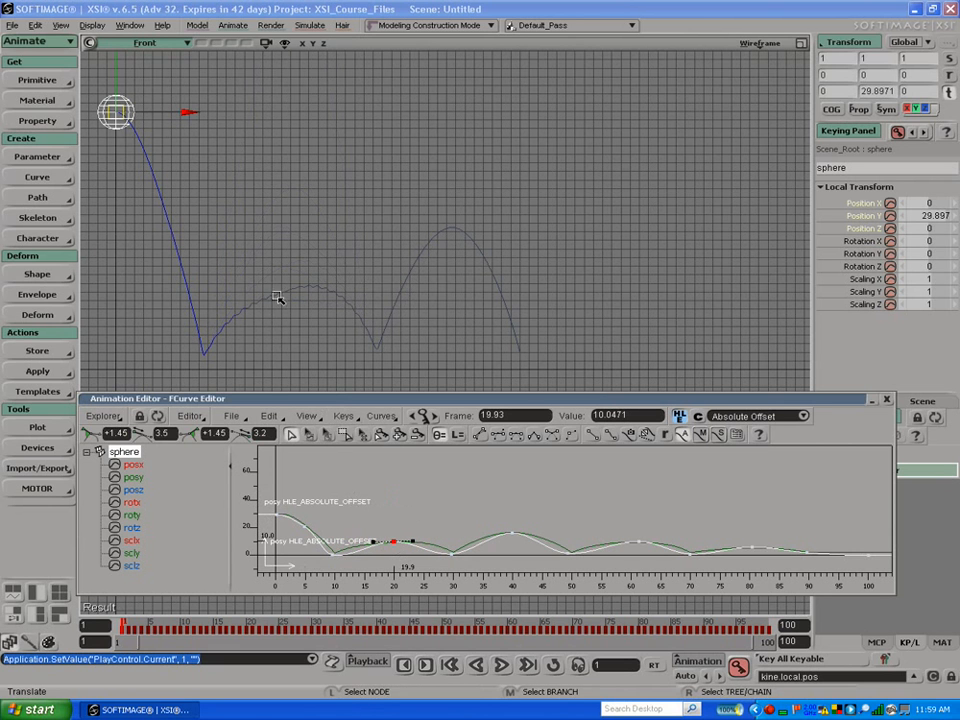
Step: Inspect the first bounce in the trajectory and its HLE curve, and turn off high-level editing to show posy's own keys
key(s)
right_drag(287, 312, 391, 337)
right_click(394, 489)
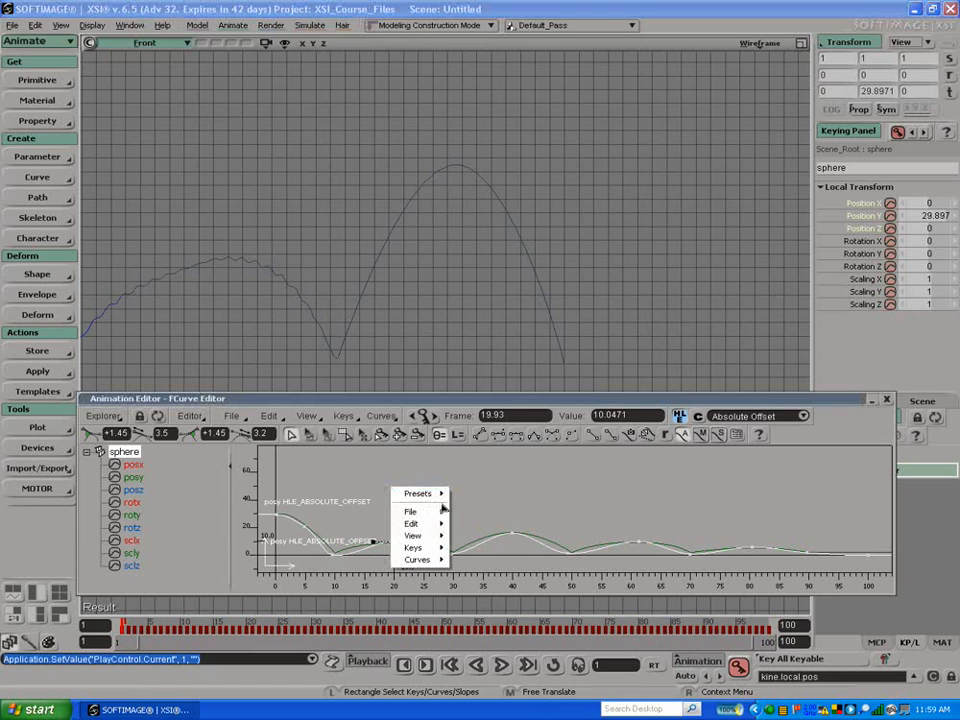
click(398, 400)
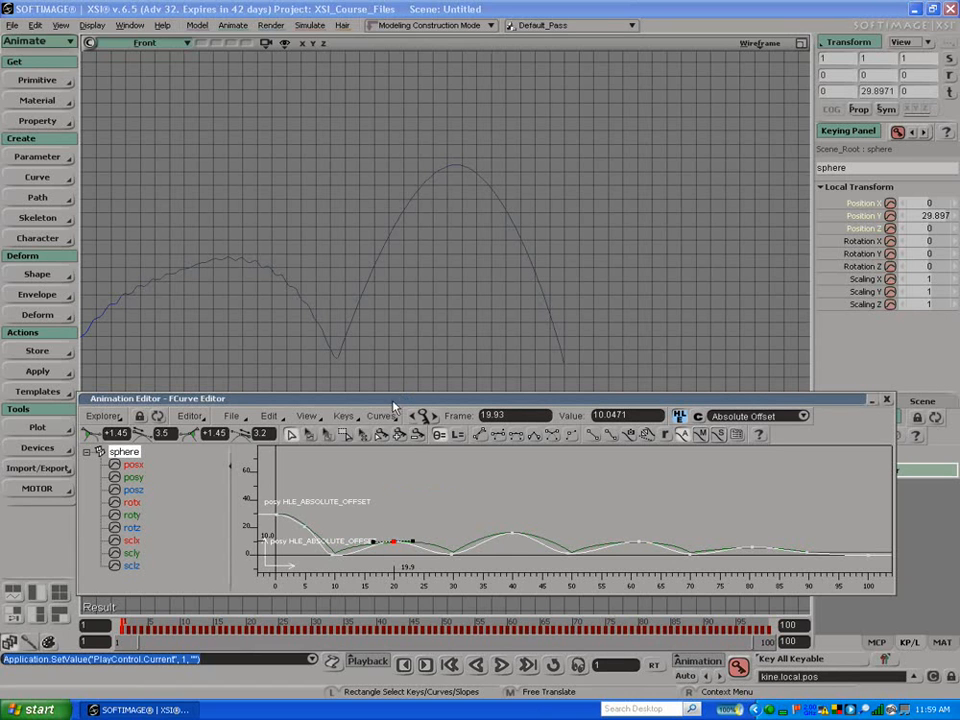
key(f)
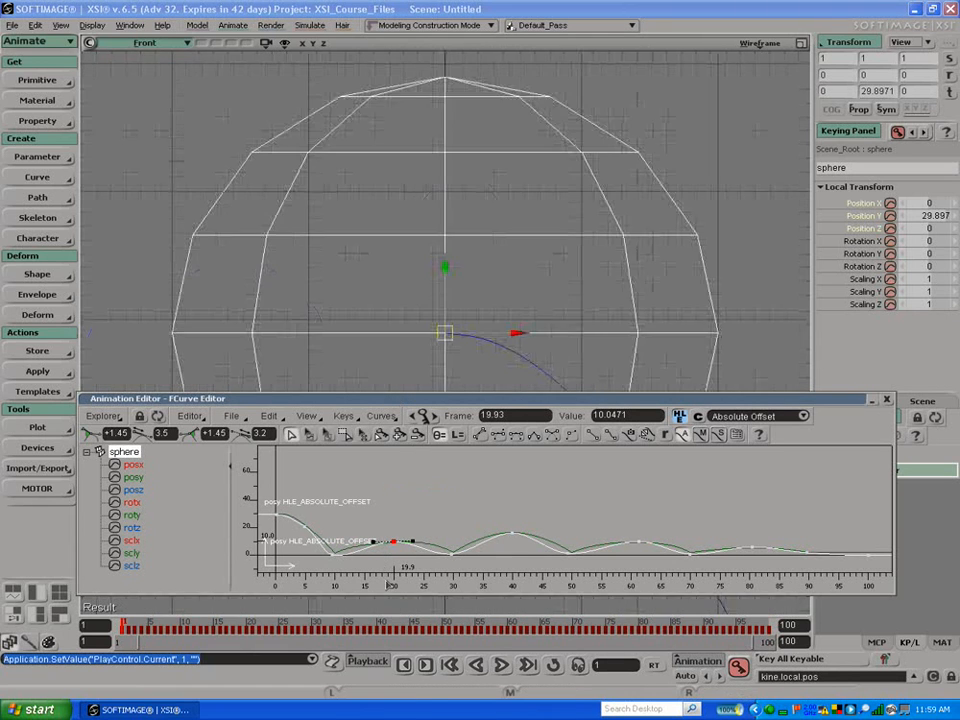
key(f)
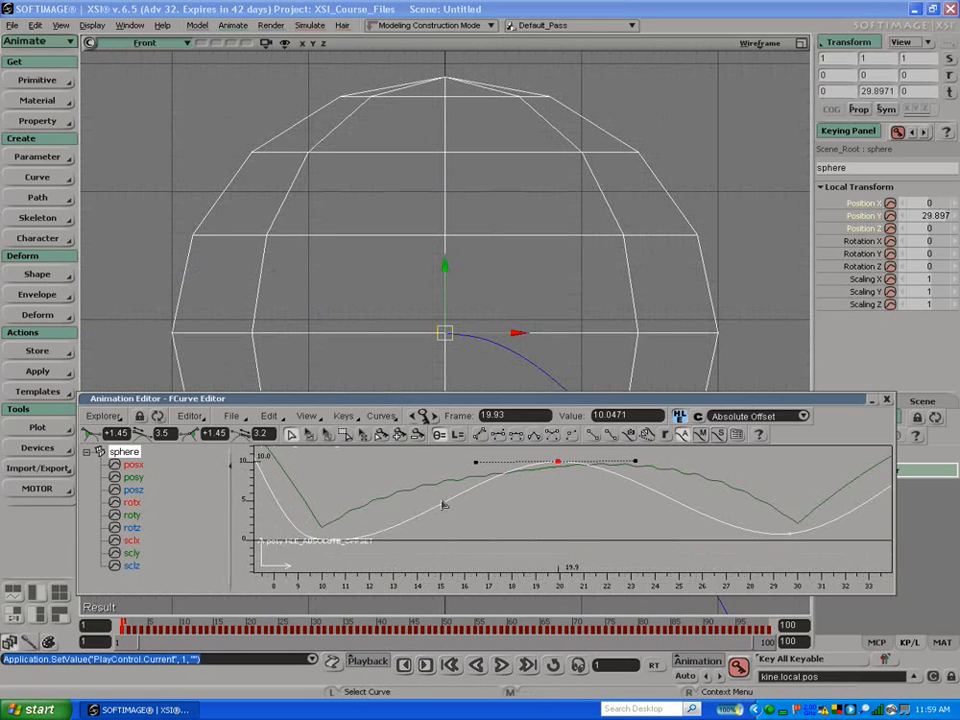
click(680, 418)
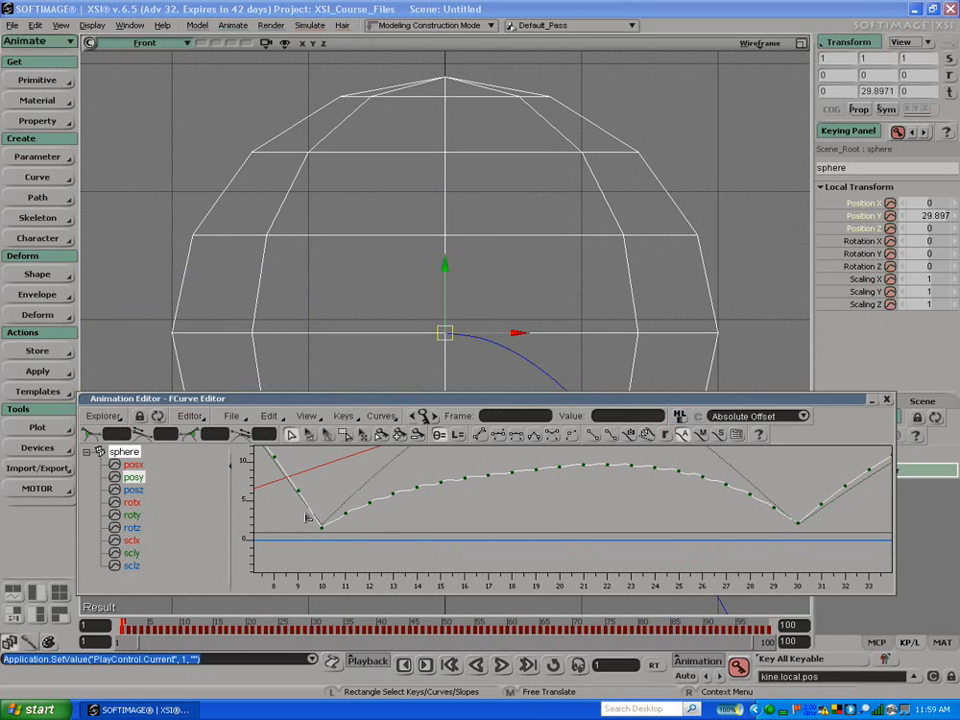
Step: Try smoothing the slopes of all the posy keys across frames 1 to 100
click(348, 416)
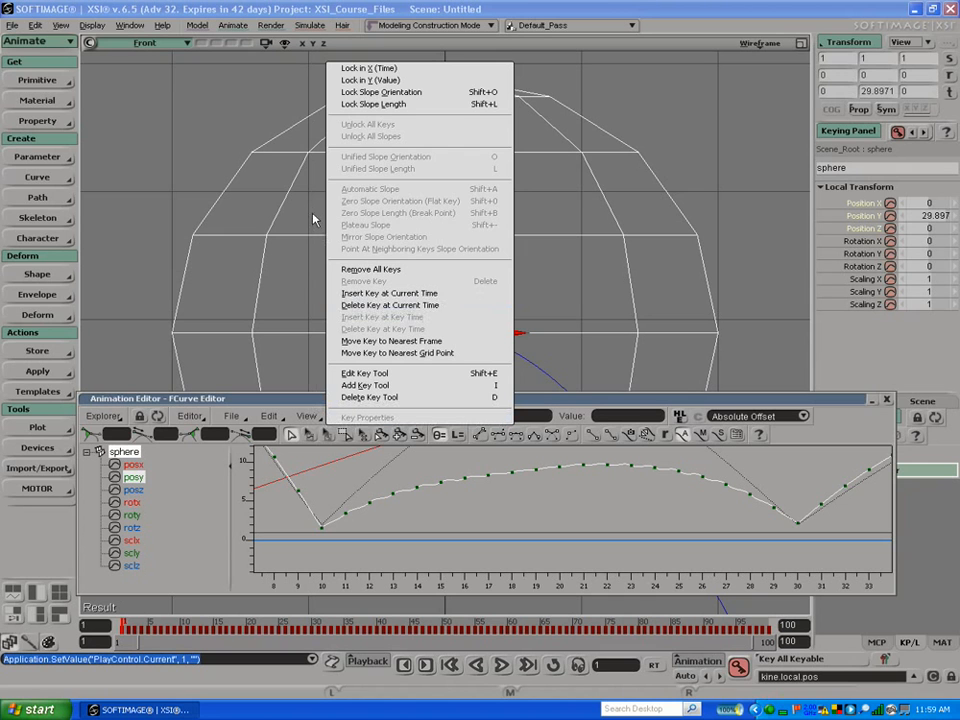
click(337, 508)
key(a)
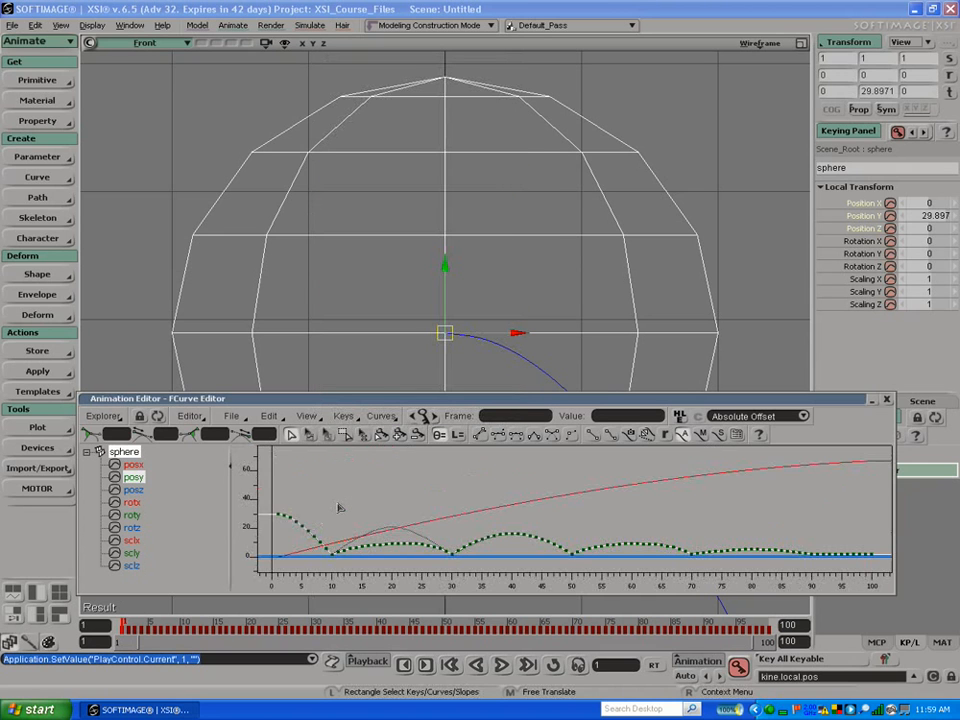
drag(267, 506, 880, 572)
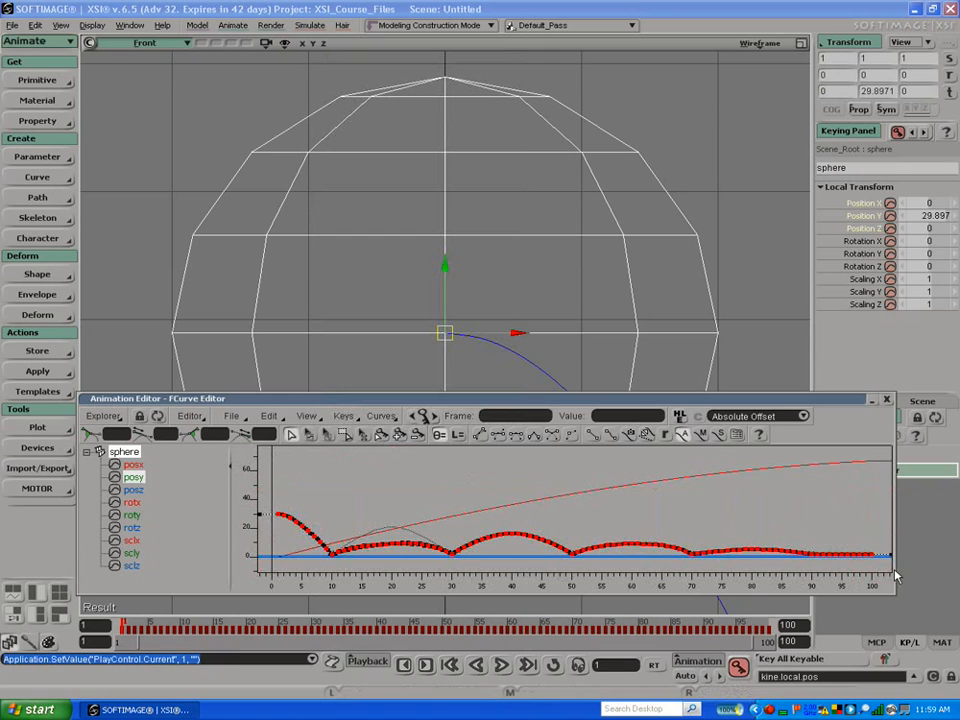
click(343, 416)
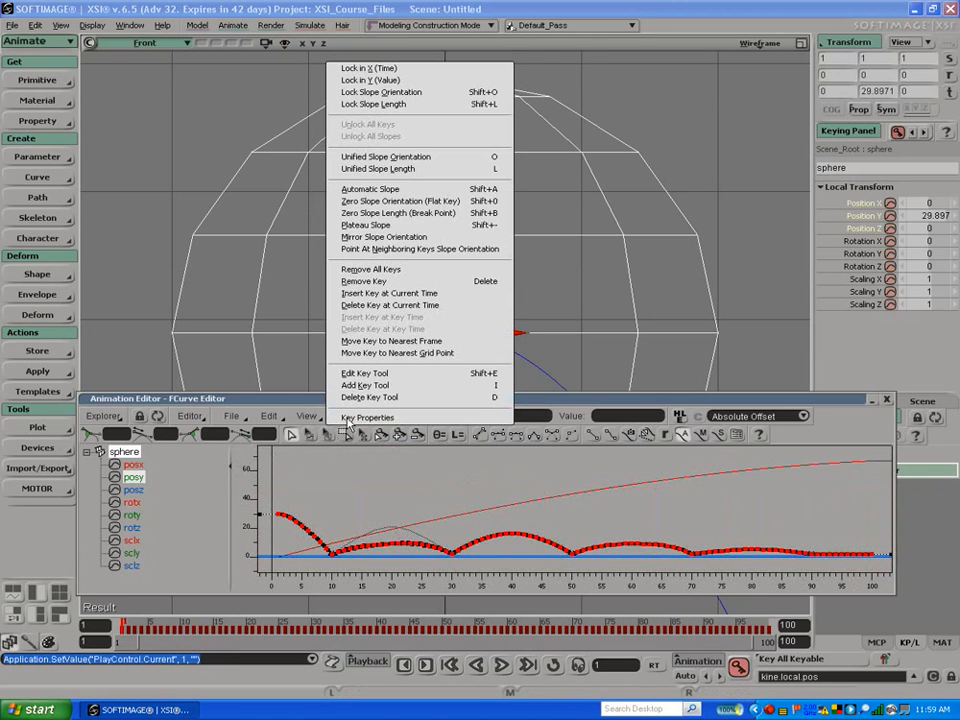
click(343, 200)
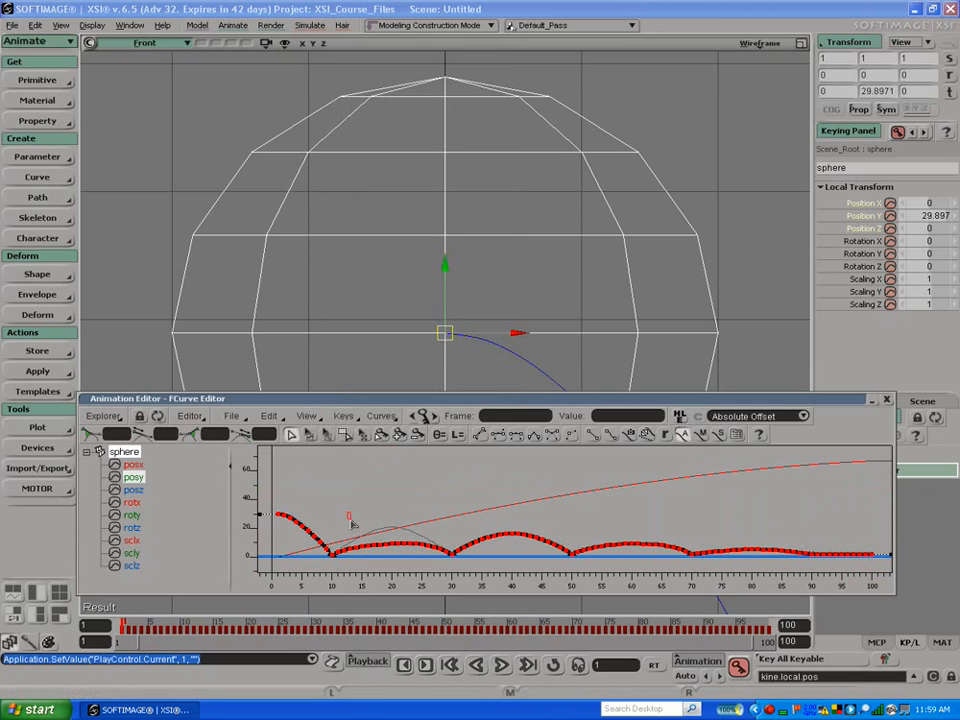
Step: Frame the posy keys of the first bounce, between frames 10 and 30, and examine the curve's shape
click(363, 556)
click(335, 545)
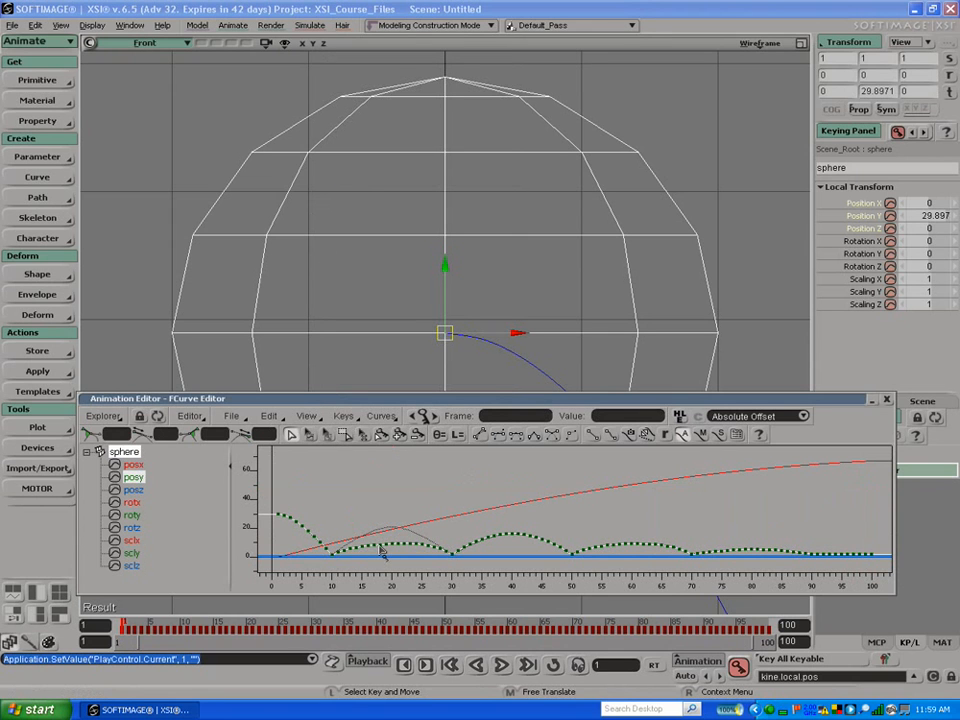
drag(335, 533, 447, 572)
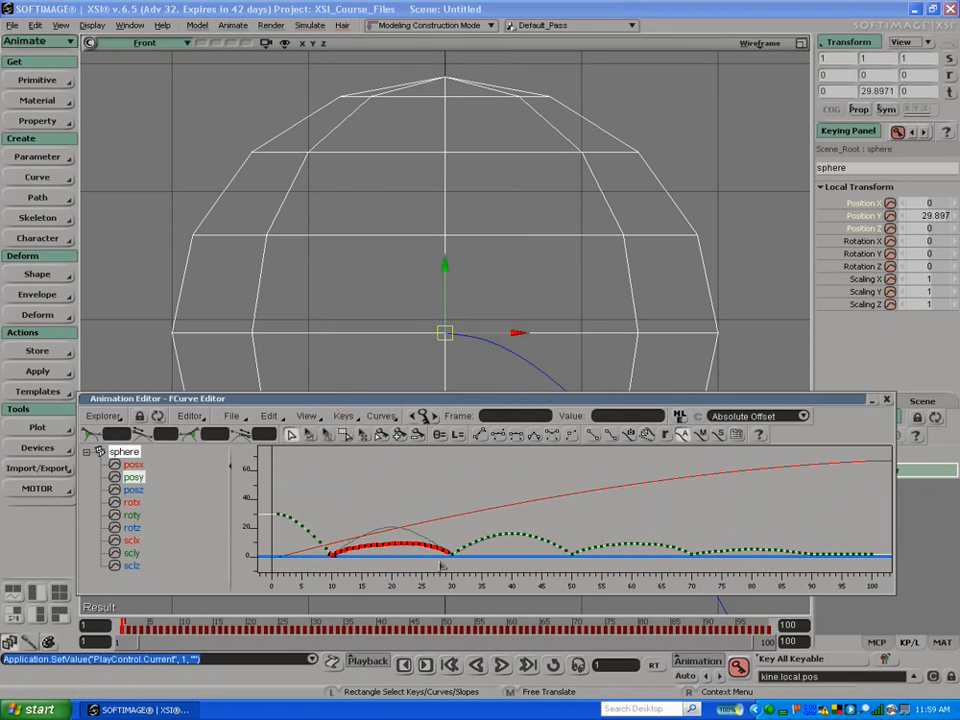
key(f)
click(396, 531)
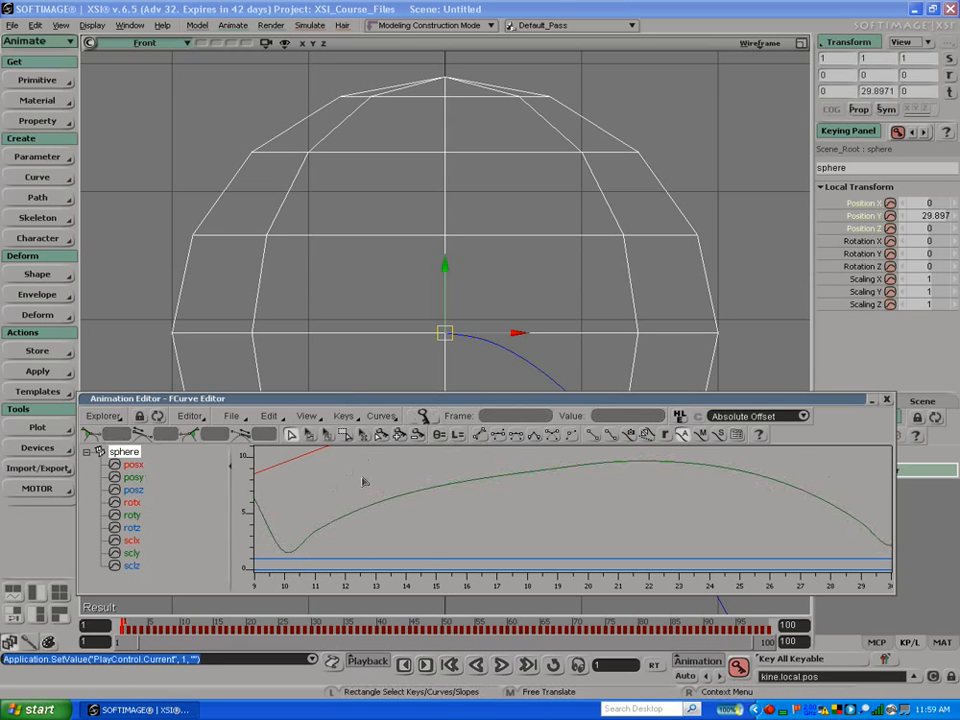
Step: Undo the slope change on the posy keys and the most recent HLE edits to the first bounce
key(ctrl+z)
key(ctrl+y)
key(ctrl+z)
key(ctrl+z)
key(ctrl+z)
key(ctrl+z)
key(ctrl+z)
key(ctrl+z)
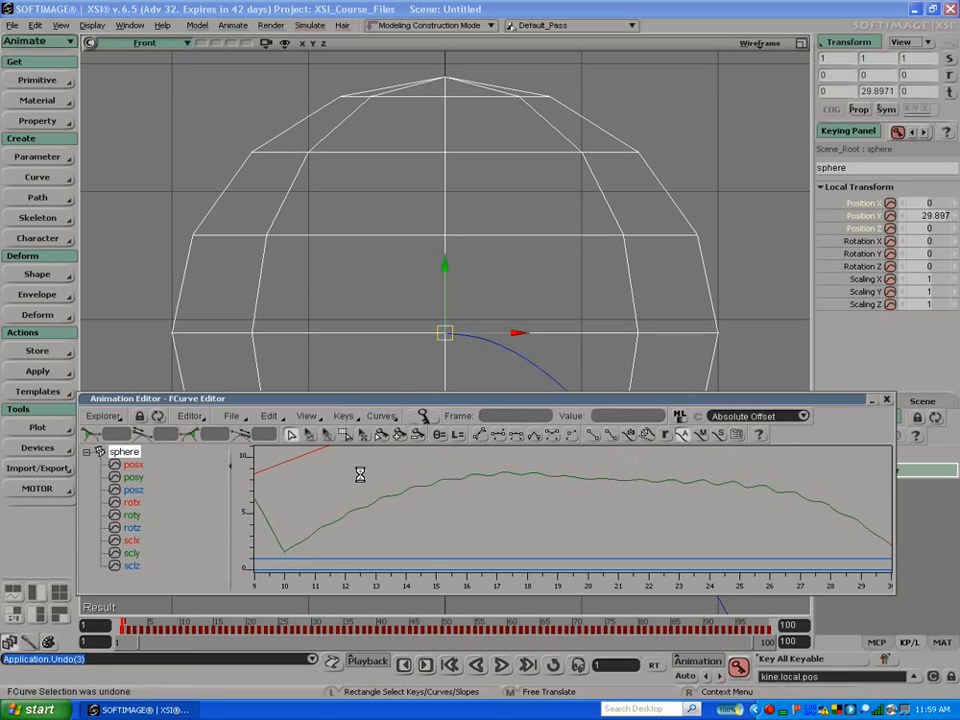
key(a)
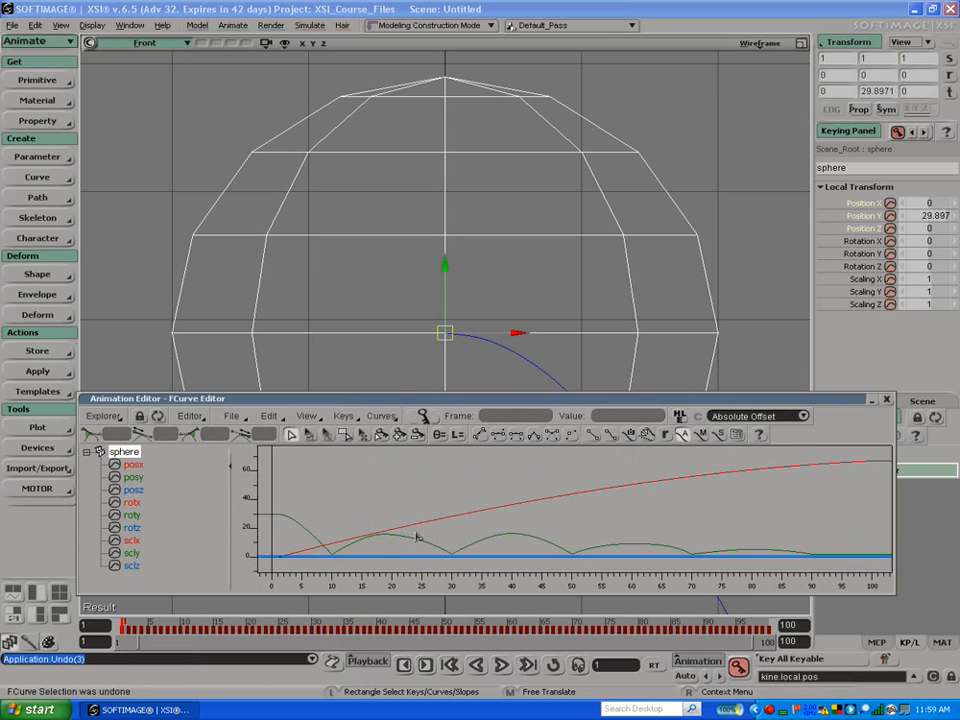
Step: Check the posy curve in high-level editing mode, and undo the remaining HLE edits to its first bounce
click(678, 417)
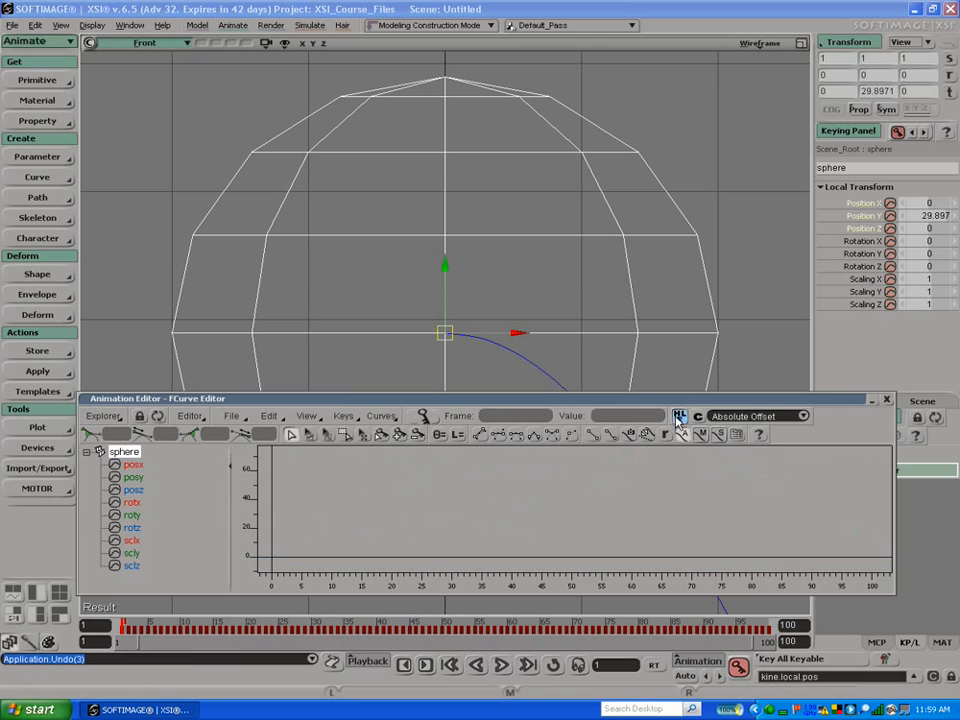
click(680, 418)
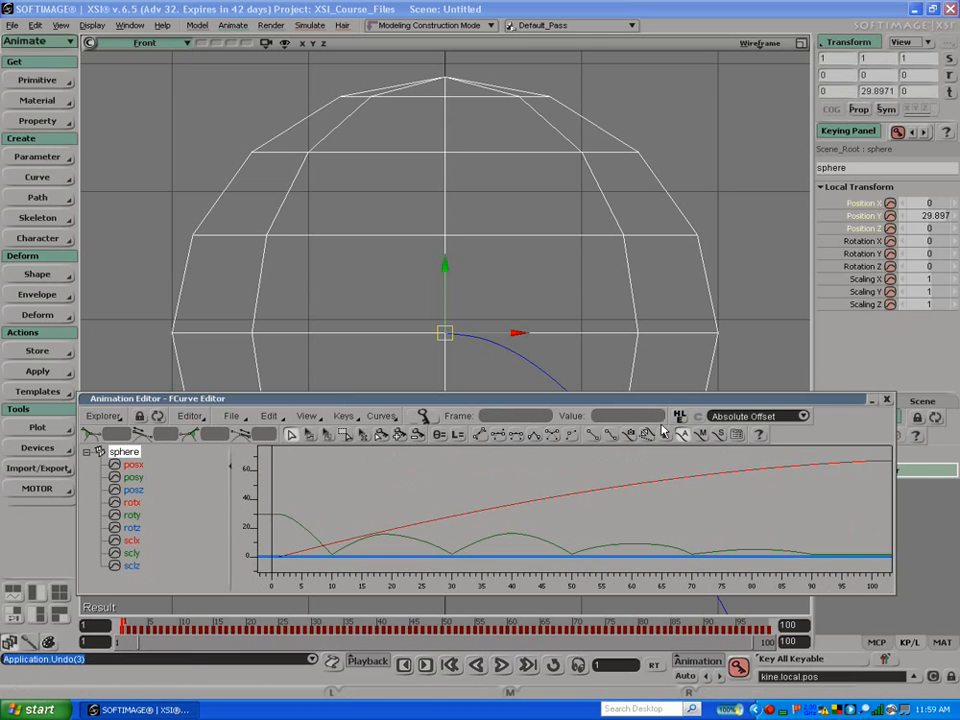
click(508, 540)
click(678, 417)
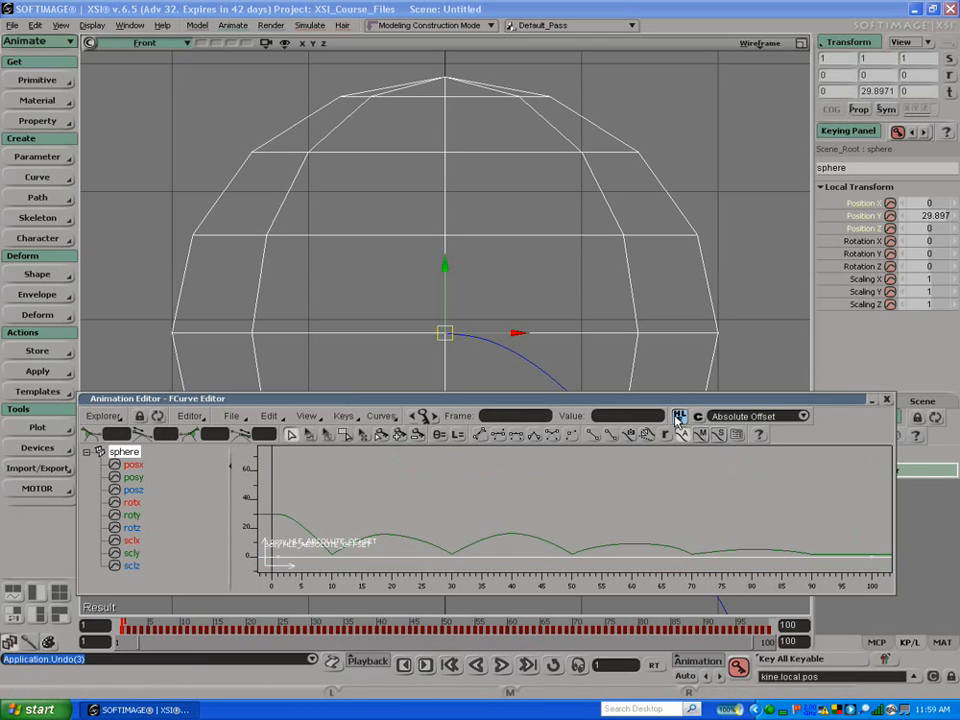
click(678, 417)
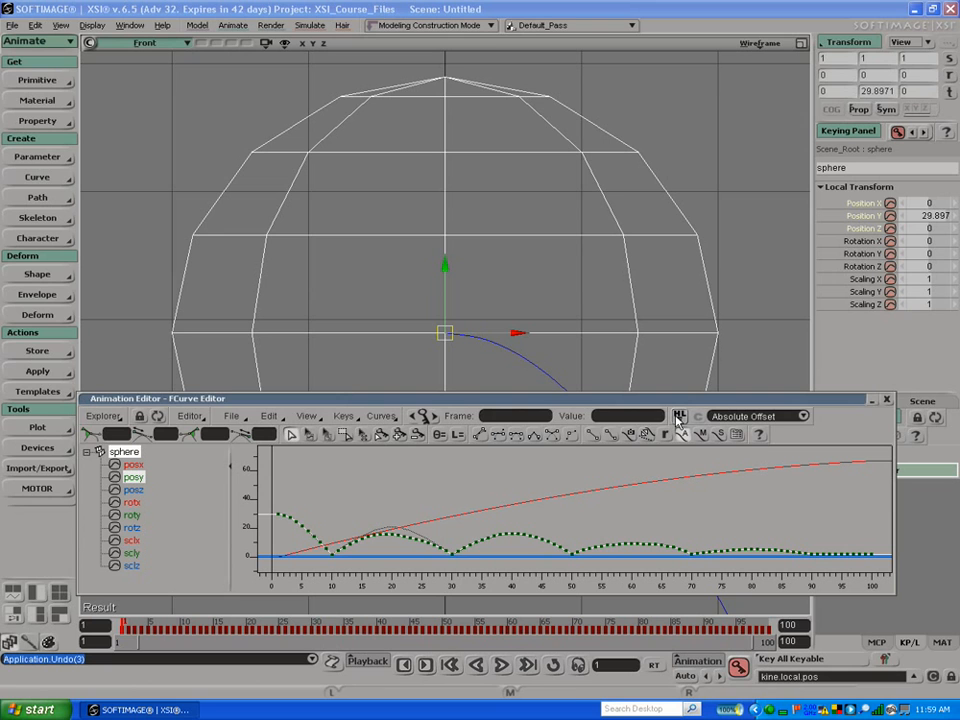
key(ctrl+z)
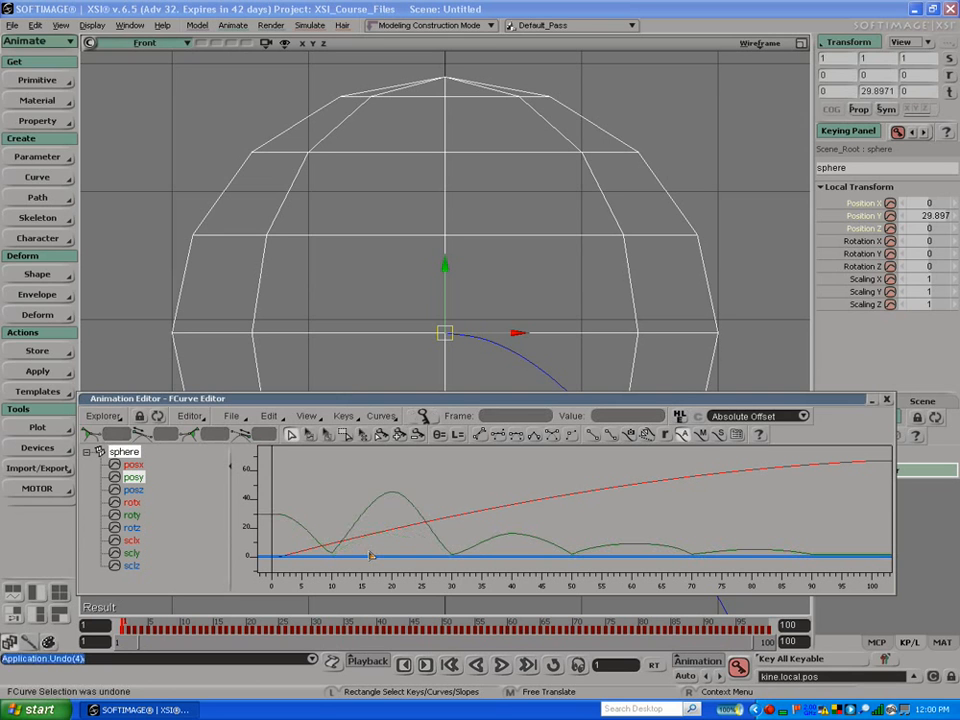
key(ctrl+z)
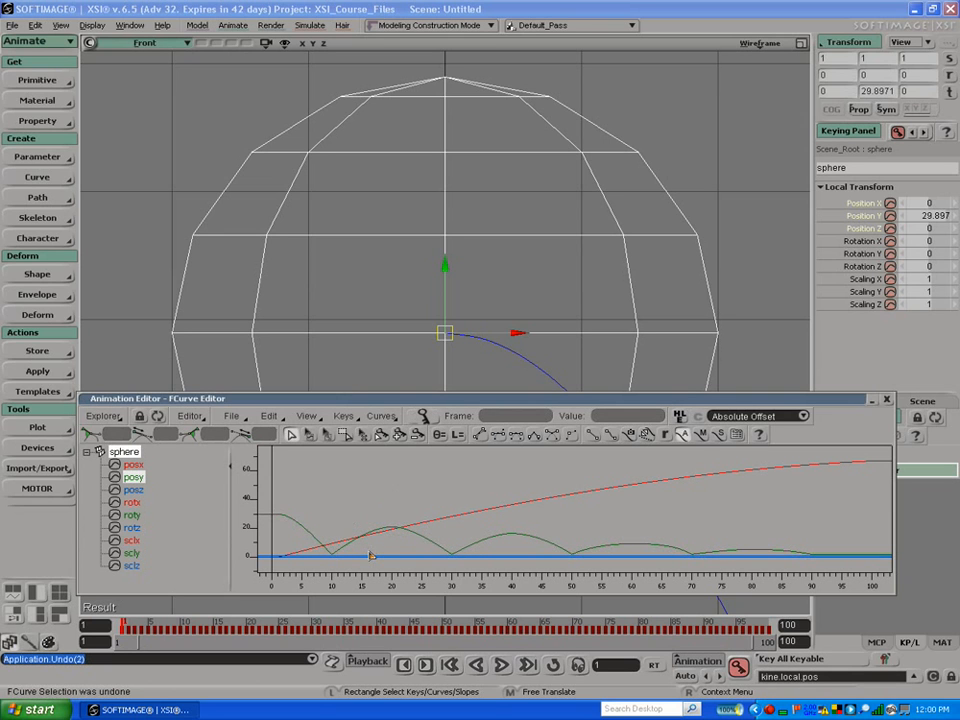
Step: Display posy's high-level editing curve in Relative Offset mode and select its key at frame 31
click(299, 531)
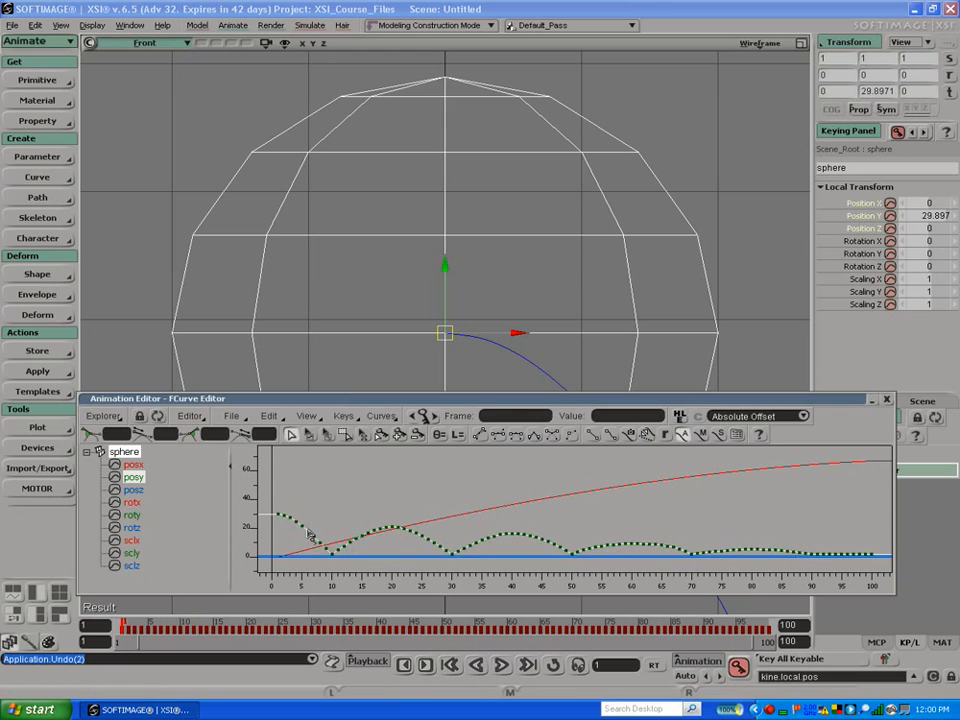
click(678, 418)
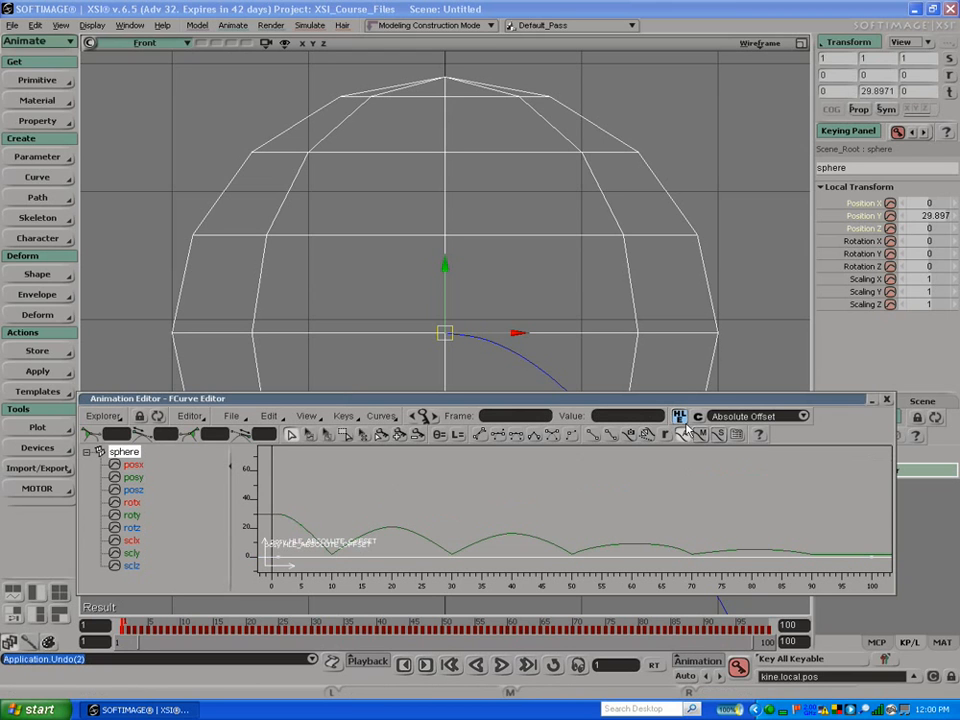
click(745, 416)
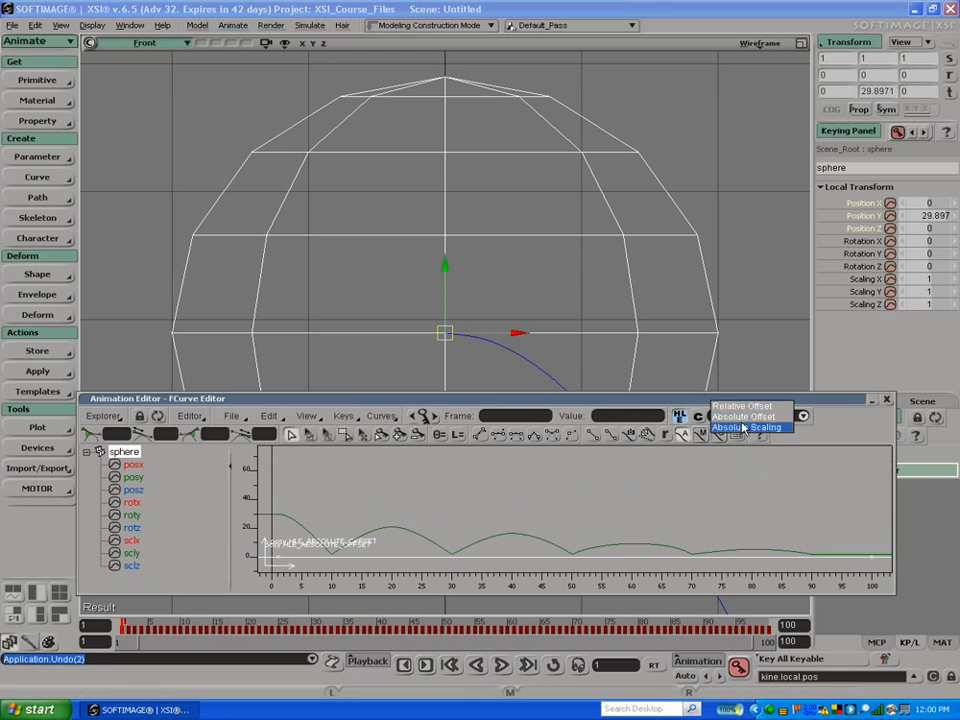
click(740, 407)
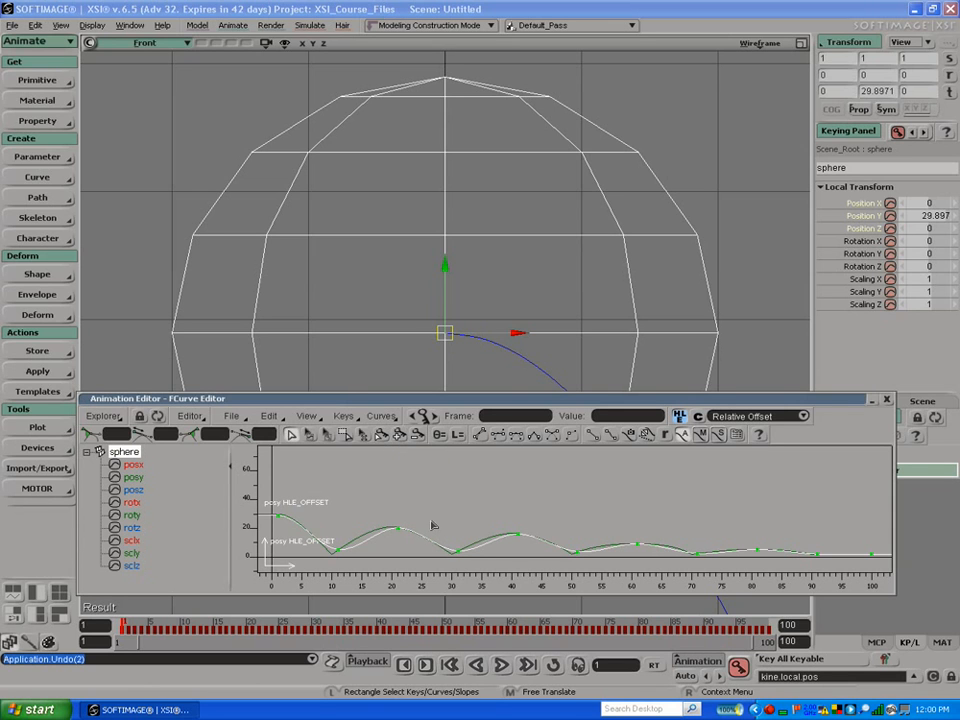
click(458, 555)
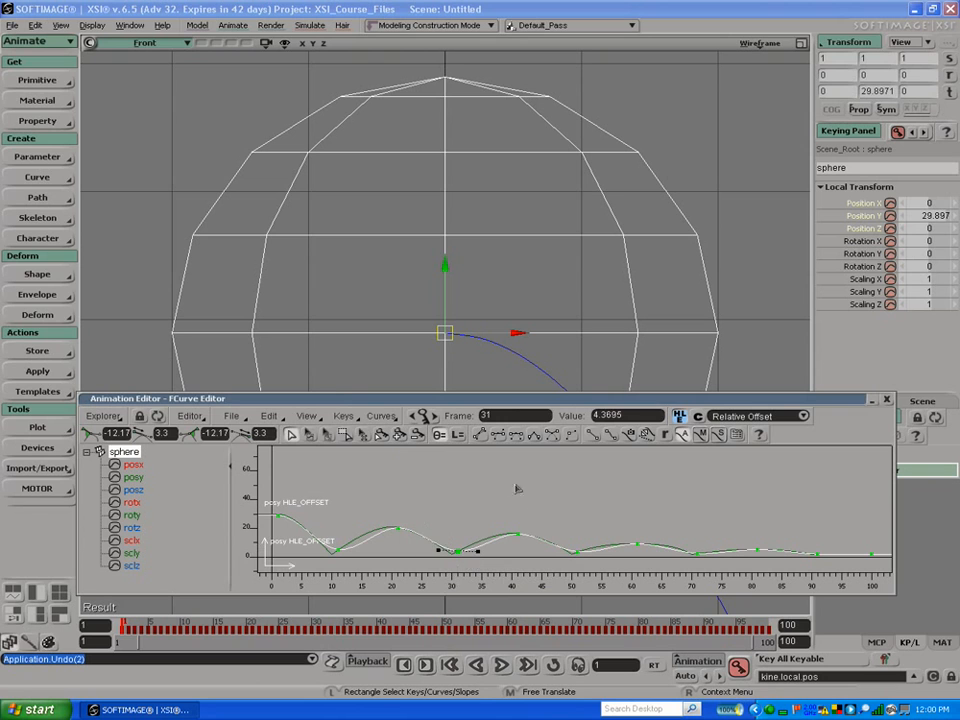
click(427, 500)
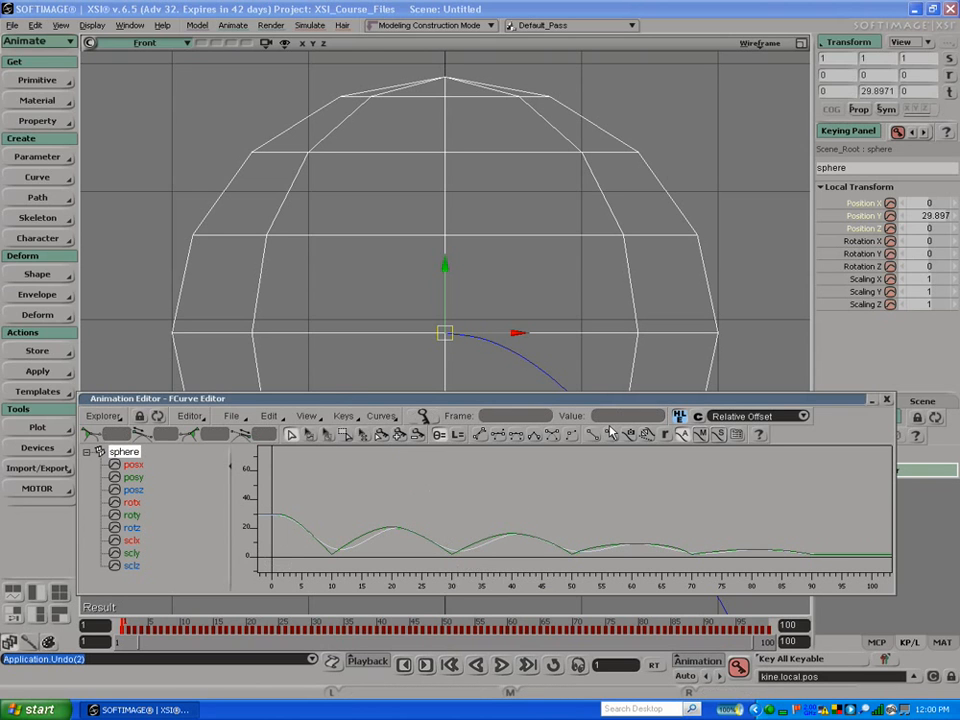
Step: Set the HLE mode to Absolute Scaling, try lowering the frame 100 key to about -0.96, and undo that move
click(754, 416)
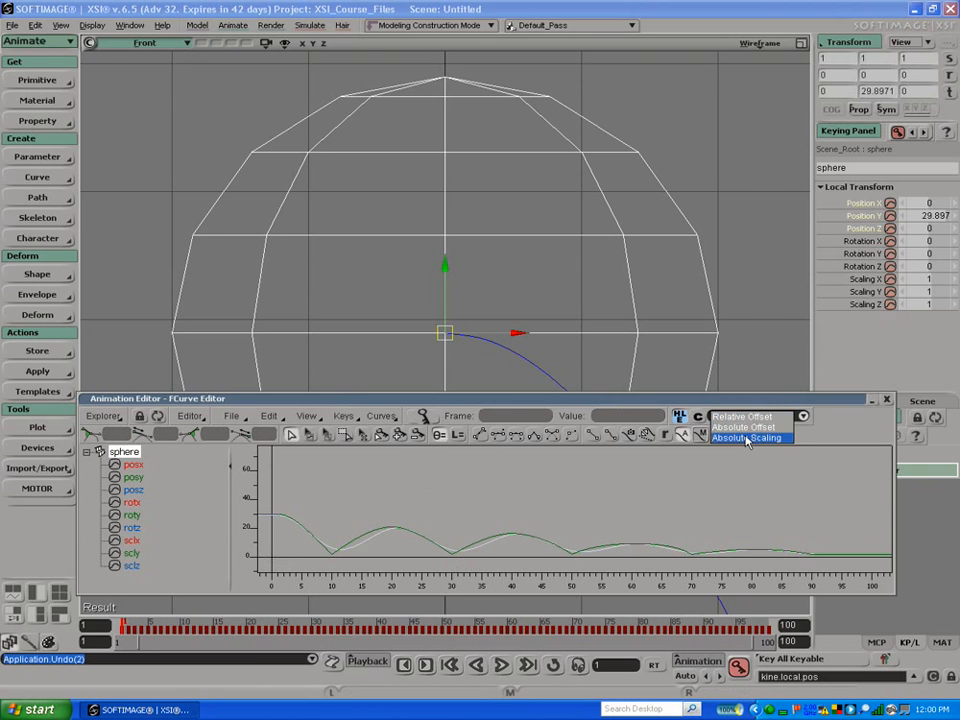
click(746, 437)
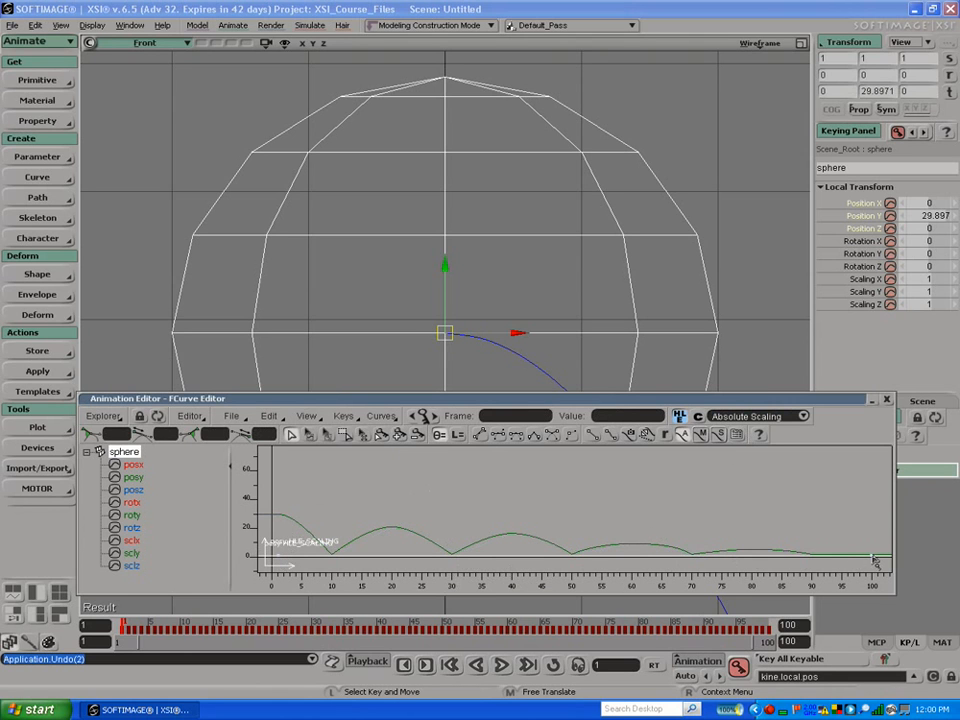
drag(876, 562, 877, 566)
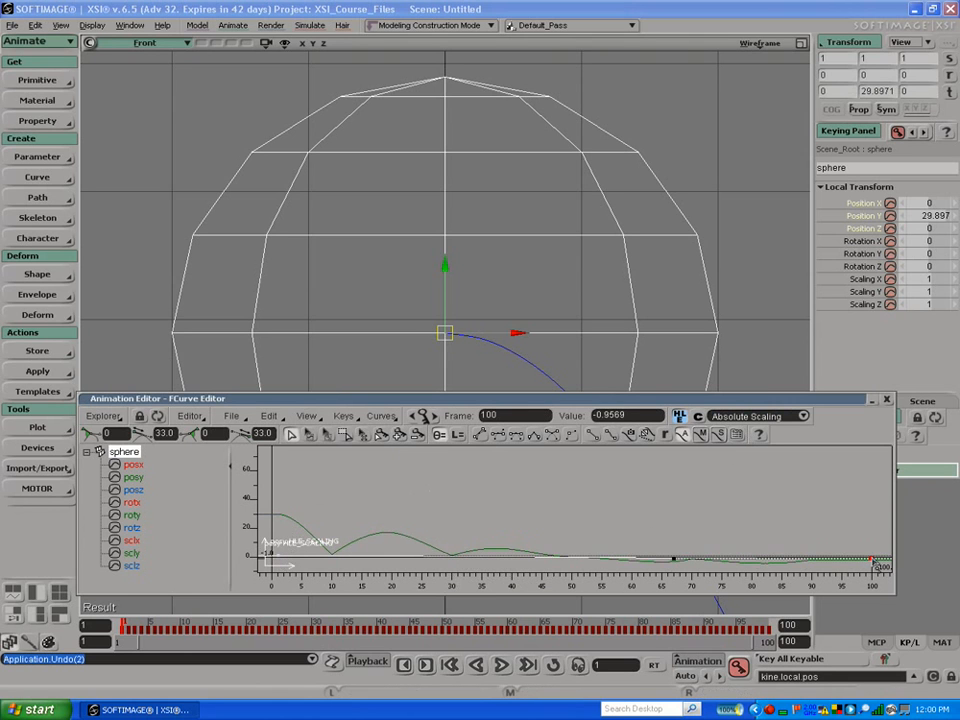
key(ctrl+z)
key(ctrl+z)
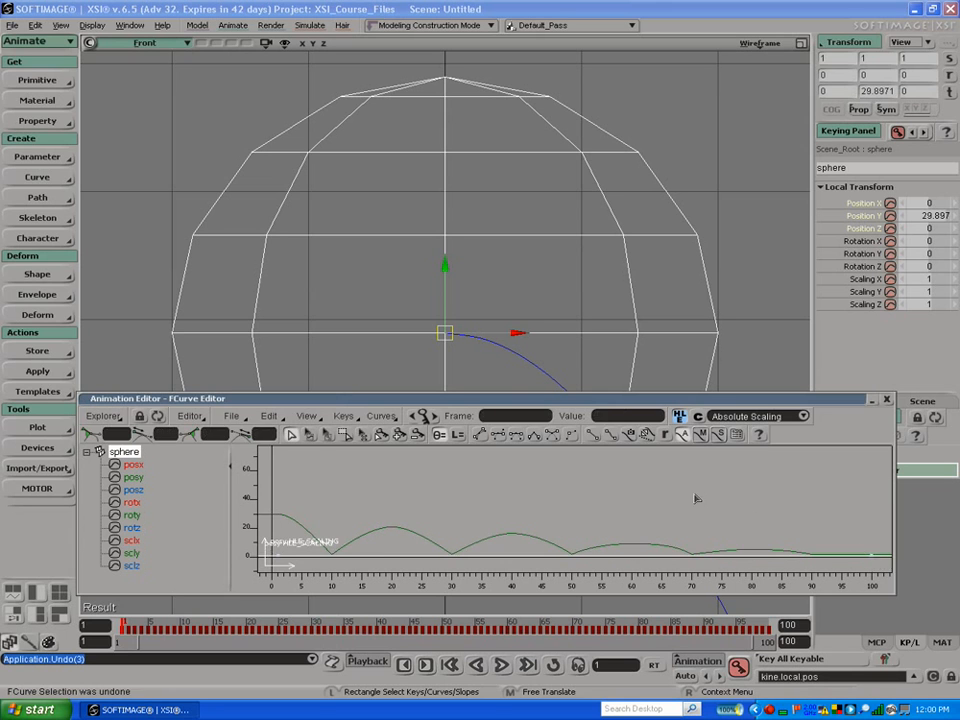
Step: Turn off high-level editing, deselect the posy curve and close the FCurve Editor
click(681, 419)
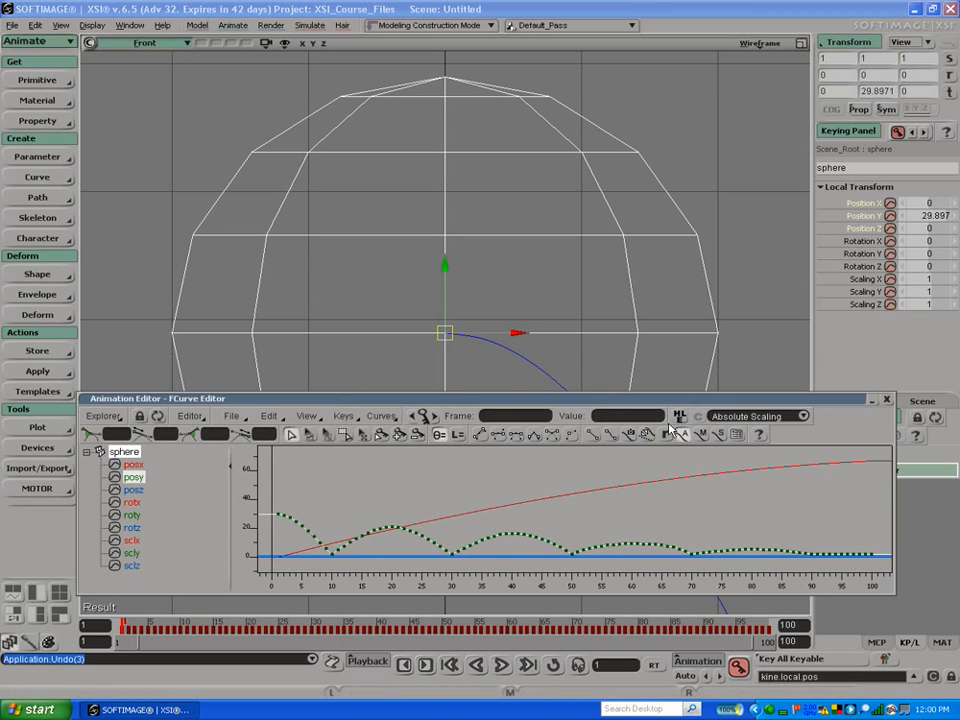
click(418, 518)
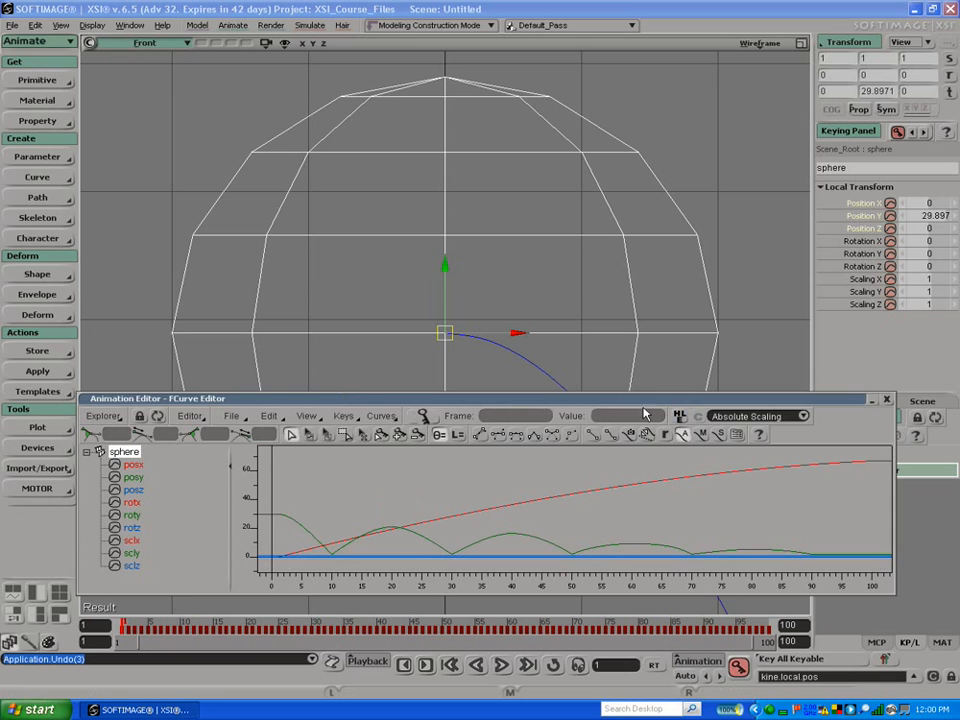
click(886, 399)
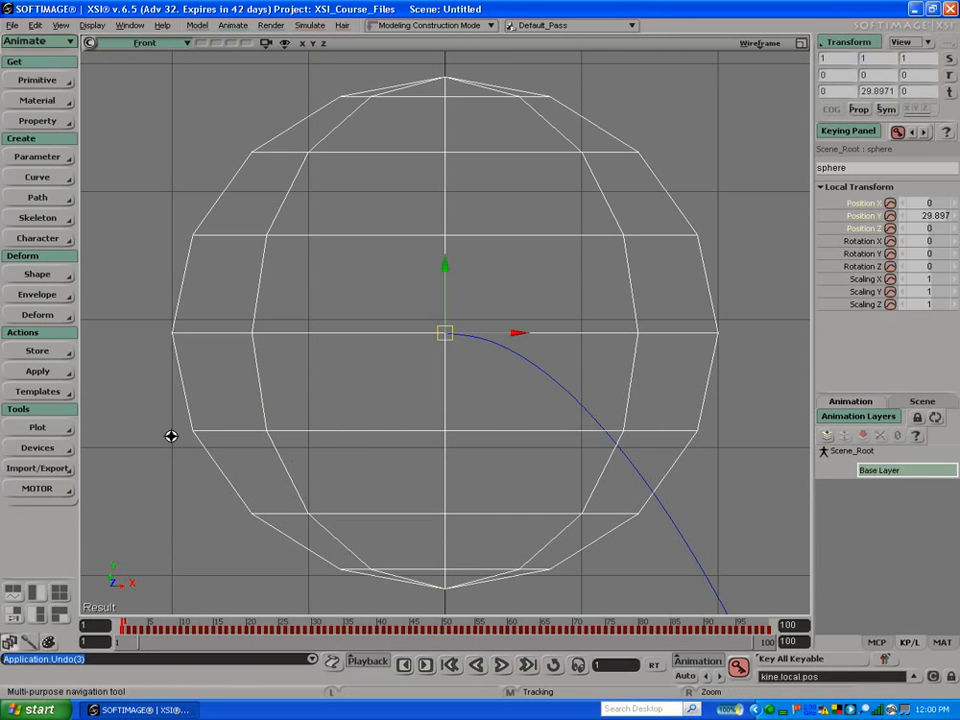
scroll(201, 426, down, 10)
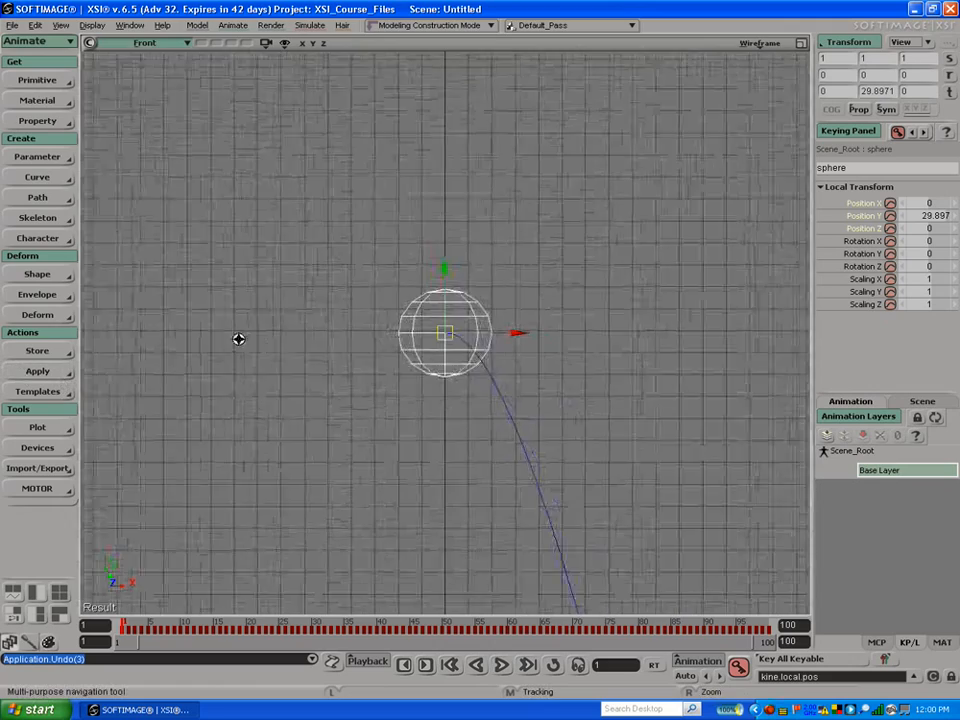
Step: Undo the posy resampling and the edits made after it, and scrub the timeline to review the restored bounce
middle_drag(735, 500, 309, 264)
right_drag(140, 260, 418, 262)
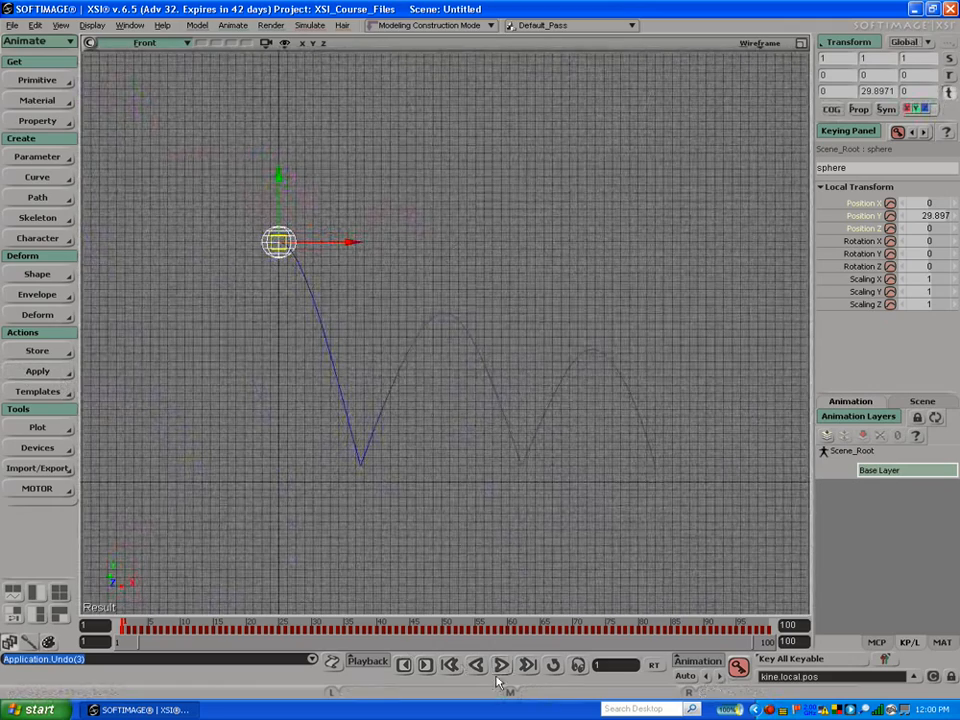
key(s)
right_drag(456, 484, 326, 452)
middle_drag(326, 452, 267, 450)
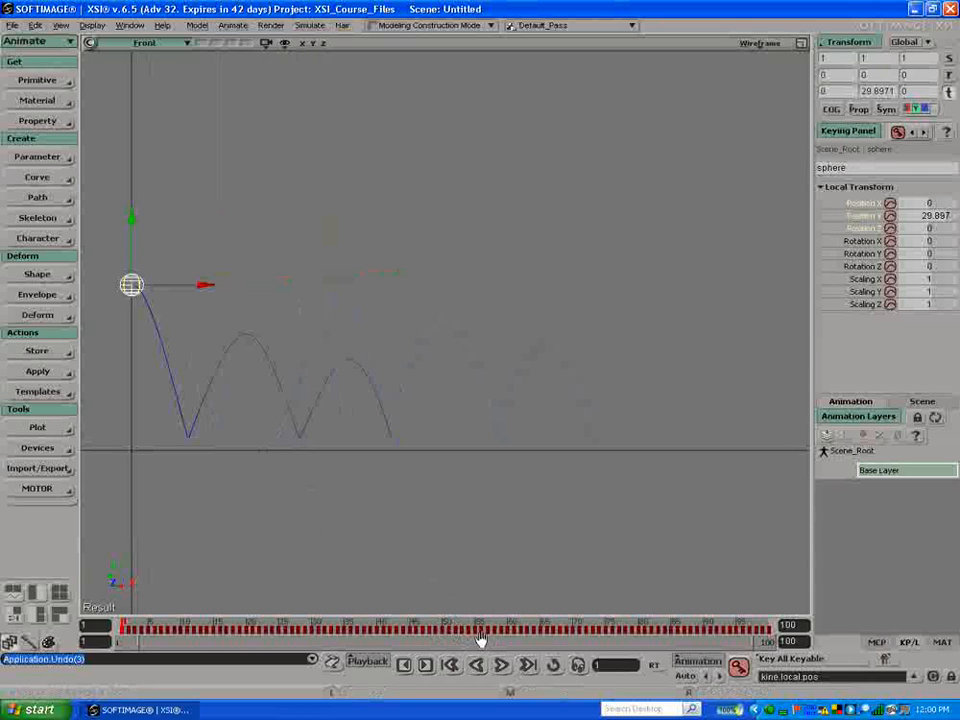
key(ctrl+z)
key(ctrl+z)
key(ctrl+z)
key(ctrl+z)
key(ctrl+z)
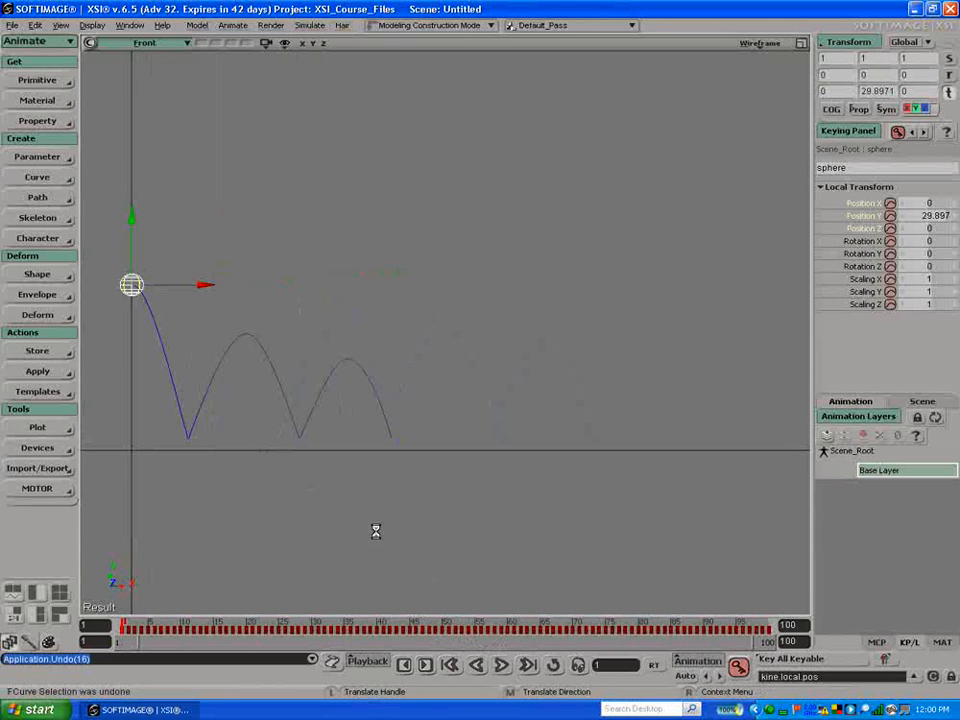
key(ctrl+z)
key(ctrl+z)
key(ctrl+z)
key(ctrl+z)
key(ctrl+z)
key(ctrl+z)
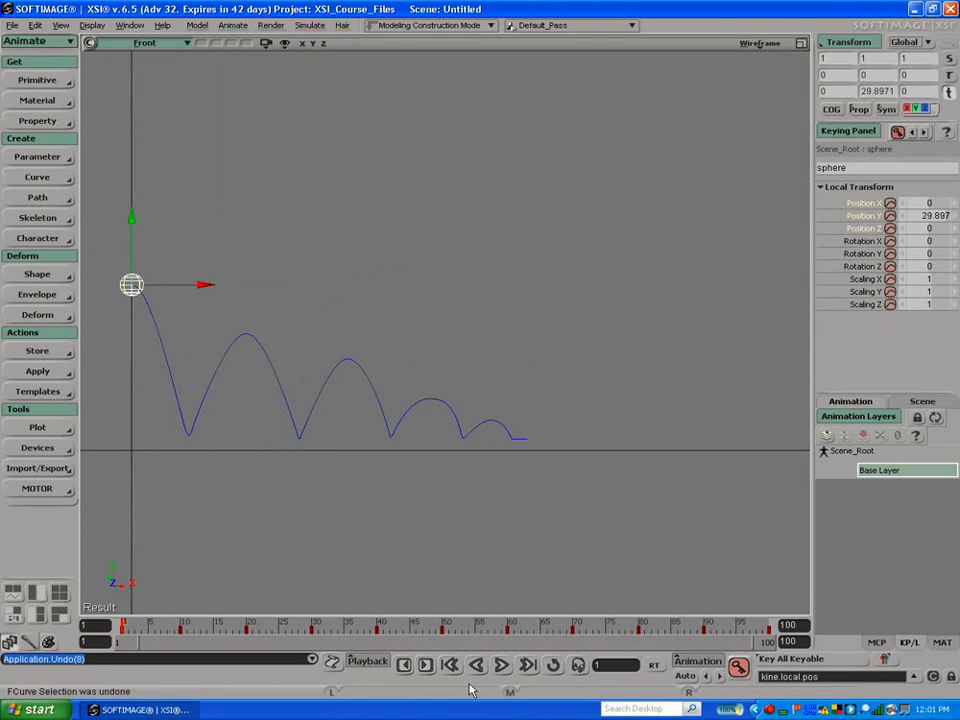
drag(342, 632, 72, 676)
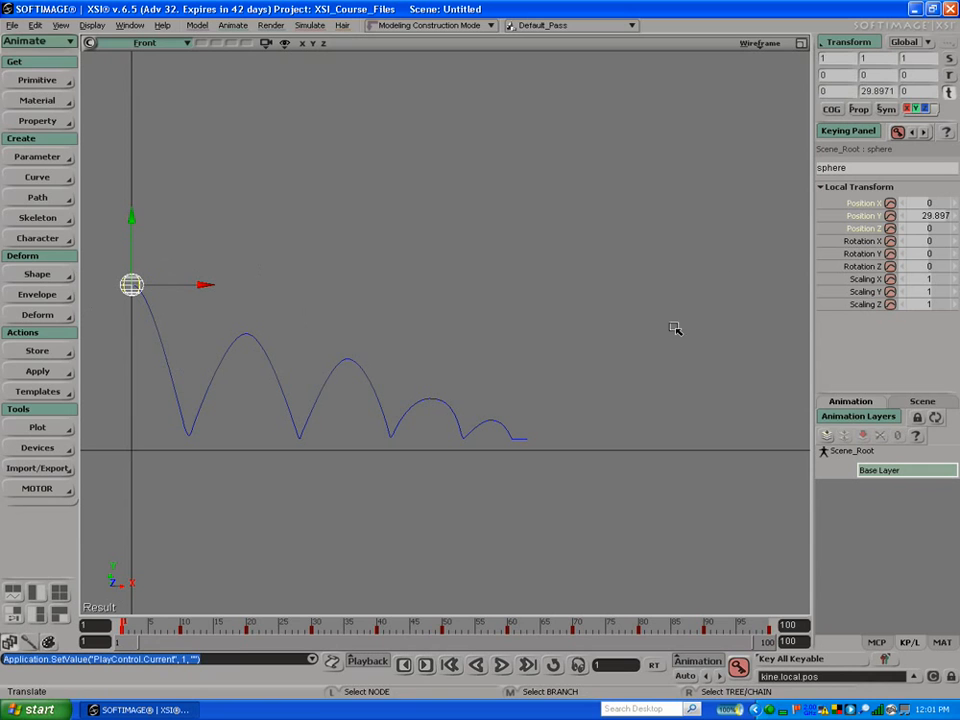
drag(222, 627, 112, 560)
Step: Remove the animation from the sphere's posz, rotation and scaling parameters in the FCurve Editor, keeping only posx and posy
key(0)
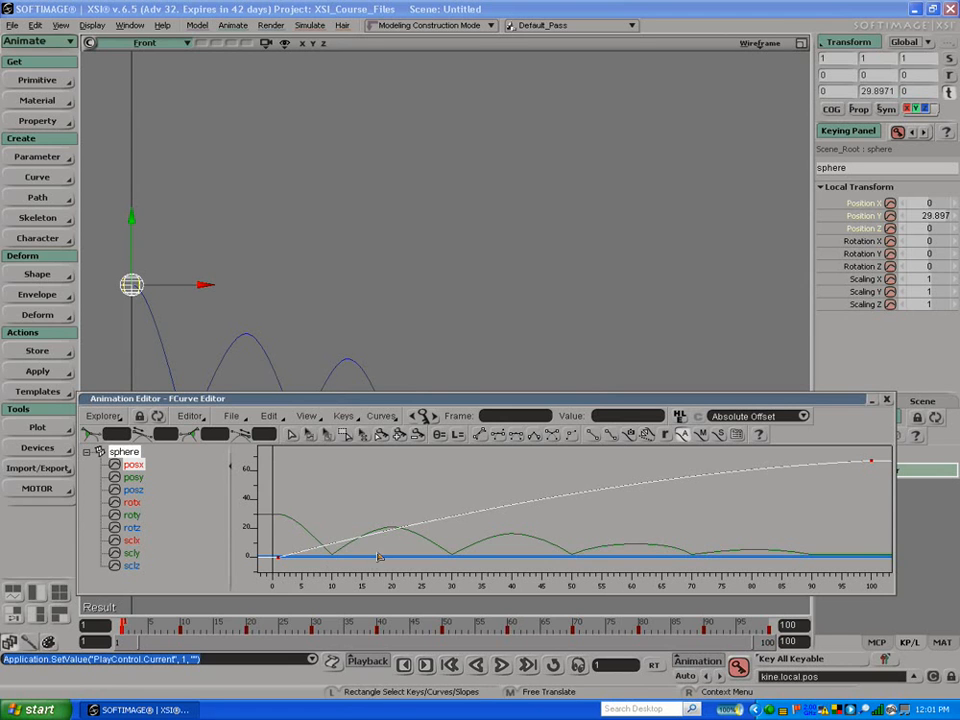
click(381, 556)
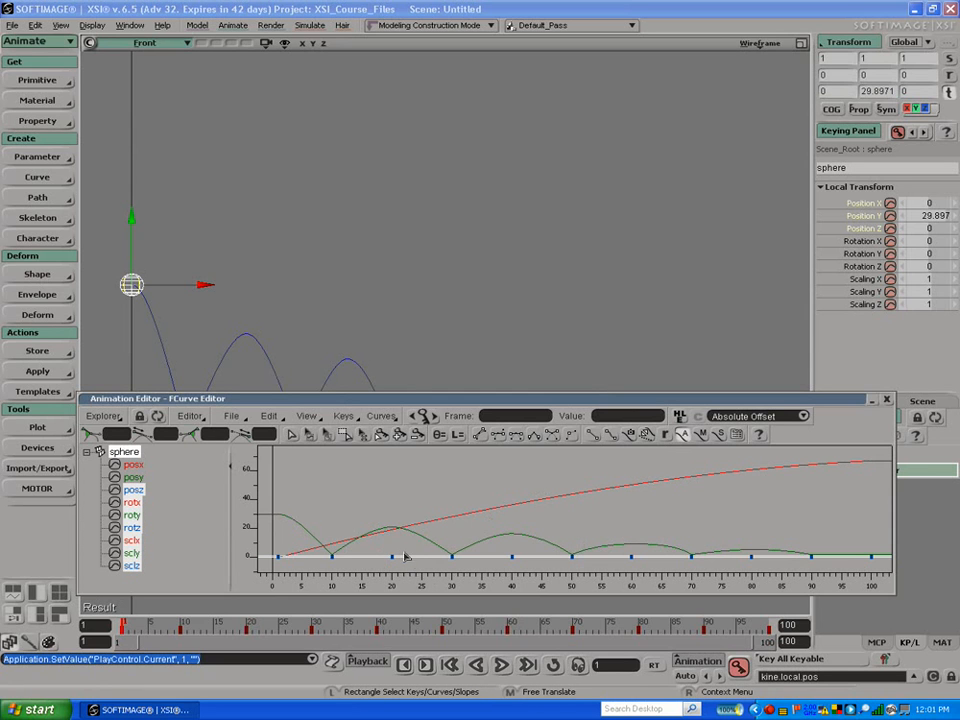
click(130, 492)
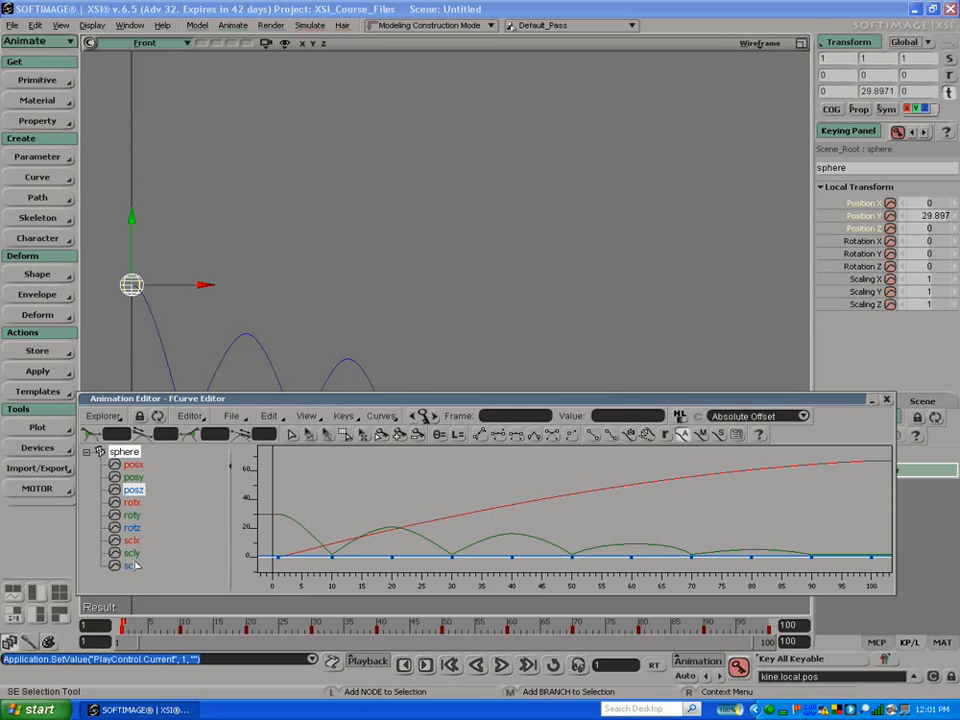
click(133, 566)
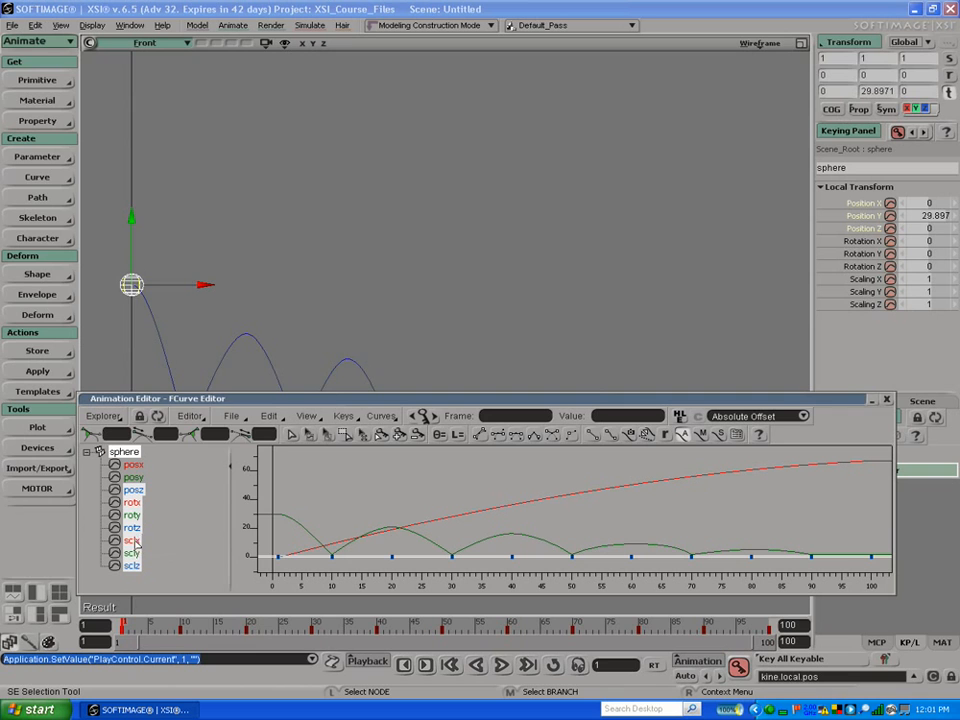
right_click(131, 540)
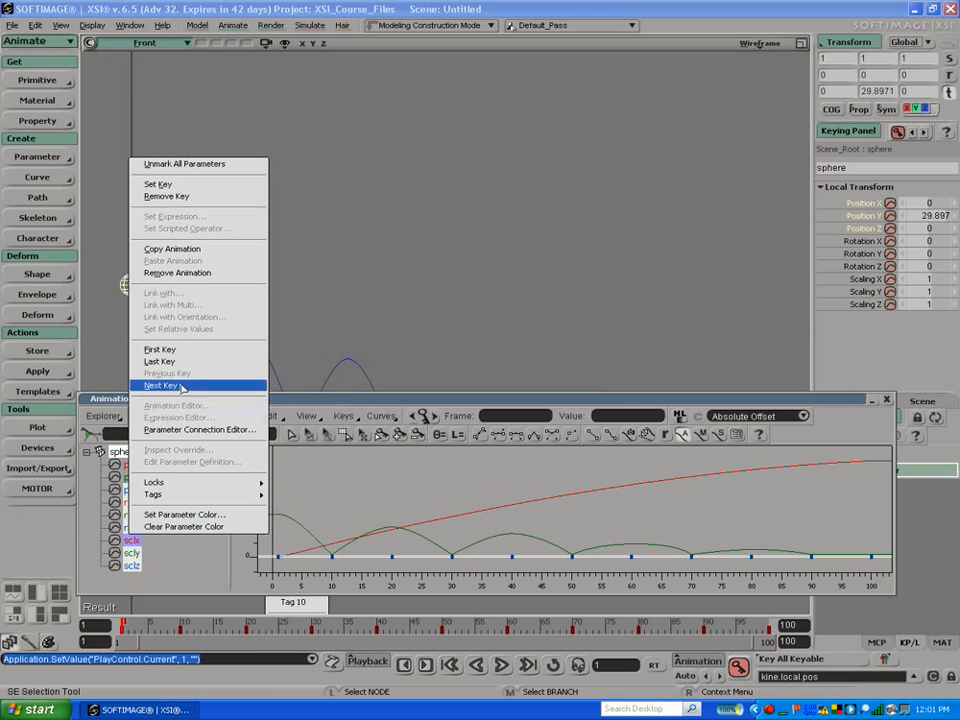
click(170, 273)
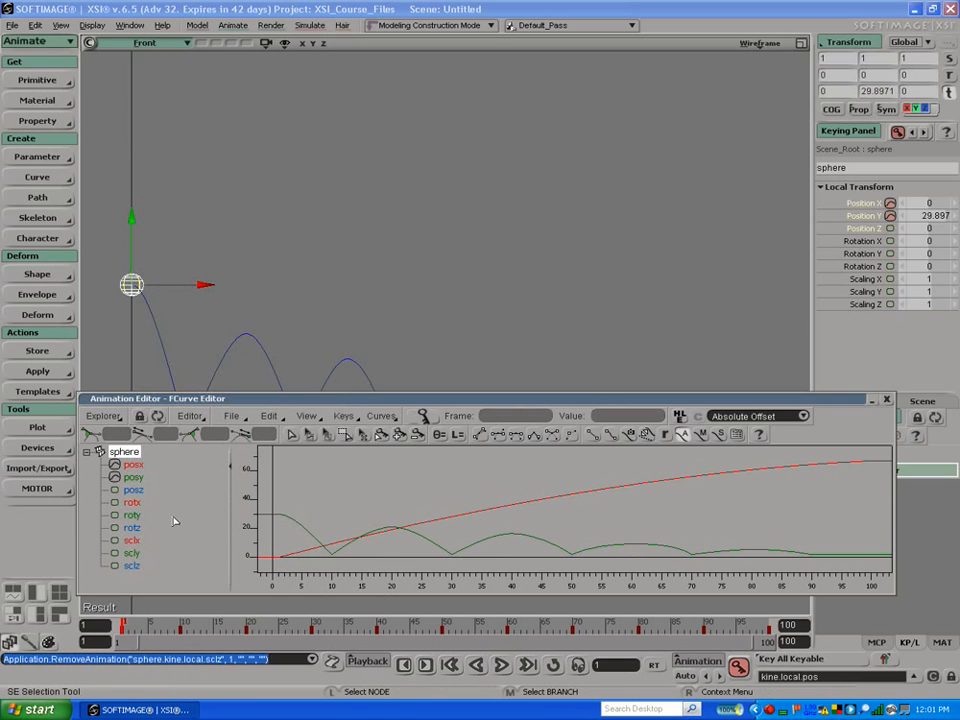
Step: Inspect the options available for the posy parameter and close the FCurve Editor
key(ctrl+z)
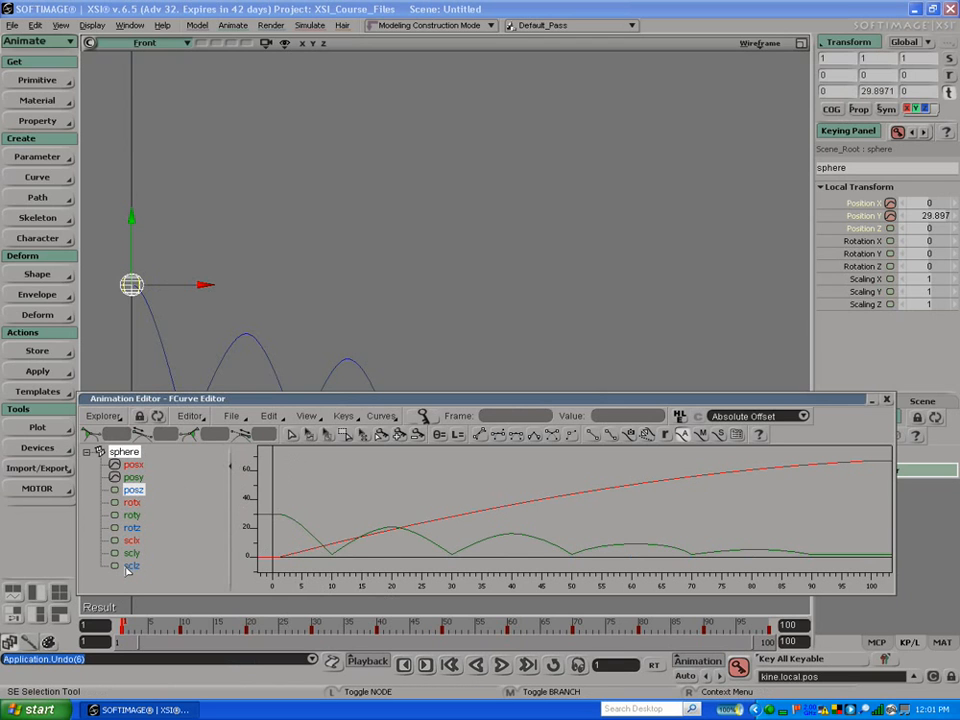
click(135, 479)
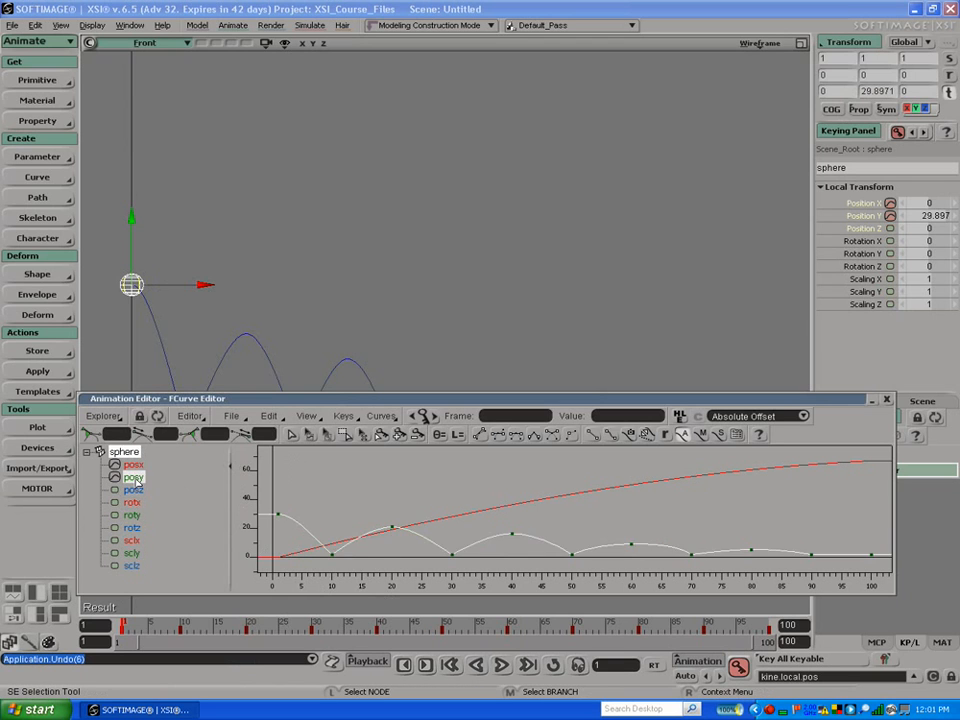
right_click(137, 480)
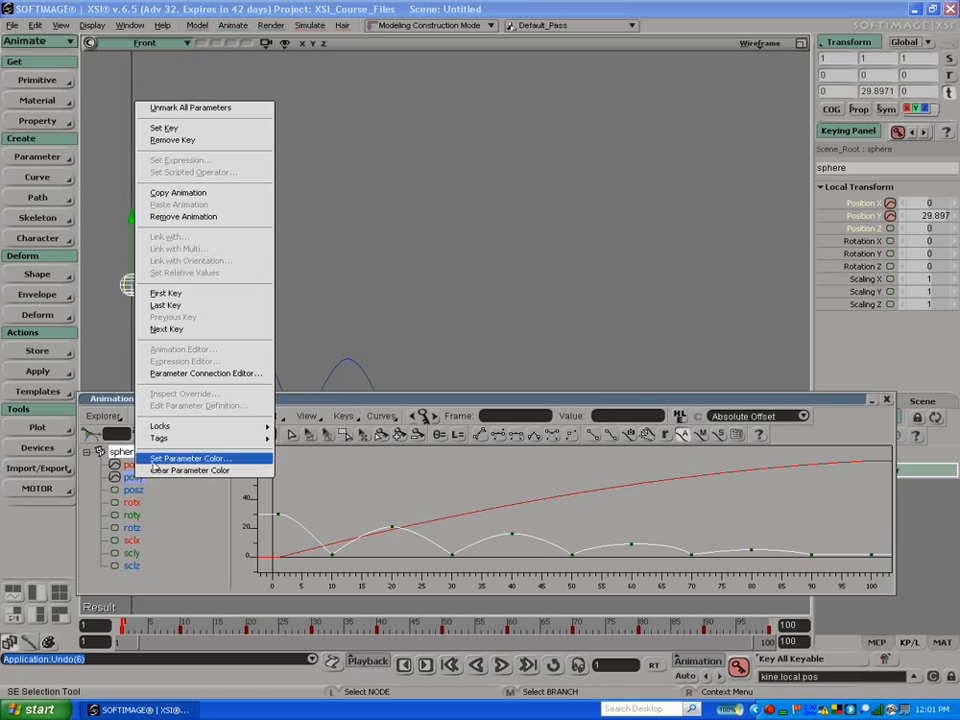
click(155, 543)
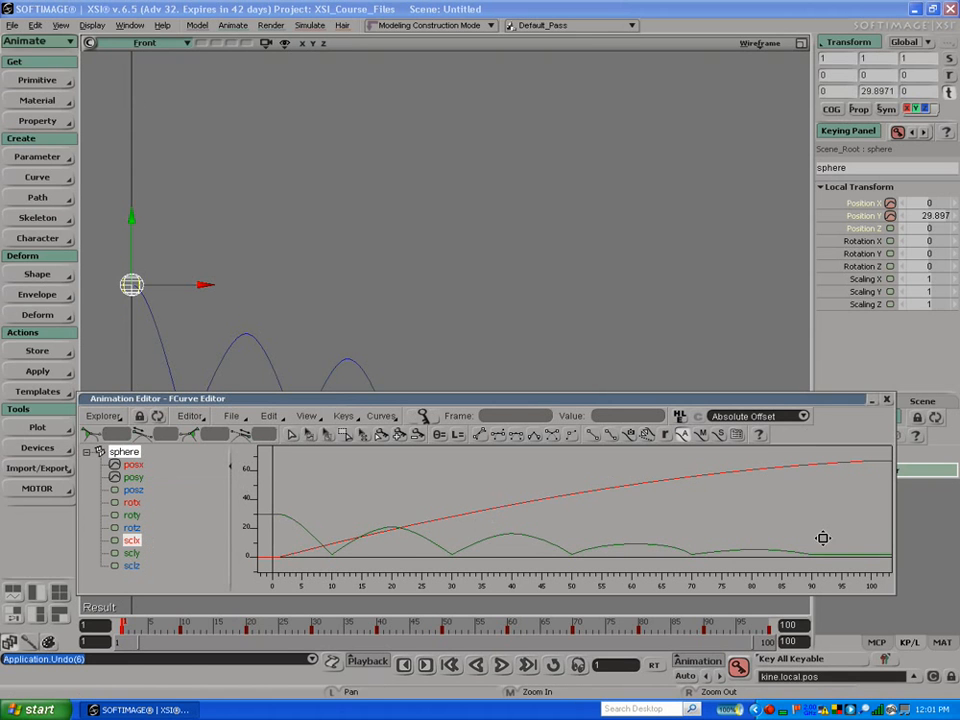
click(888, 400)
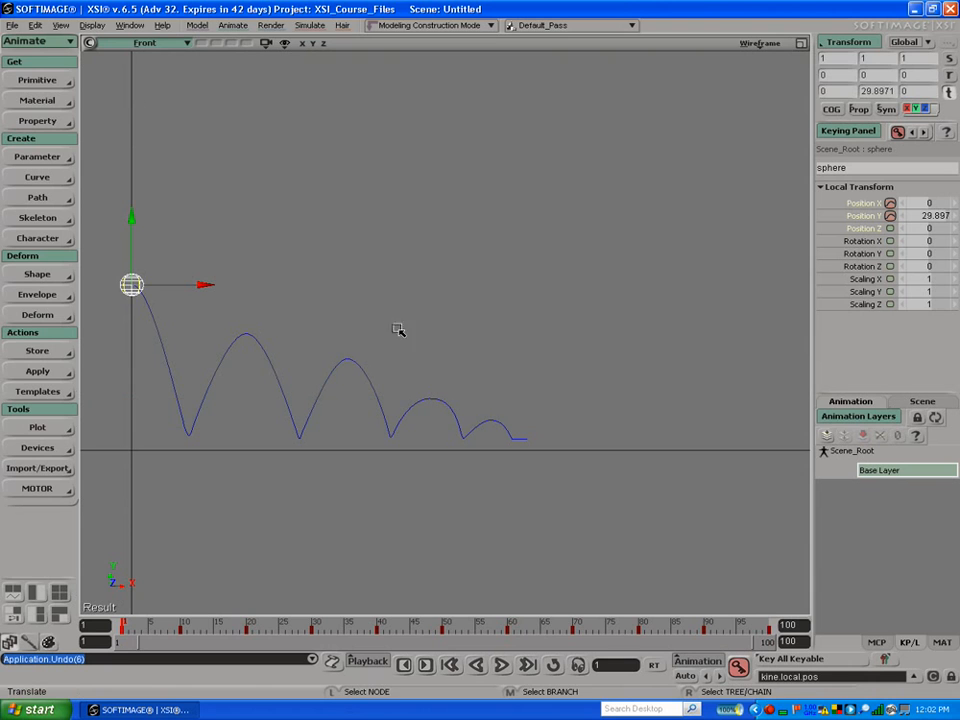
Step: Try rotating the sphere about Z and moving it along X at frame 1, undoing each change
drag(186, 619, 121, 622)
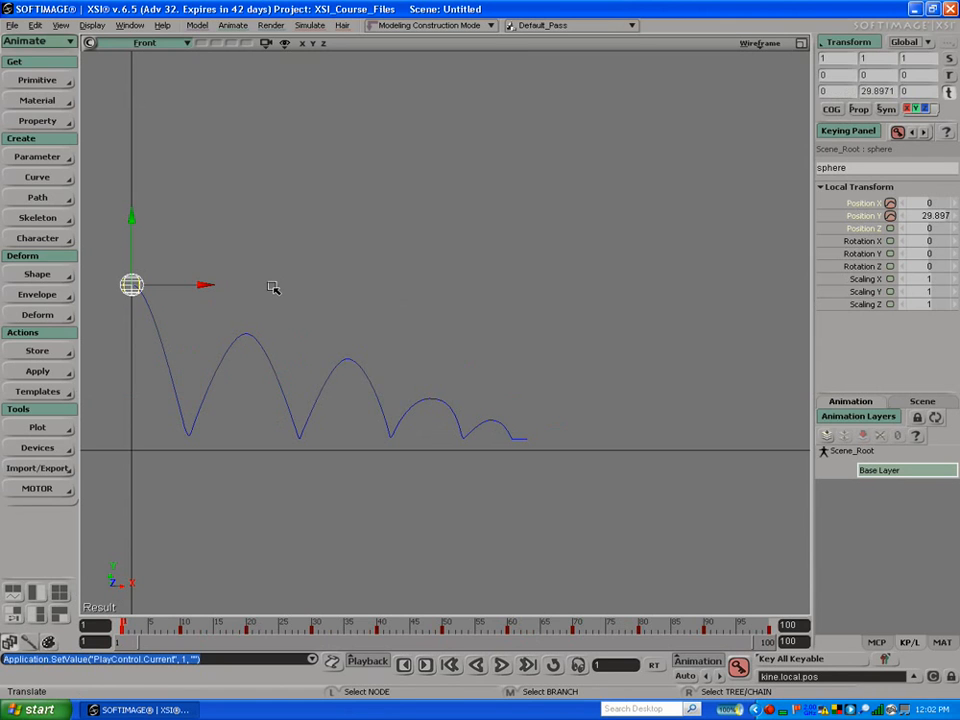
key(c)
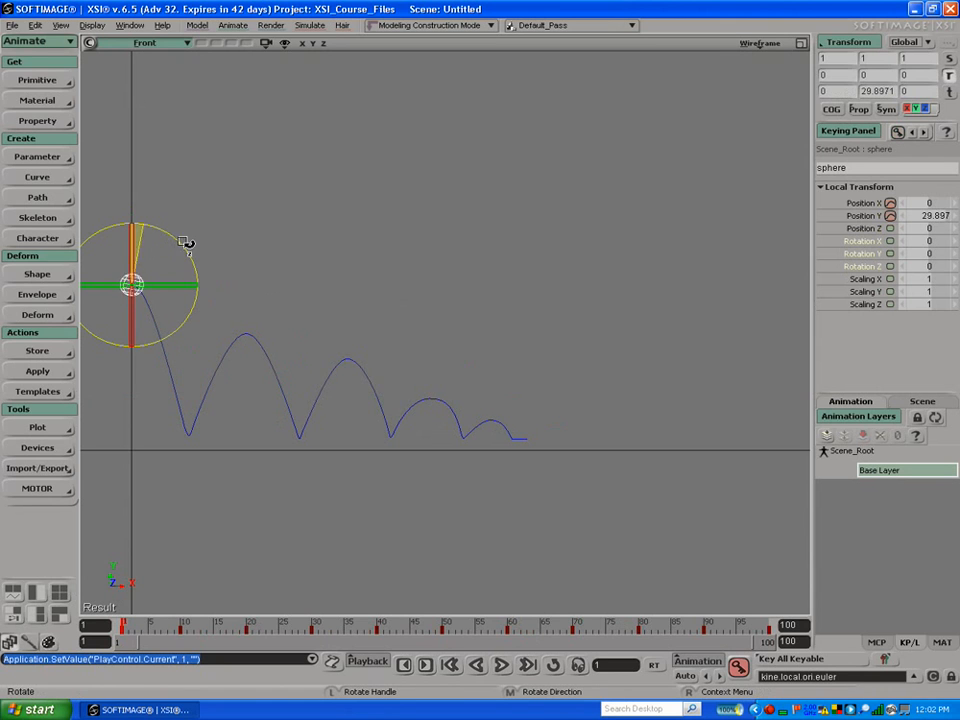
drag(196, 303, 231, 216)
key(ctrl+z)
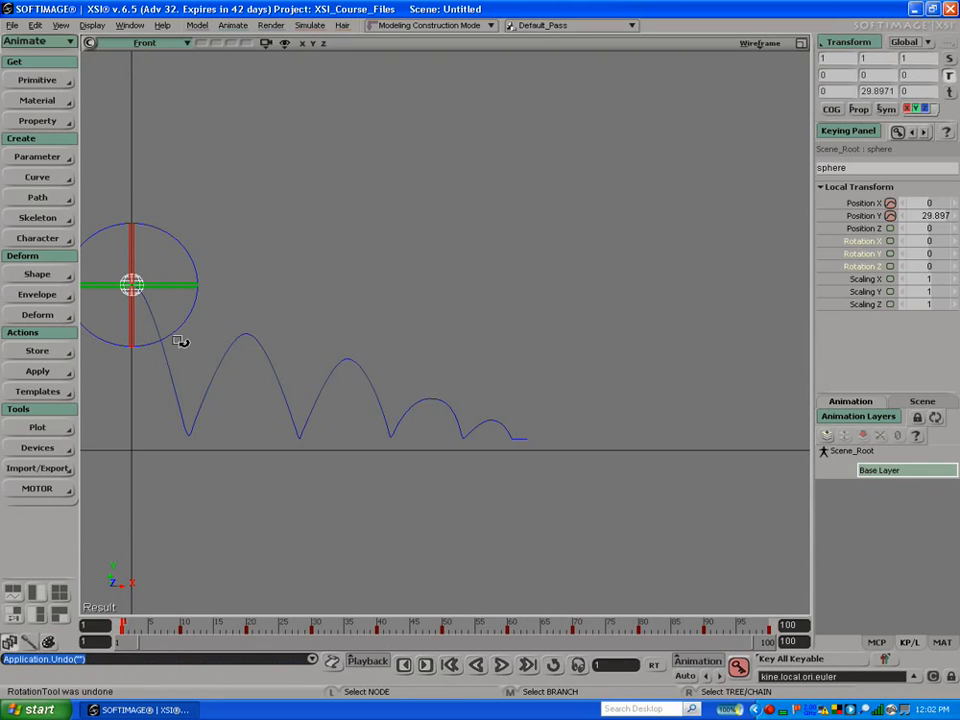
drag(184, 249, 188, 316)
key(ctrl+z)
key(v)
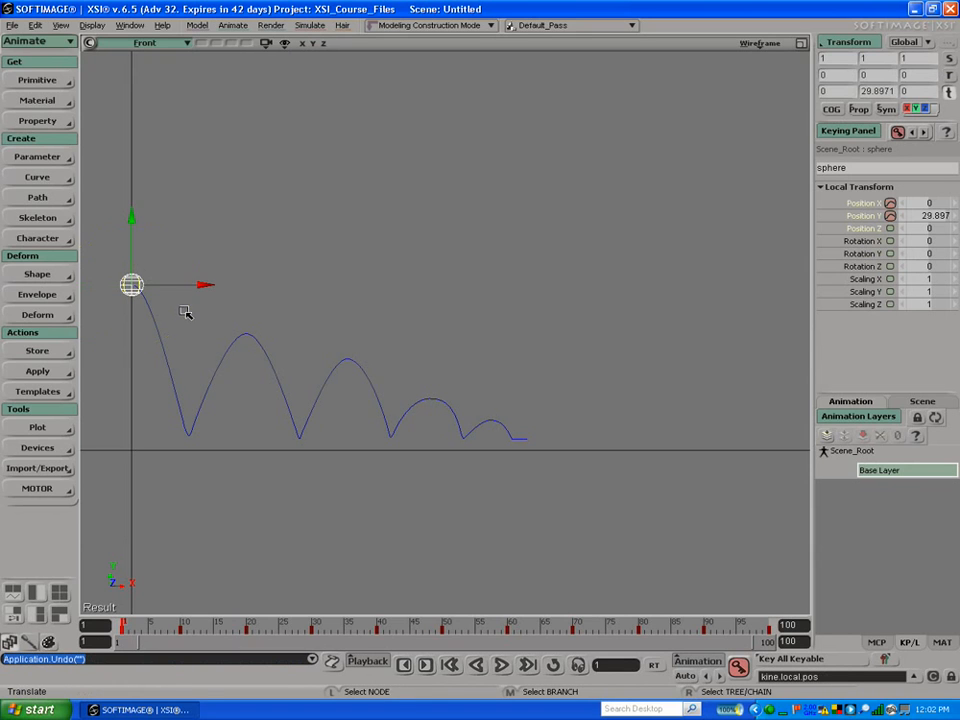
drag(208, 288, 321, 289)
key(ctrl+z)
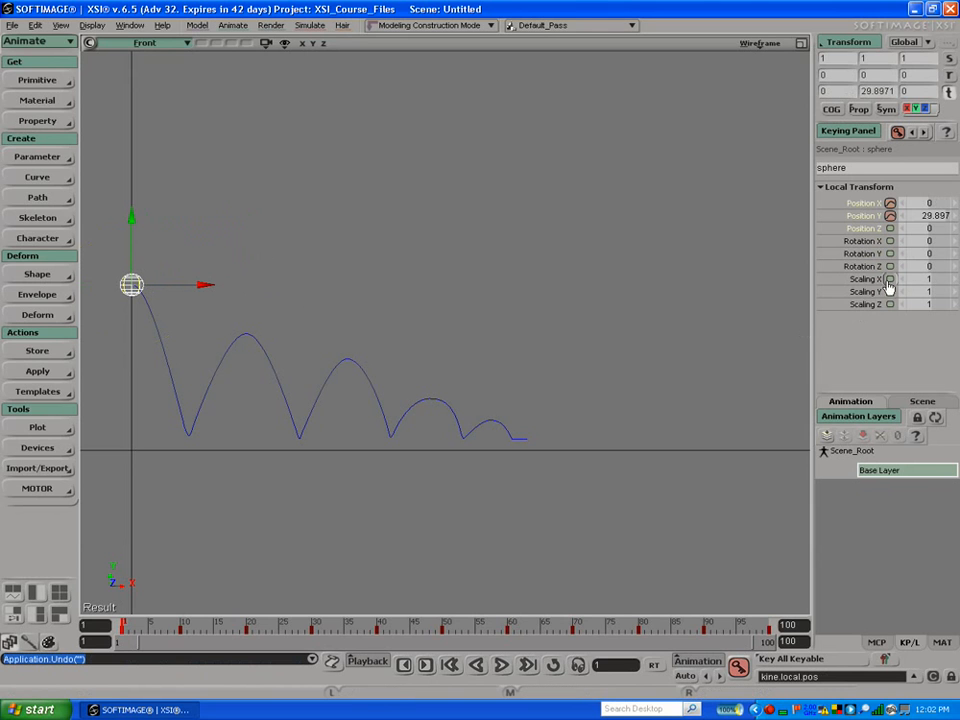
Step: Start an expression on the sphere's Rotation Z and place the Expression Editor clear of the sphere
click(866, 267)
right_click(866, 270)
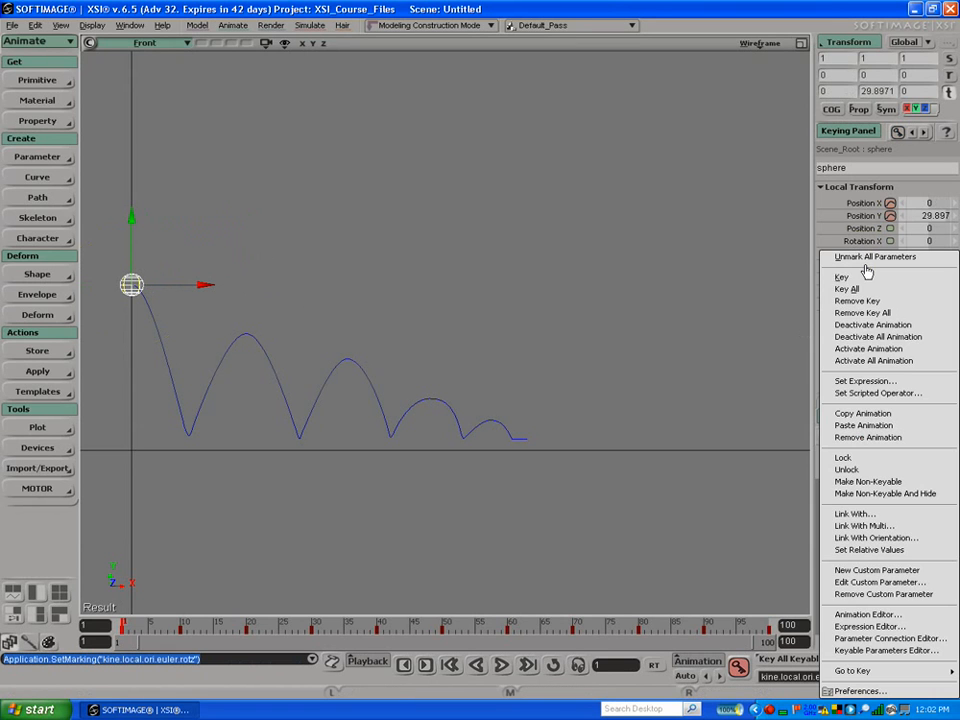
click(855, 384)
drag(360, 121, 618, 367)
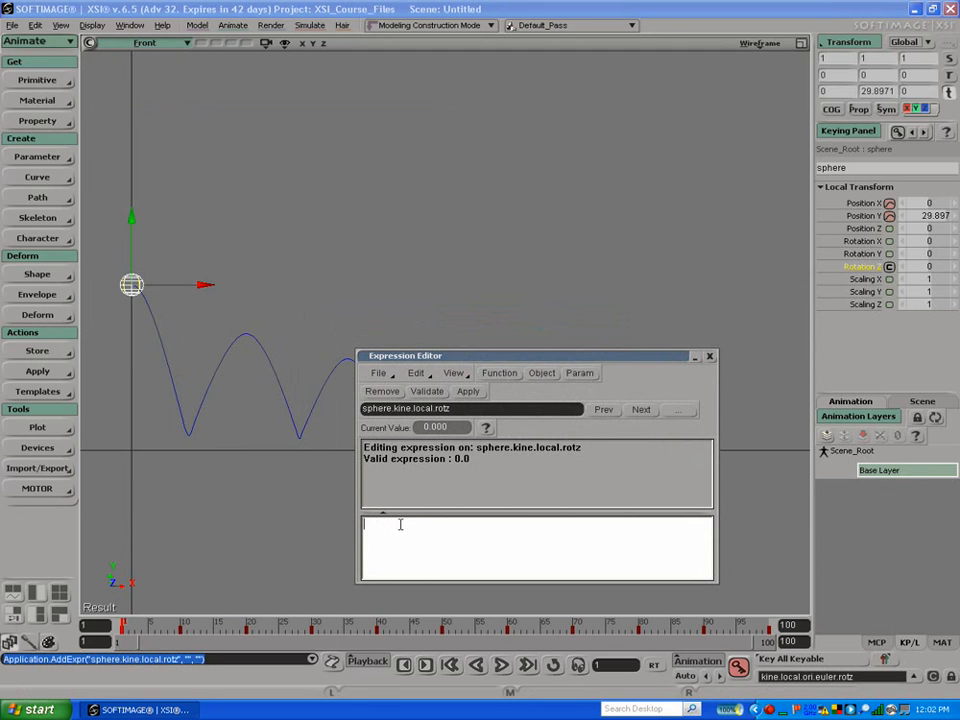
Step: Insert sphere.kine.local.posx into the Rotation Z expression by picking the object and its parameters
click(542, 373)
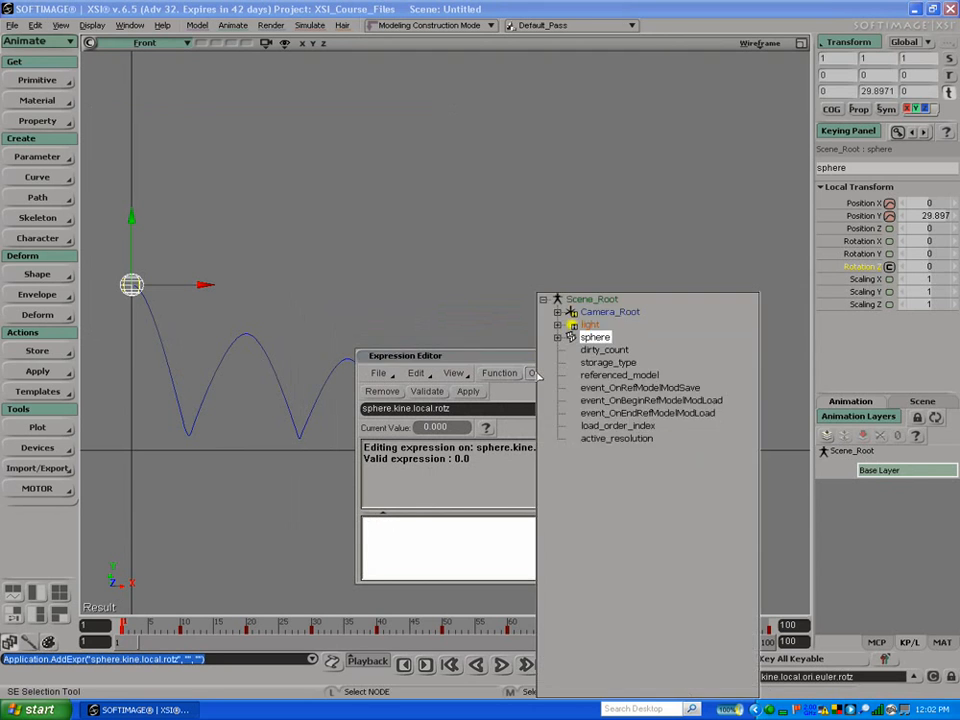
click(594, 338)
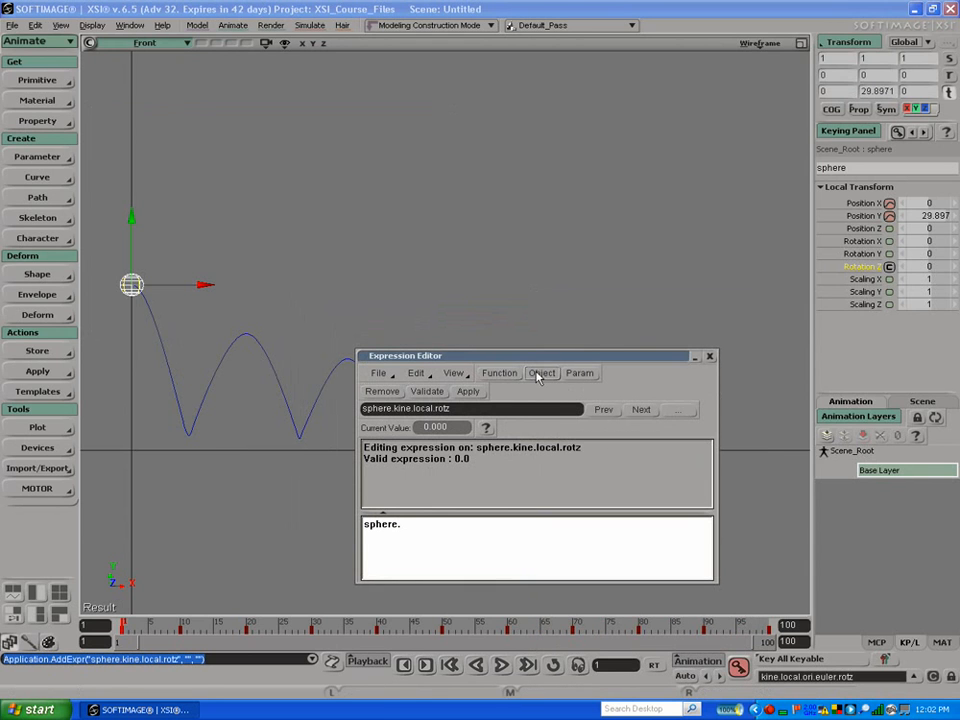
click(579, 373)
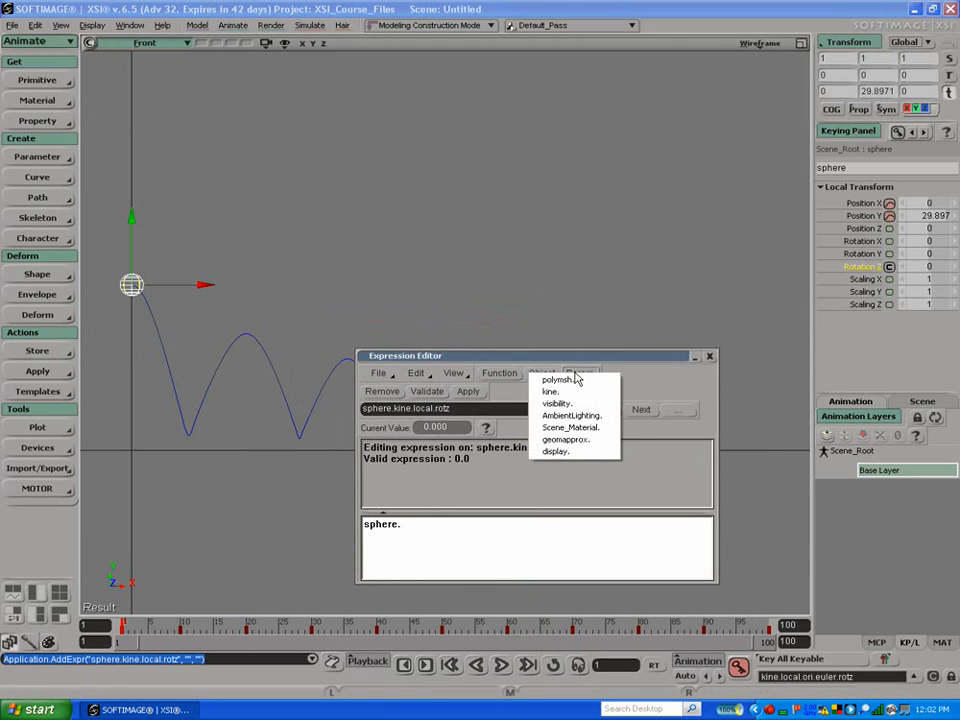
click(558, 391)
click(576, 374)
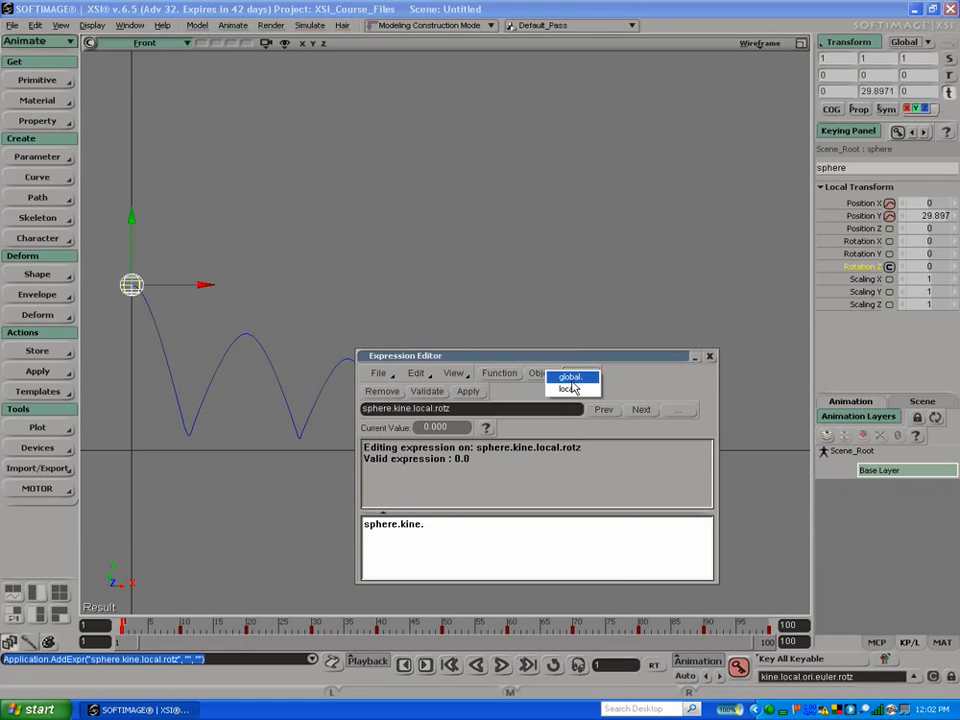
click(568, 388)
click(579, 374)
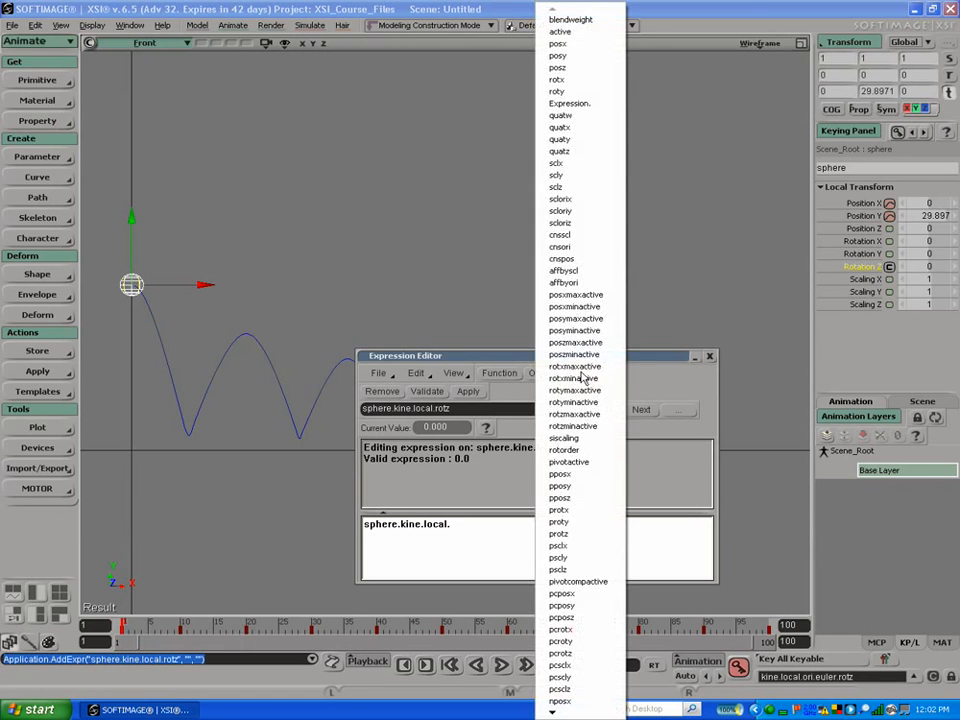
click(571, 50)
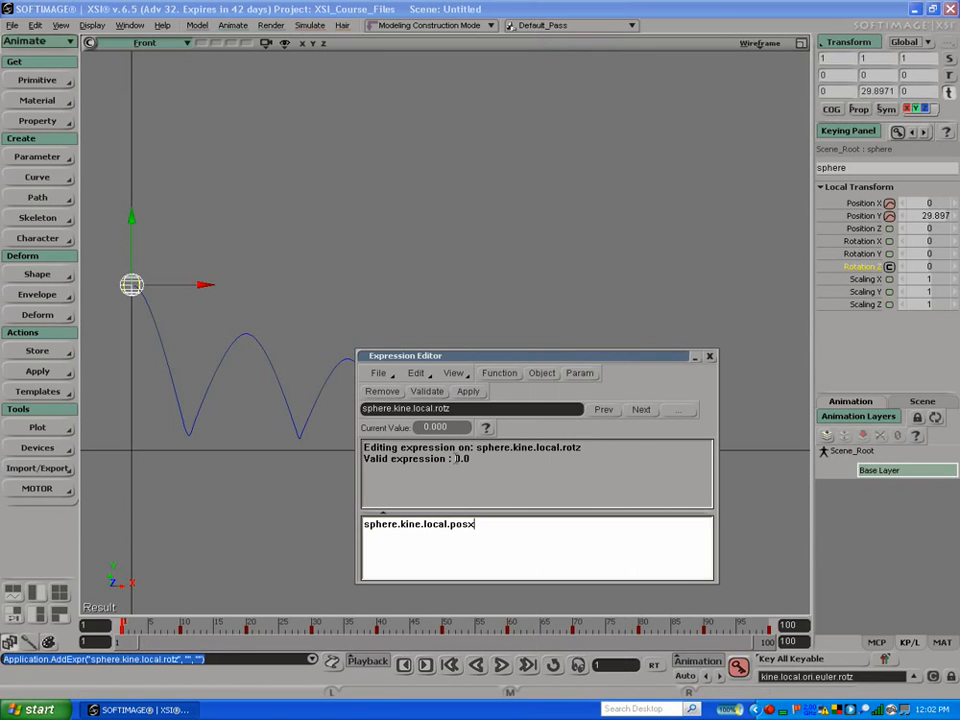
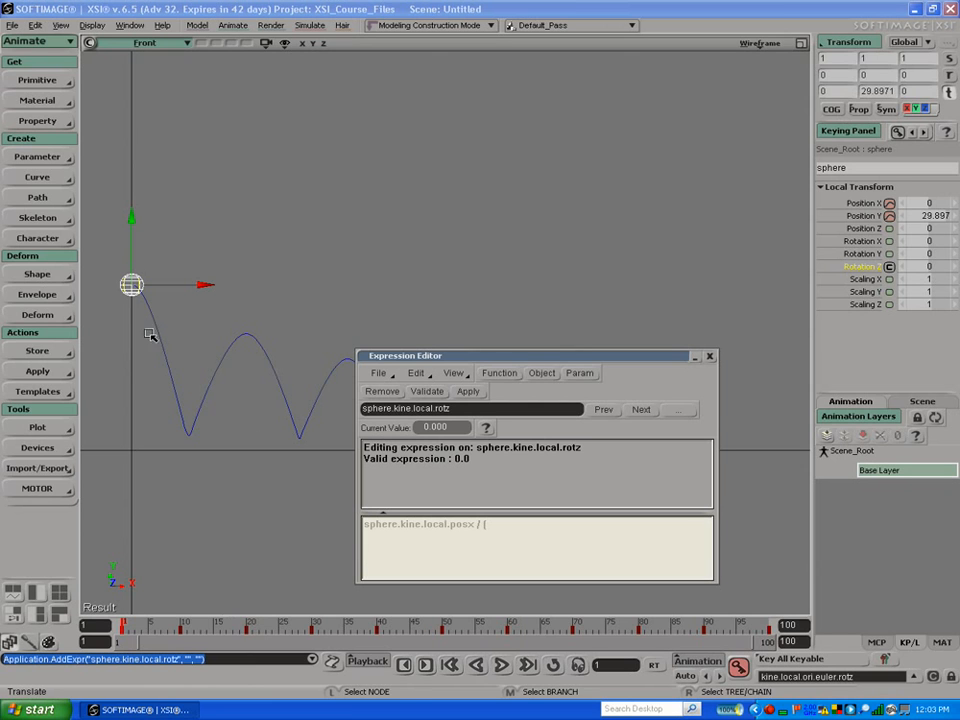
Step: Extend the Rotation Z expression to read sphere.kine.local.posx / (PI * 4), using the built-in PI constant
key(f)
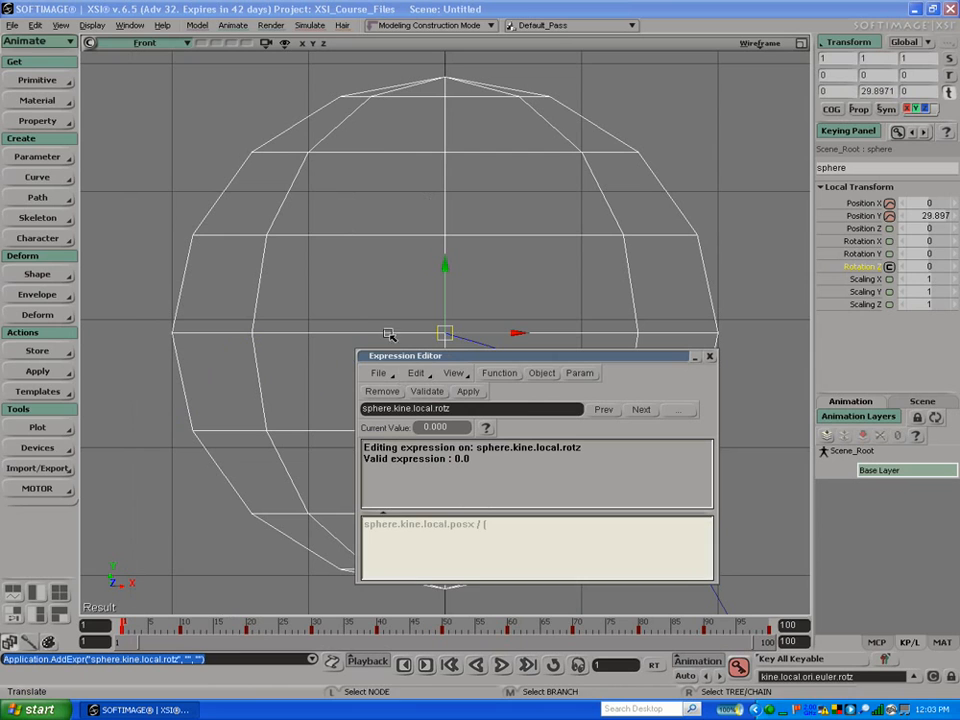
text(3.14)
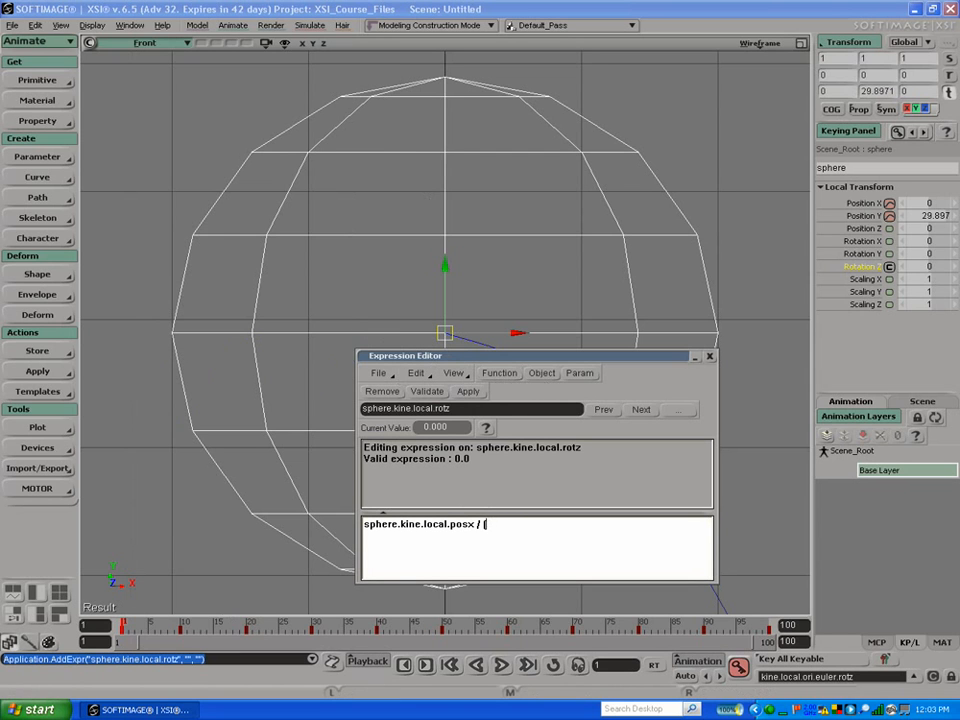
click(497, 373)
mouse_move(506, 383)
click(560, 409)
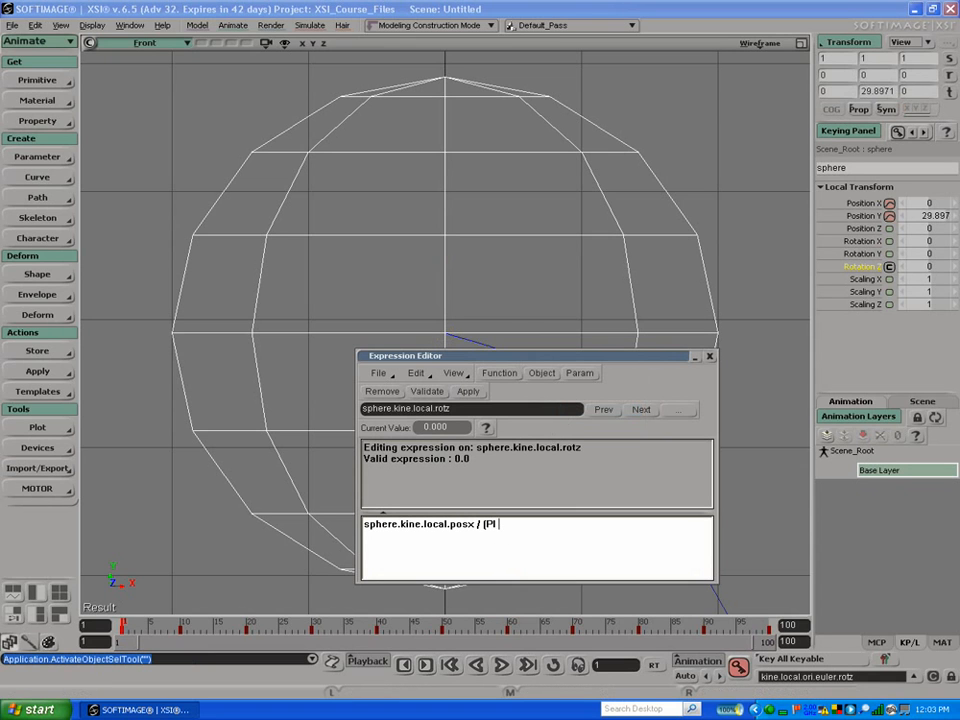
text(* )
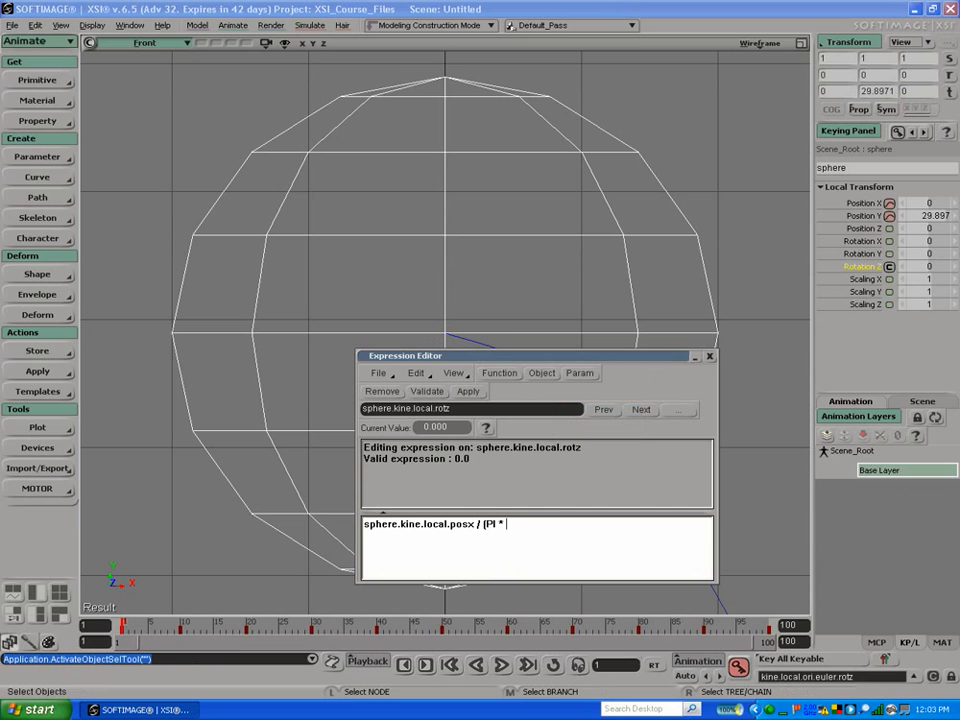
text(4))
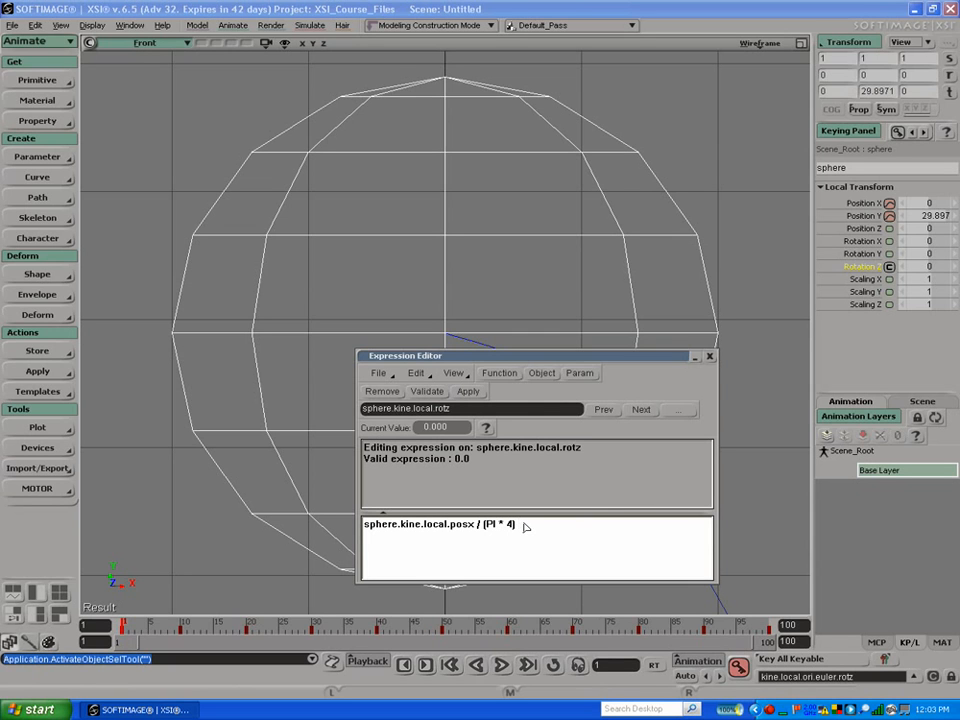
Step: Complete the Rotation Z expression as sphere.kine.local.posx / (PI * 4) * -360, validate and apply it, and close the Expression Editor
text(*)
click(442, 393)
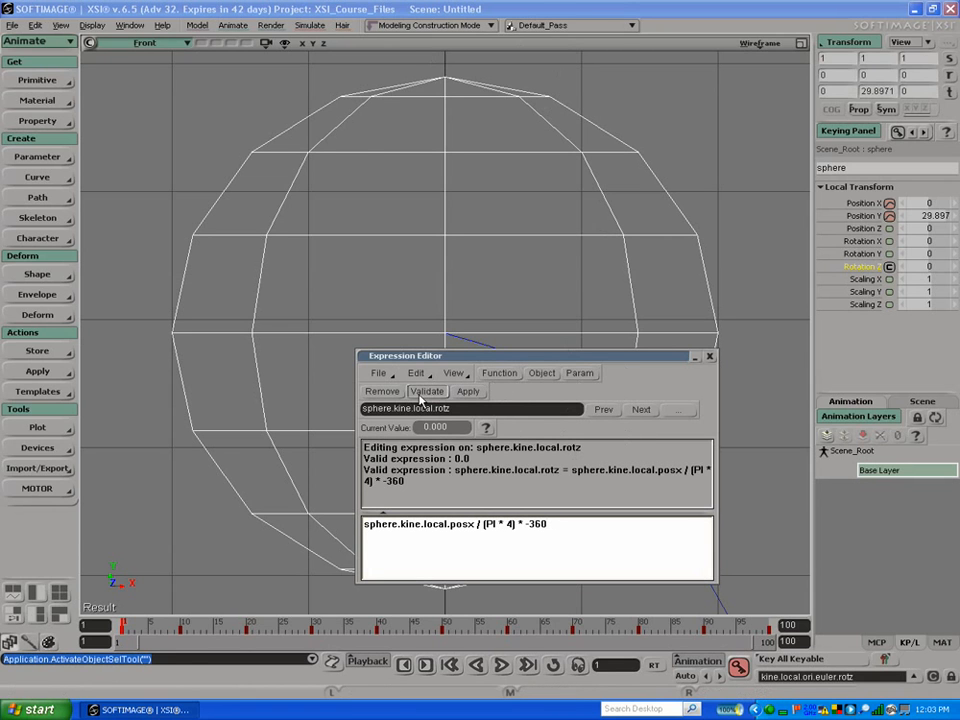
click(468, 391)
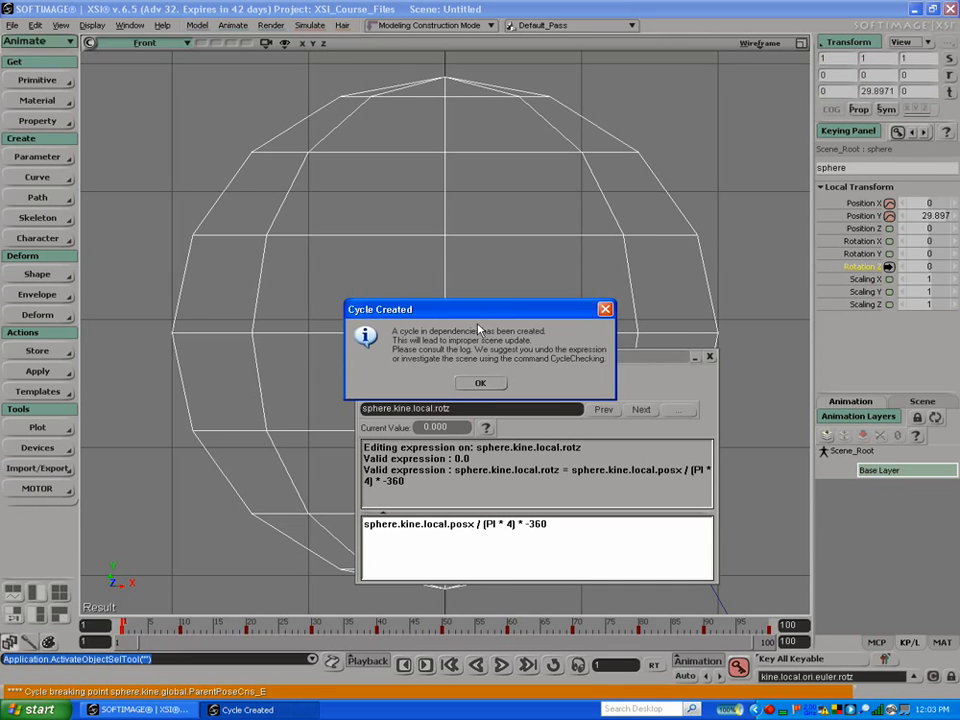
drag(501, 312, 417, 260)
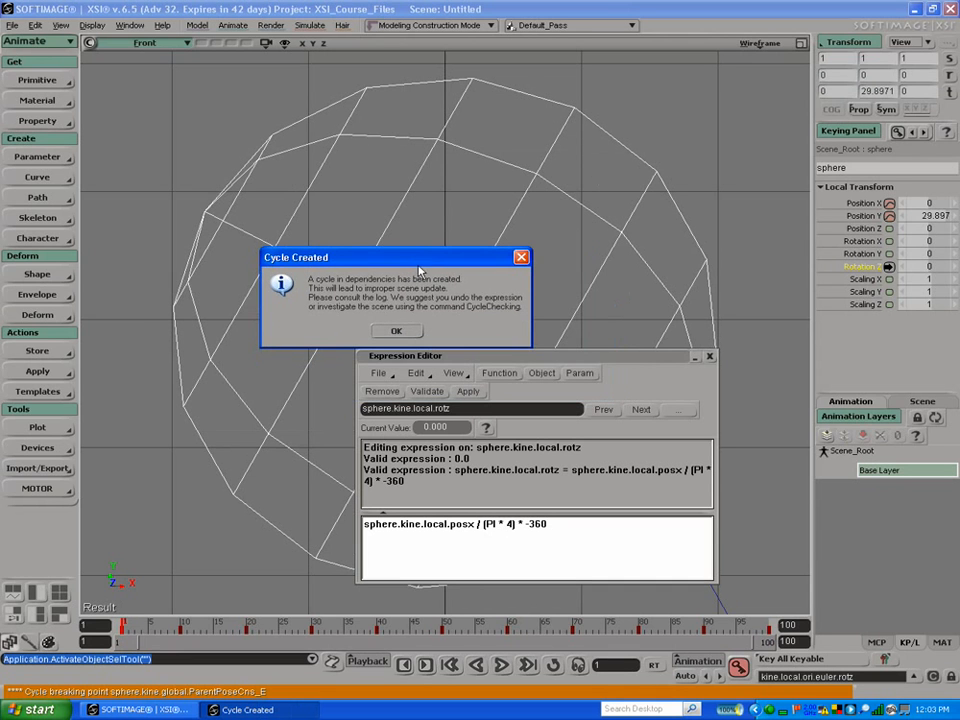
click(398, 334)
drag(473, 358, 256, 119)
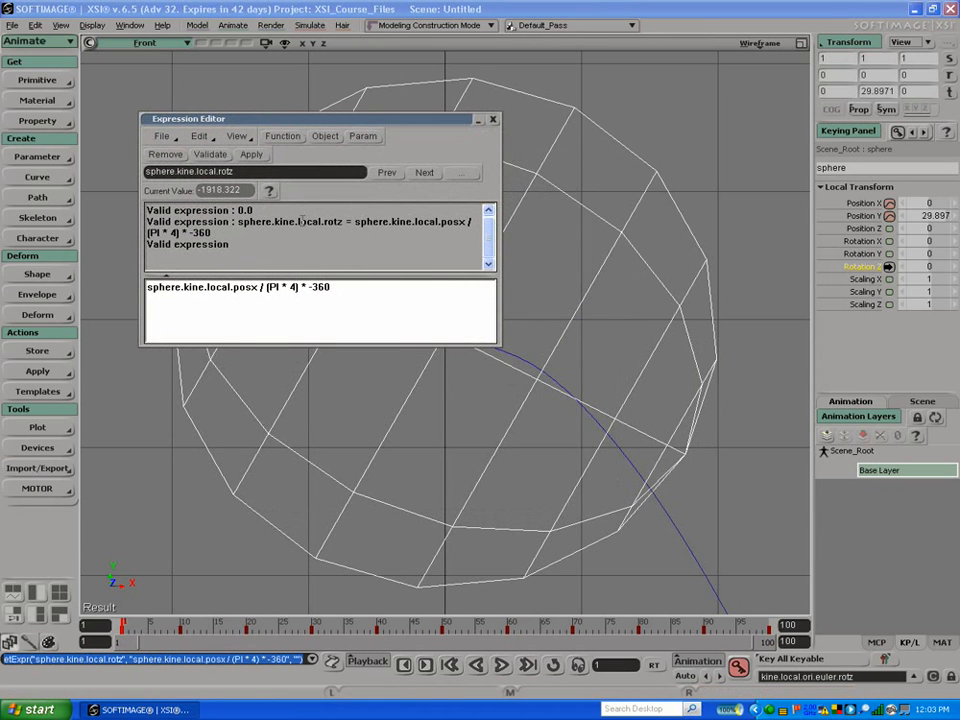
click(492, 120)
Step: Check the sphere's rolling along its path by scrubbing to frame 96 and nudging the sphere along X
drag(160, 625, 184, 625)
alt+right_drag(249, 495, 311, 339)
alt+middle_drag(311, 339, 197, 401)
drag(184, 625, 745, 622)
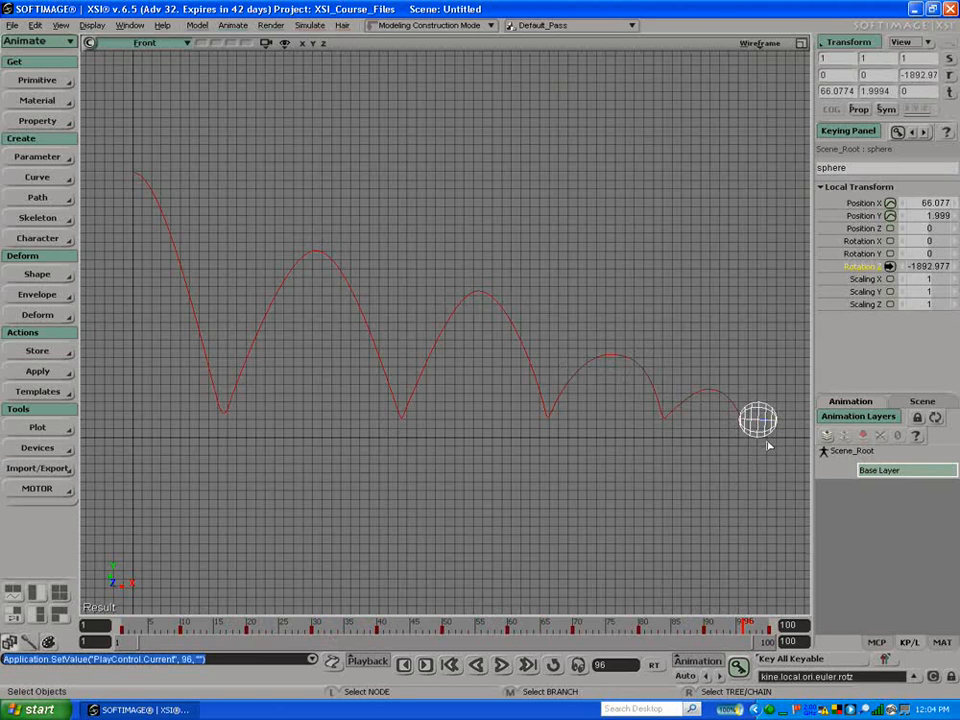
key(v)
mouse_move(797, 420)
mouse_down()
mouse_move(664, 422)
mouse_move(816, 437)
mouse_move(797, 430)
mouse_up()
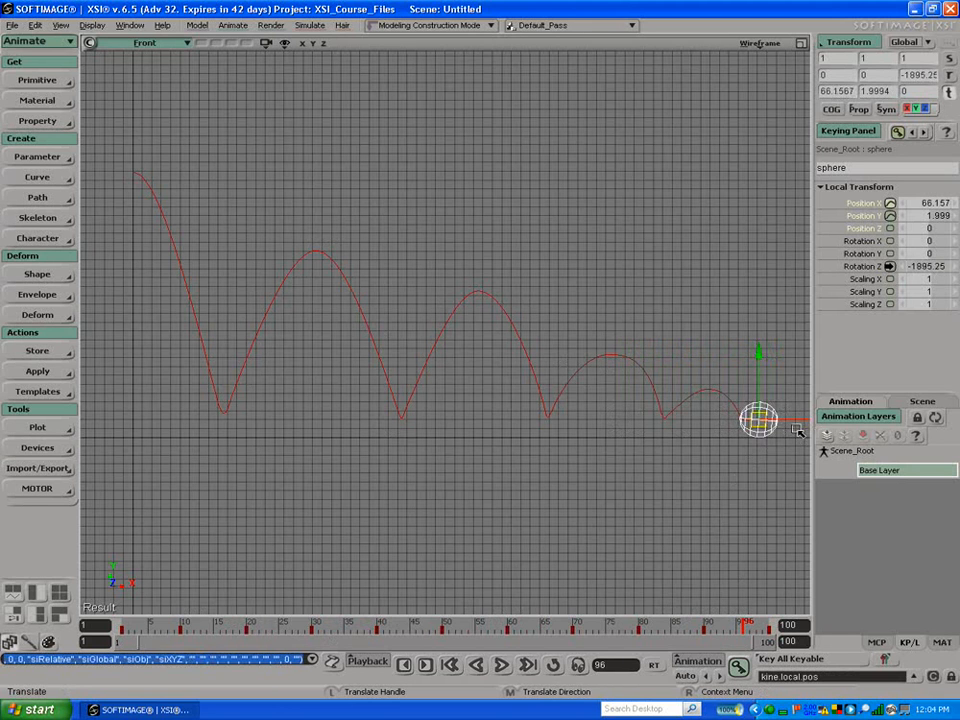
Step: Review the expression applied to the sphere's Rotation Z in the Expression Editor and close it
right_click(857, 268)
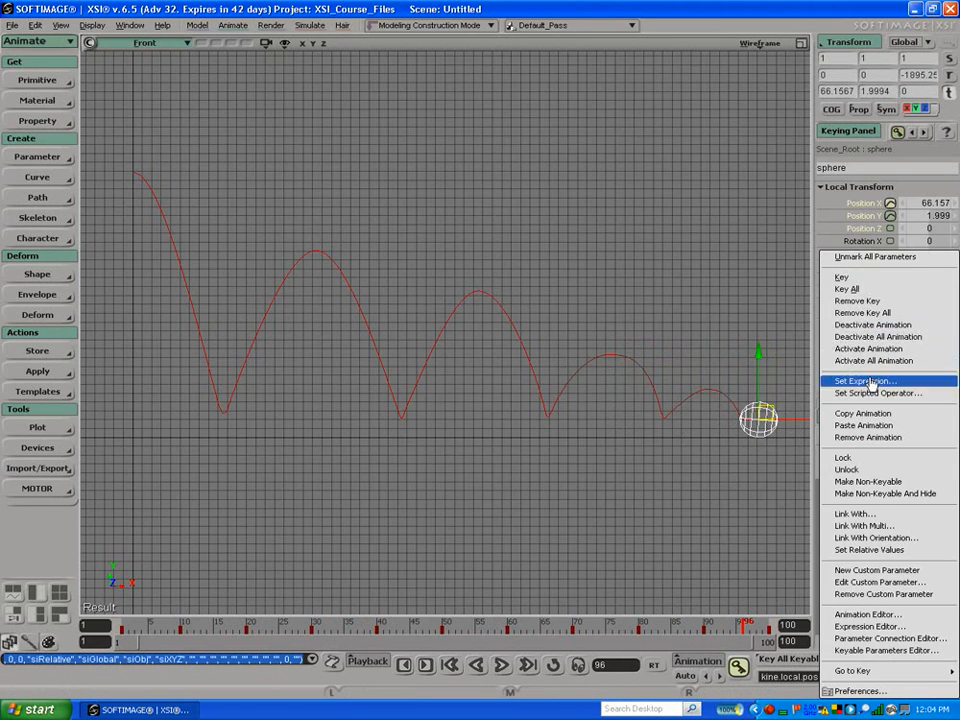
click(699, 286)
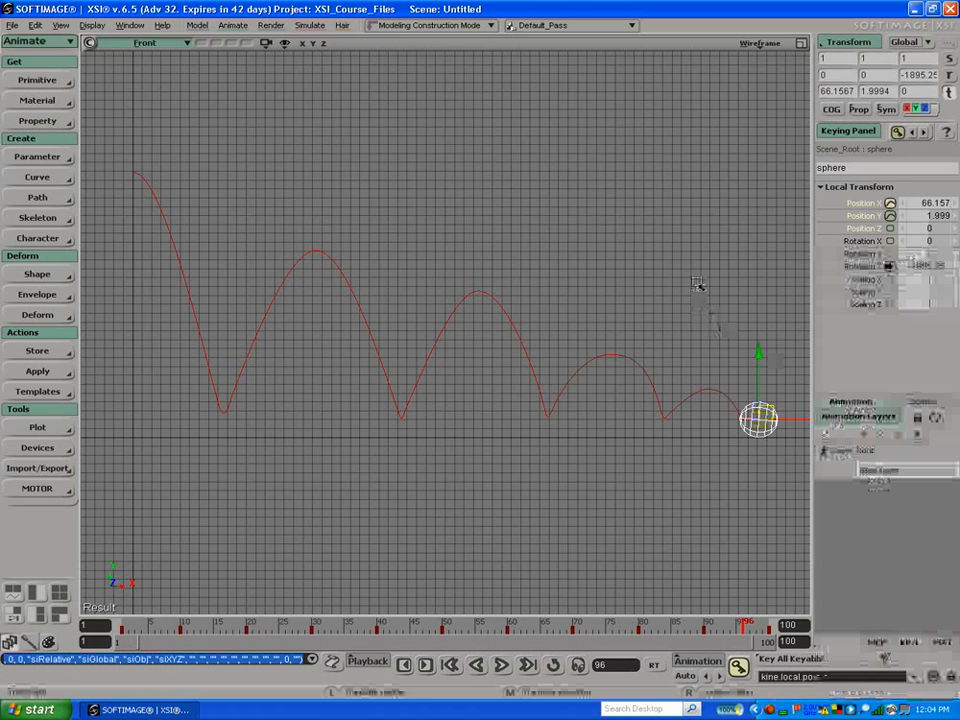
click(853, 267)
right_click(853, 266)
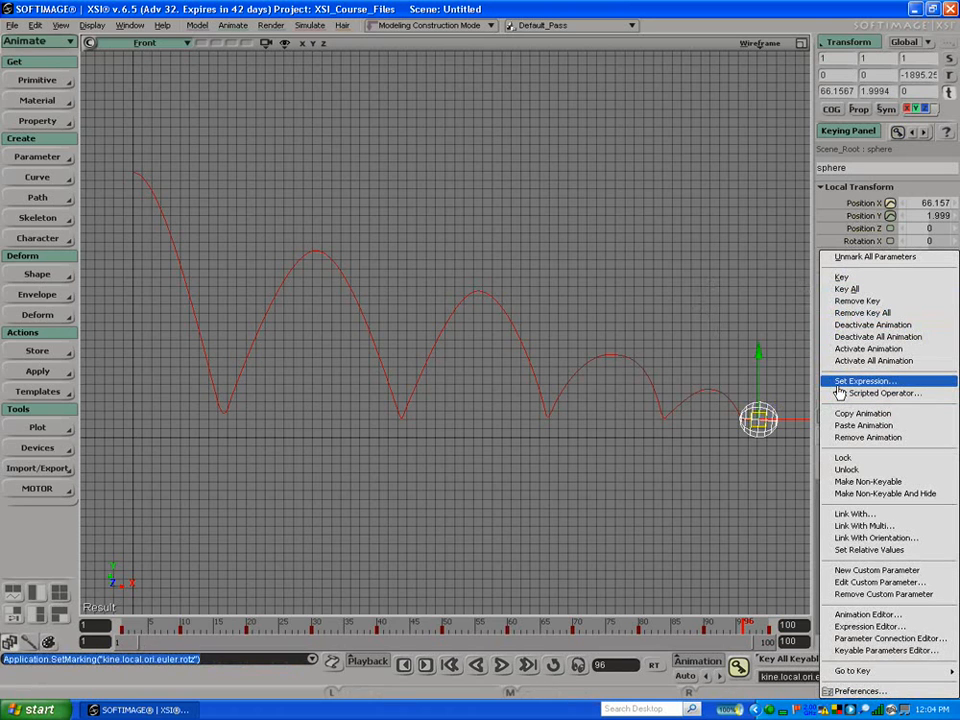
click(839, 386)
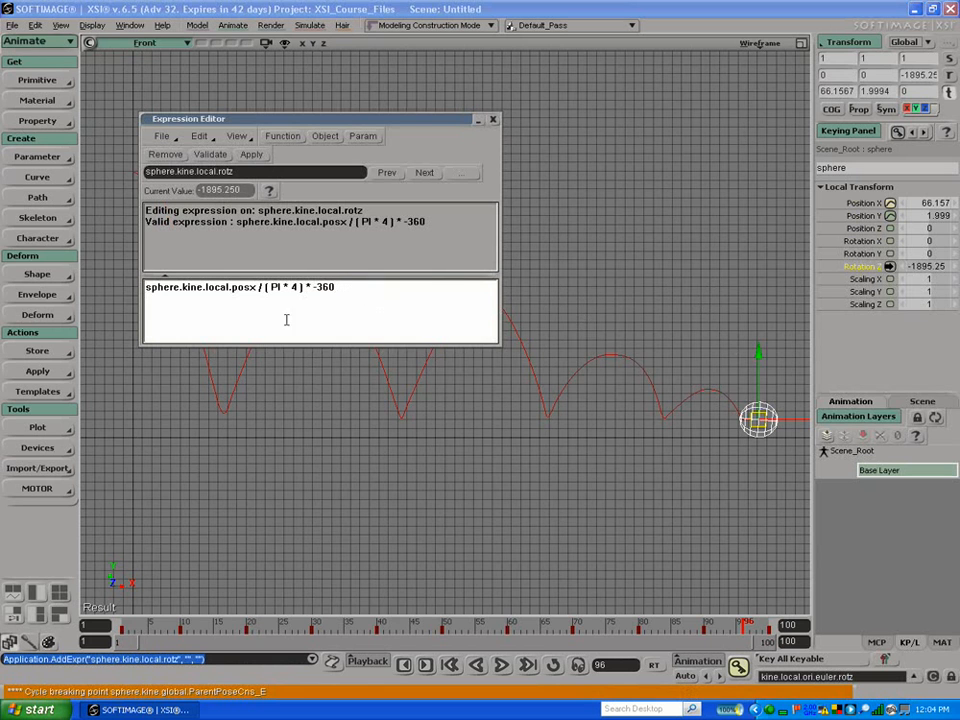
click(492, 119)
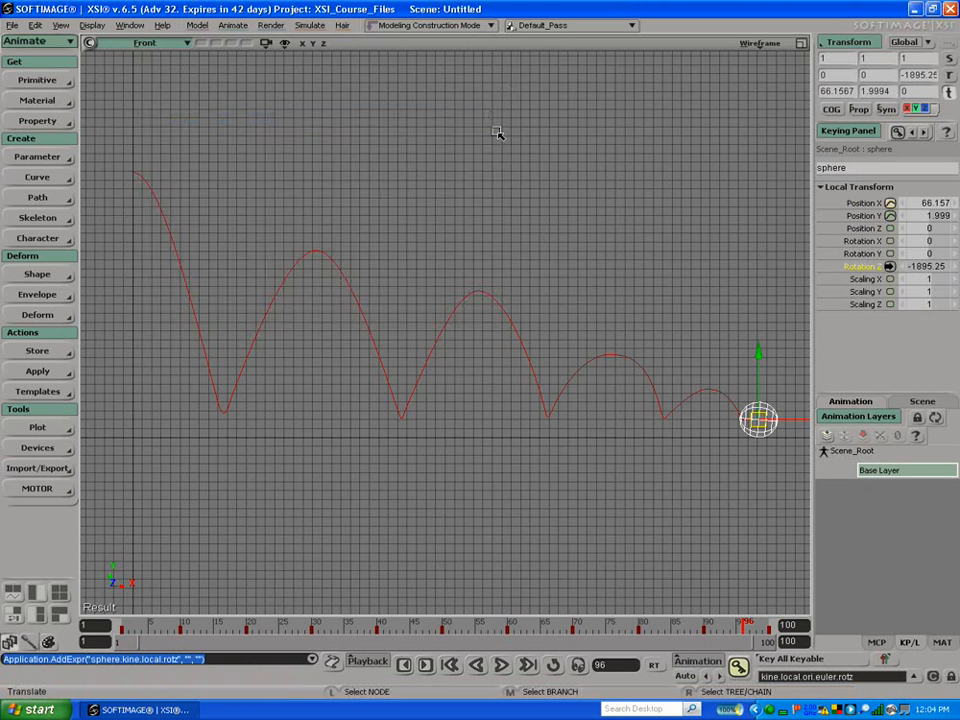
Step: Compare the sphere's motion with its Rotation Z expression deactivated and reactivated, scrubbing to frame 59 and on to frame 100
key(ctrl+k)
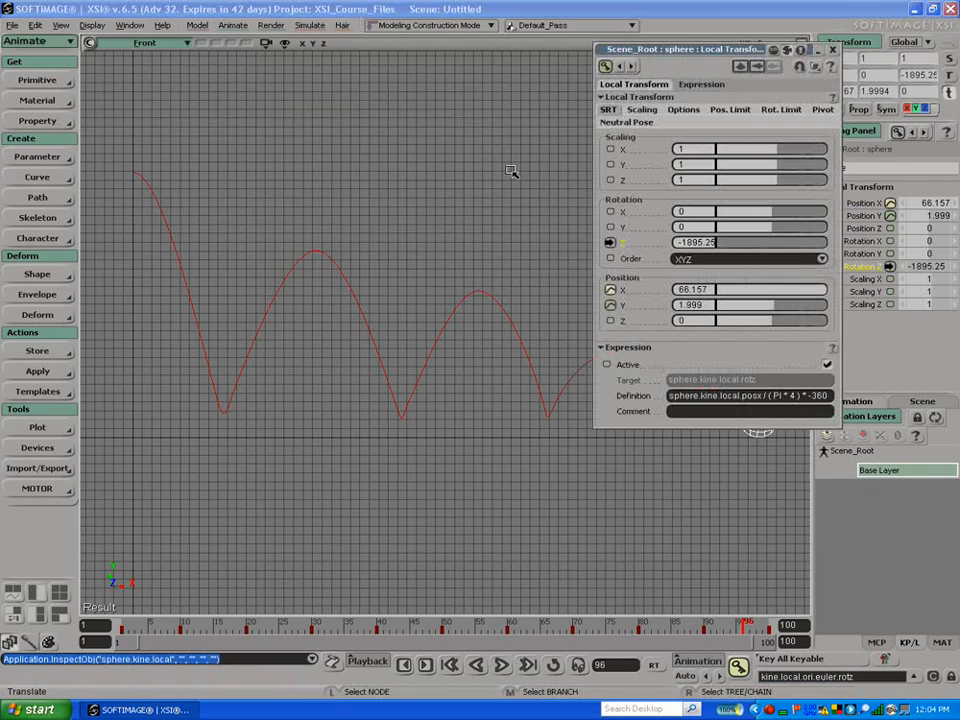
drag(681, 48, 318, 75)
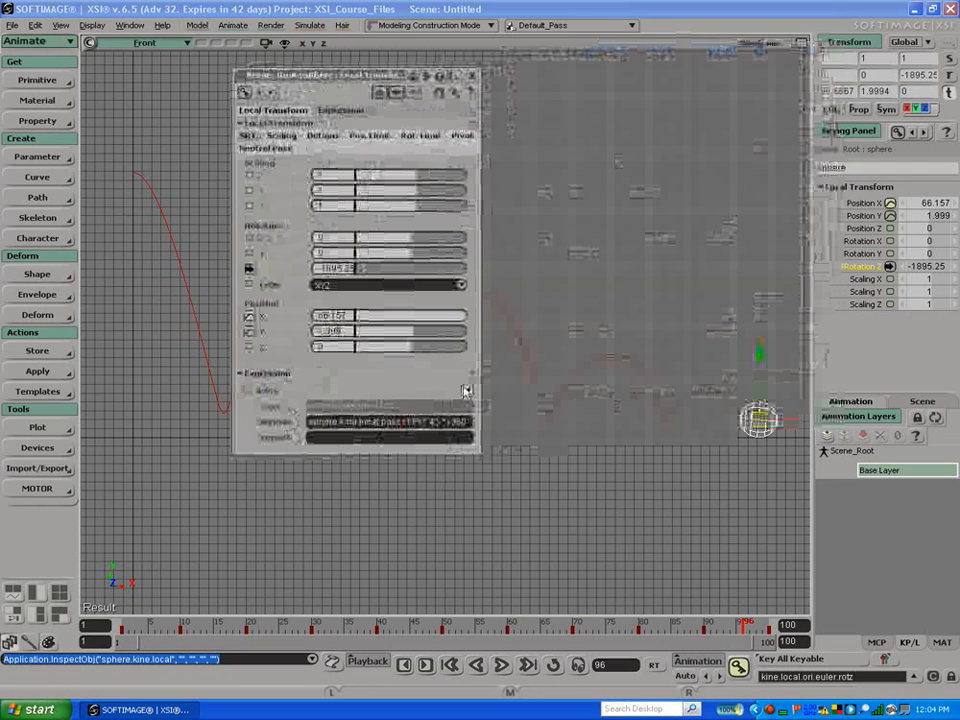
click(466, 390)
drag(455, 624, 505, 624)
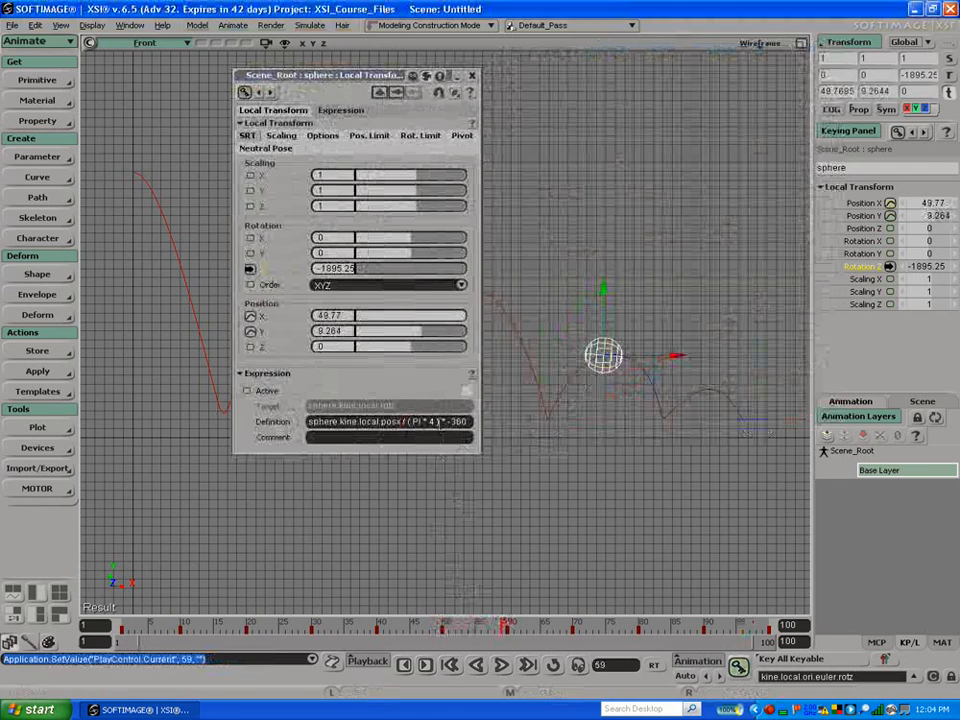
click(466, 390)
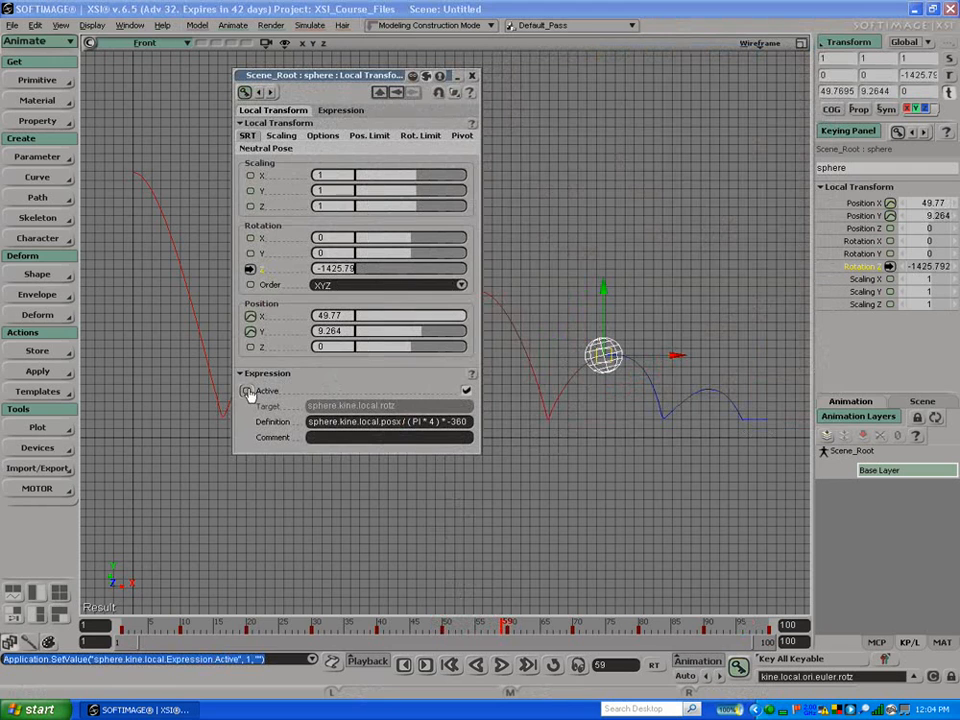
click(472, 75)
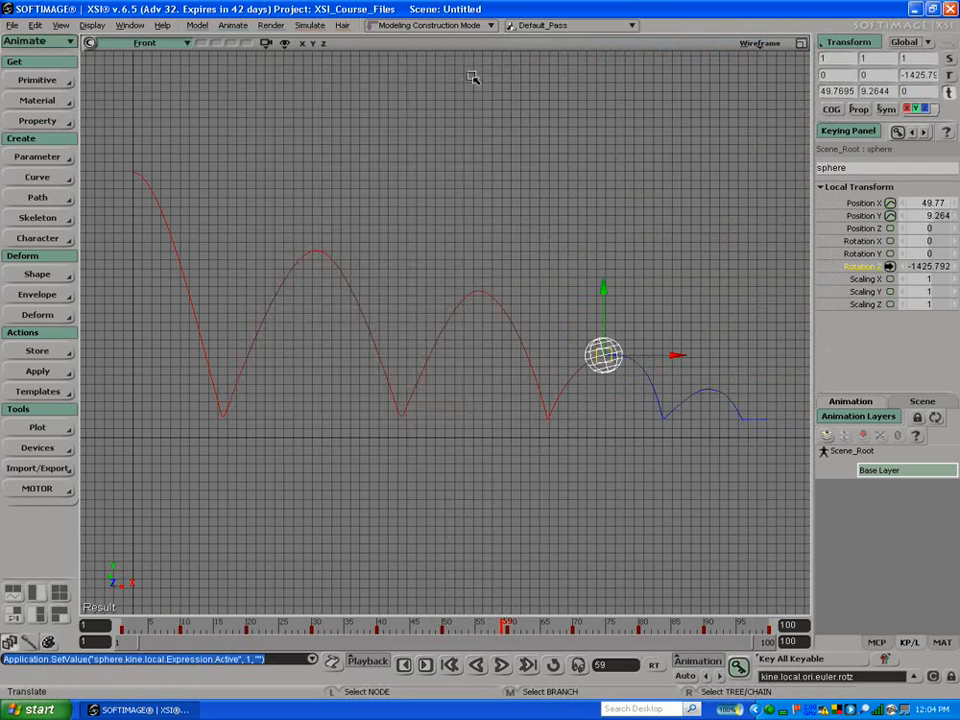
drag(396, 639, 803, 712)
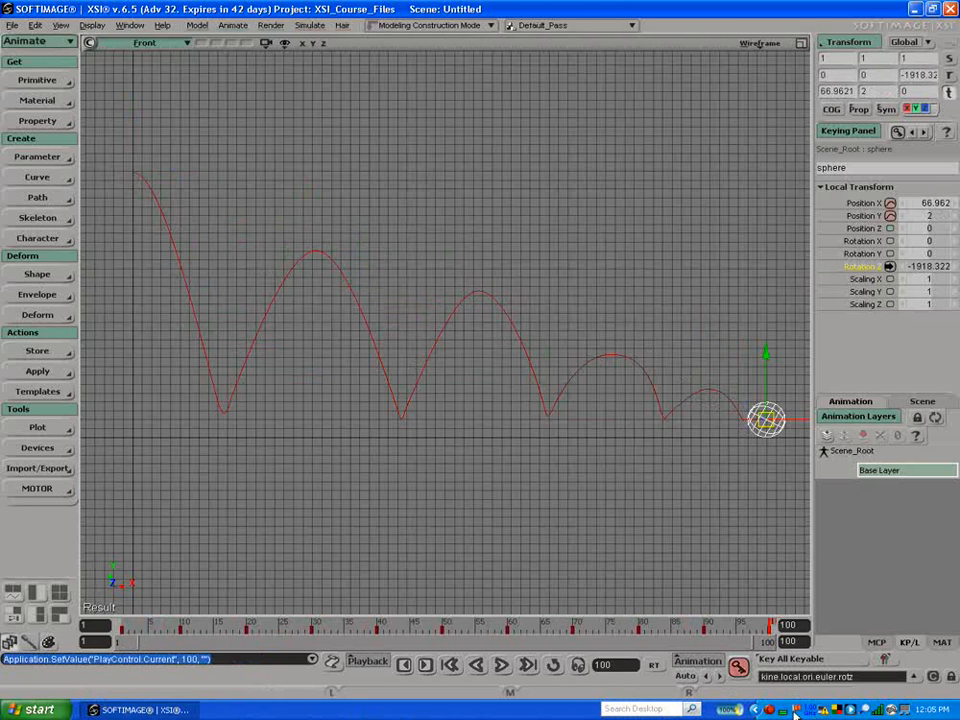
right_click(773, 711)
click(742, 639)
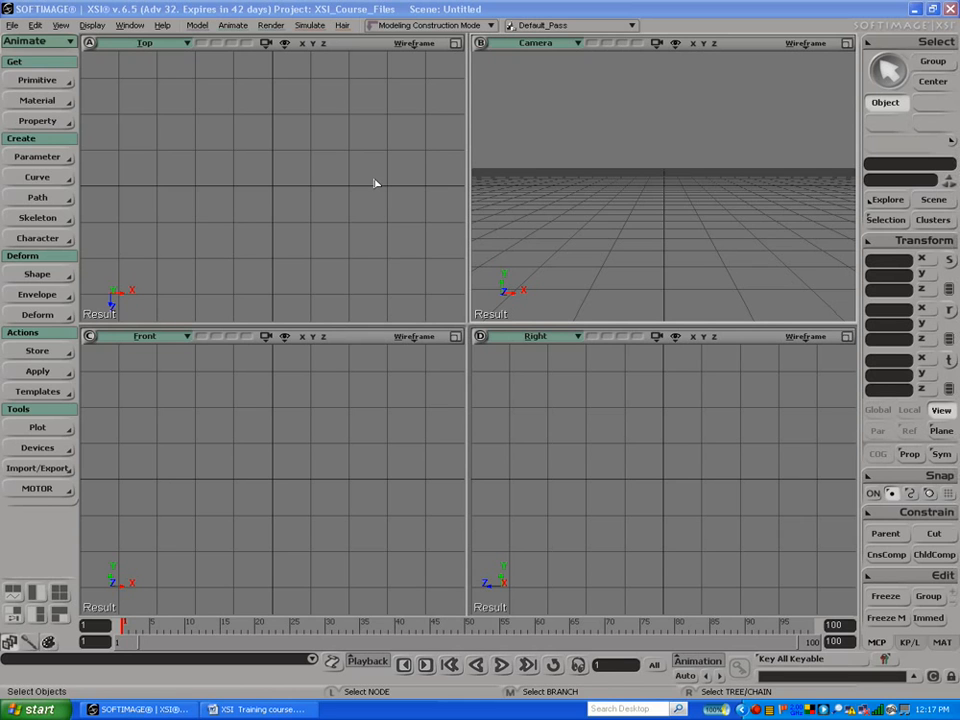
Step: Create a polygon mesh cone at the centre of the empty scene
click(22, 84)
mouse_move(115, 106)
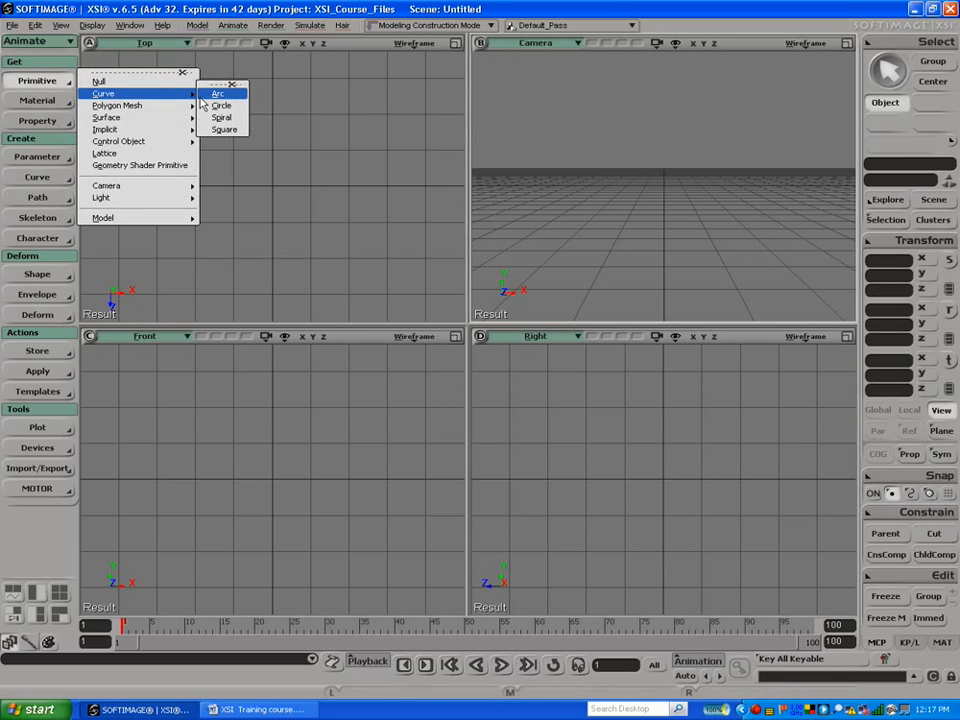
mouse_move(167, 107)
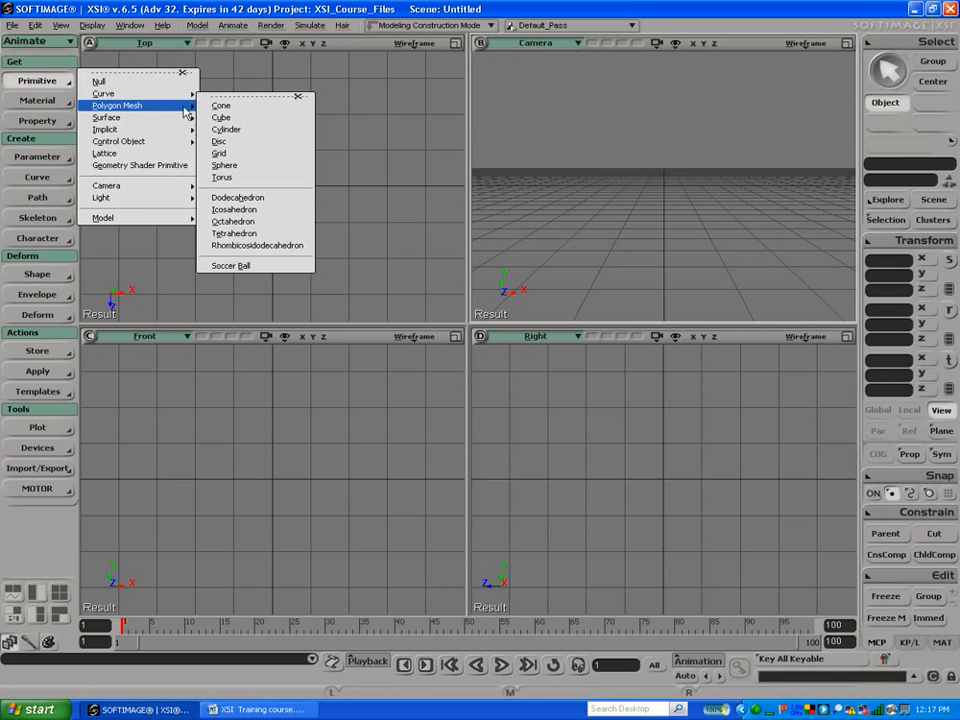
click(204, 106)
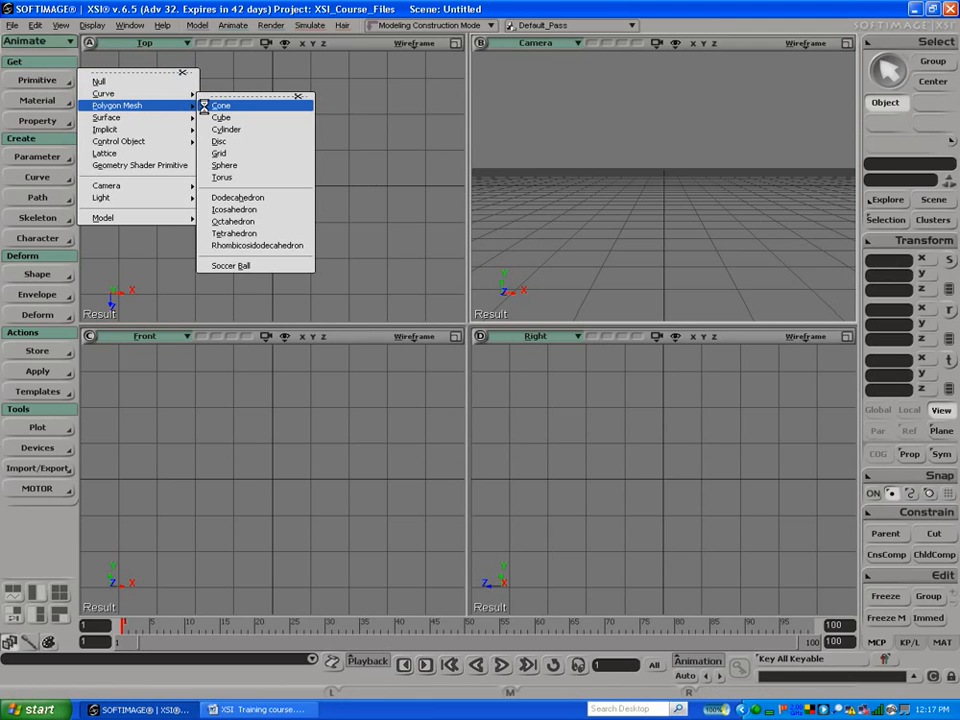
Step: Add a polygon mesh cube at the scene centre and set its length to 3
click(49, 81)
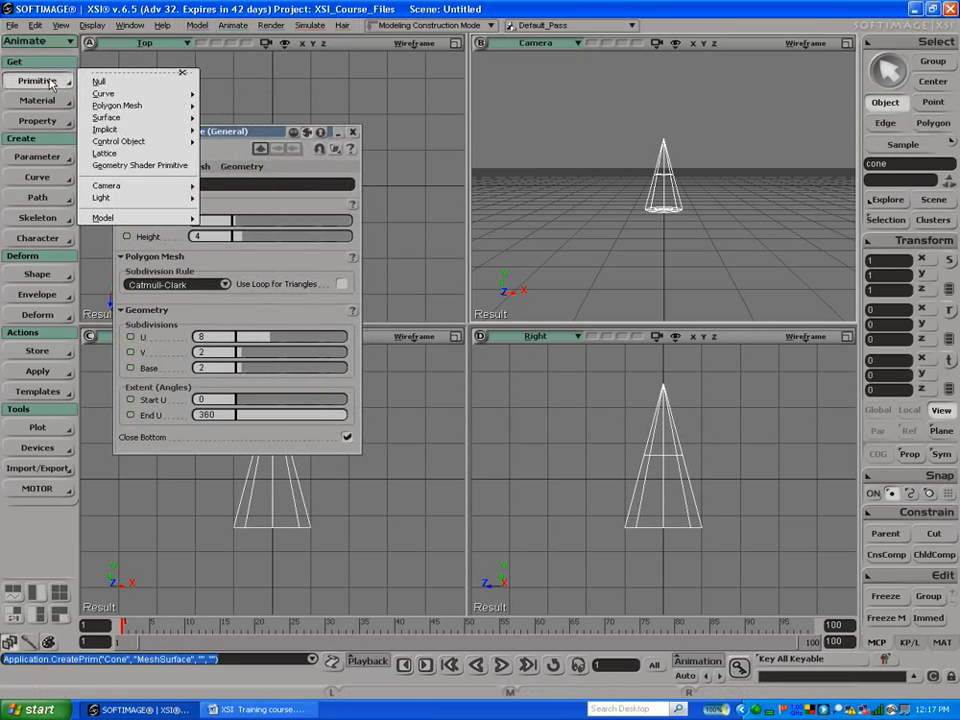
mouse_move(150, 105)
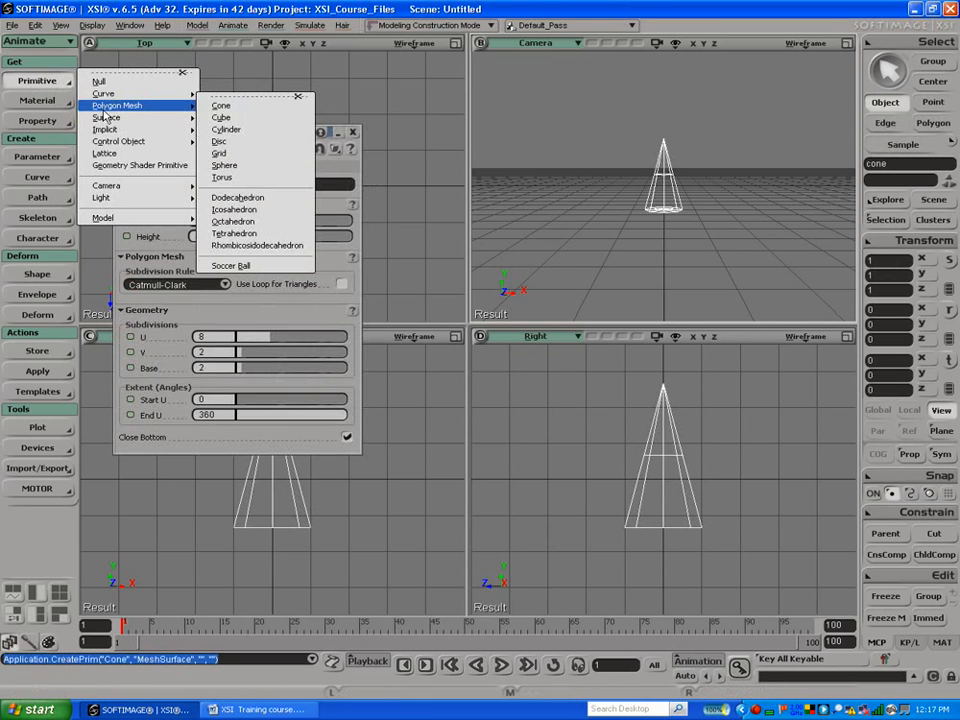
click(257, 118)
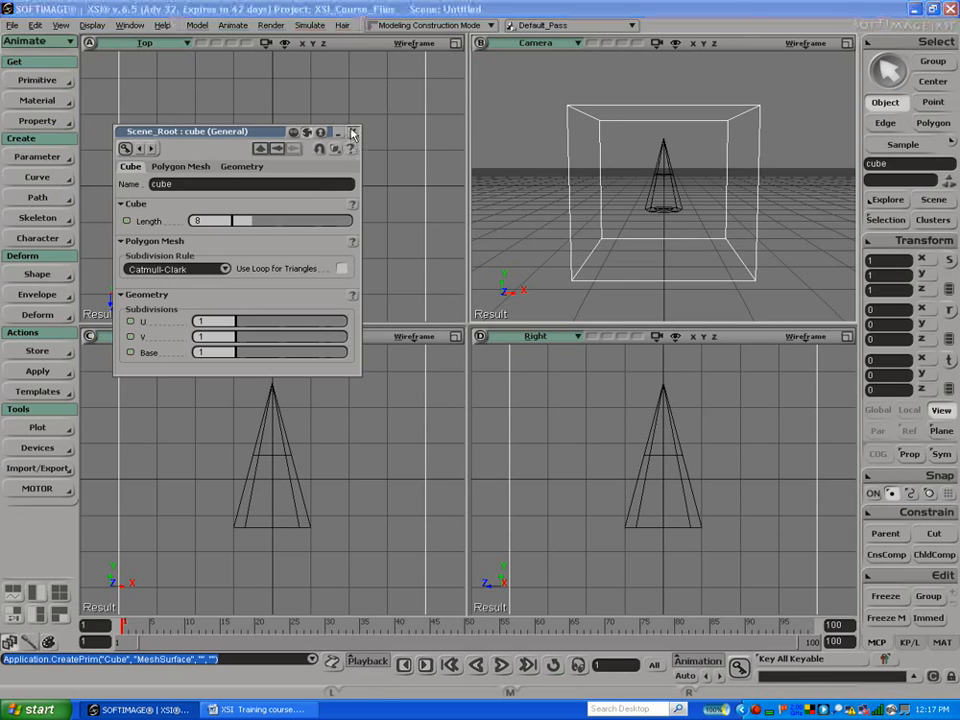
click(352, 133)
key(s)
middle_drag(347, 549, 135, 486)
key(Return)
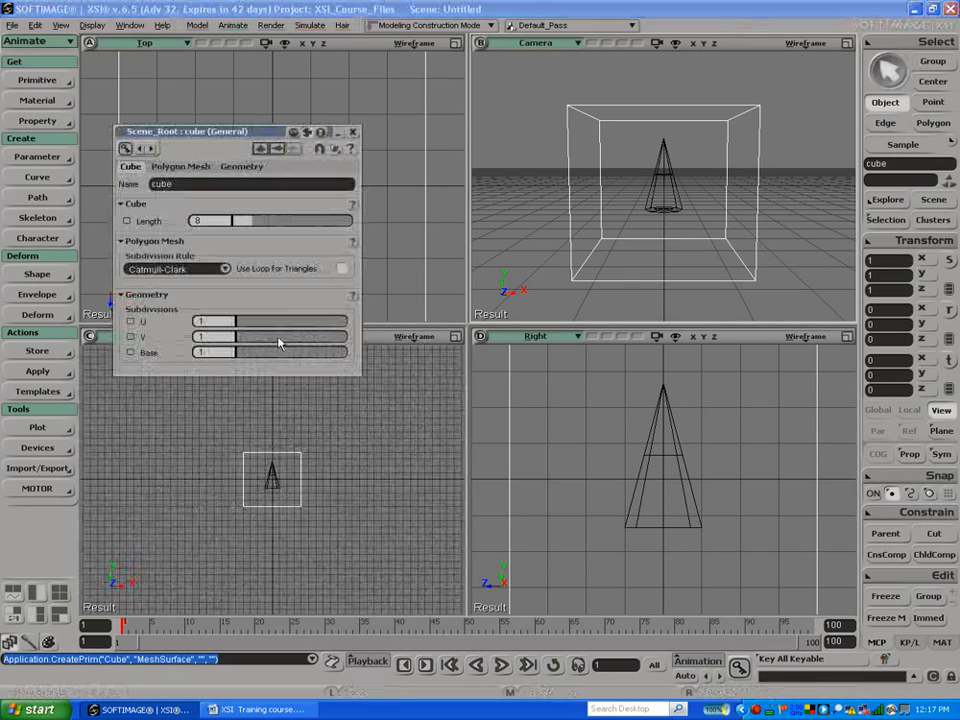
click(197, 220)
text(3)
key(Return)
click(352, 132)
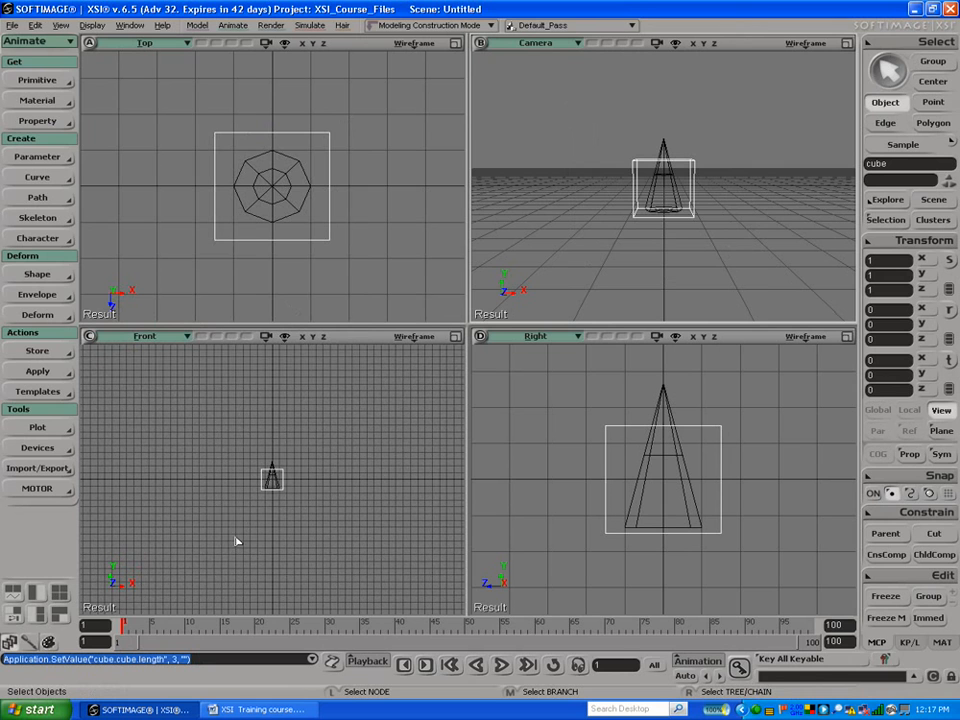
Step: Move the cube to about X -7.2, Y 8.2 in the Front view and place two copies, one above right of the cone and one below it
key(v)
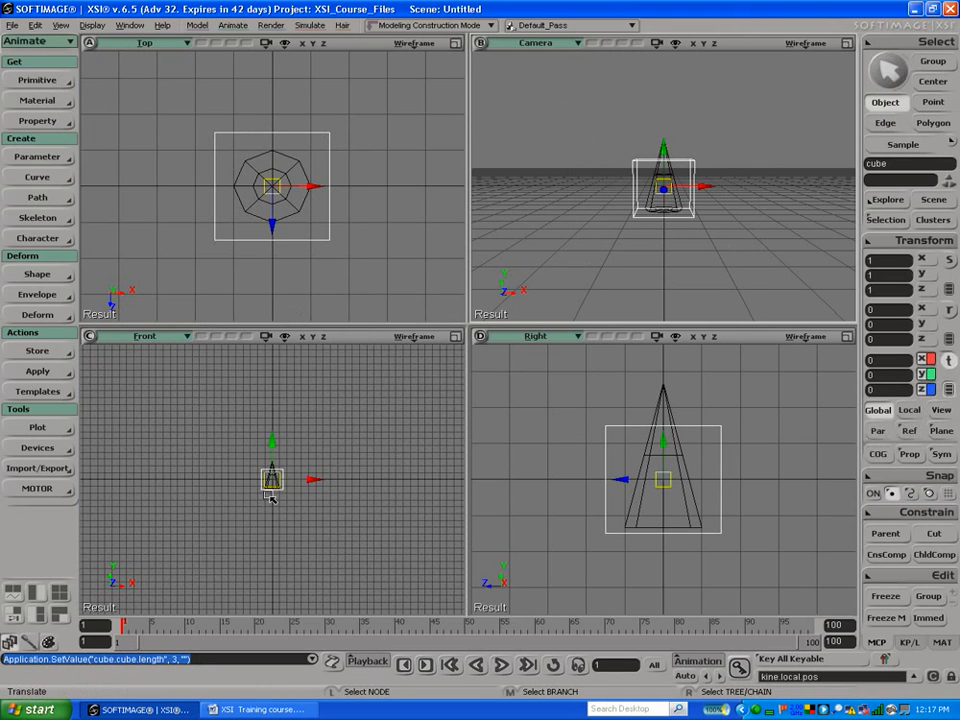
drag(271, 474, 218, 433)
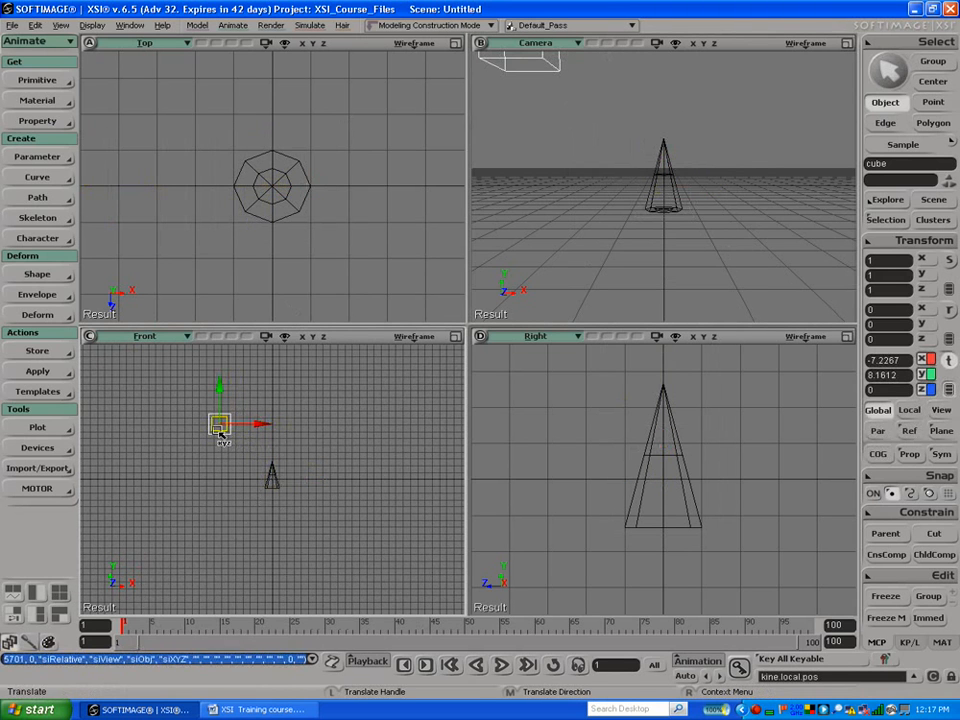
key(ctrl+d)
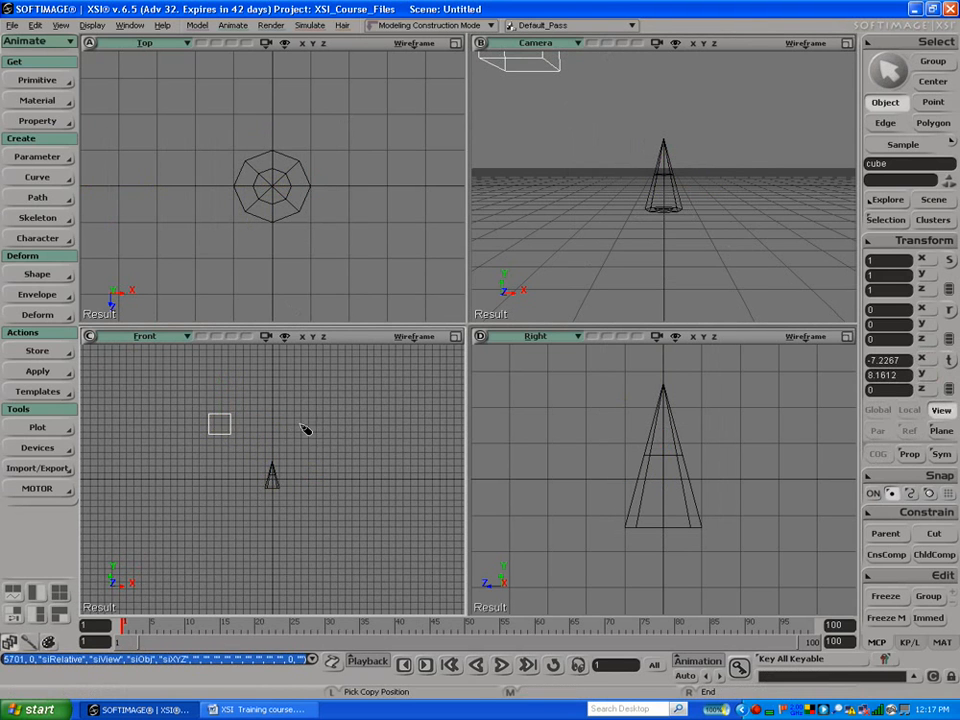
click(315, 421)
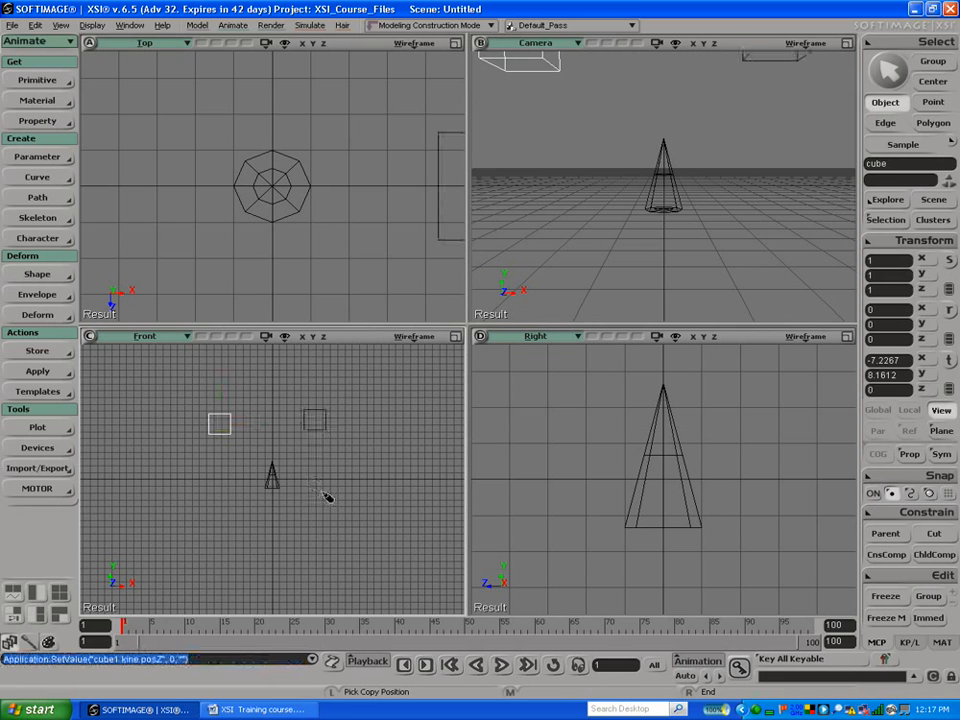
click(277, 535)
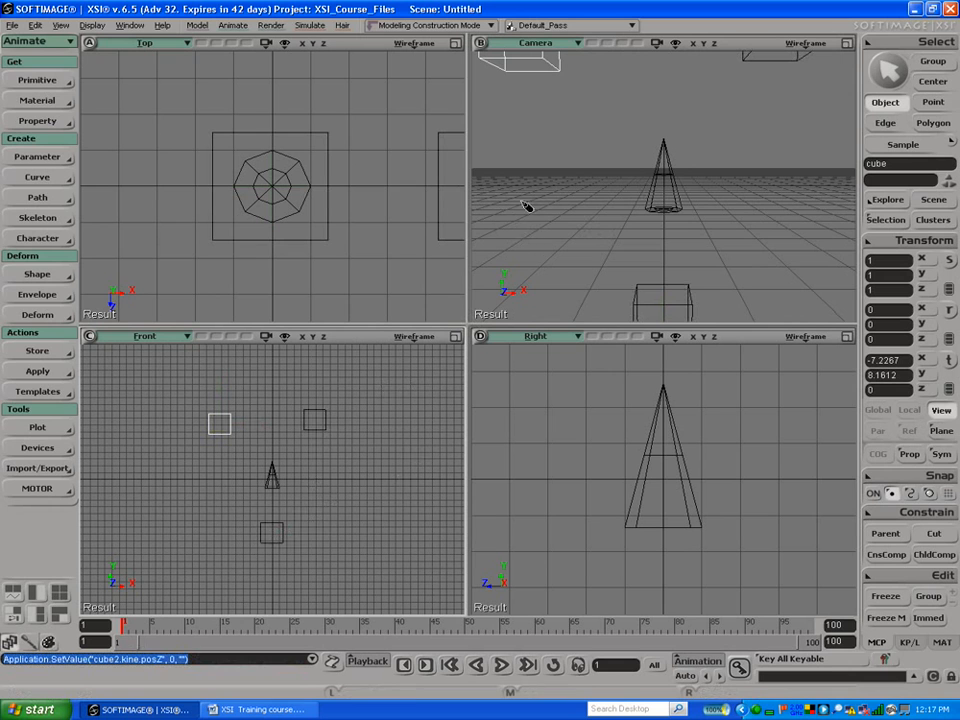
drag(546, 201, 540, 196)
key(space)
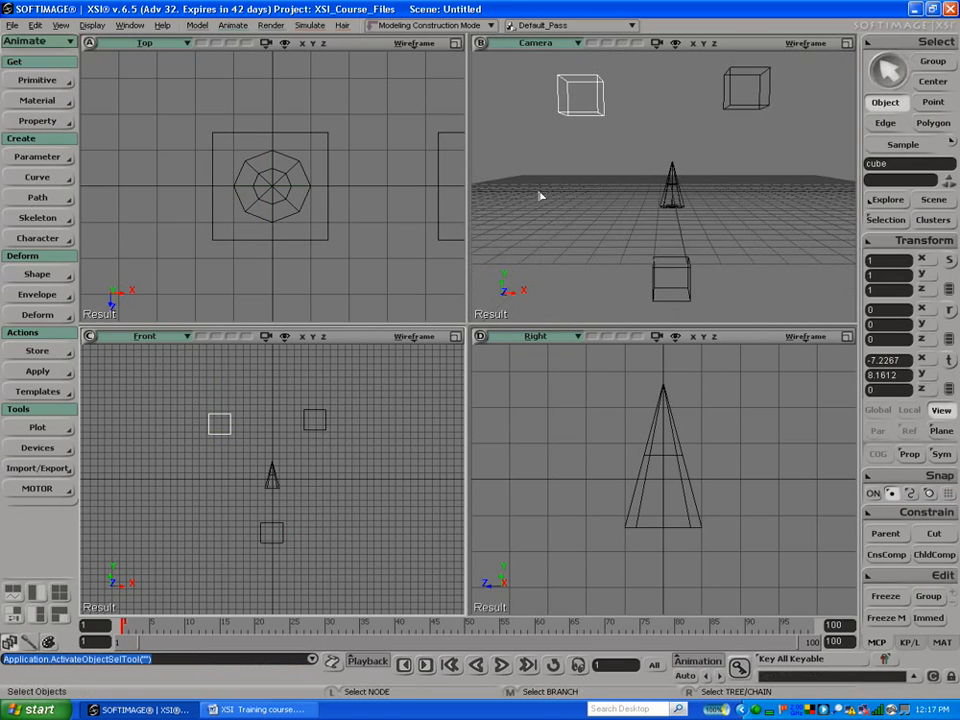
Step: Apply a Position constraint to the cone, using the cube below it as the constraining object
key(s)
mouse_move(729, 131)
mouse_down()
mouse_move(697, 165)
mouse_move(673, 152)
mouse_move(718, 148)
mouse_up()
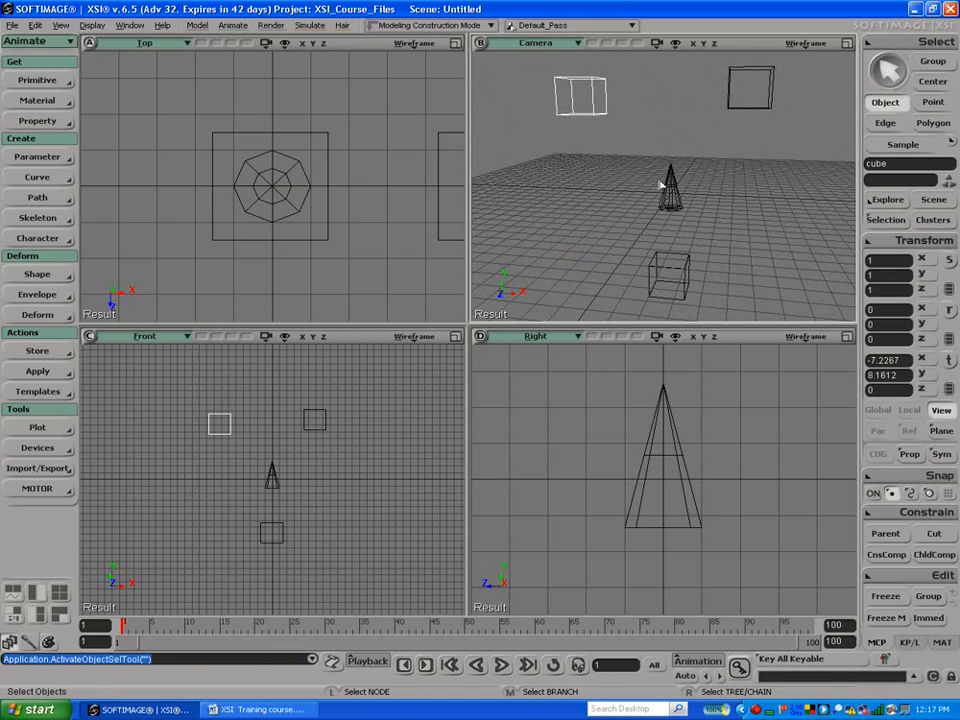
click(687, 202)
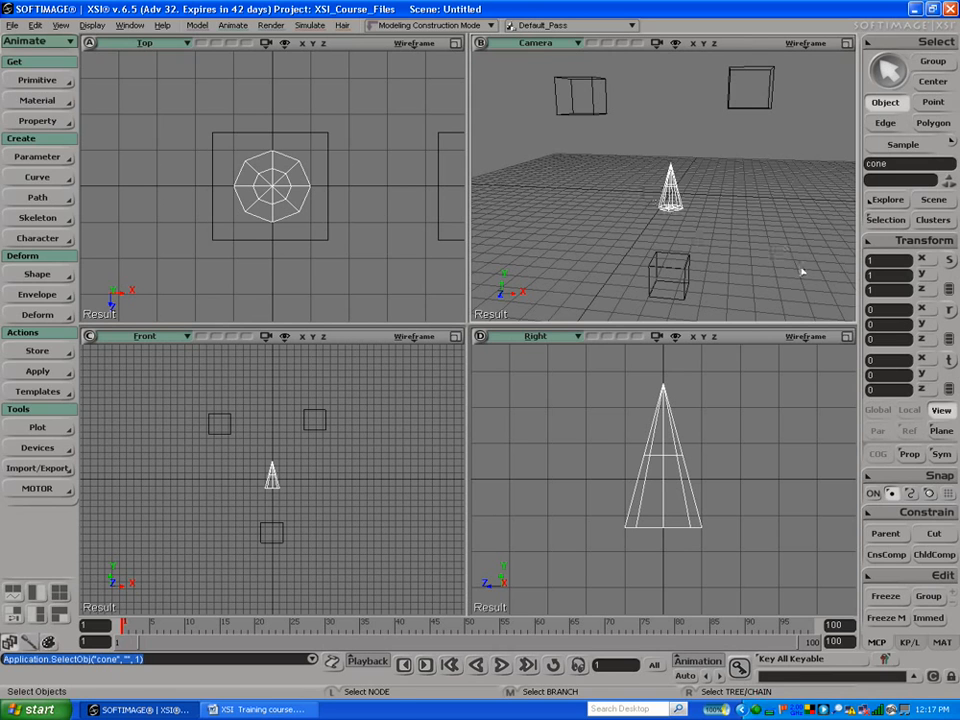
click(926, 512)
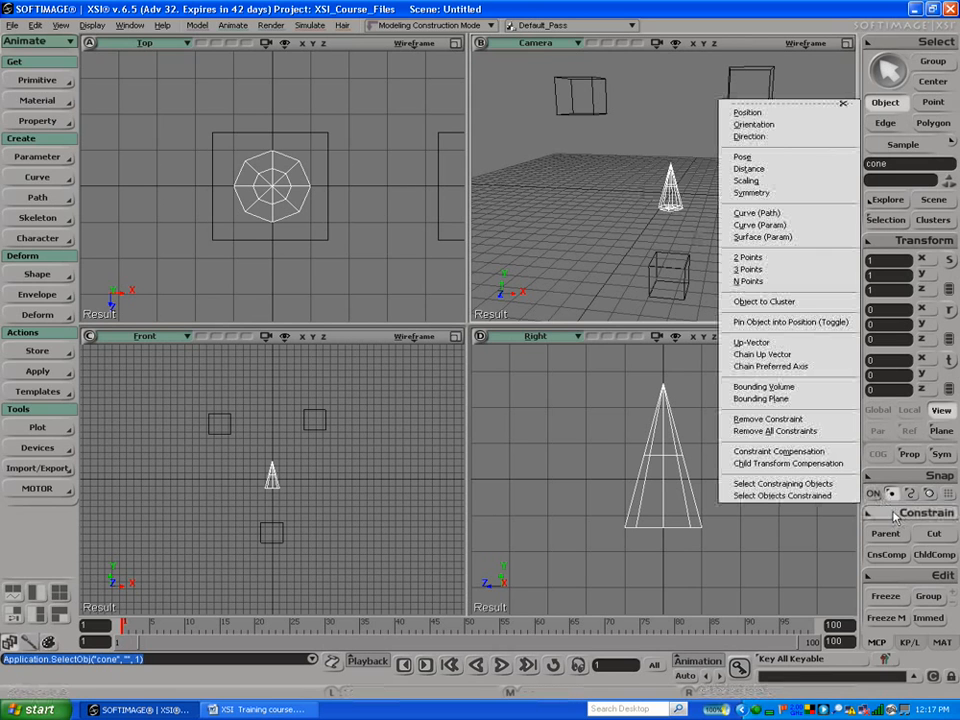
click(767, 114)
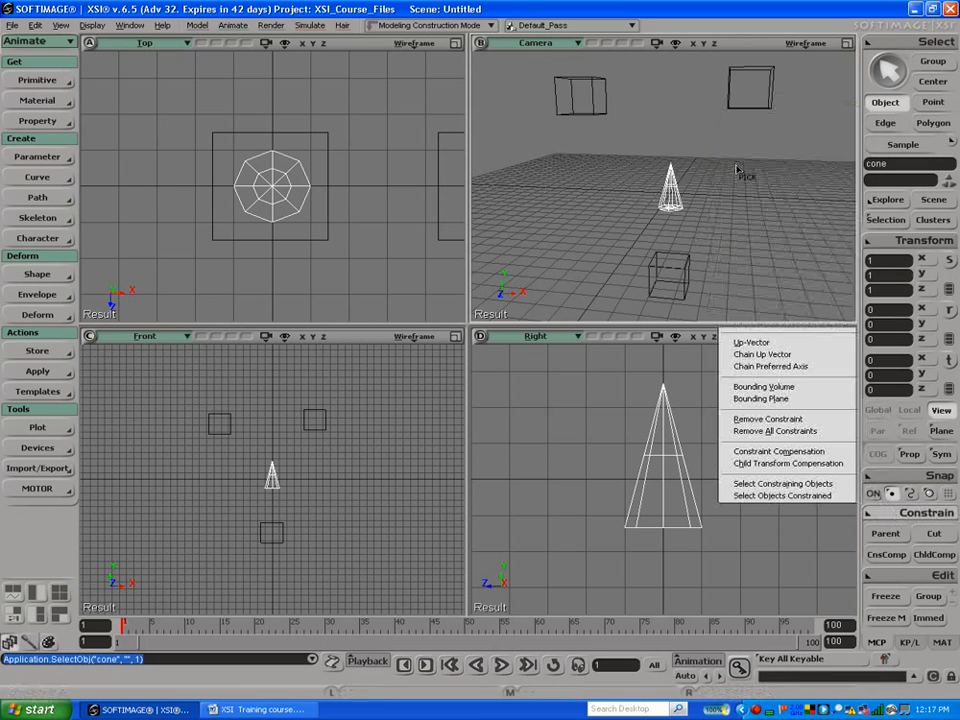
click(695, 277)
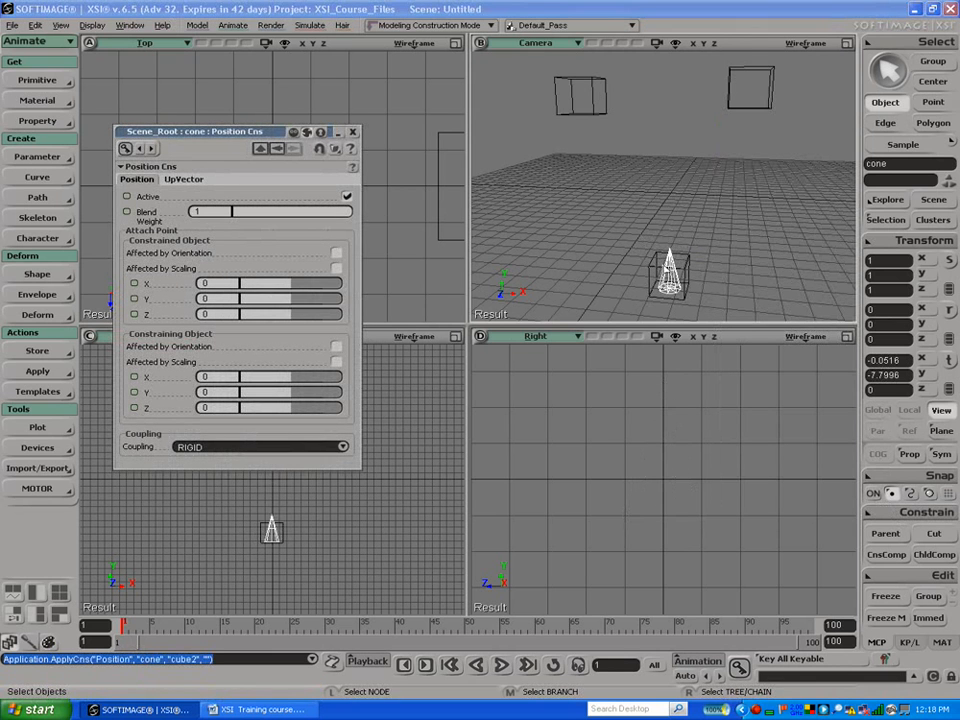
Step: Test the cone's position constraint by moving the lower cube freely in the Camera view, and undo the move
key(v)
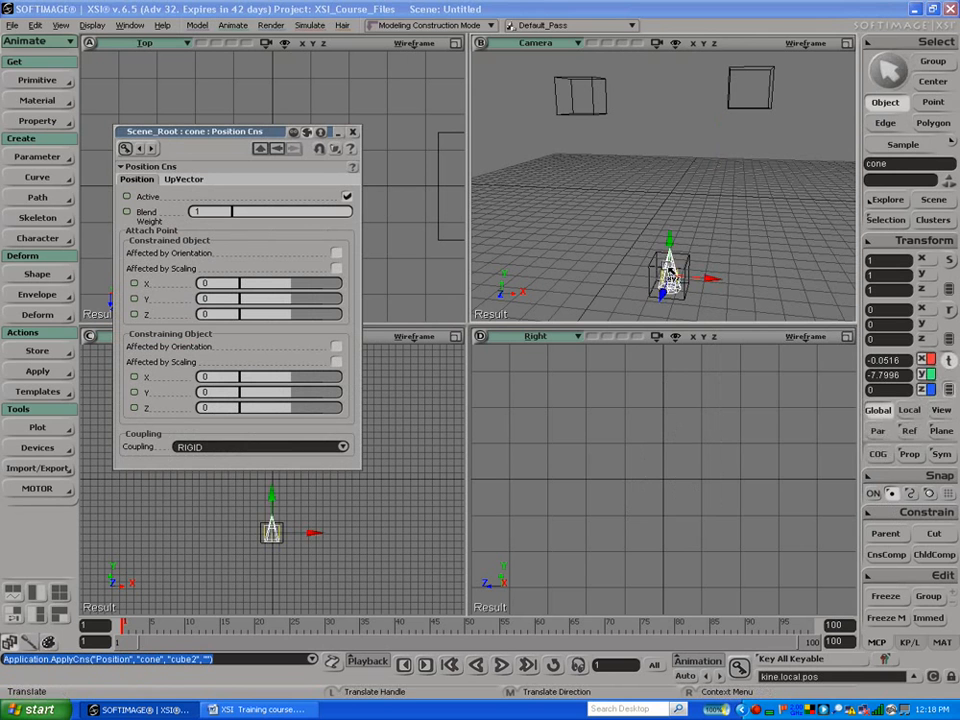
key(space)
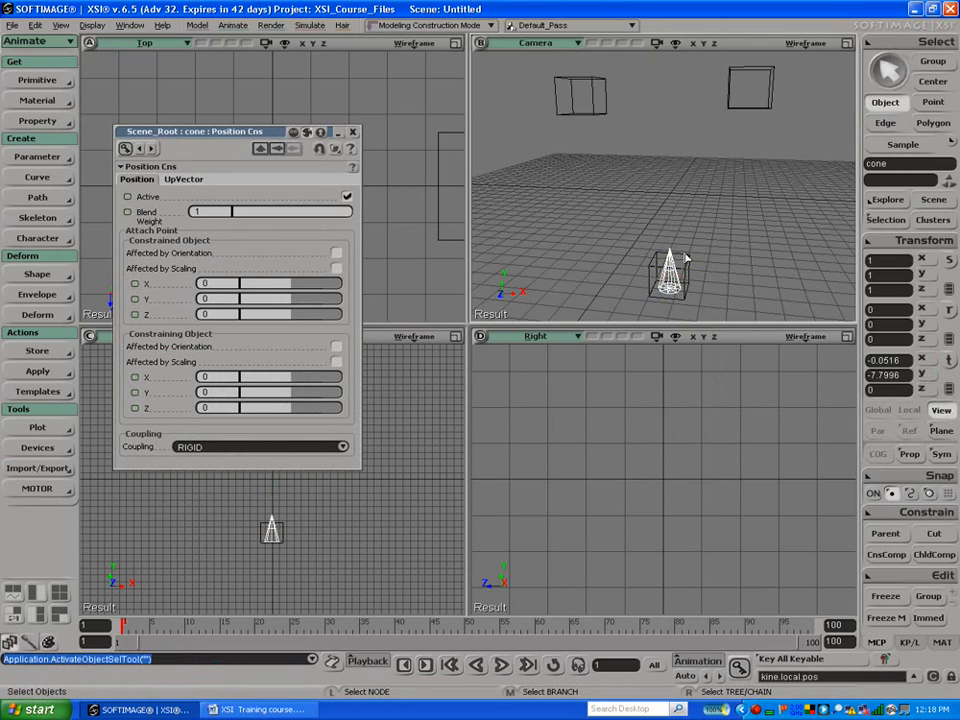
click(688, 262)
key(v)
drag(709, 199, 666, 213)
key(ctrl+z)
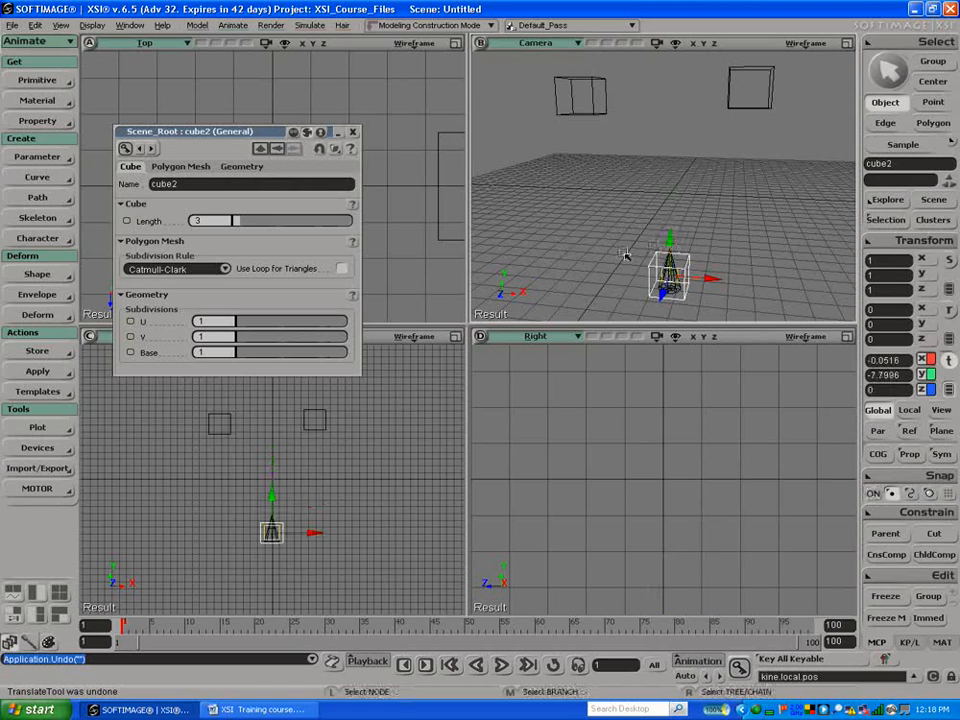
Step: Select the cone, reveal its Position Cns under Kinematics > Constraints in the Explorer, and move the Explorer clear of the Camera view
key(space)
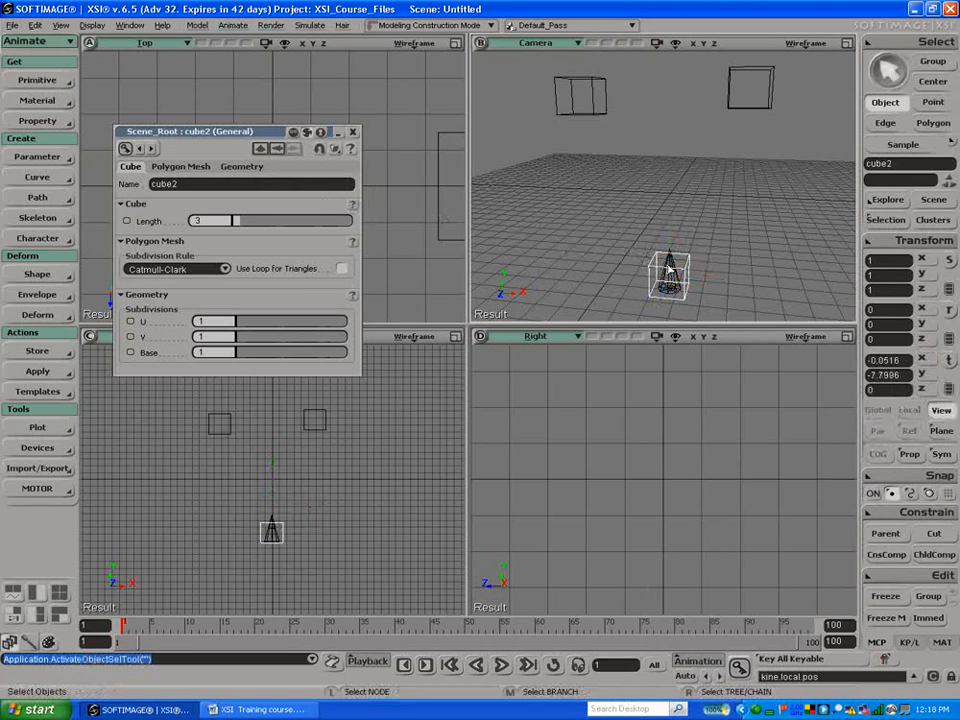
click(668, 268)
key(v)
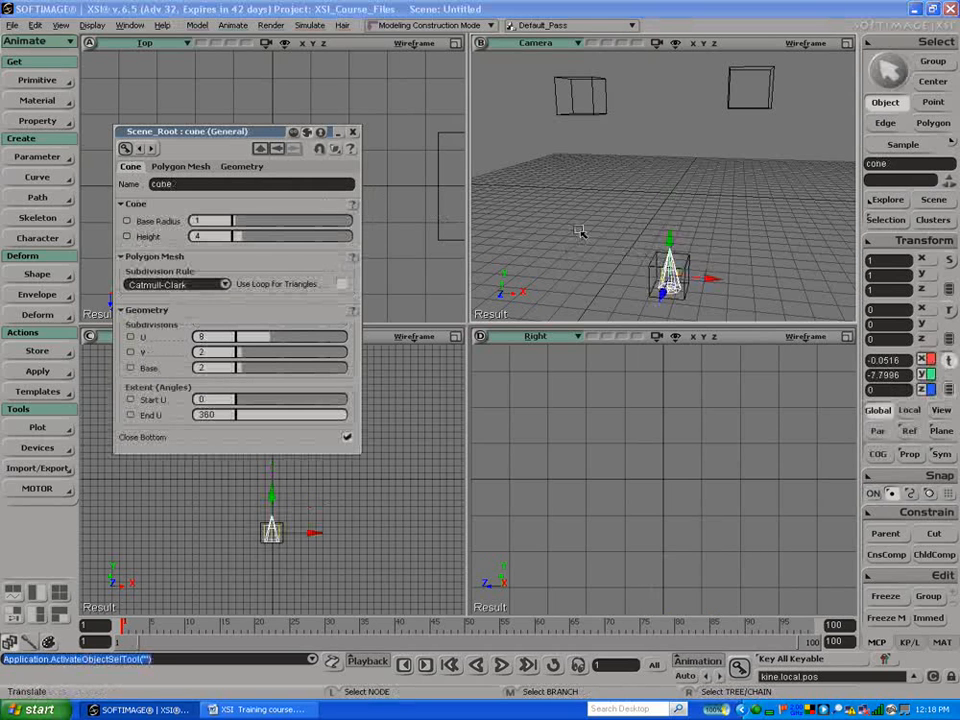
click(885, 220)
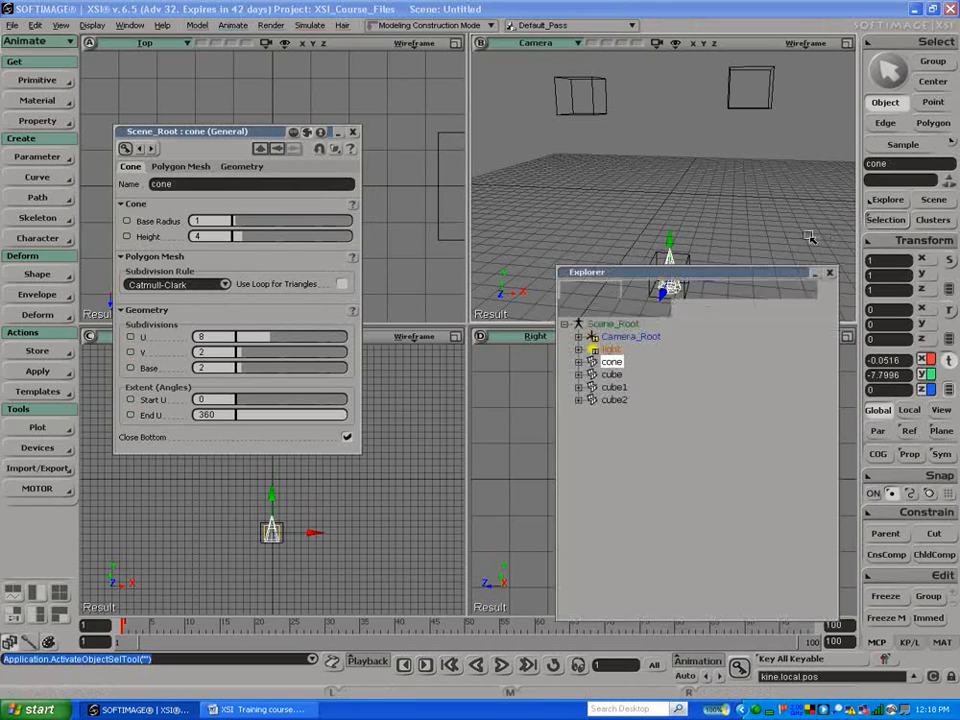
click(579, 362)
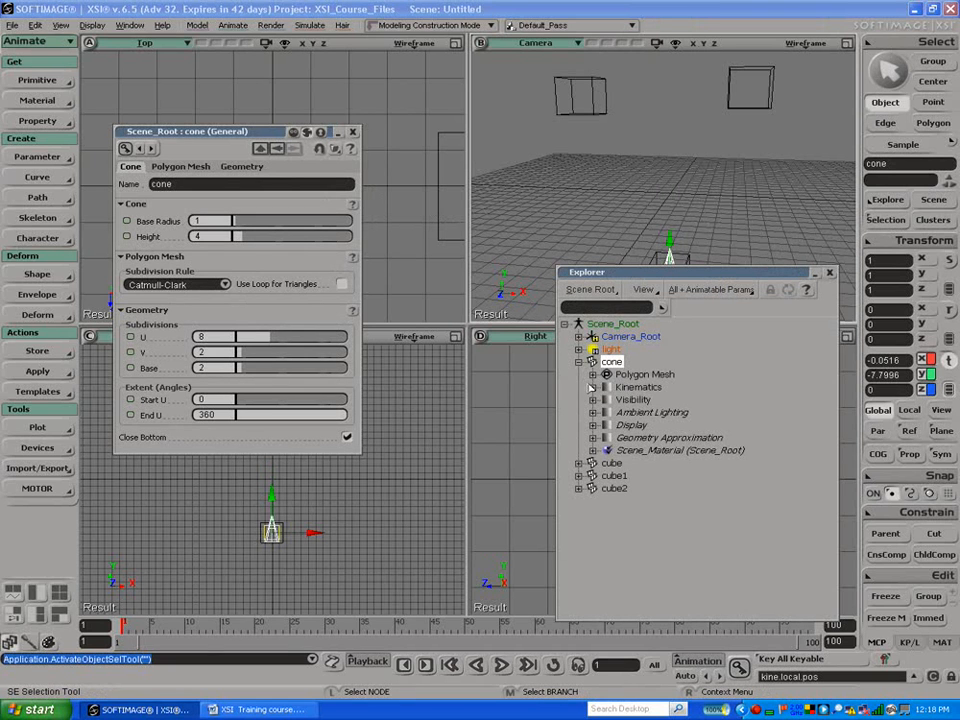
click(592, 387)
click(607, 425)
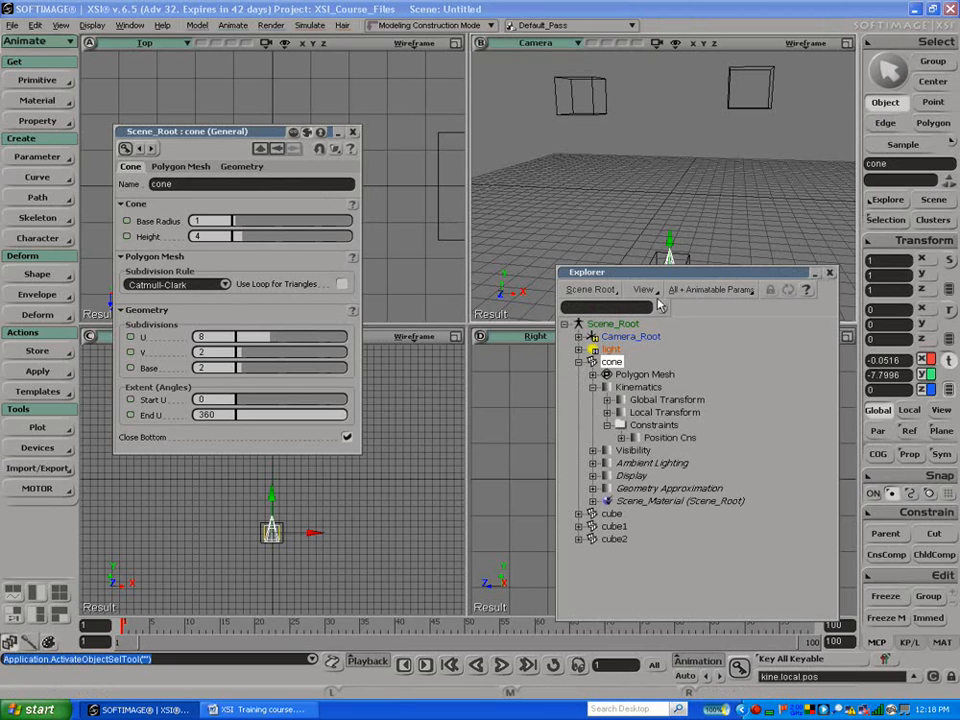
drag(668, 273, 367, 233)
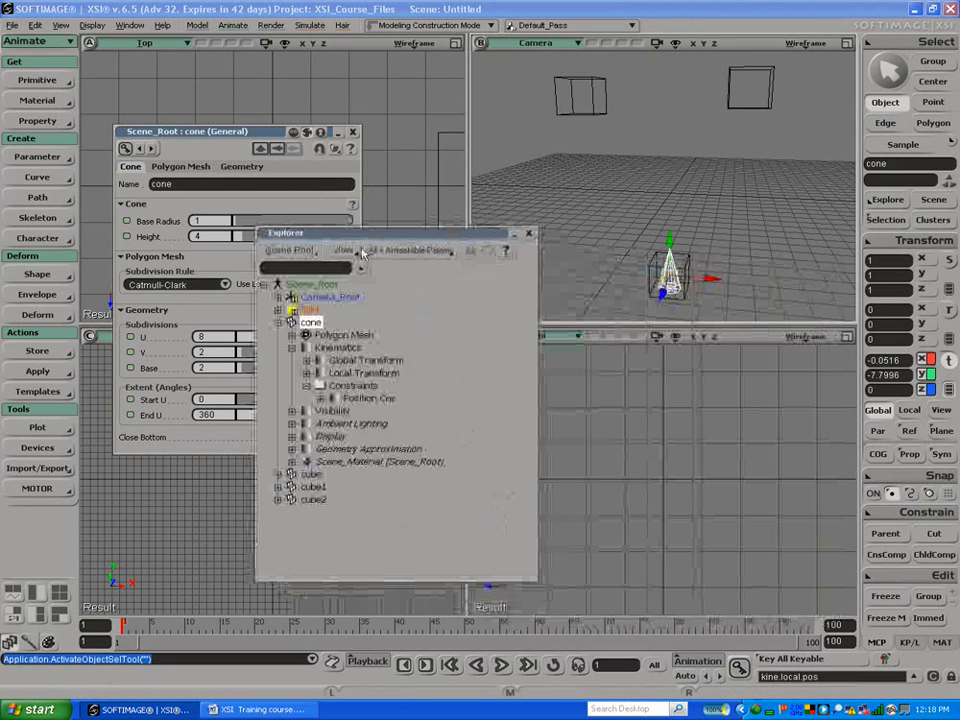
Step: Open the cone's position constraint properties from the Explorer and try out the constrained object's Y offset, returning it to 0
click(320, 399)
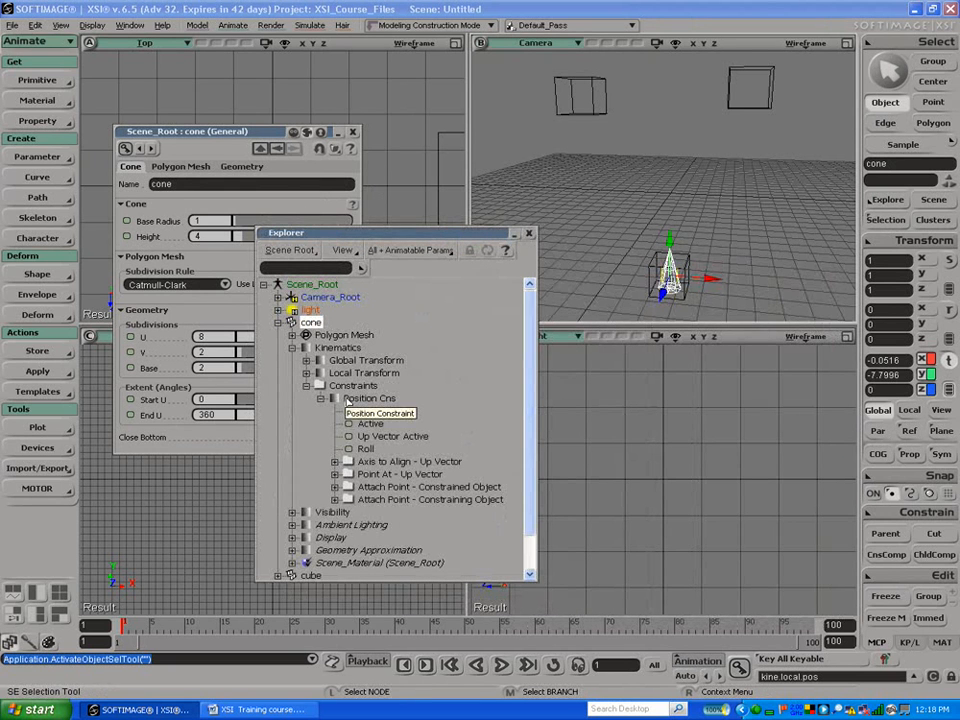
click(339, 398)
drag(456, 233, 303, 463)
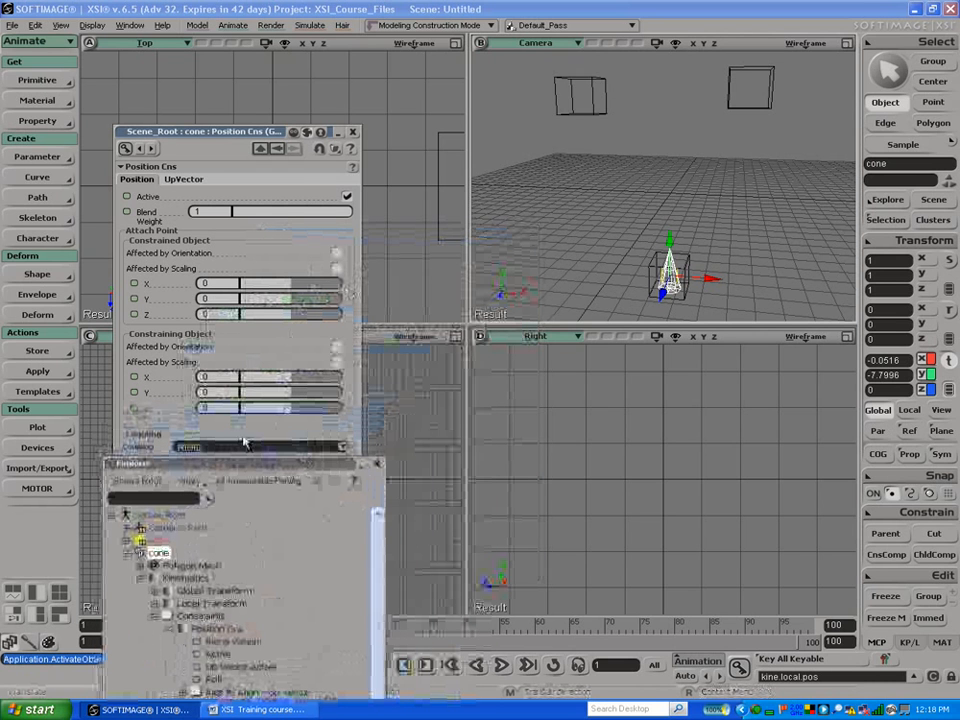
drag(306, 306, 228, 298)
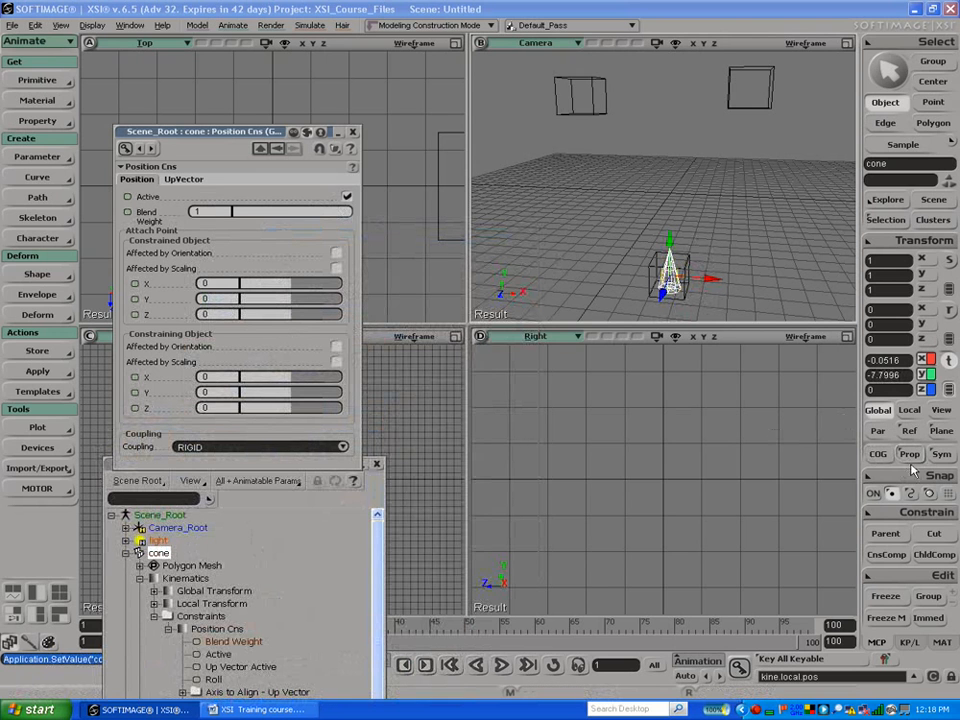
Step: Raise the cone above cube2 with constraint compensation on, to a Y offset of about -7.6, and test it by moving cube2
click(887, 555)
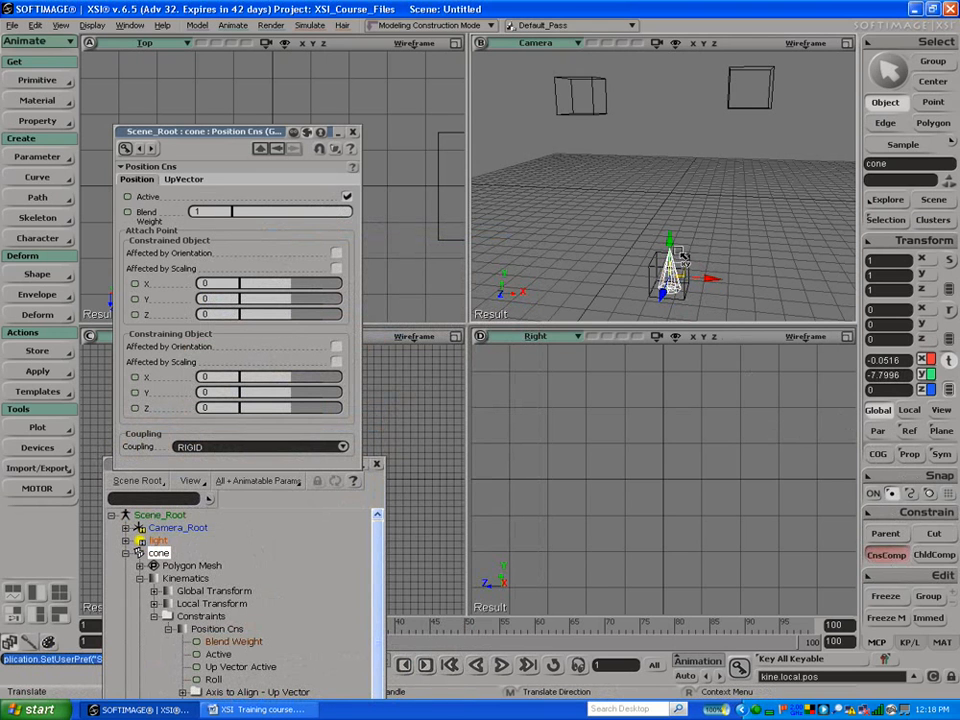
drag(673, 250, 682, 184)
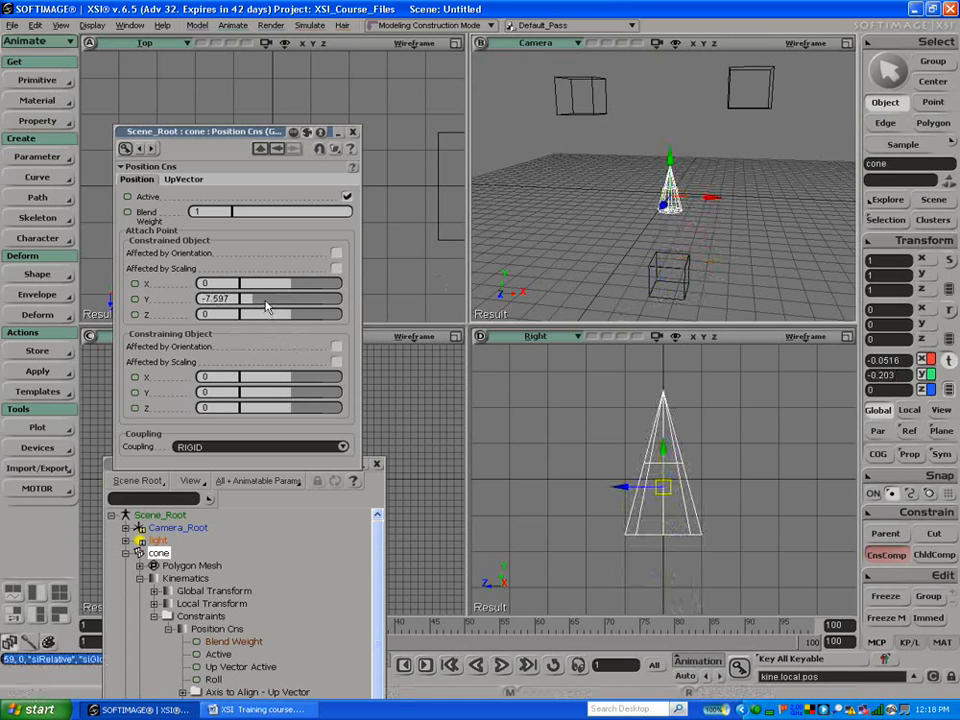
click(895, 556)
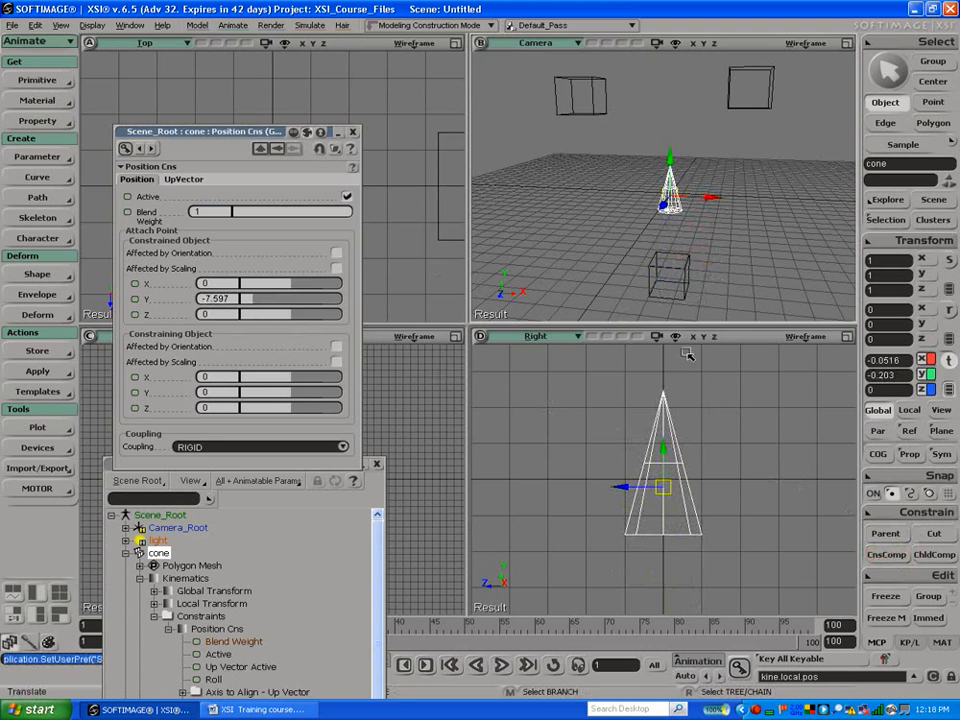
click(681, 276)
mouse_move(715, 283)
mouse_down()
mouse_move(786, 287)
mouse_move(672, 272)
mouse_move(712, 276)
mouse_up()
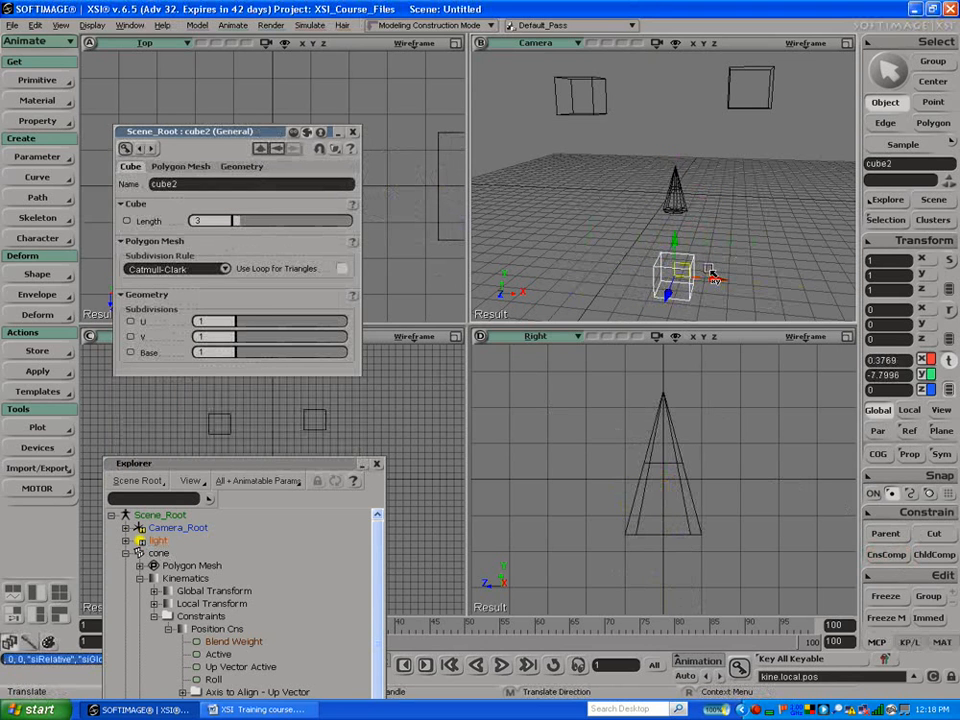
Step: Lower the cone's position constraint blend weight to 0 and move cube2 down to about Y -9.2
click(276, 149)
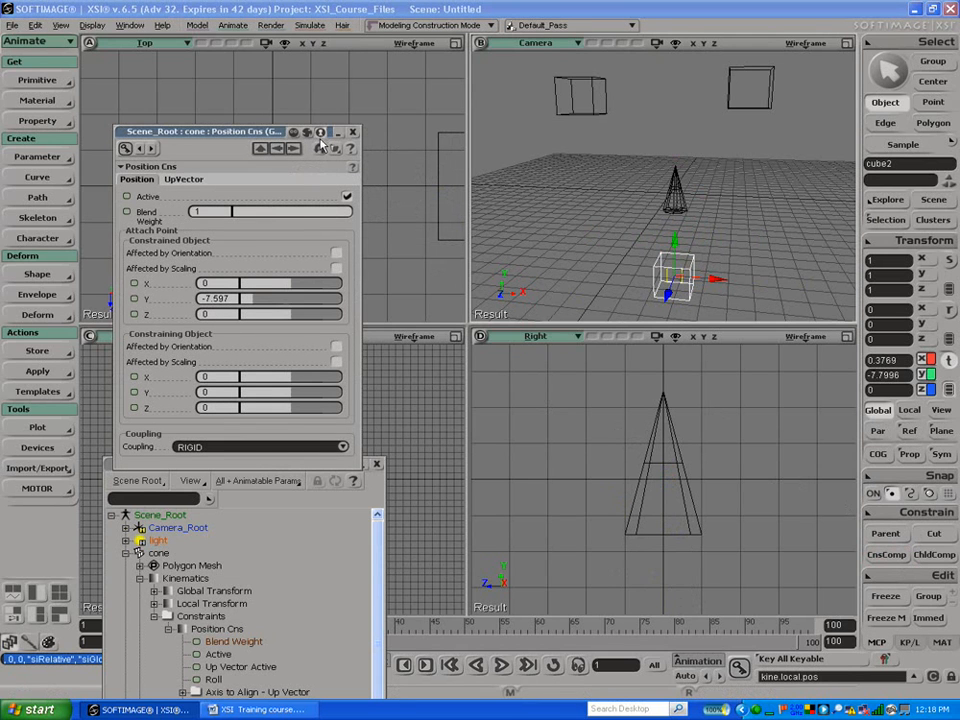
drag(307, 219, 200, 214)
drag(668, 256, 668, 294)
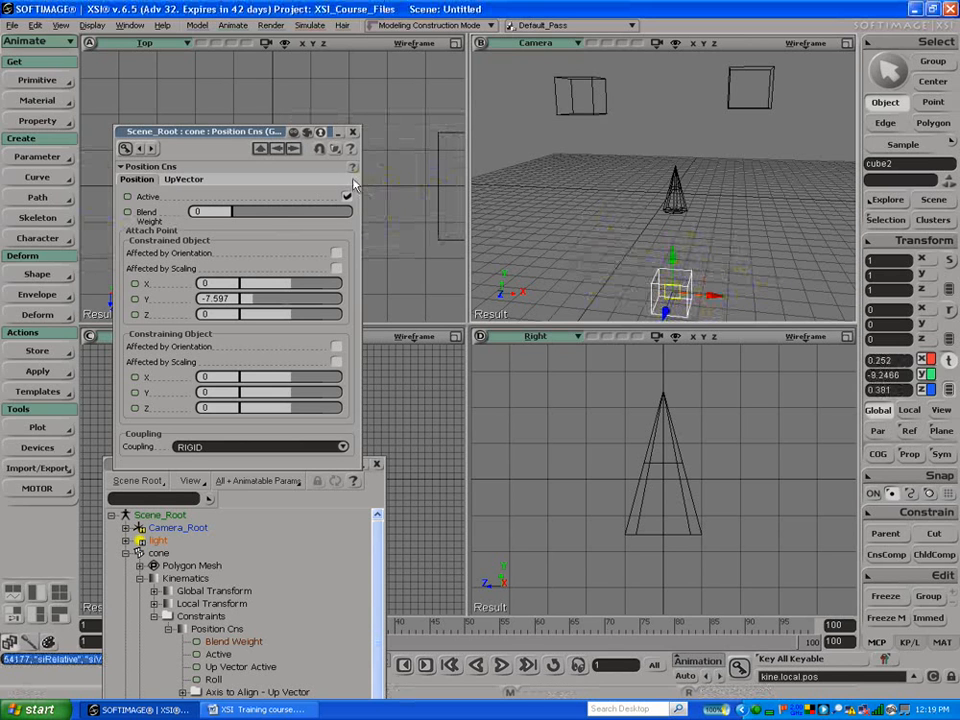
Step: Vary the cone constraint's blend weight while moving cube2, ending with a blend weight of 1 and cube2 at about Y -6.9
click(243, 213)
mouse_move(674, 292)
mouse_down()
mouse_move(820, 290)
mouse_move(512, 284)
mouse_move(570, 185)
mouse_move(814, 214)
mouse_move(750, 364)
mouse_move(621, 300)
mouse_move(740, 215)
mouse_move(799, 343)
mouse_move(542, 306)
mouse_move(640, 233)
mouse_move(740, 297)
mouse_move(508, 321)
mouse_move(676, 300)
mouse_up()
click(220, 208)
drag(240, 213, 424, 220)
drag(677, 303, 669, 266)
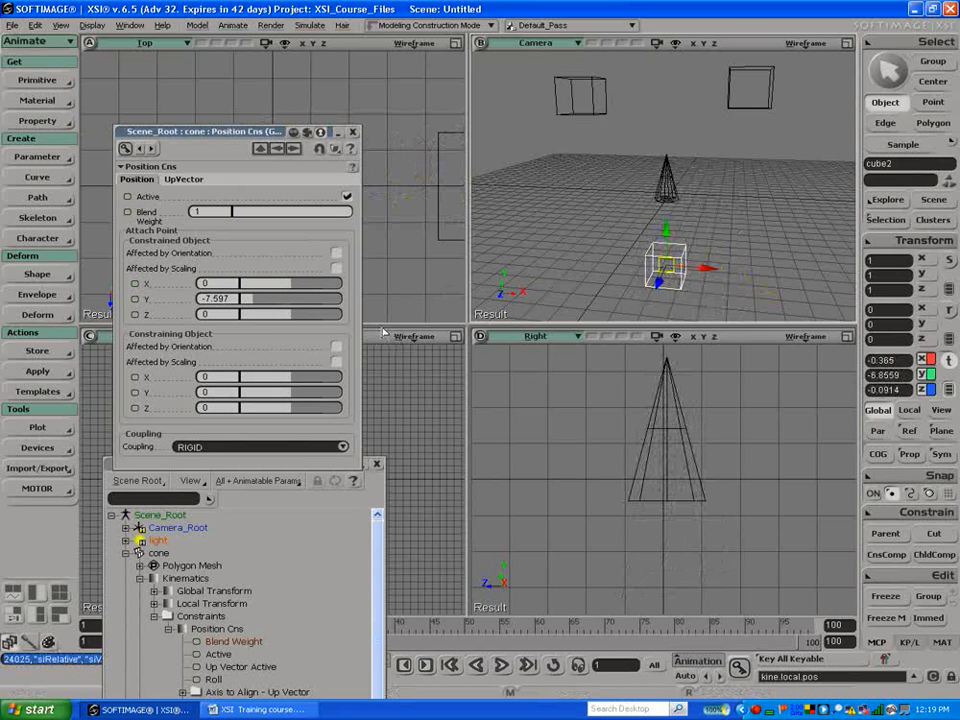
Step: Set the position constraint's coupling to SOFT and try it by moving cube2 to about X -2, Y -5.8
click(265, 450)
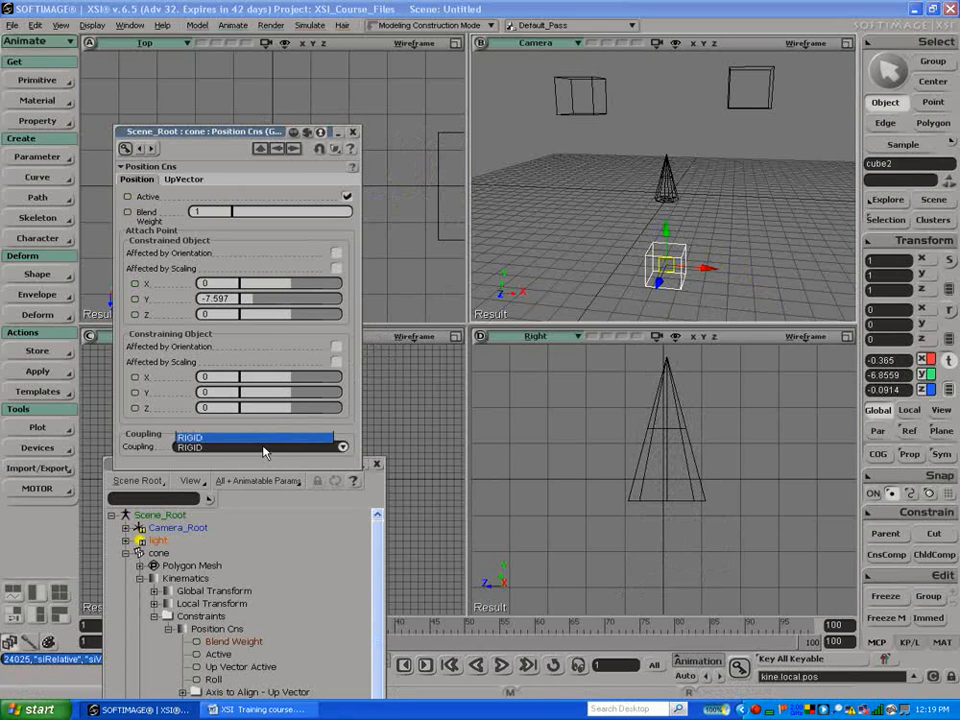
click(266, 437)
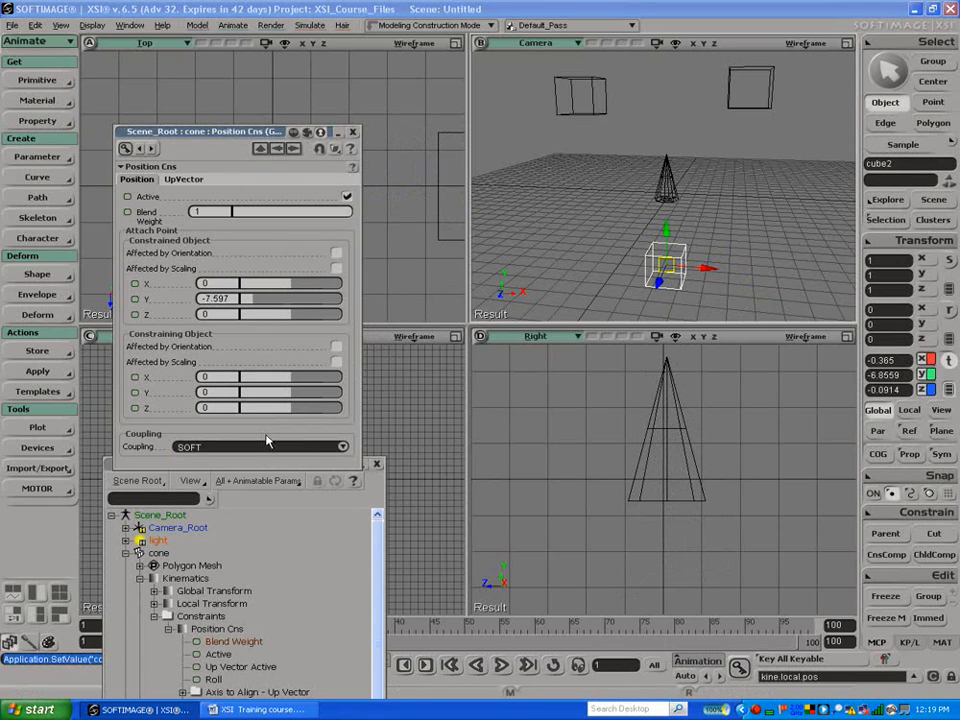
mouse_move(664, 266)
mouse_down()
mouse_move(625, 259)
mouse_move(648, 256)
mouse_up()
Step: Turn on Affected by Orientation for the constrained object, move cube2 down, and turn the option off again
click(337, 253)
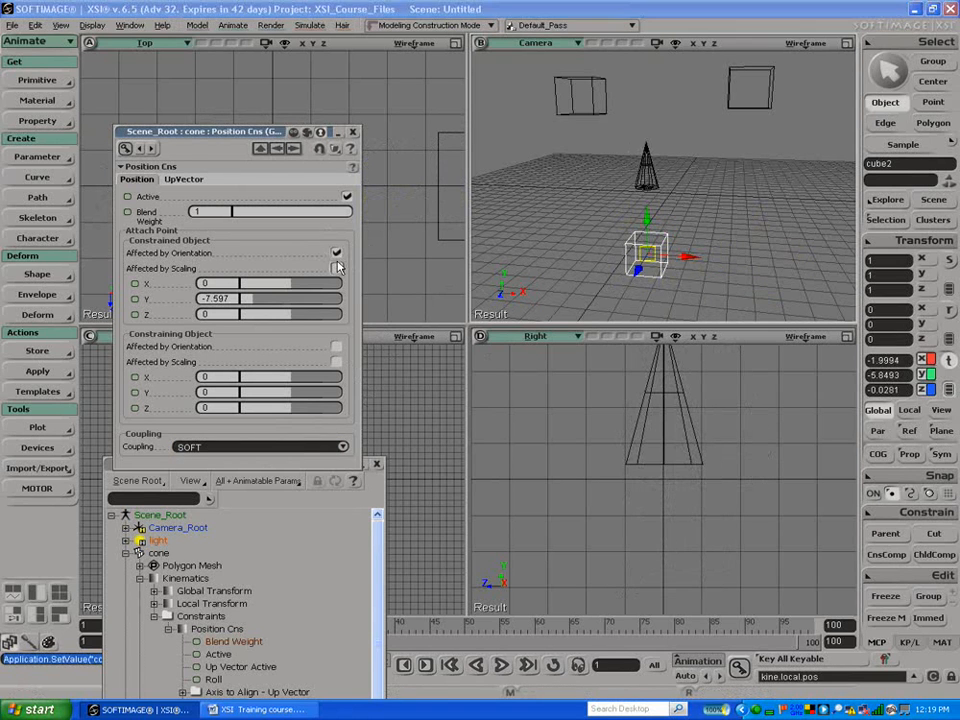
mouse_move(645, 258)
mouse_down()
mouse_move(645, 225)
mouse_move(757, 258)
mouse_move(510, 214)
mouse_move(606, 150)
mouse_move(703, 207)
mouse_move(563, 292)
mouse_move(563, 264)
mouse_move(670, 130)
mouse_move(574, 279)
mouse_move(540, 234)
mouse_move(688, 139)
mouse_move(762, 253)
mouse_move(478, 215)
mouse_move(580, 160)
mouse_move(708, 175)
mouse_move(686, 289)
mouse_move(574, 358)
mouse_move(525, 189)
mouse_move(632, 168)
mouse_move(761, 204)
mouse_move(600, 260)
mouse_move(565, 208)
mouse_move(637, 197)
mouse_move(546, 279)
mouse_move(646, 285)
mouse_move(641, 278)
mouse_up()
click(338, 254)
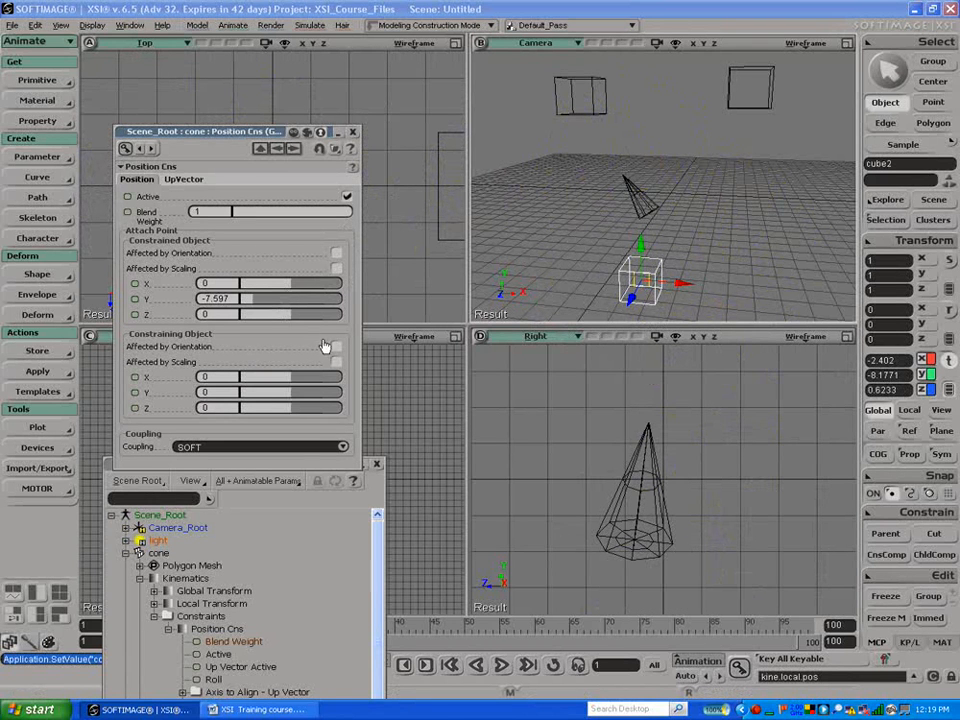
Step: Set the position constraint's coupling to RIGID and move cube2 up to about Y -6.3
click(305, 450)
click(295, 460)
mouse_move(640, 274)
mouse_down()
mouse_move(633, 262)
mouse_move(650, 255)
mouse_up()
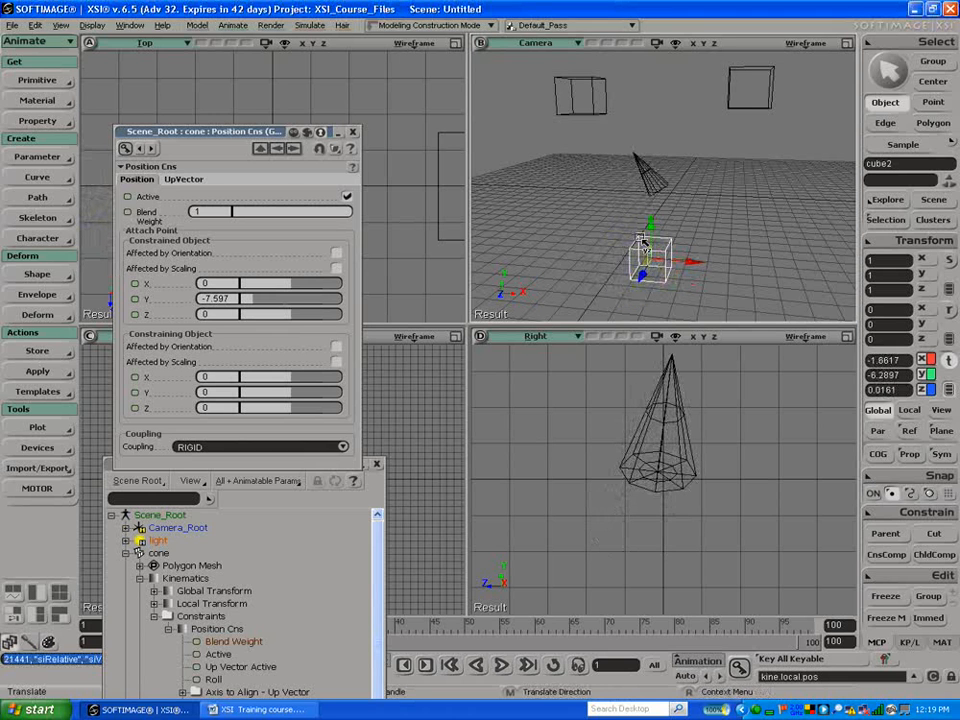
Step: Reset the tilted cone's rotation so that it stands upright
click(638, 164)
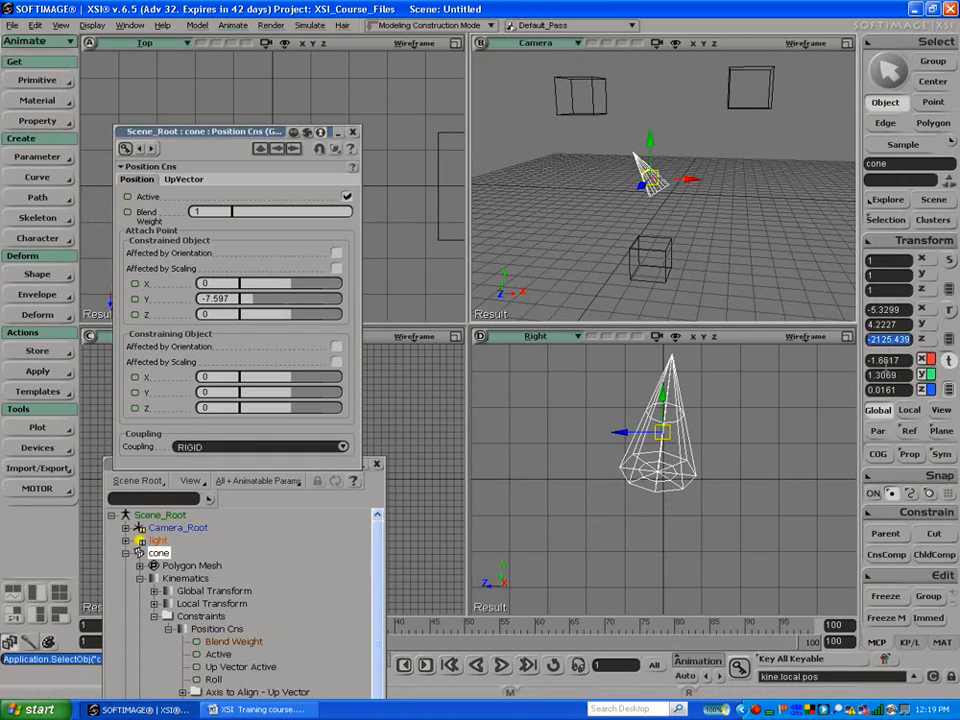
click(881, 240)
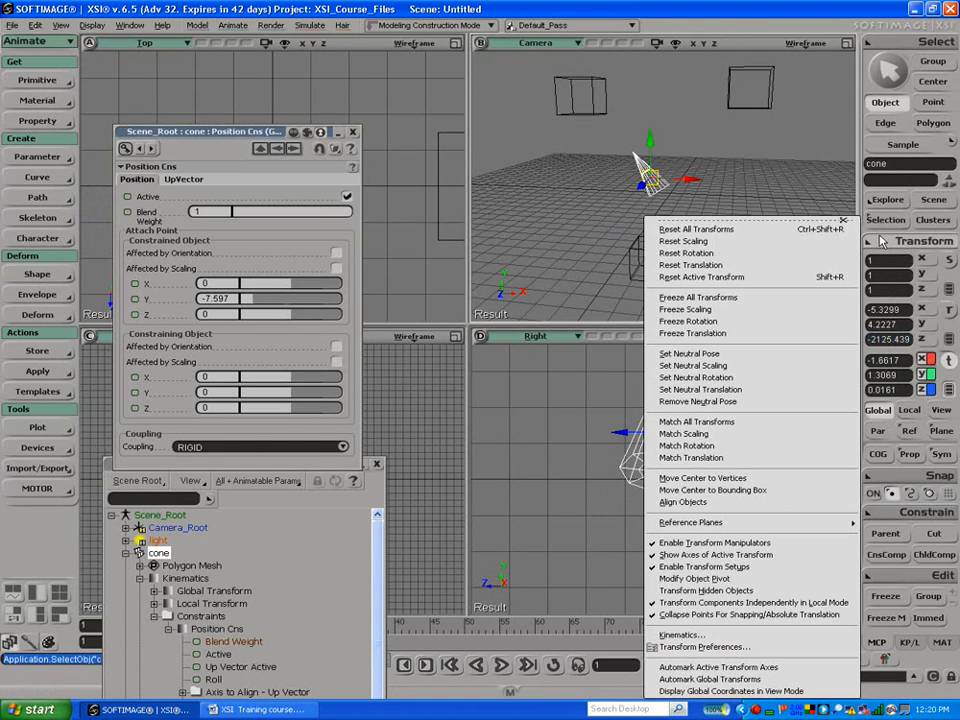
click(765, 265)
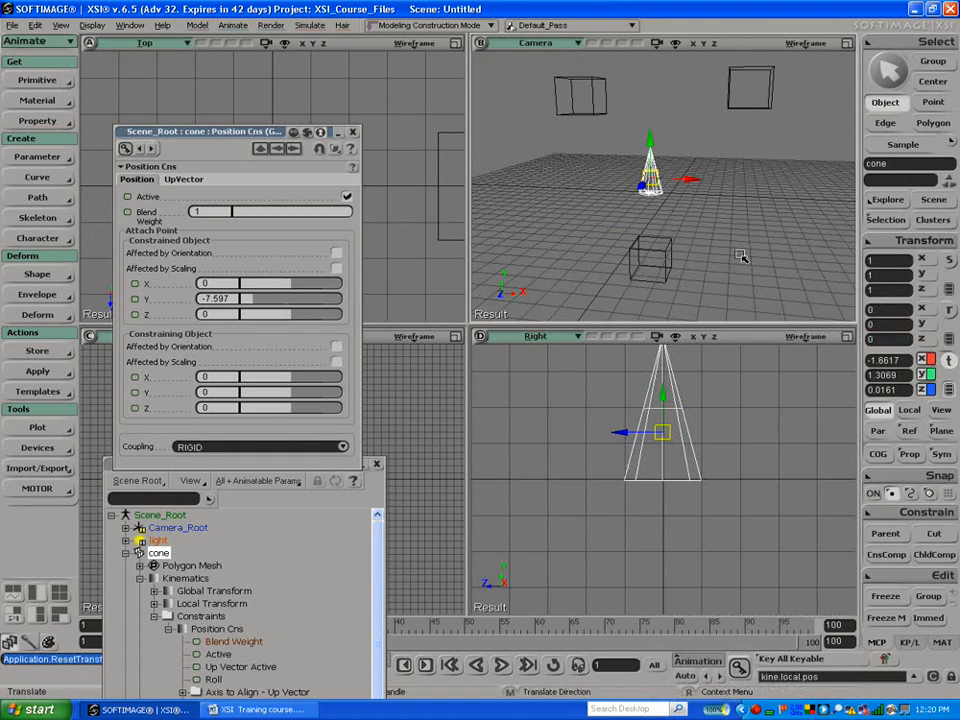
Step: Set the constrained object's Y offset to 0 in the cone's position constraint and close its properties
click(654, 255)
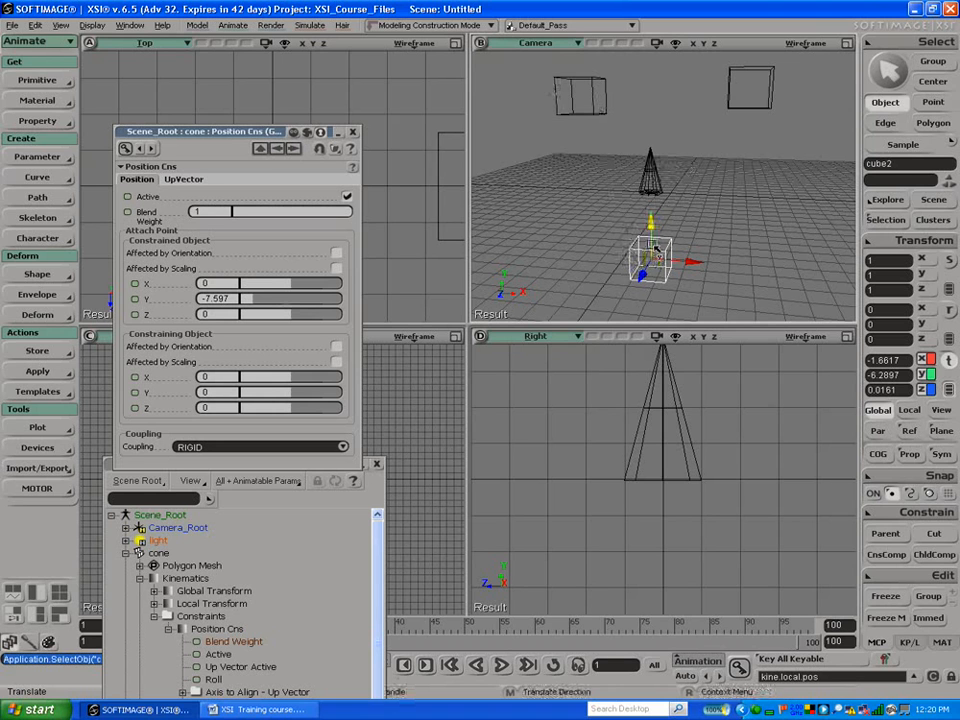
click(693, 213)
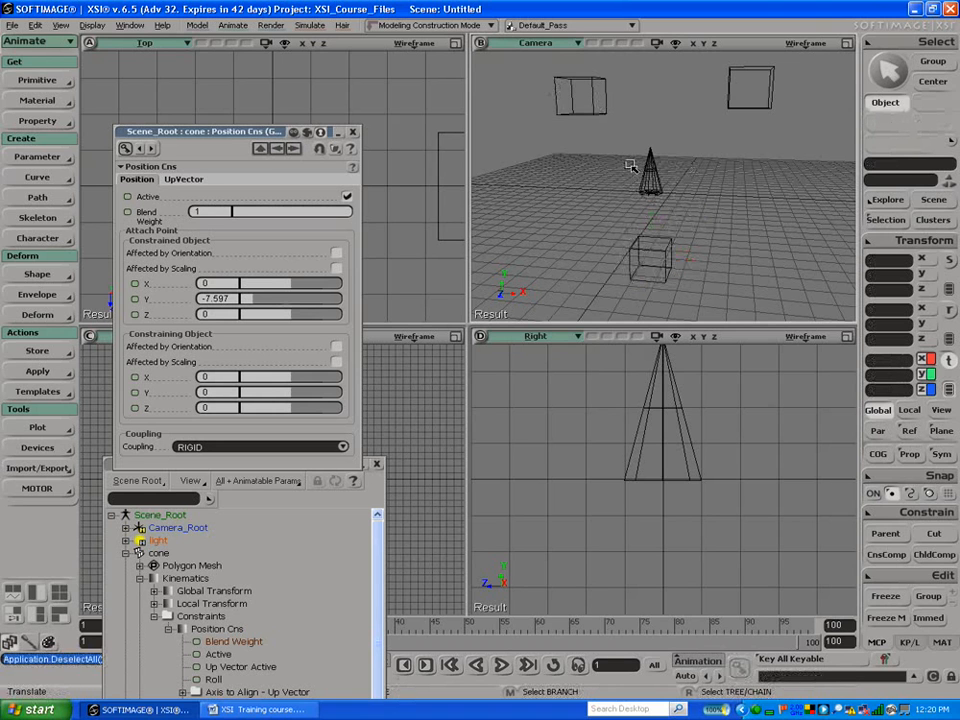
click(650, 245)
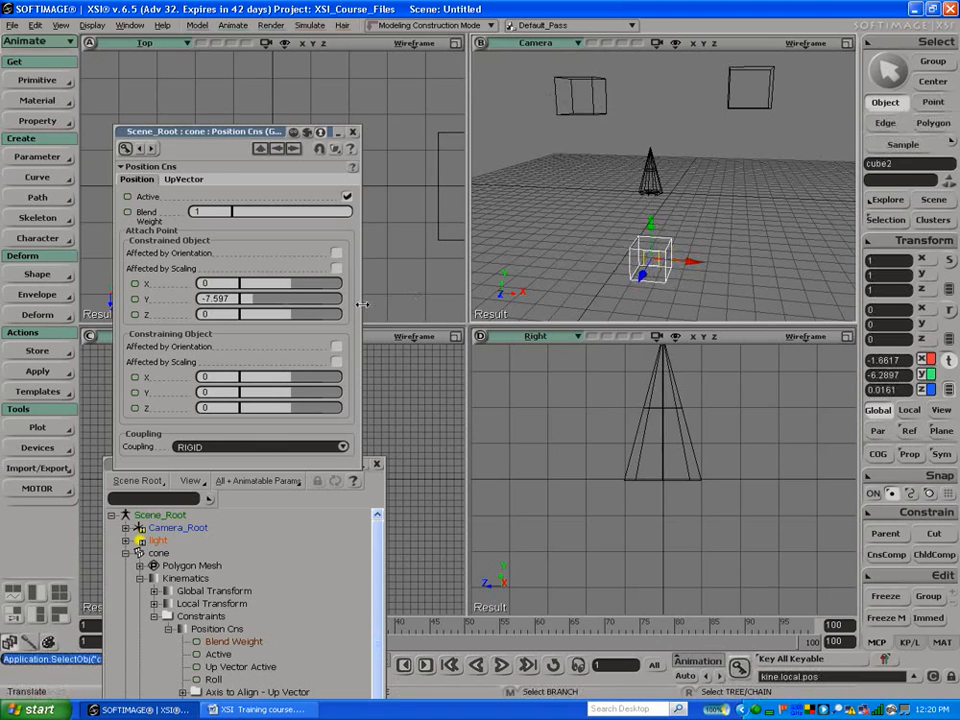
drag(256, 300, 219, 299)
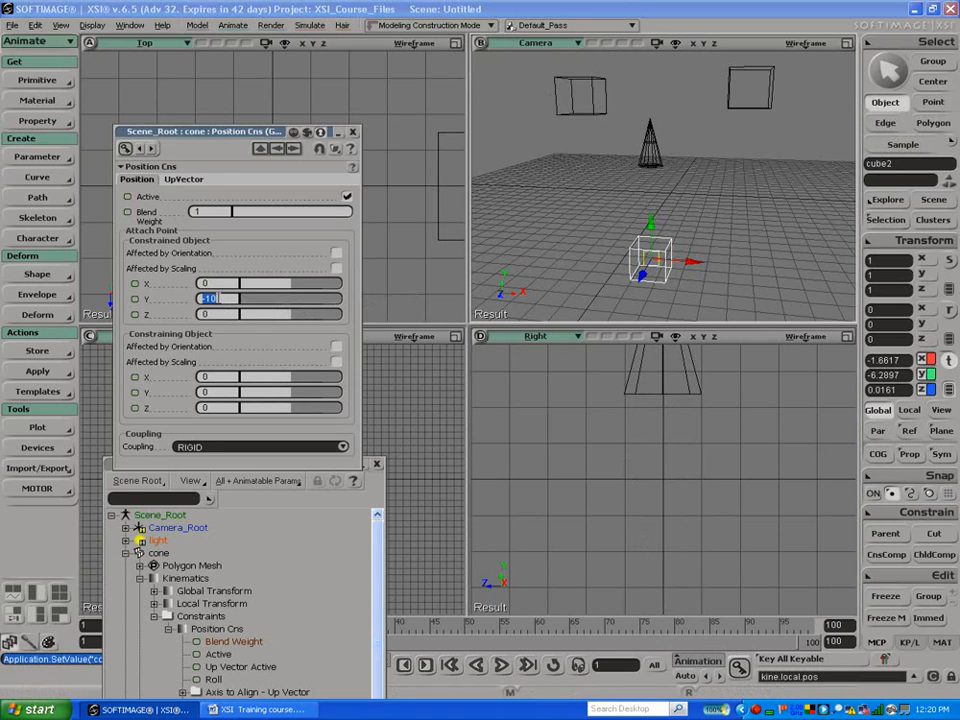
text(0)
key(Return)
click(352, 132)
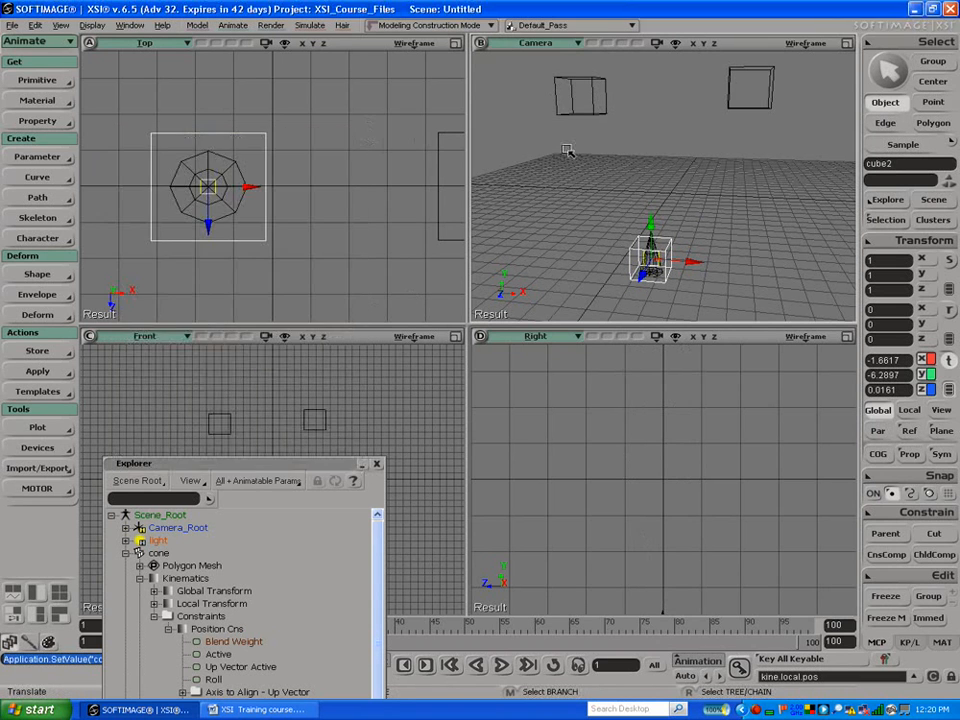
Step: Add a second position constraint from the cone to the upper-left cube in the Camera view, with a blend weight of 0.5
click(650, 245)
key(v)
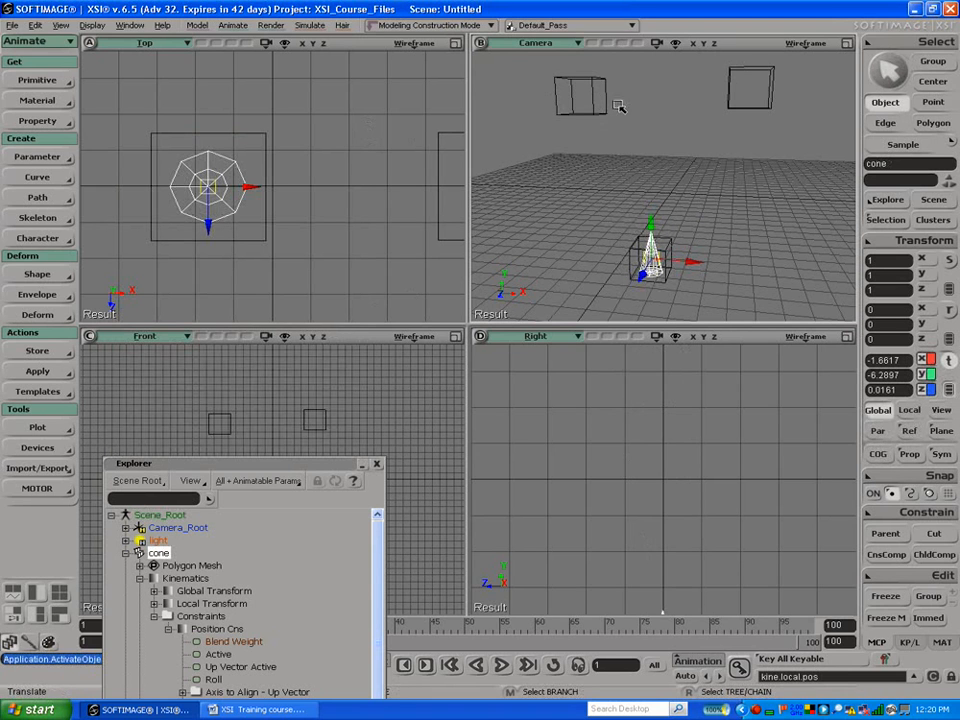
click(898, 511)
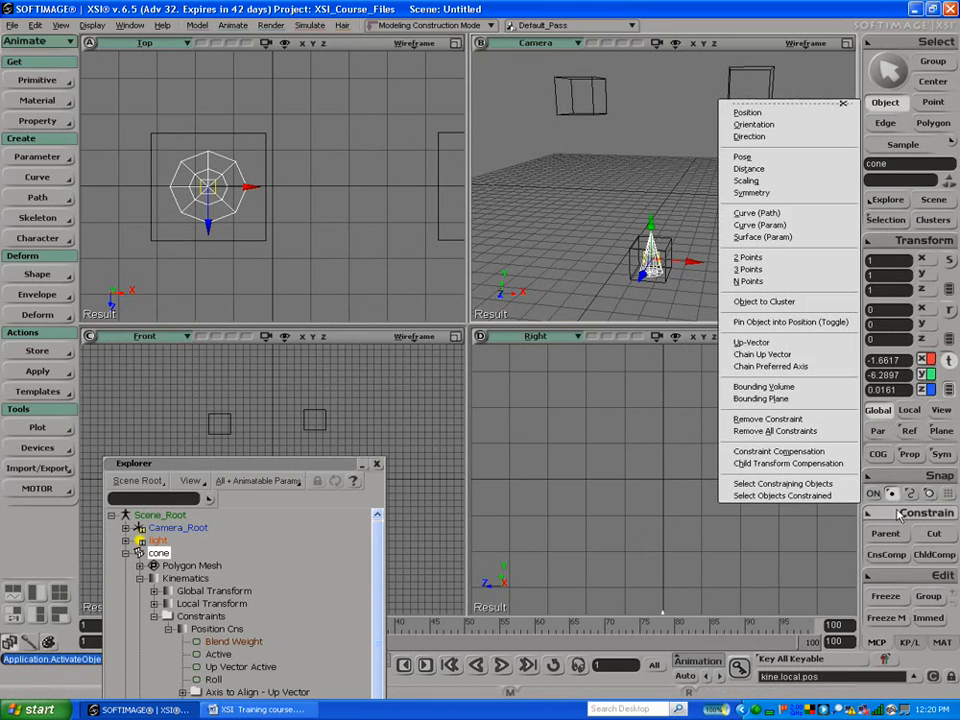
click(746, 112)
click(584, 96)
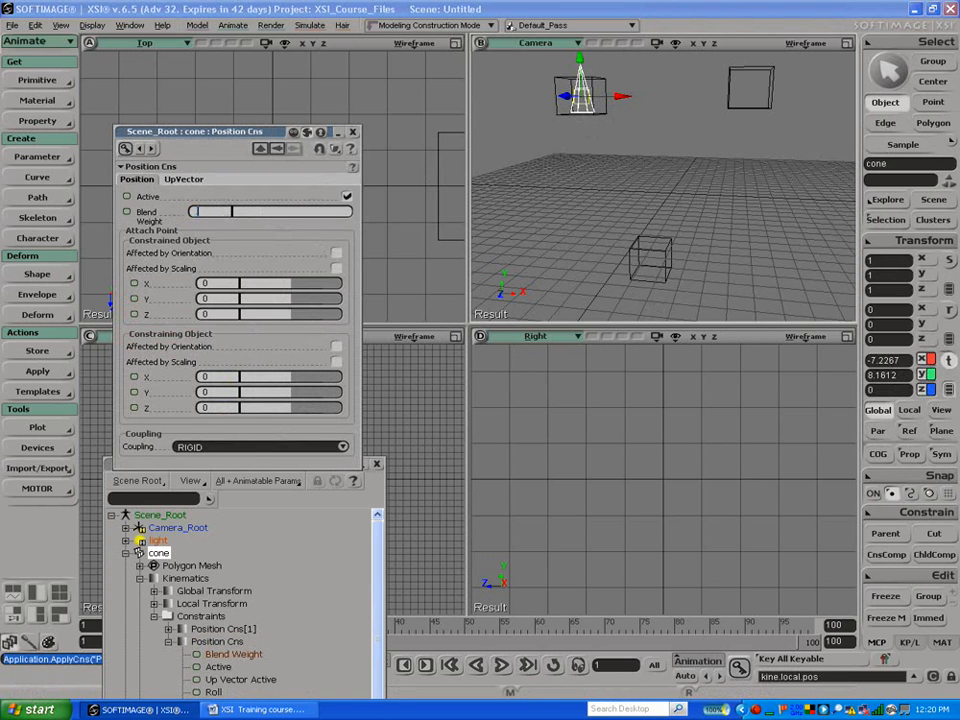
text(0.5)
key(Return)
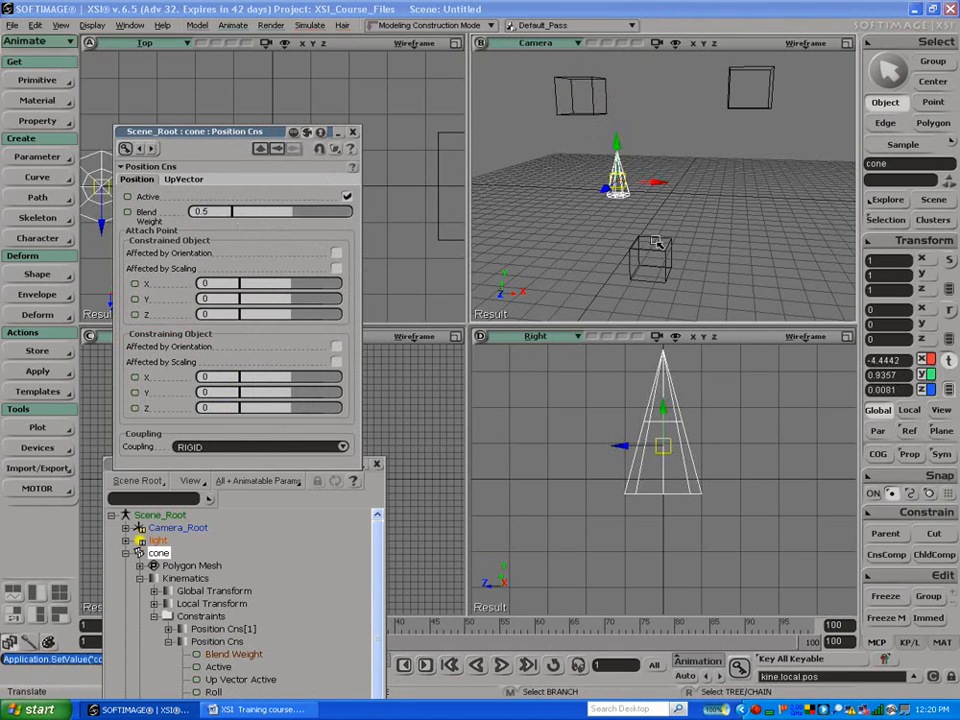
Step: Test the two blended constraints by moving cube2 down to about Y -8.9, and select cube1
click(668, 258)
drag(659, 265, 650, 288)
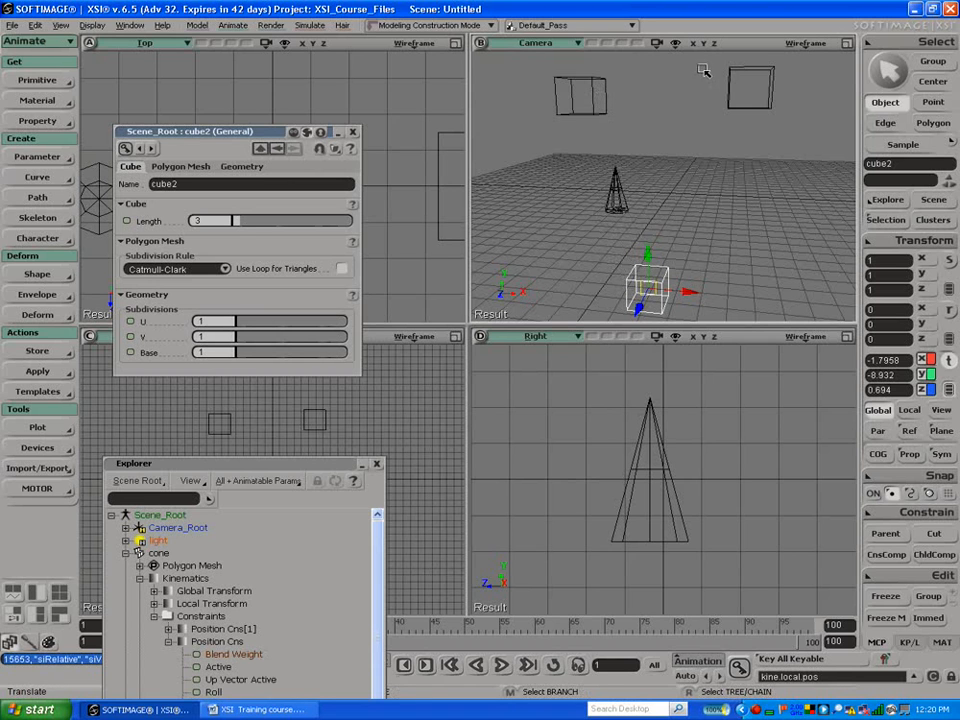
click(731, 86)
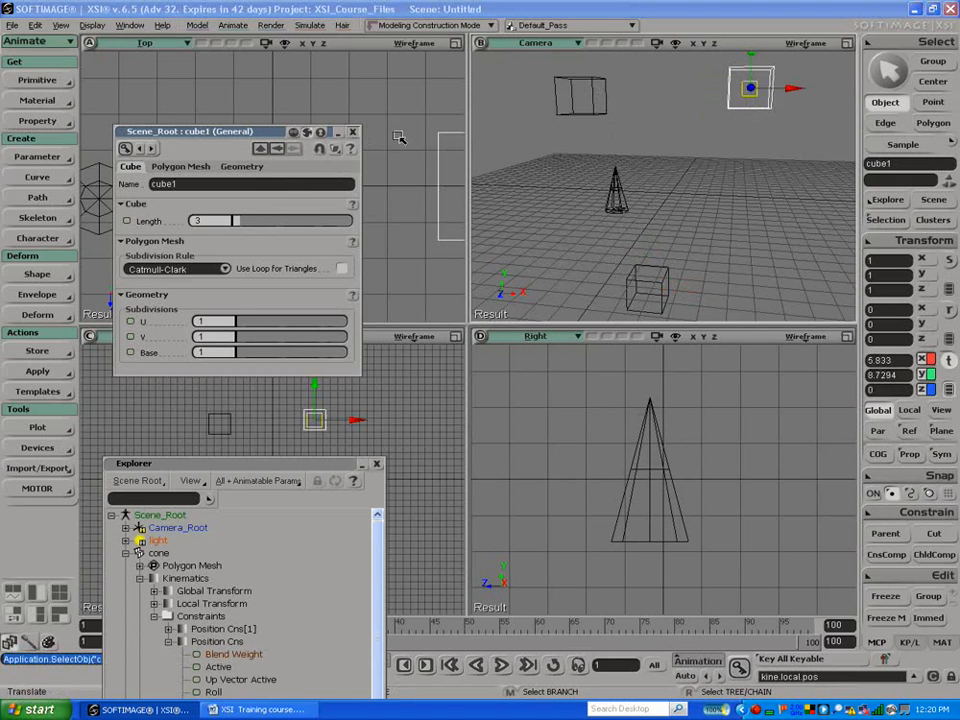
Step: Add a third position constraint from the cone to cube1, with a blend weight of 0.5
click(617, 203)
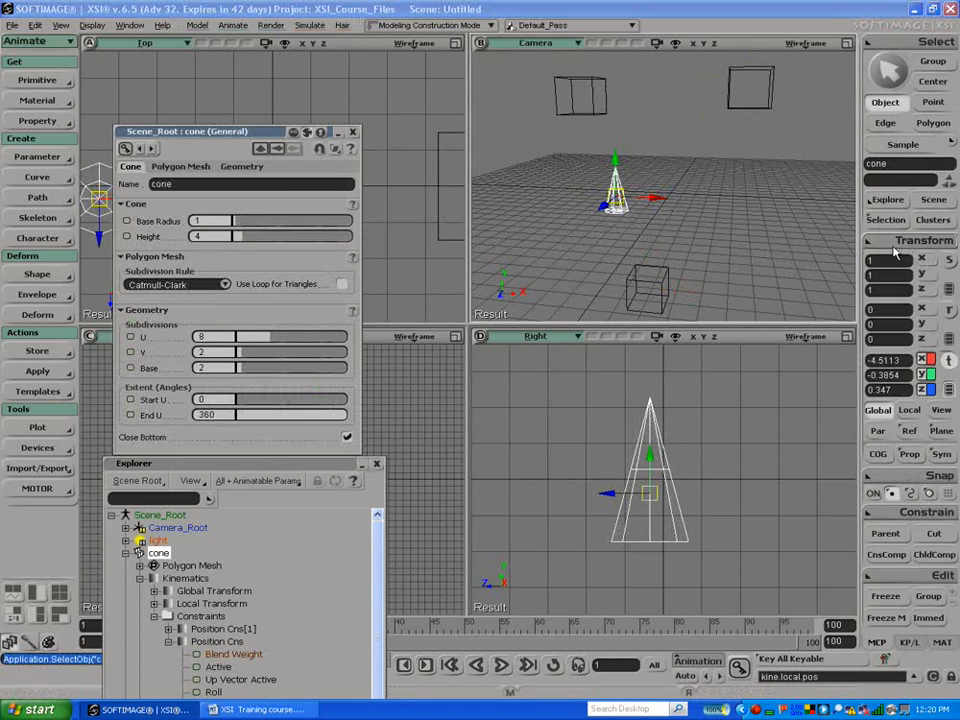
click(925, 512)
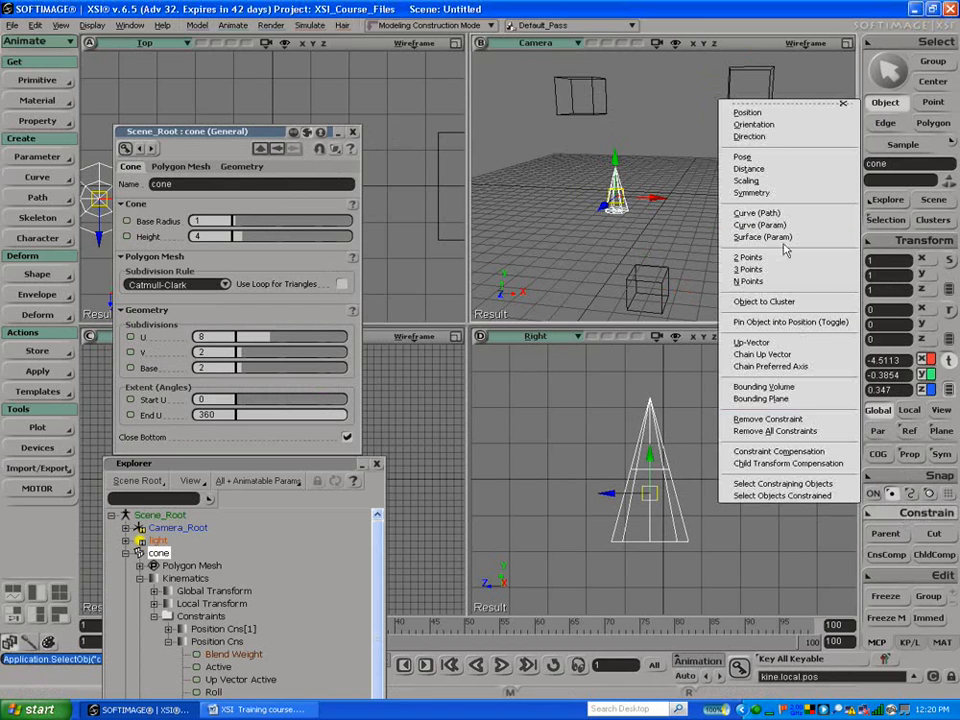
click(782, 111)
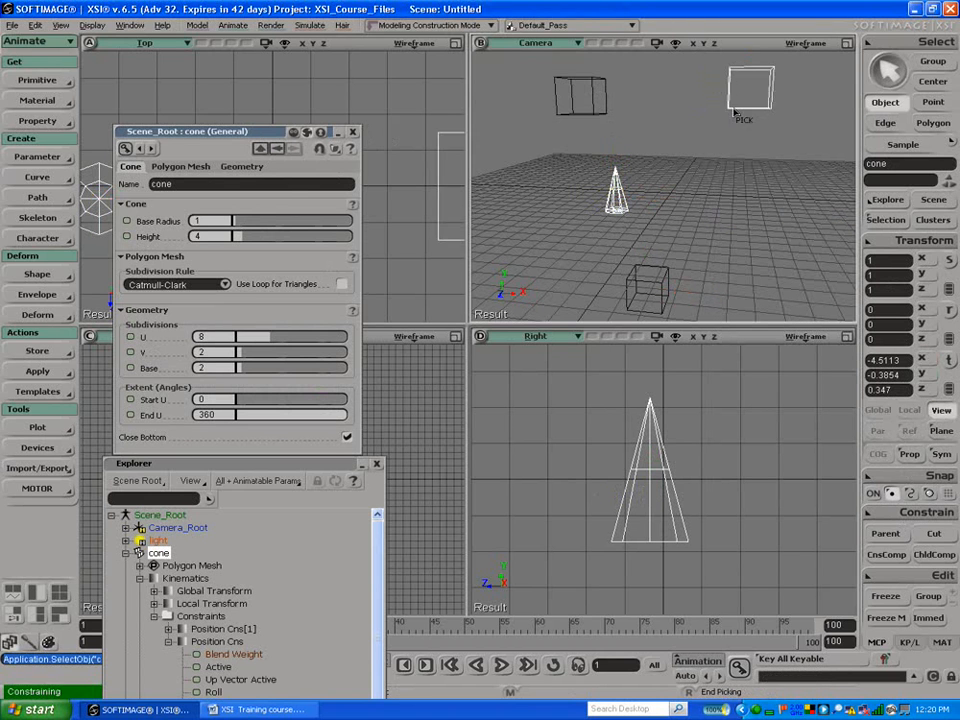
click(736, 108)
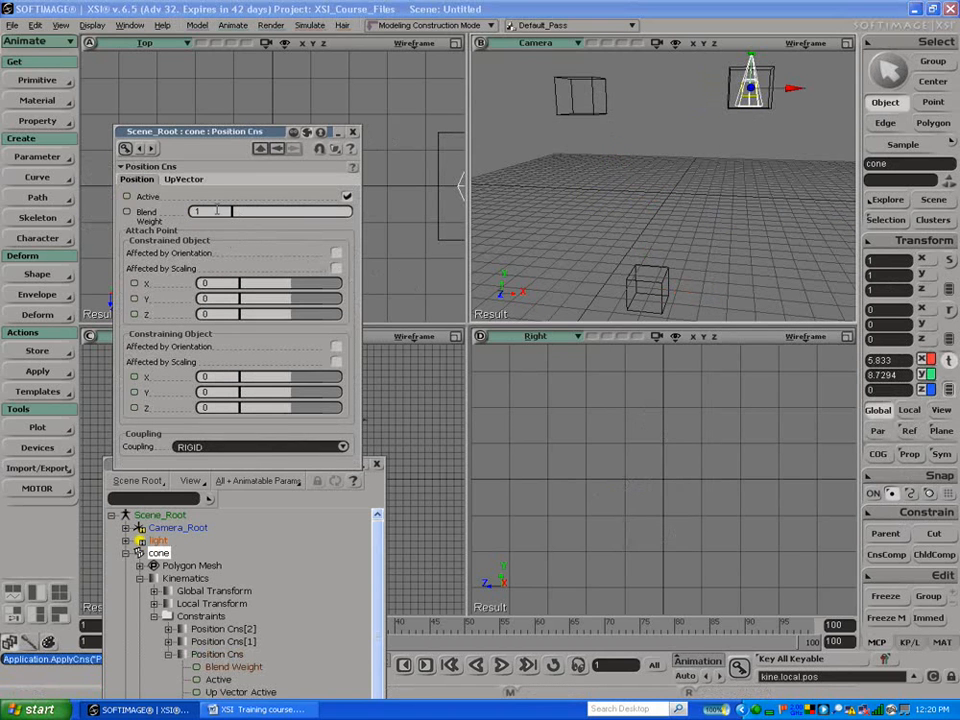
text(0.5)
key(Return)
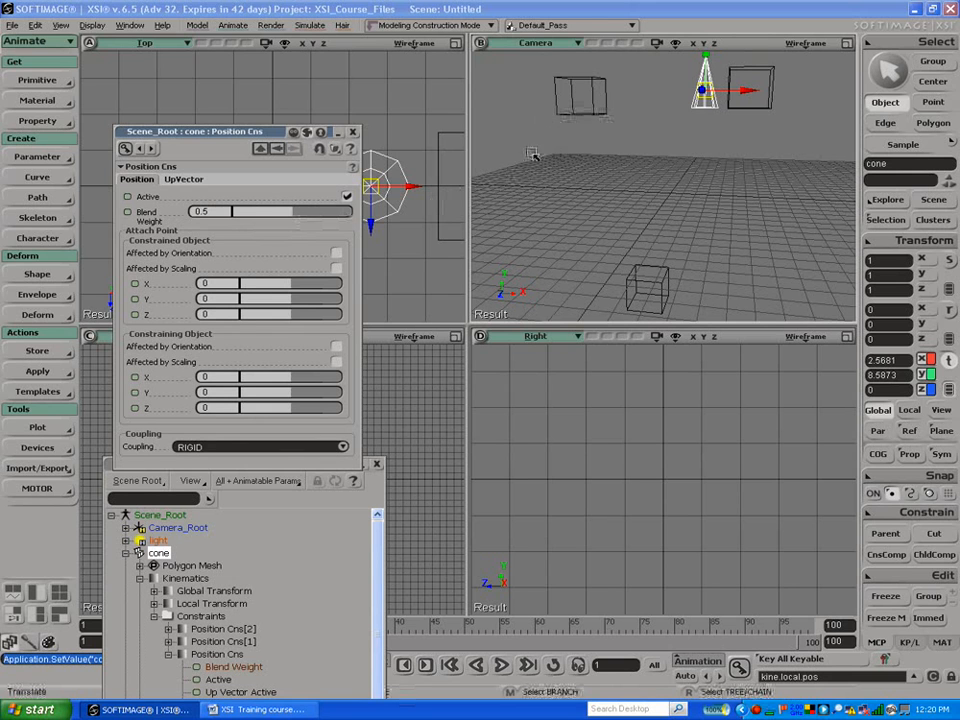
Step: Lower the blend weight of the cone's position constraint to cube1 down to 0
drag(281, 219, 218, 209)
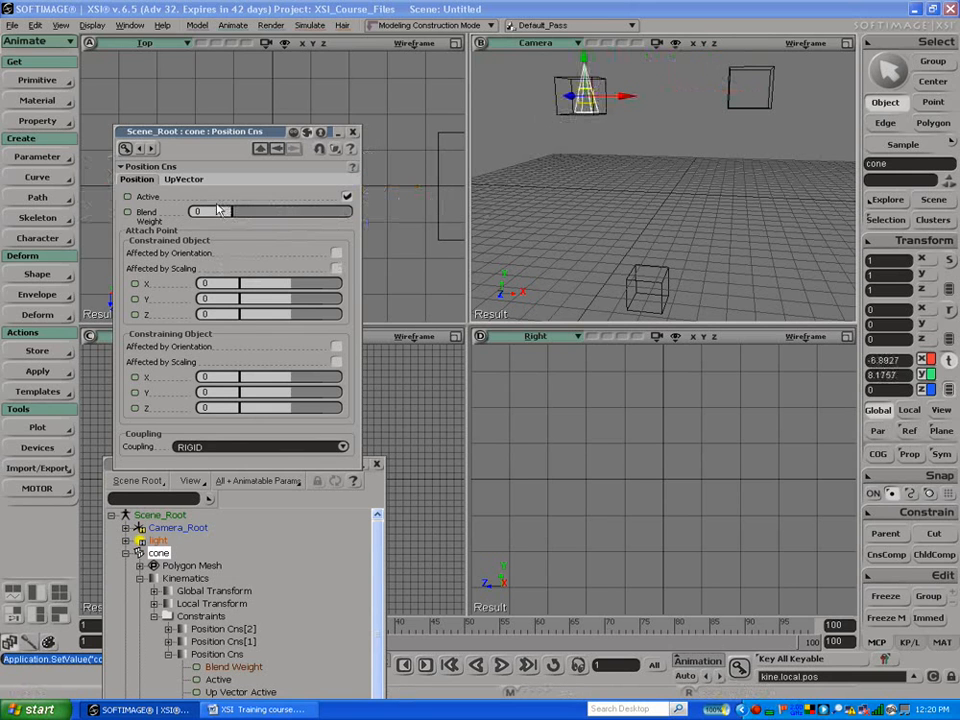
Step: Set the blend weight of the cone's position constraint to cube1 to 0.3, after trying 0.5 and 0.4
drag(249, 213, 284, 221)
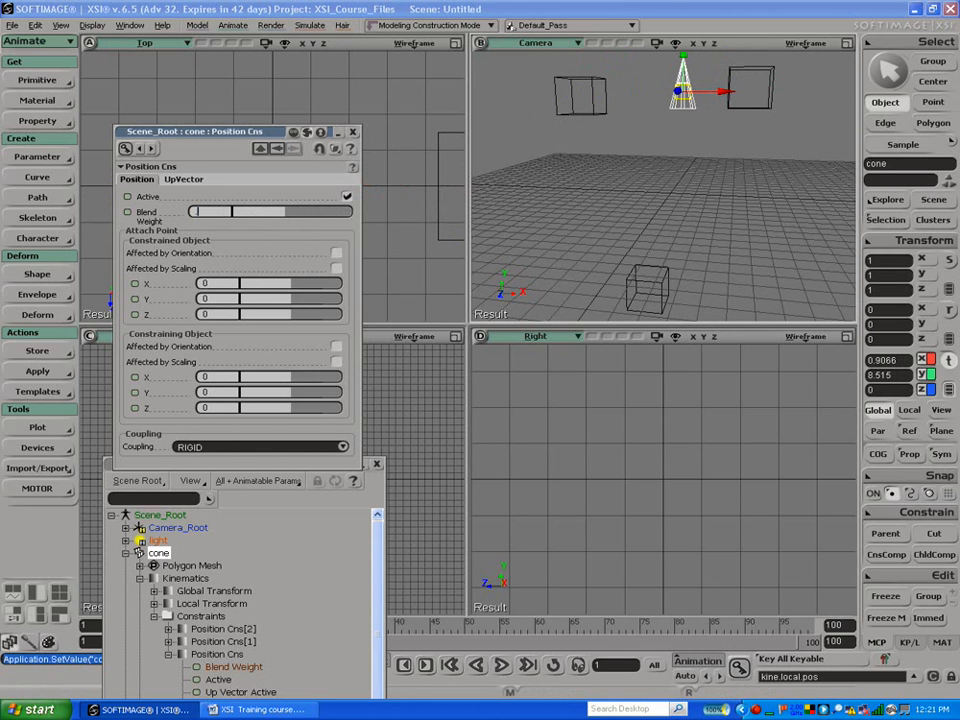
text(0.5)
key(Return)
drag(273, 140, 263, 74)
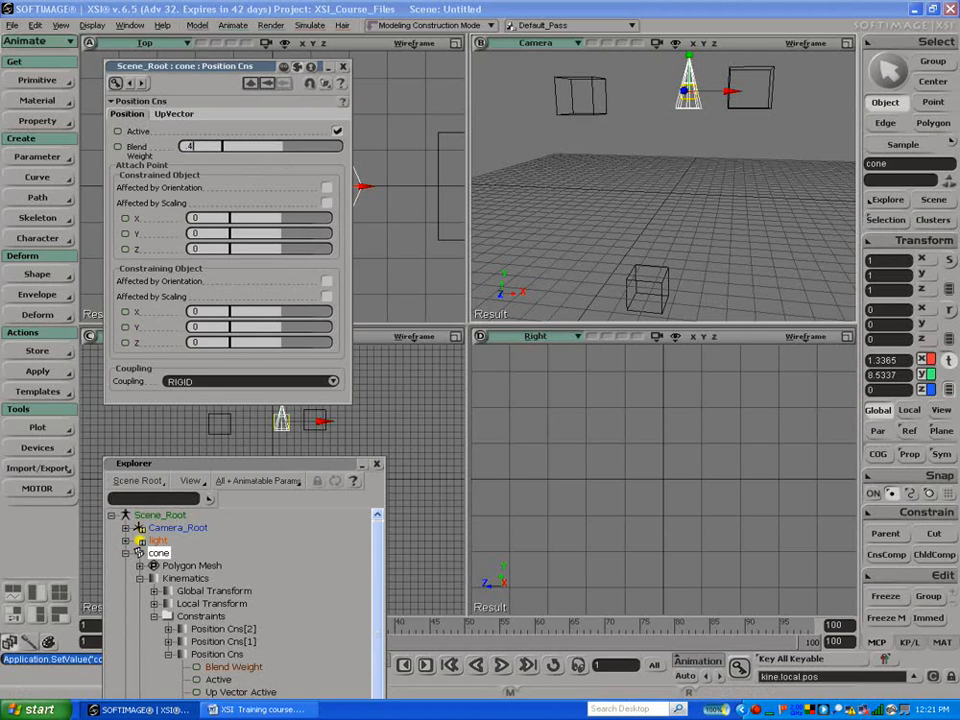
key(Return)
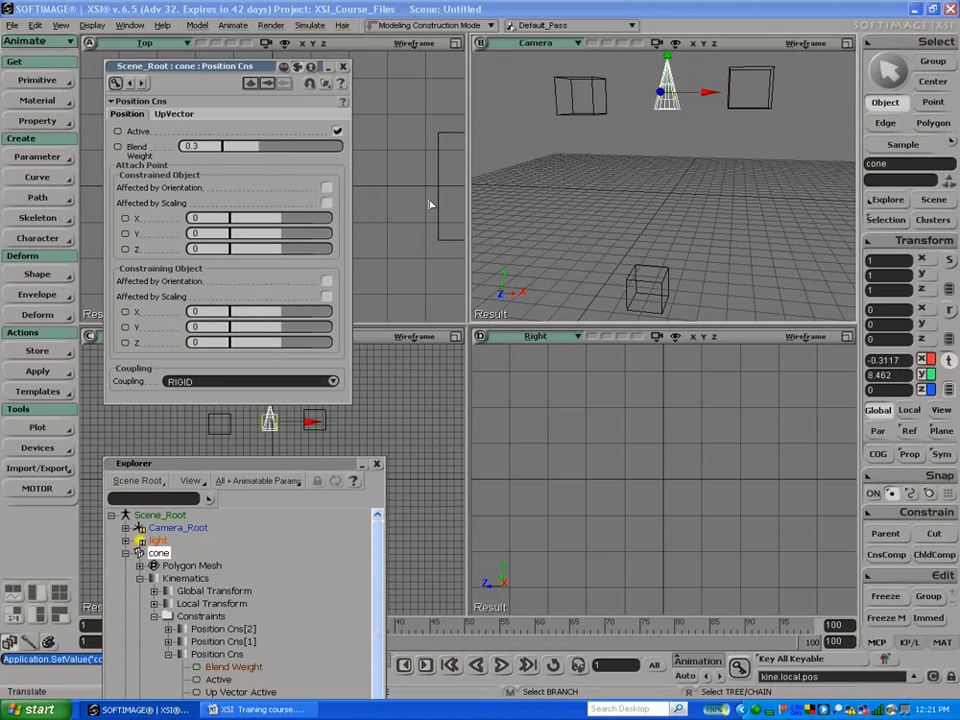
Step: Check the cone's first position constraint and set the blend weight of Position Cns[1] to 0.5
click(901, 220)
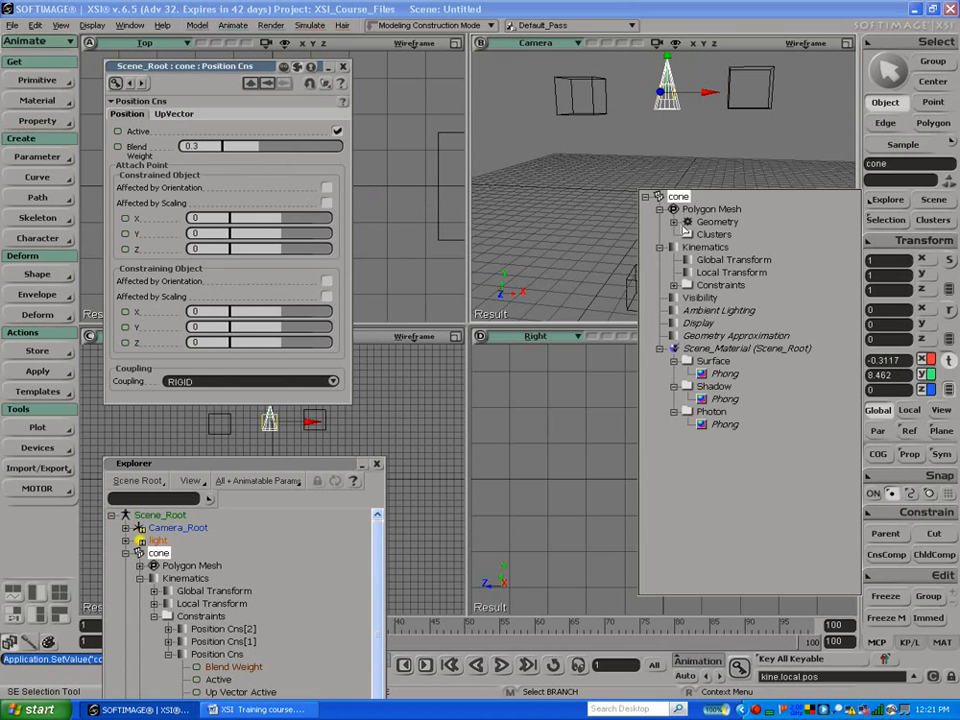
click(673, 285)
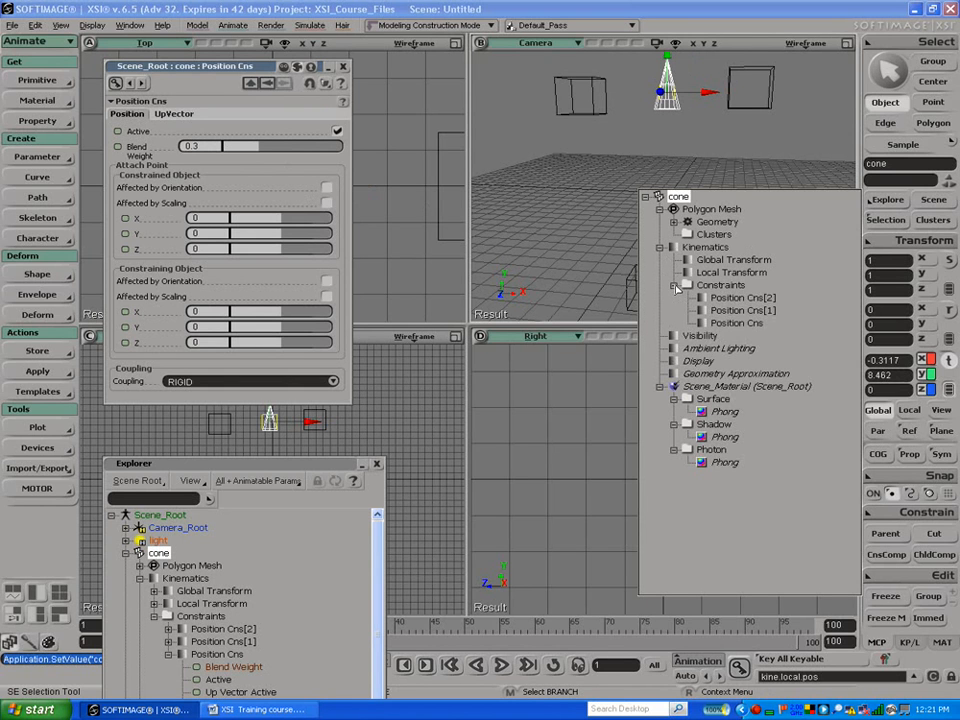
click(714, 323)
click(889, 222)
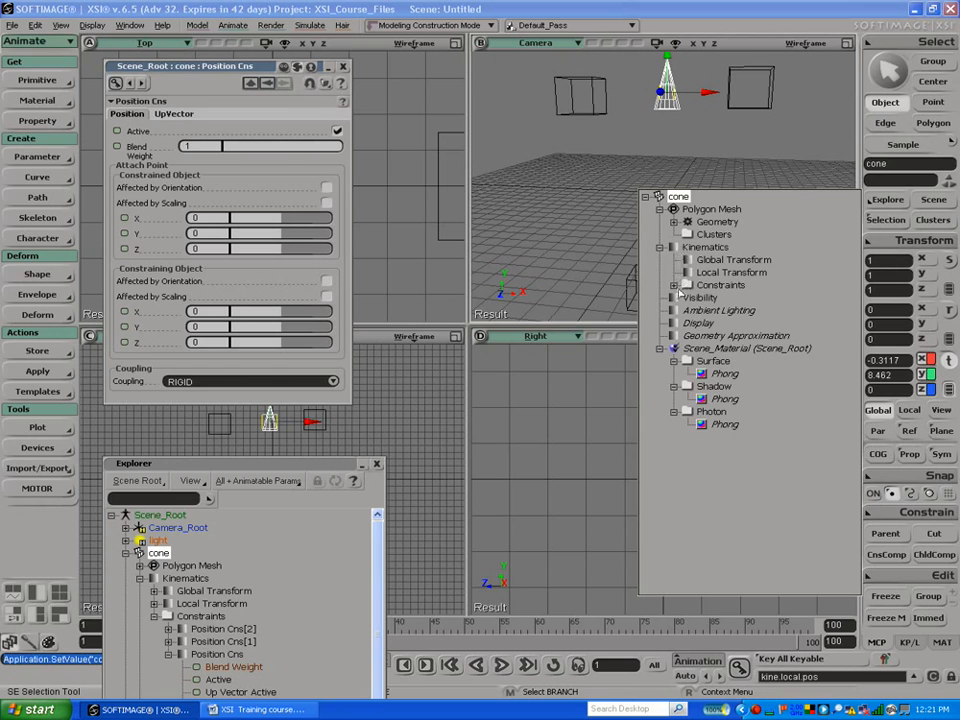
click(675, 286)
click(702, 311)
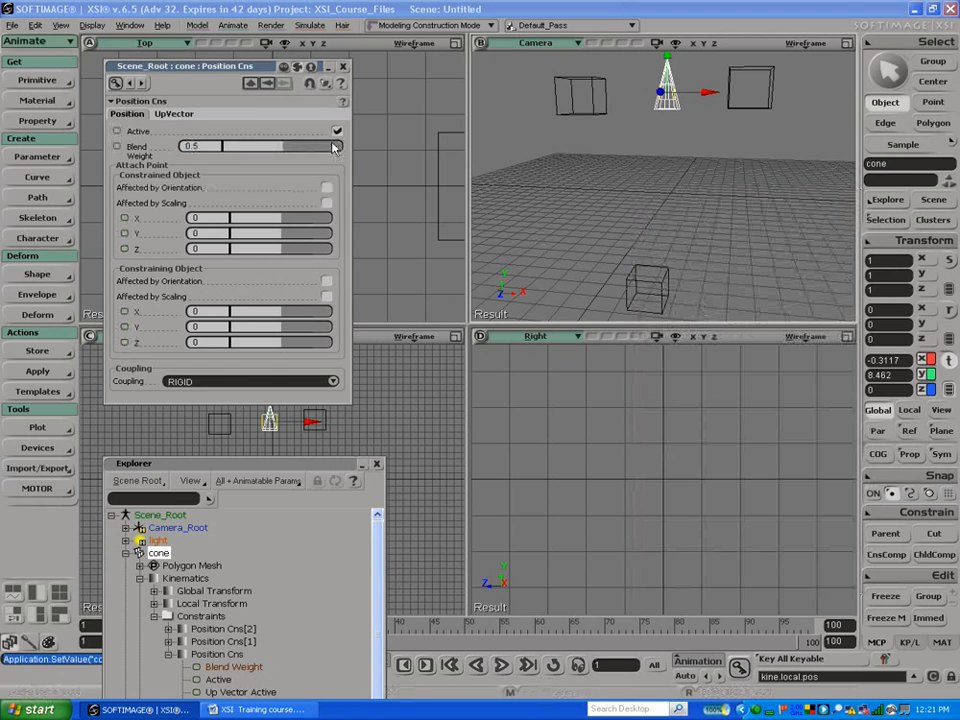
drag(287, 138, 270, 146)
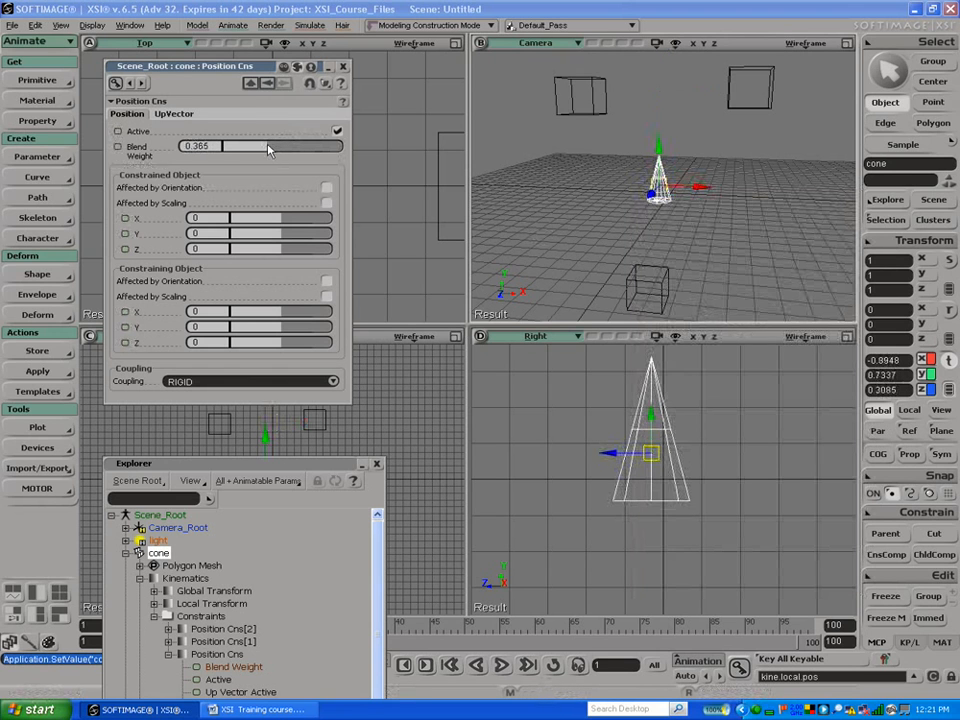
click(212, 147)
key(Return)
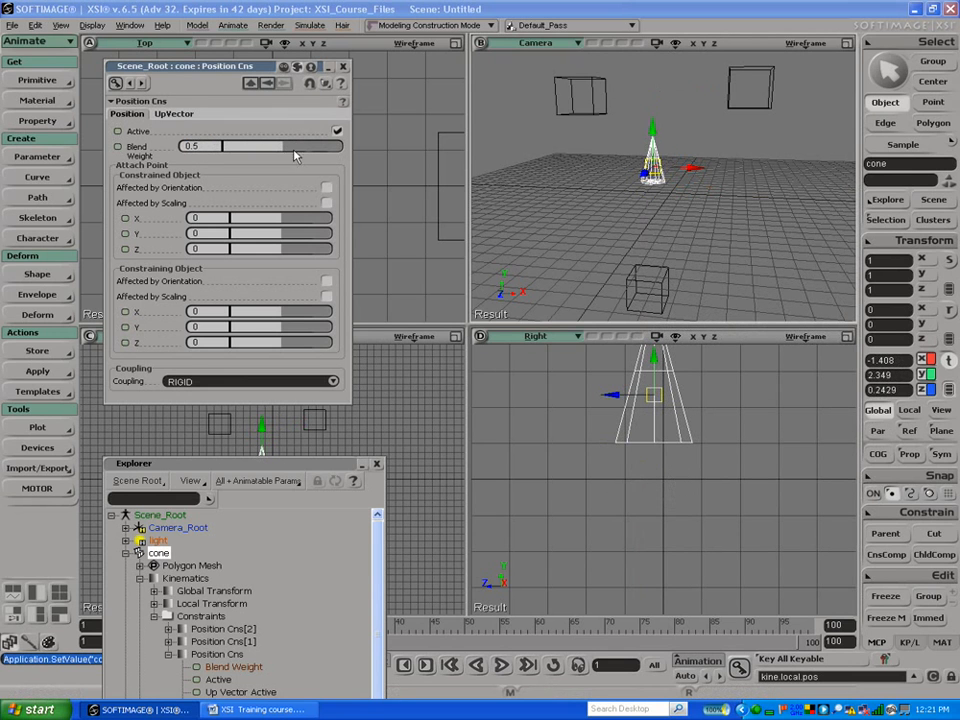
Step: Reselect the cone and lower the blend weight of its first position constraint to about 0.365
click(752, 112)
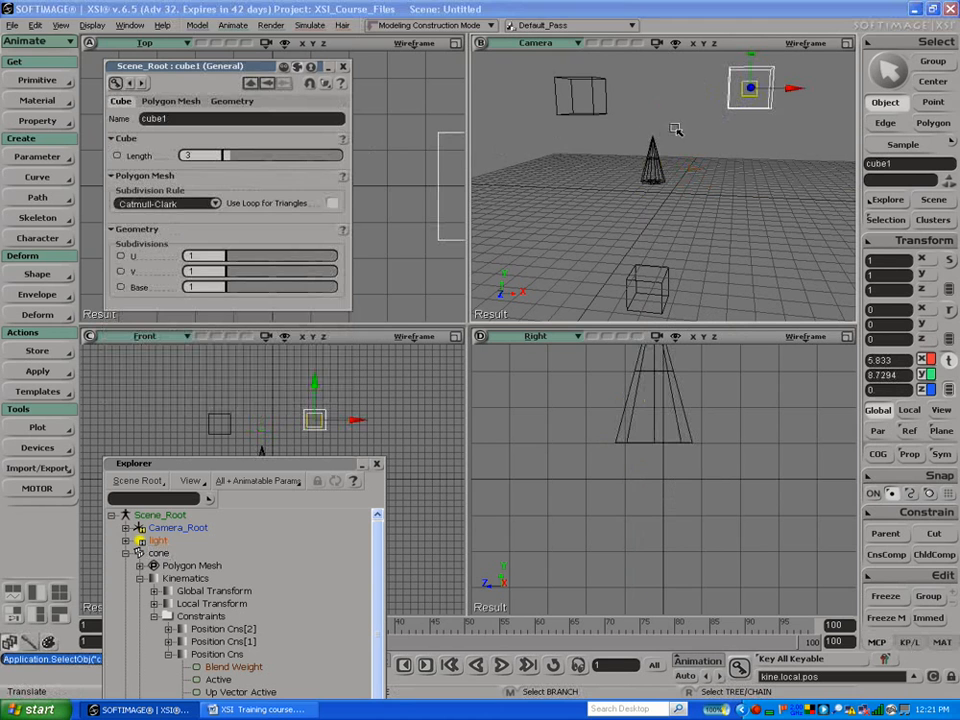
click(653, 158)
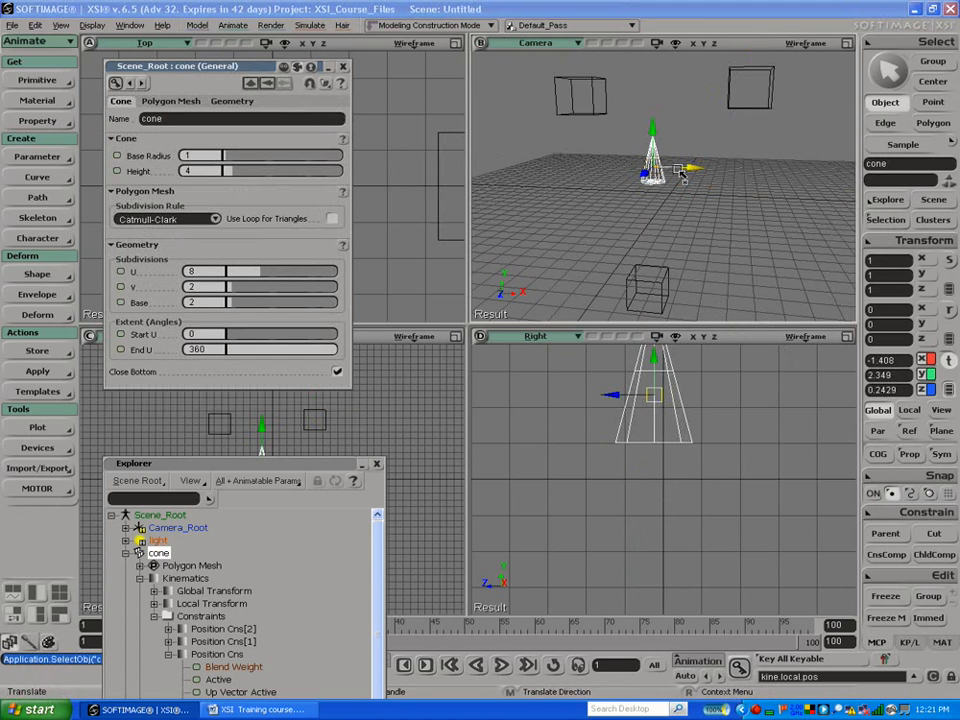
click(898, 222)
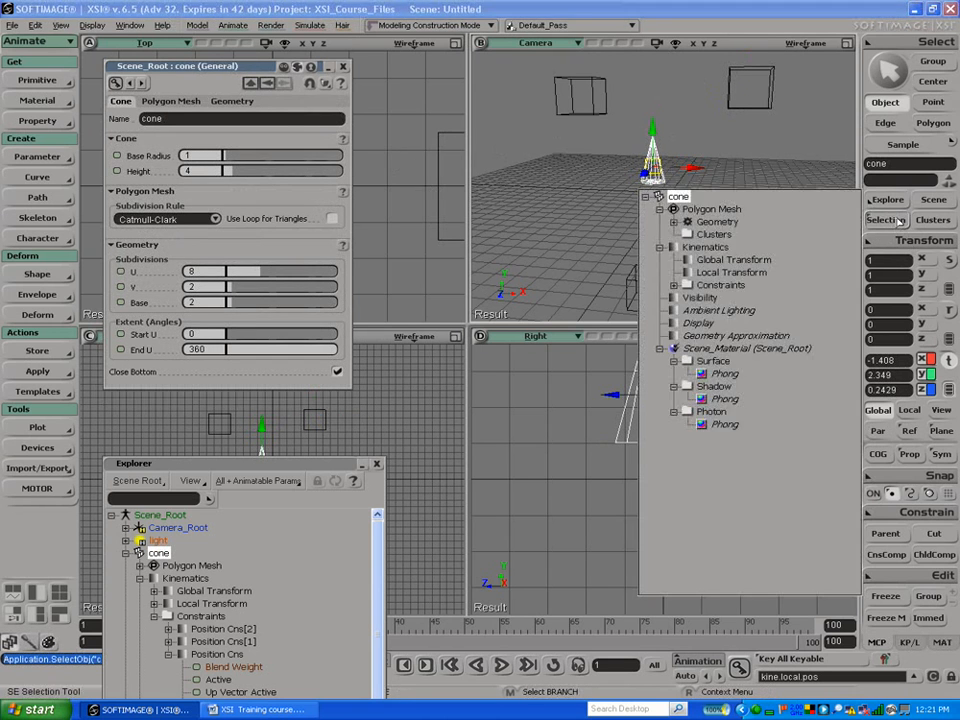
click(673, 285)
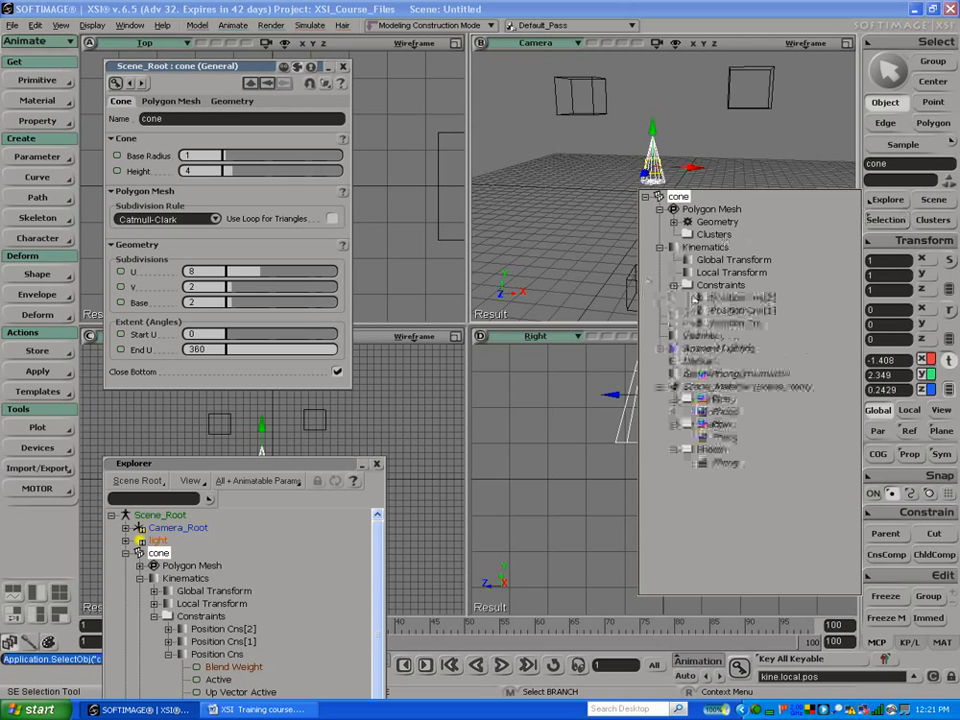
click(715, 322)
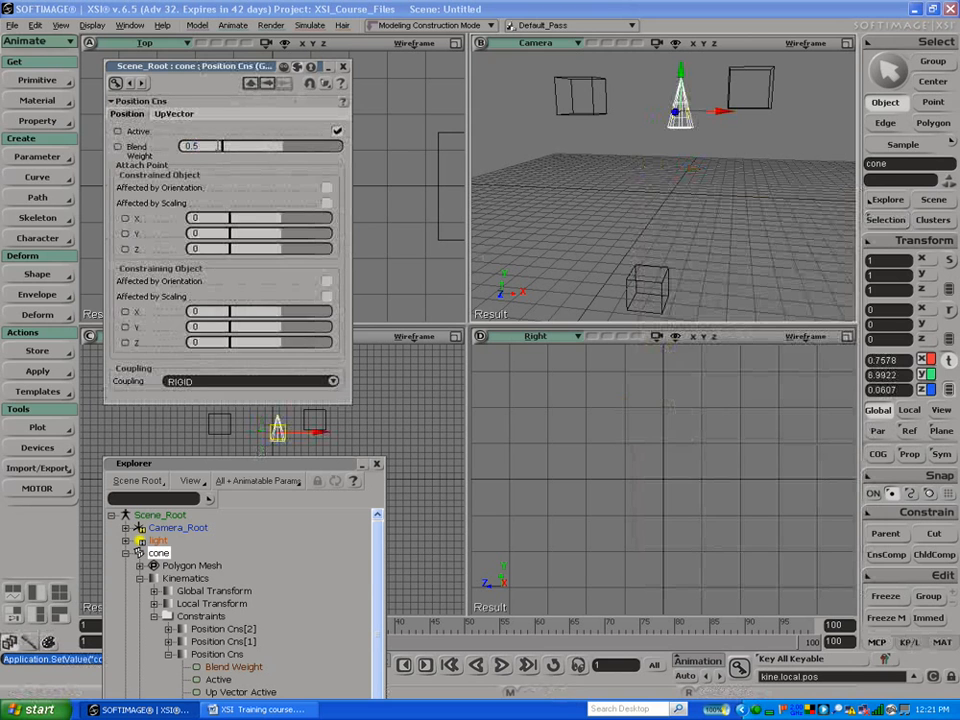
mouse_move(275, 152)
mouse_down()
mouse_move(262, 150)
mouse_move(274, 148)
mouse_up()
Step: Test the three blended constraints by moving cube2 in the Camera view to about X 0.4, Y -7
key(space)
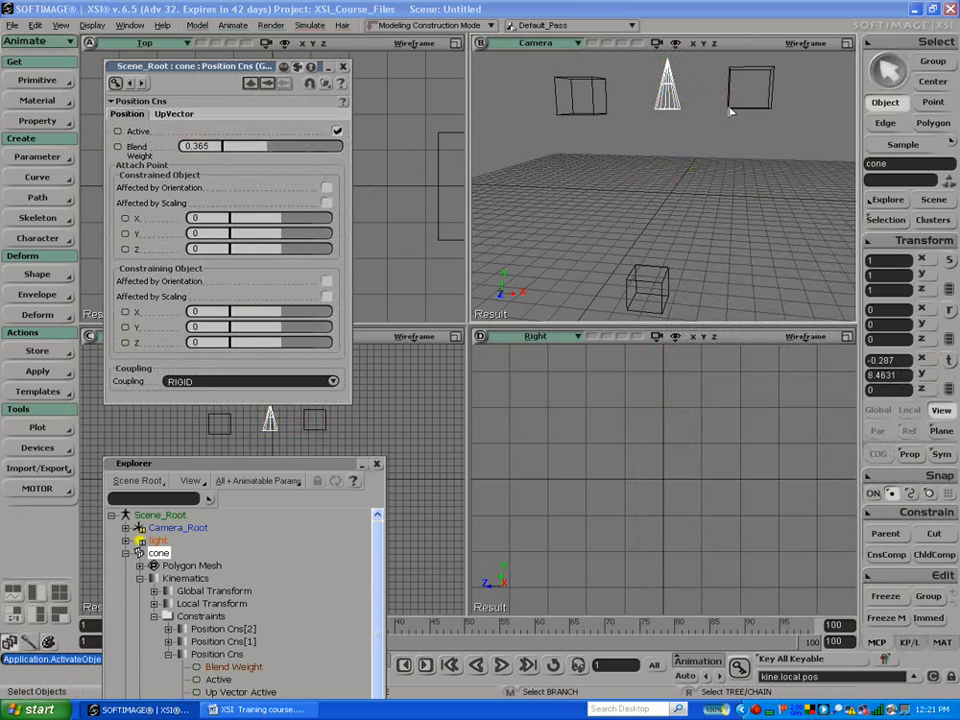
click(645, 288)
key(v)
drag(645, 288, 616, 252)
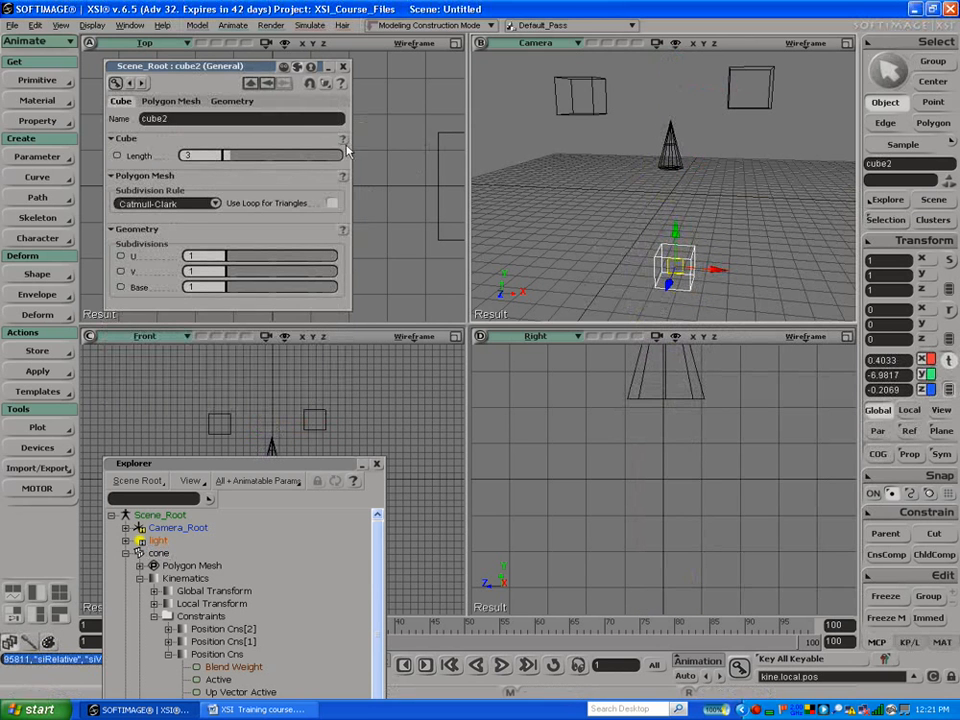
drag(692, 240, 706, 188)
mouse_move(681, 262)
mouse_down()
mouse_move(636, 291)
mouse_move(665, 266)
mouse_move(687, 266)
mouse_up()
Step: Remove all constraints from the cone and close its property editor
click(679, 172)
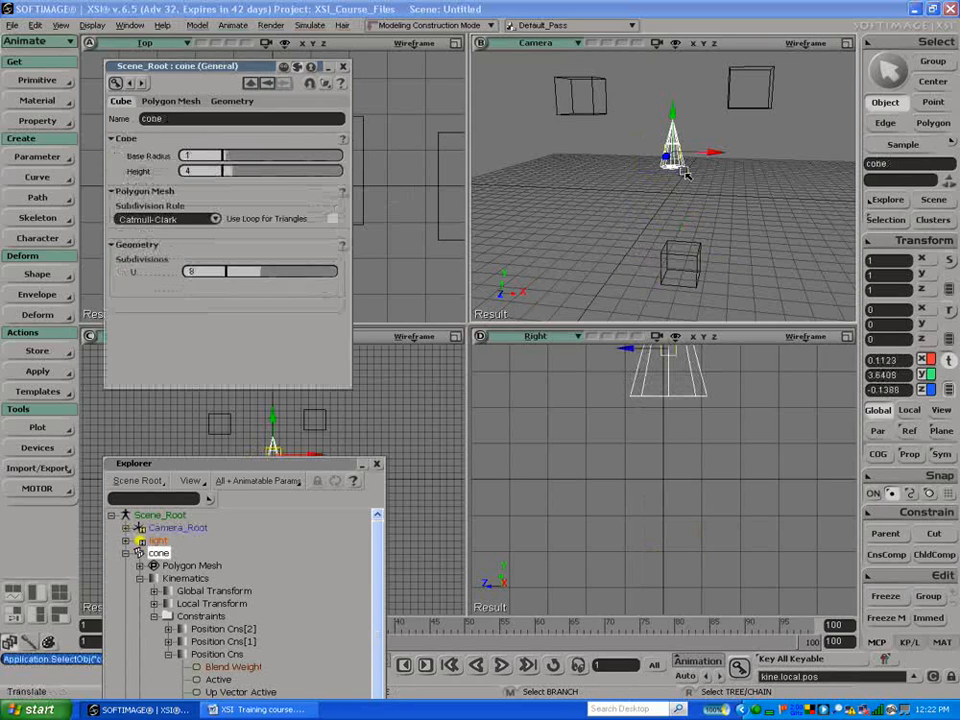
click(926, 512)
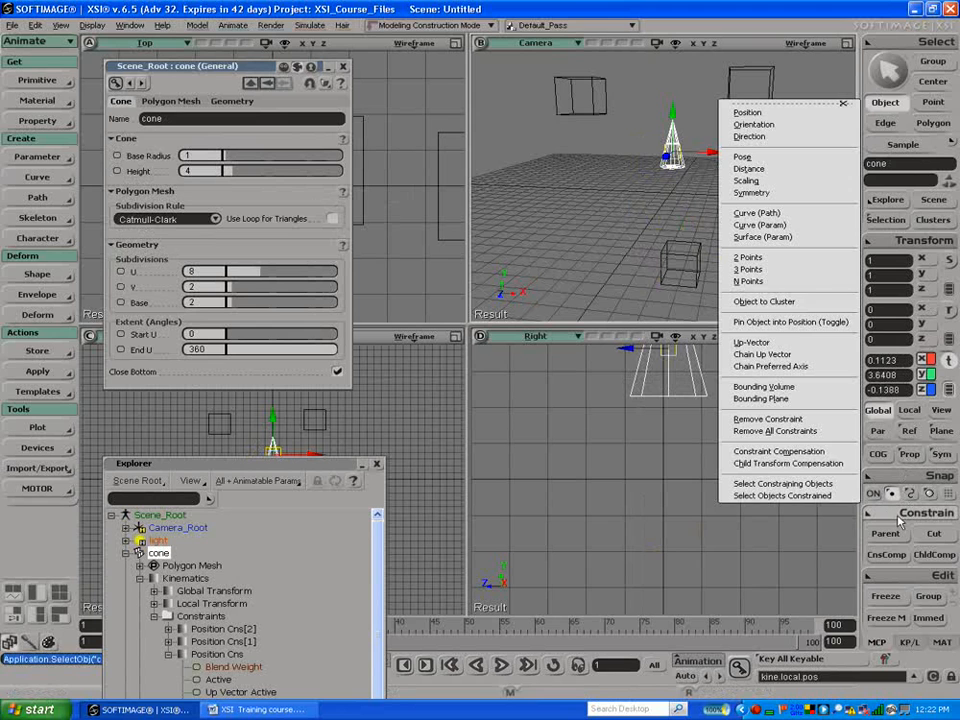
click(768, 433)
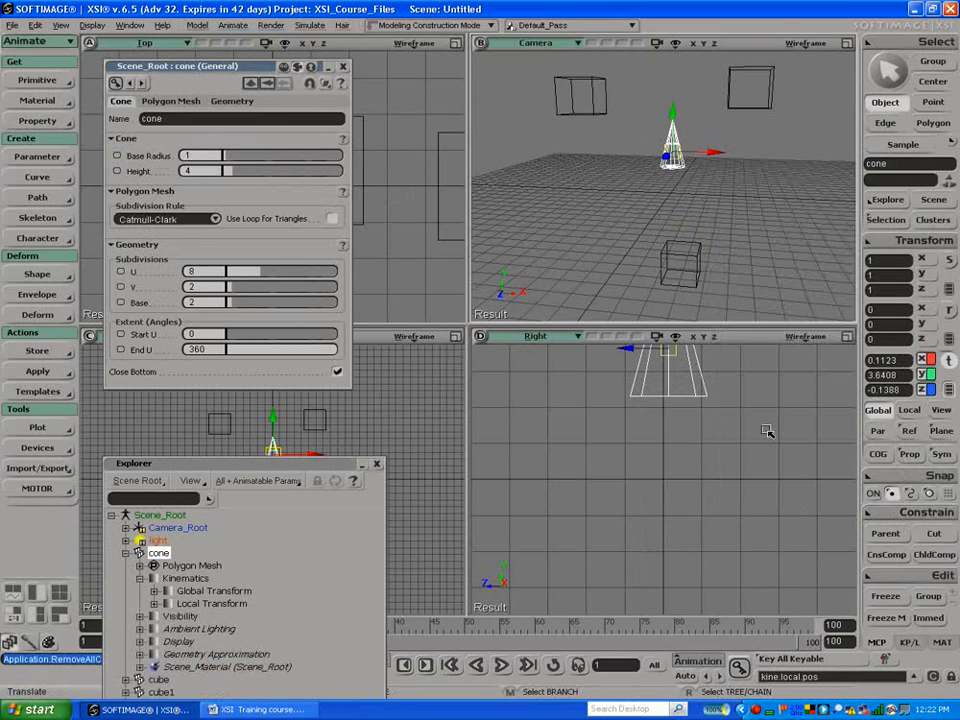
click(342, 66)
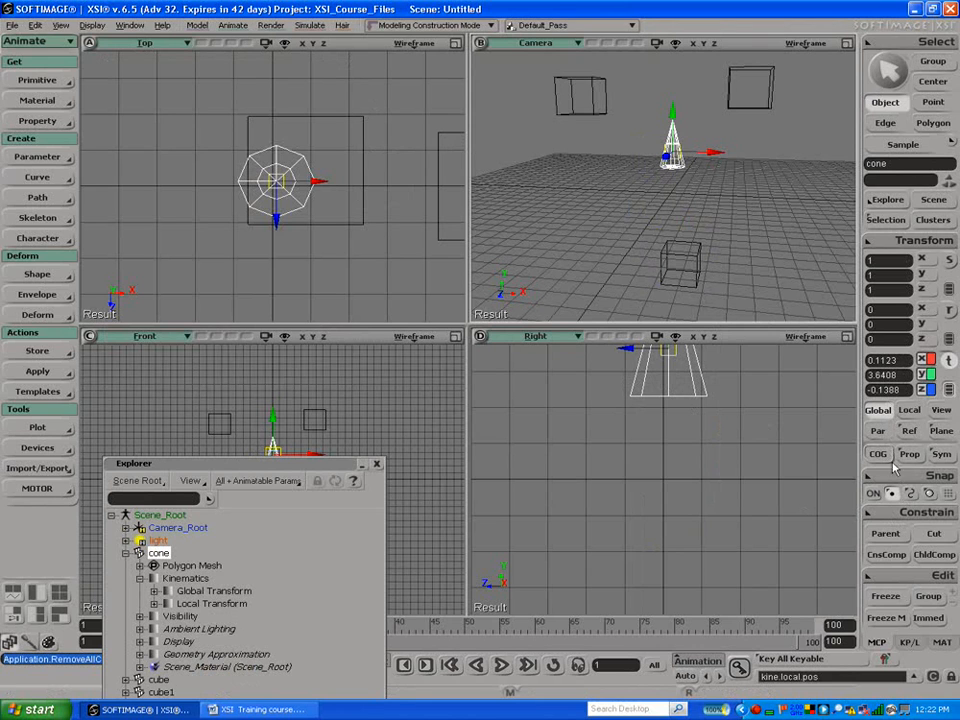
Step: Apply a 3 Points constraint to the cone, picking the three cubes as the constraining objects
click(925, 512)
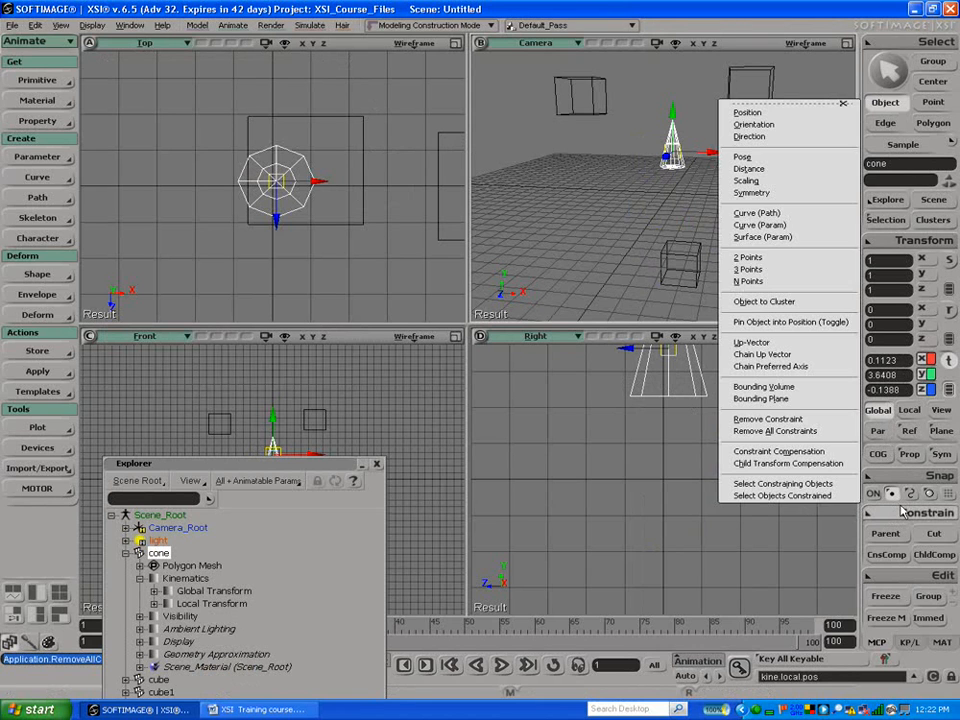
click(791, 271)
click(712, 257)
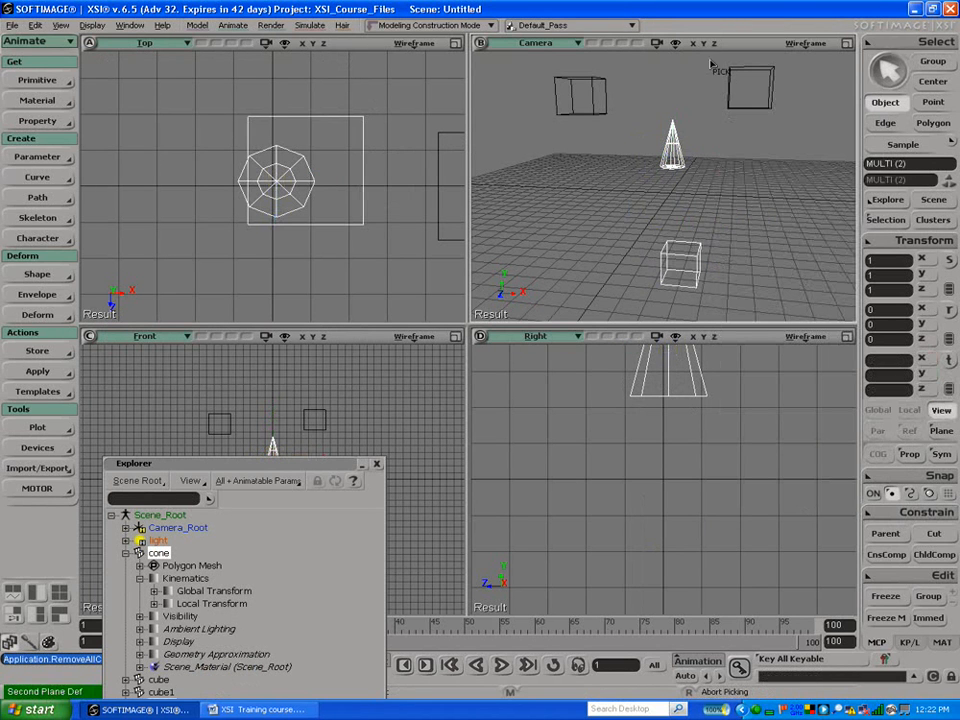
click(705, 255)
click(588, 85)
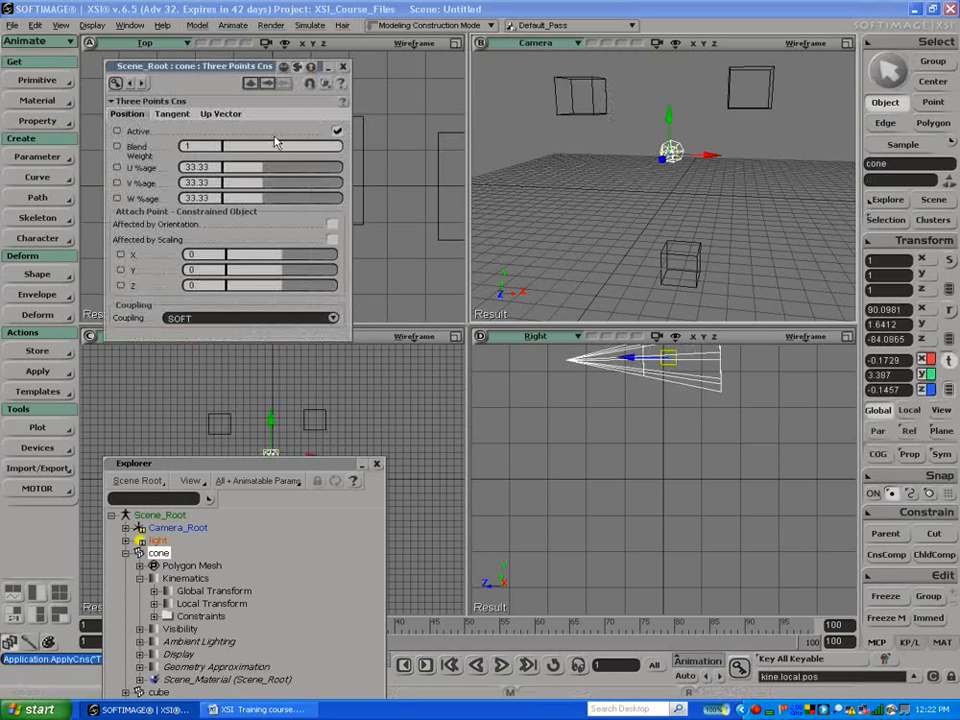
Step: Try several affected axes for the up vector of the cone's three-points constraint, including -Y, -X and X
click(216, 116)
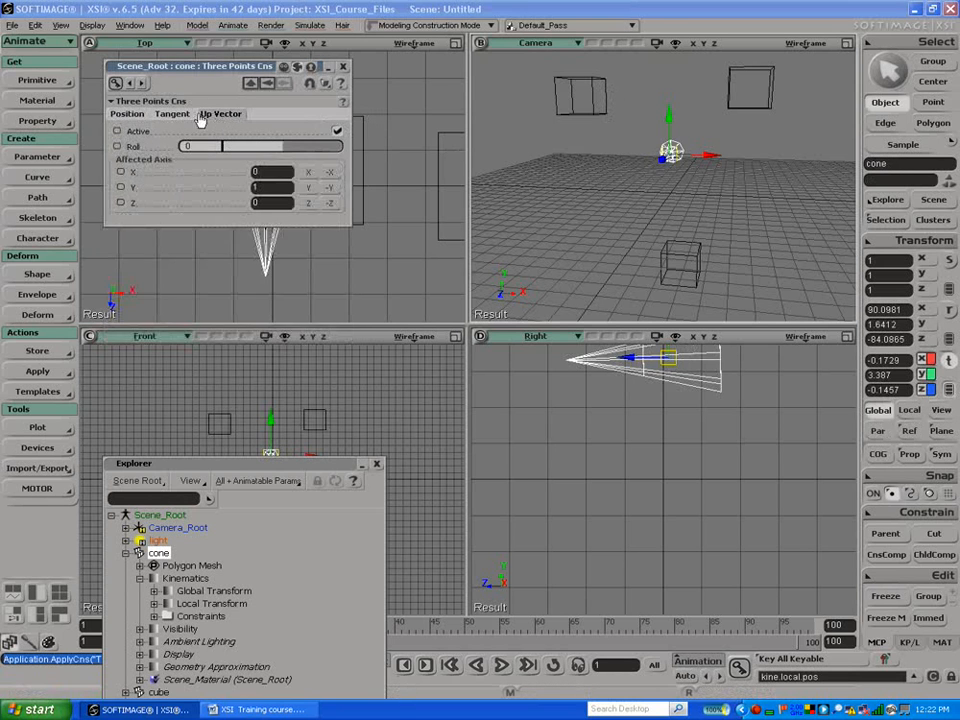
click(330, 192)
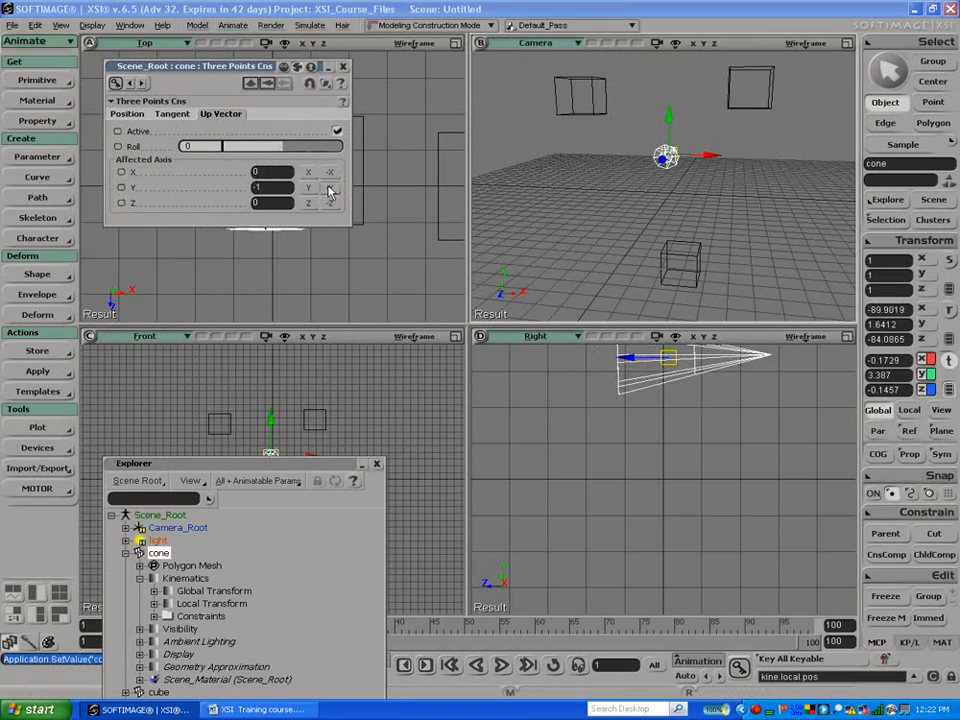
click(308, 188)
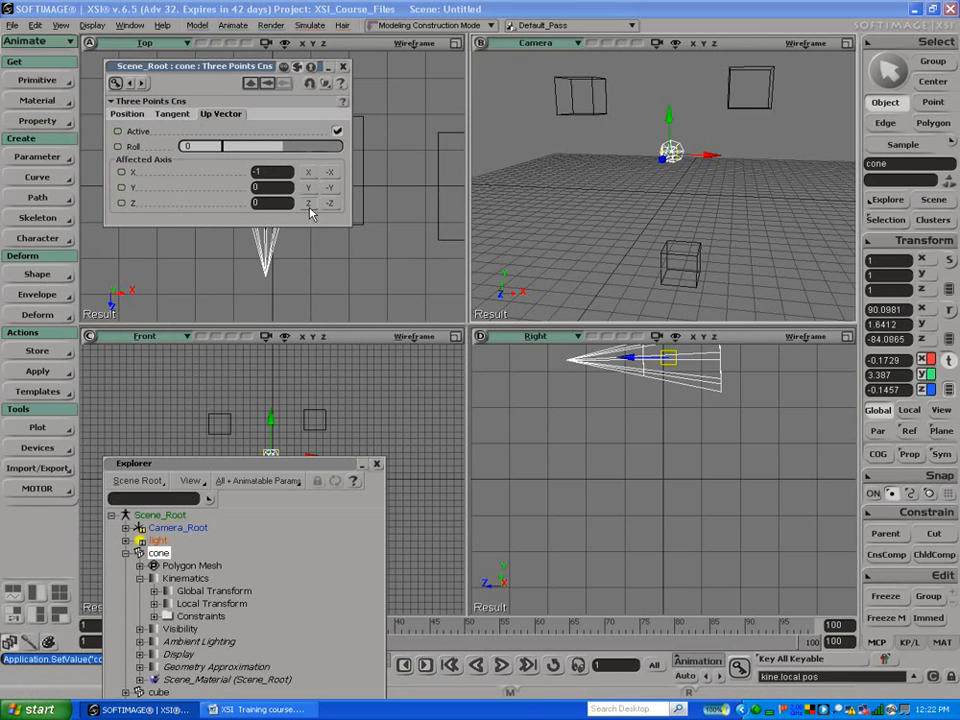
click(326, 205)
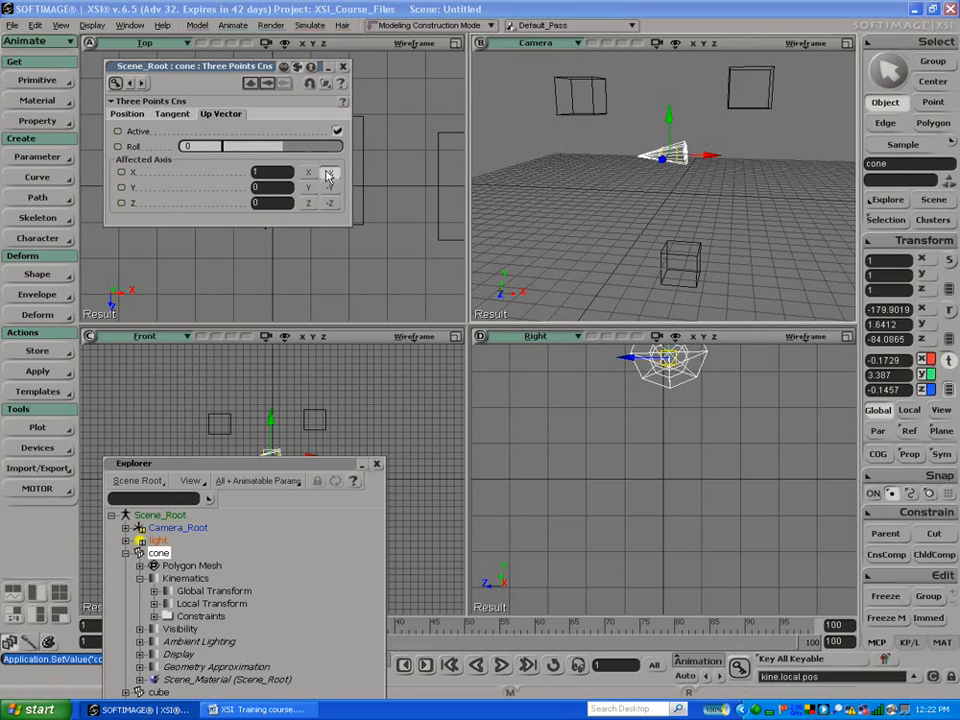
Step: Set the tangent axis to align of the cone's three-points constraint to -Y, after trying -X and Y
click(185, 114)
click(327, 158)
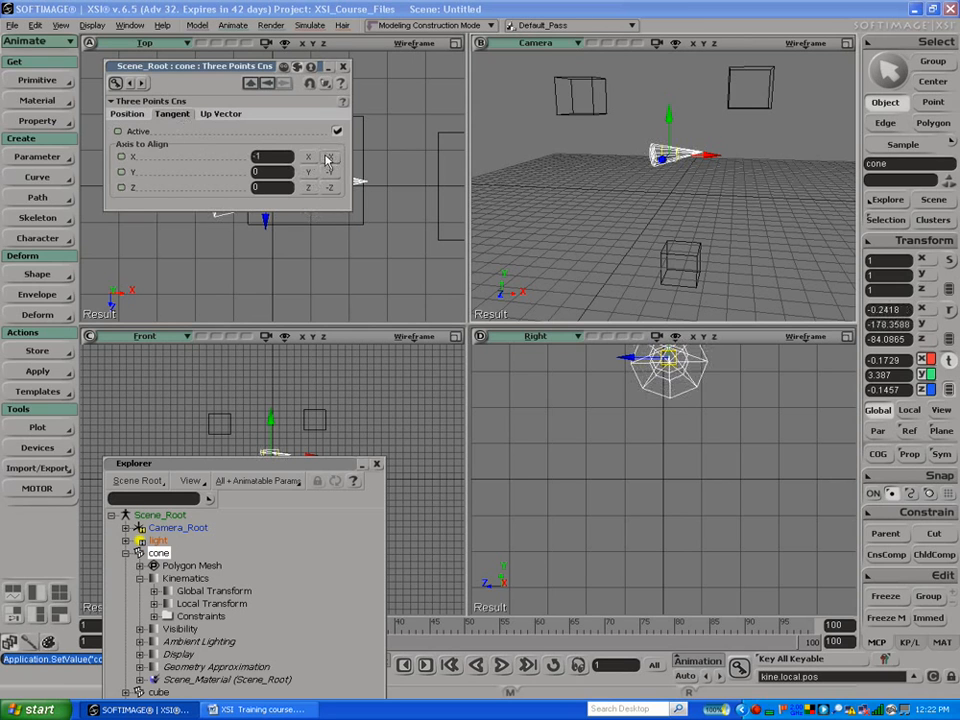
click(310, 172)
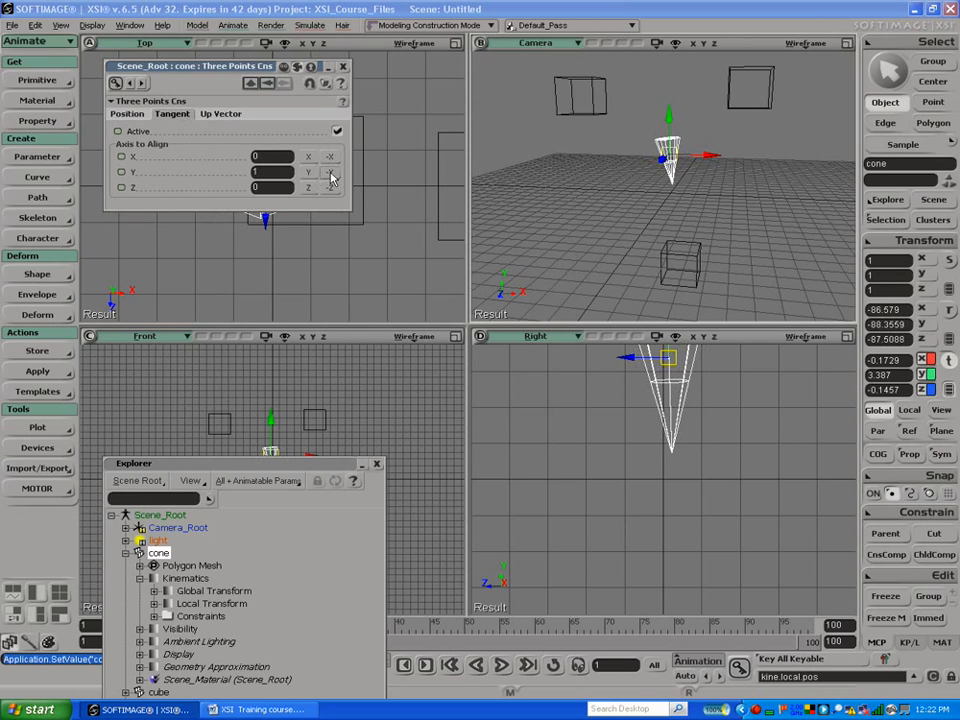
click(329, 173)
Step: Set the up vector's affected axis to Z and test it by moving the upper-left cube to about X -5
click(223, 116)
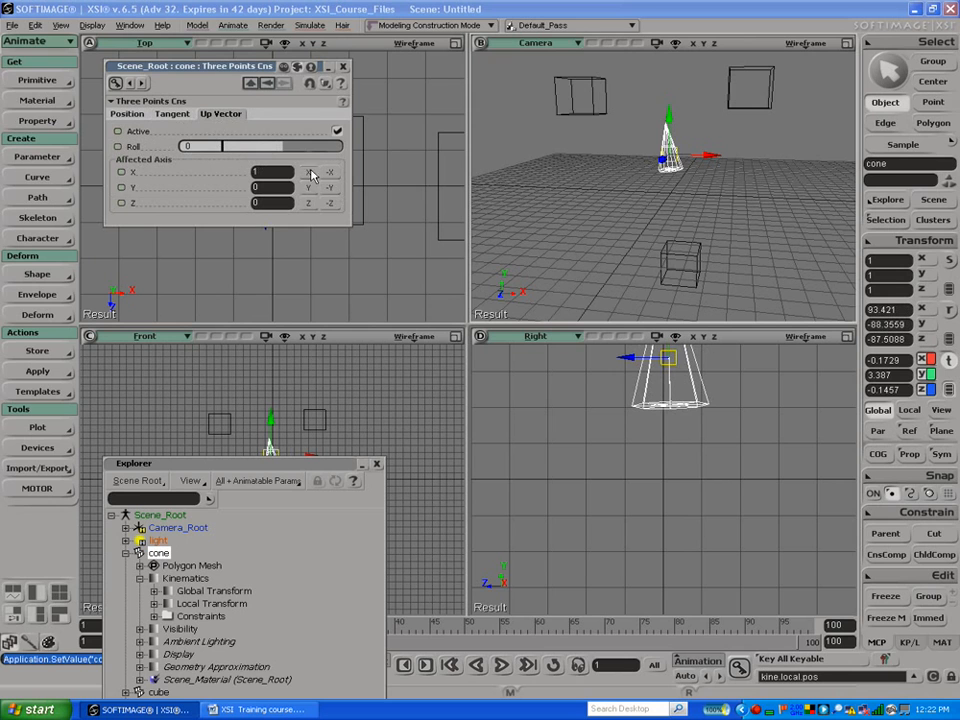
click(329, 204)
click(329, 191)
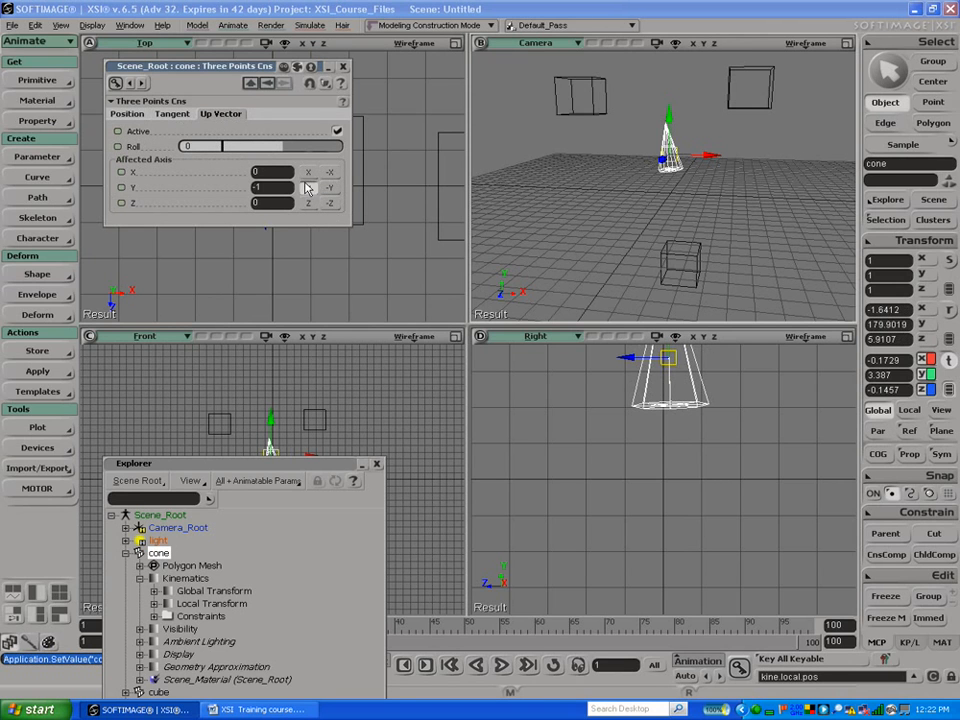
click(308, 204)
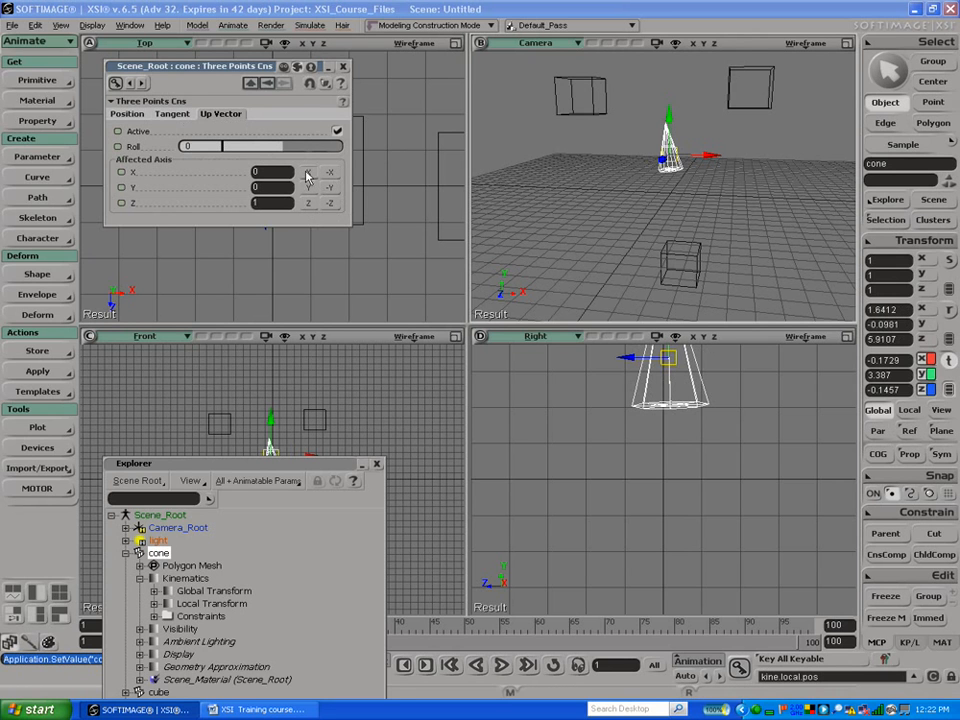
click(560, 70)
drag(562, 117, 599, 113)
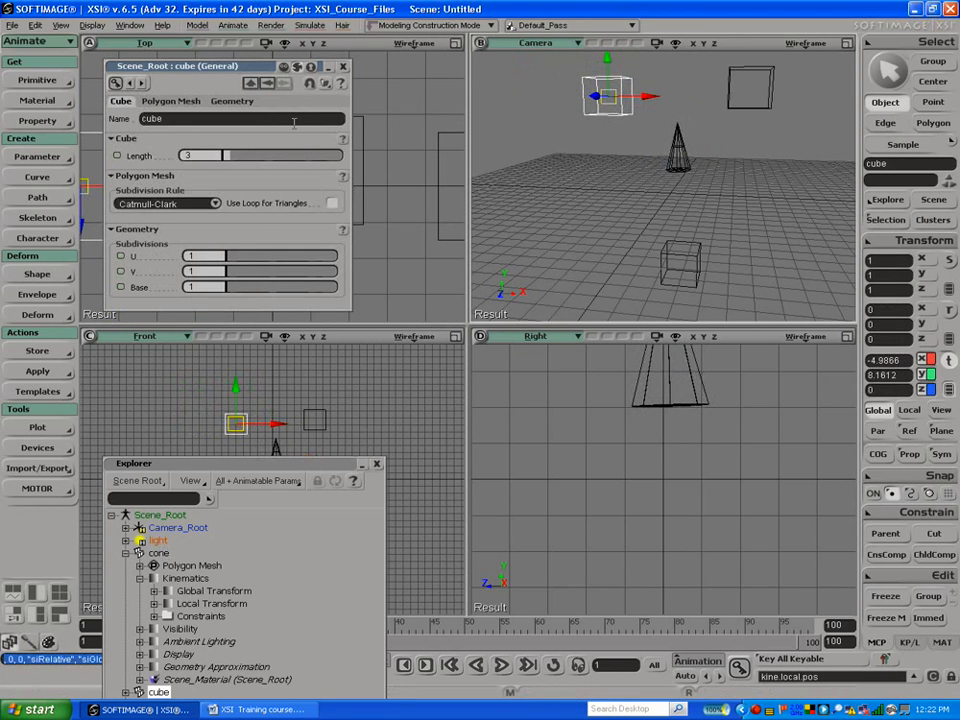
Step: Deactivate the up vector and tangent of the cone's three-points constraint, and move the upper-left cube to about X -6.6, Y 7.5, Z 0.5
click(254, 84)
click(269, 85)
click(269, 85)
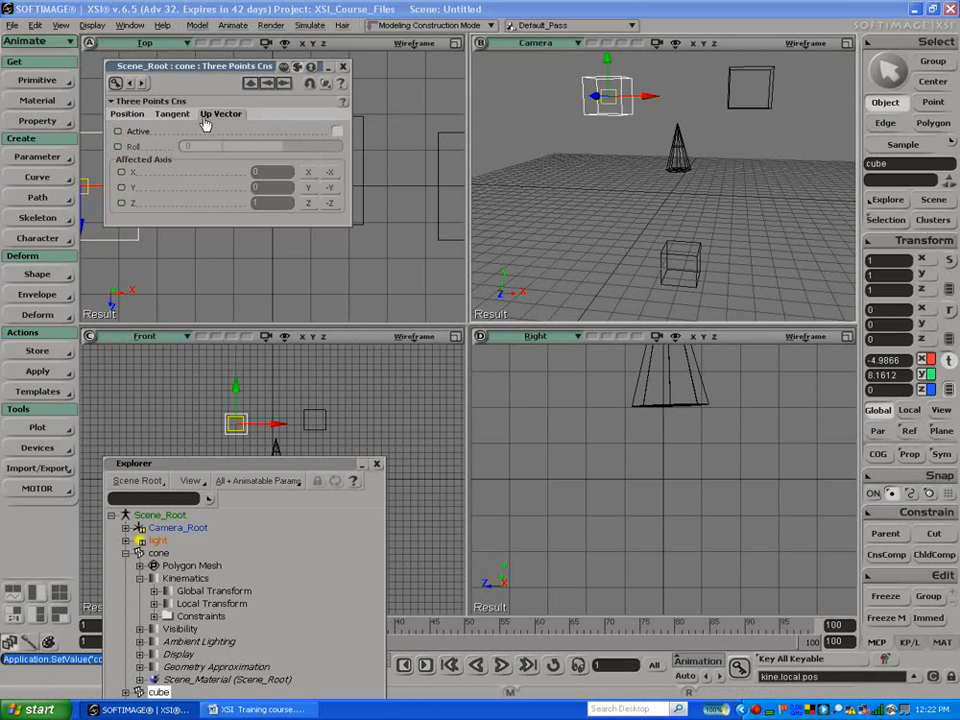
click(172, 114)
click(338, 132)
drag(609, 101, 632, 108)
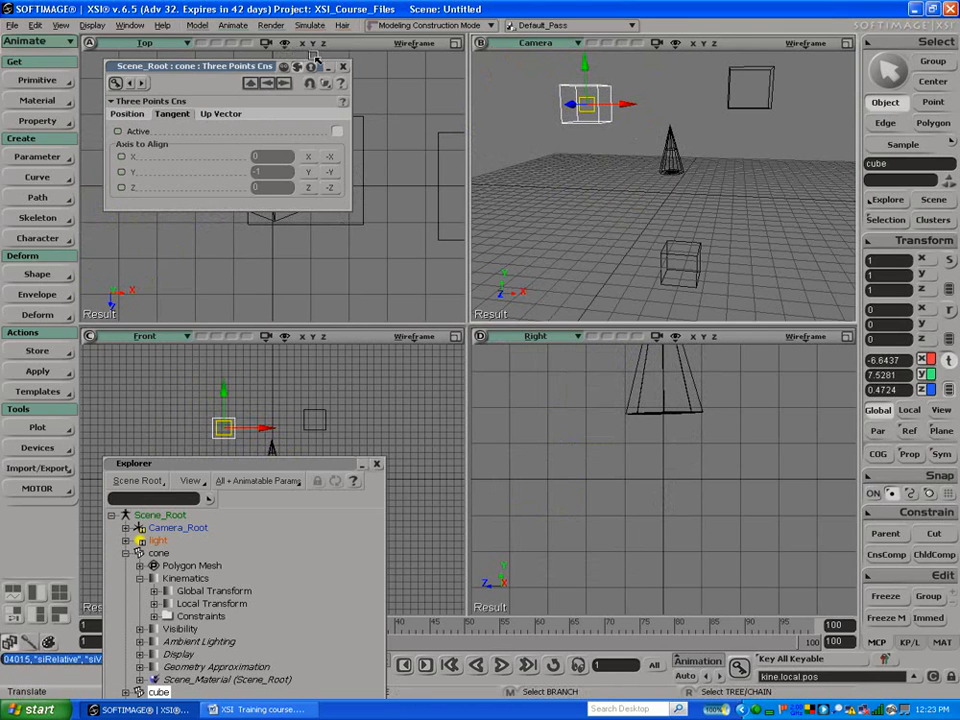
Step: Remove all constraints from the cone
click(342, 66)
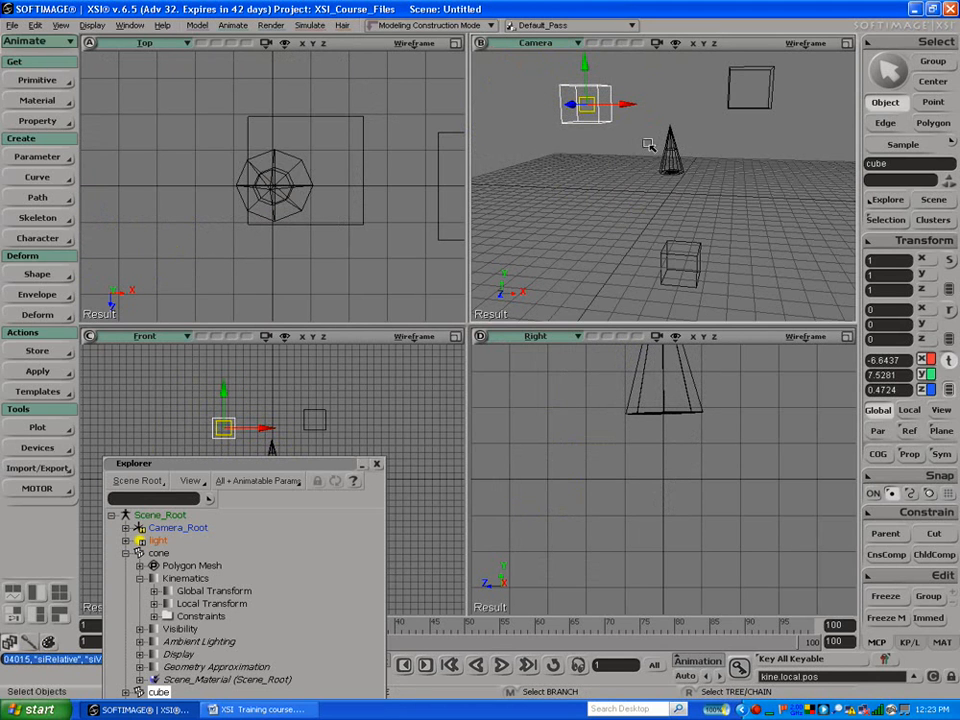
click(648, 146)
click(670, 152)
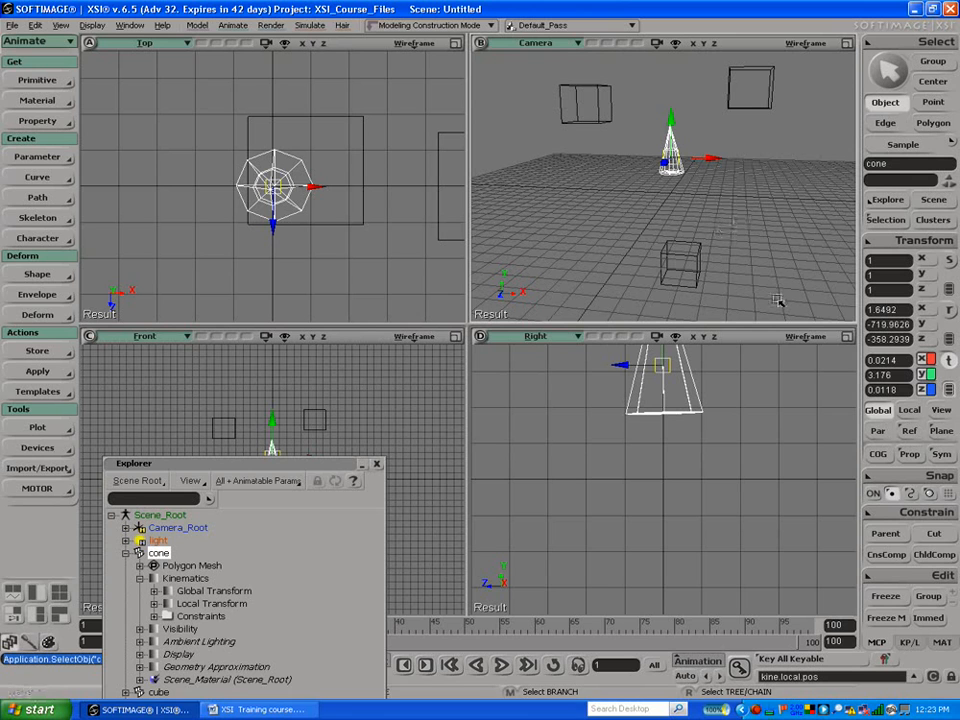
click(918, 512)
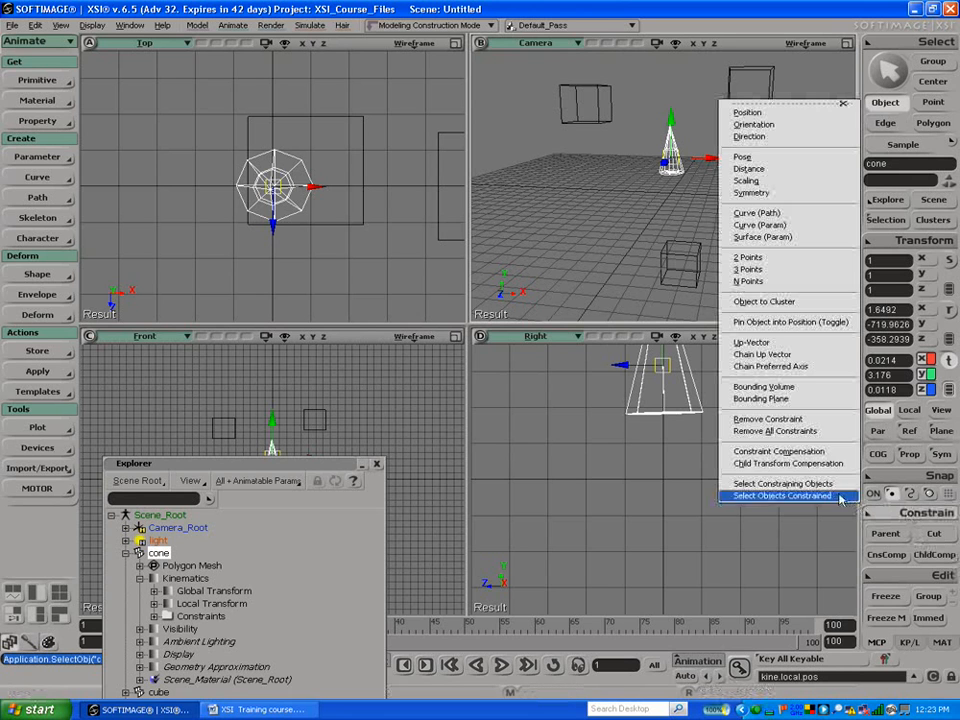
click(790, 431)
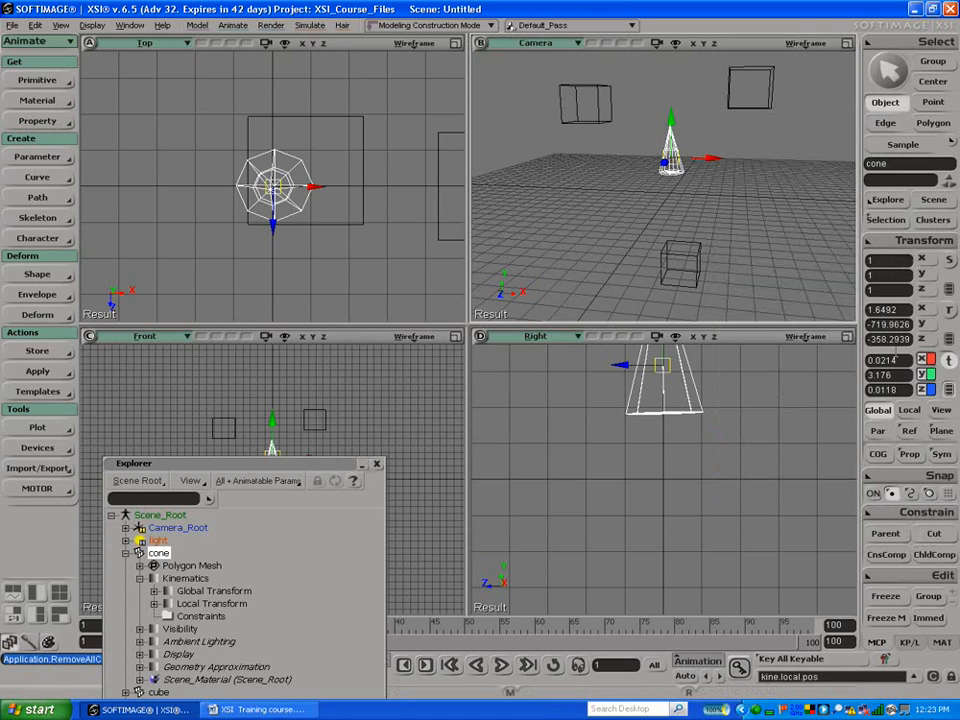
Step: Apply an orientation constraint to the cone with the upper-left cube as the constraining object
click(905, 512)
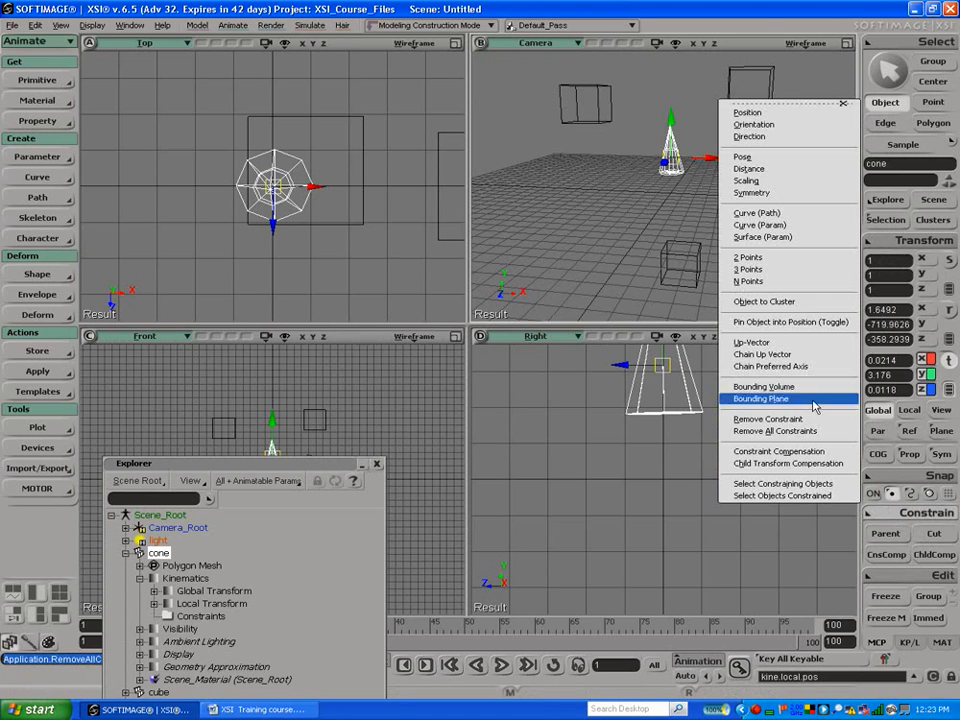
click(763, 125)
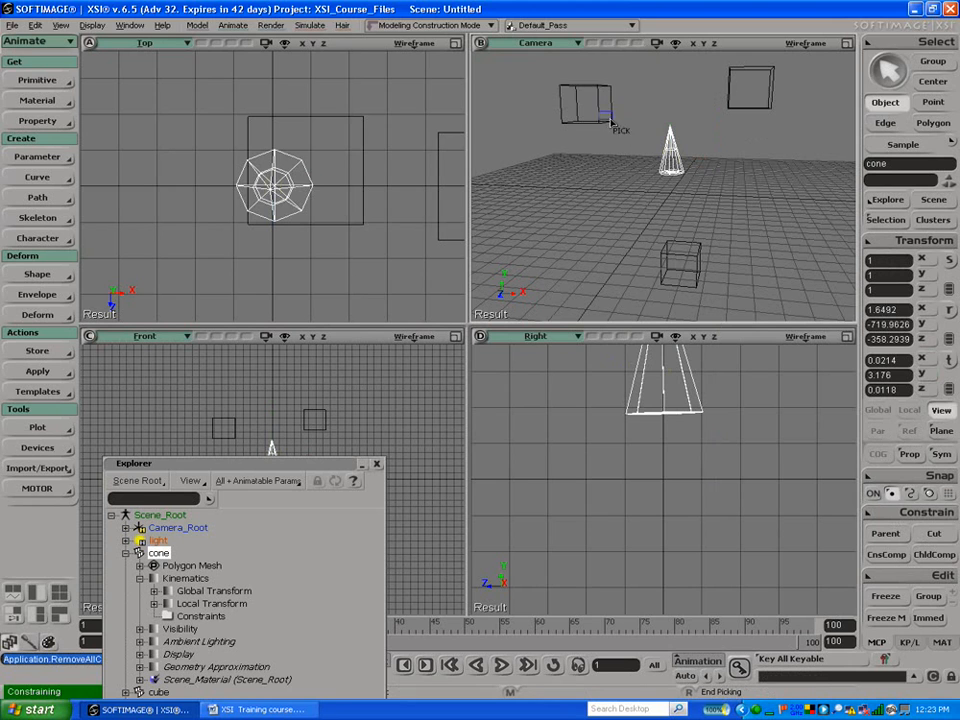
click(610, 122)
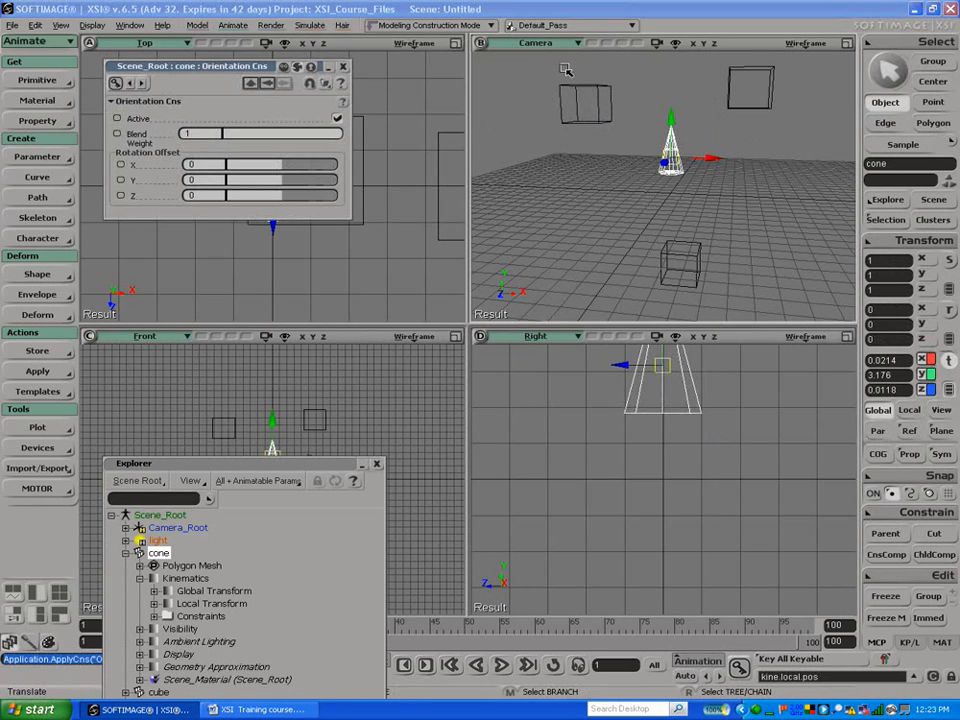
Step: Rotate the upper-left cube to test the cone's orientation constraint, and undo the rotations
click(576, 92)
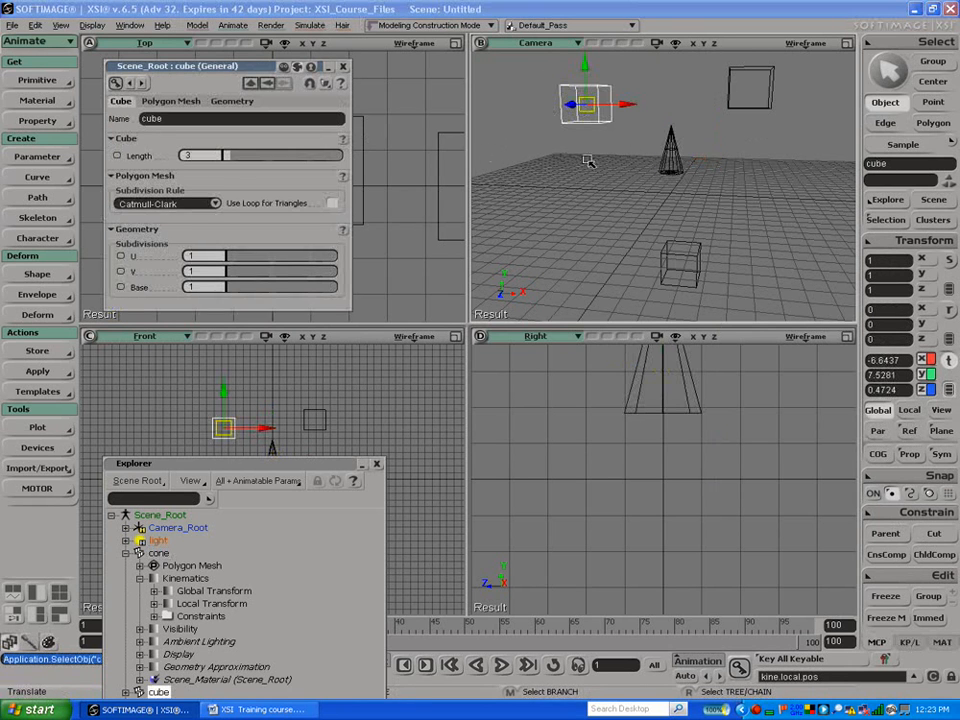
key(c)
mouse_move(625, 101)
mouse_down()
mouse_move(601, 65)
mouse_move(627, 122)
mouse_up()
key(ctrl+z)
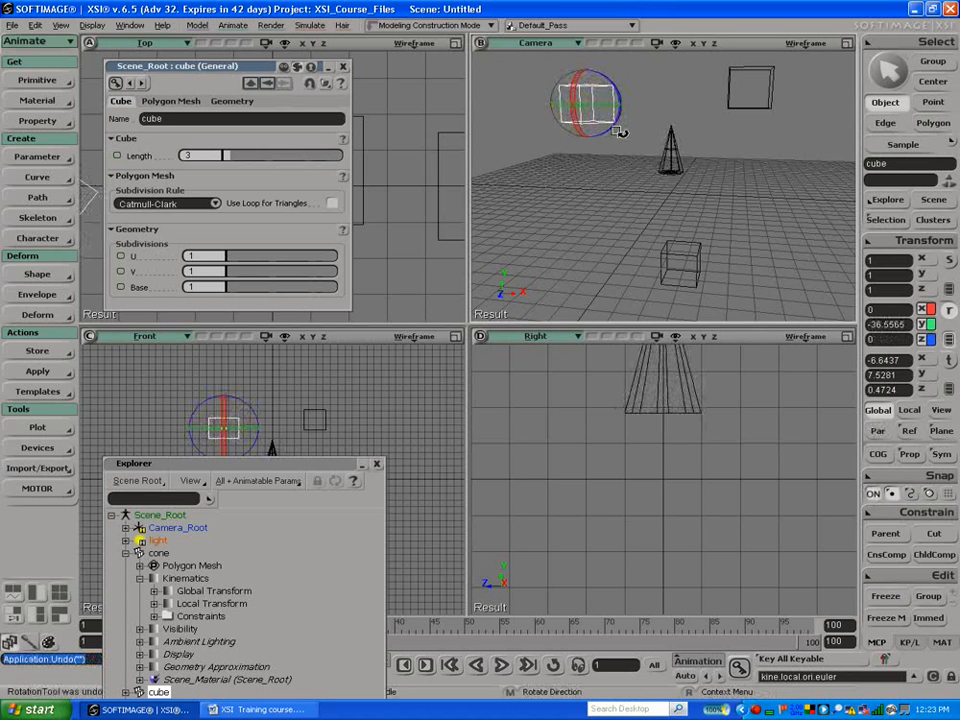
key(ctrl+z)
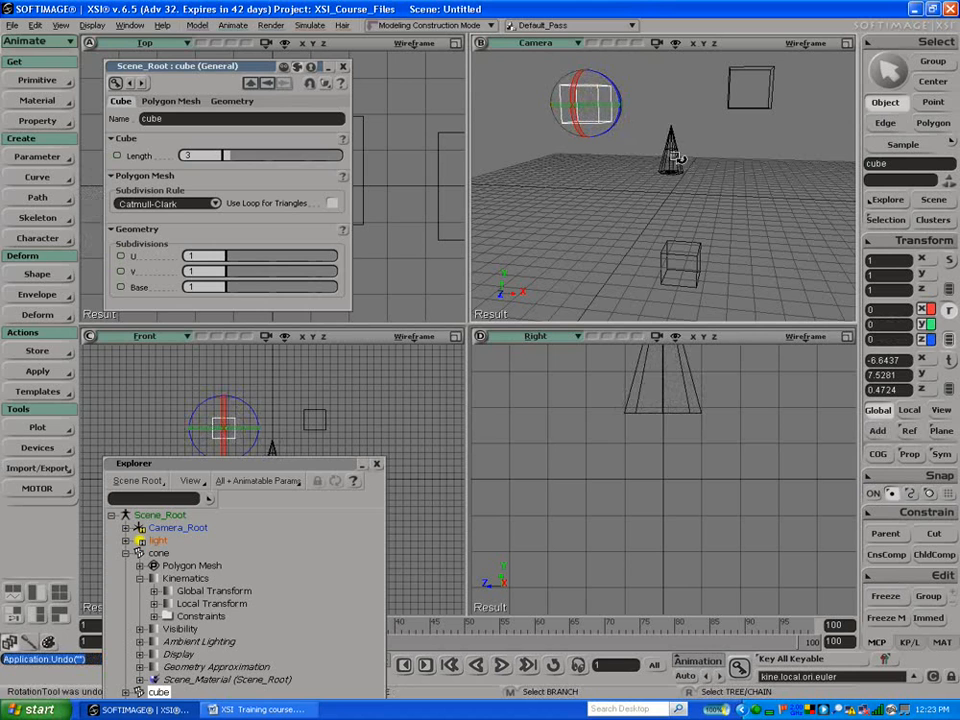
Step: Remove the orientation constraint from the cone by clearing all of its constraints
click(671, 150)
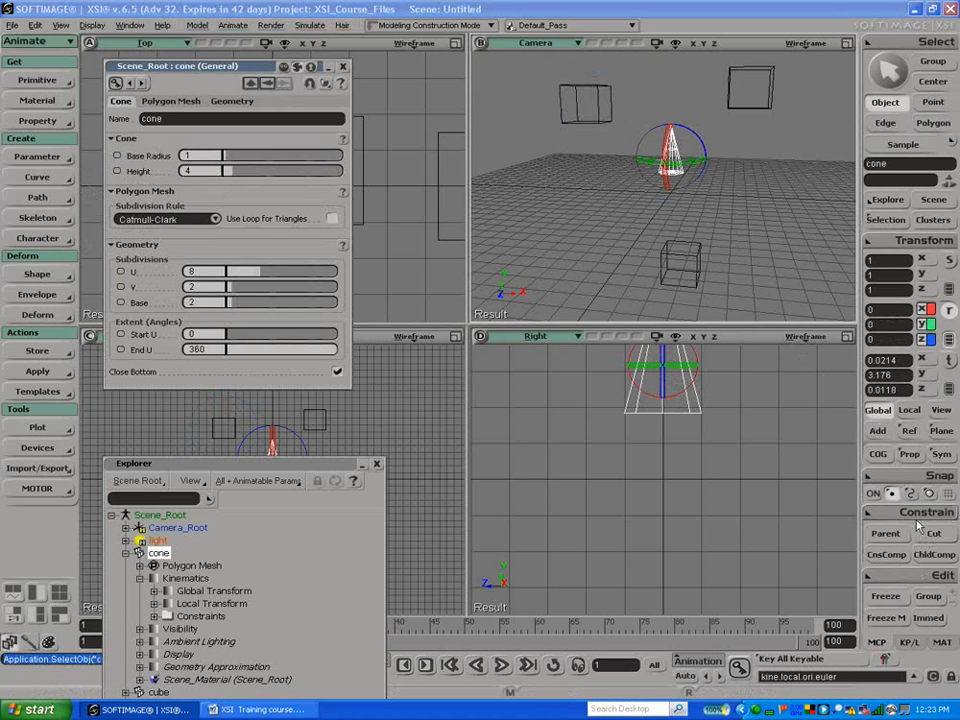
click(925, 512)
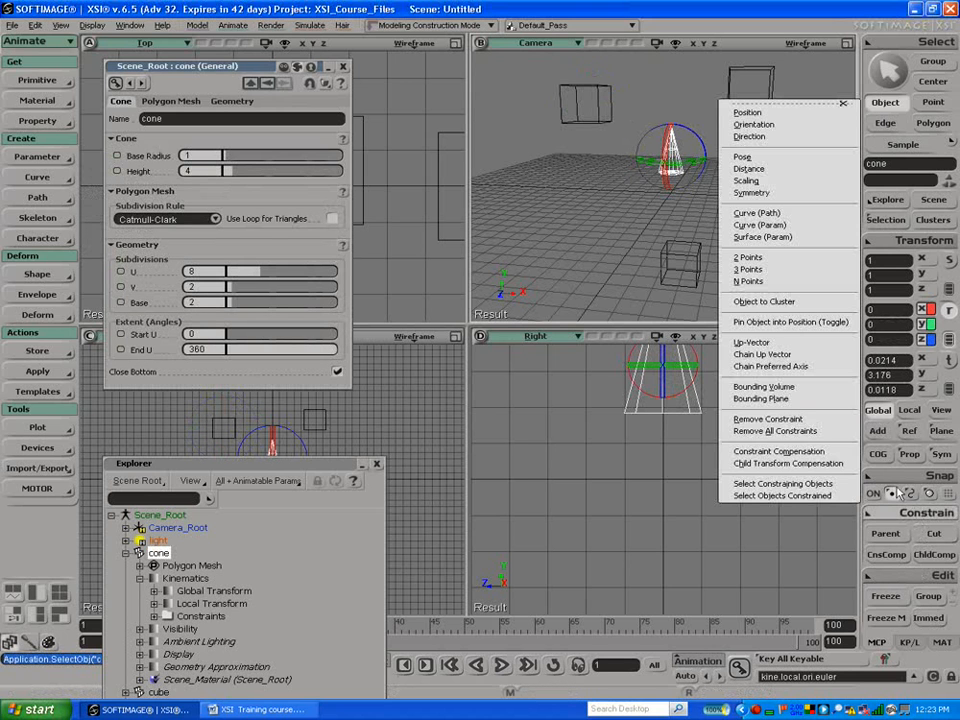
click(809, 432)
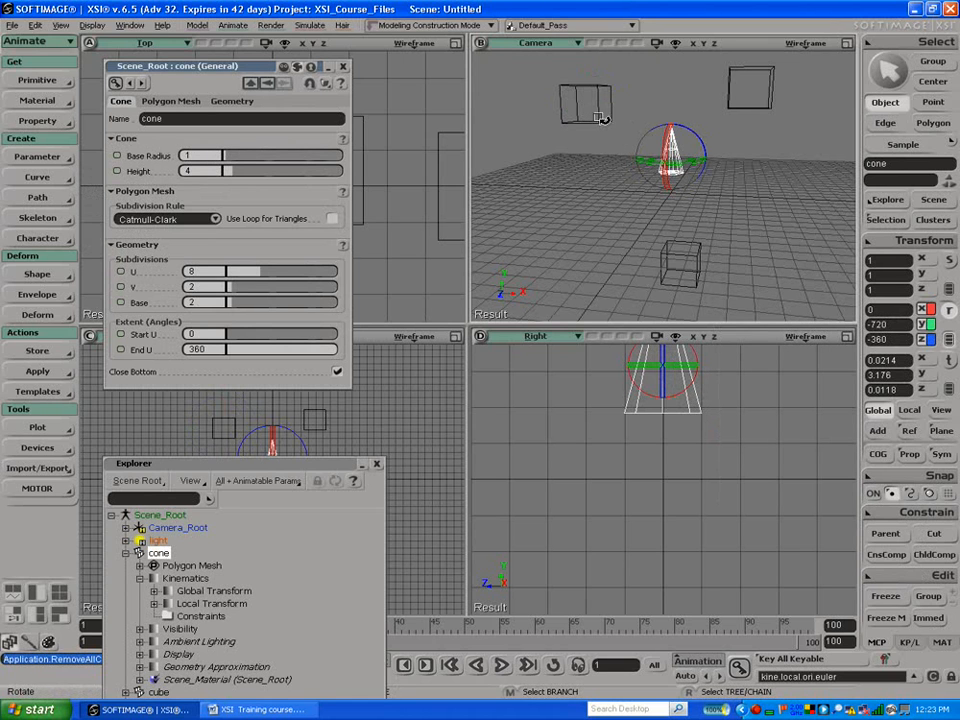
Step: Apply a pose constraint to the cone with the upper-left cube as the constraining object
key(space)
key(c)
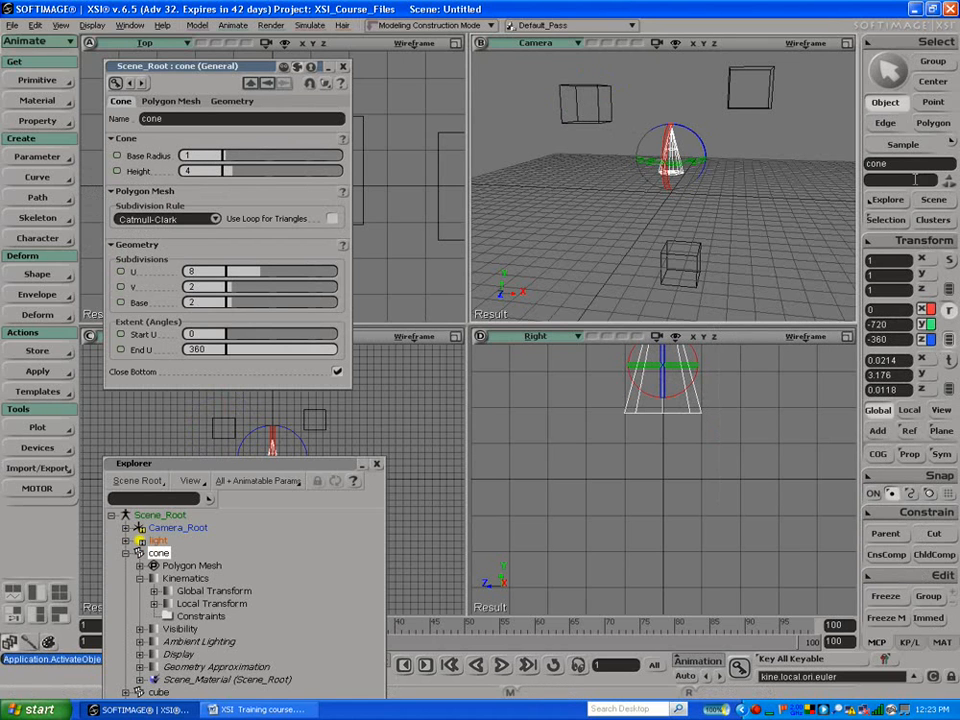
click(917, 513)
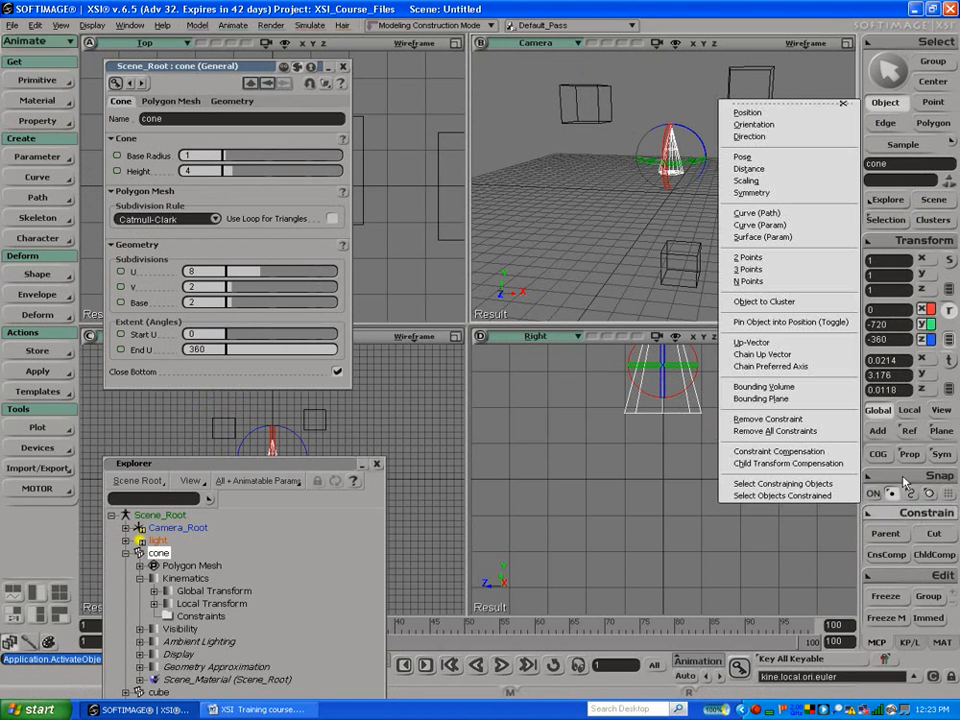
click(797, 156)
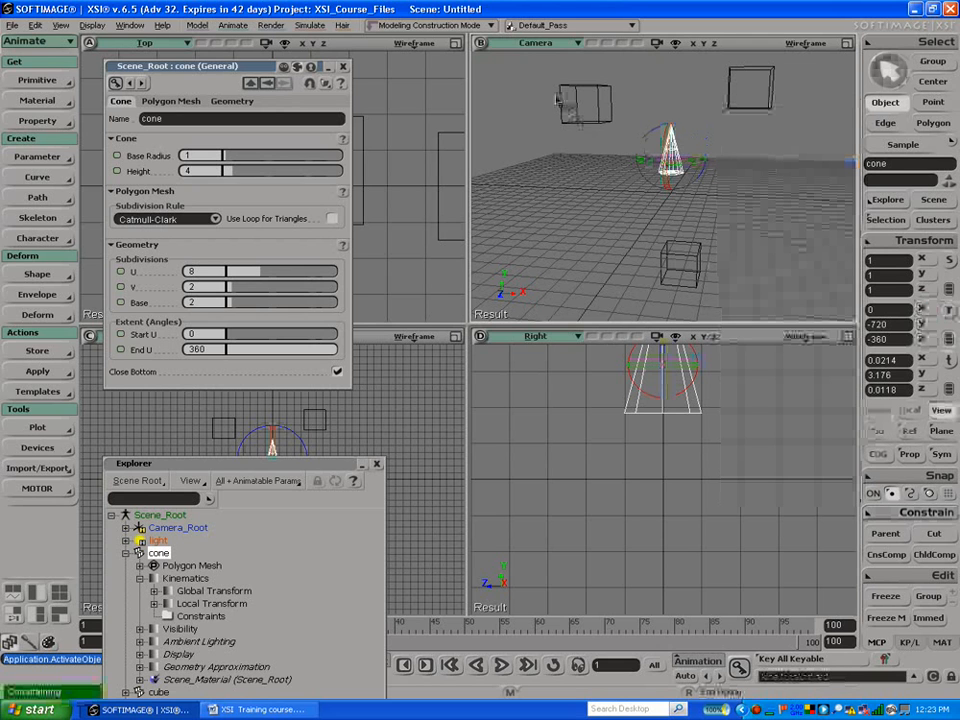
click(590, 108)
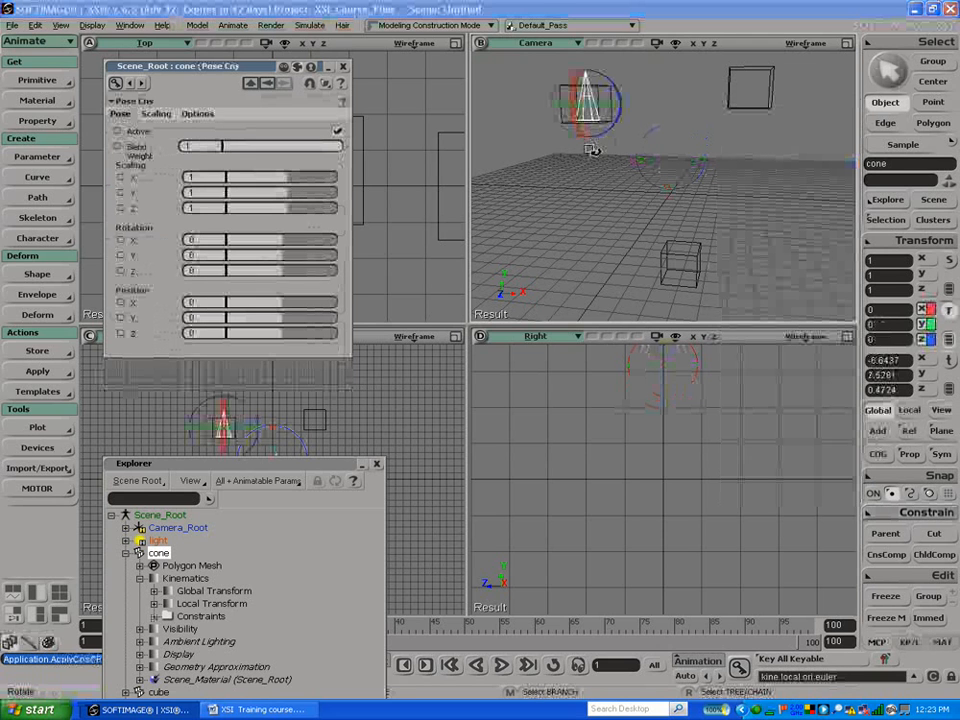
Step: Enable constraint compensation and offset the cone from the upper-left cube toward the middle of the camera view
click(886, 555)
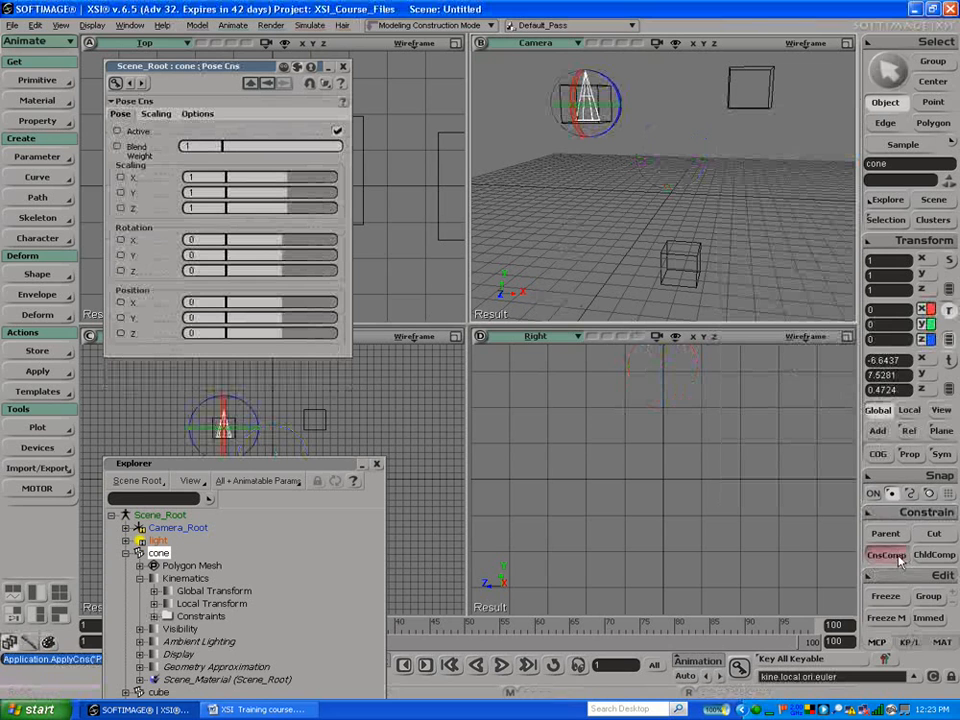
key(v)
drag(596, 120, 720, 198)
Step: Move the upper-left cube to about X -11.6 and turn constraint compensation off
click(606, 106)
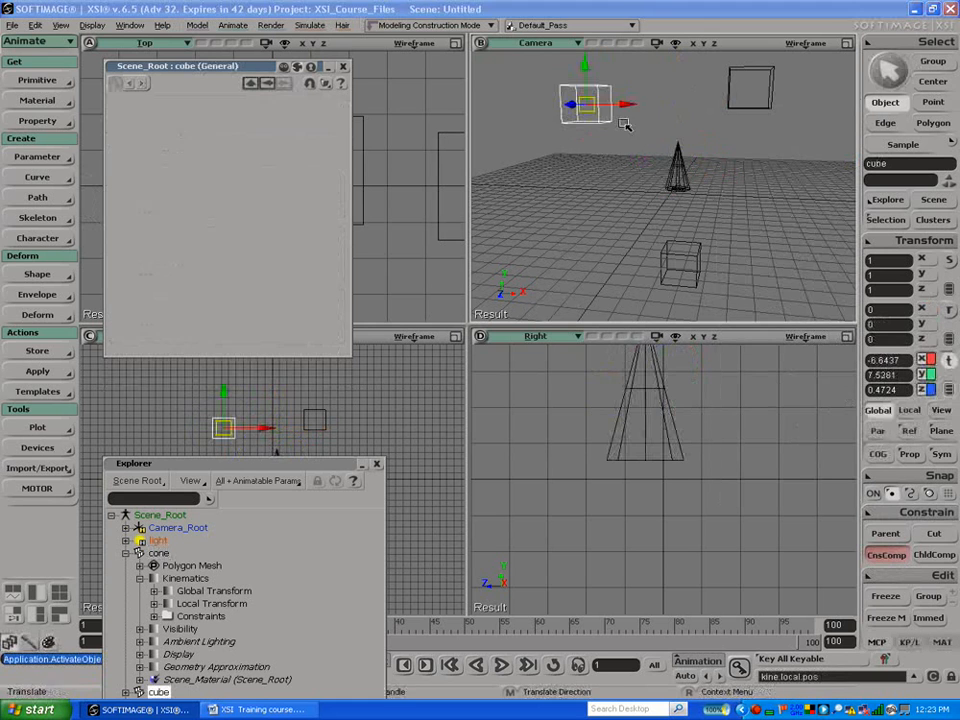
drag(606, 106, 552, 104)
click(886, 554)
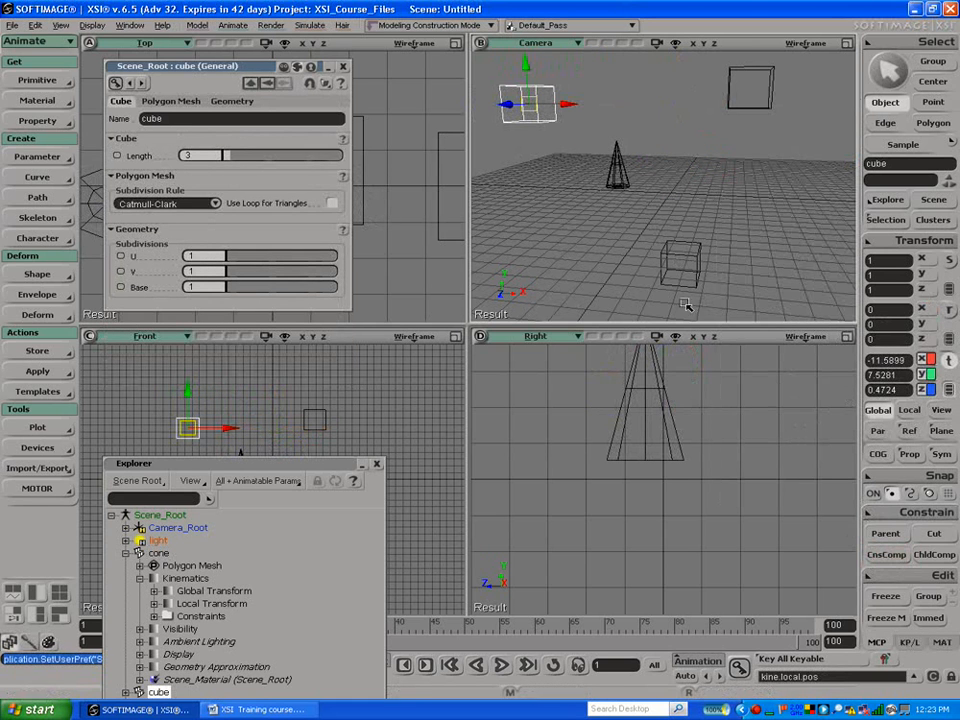
Step: Test the pose constraint by rotating the upper-left cube to about -1.6 on Z and scaling it uniformly to about 1.21
key(c)
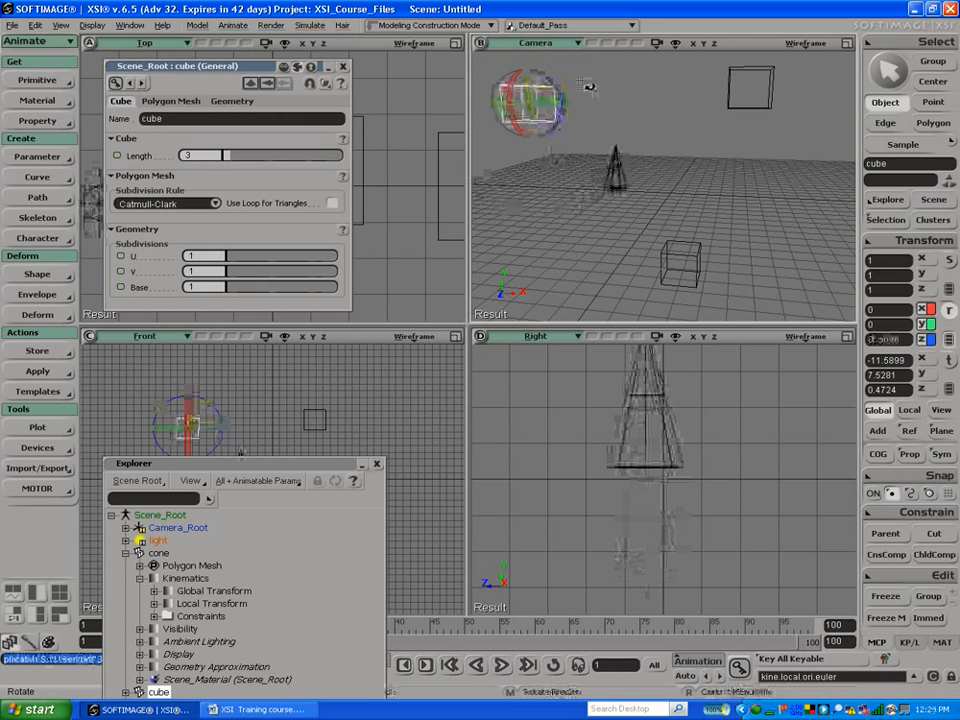
key(x)
drag(540, 107, 553, 113)
Step: Delete the cone and all three cubes from the scene, and close the property page and the Explorer
drag(286, 464, 429, 303)
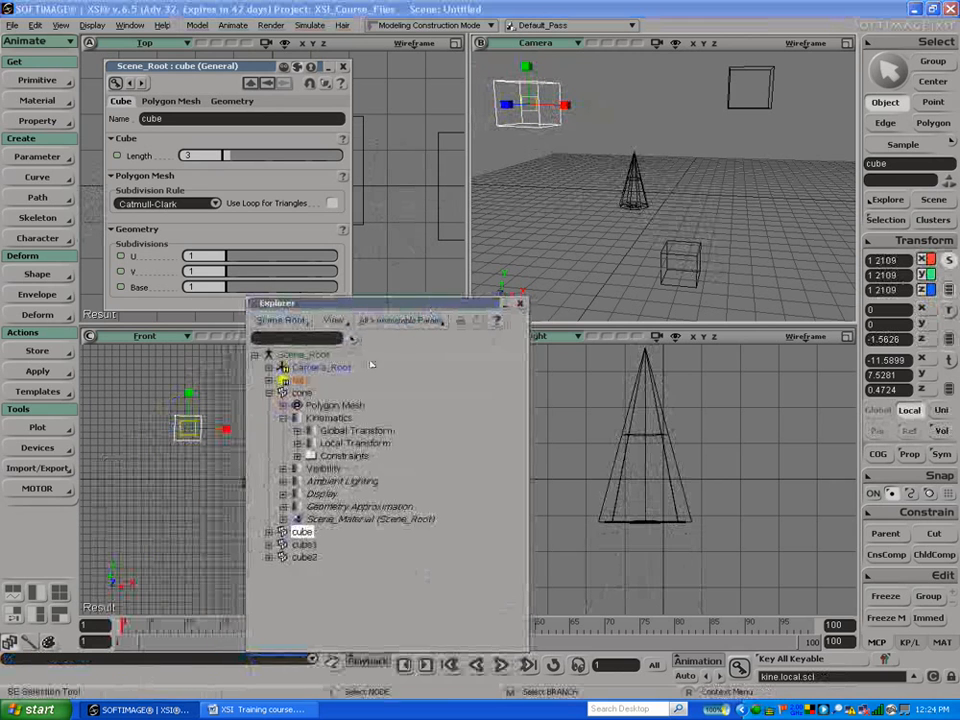
click(270, 392)
click(301, 393)
click(301, 405)
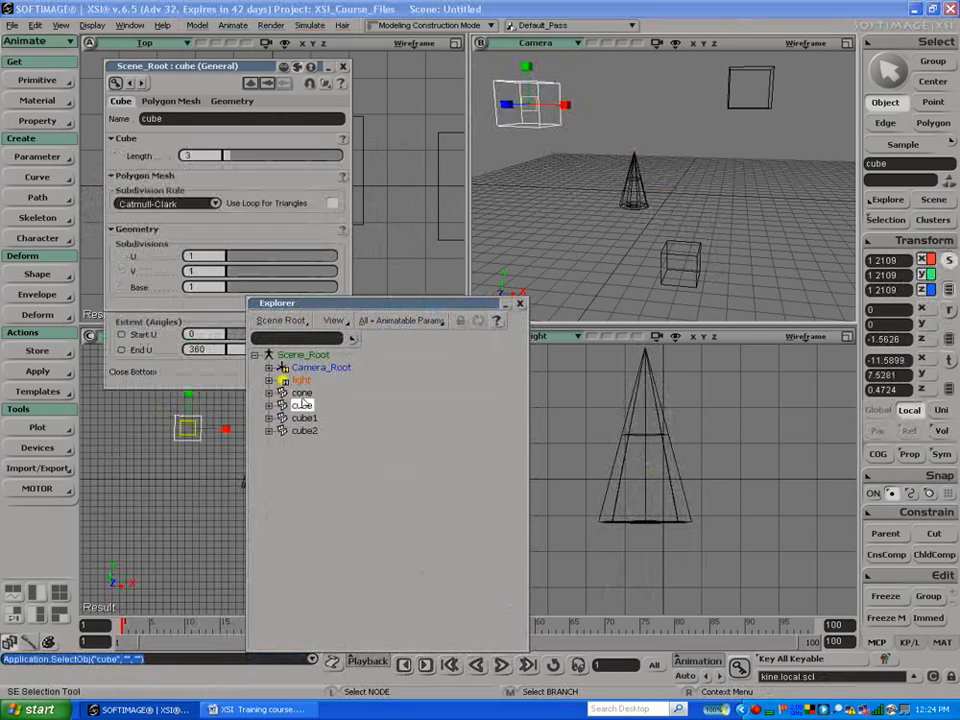
key(space)
click(635, 188)
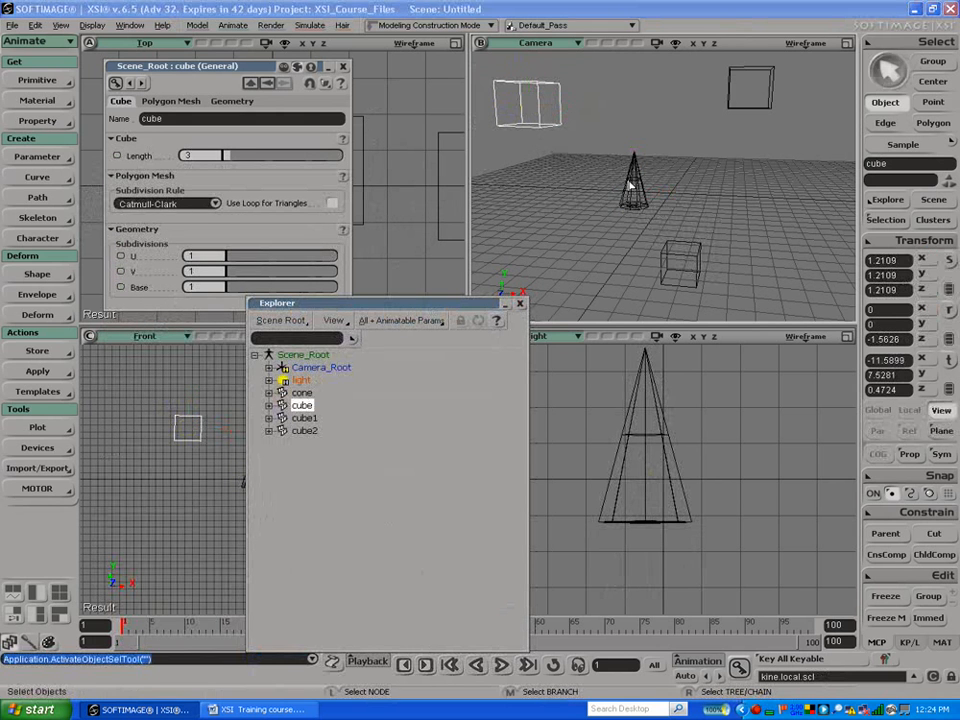
drag(537, 78, 765, 287)
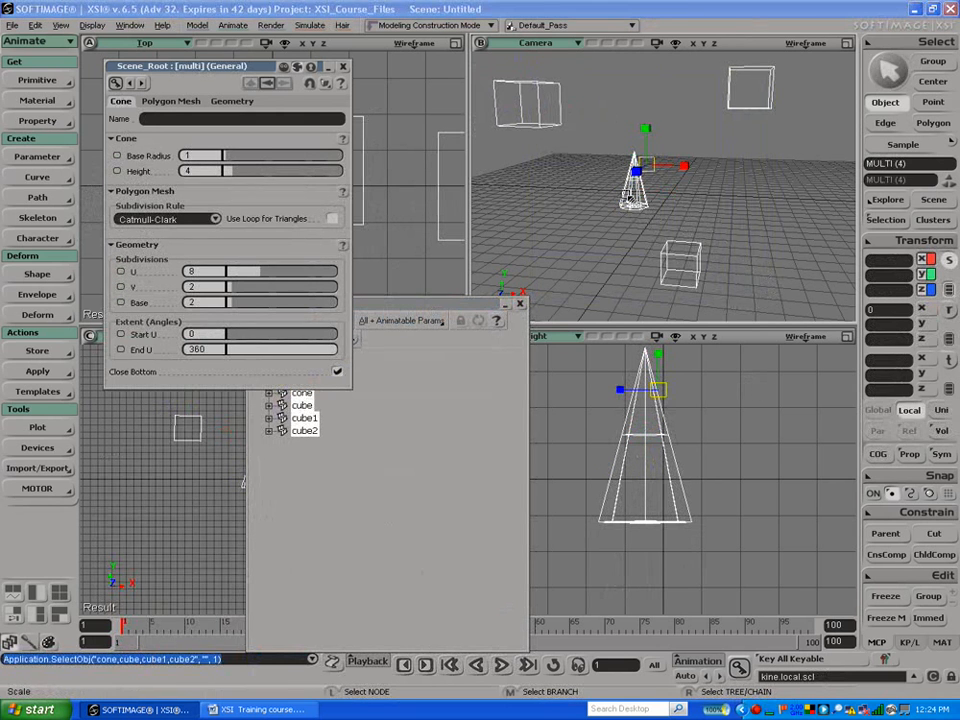
key(Delete)
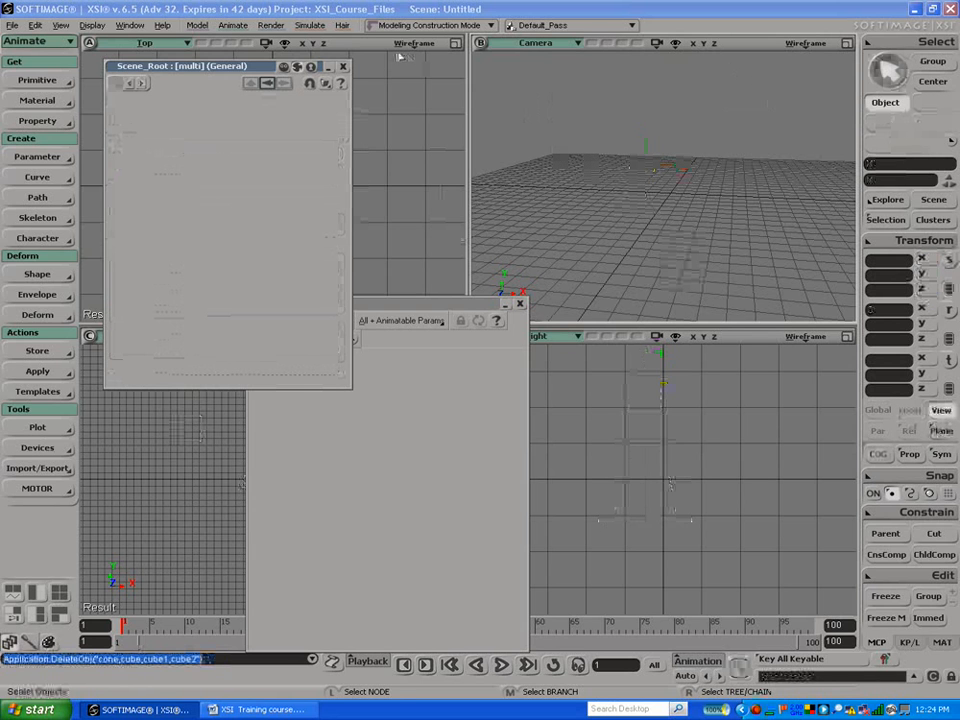
click(342, 67)
click(520, 303)
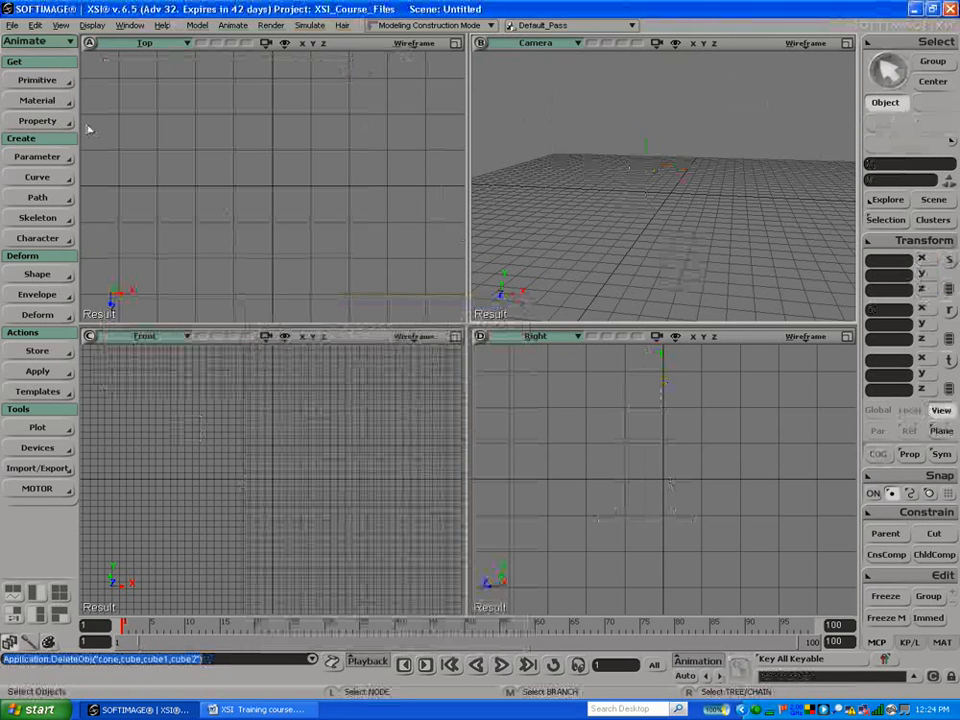
Step: Create a polygon mesh cube with a length of 2
click(34, 80)
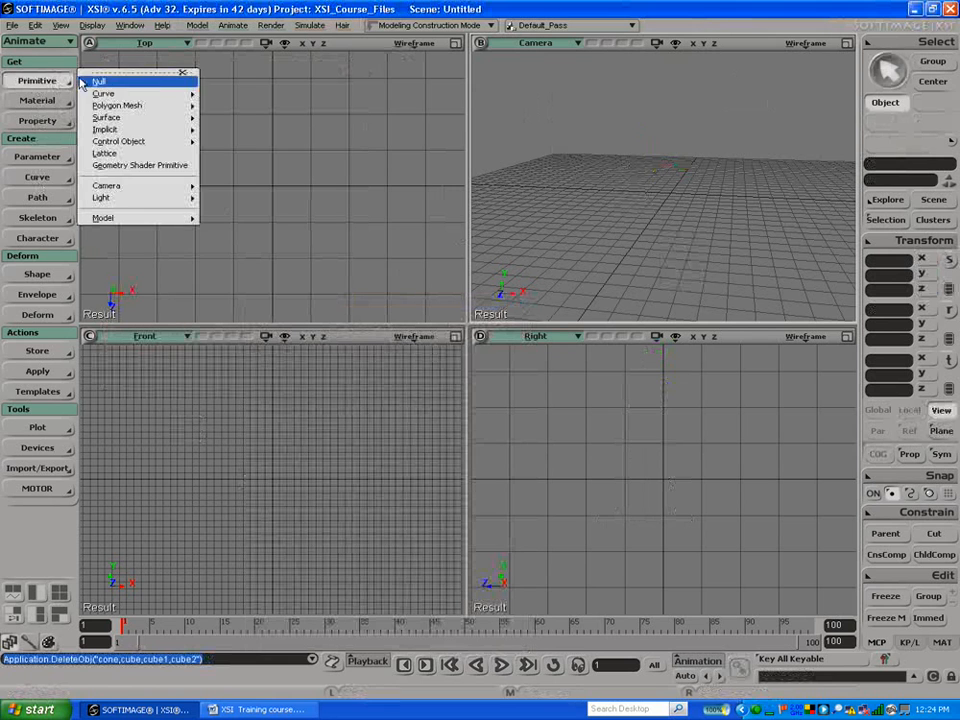
mouse_move(104, 96)
mouse_move(156, 107)
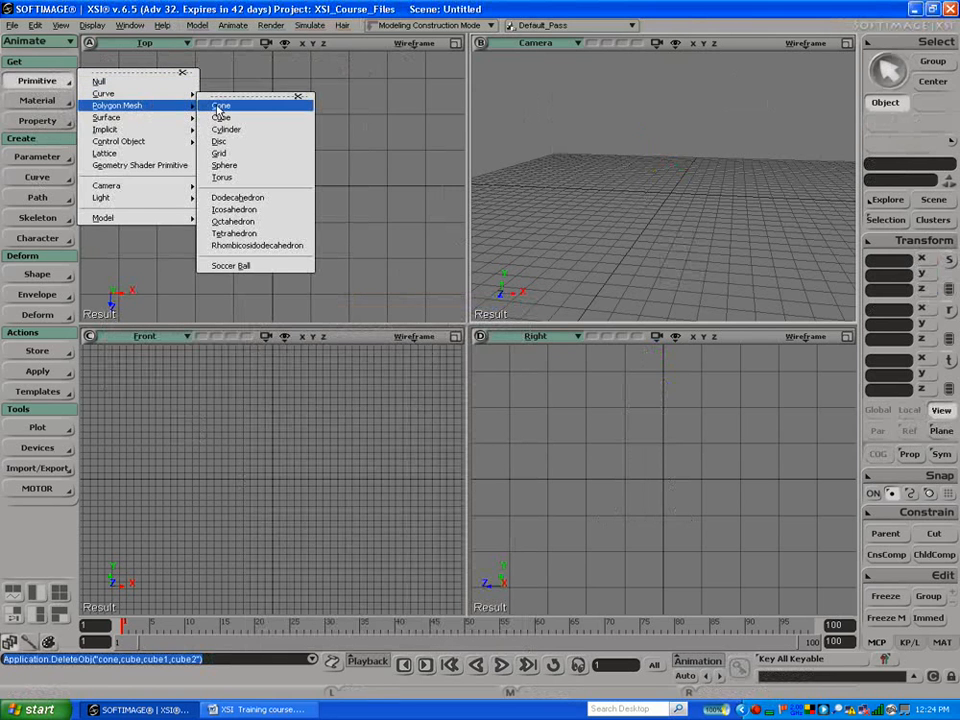
click(218, 118)
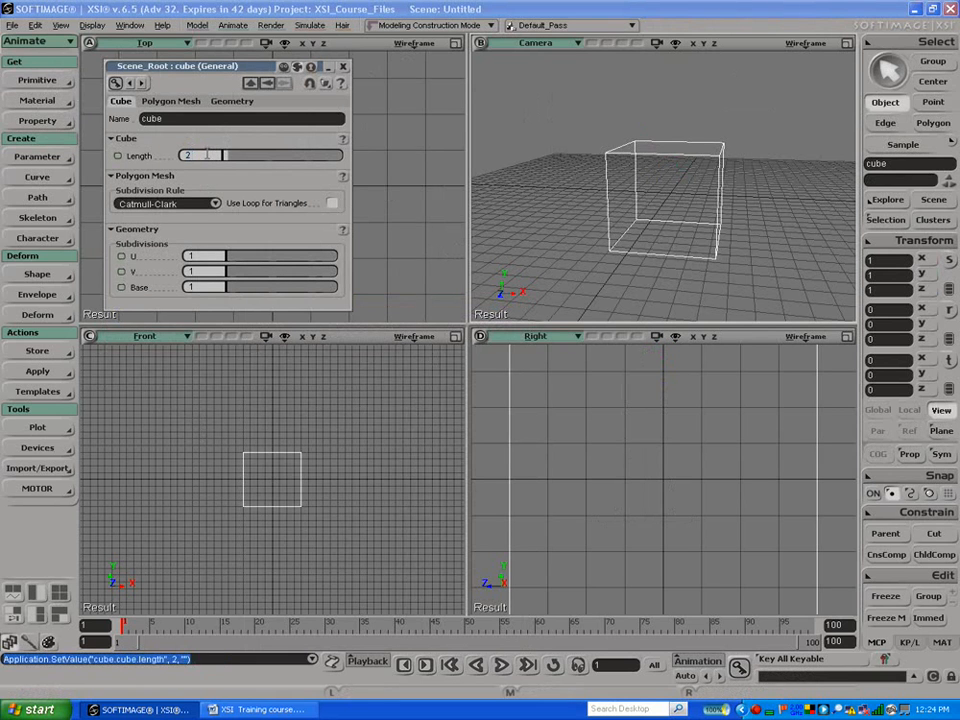
key(Return)
click(343, 67)
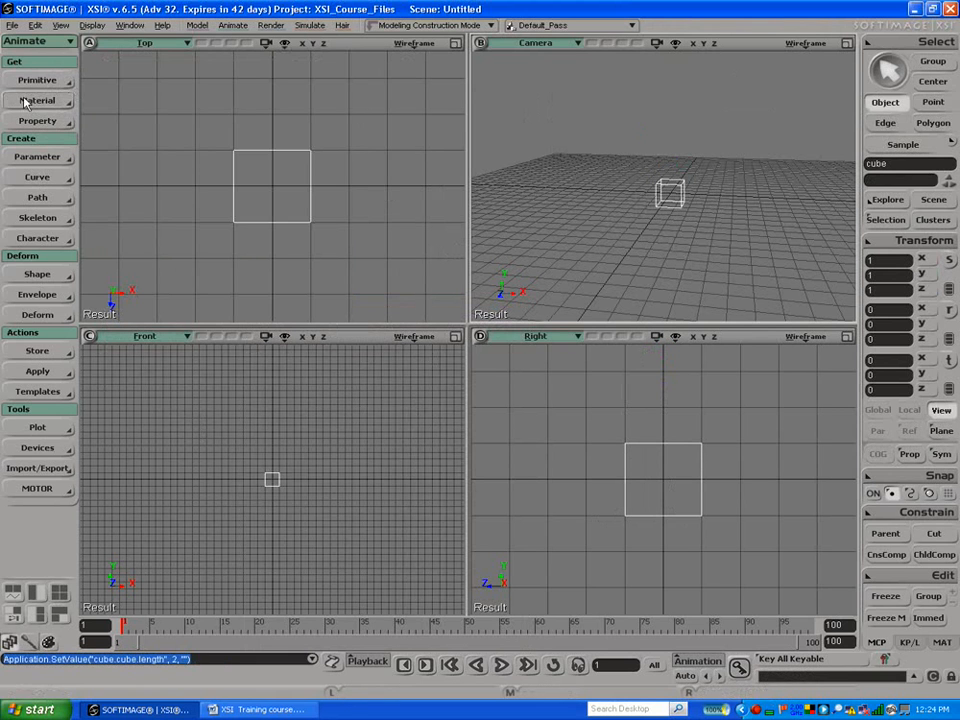
Step: Create a polygon mesh grid with a U length of about 44 and a V length of about 10
click(37, 80)
mouse_move(120, 105)
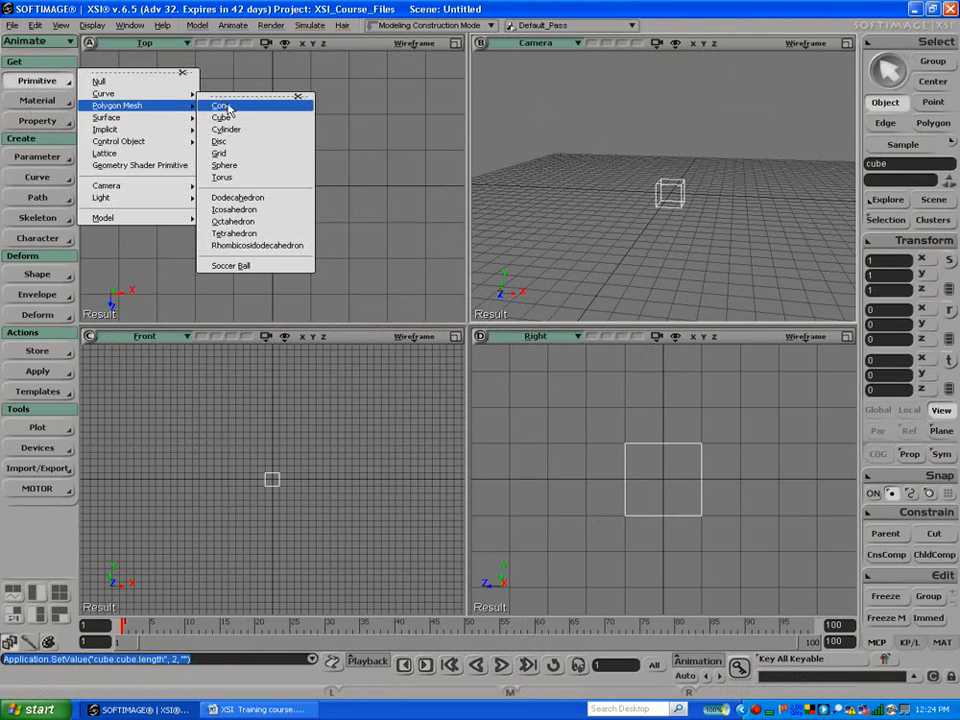
click(219, 153)
drag(260, 180, 328, 161)
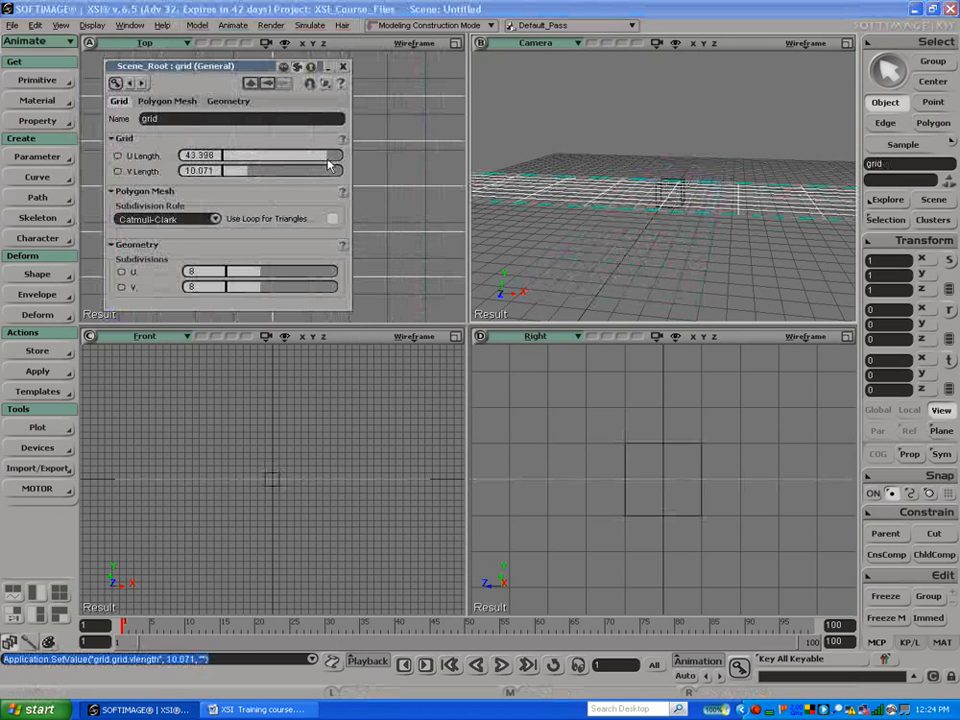
click(342, 66)
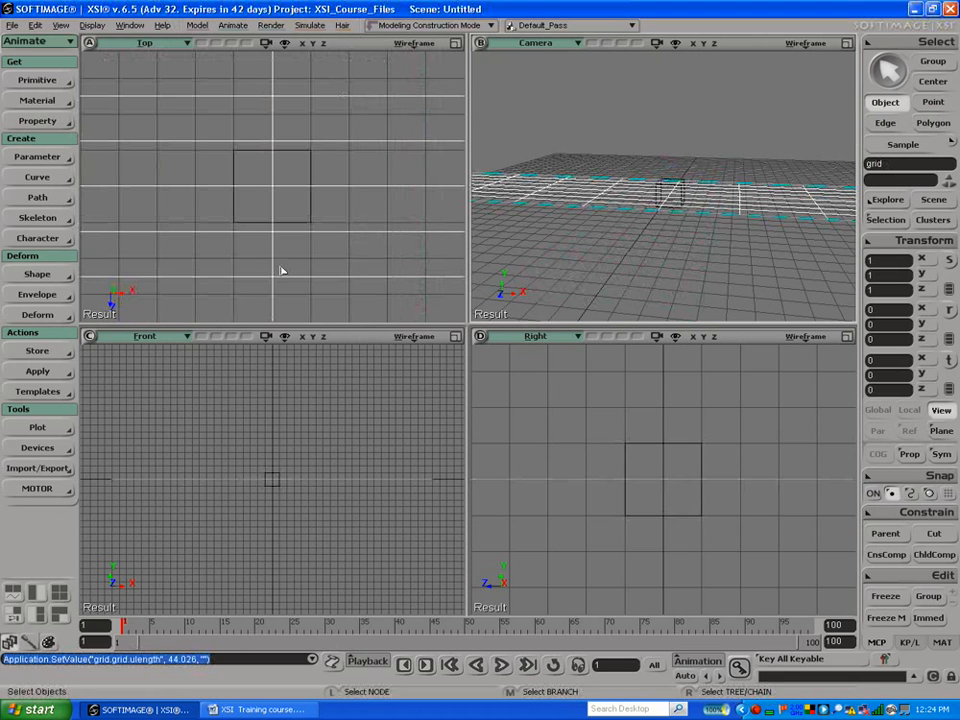
Step: Move the cube to about -16.93 on X and 1.65 on Y, and key its position at frame 1
click(271, 480)
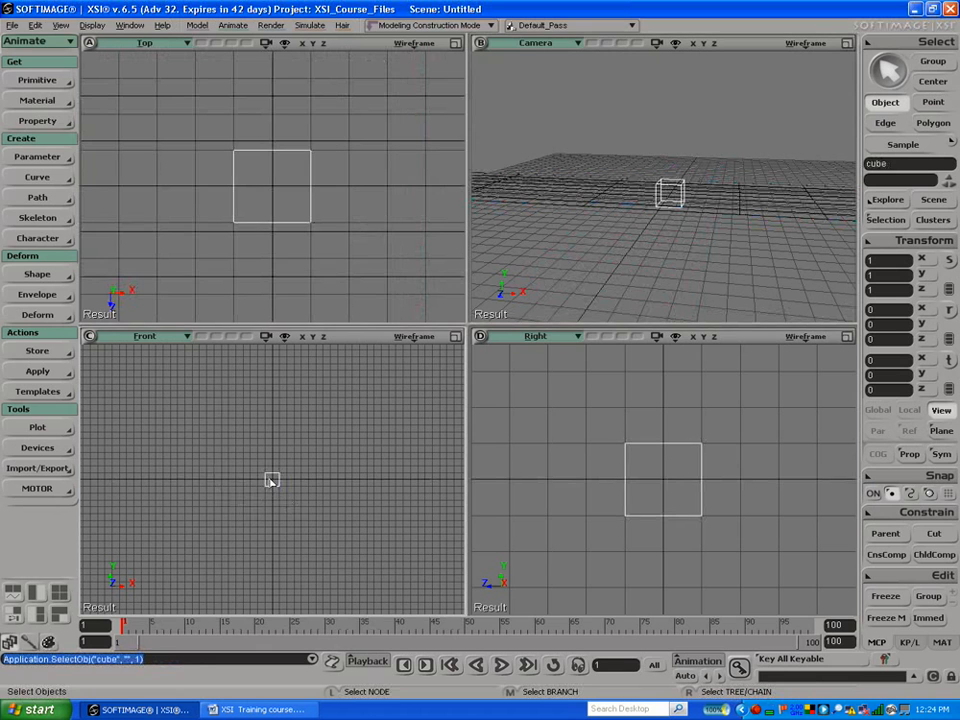
key(v)
drag(274, 476, 155, 452)
key(k)
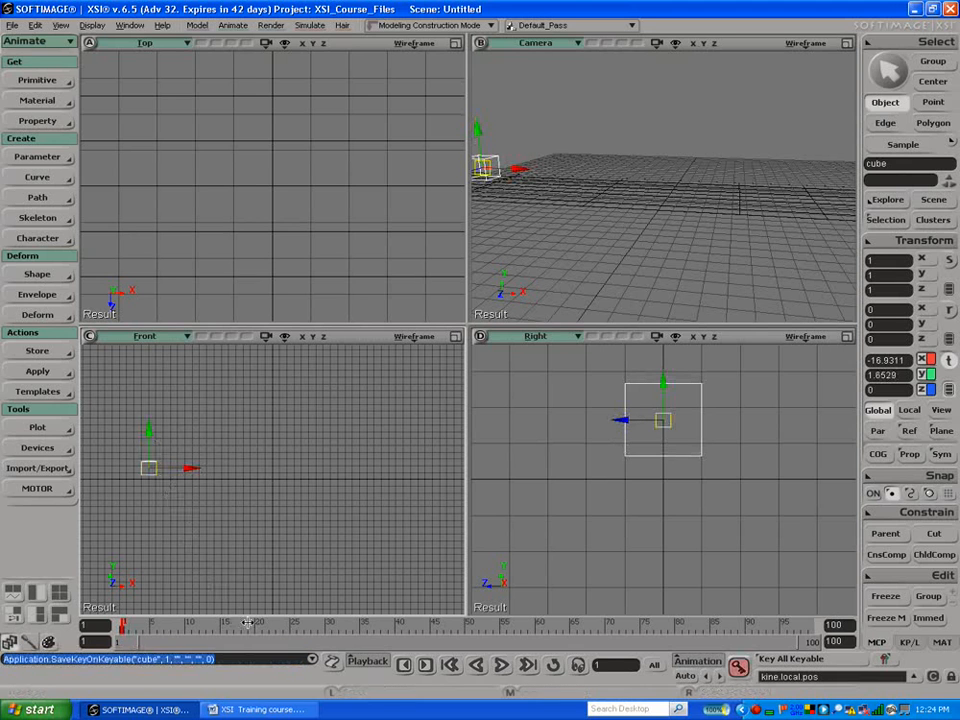
Step: Key the cube's position at frame 100 at about 20.96 on X, and scrub the timeline to check the motion
click(829, 648)
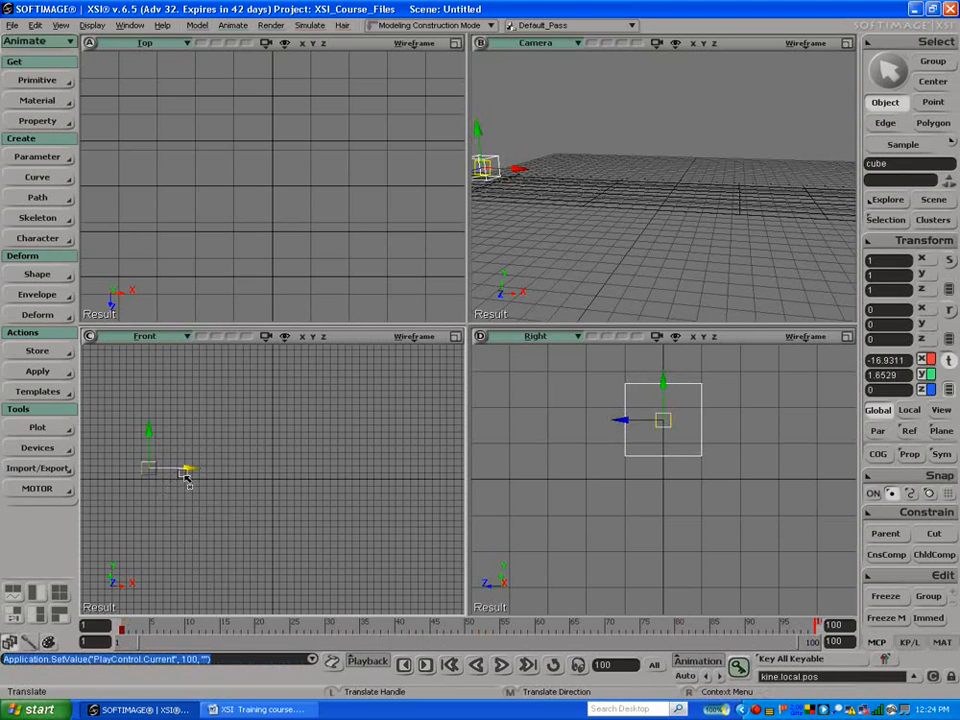
drag(193, 476, 463, 471)
key(k)
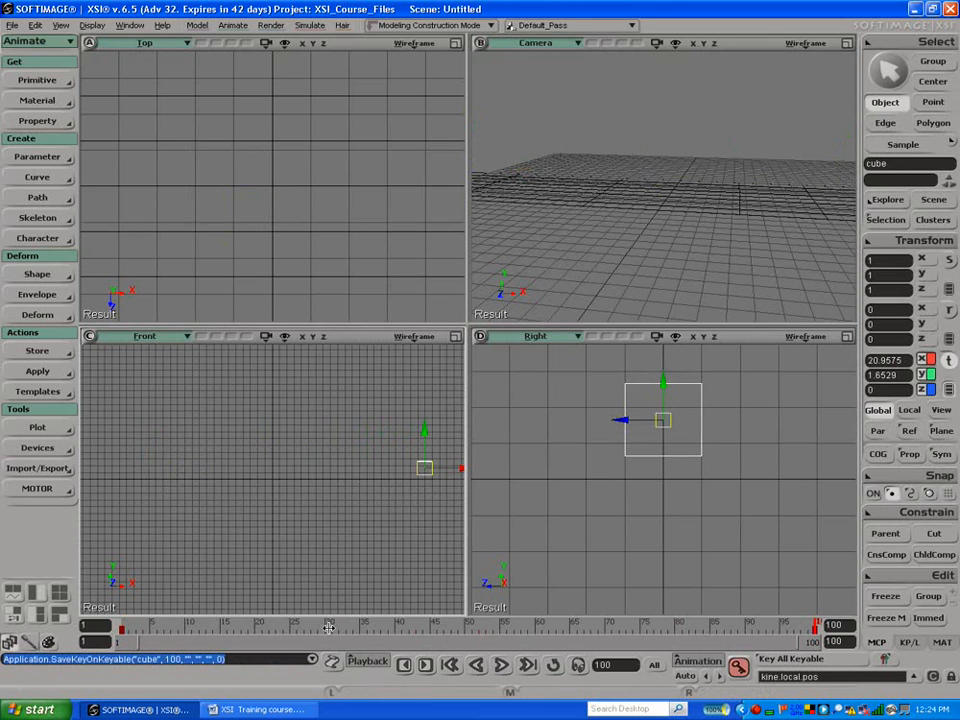
drag(436, 631, 497, 627)
key(ctrl+shift+a)
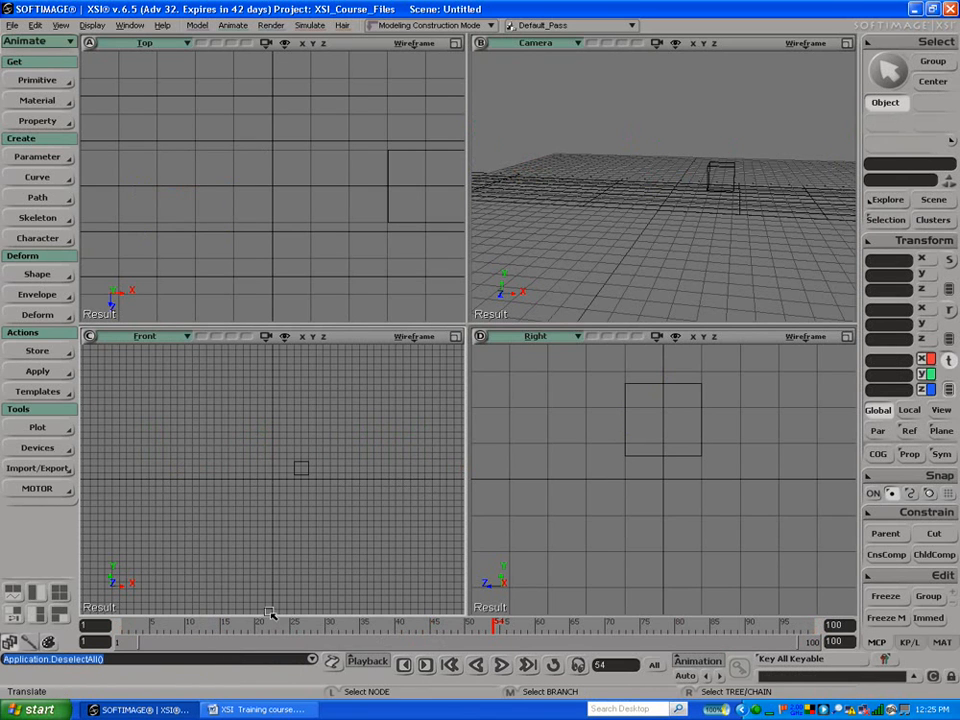
drag(288, 627, 678, 646)
Step: Set the cube's Z rotation to -1080 at frame 100, key it, and scrub back to frame 51
key(space)
click(159, 467)
key(v)
drag(903, 642, 903, 642)
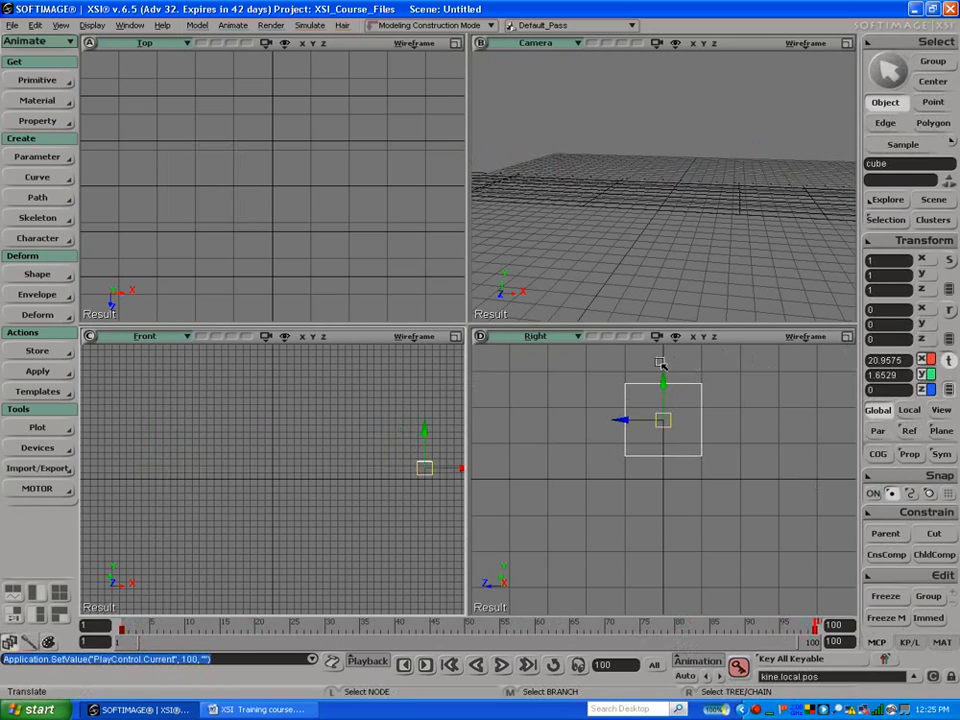
key(c)
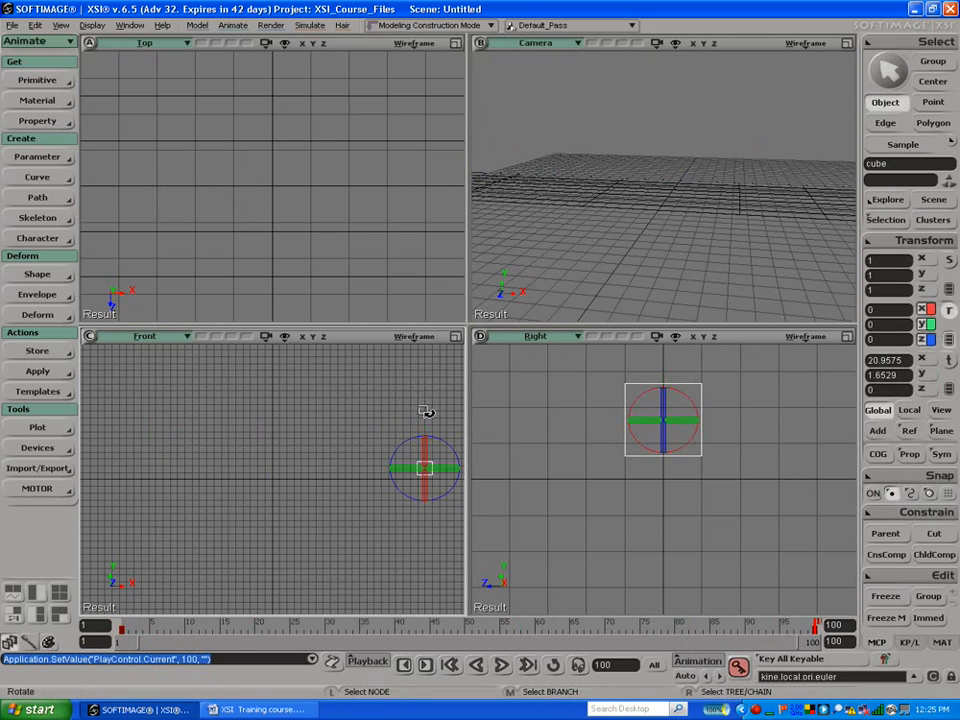
drag(439, 437, 457, 474)
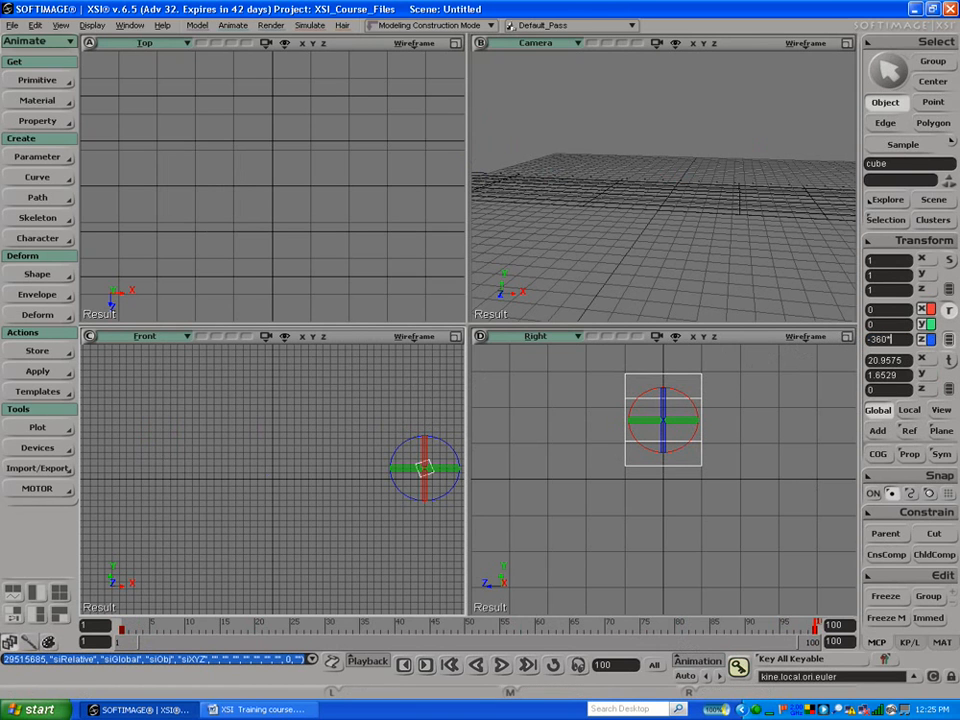
key(Return)
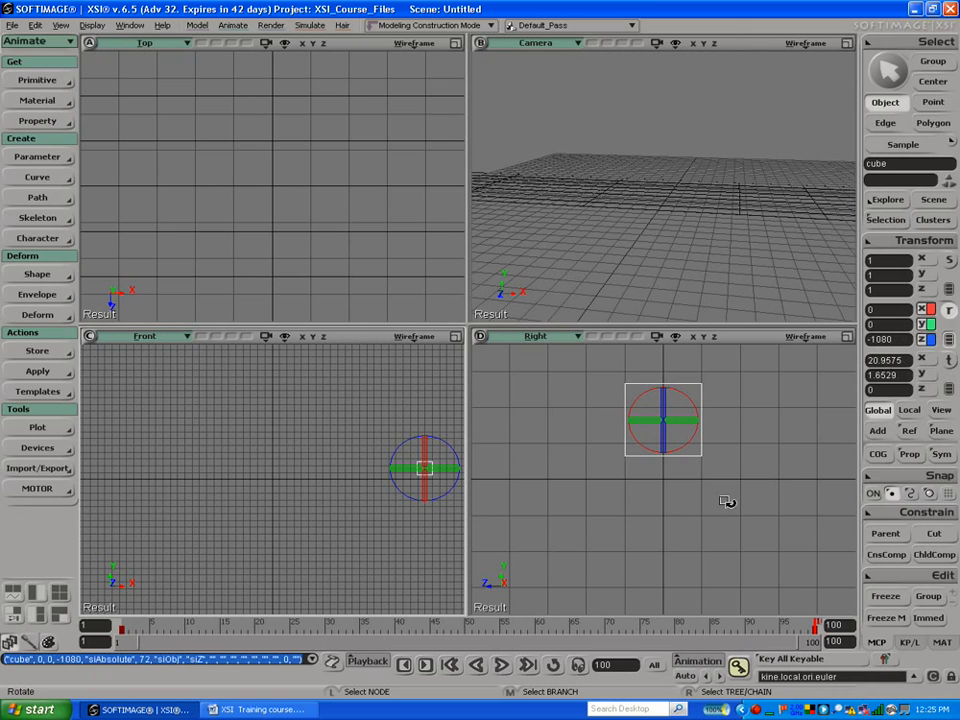
key(k)
drag(715, 645, 476, 622)
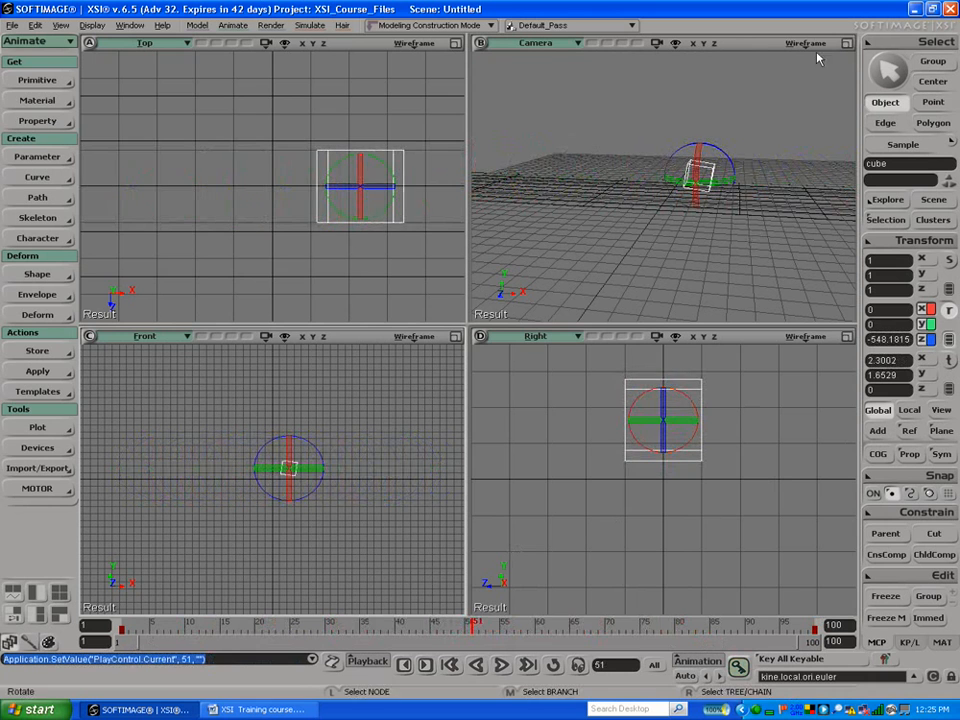
Step: Maximize the Camera view and apply a Bounding Plane constraint from the cube to the grid, keeping the default settings
click(845, 44)
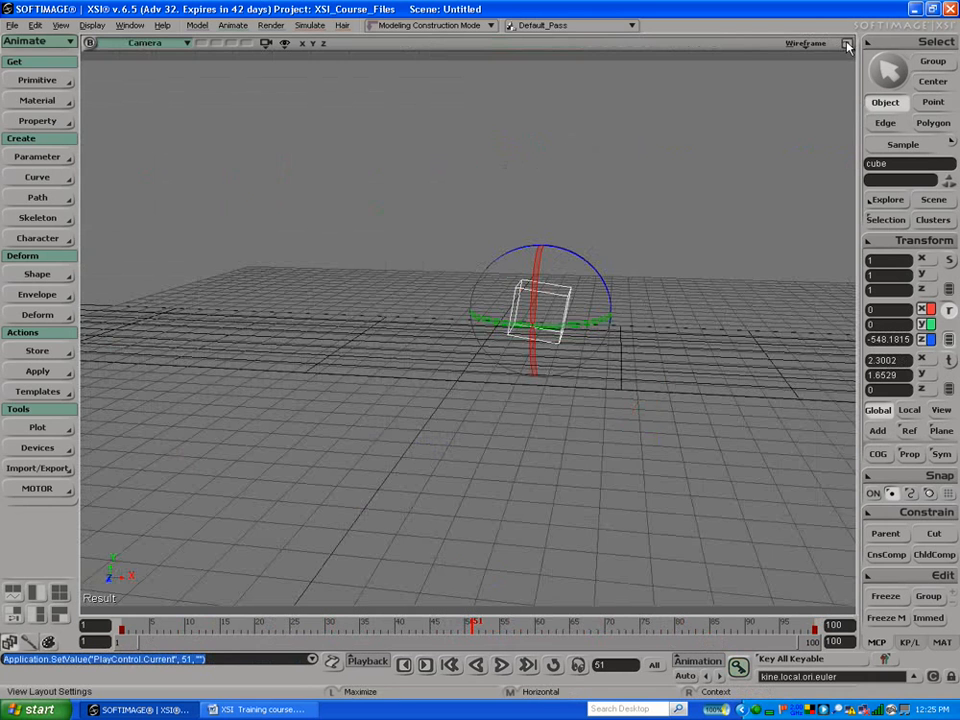
click(432, 359)
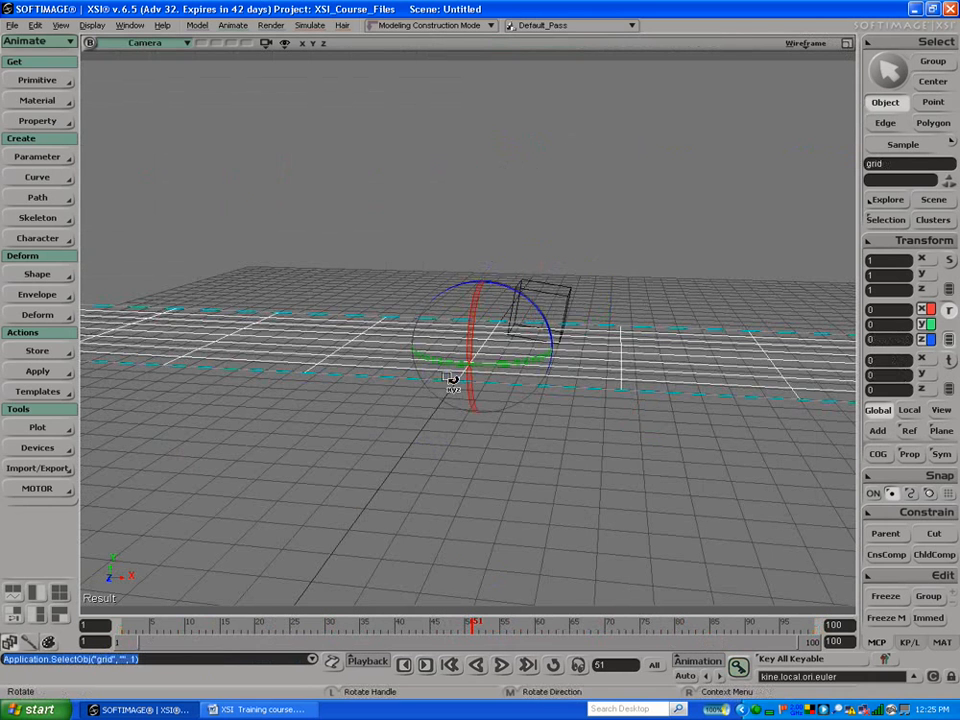
click(545, 282)
click(905, 512)
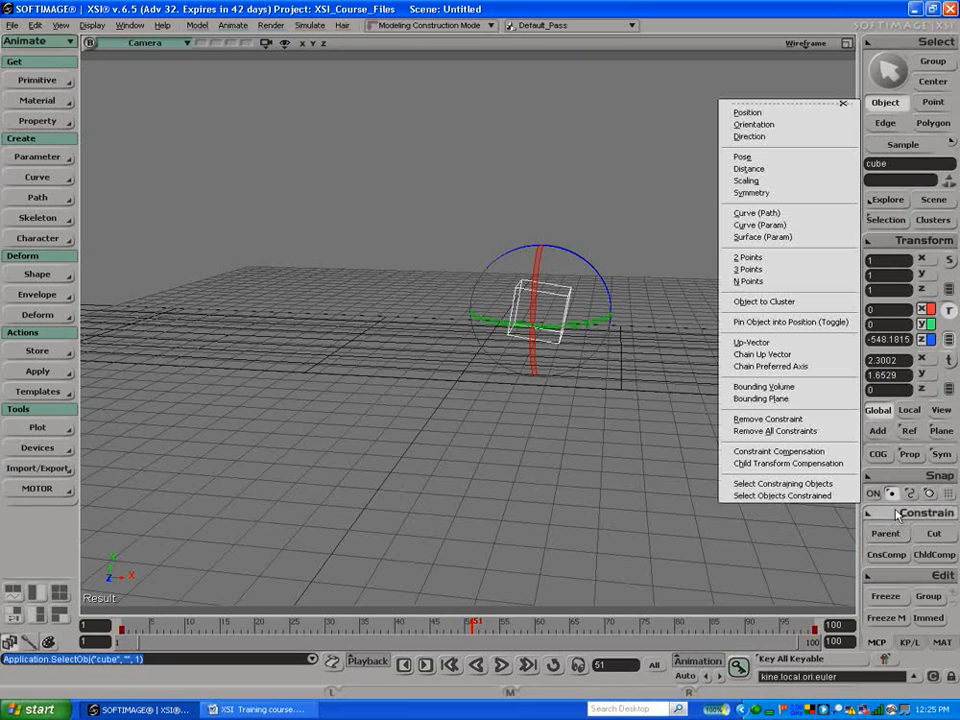
click(799, 398)
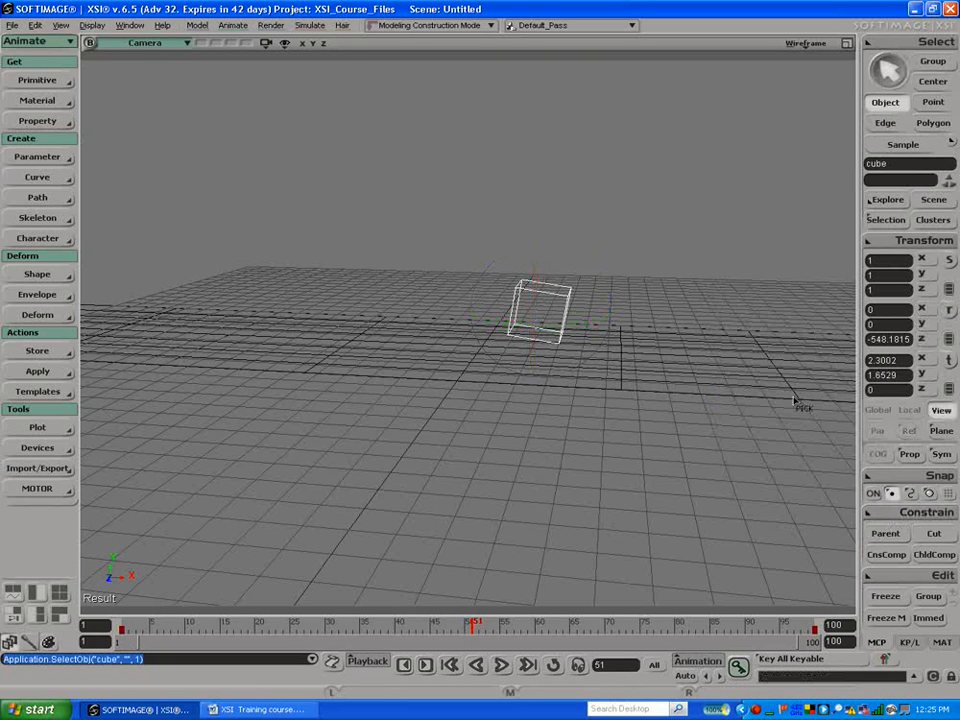
click(673, 380)
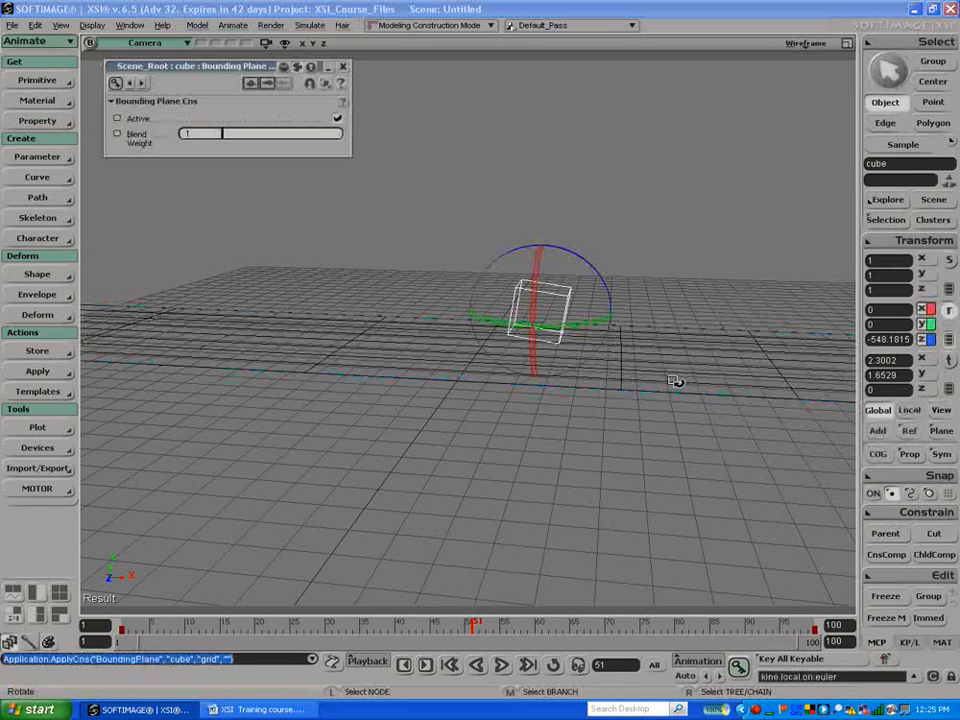
click(344, 68)
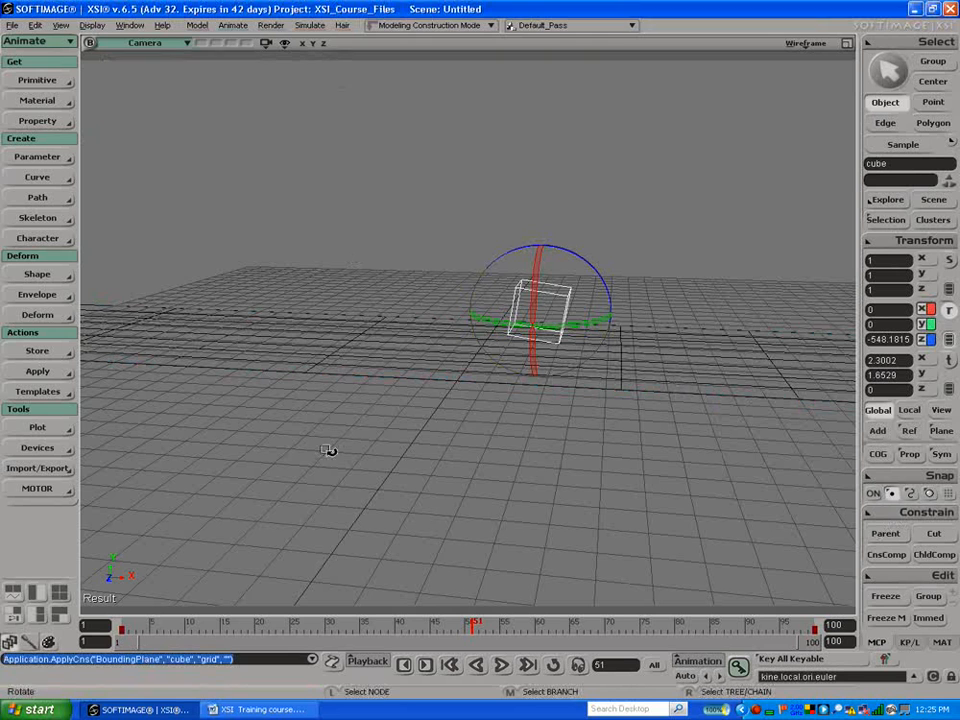
Step: Play the animation, select the grid, and turn on looped playback
click(502, 666)
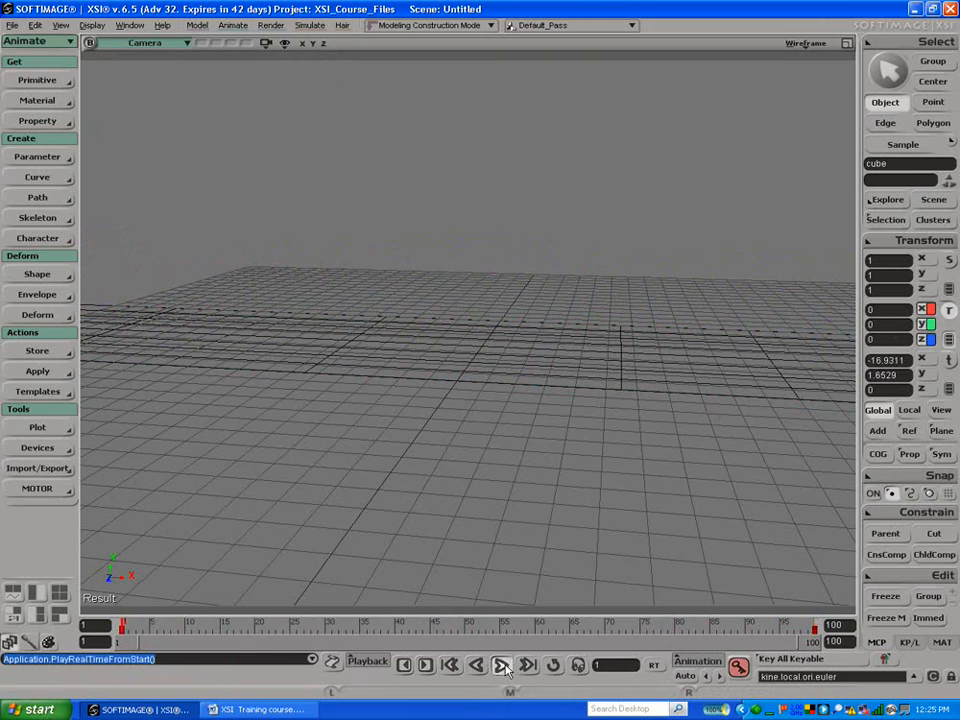
key(space)
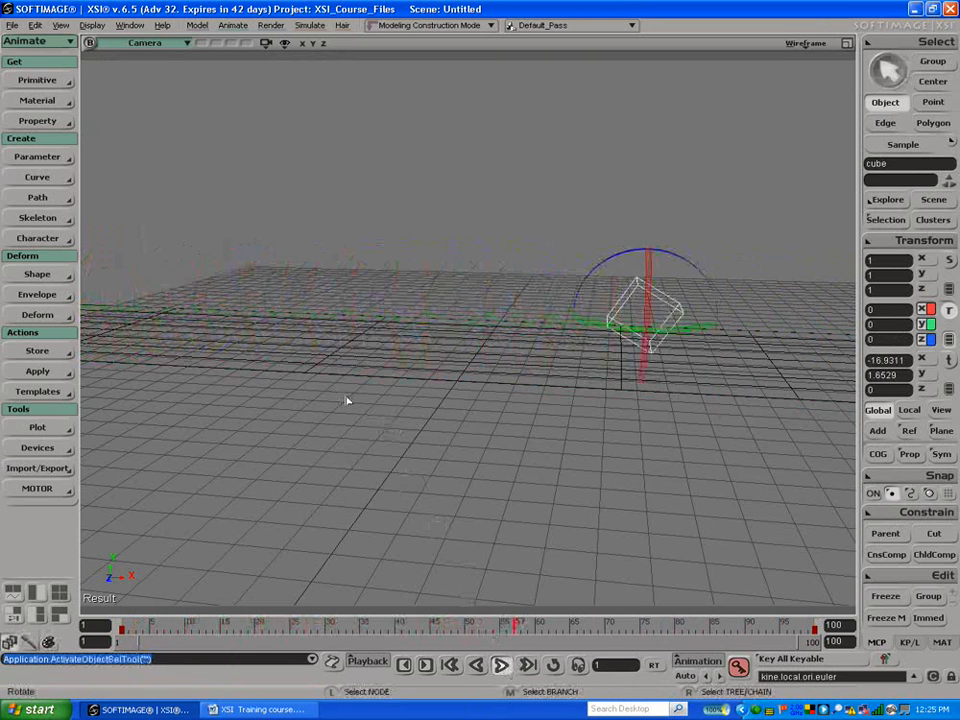
click(336, 375)
click(549, 666)
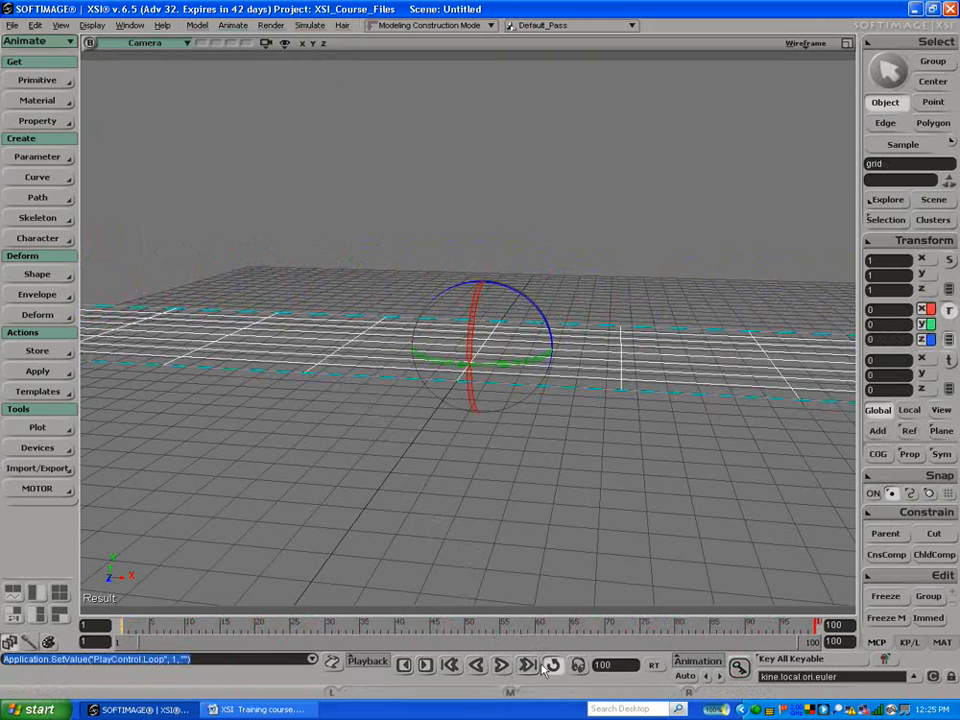
click(500, 665)
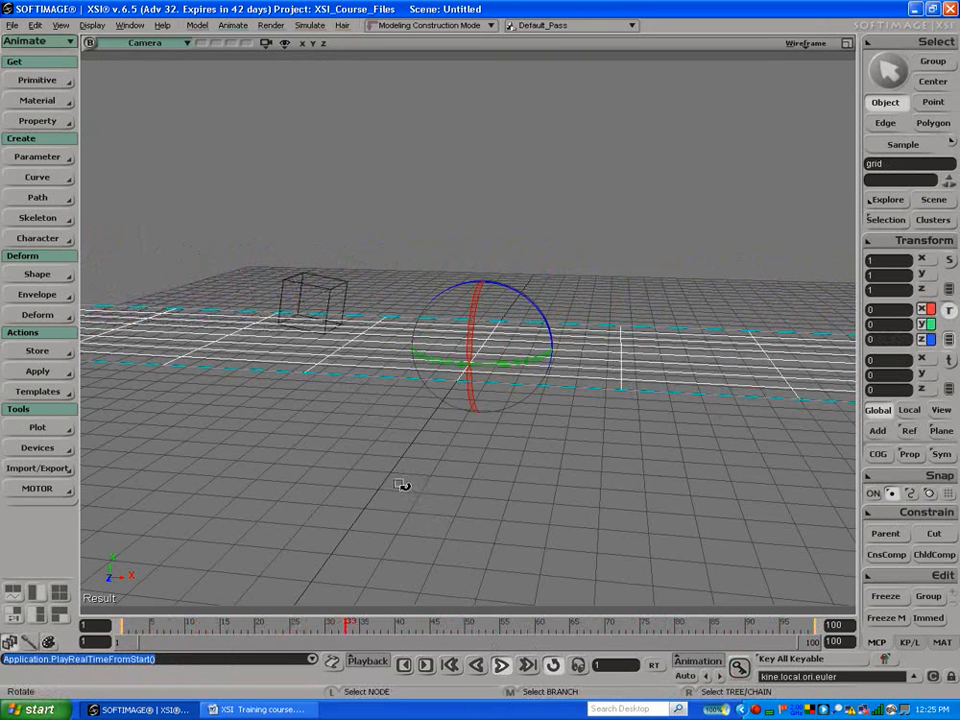
Step: Raise the grid to about 0.9 on Y during playback and display the Camera view as Shaded
key(v)
drag(482, 274, 486, 256)
click(808, 44)
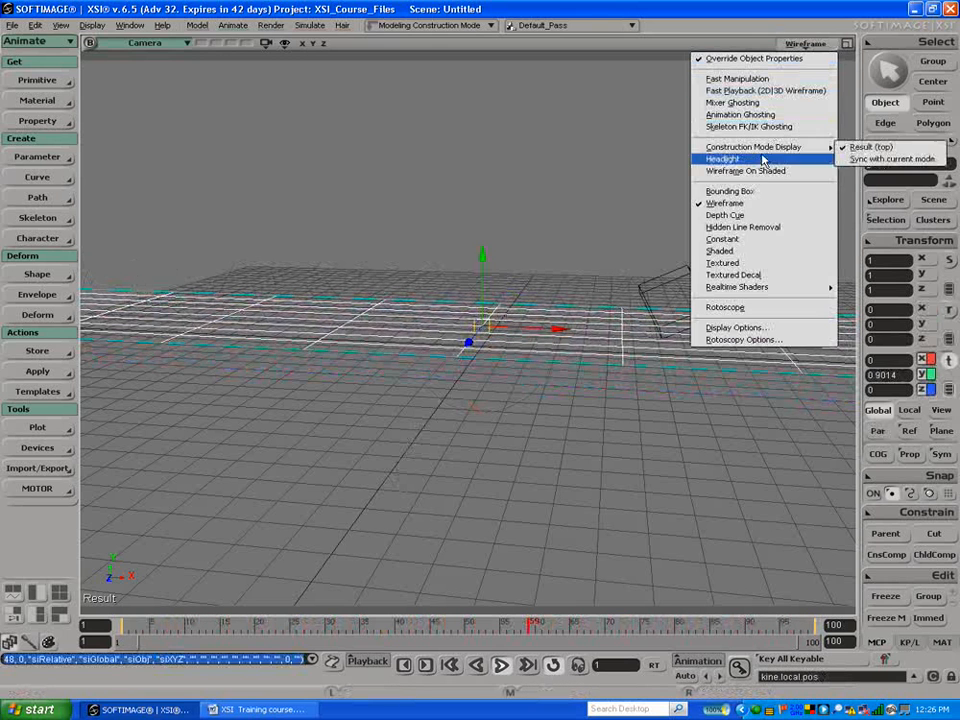
click(739, 255)
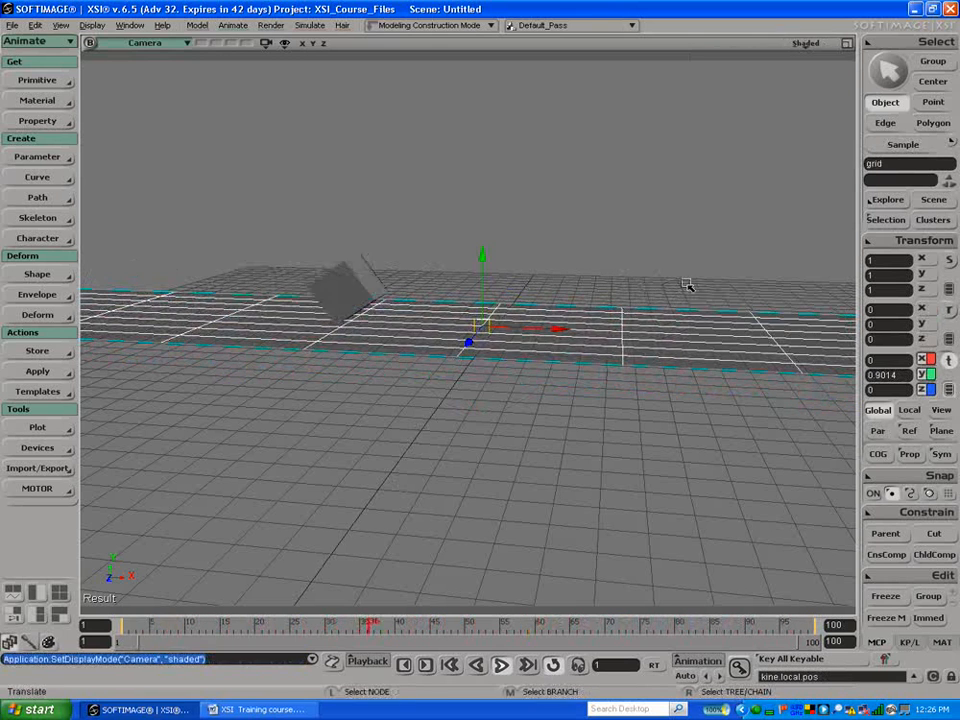
Step: Tilt the grid to about 11.7 on Z, raise it to about 3.71 on Y, and stop the playback
key(c)
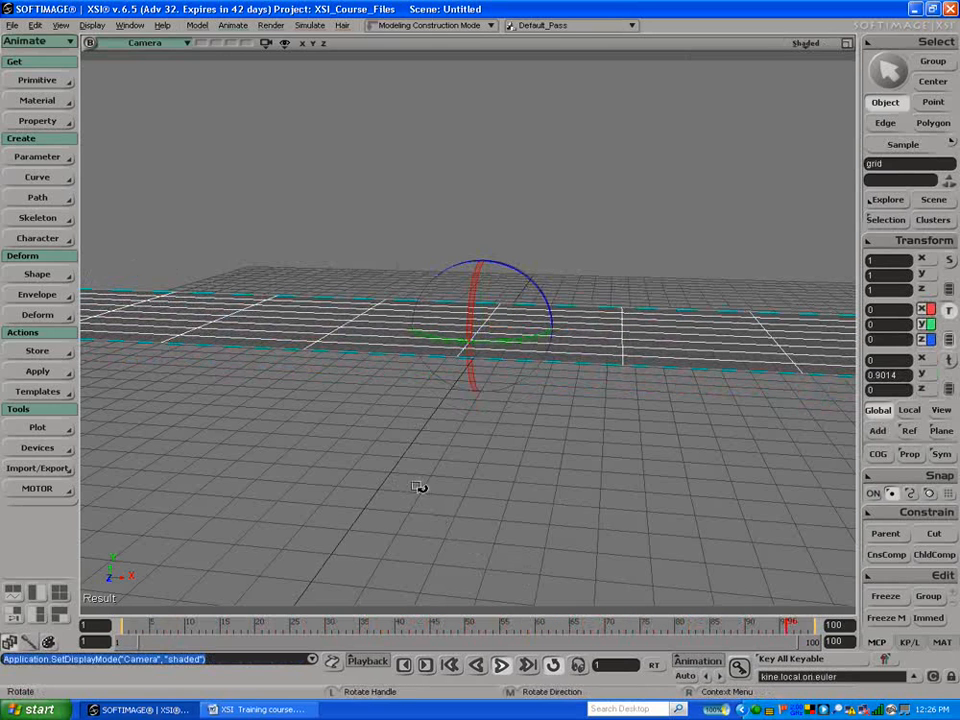
drag(551, 300, 521, 305)
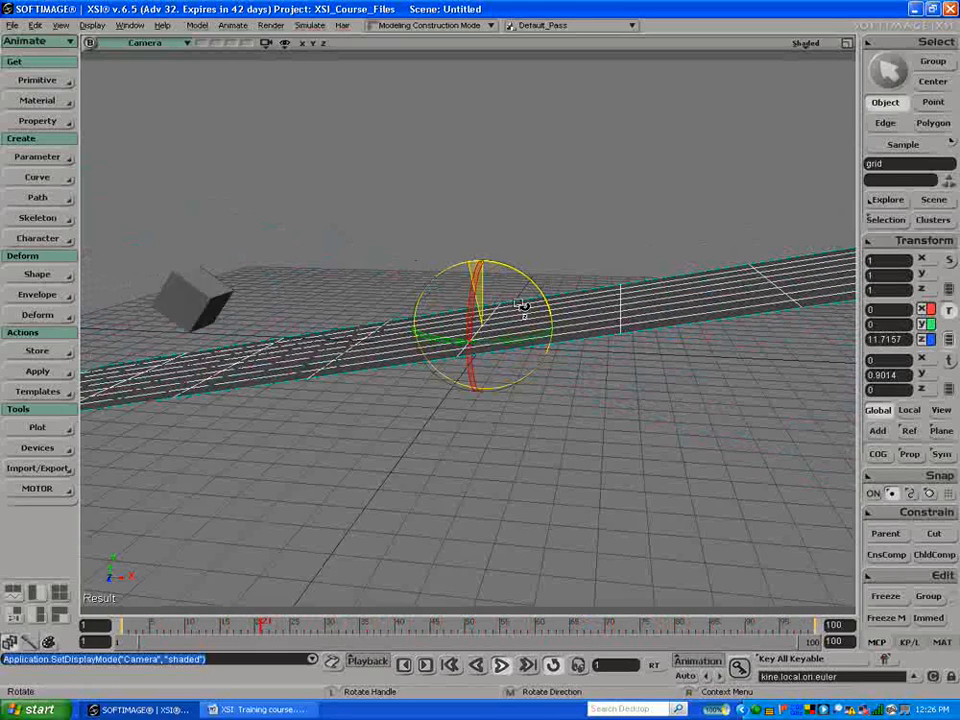
key(v)
drag(484, 255, 483, 197)
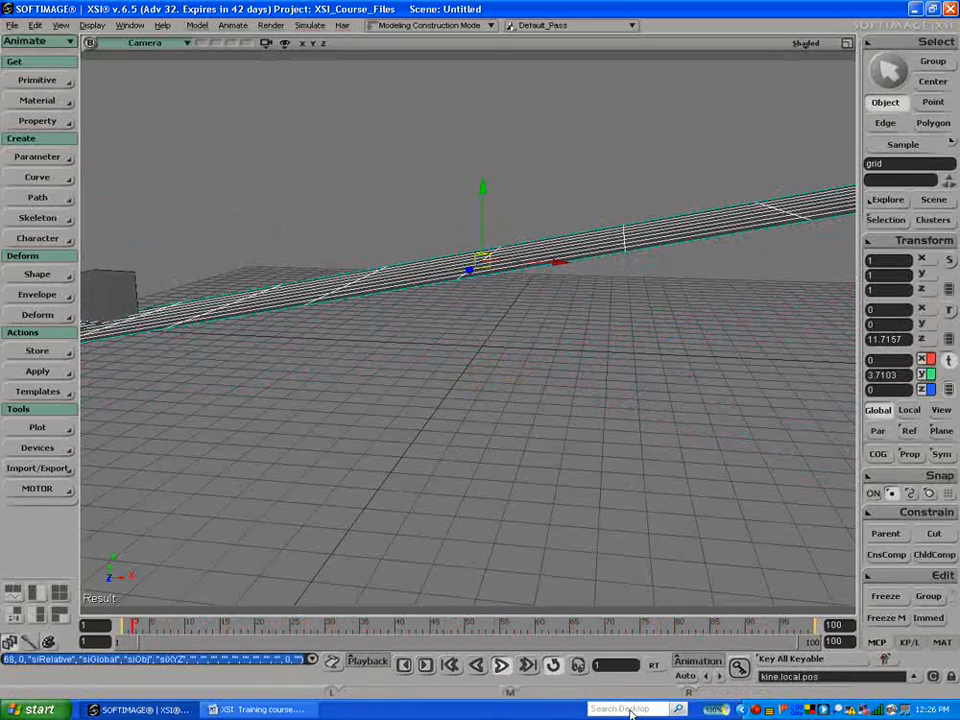
click(502, 667)
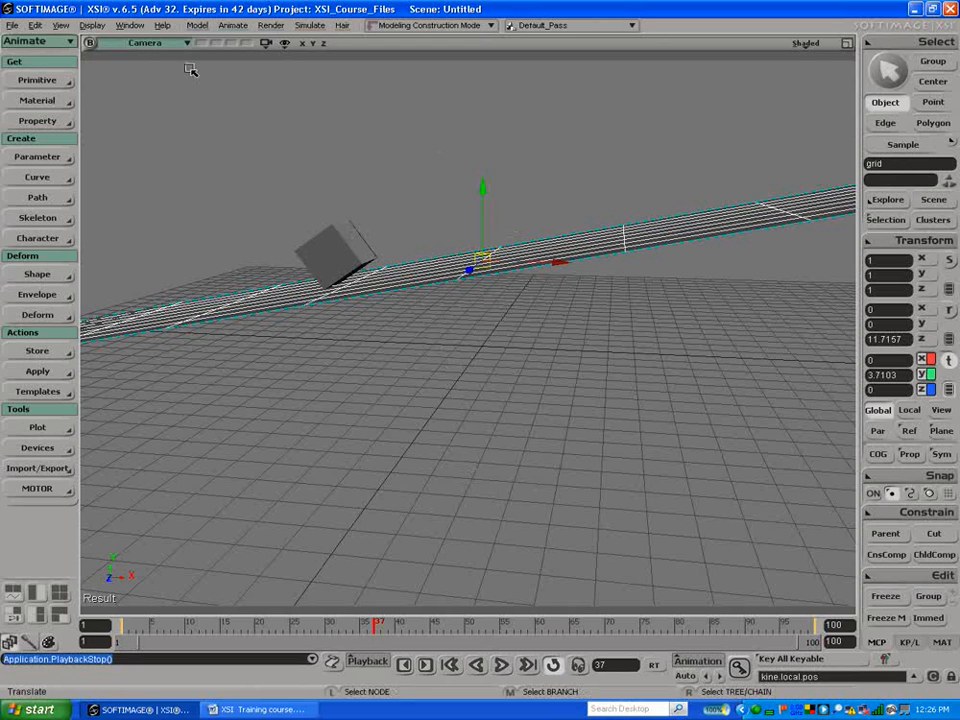
Step: Start a new, empty scene
click(14, 25)
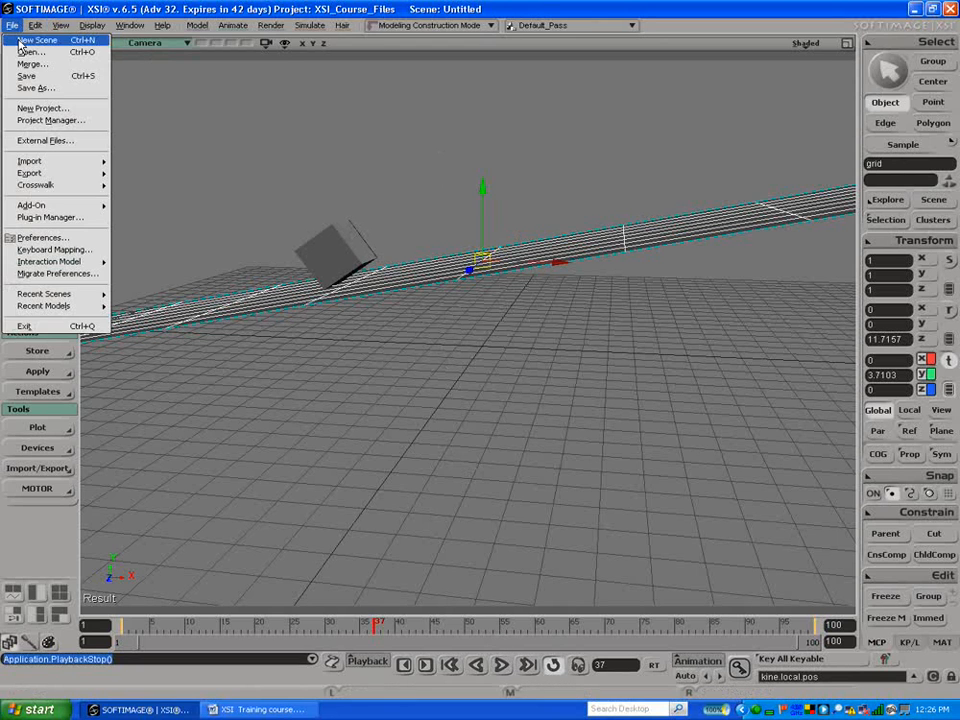
click(38, 40)
click(467, 370)
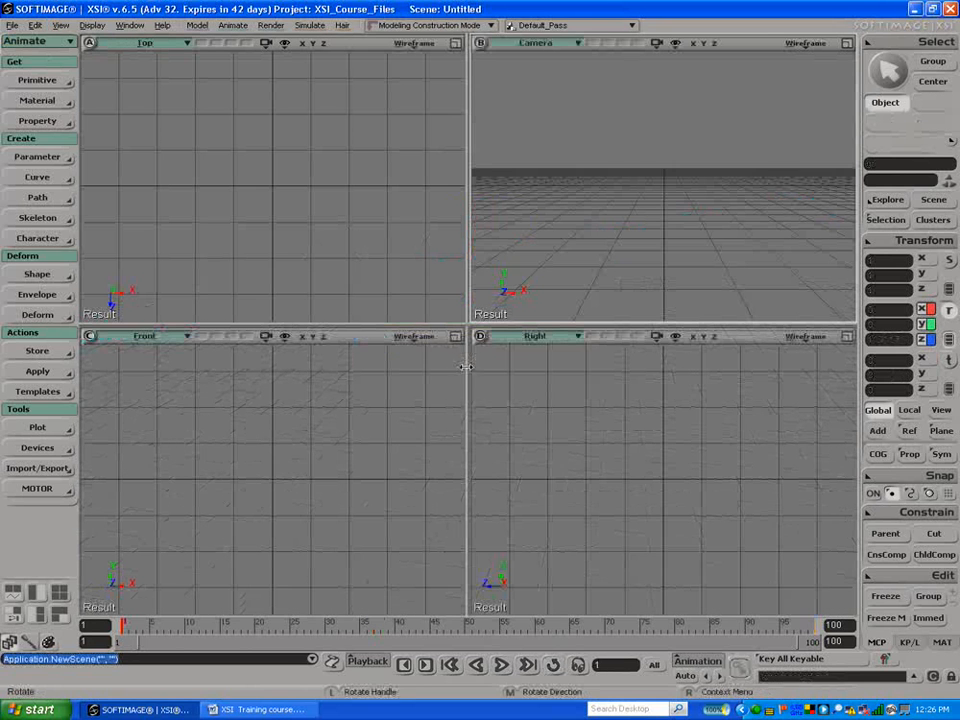
Step: Create a polygon mesh cube with a length of 8 and a polygon mesh sphere with default settings
click(12, 79)
mouse_move(112, 96)
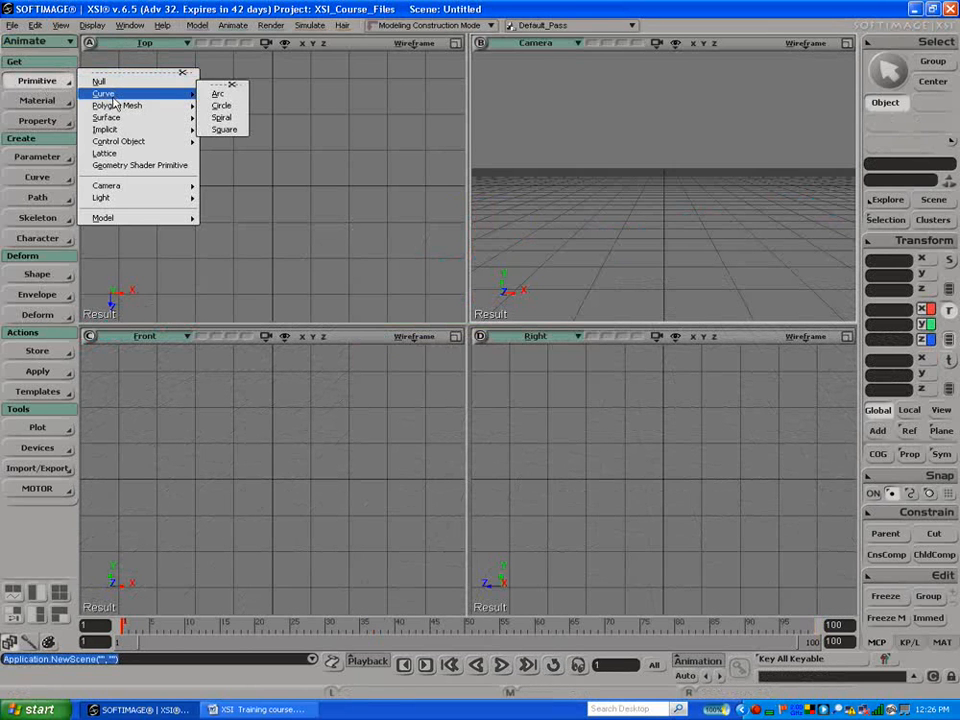
mouse_move(147, 104)
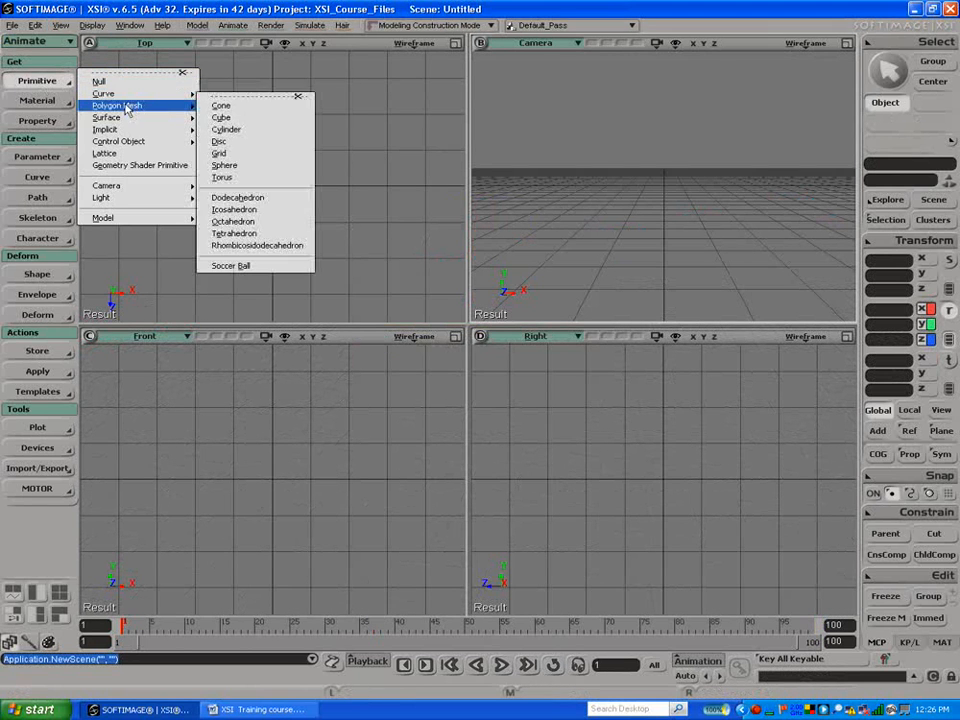
click(253, 119)
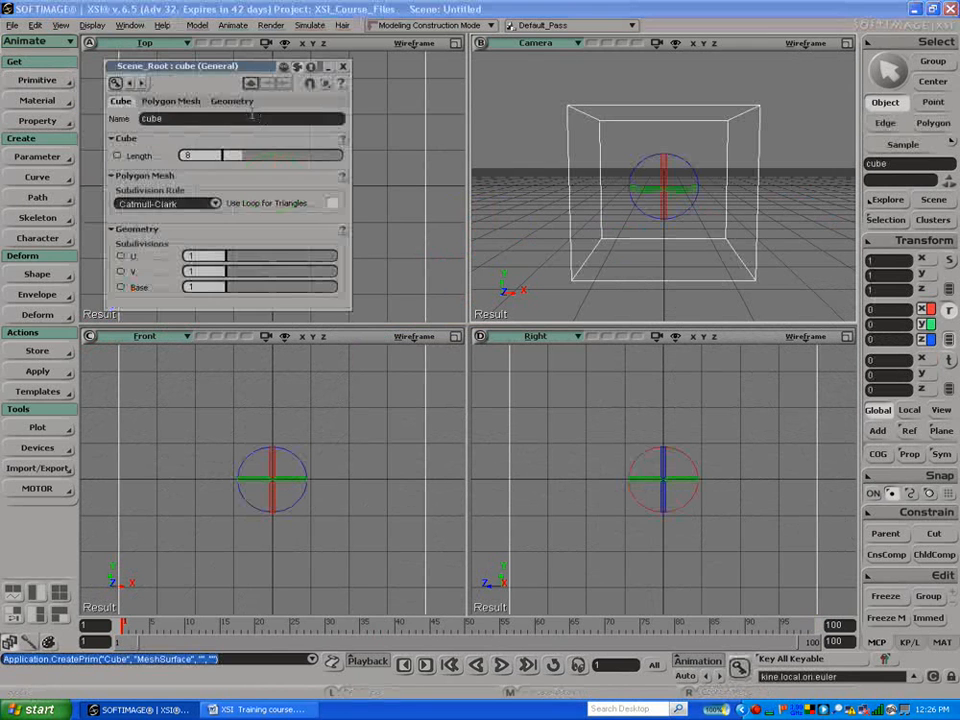
click(38, 80)
mouse_move(150, 105)
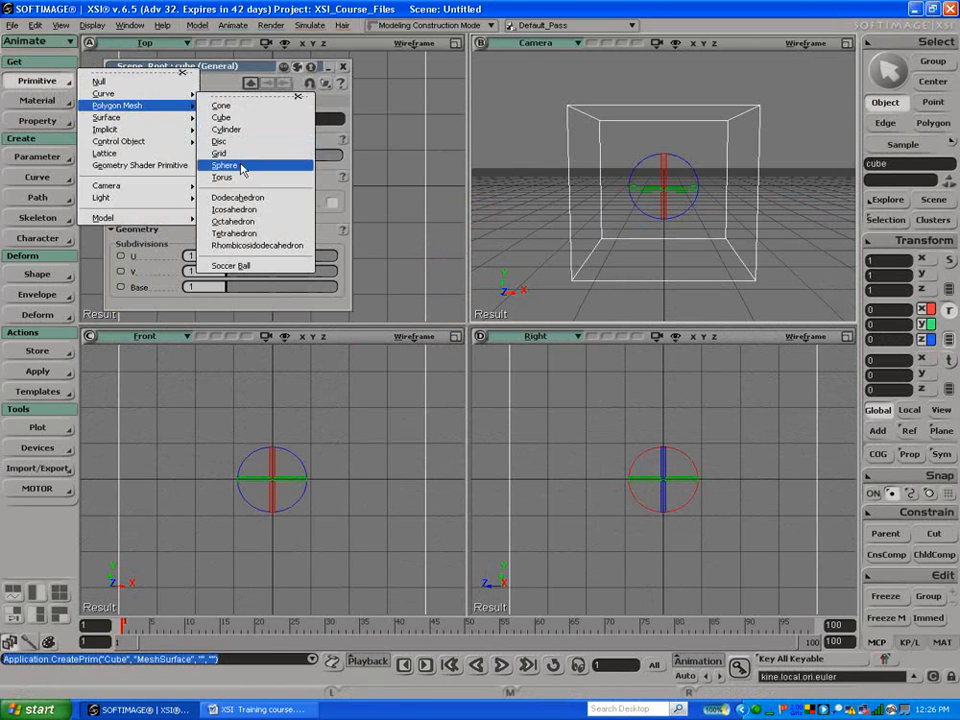
click(240, 165)
click(343, 65)
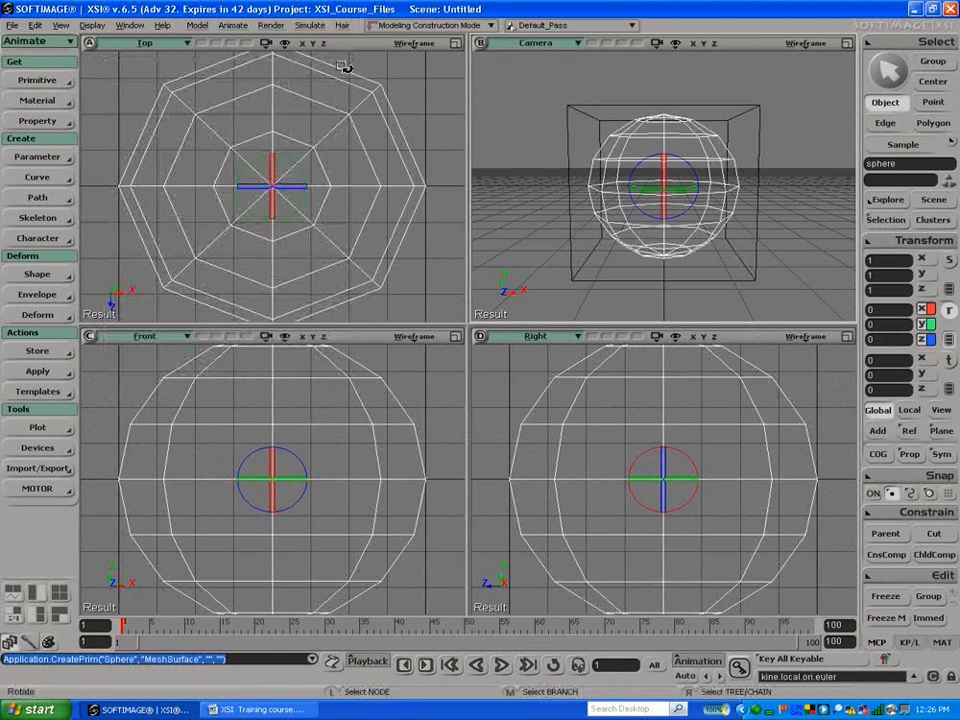
Step: Scale the sphere down to about a quarter of its size and move it just outside the cube's negative X face
key(v)
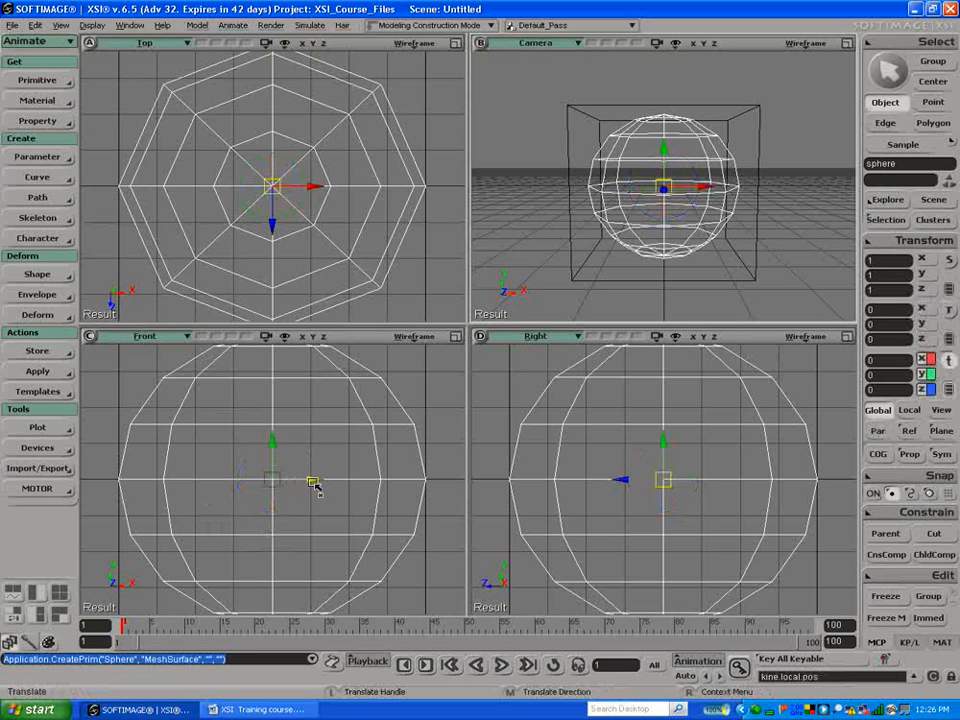
key(x)
drag(285, 485, 235, 476)
key(v)
drag(311, 482, 122, 478)
Step: Scale the cube to about 0.13 on X and 0.58 on Y, and raise it to about 2.33 on Y
key(space)
drag(553, 95, 576, 135)
key(space)
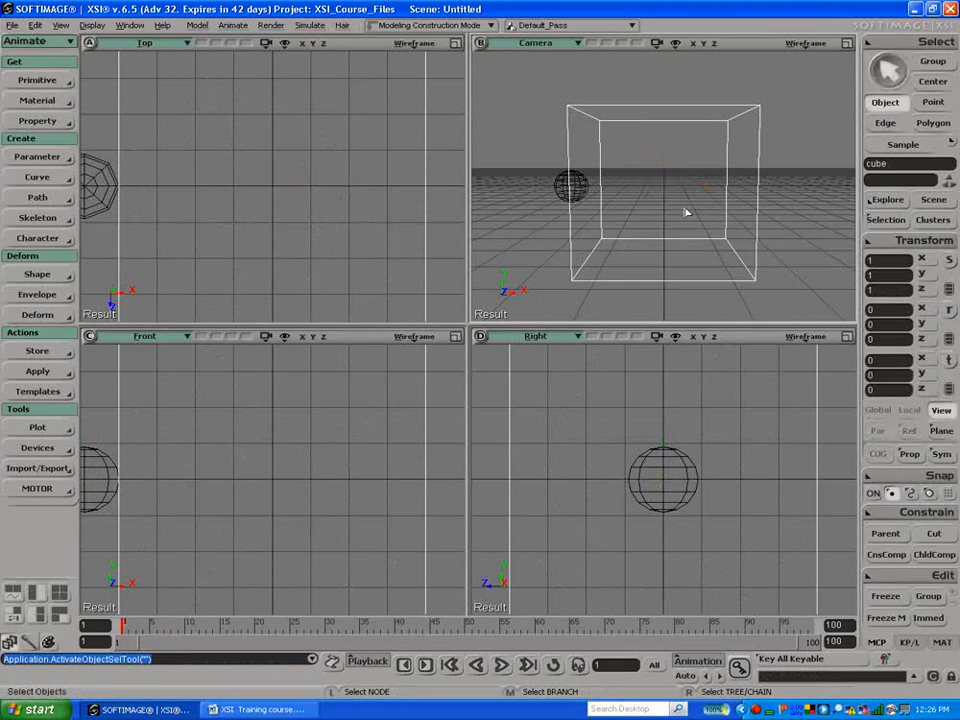
key(x)
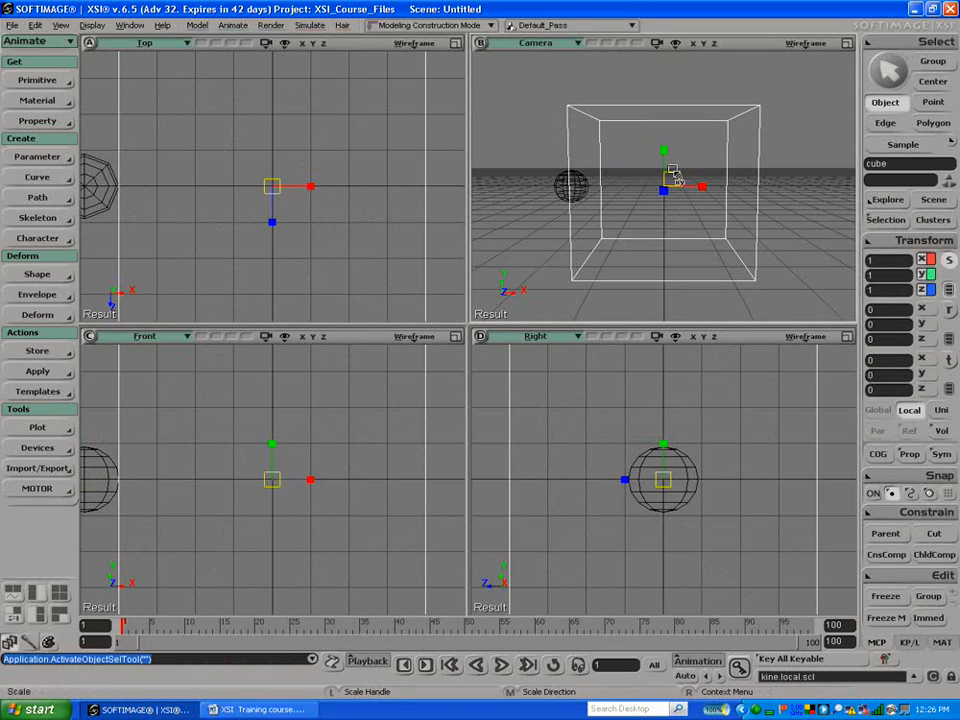
drag(703, 188, 664, 172)
key(v)
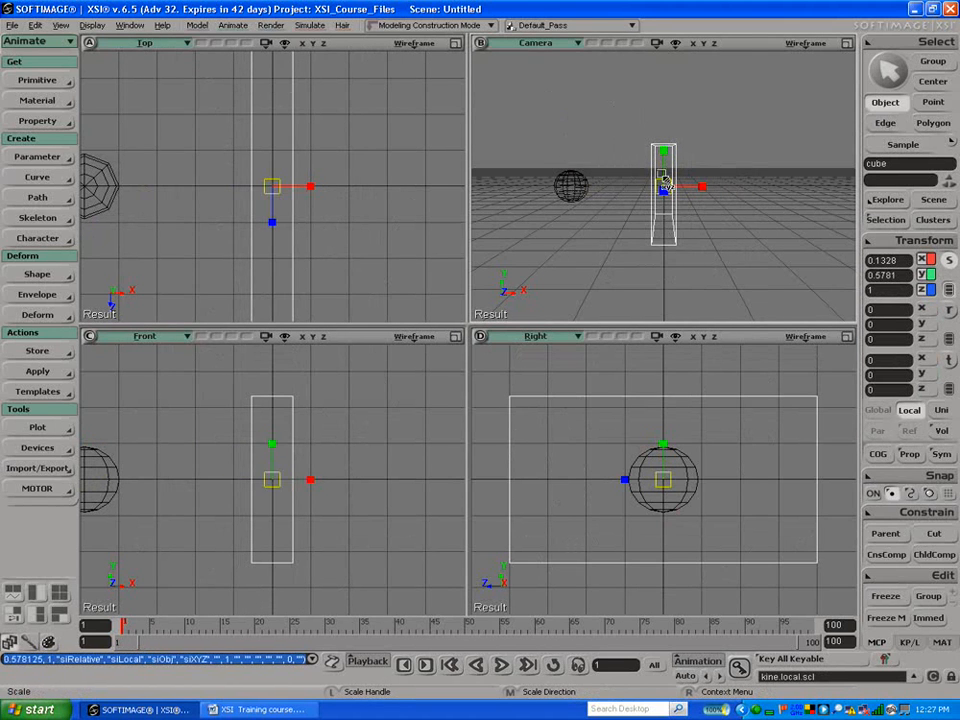
drag(660, 497, 673, 357)
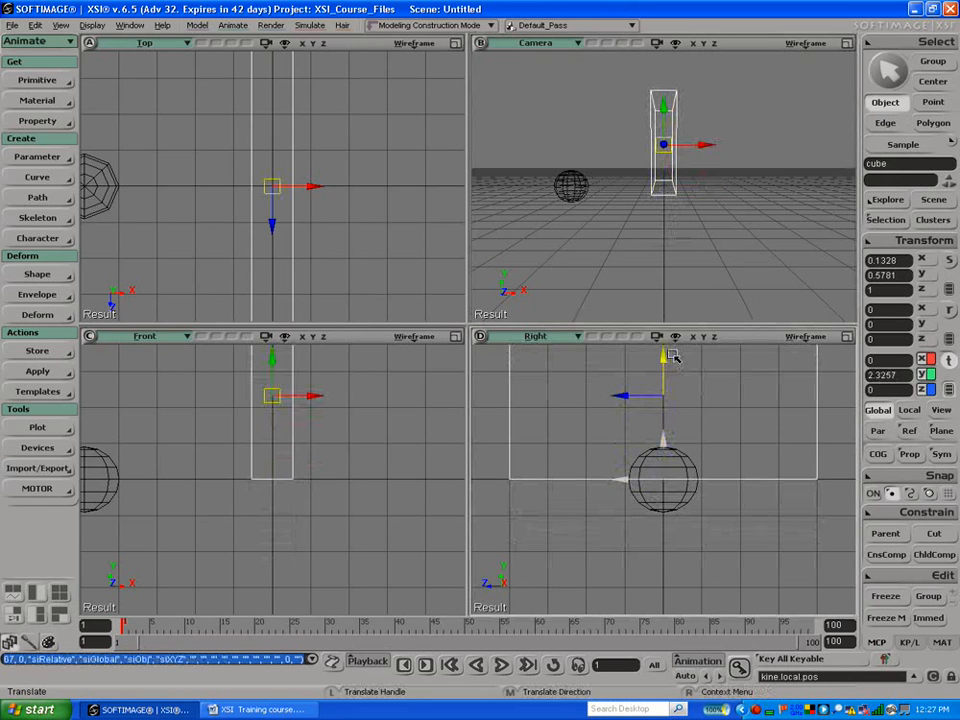
Step: Raise the sphere to about 0.92 on Y so it rests on the ground plane
key(space)
click(672, 502)
drag(668, 449, 675, 415)
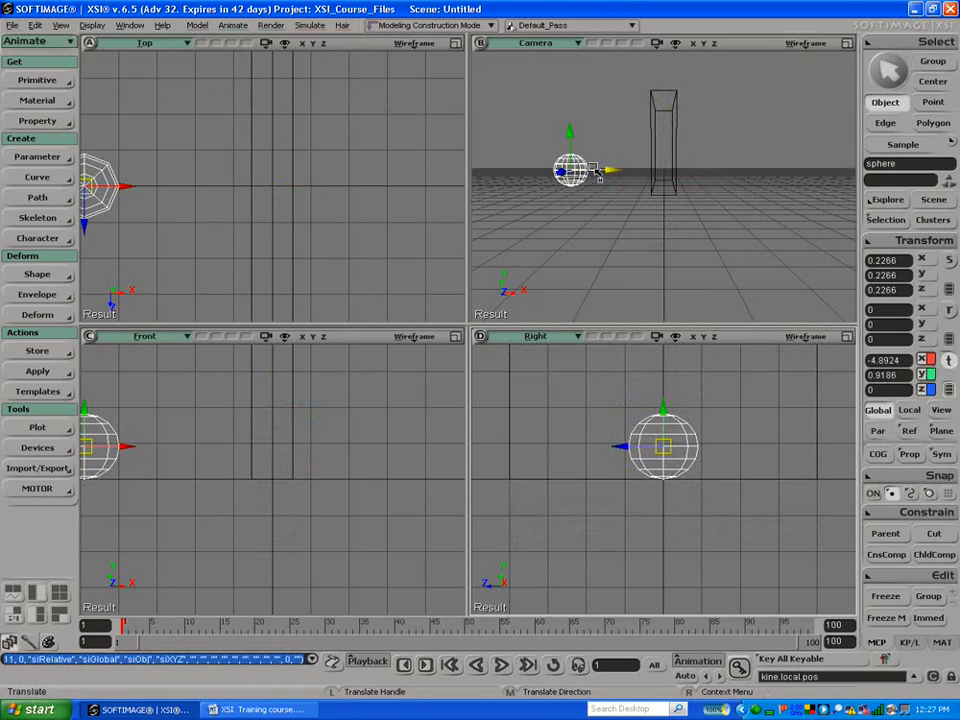
Step: Open the Parameter Connection Editor and enlarge it to show the full parameter list
click(116, 26)
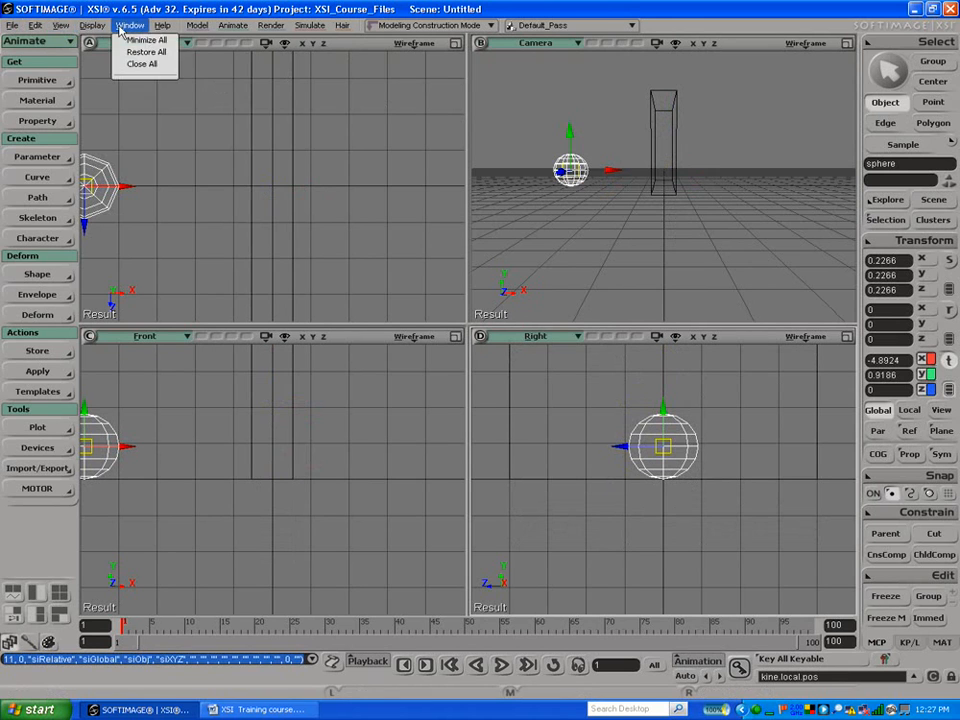
mouse_move(67, 52)
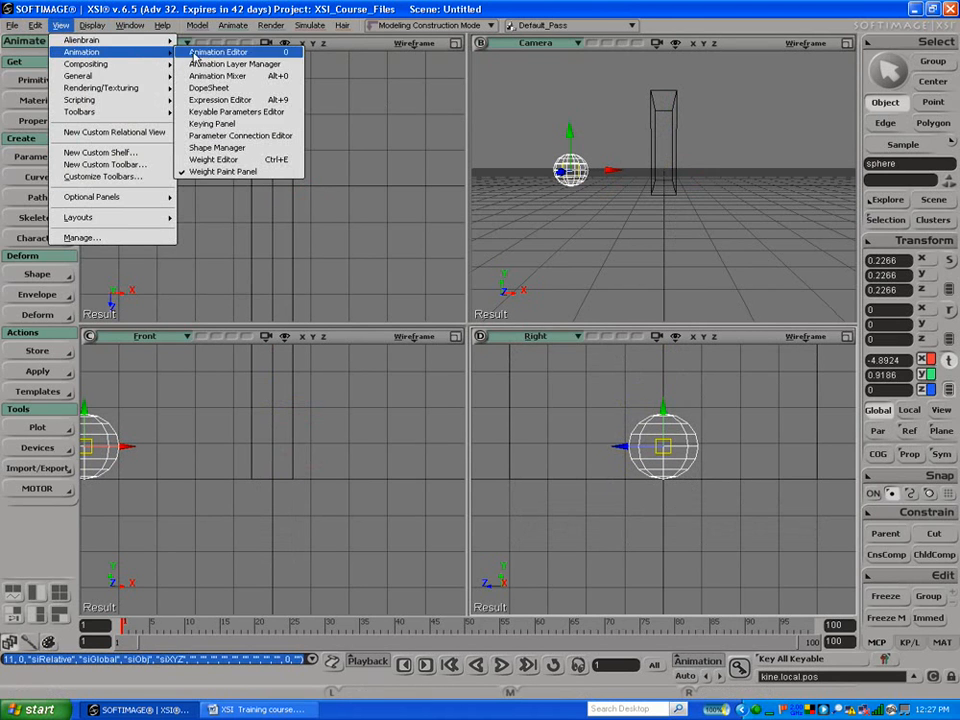
click(217, 136)
drag(213, 110, 215, 98)
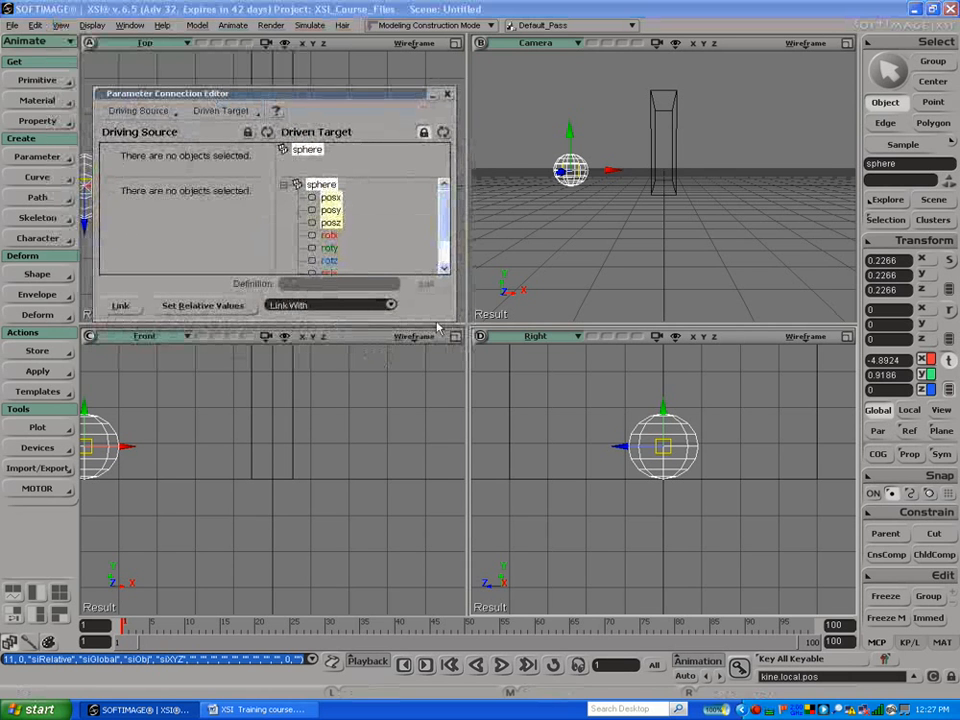
drag(443, 320, 443, 430)
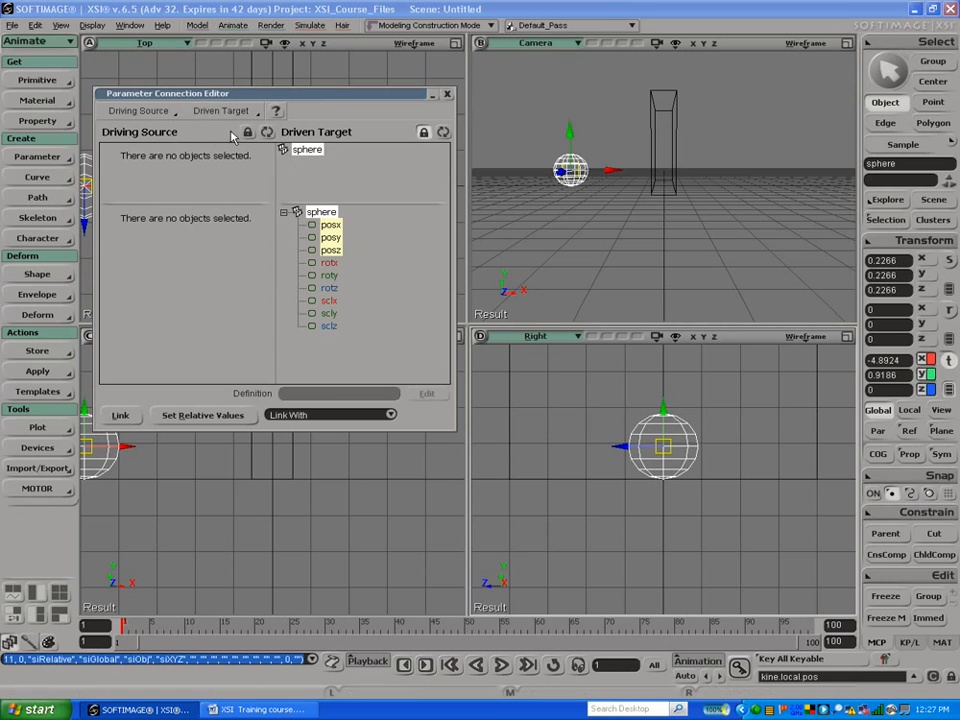
Step: Load the sphere as the driving source and the cube as the driven target
click(267, 133)
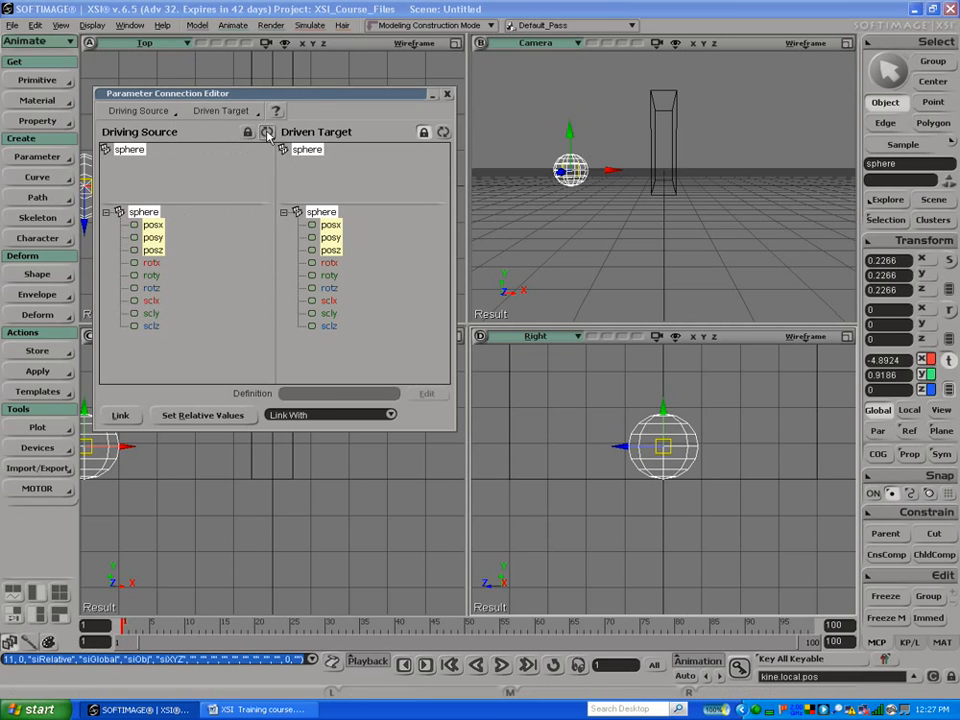
click(682, 146)
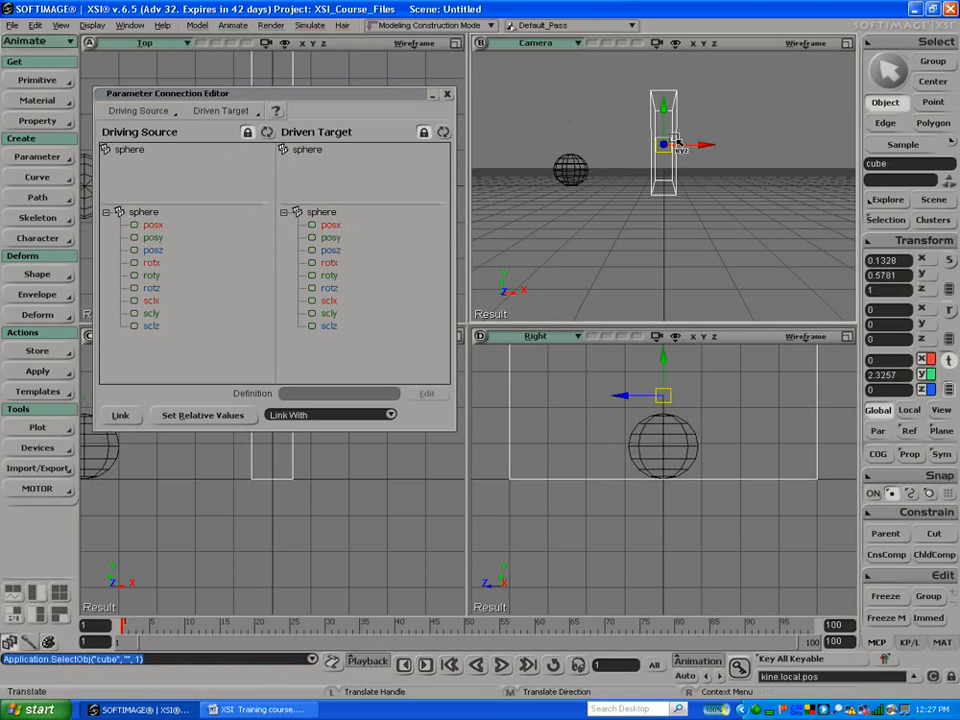
click(442, 133)
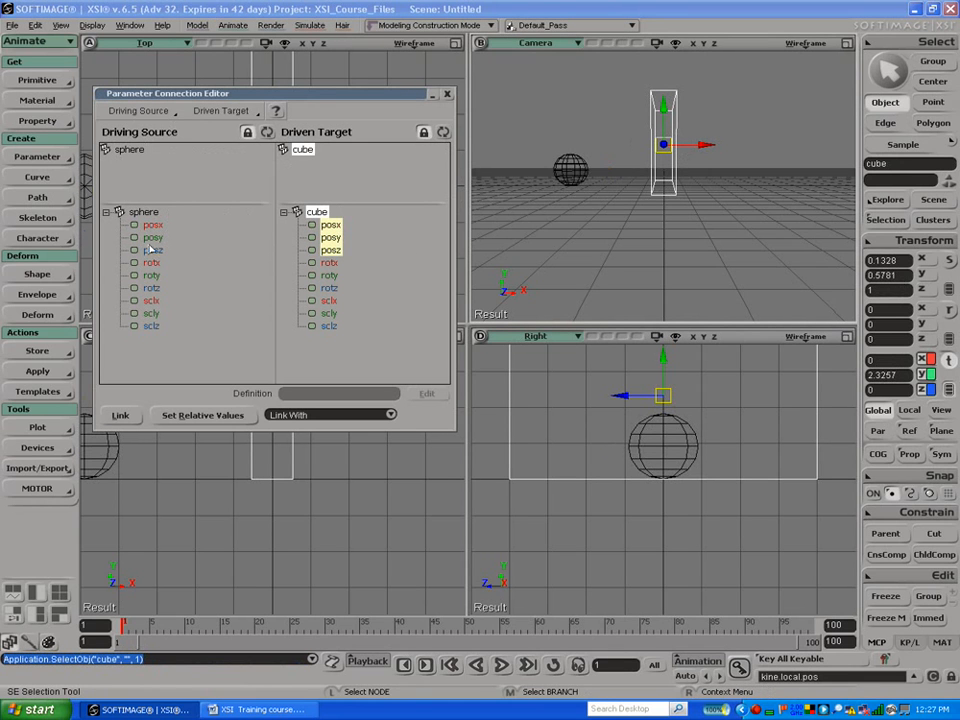
Step: Move the sphere to about -5.6 on X and link its posx as the driver of the cube's posy
click(571, 170)
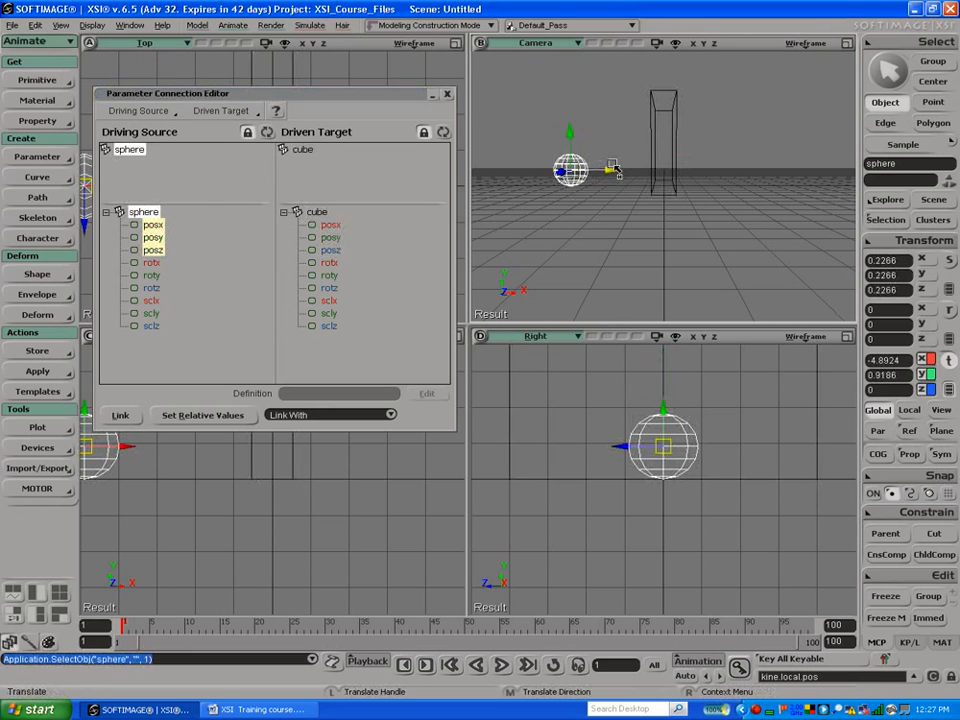
drag(620, 175, 602, 175)
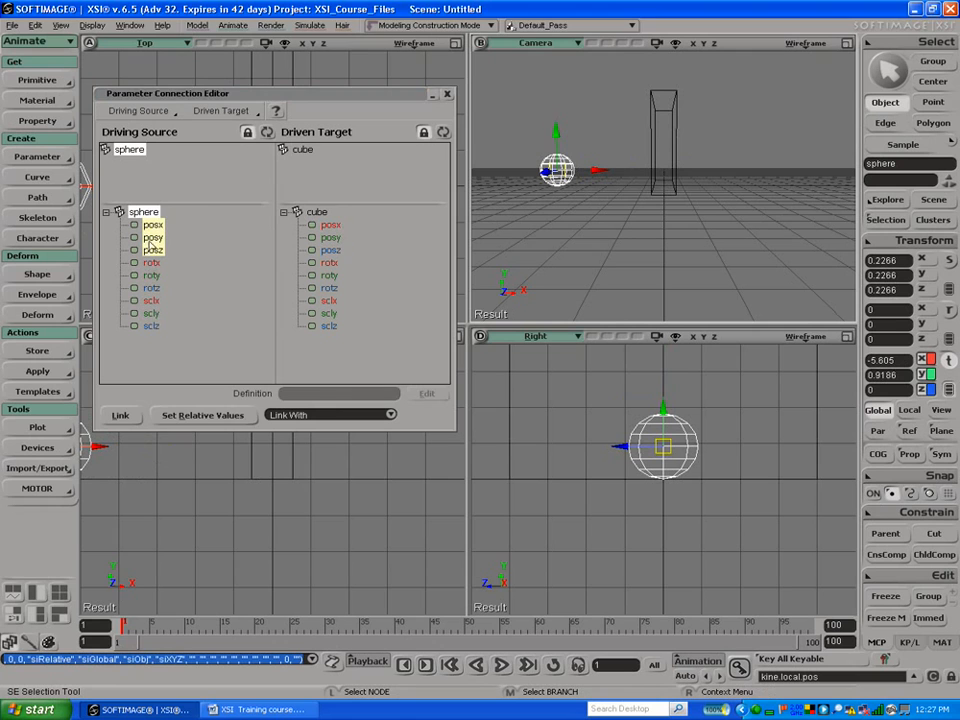
click(150, 226)
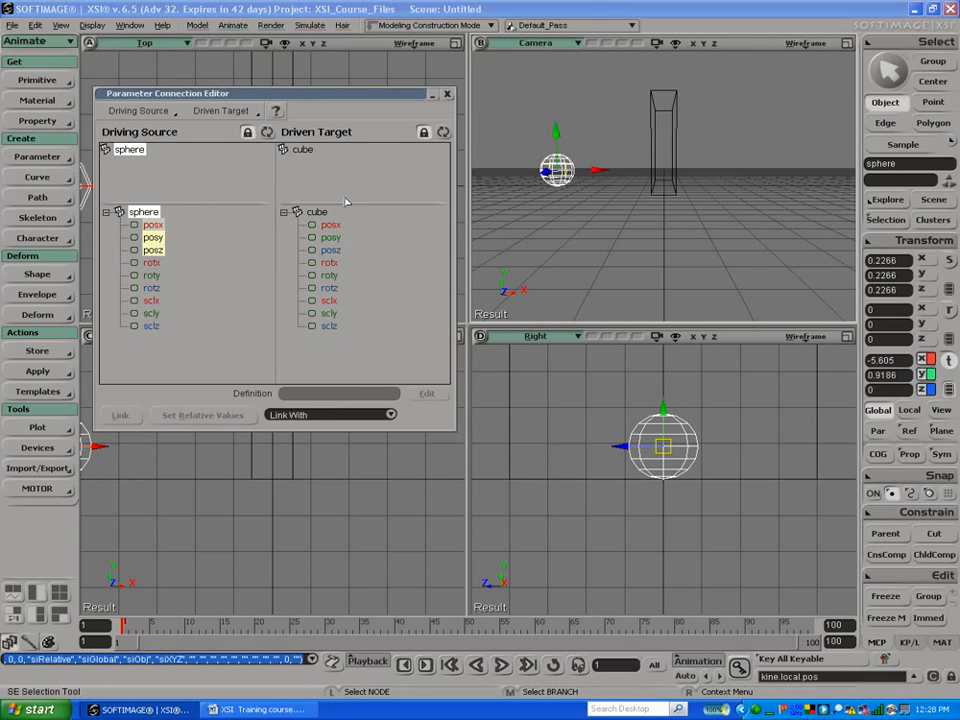
click(655, 128)
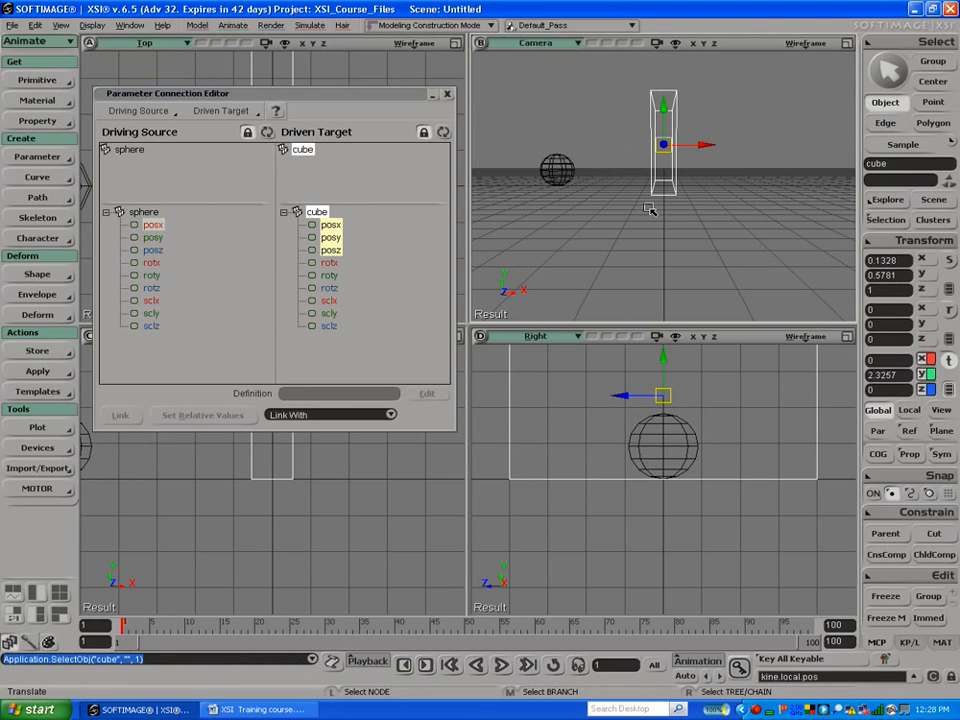
click(334, 250)
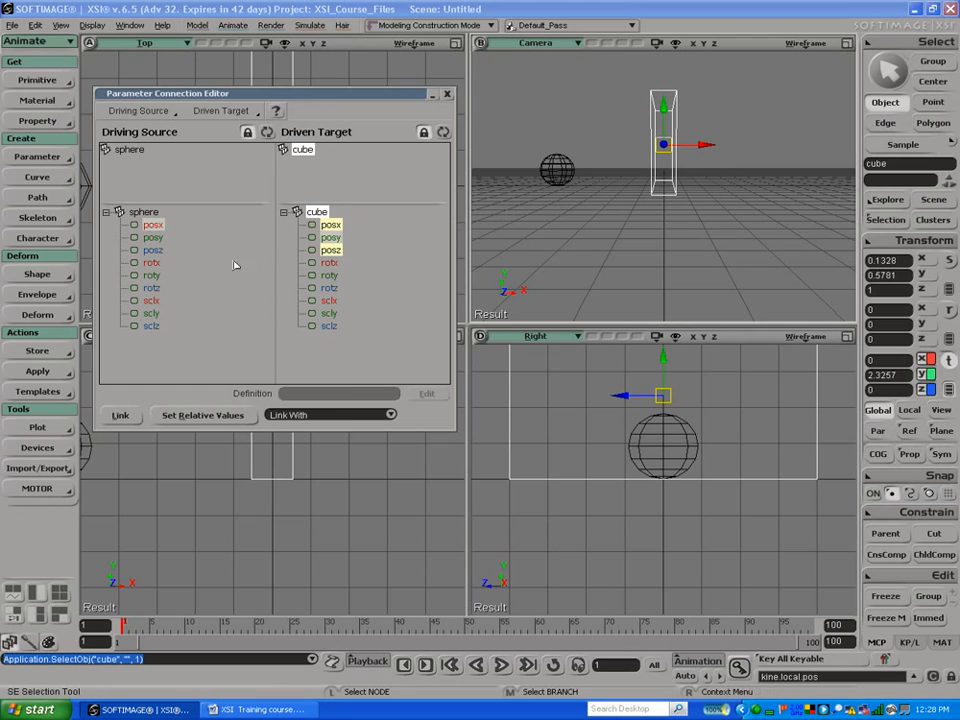
click(120, 416)
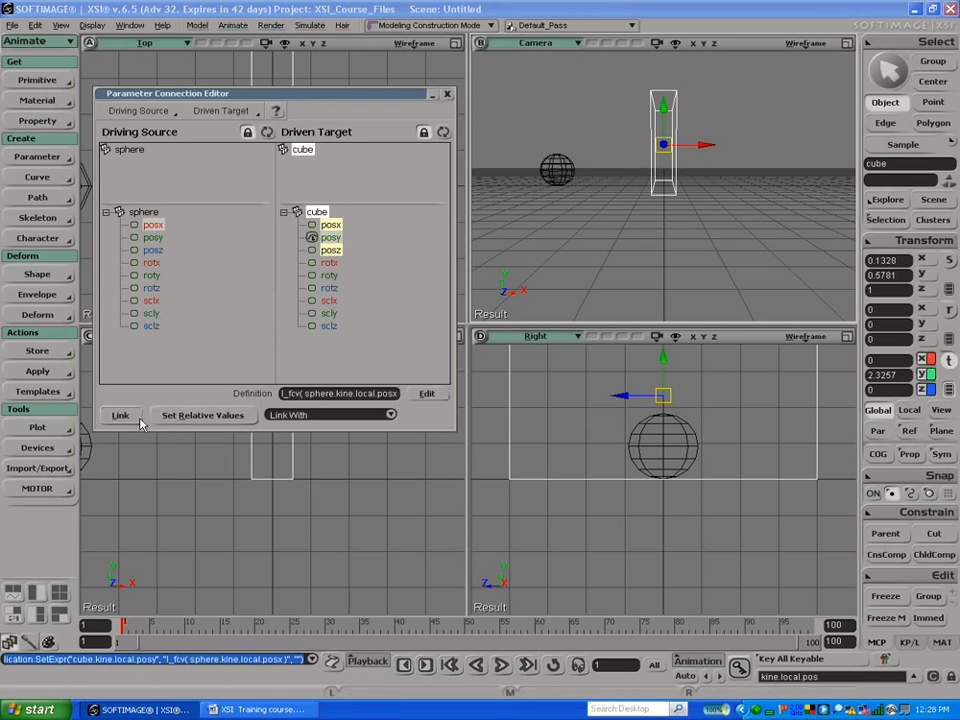
Step: Set relative values for the current pose and again with the sphere at about -0.02 on X and the cube at about 5.21 on Y
click(187, 416)
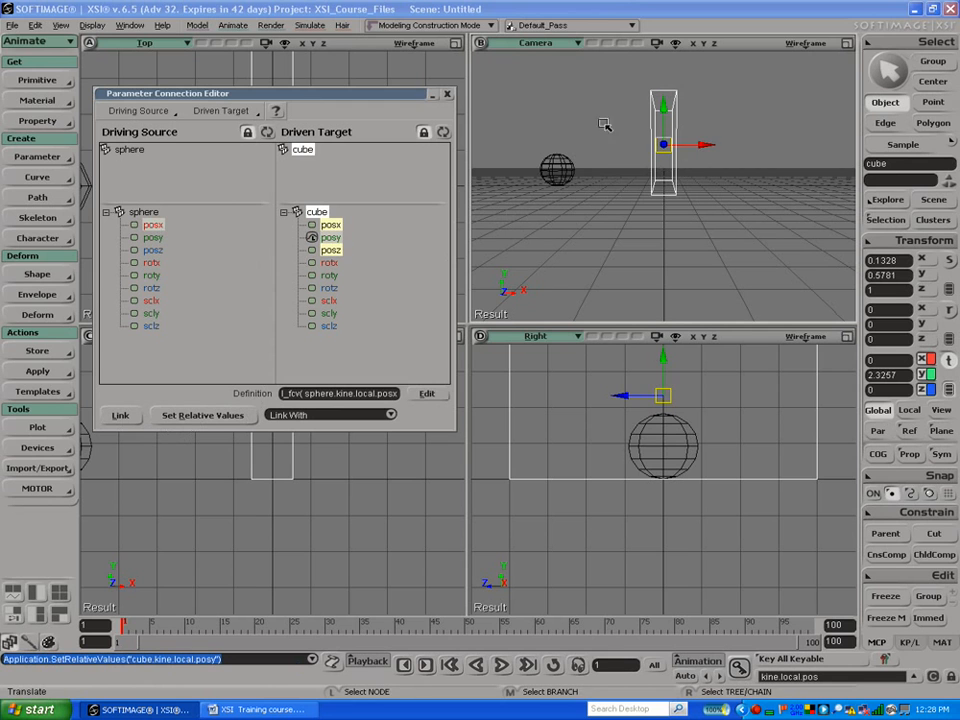
click(548, 178)
key(v)
drag(560, 178, 698, 188)
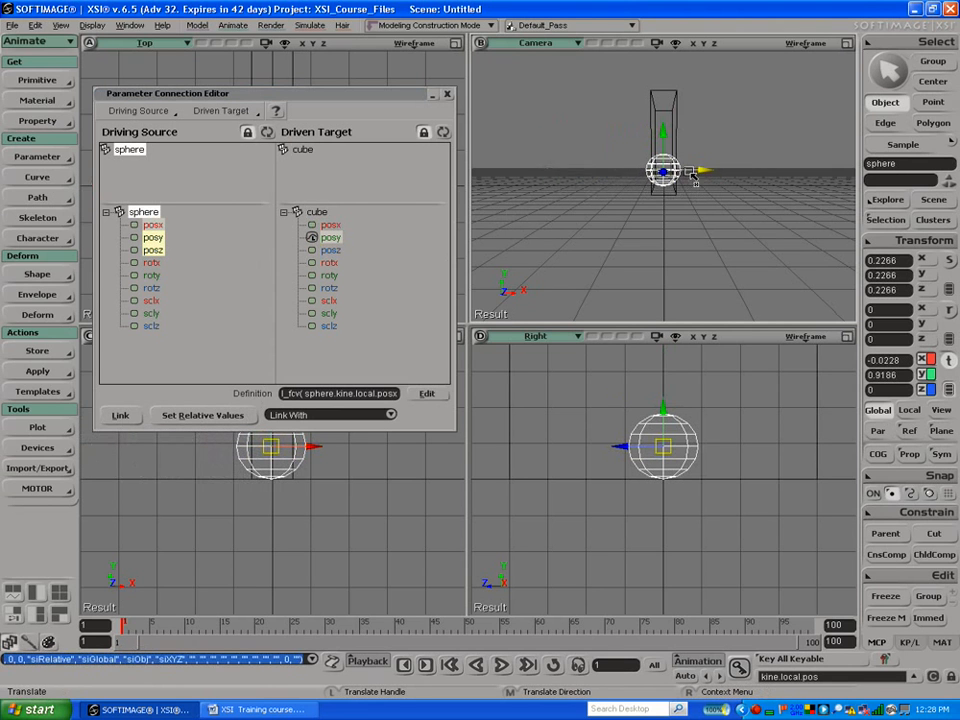
click(664, 101)
drag(664, 101, 641, 57)
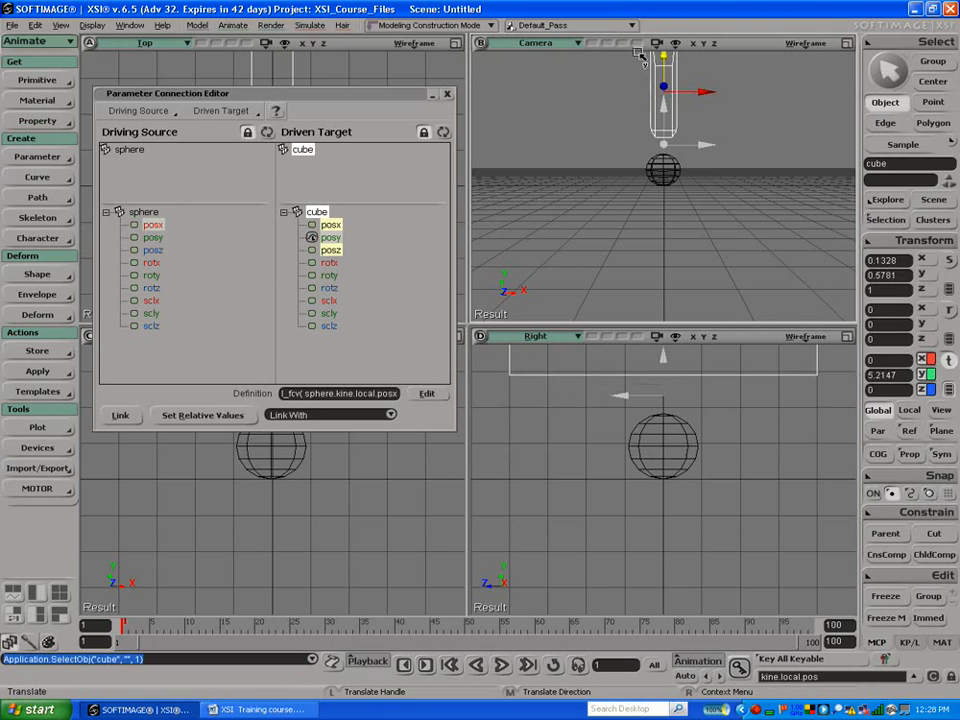
click(203, 416)
Step: Set relative values with the sphere at about 4.09 on X and the cube at about 2.64 on Y, and test by sliding the sphere
click(672, 172)
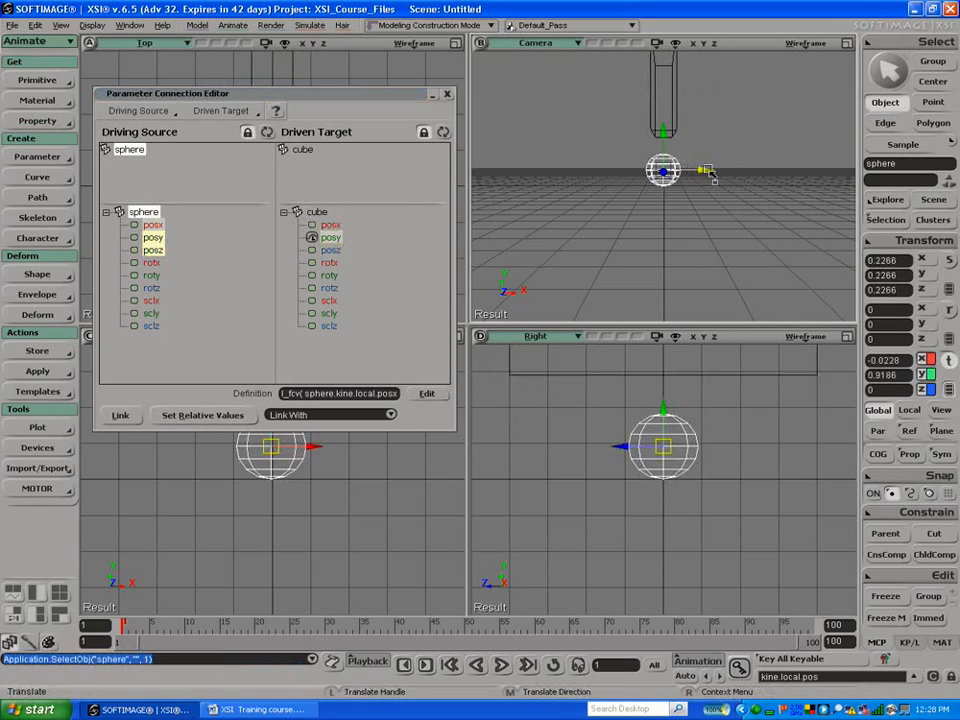
drag(686, 180, 784, 178)
click(676, 104)
drag(664, 88, 659, 120)
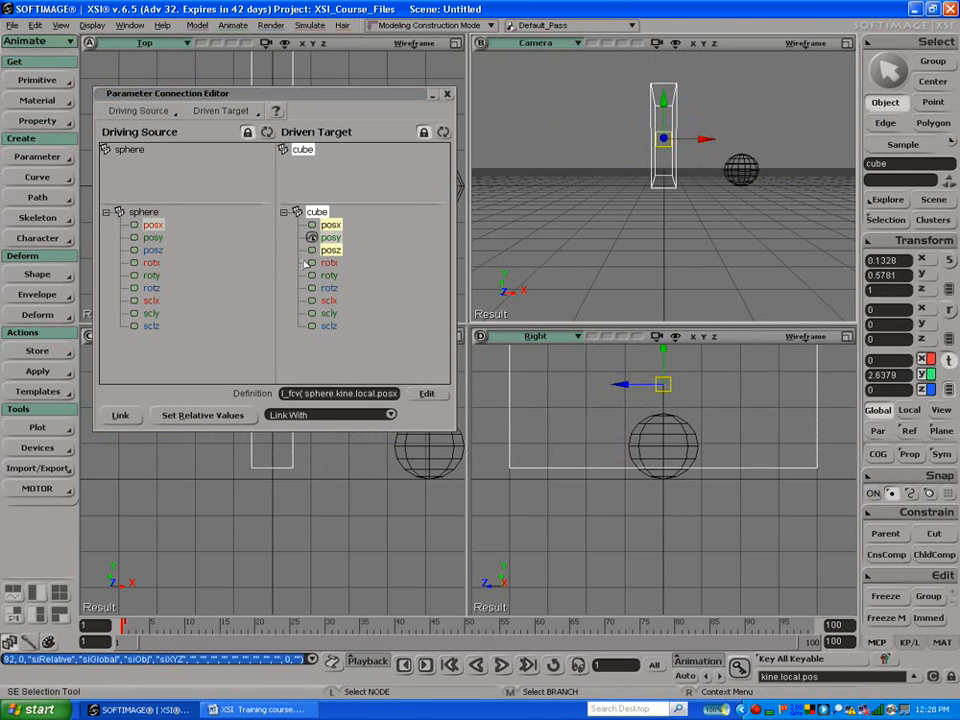
click(199, 428)
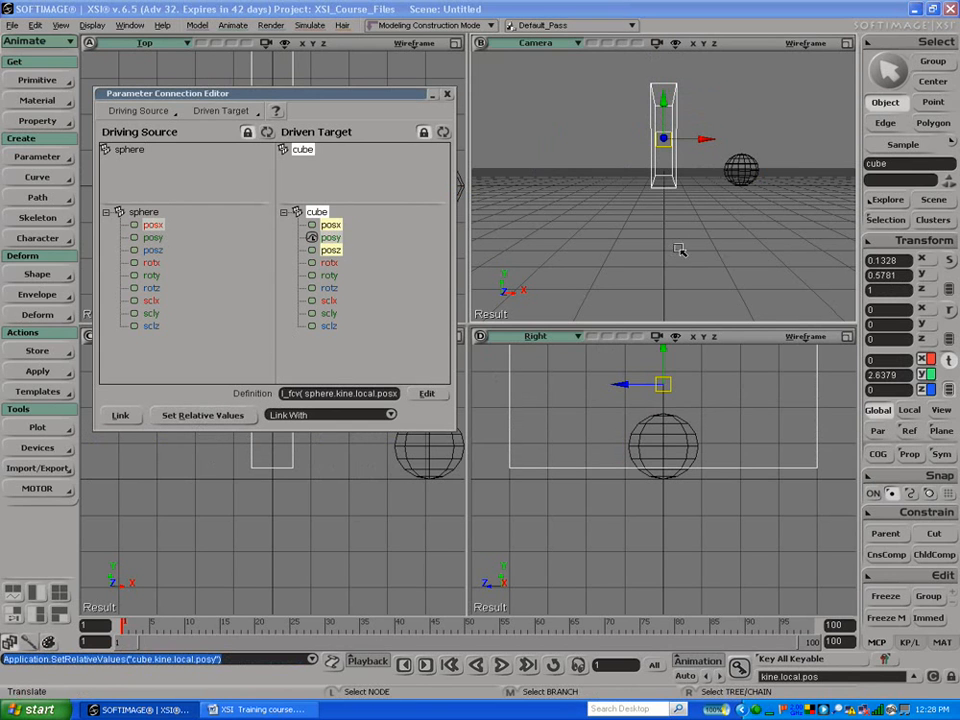
click(758, 174)
drag(774, 177, 796, 193)
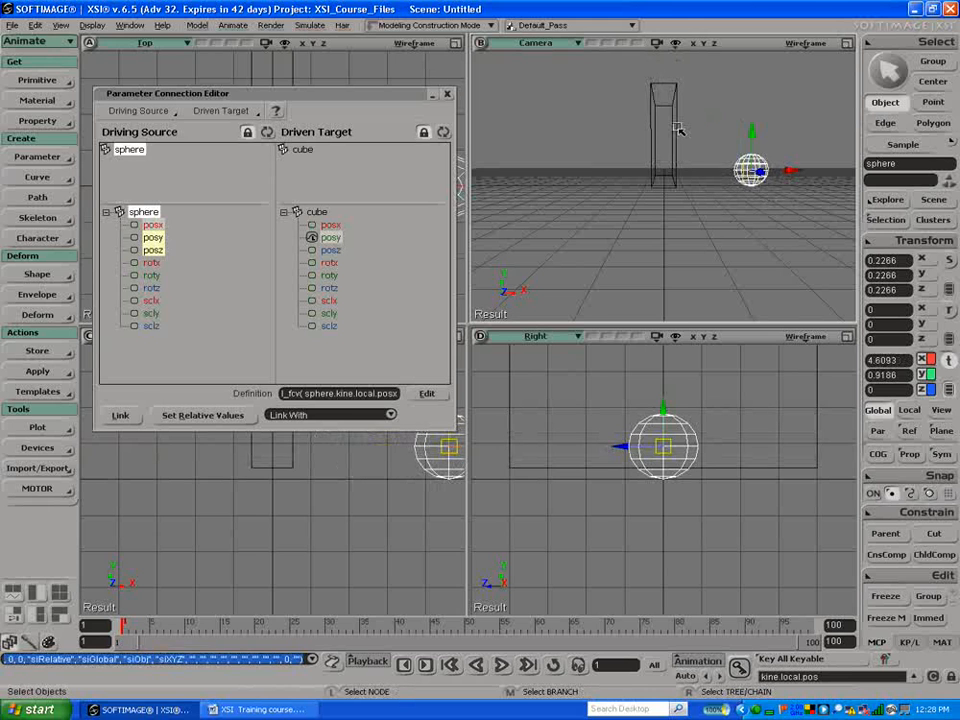
Step: Steepen the slopes at the first and last keys of the cube's posy expression curve, and minimize the Animation Editor
click(677, 131)
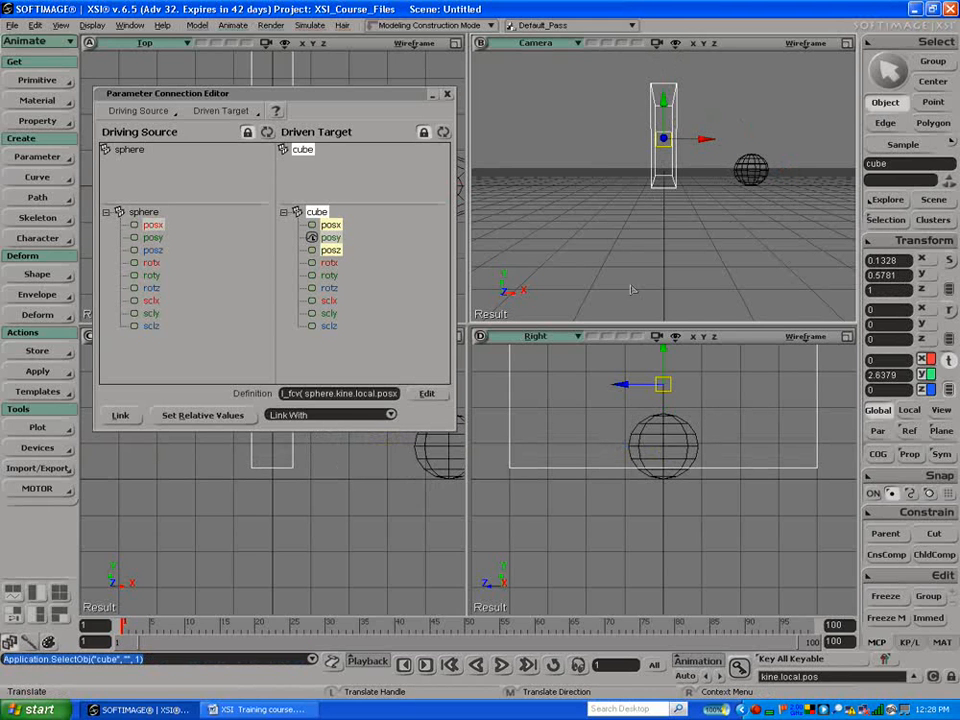
drag(448, 518, 497, 544)
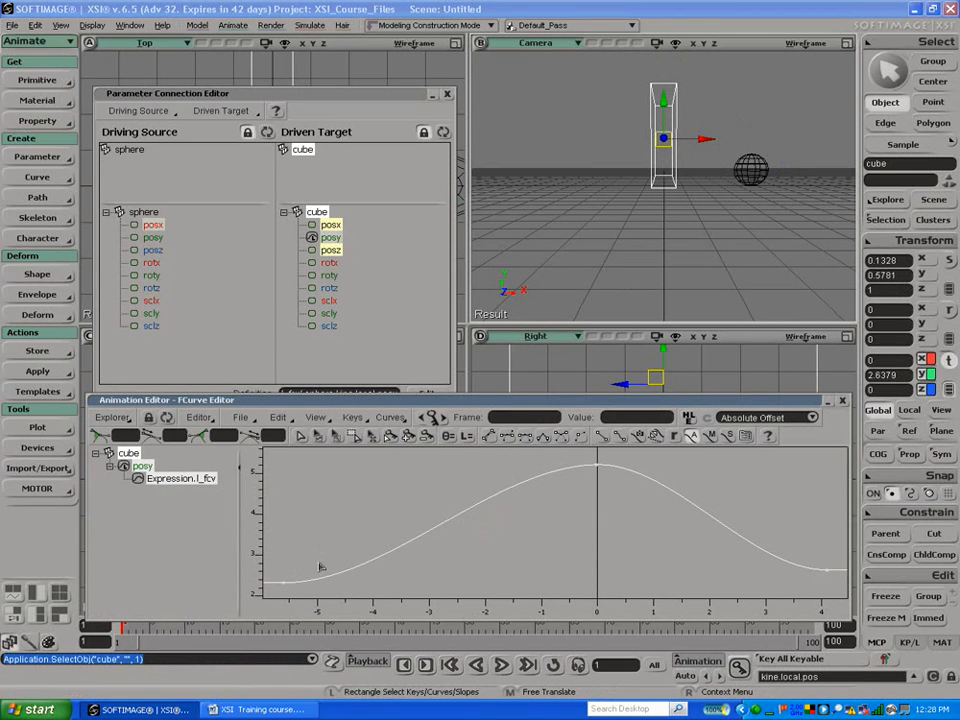
click(283, 582)
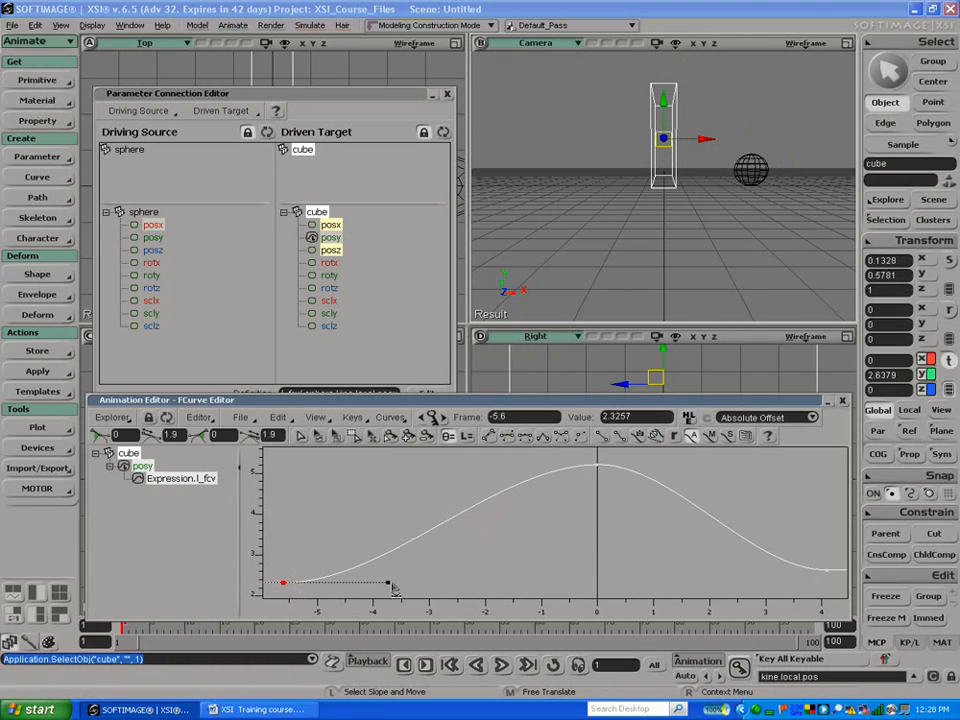
drag(390, 585, 387, 529)
drag(730, 530, 838, 578)
drag(752, 574, 767, 535)
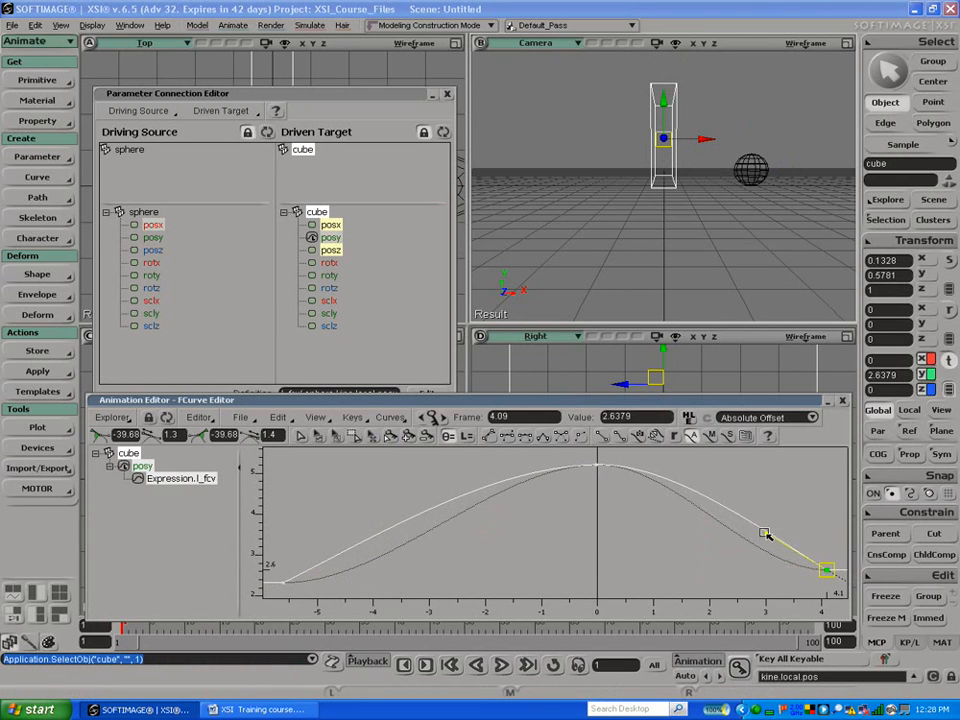
click(839, 401)
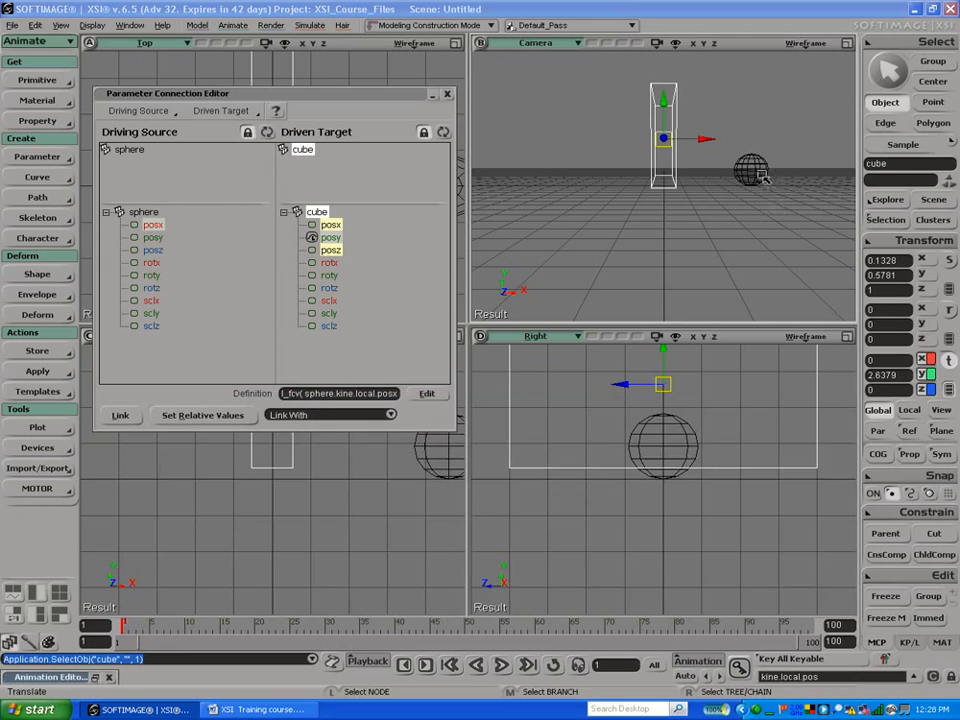
Step: Slide the sphere to about -6.36 on X to test the linked cube motion, and close the Parameter Connection Editor
click(752, 168)
drag(790, 172, 586, 227)
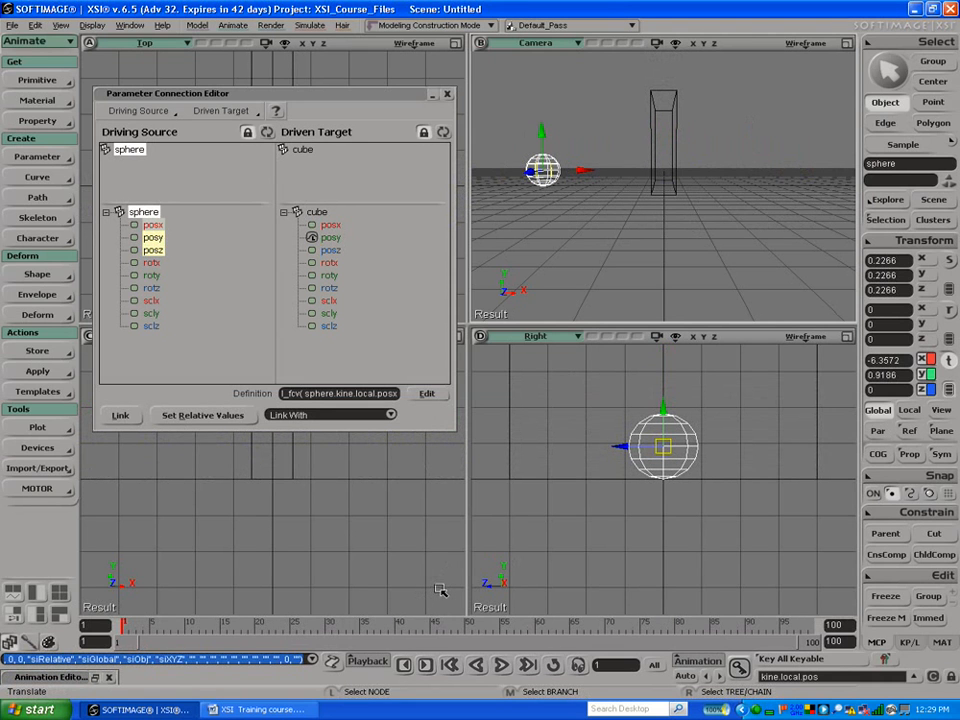
click(447, 95)
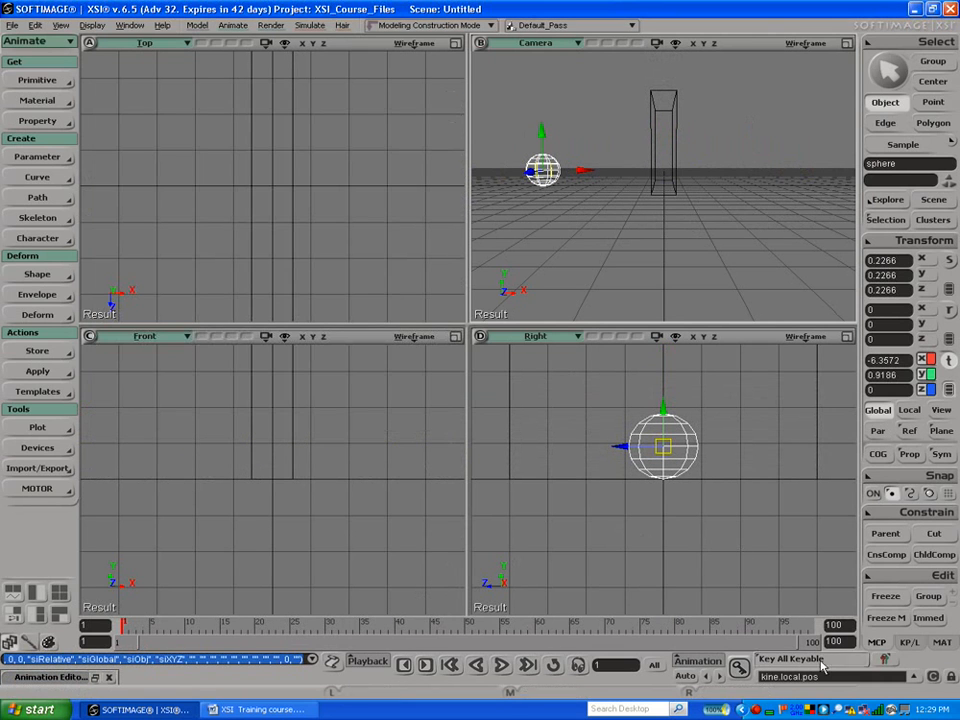
right_click(755, 711)
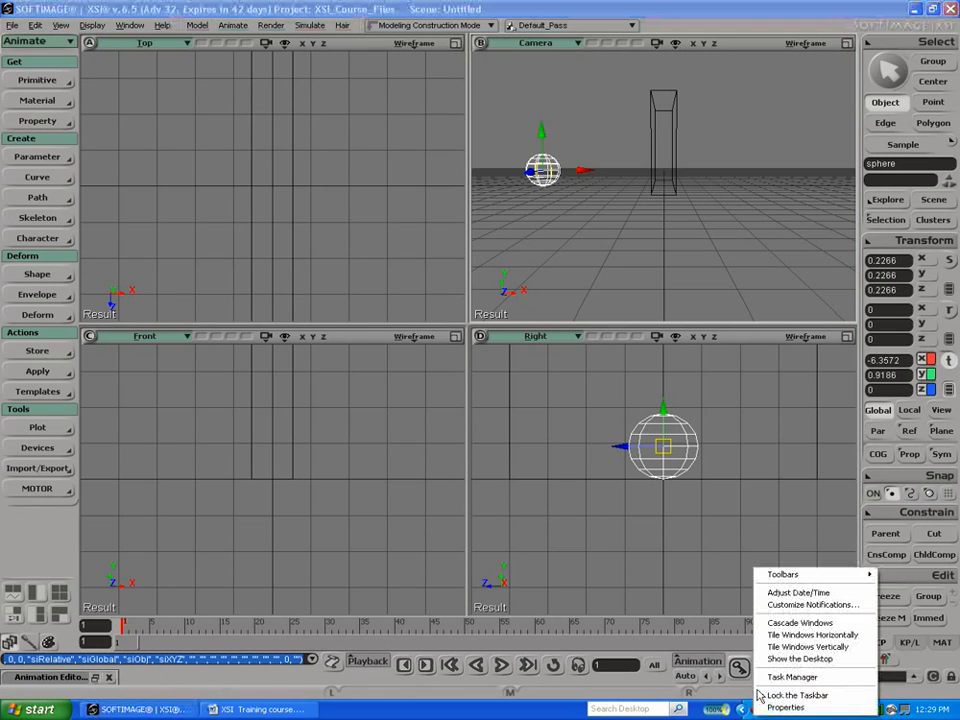
click(724, 536)
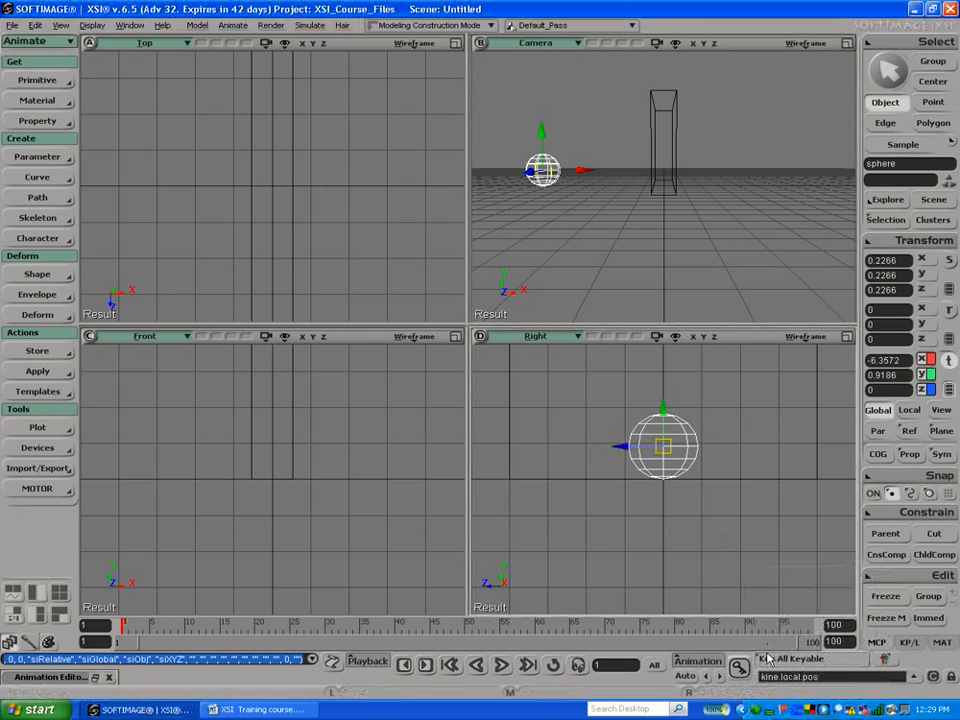
right_click(757, 711)
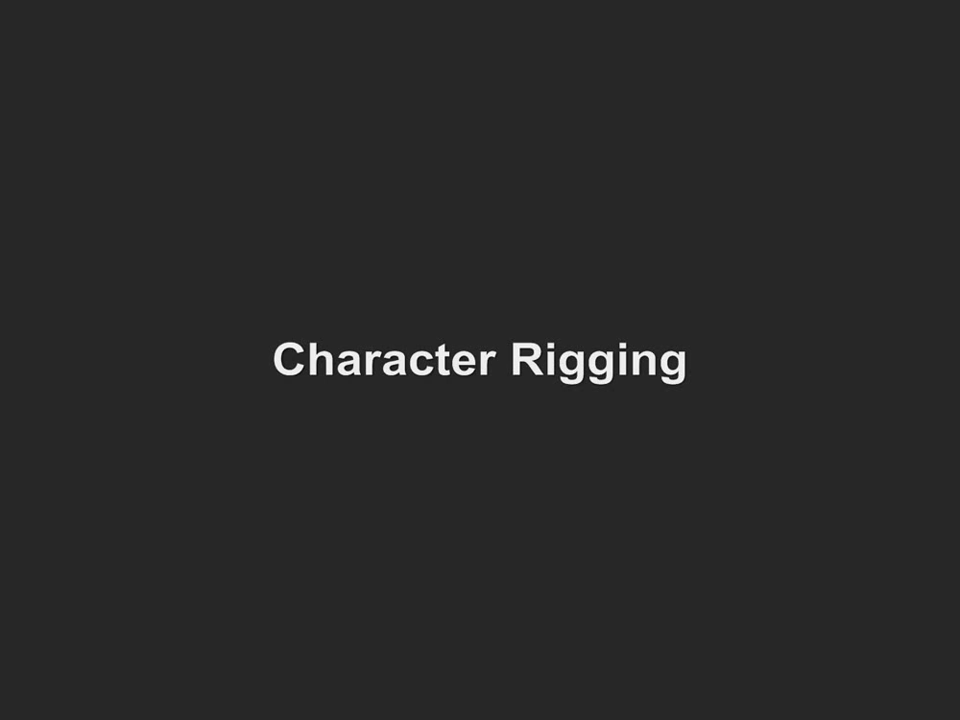
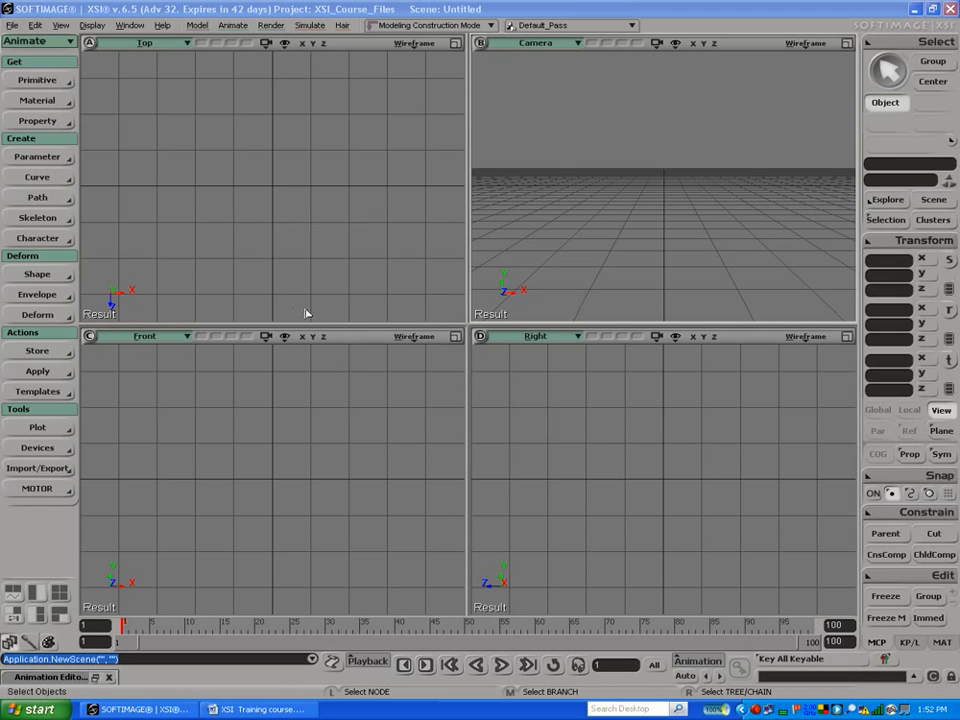
Step: Add the Skeleton - Man - Basic preset model and frame it at a slight angle in the Camera view
click(18, 82)
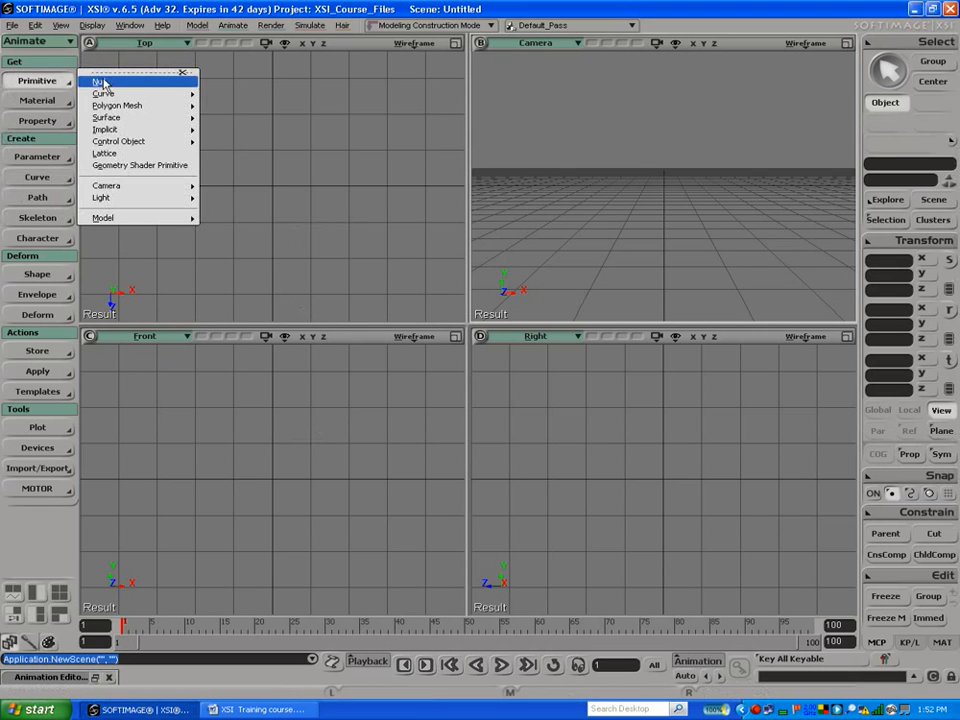
mouse_move(118, 218)
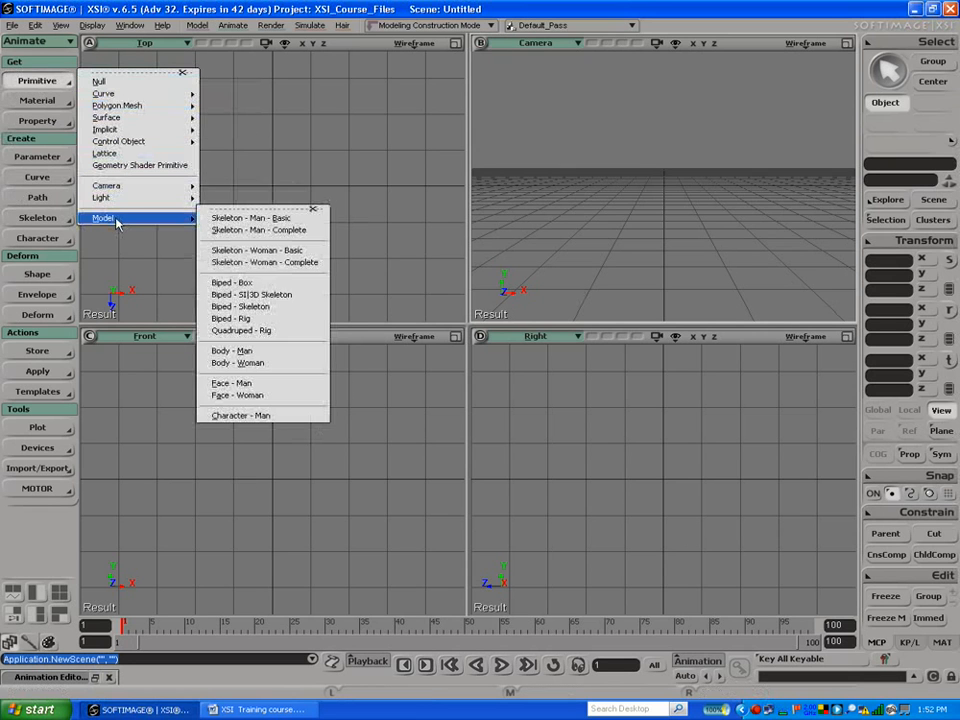
click(223, 221)
key(f)
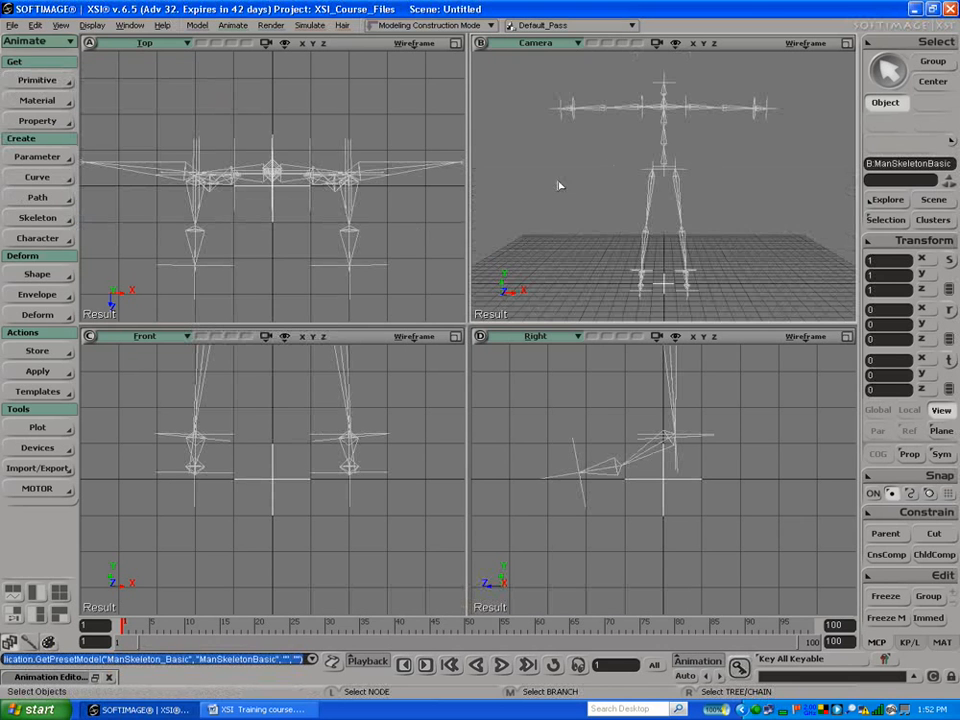
key(s)
mouse_move(615, 206)
mouse_down()
mouse_move(600, 167)
mouse_move(600, 270)
mouse_move(619, 214)
mouse_move(607, 233)
mouse_move(606, 208)
mouse_move(628, 208)
mouse_up()
key(space)
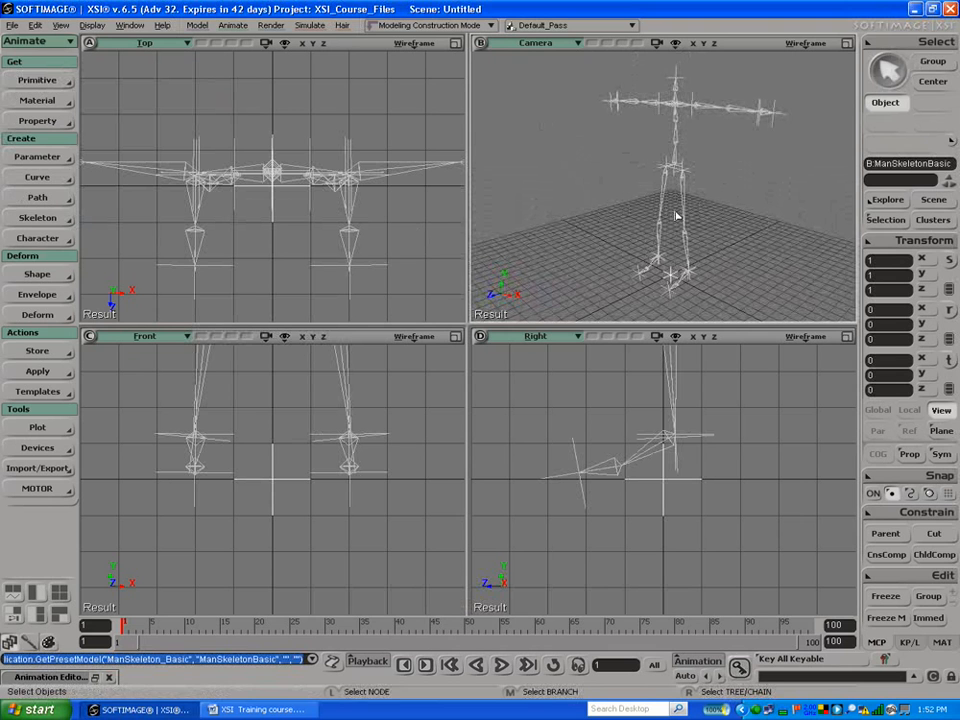
Step: Select the skeleton's left thigh bone and locate it in the scene hierarchy in the Explorer
click(688, 217)
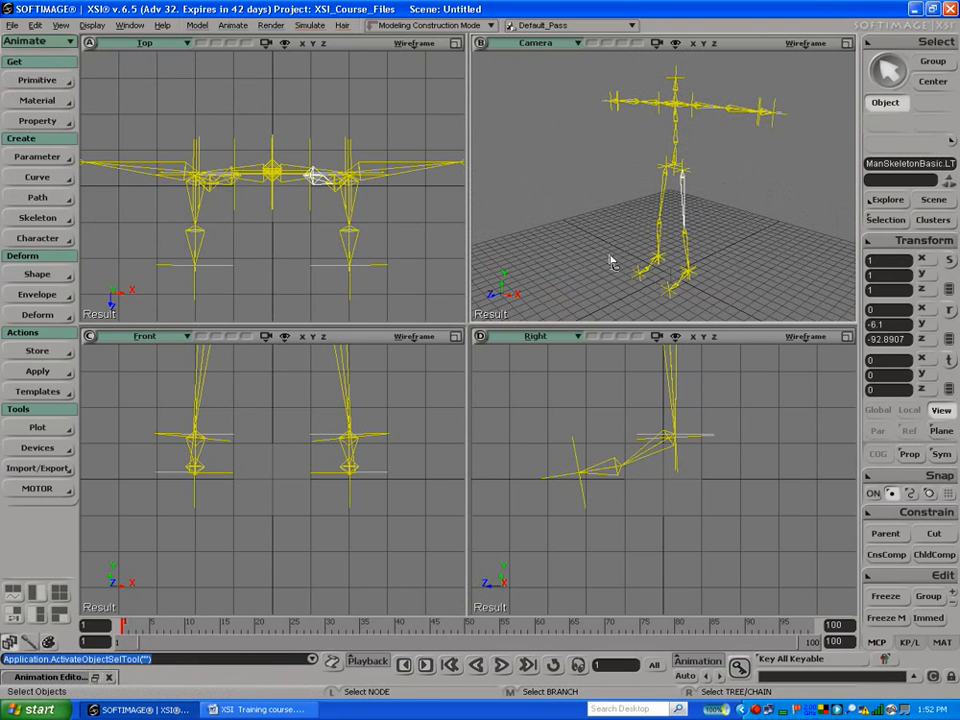
key(6)
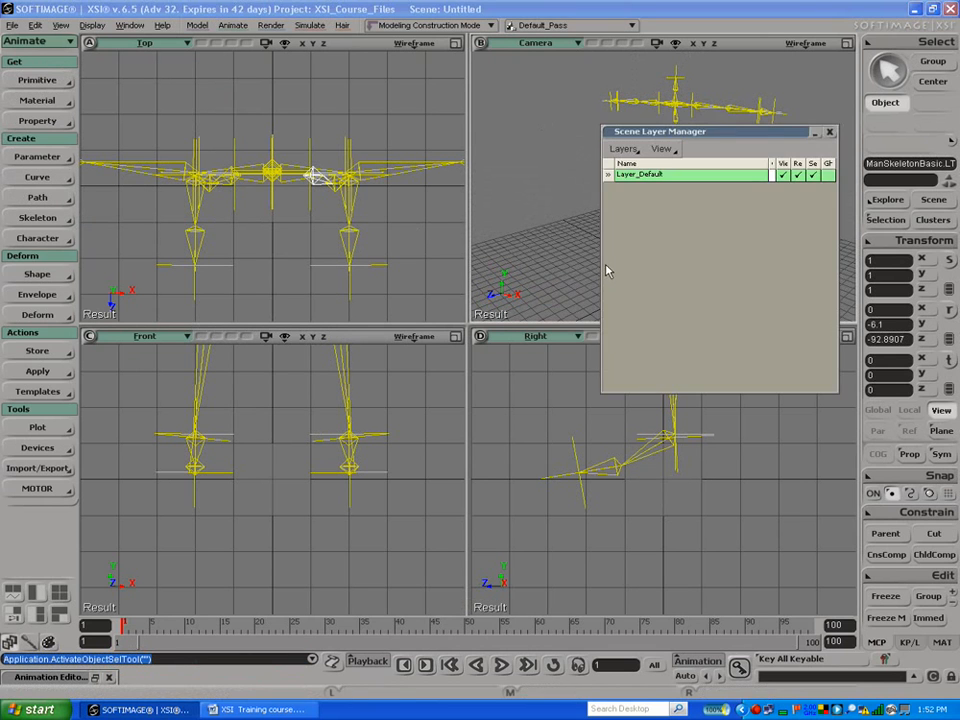
click(829, 132)
key(8)
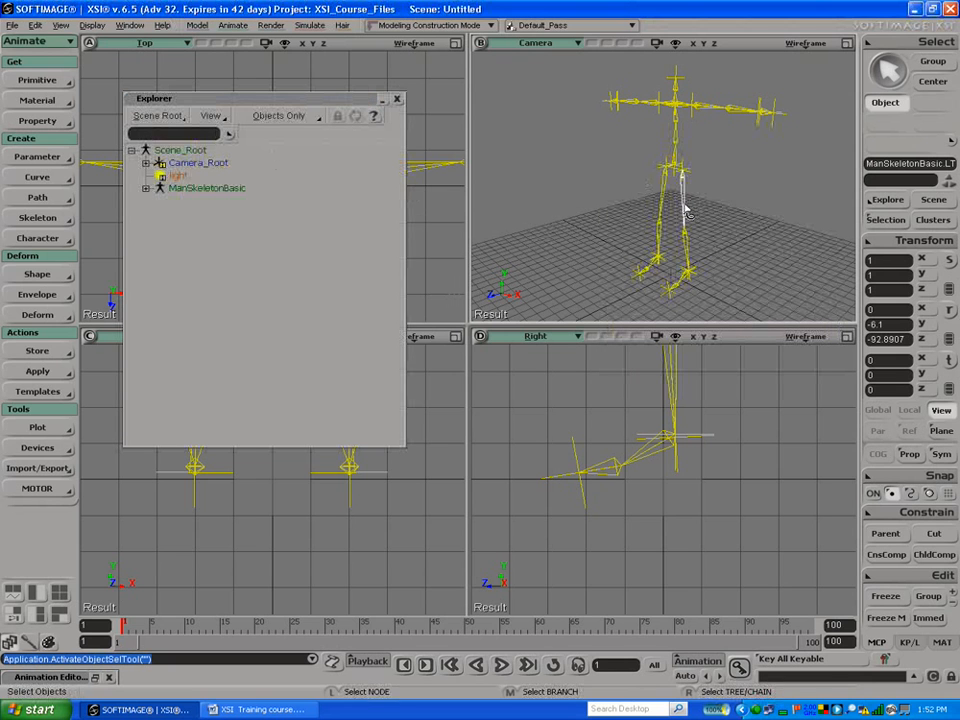
click(684, 205)
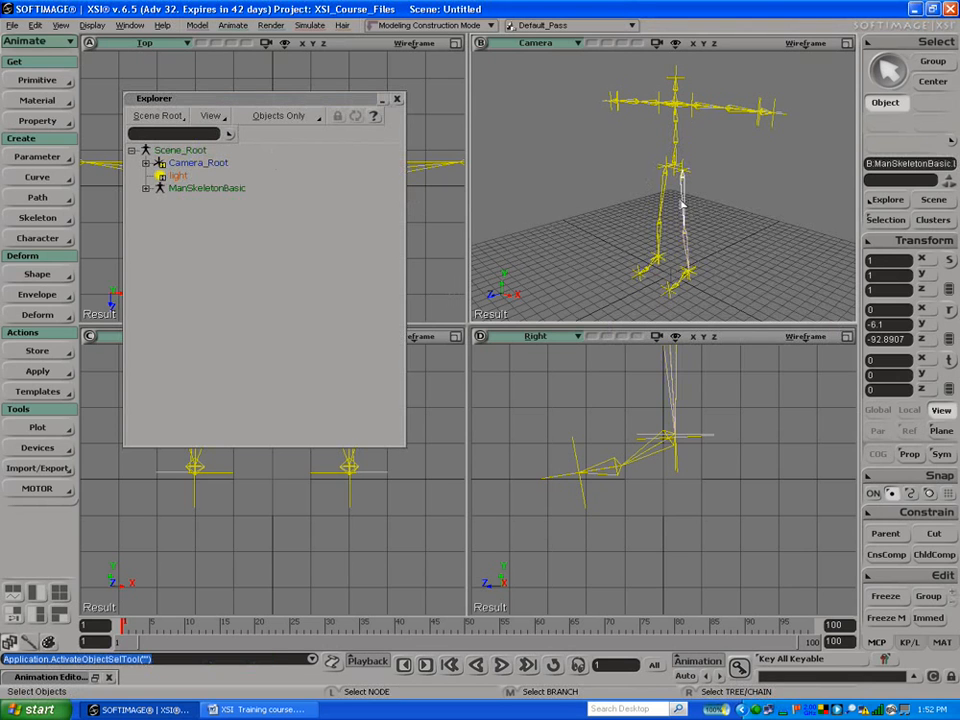
key(f)
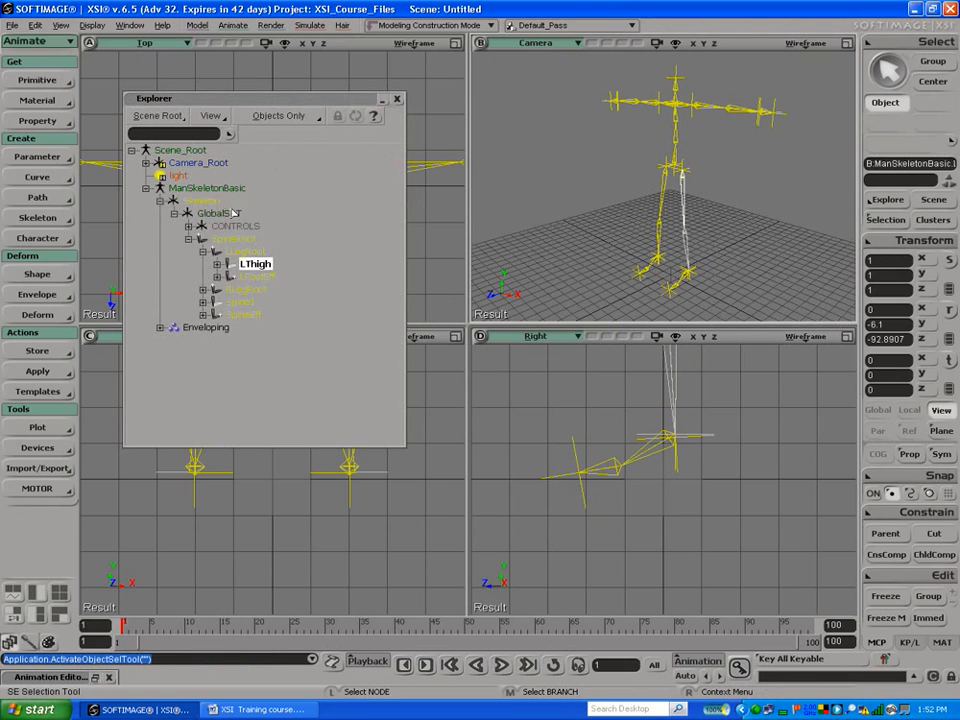
Step: Examine the left leg's hierarchy node by node, from LLegRoot through the thigh, shin and LFootEff to the foot and LToeEff
click(243, 253)
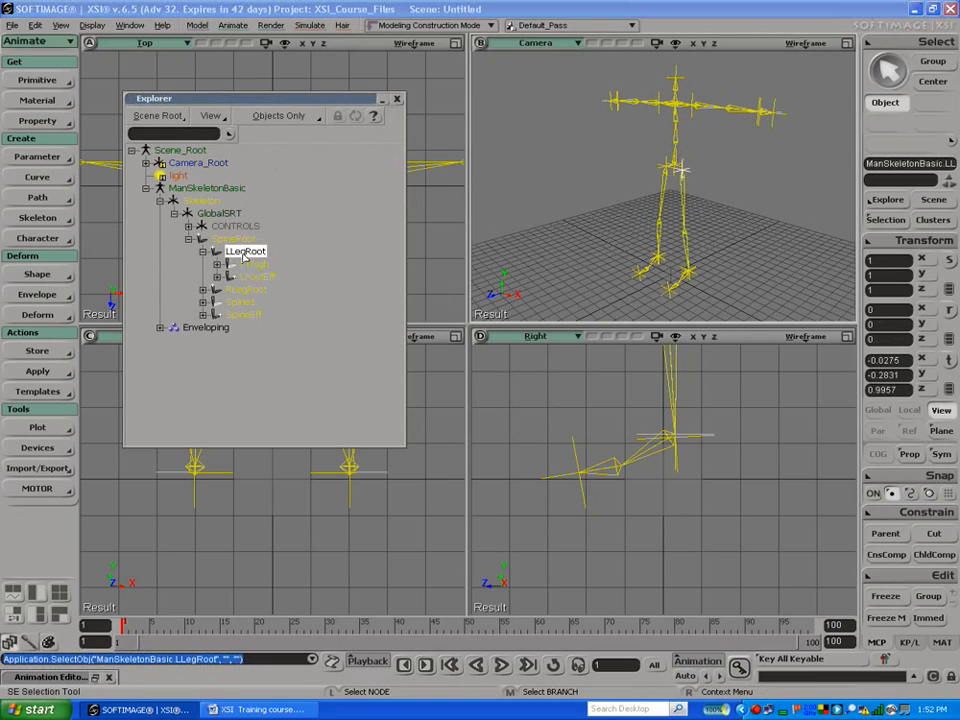
click(217, 265)
click(260, 266)
click(267, 278)
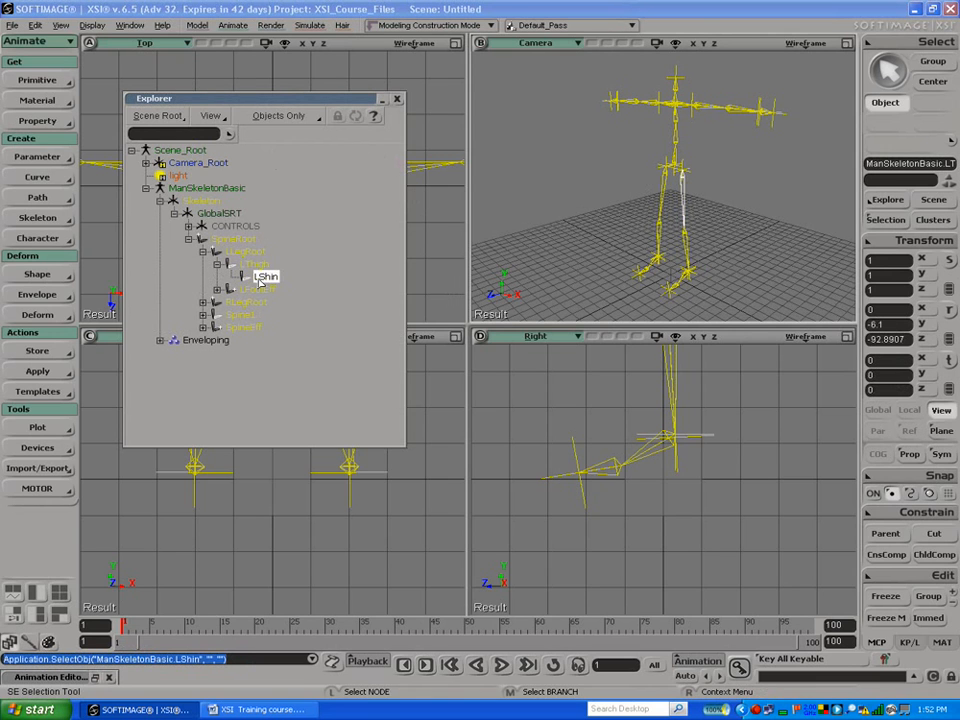
click(257, 290)
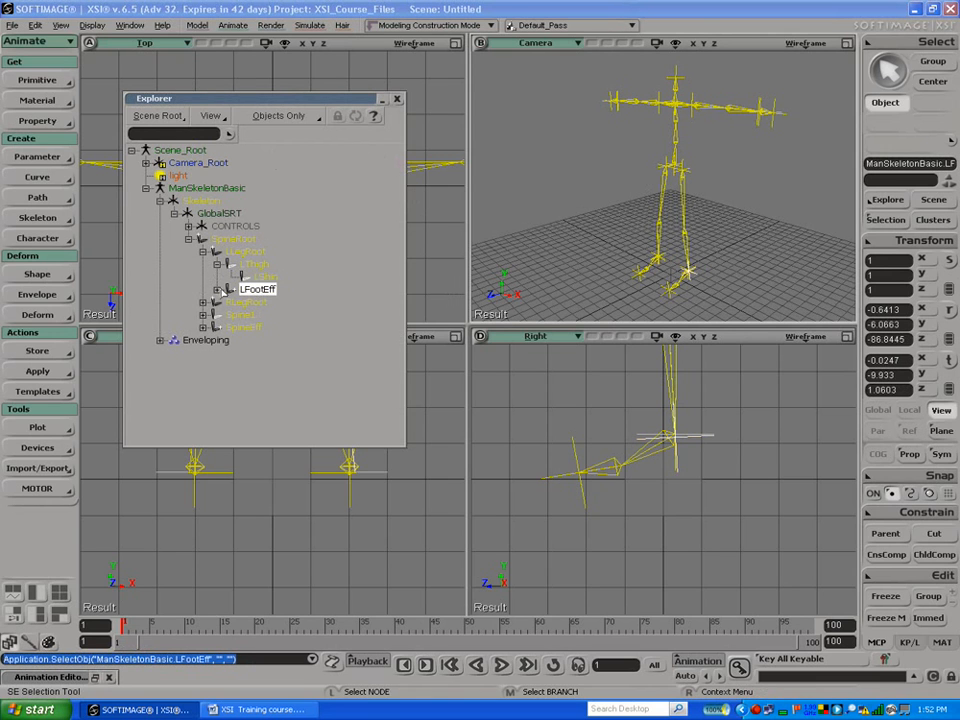
click(217, 290)
click(231, 302)
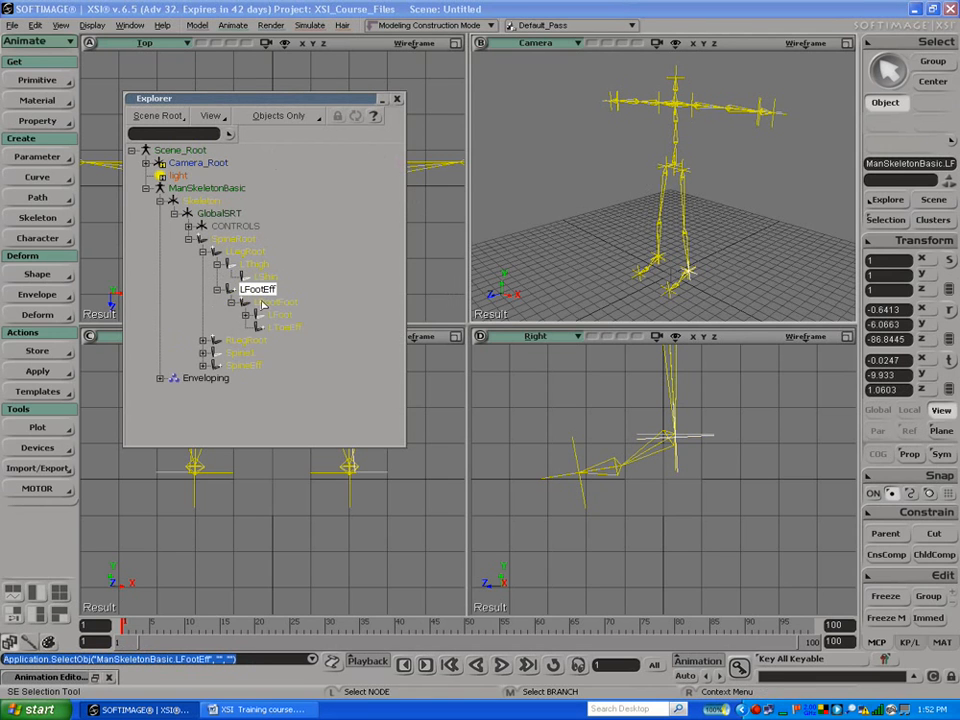
click(262, 303)
click(280, 315)
click(284, 327)
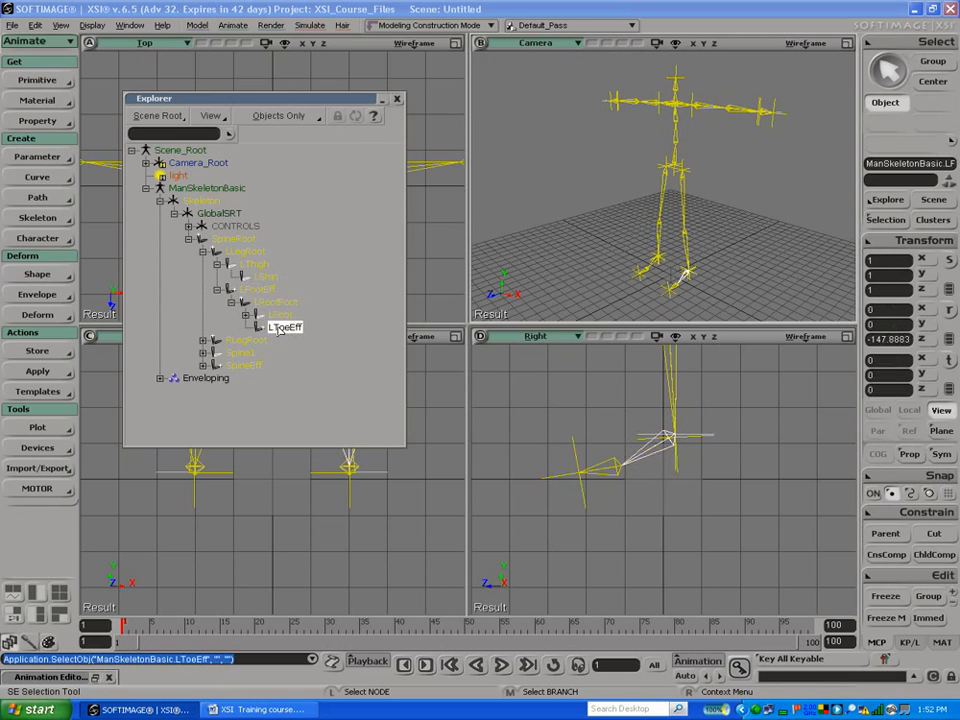
Step: Branch-select the LLegRoot and LRootFoot chains to compare them, select the LFootEff effector, and close the Explorer
middle_click(250, 251)
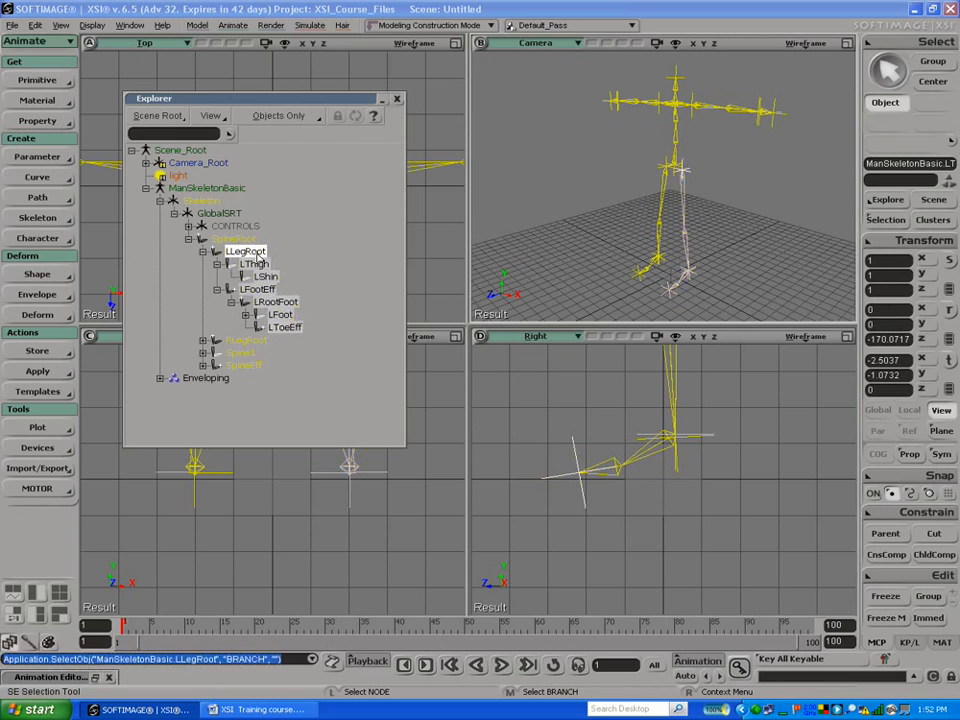
click(281, 302)
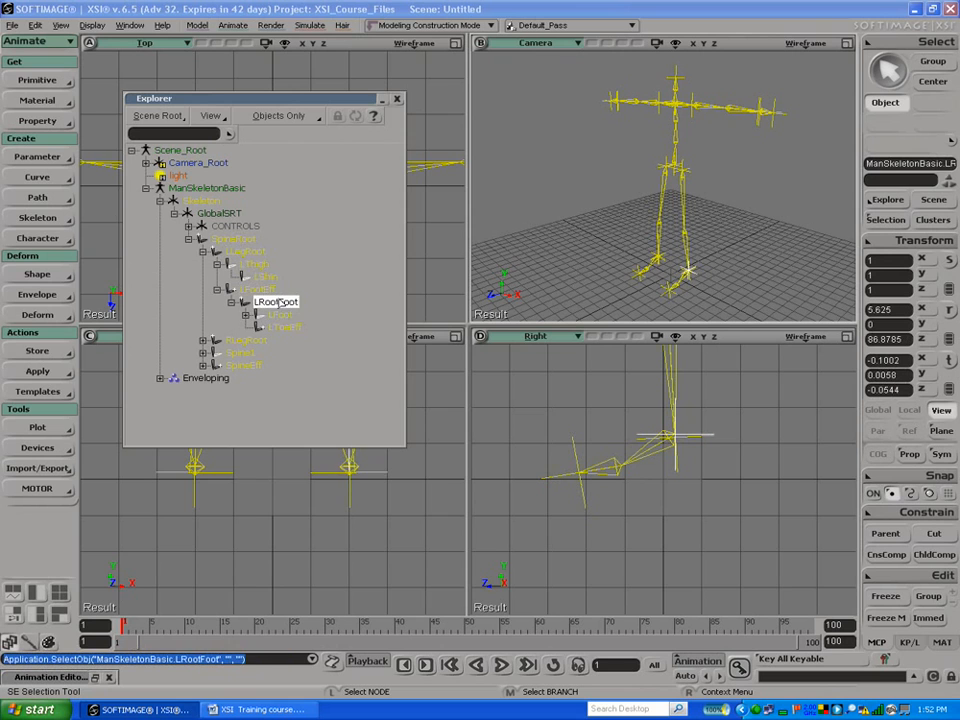
middle_click(280, 302)
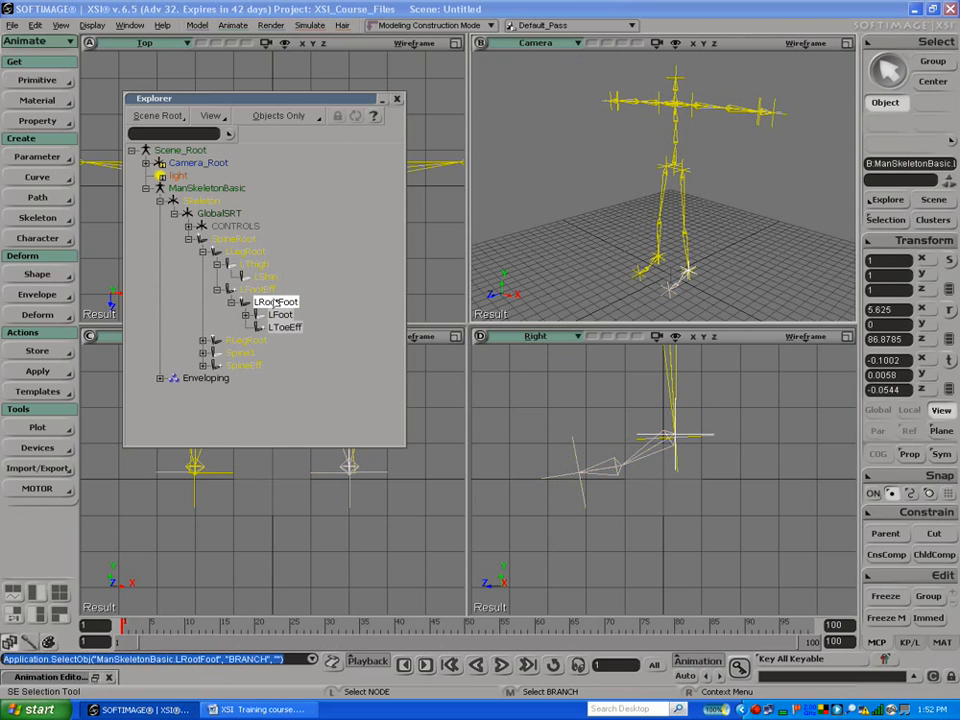
click(256, 290)
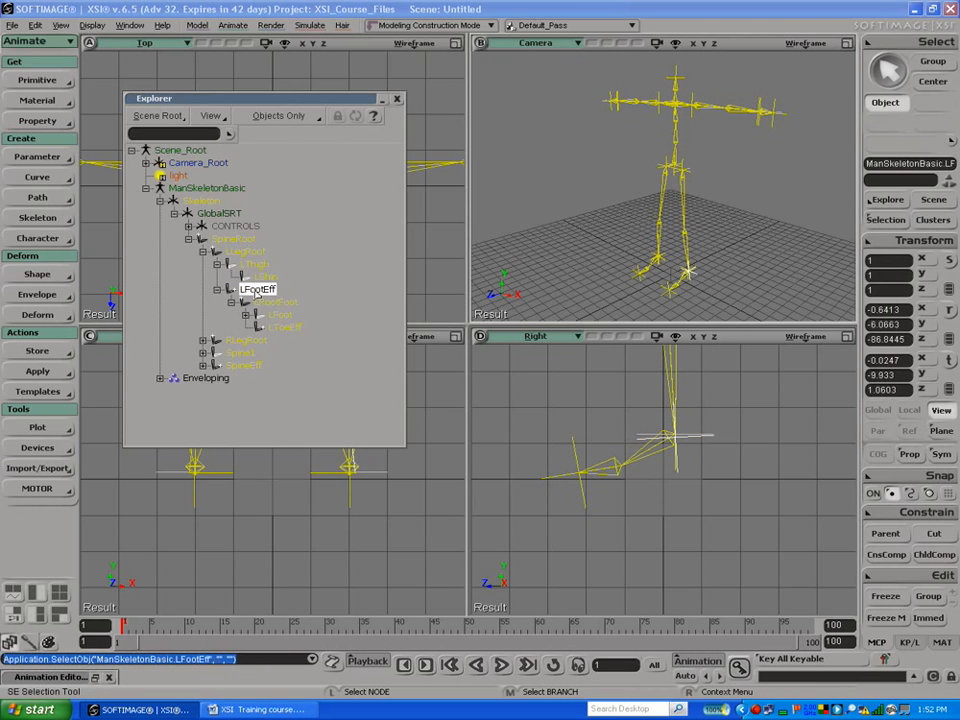
click(397, 101)
Step: Start a new scene without saving the current one
click(13, 24)
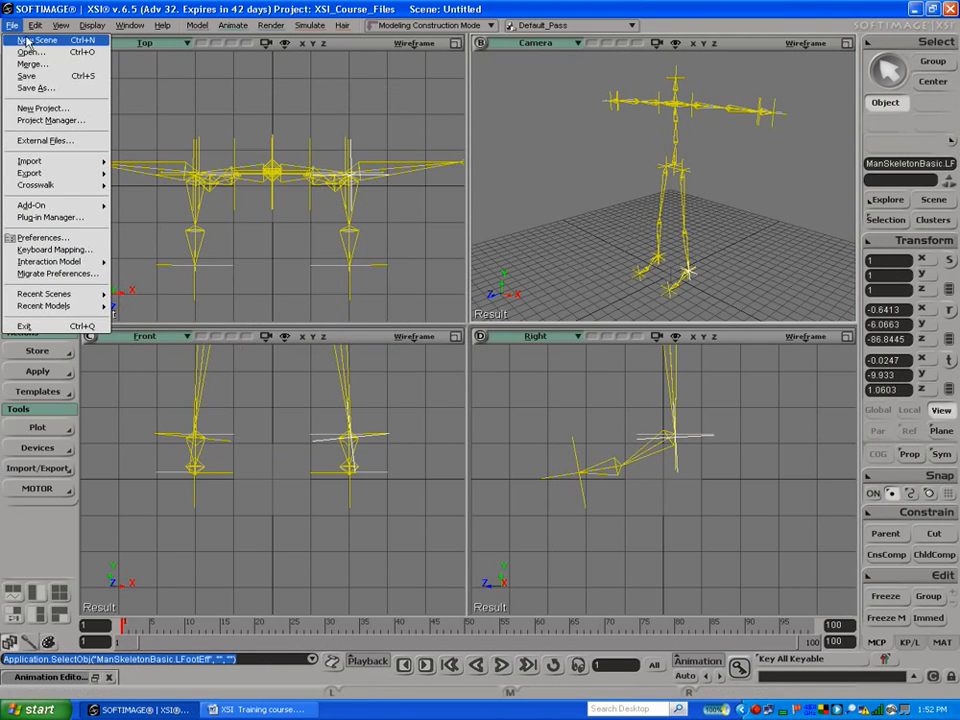
click(37, 39)
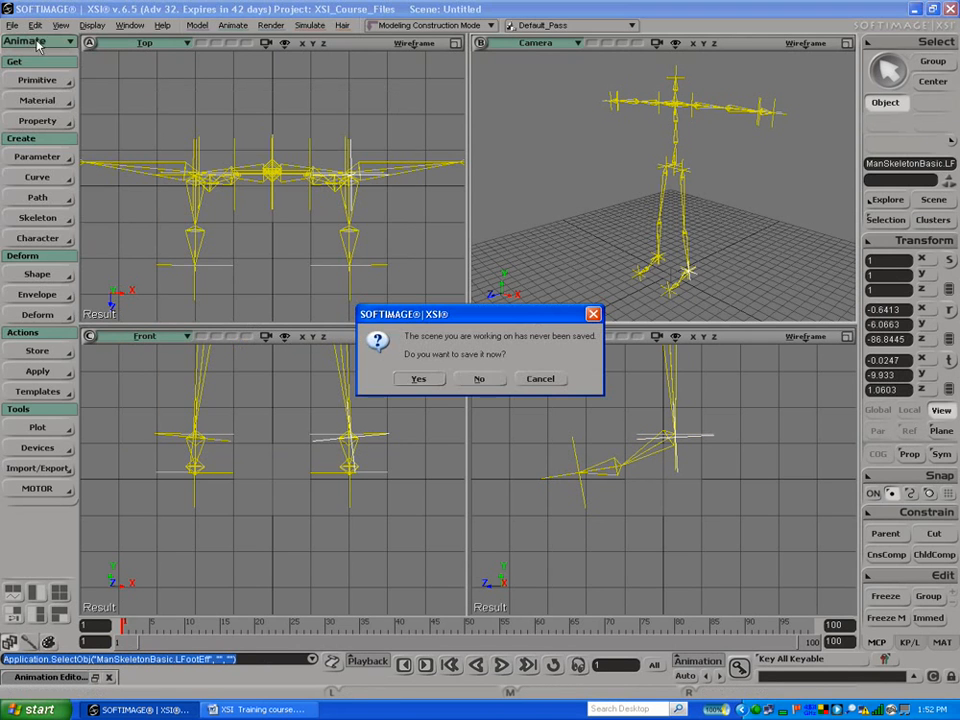
click(483, 380)
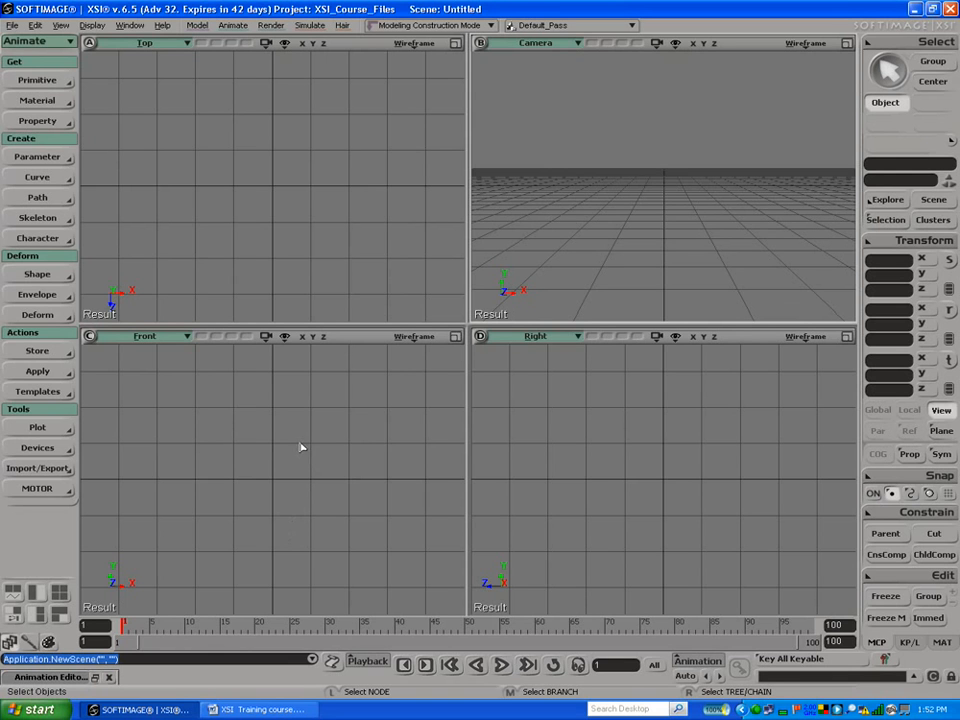
Step: Draw a two-bone 2D chain in the Front view, with its middle joint at about (-2.12, 7.83) and end at about (0.90, 1.45)
key(ctrl+d)
drag(338, 446, 278, 437)
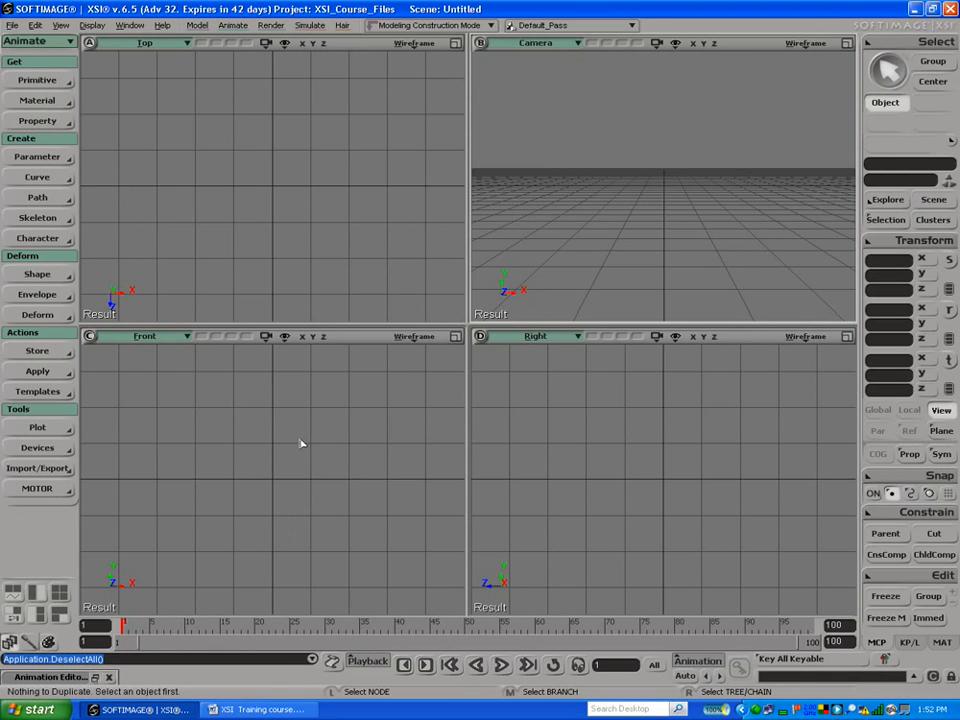
key(s)
right_drag(319, 400, 247, 413)
middle_drag(270, 414, 293, 486)
key(space)
click(45, 218)
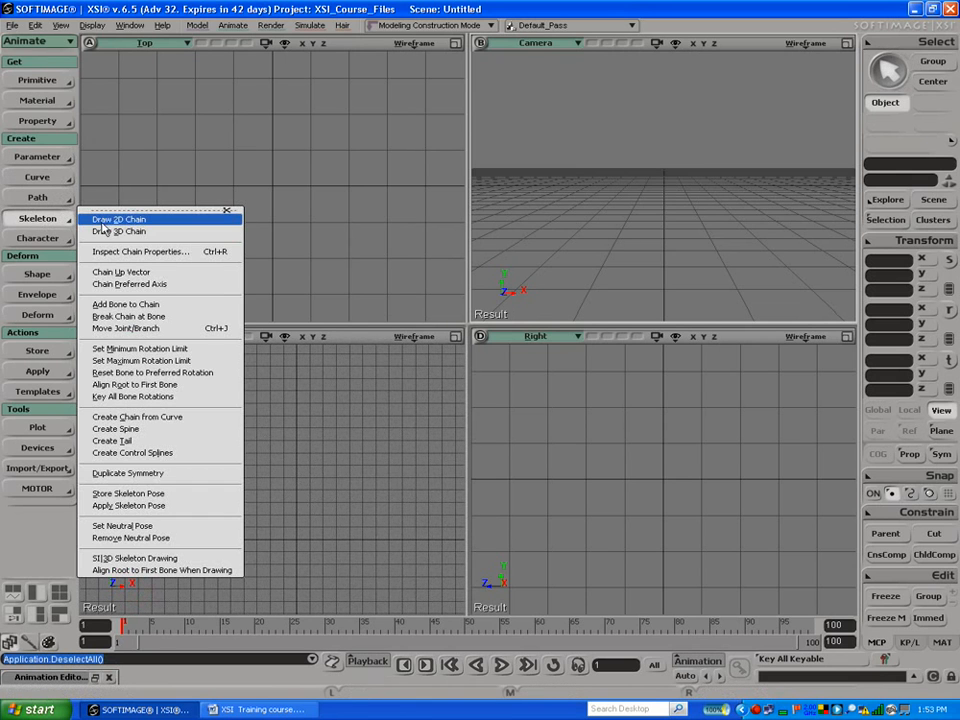
click(104, 219)
click(300, 372)
click(268, 444)
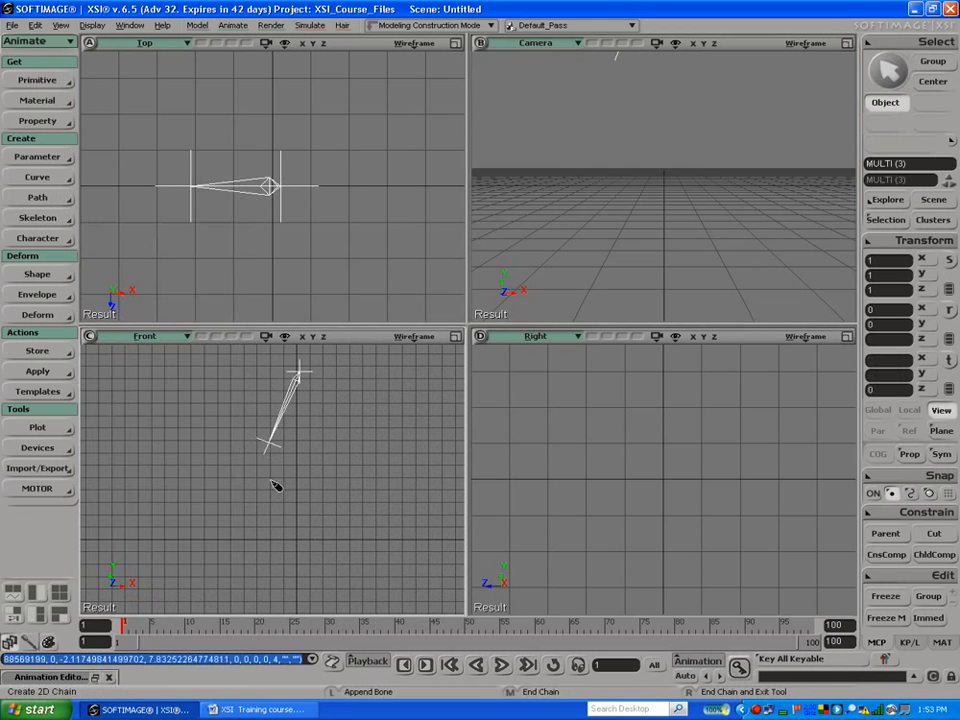
click(305, 521)
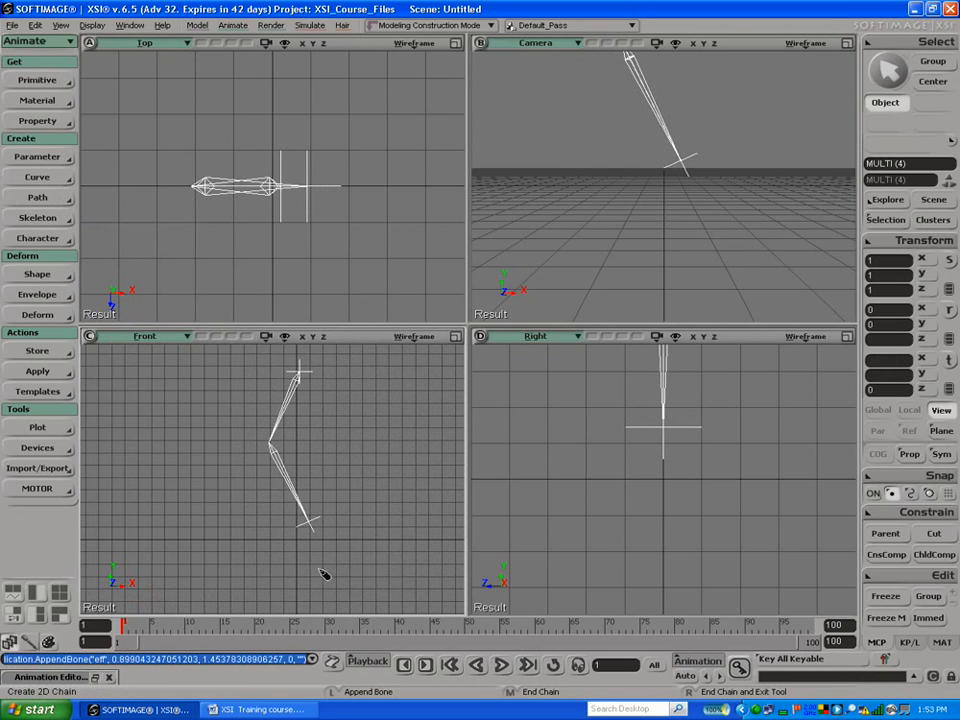
right_click(243, 234)
Step: Draw a 3D chain beside the 2D chain, placing its joints across the Front and Right views so it bends in depth
click(38, 218)
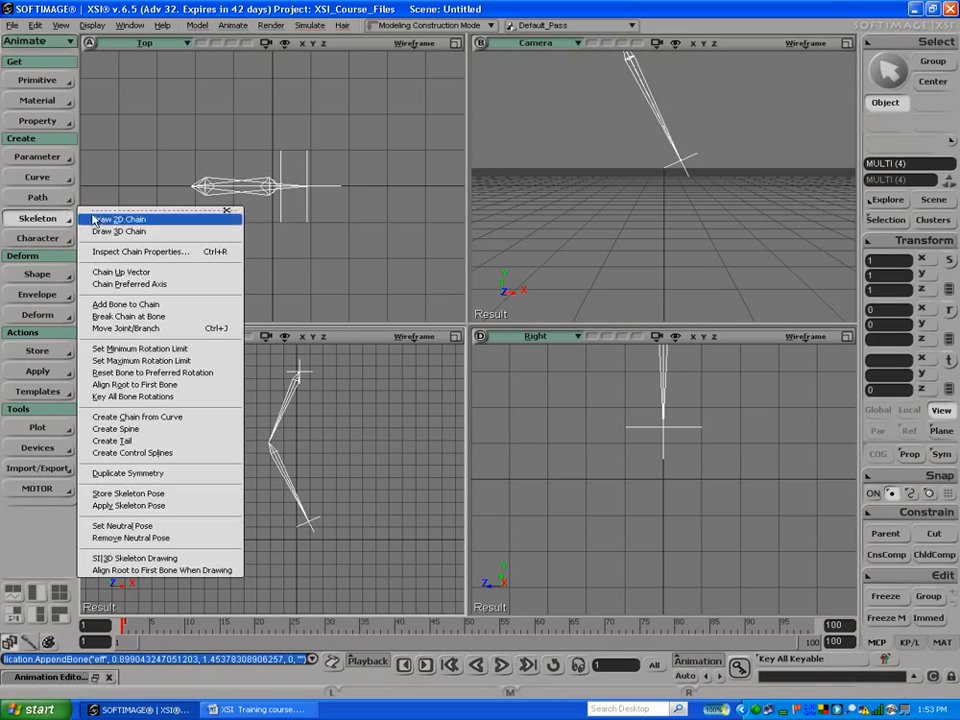
click(108, 232)
click(237, 370)
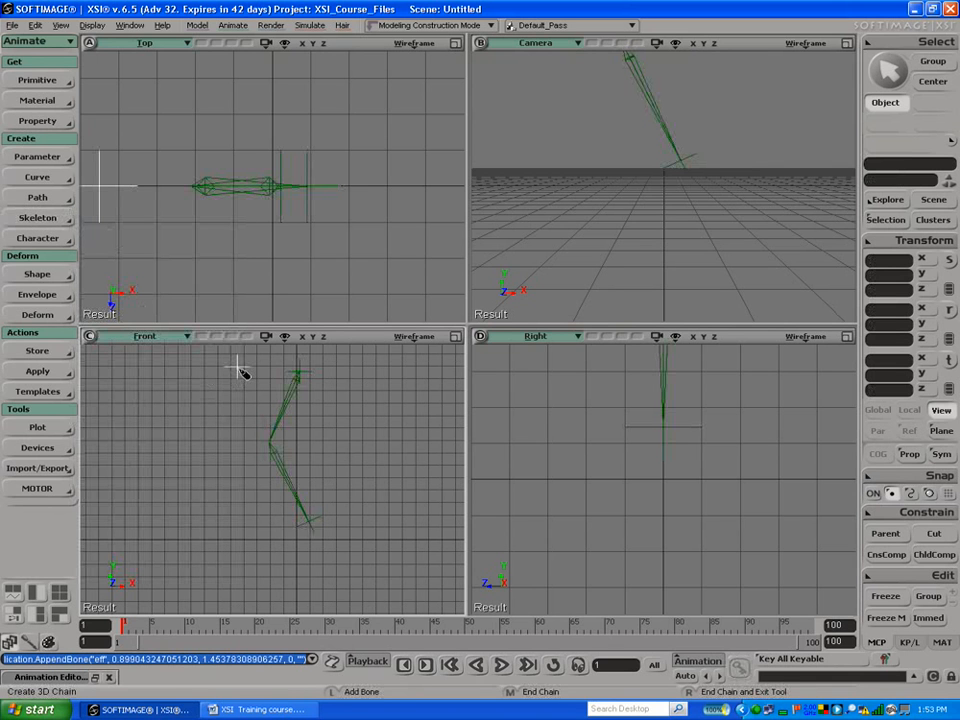
click(191, 441)
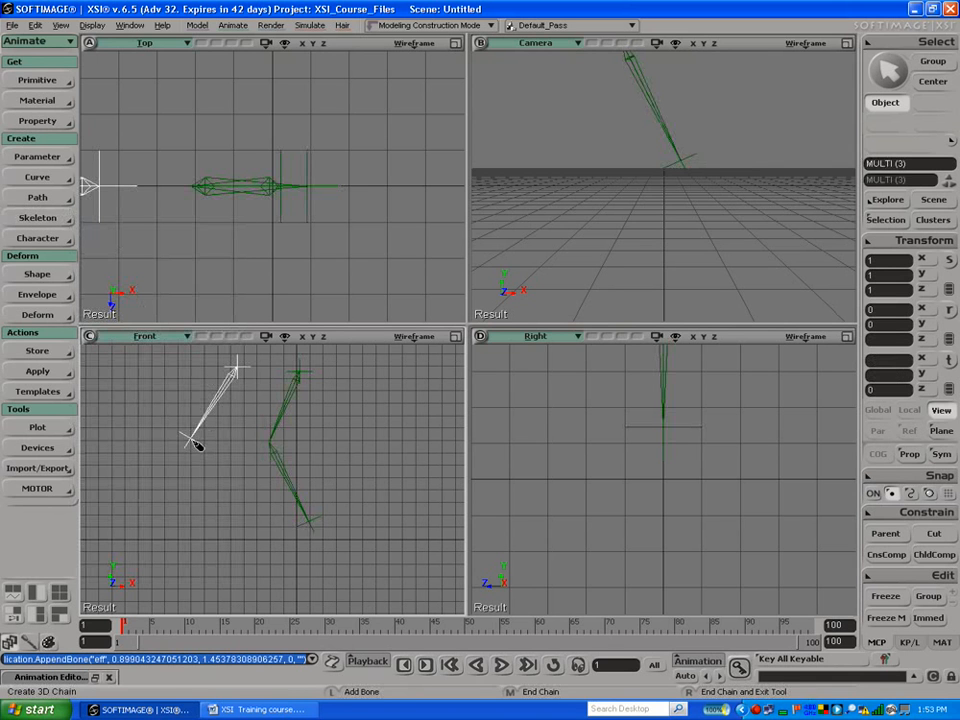
click(695, 488)
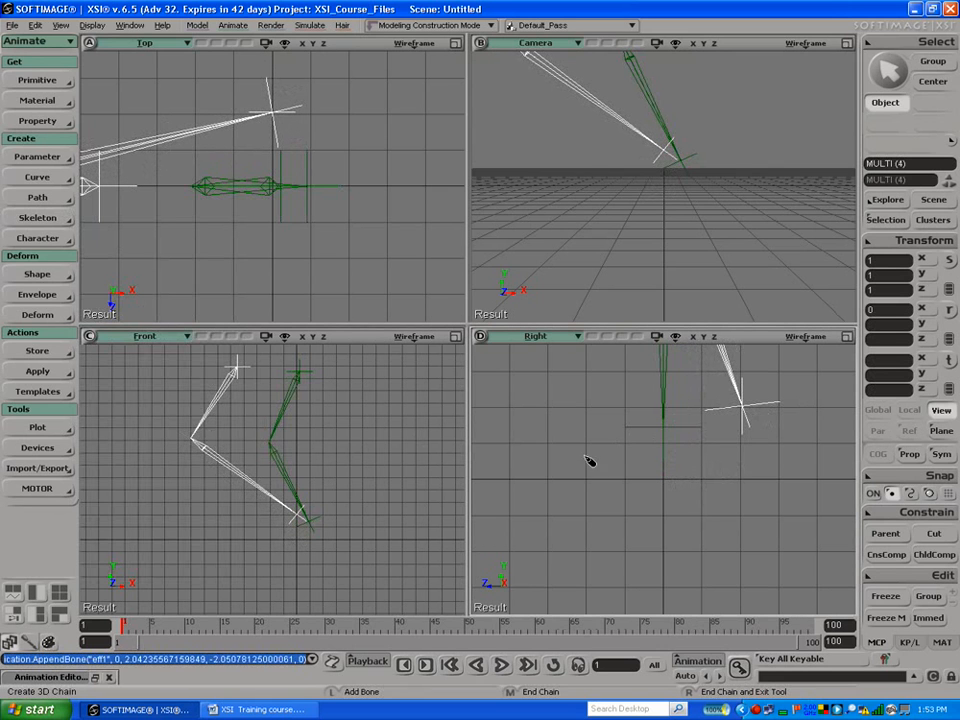
click(644, 507)
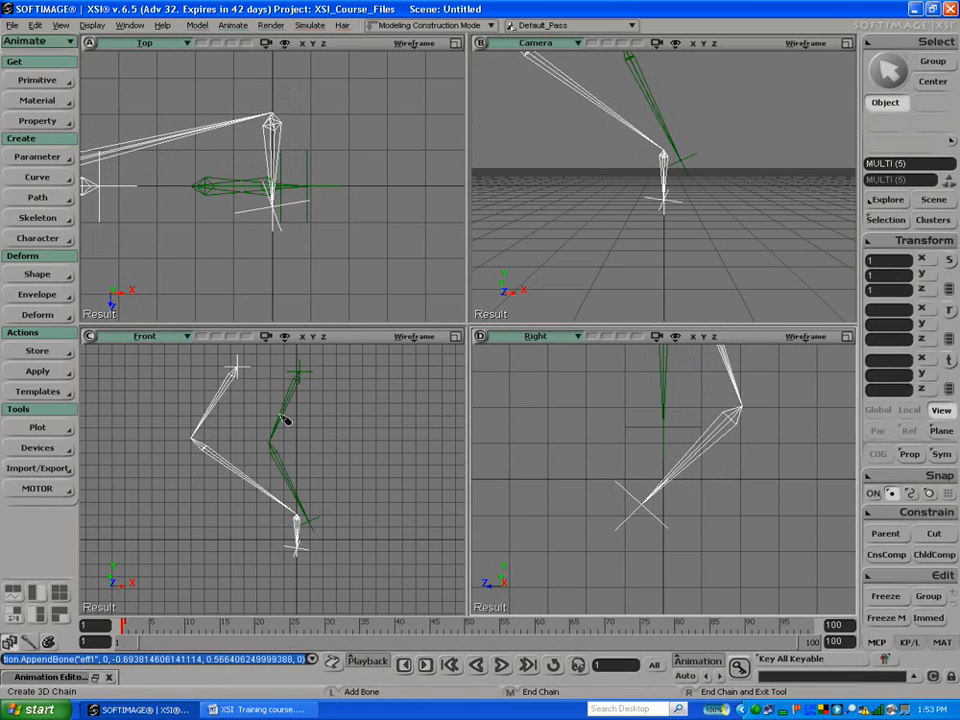
click(290, 555)
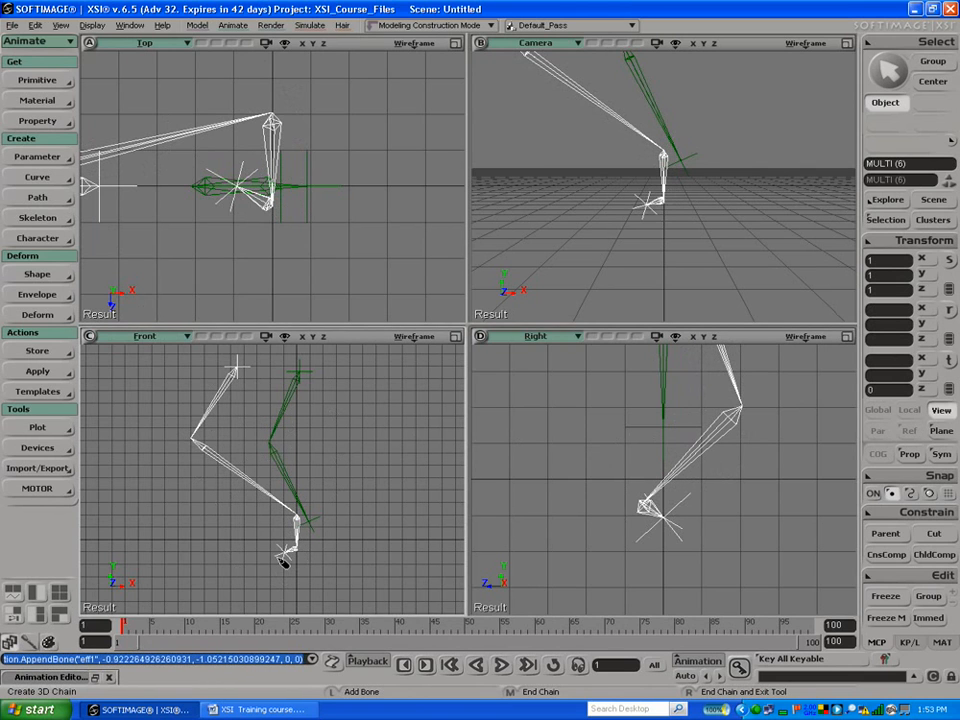
right_click(280, 559)
Step: Translate the 3D chain's effector downward and toward negative X in the Front view to test how the chain bends
click(291, 556)
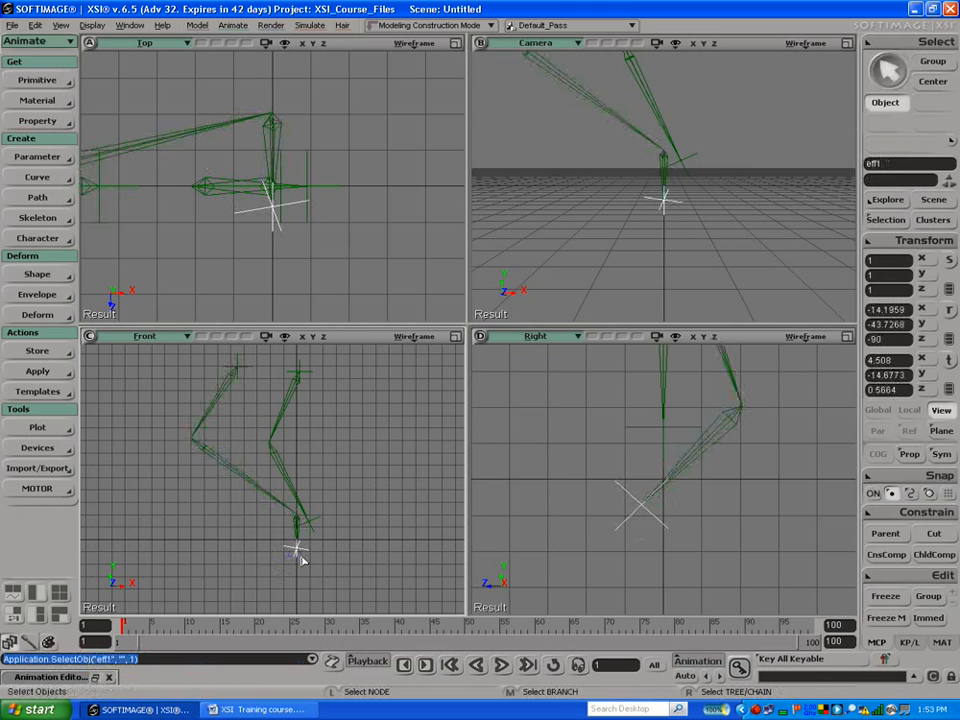
key(v)
drag(296, 551, 245, 588)
Step: Select the first bone of the 3D chain and open its property editor
key(space)
click(218, 393)
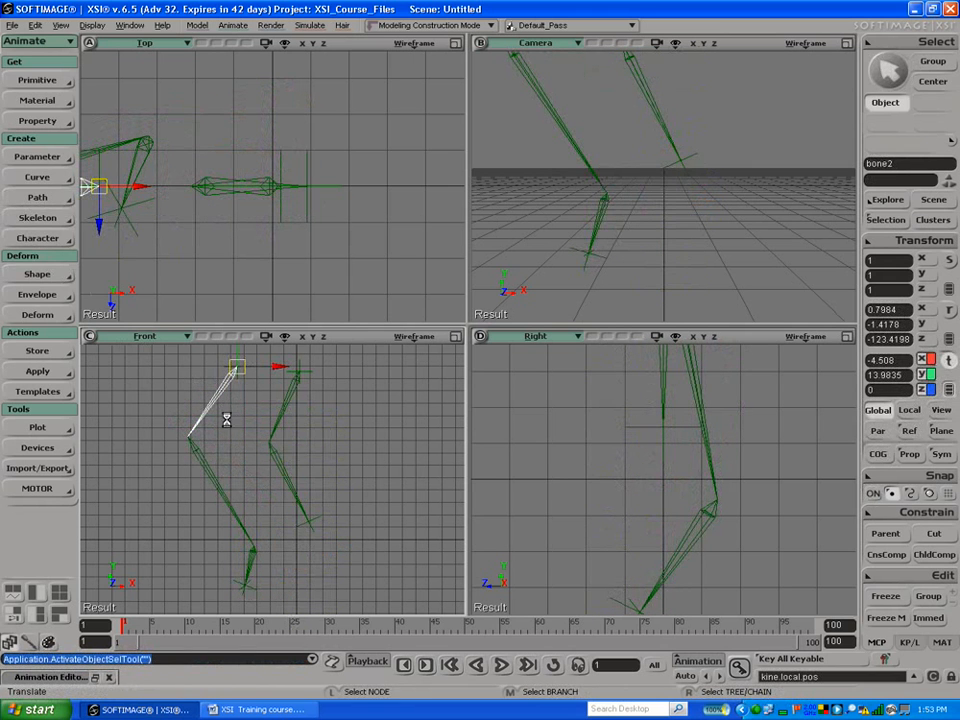
key(Return)
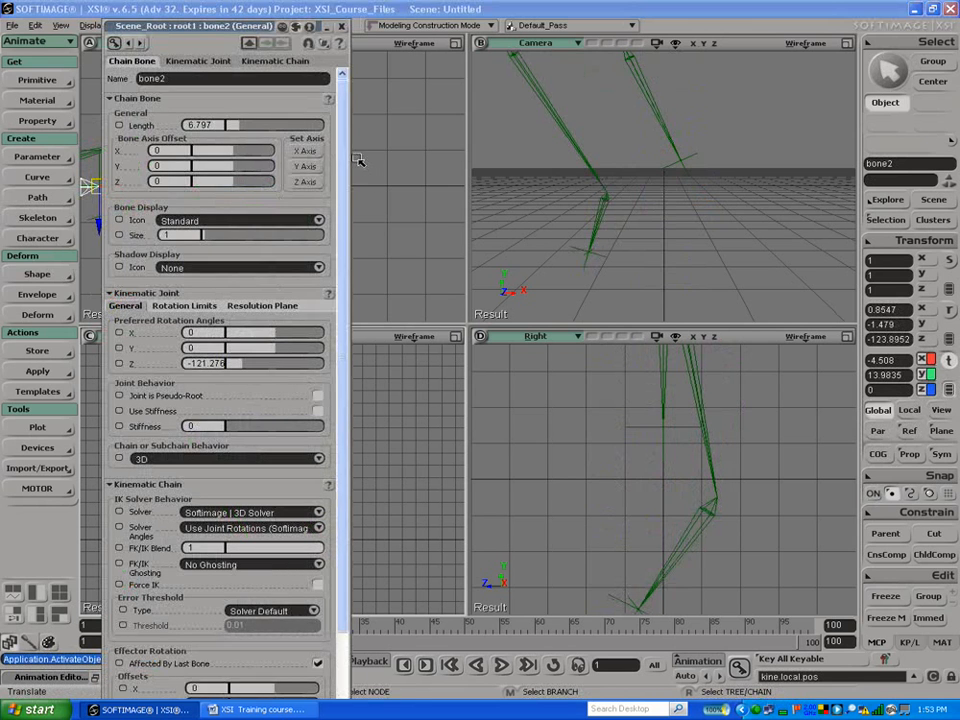
Step: Set the first bone's Chain or Subchain Behavior to 2D and close its property editor
scroll(137, 440, down, 3)
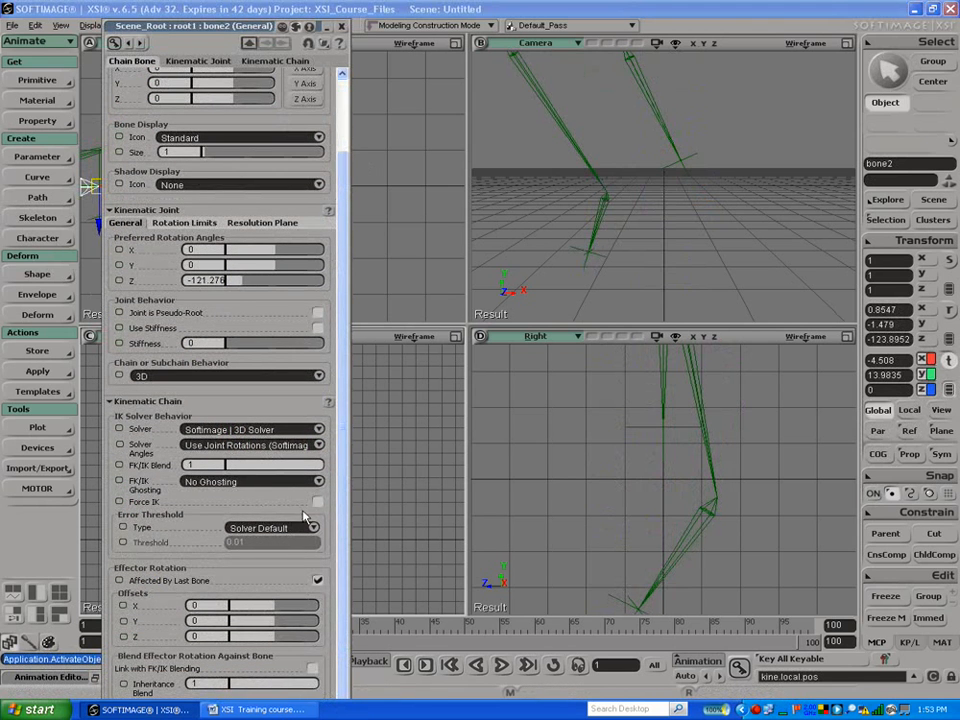
scroll(238, 473, up, 3)
click(234, 461)
click(231, 456)
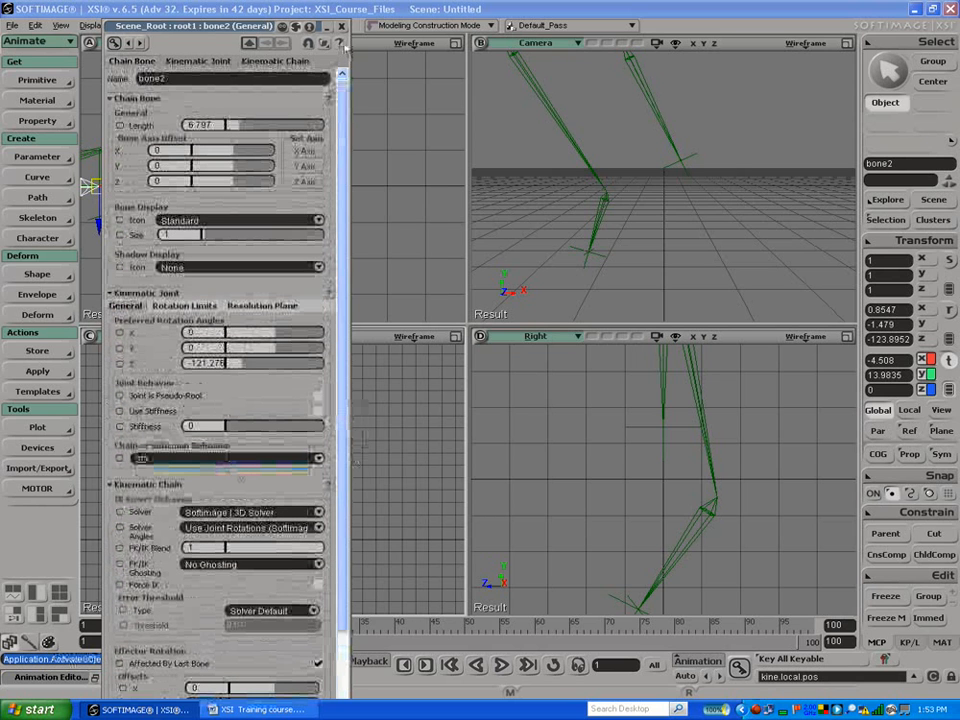
click(341, 26)
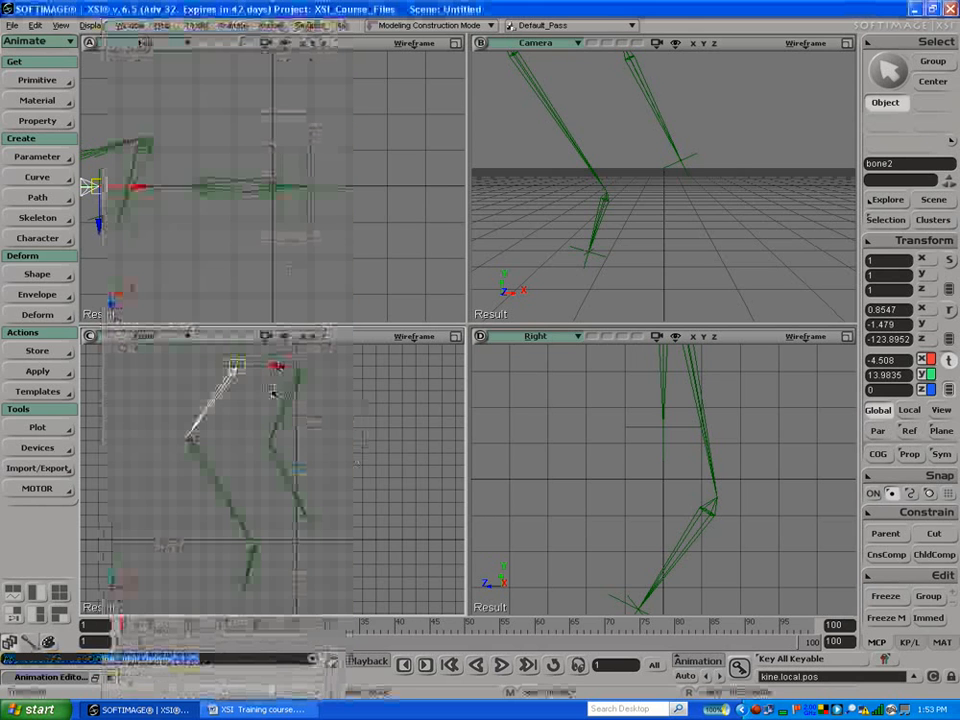
Step: Translate the same chain's effector to about (-3.92, -6.39, 0.65) to test its 2D behavior
click(247, 585)
key(v)
drag(245, 545, 245, 575)
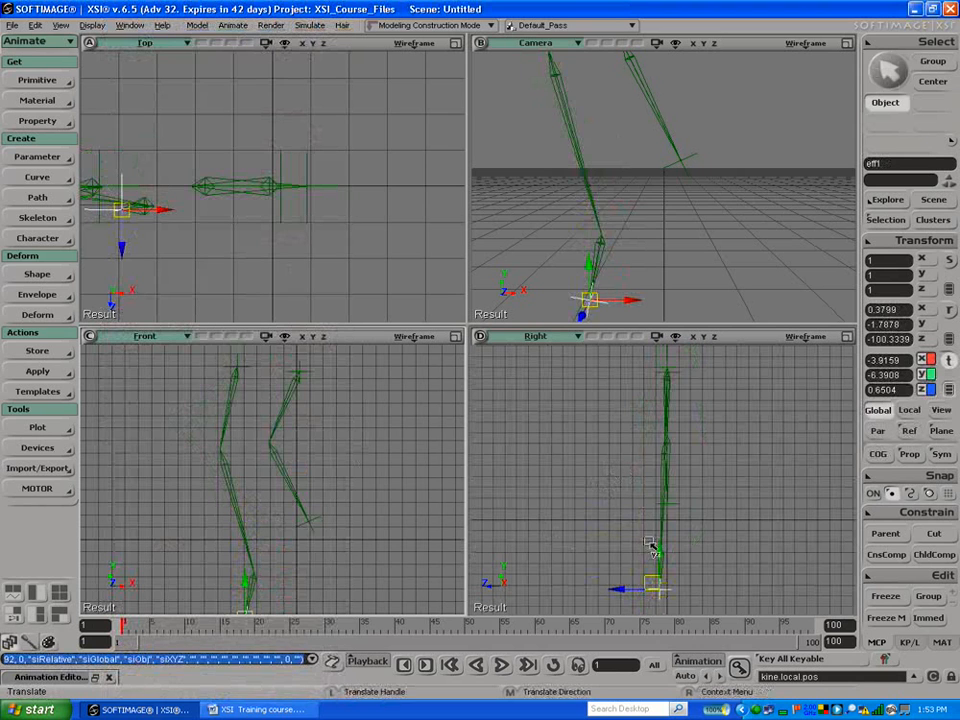
Step: Undo the recent effector moves and the 2D behavior change, and translate the effector down and toward negative Z in the Right view
key(ctrl+z)
key(ctrl+z)
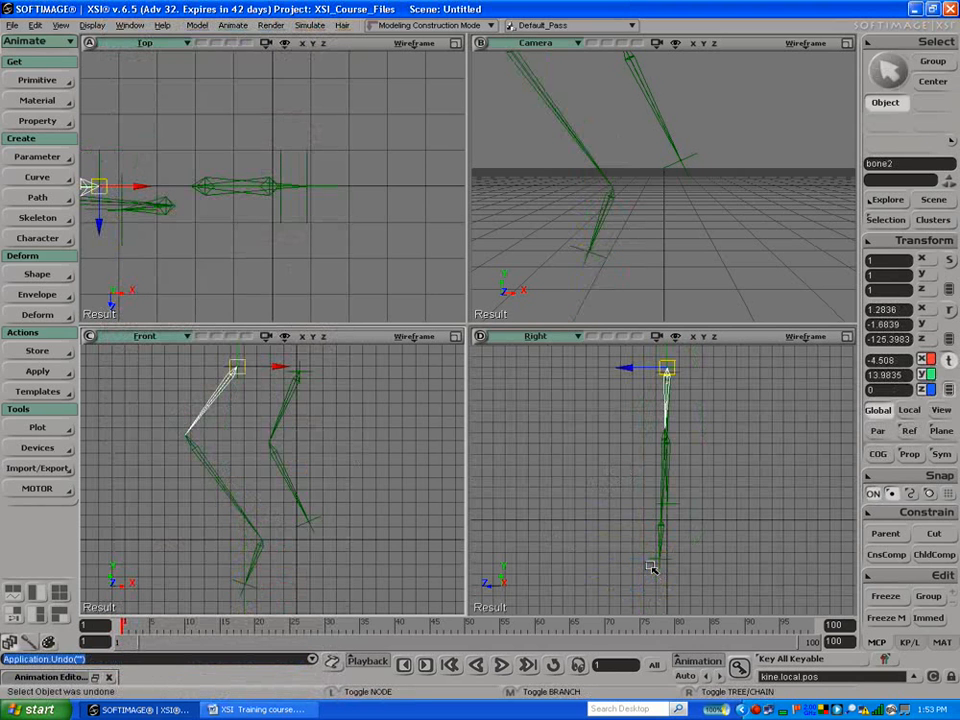
key(ctrl+z)
key(ctrl+z)
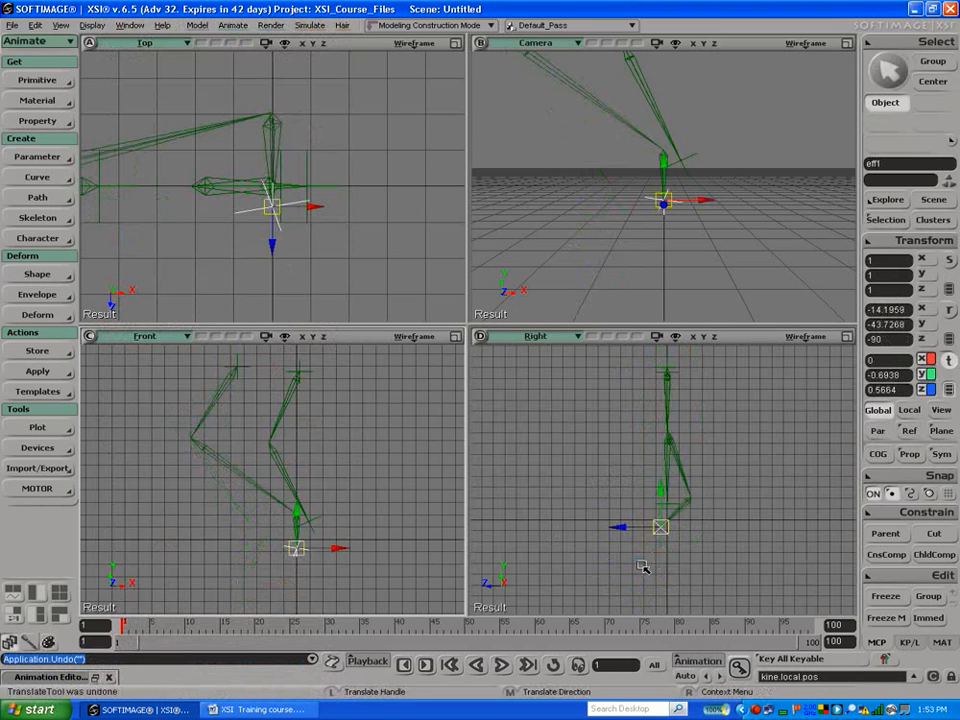
drag(660, 527, 680, 540)
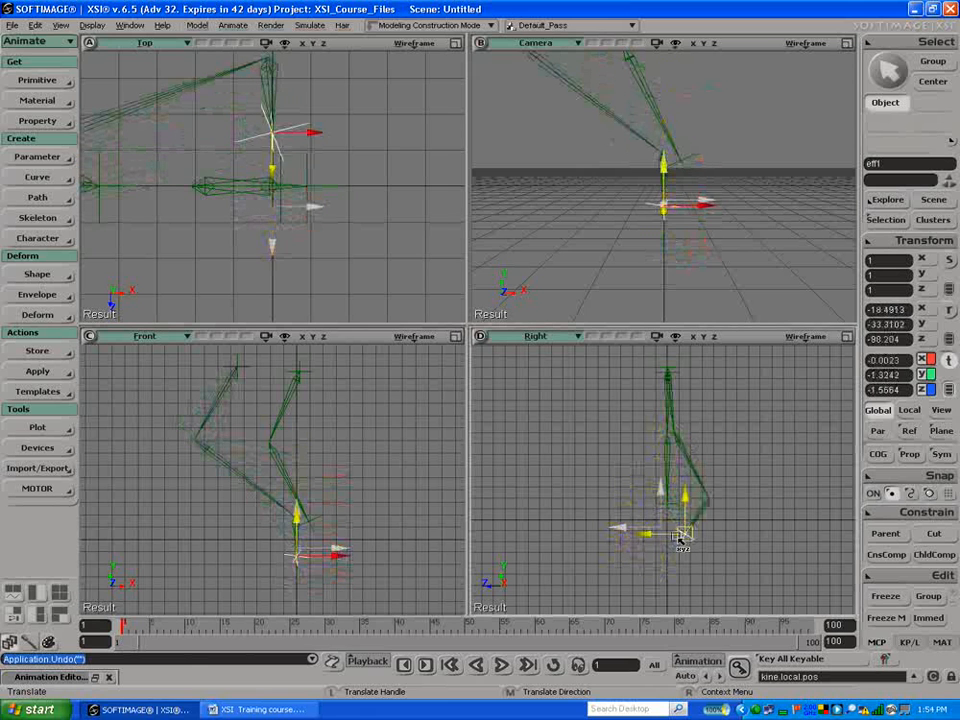
key(space)
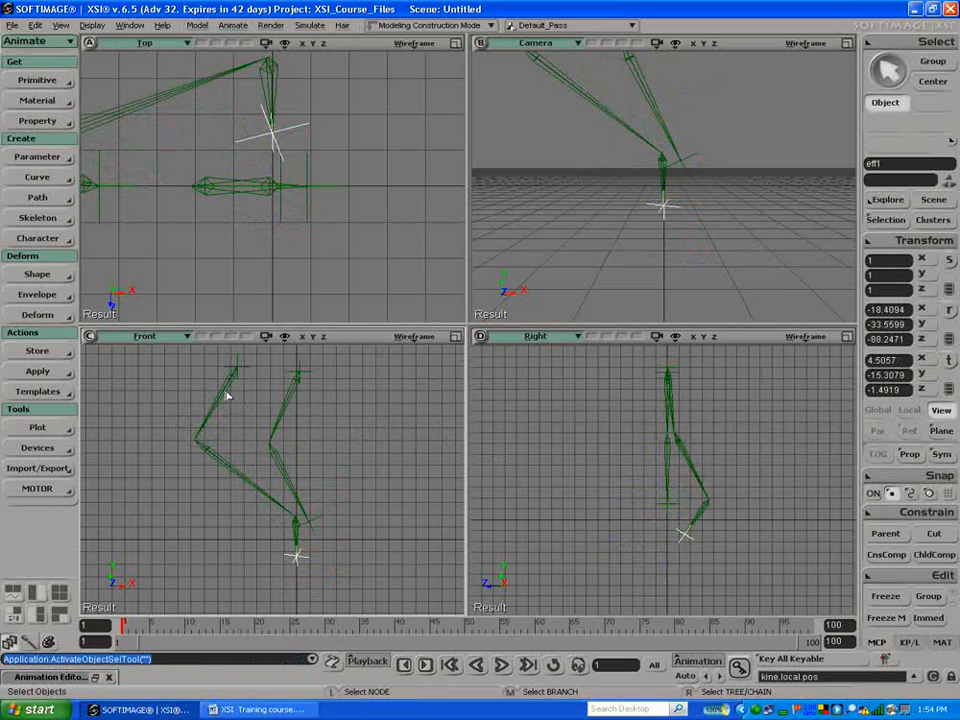
Step: Select the 3D chain's first bone, reopen its properties and switch its chain behavior to 2D
click(228, 395)
key(v)
key(Return)
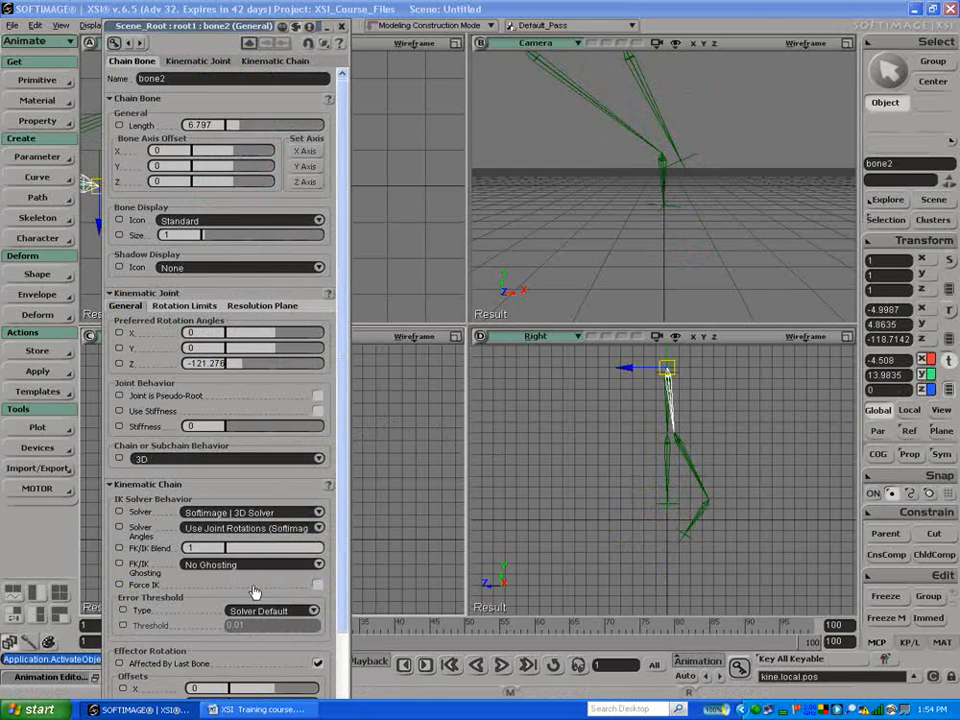
click(193, 458)
click(189, 452)
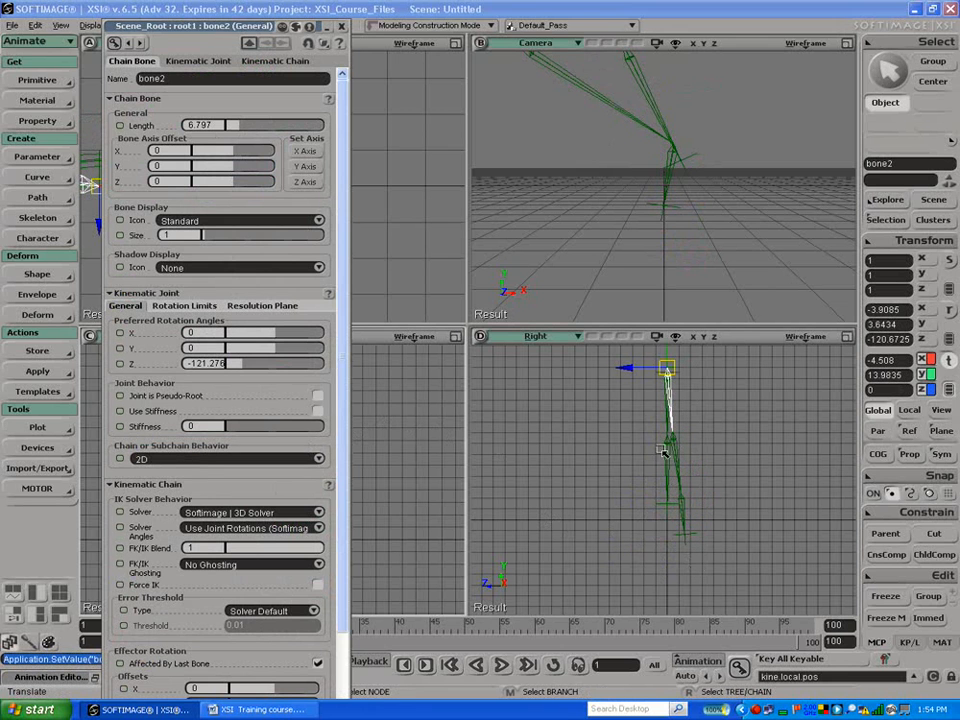
click(341, 26)
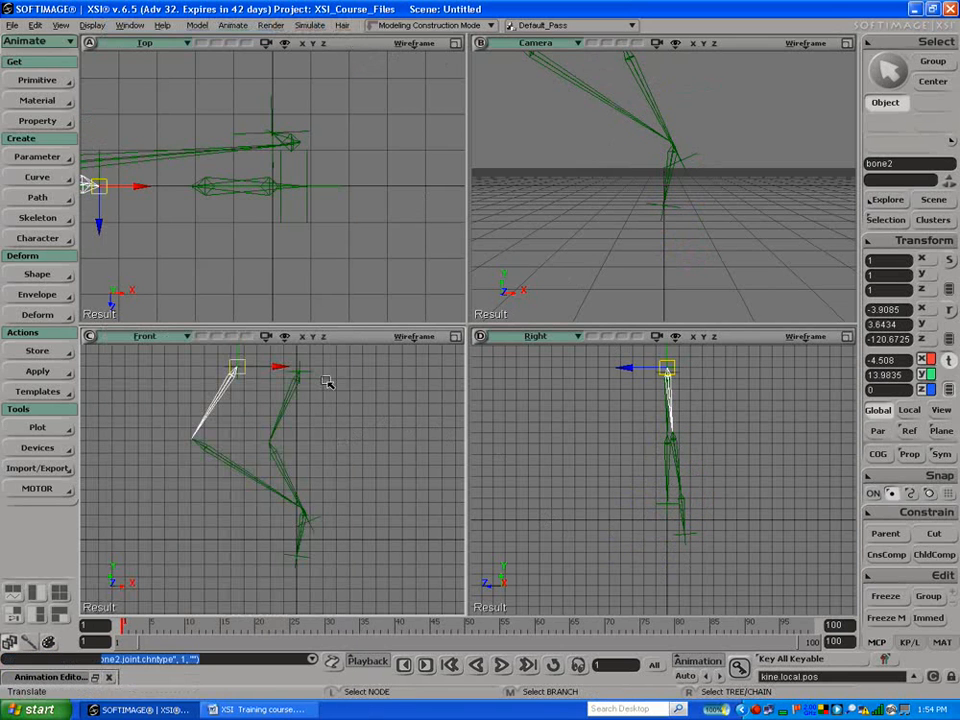
Step: Delete both test bone chains from the scene
key(space)
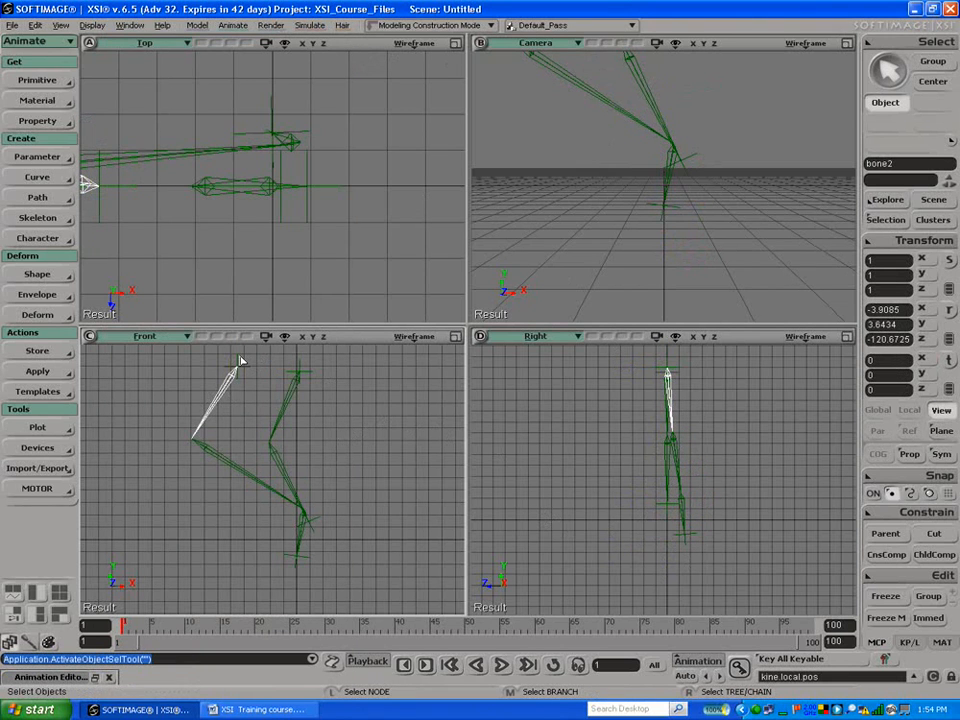
middle_click(240, 362)
key(Delete)
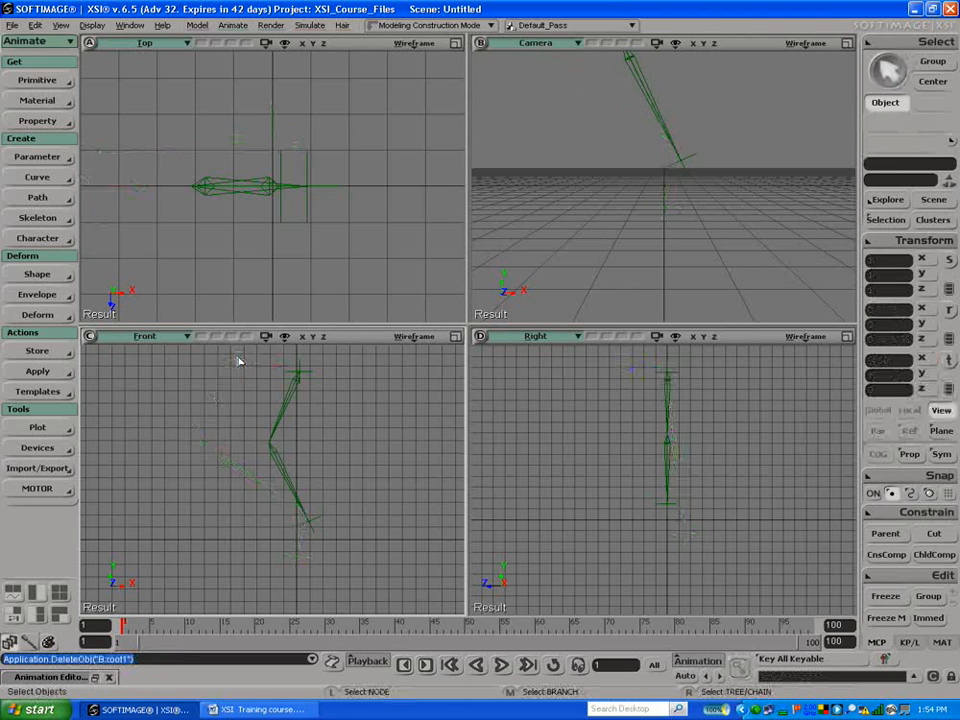
click(38, 218)
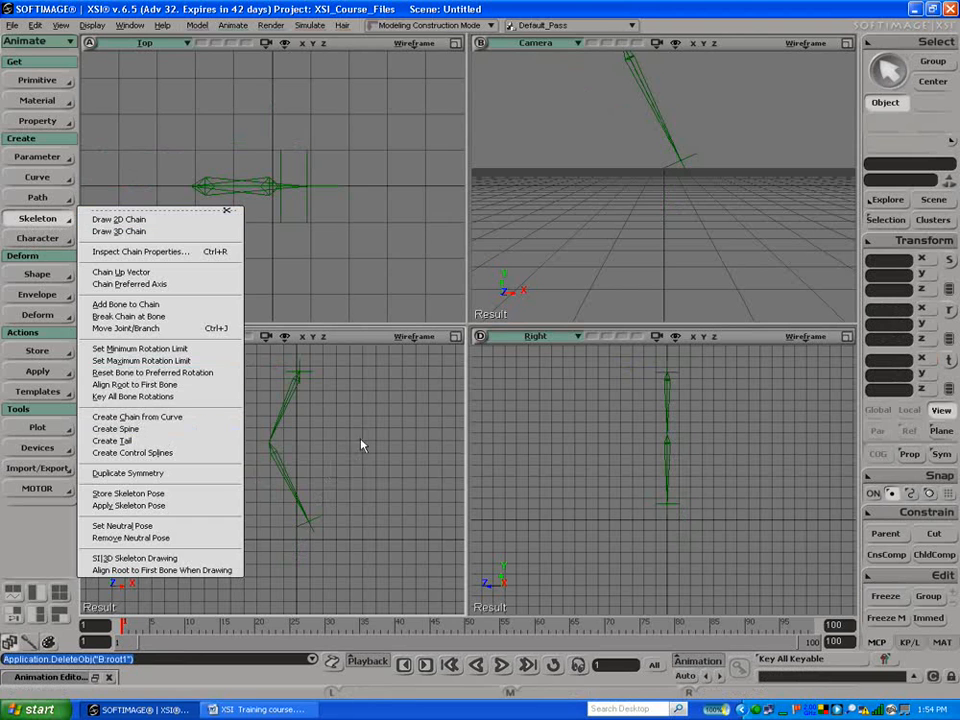
key(space)
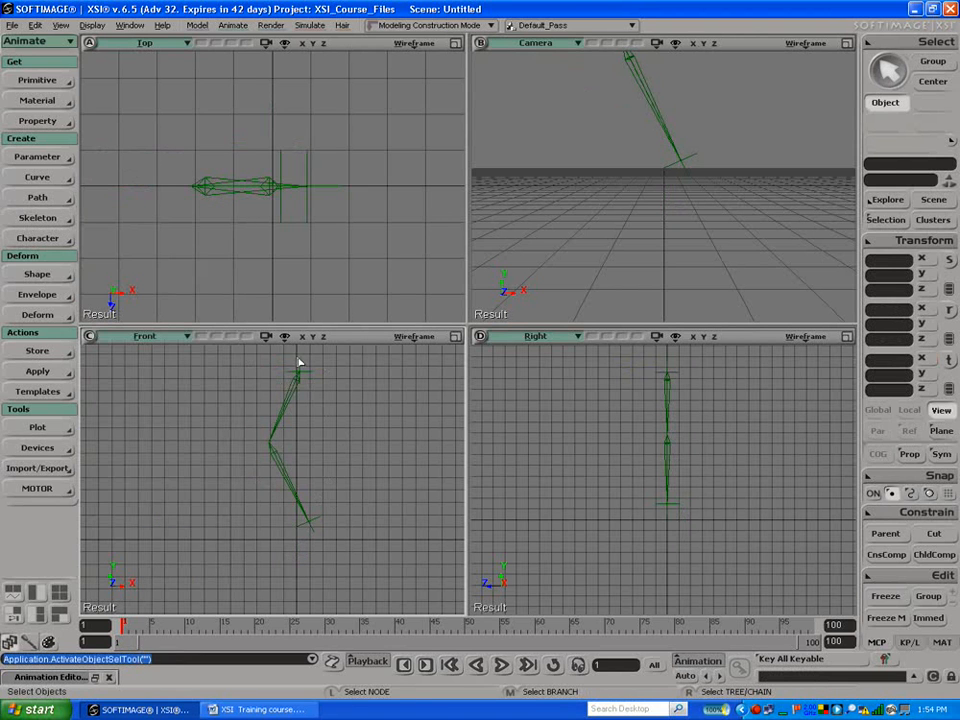
click(300, 372)
key(Delete)
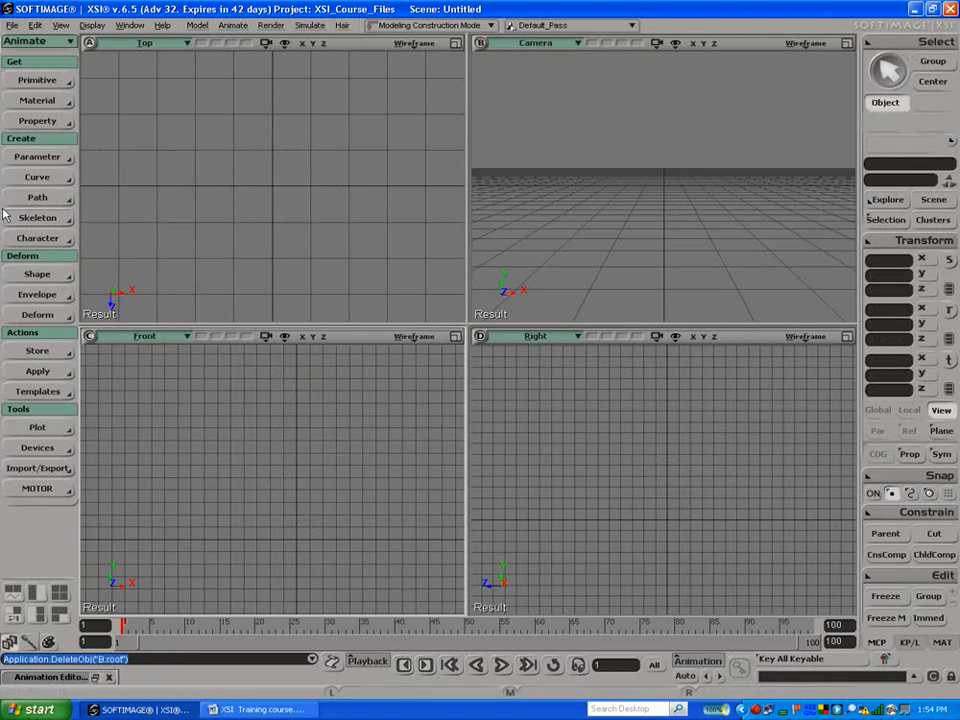
Step: Draw a slightly bent two-bone 2D chain in the Front view from about (-0.07, 14.15) to about (0.05, 1.17)
click(38, 220)
click(115, 219)
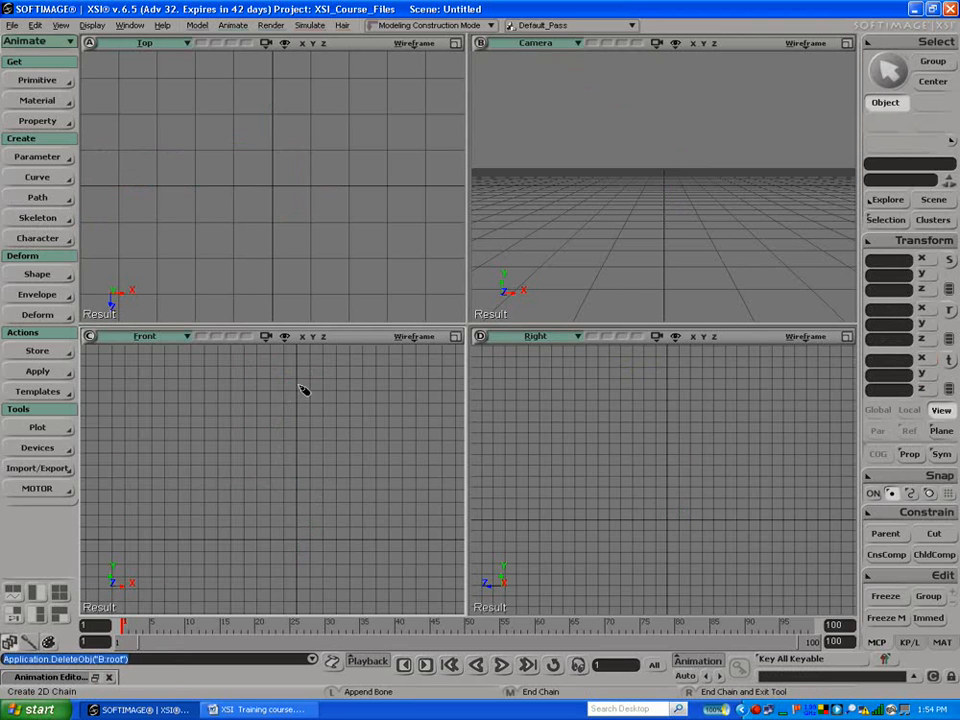
click(298, 366)
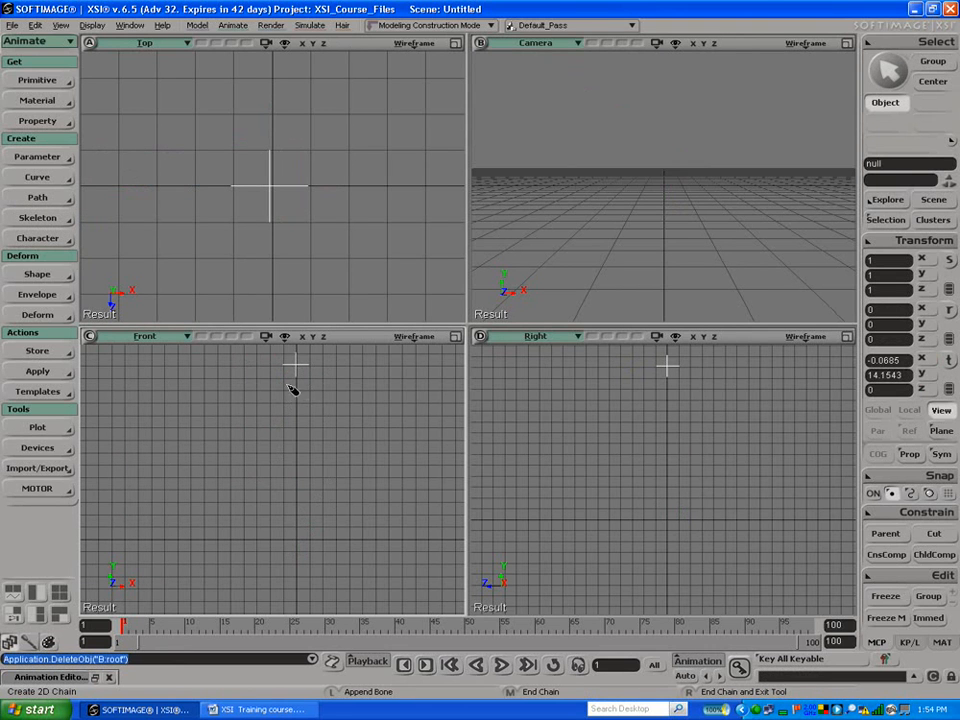
click(282, 448)
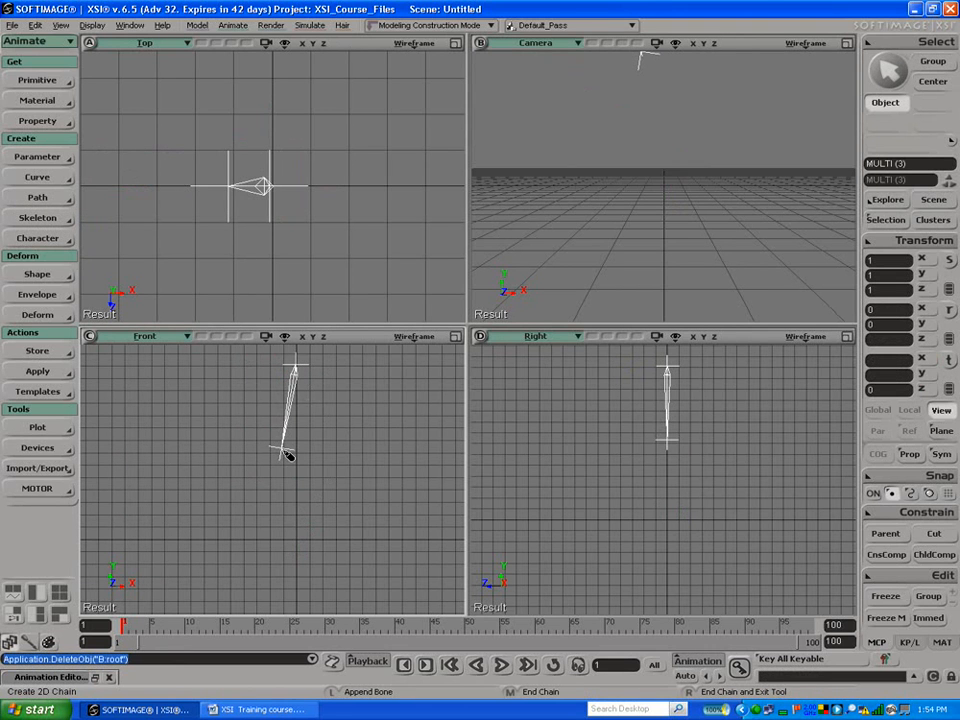
click(296, 528)
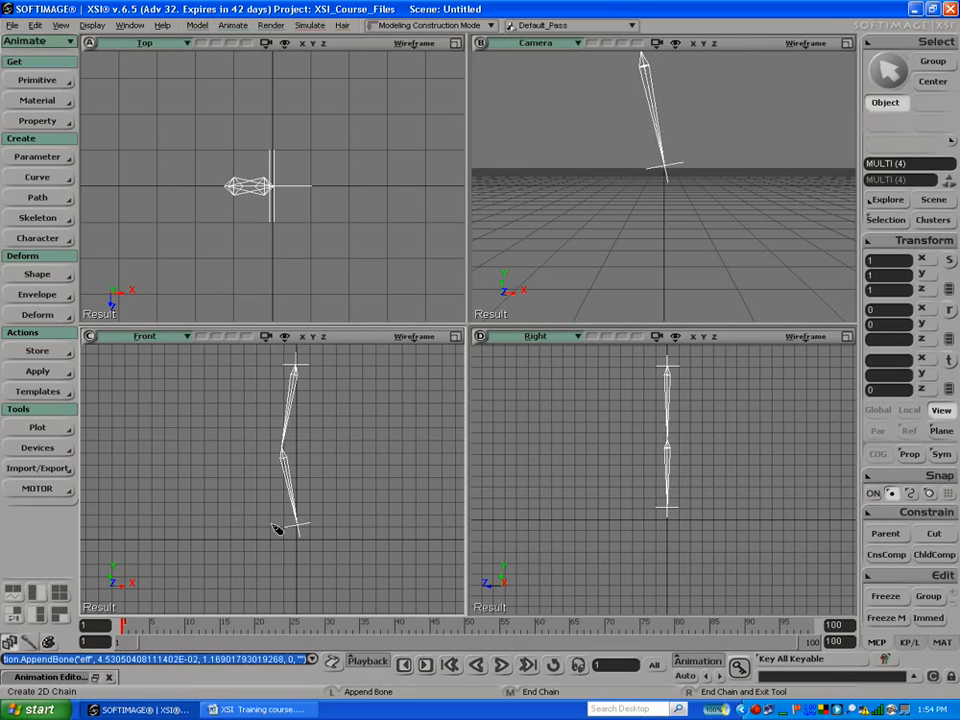
middle_click(298, 533)
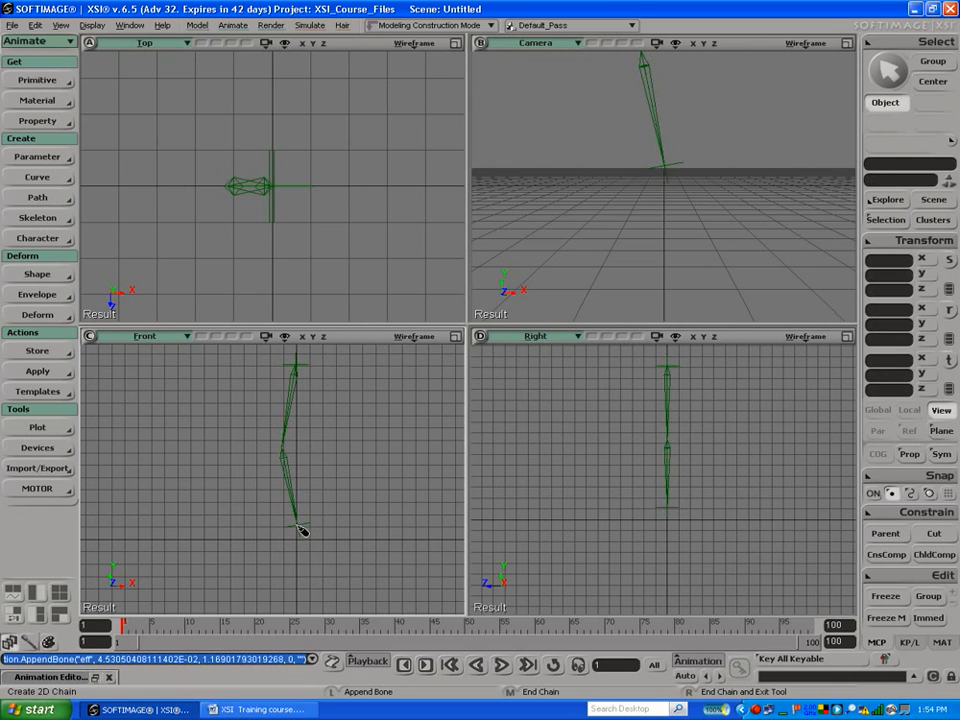
Step: Draw a second two-bone 2D chain from the first chain's end, with its joint at about (-2.17, 0.09) and end at about (-4.79, 0.09)
click(300, 530)
click(258, 541)
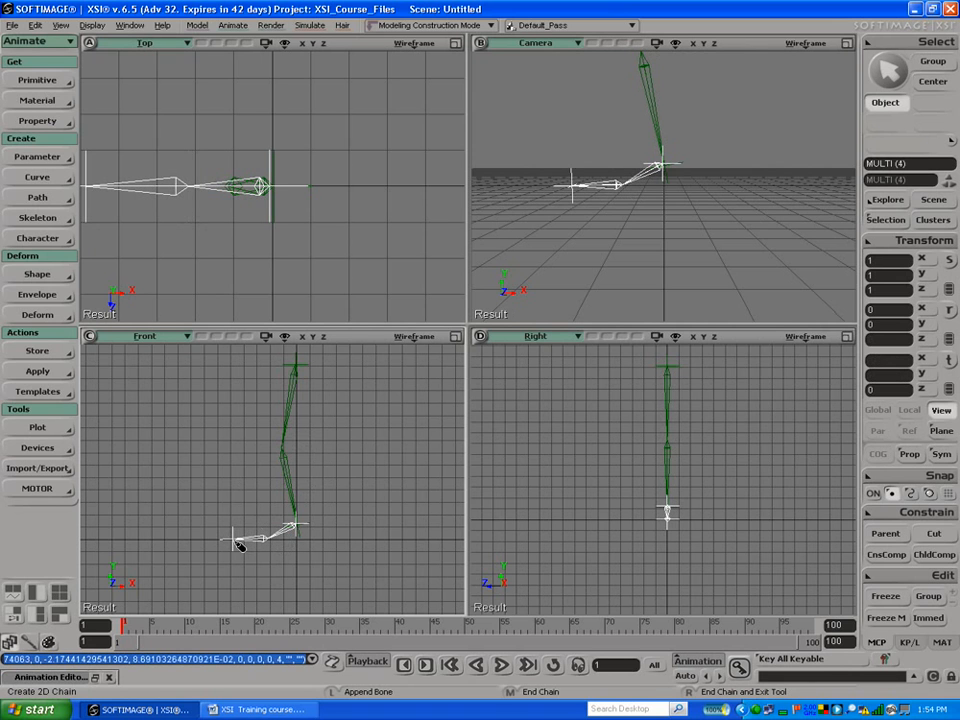
right_click(240, 545)
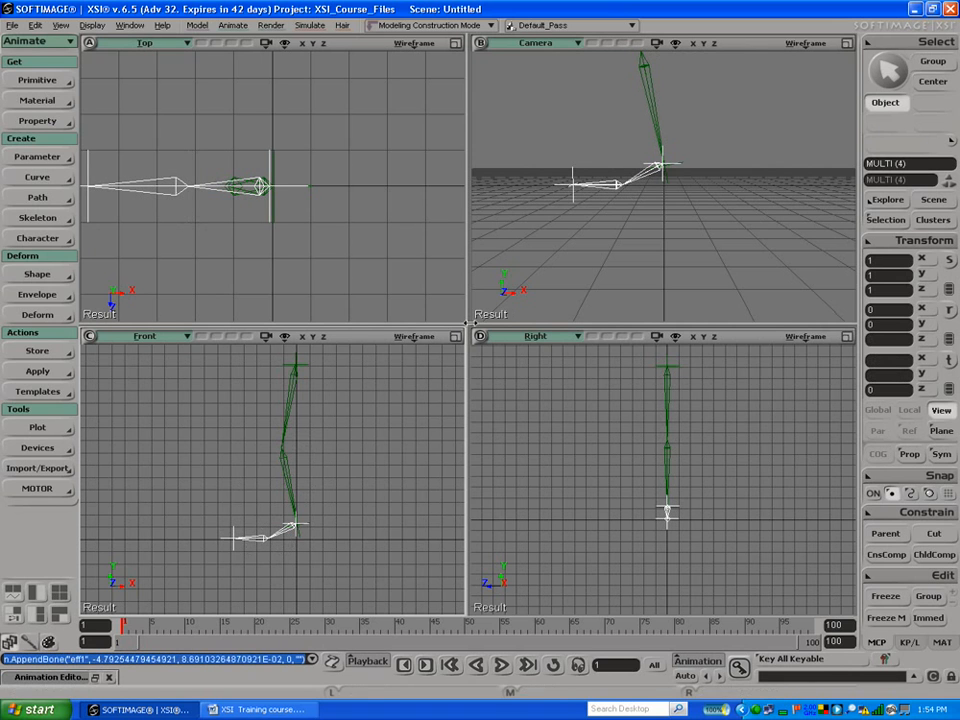
Step: Maximize the Front view and rename the upper chain's root as leg in the Explorer
click(456, 337)
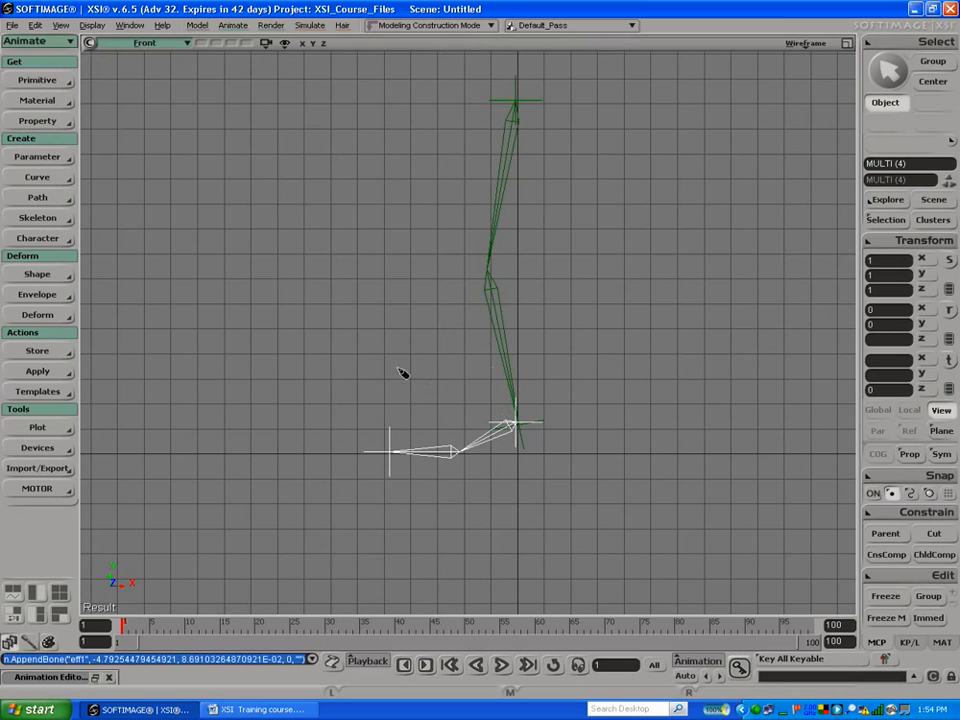
key(8)
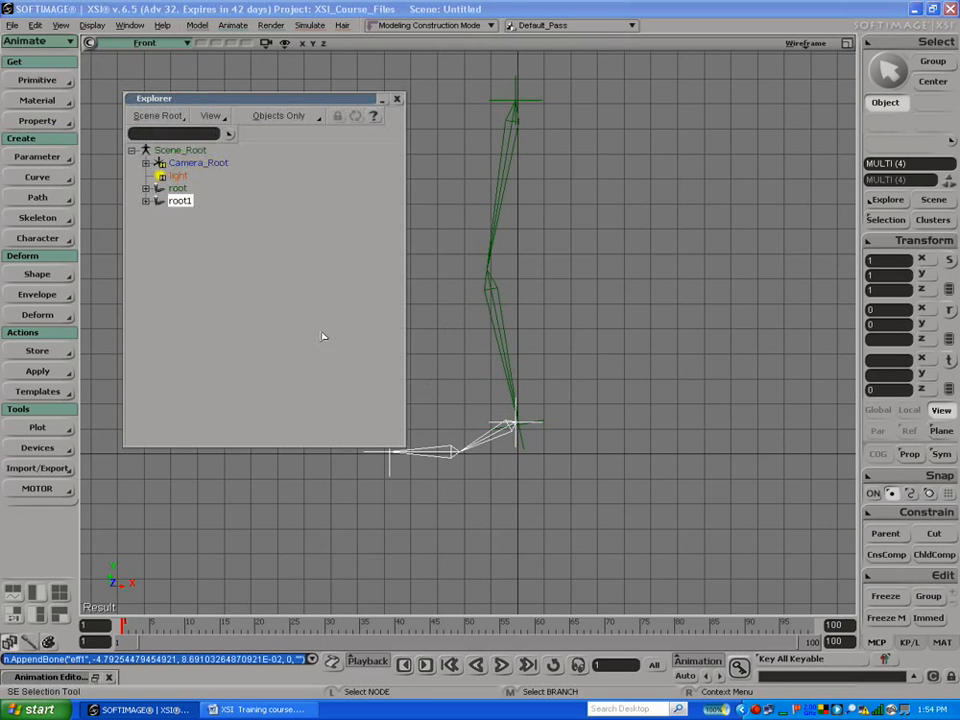
click(146, 189)
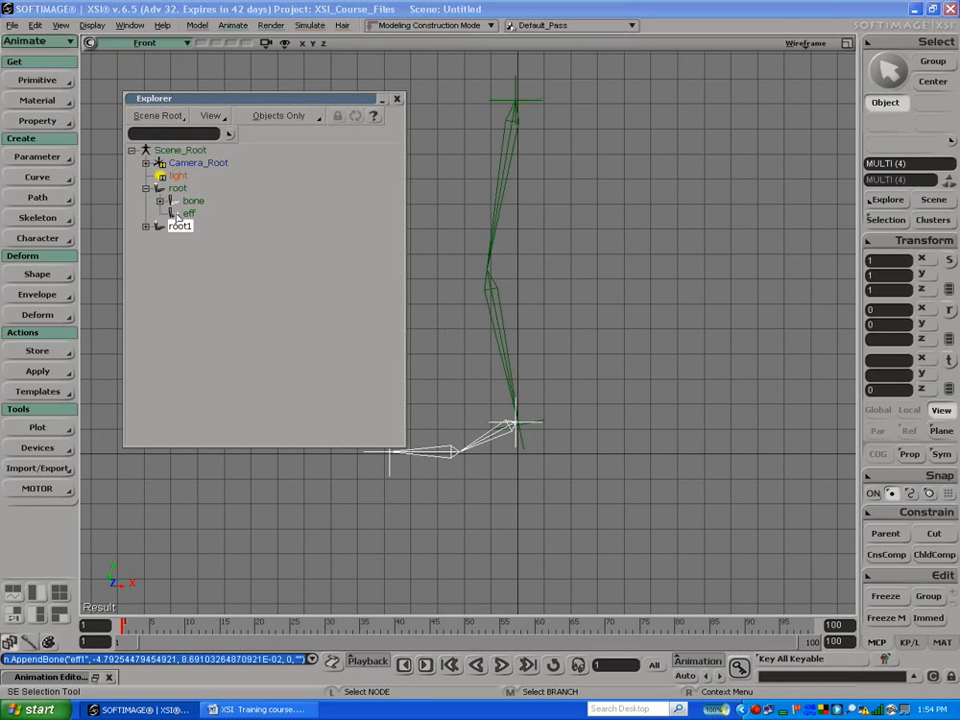
click(174, 190)
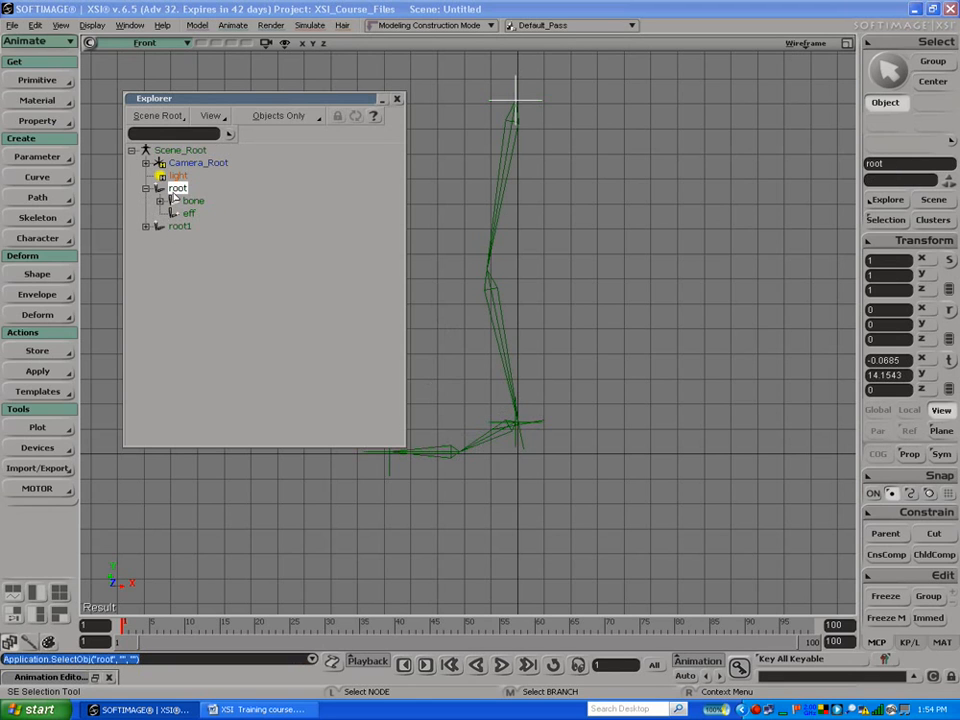
click(175, 190)
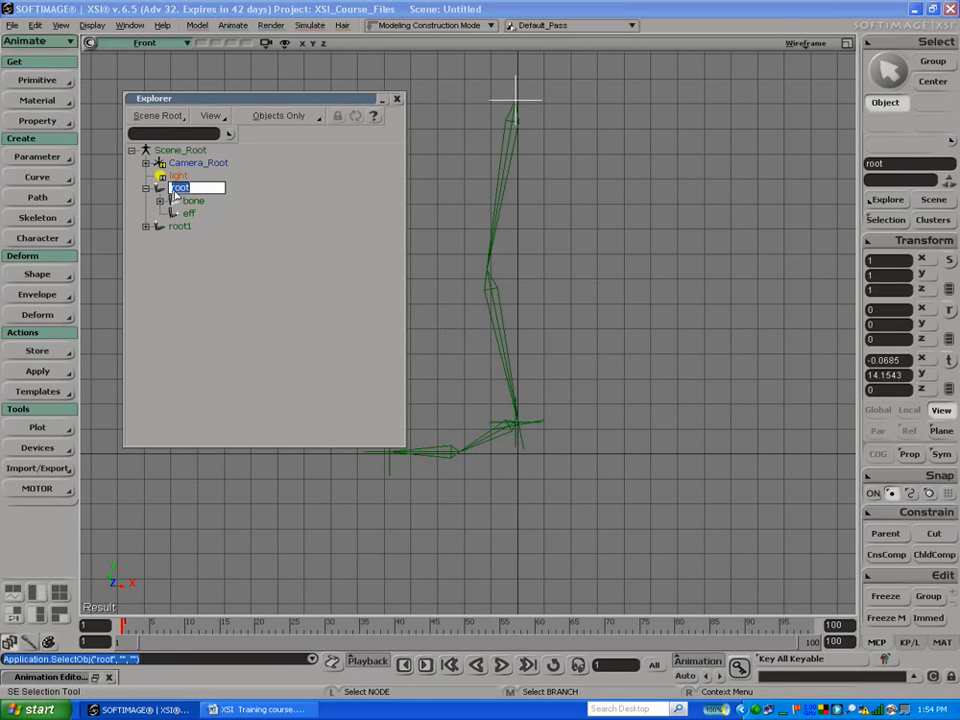
text(leg)
key(Return)
Step: Rename the second chain's root as foot and parent it under the leg's effector
click(182, 227)
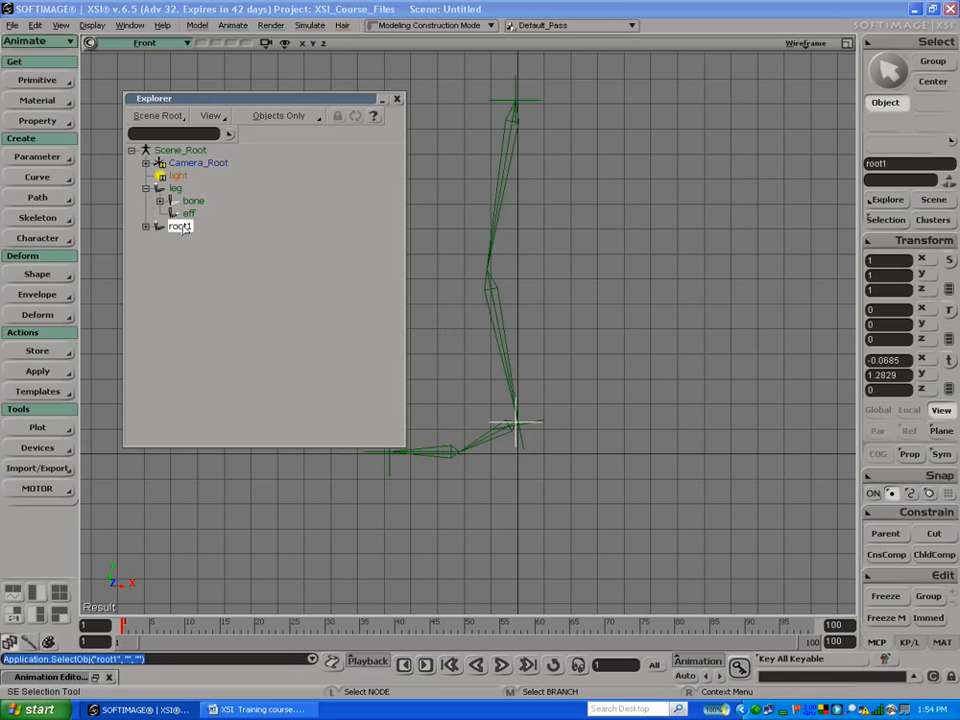
click(183, 227)
text(foot)
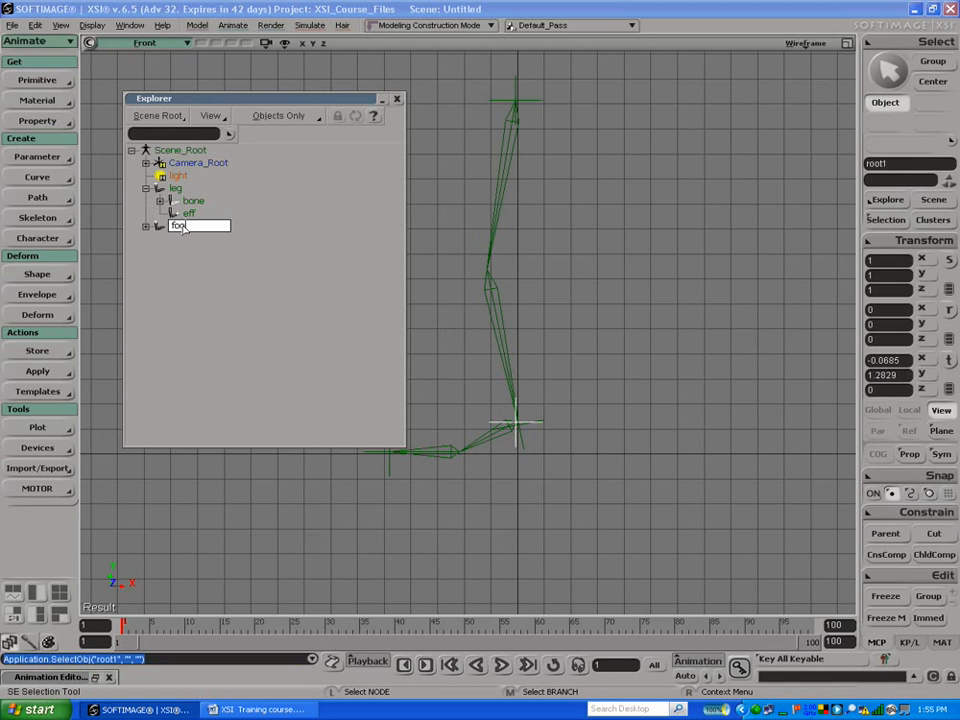
key(Return)
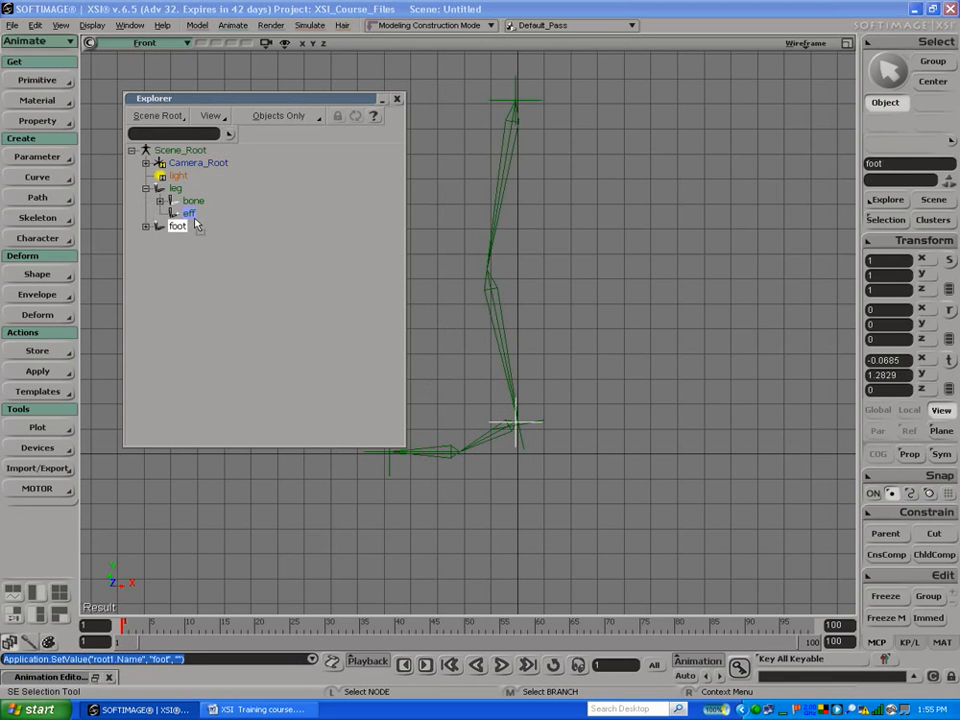
drag(197, 224, 197, 217)
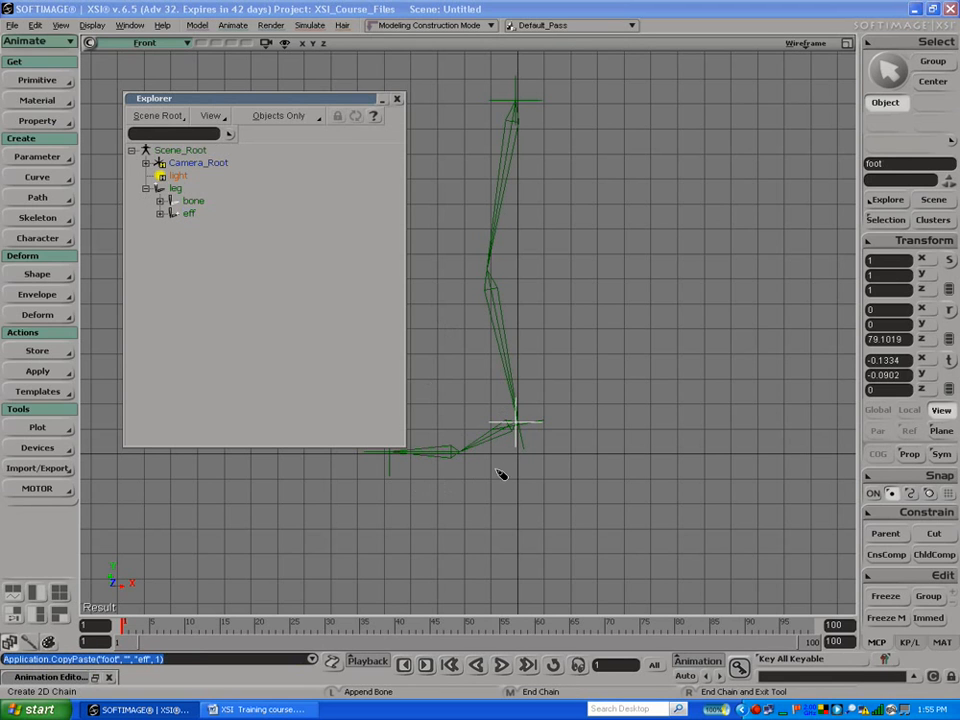
Step: Translate the leg's effector to about (-2.35, 3.03) in the Front view to test whether the foot follows
key(space)
key(shift+2)
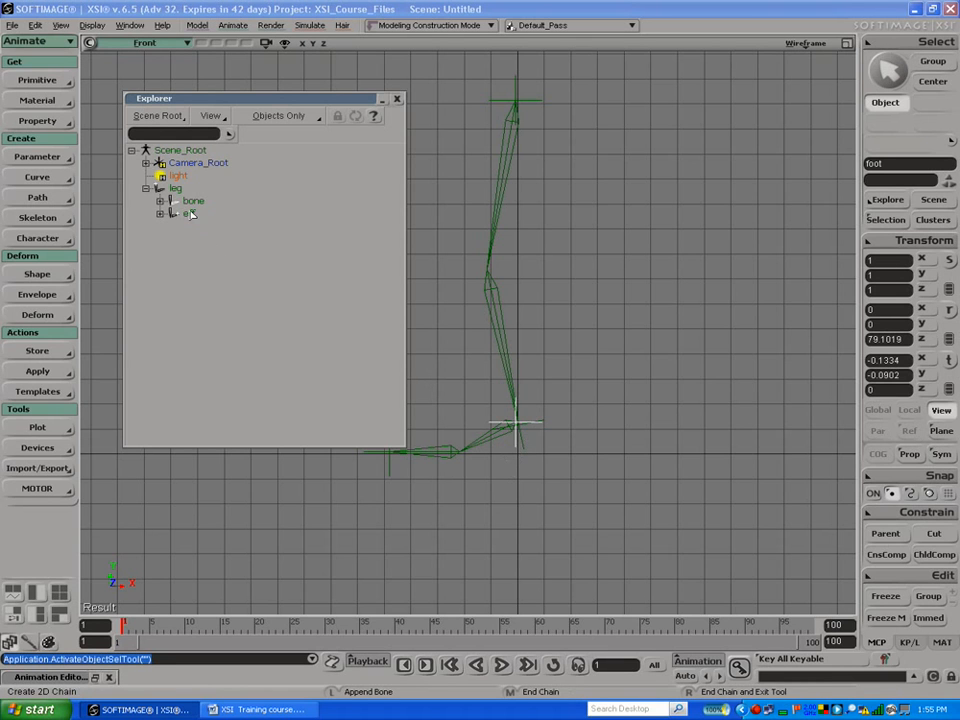
click(191, 213)
right_click(512, 464)
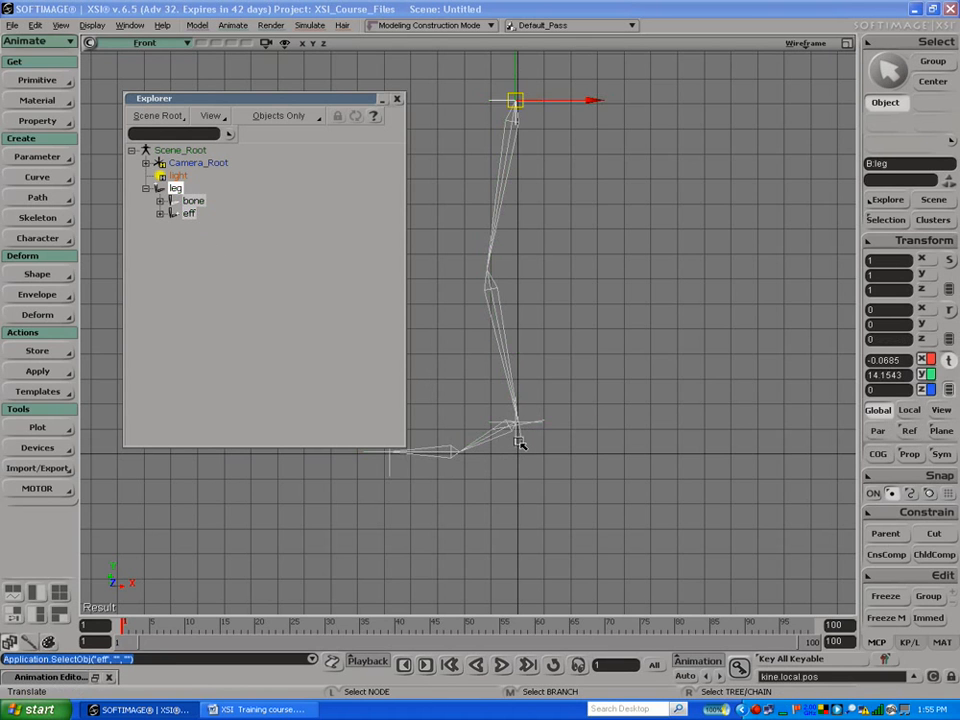
click(521, 444)
drag(522, 436, 454, 379)
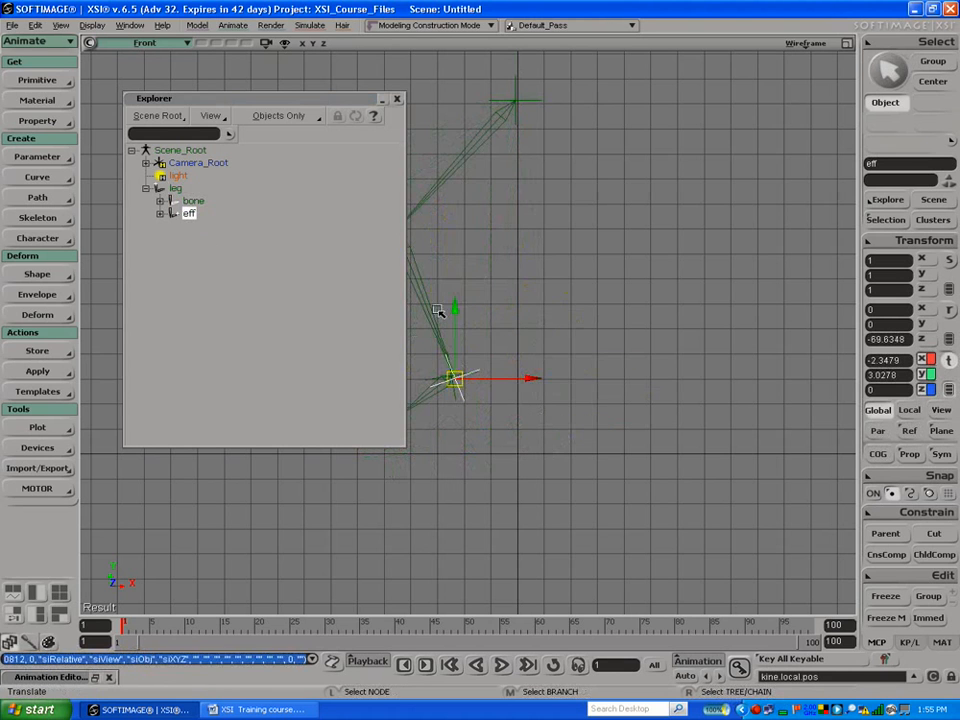
Step: Close the Explorer and undo the last translation of the leg's effector
click(404, 98)
key(ctrl+z)
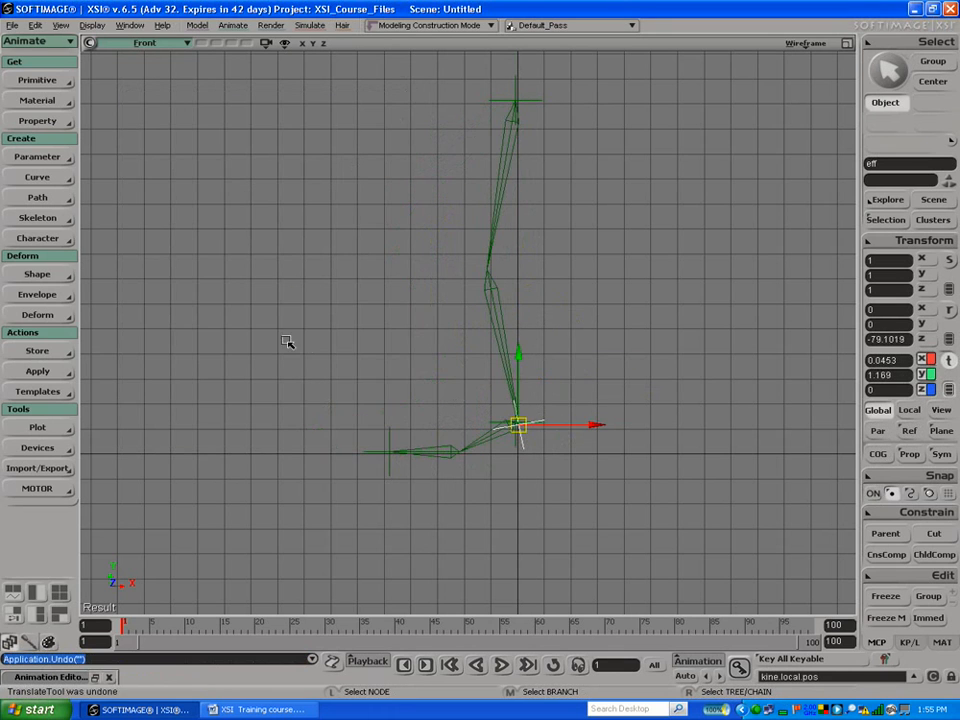
key(space)
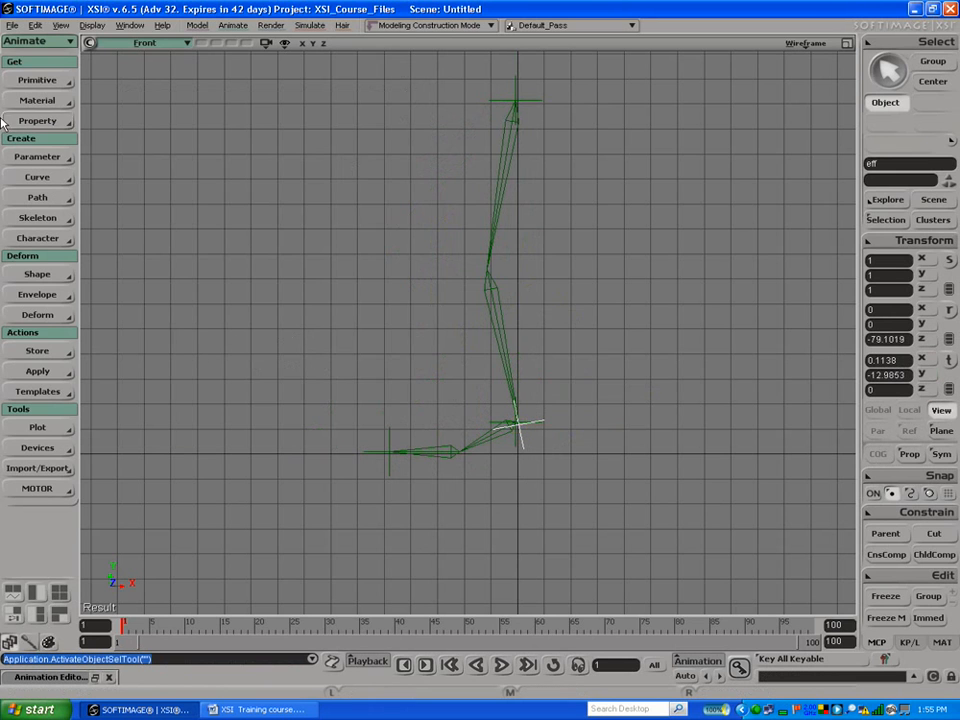
Step: Create a null at the toe, about (-4.81, 0.08), and duplicate it to the ball joint and to the ankle at about (-0.03, 1.24)
click(14, 24)
mouse_move(33, 27)
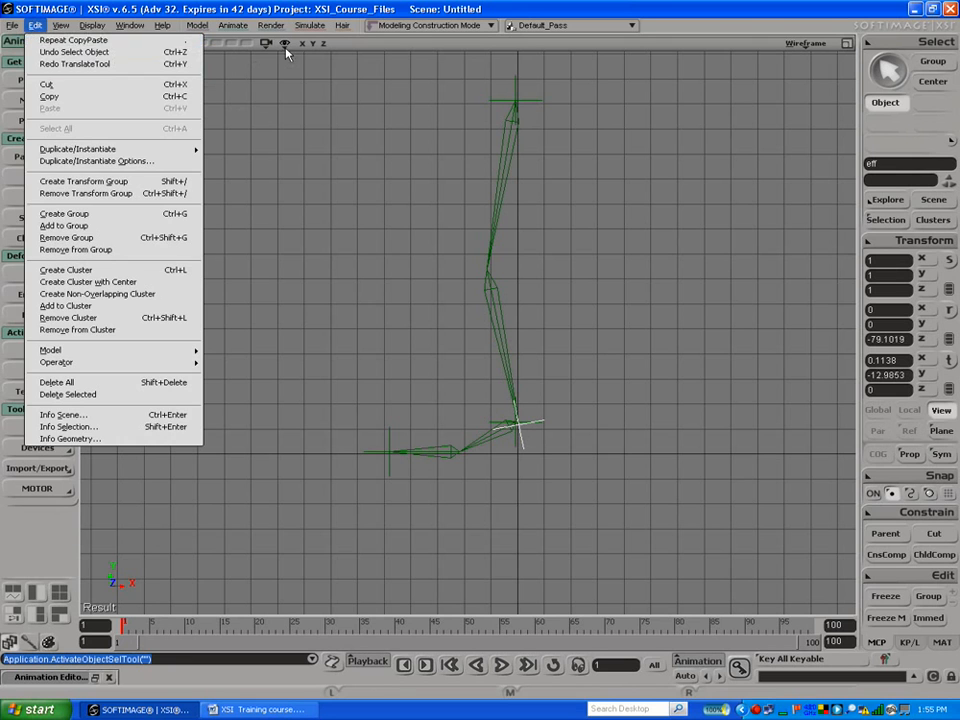
click(401, 54)
click(37, 80)
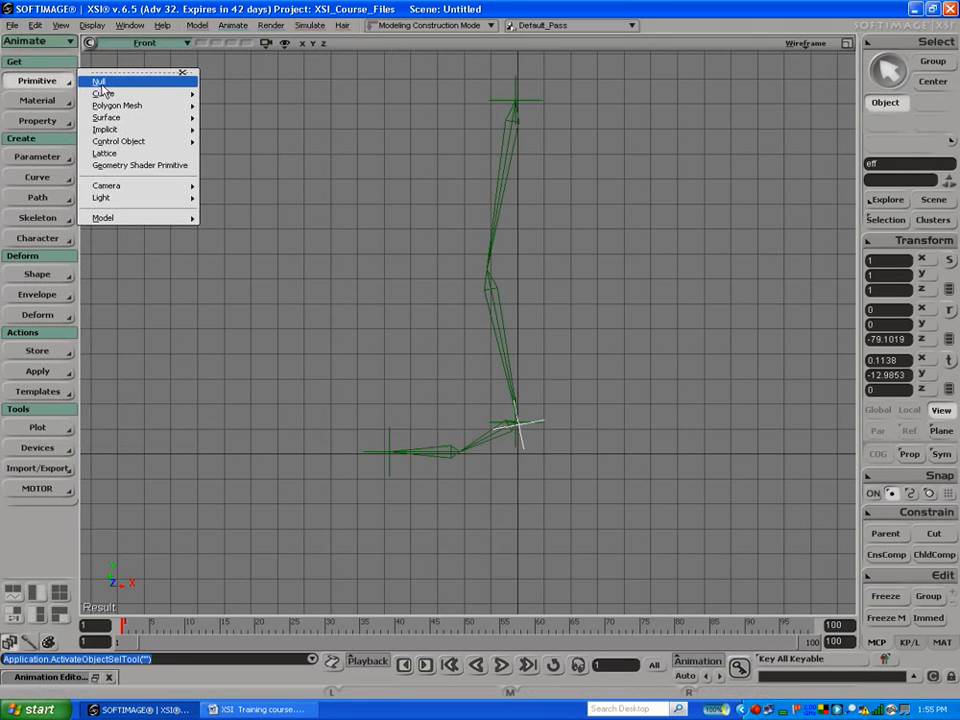
click(102, 87)
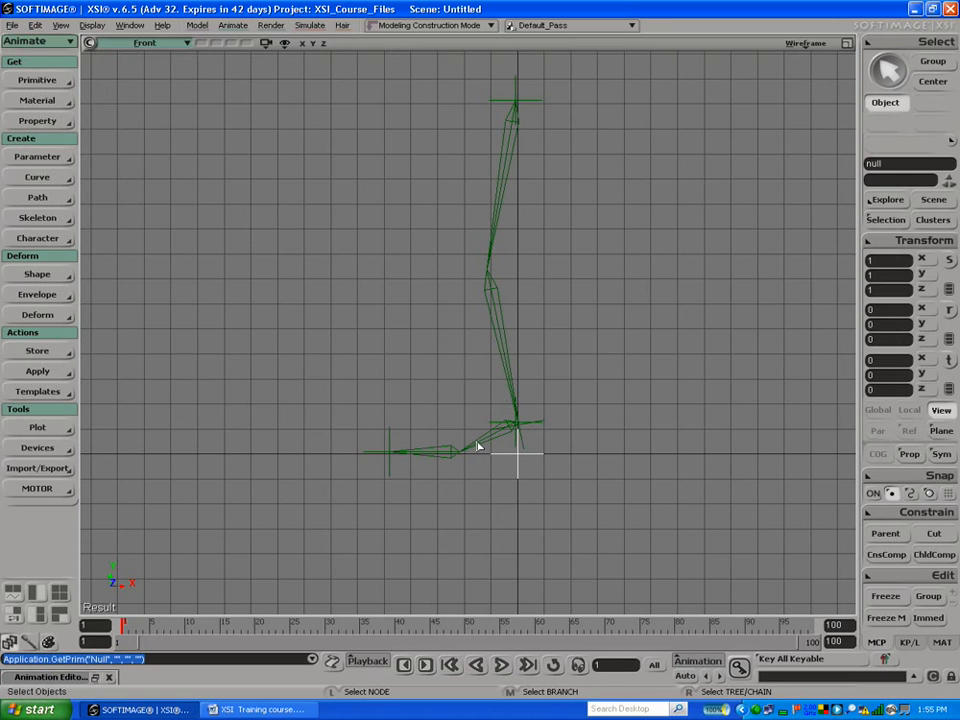
key(shift)
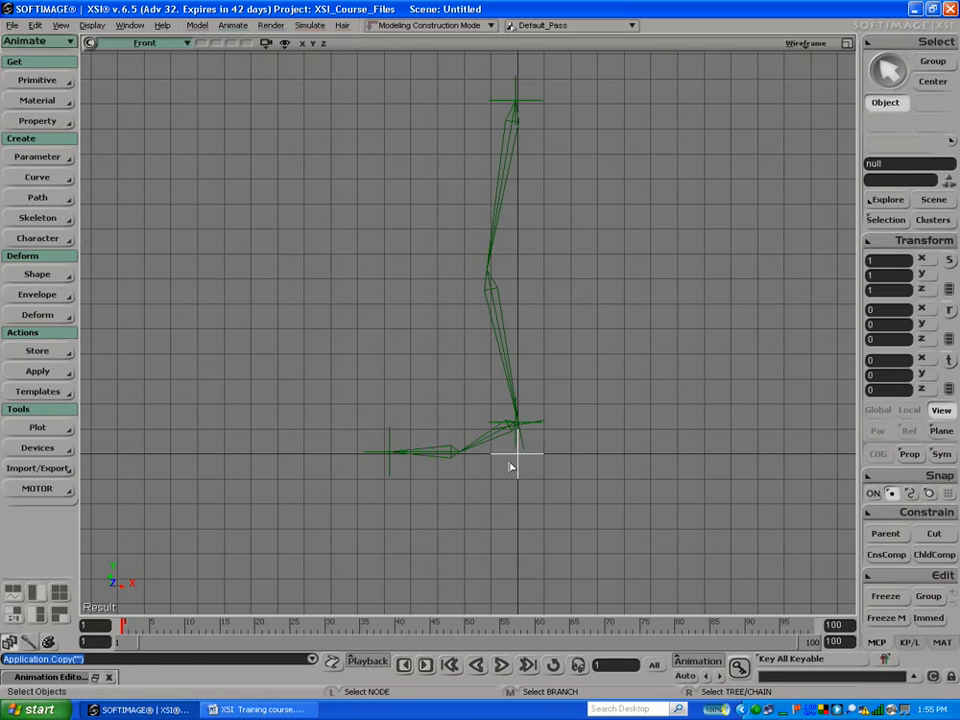
key(v)
drag(518, 457, 516, 424)
key(ctrl+d)
key(ctrl+d)
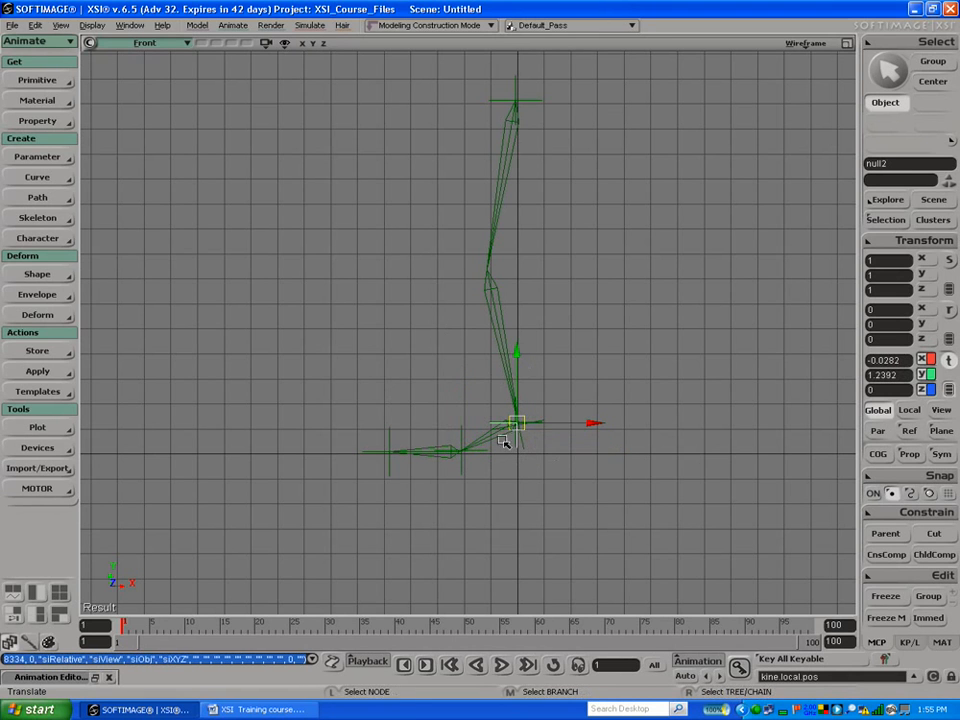
Step: Duplicate the ankle null in the maximized Camera view and move the copy straight down to the heel, at Y about 0
click(848, 44)
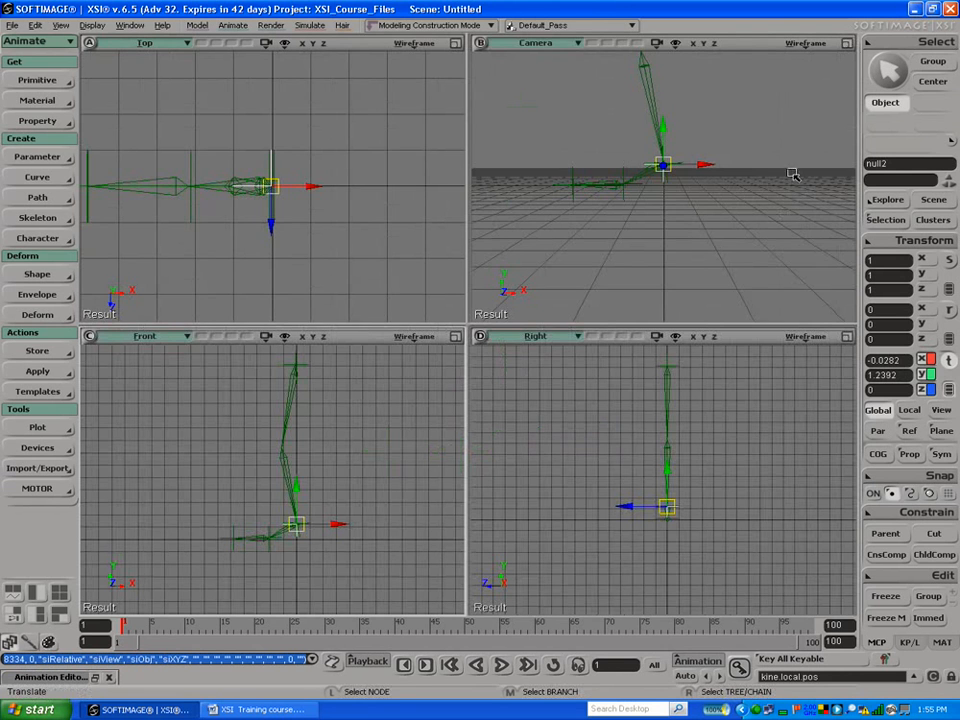
key(s)
drag(741, 141, 853, 71)
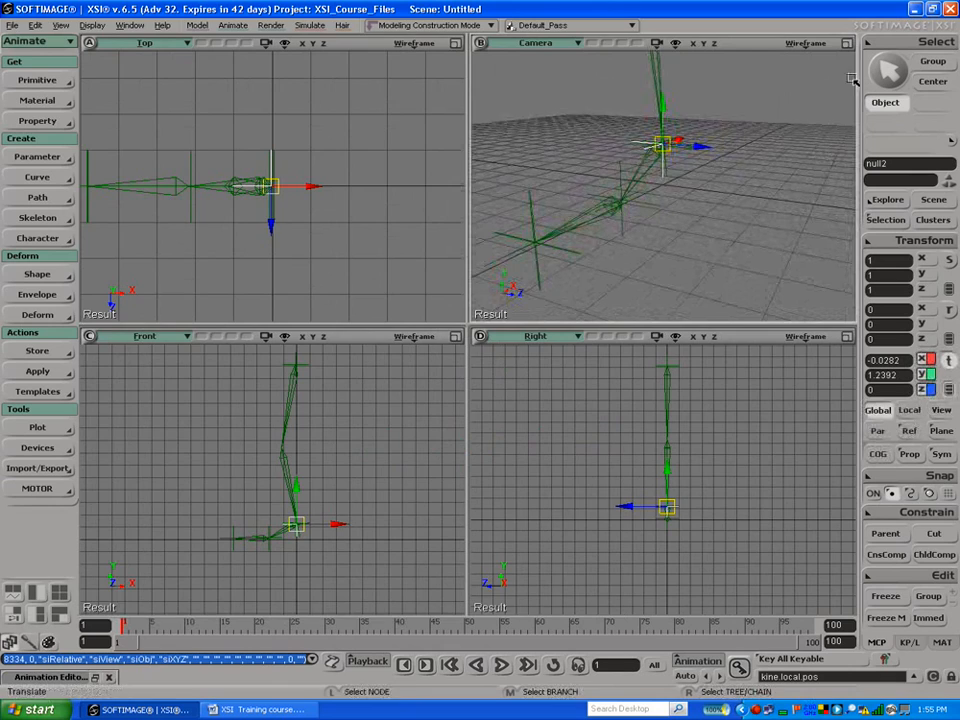
click(848, 44)
key(s)
drag(456, 324, 358, 418)
key(space)
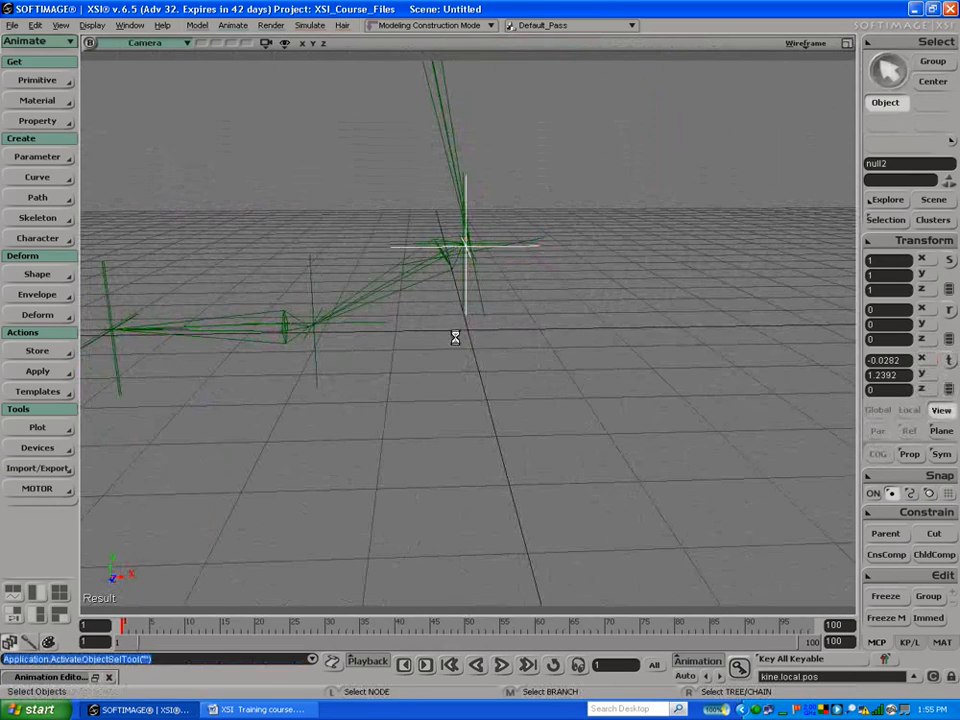
click(456, 337)
key(space)
click(466, 313)
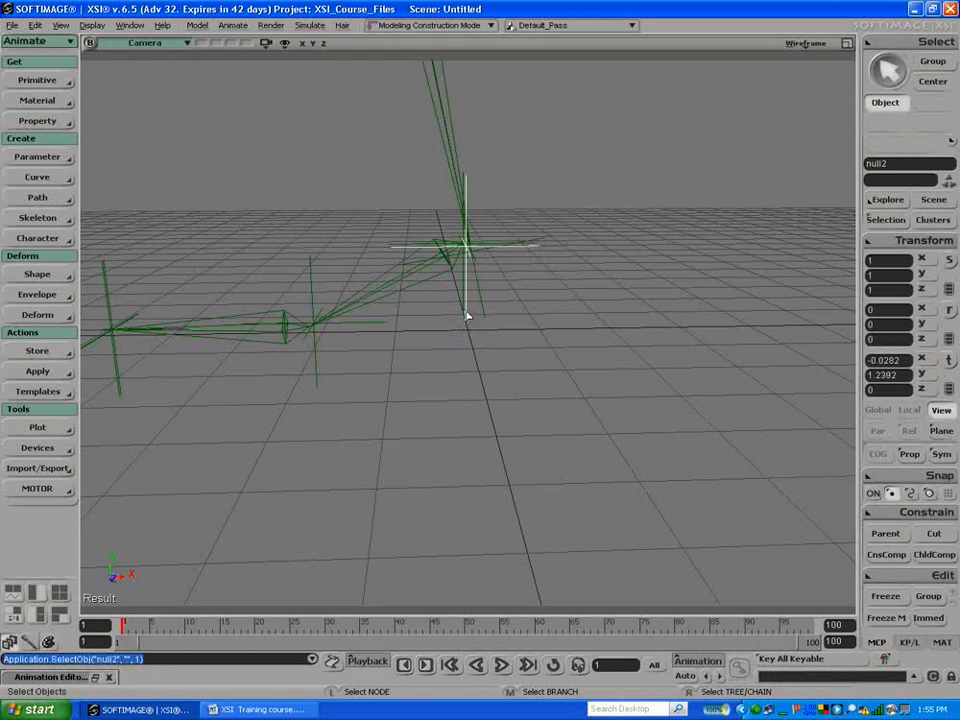
key(v)
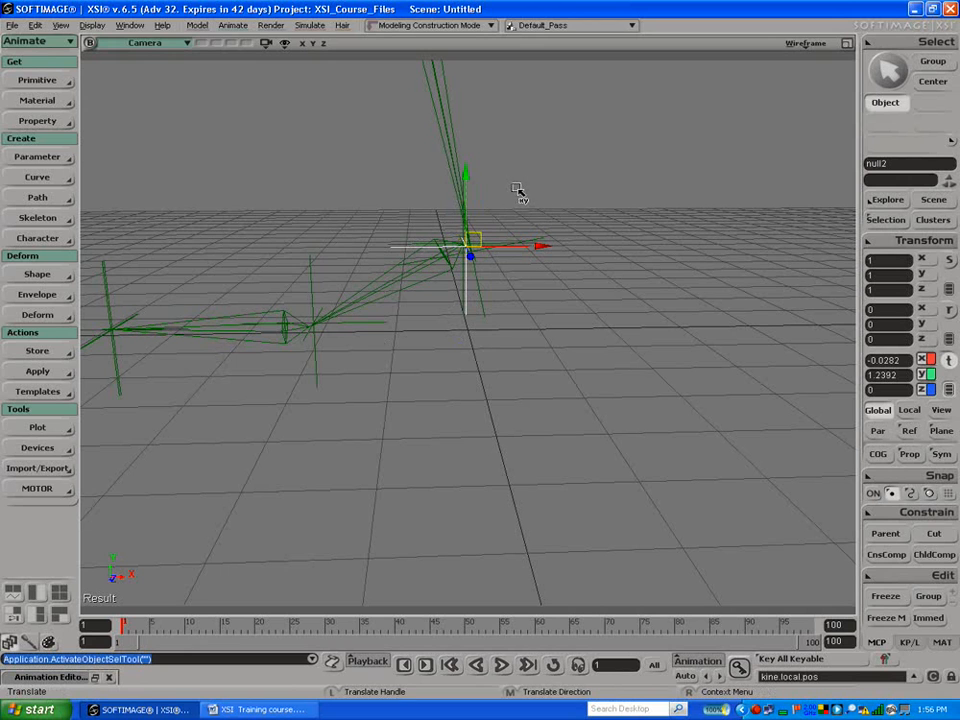
key(8)
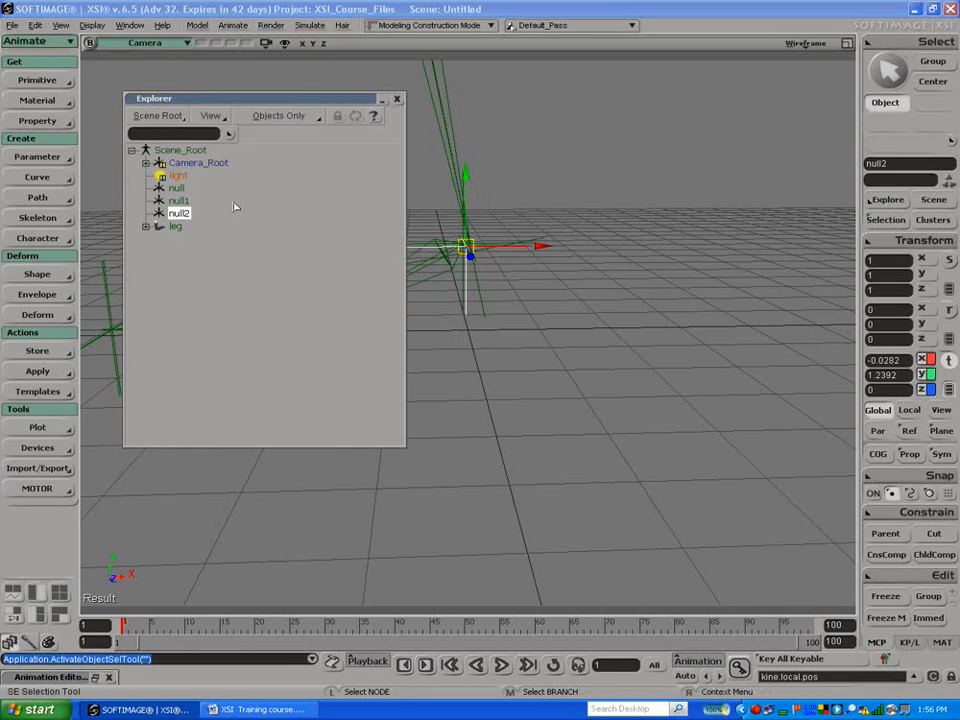
key(ctrl+d)
drag(467, 176, 467, 332)
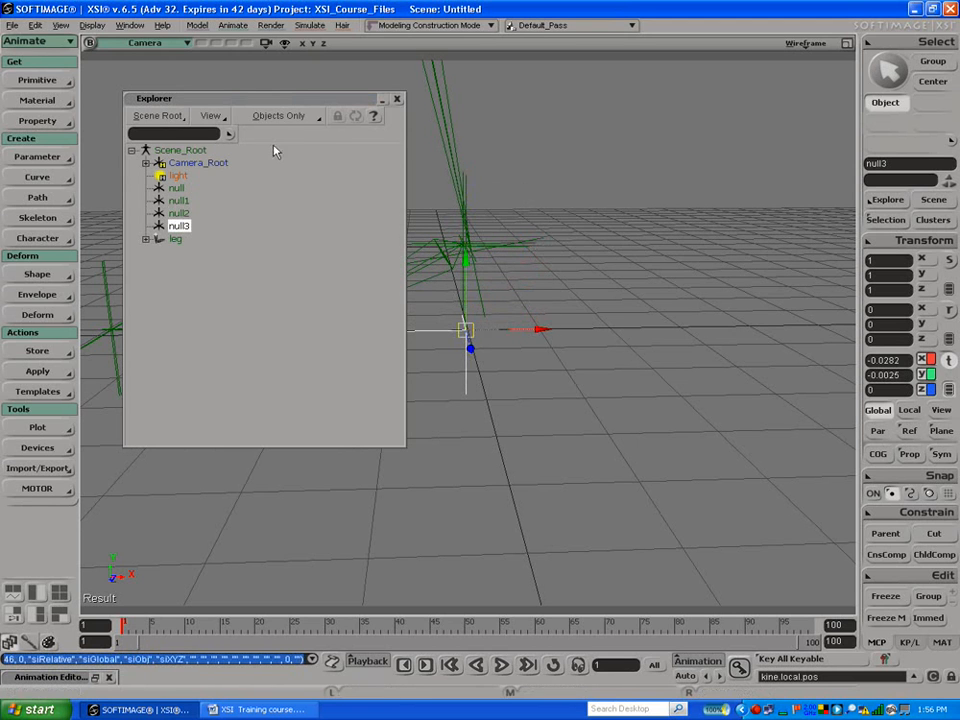
Step: Rename the heel null as heel_ct and the toe null as toe_ct in the Explorer
drag(245, 100, 430, 301)
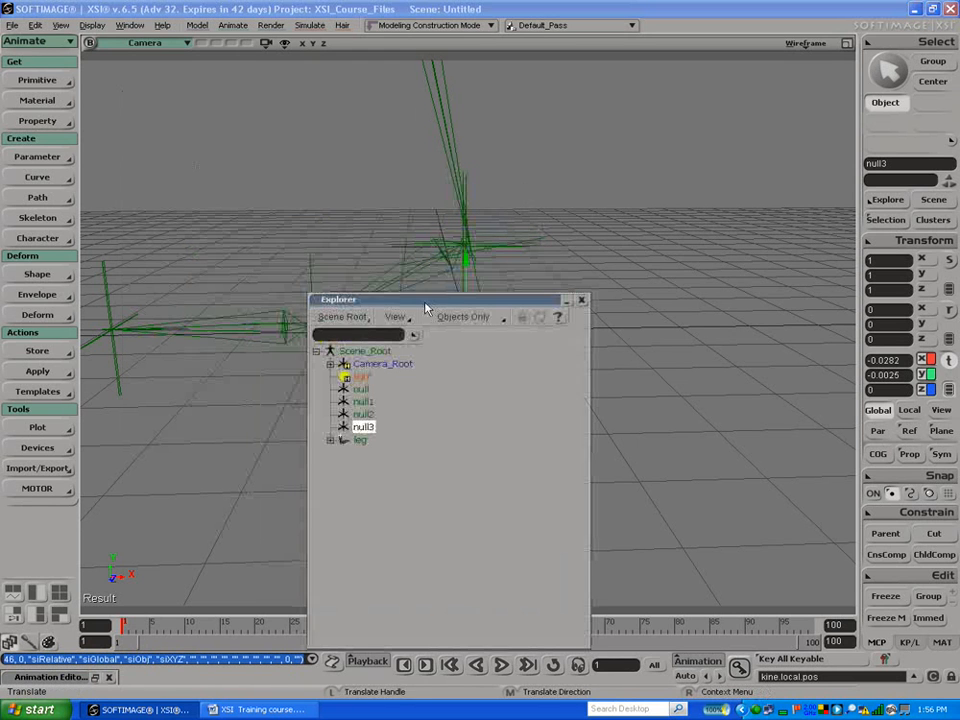
double_click(370, 428)
text(heel_ct)
key(Return)
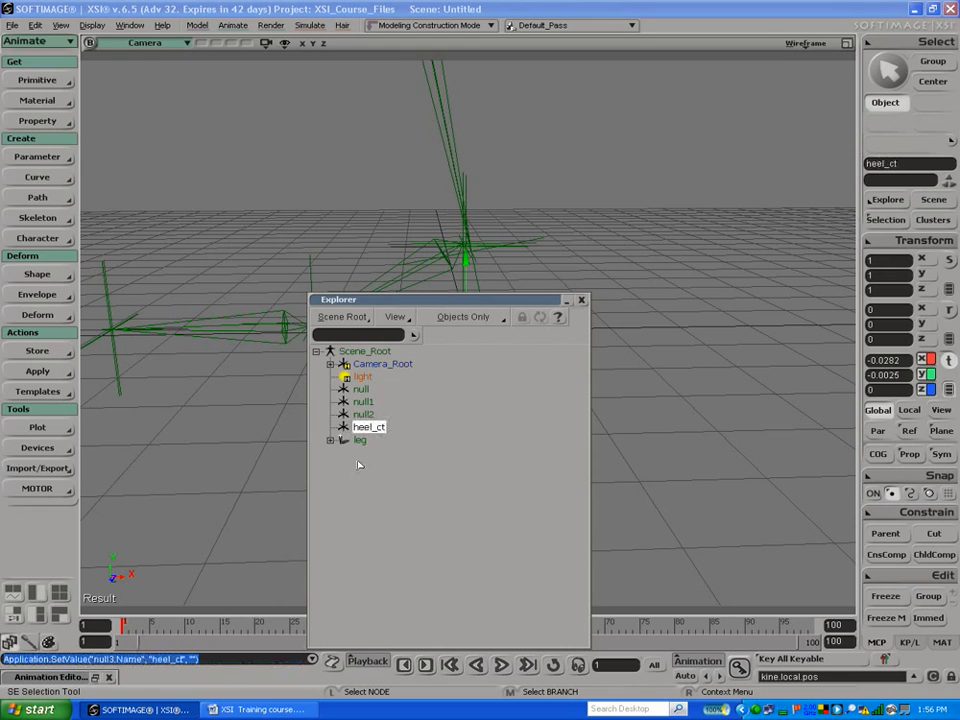
click(364, 390)
double_click(364, 390)
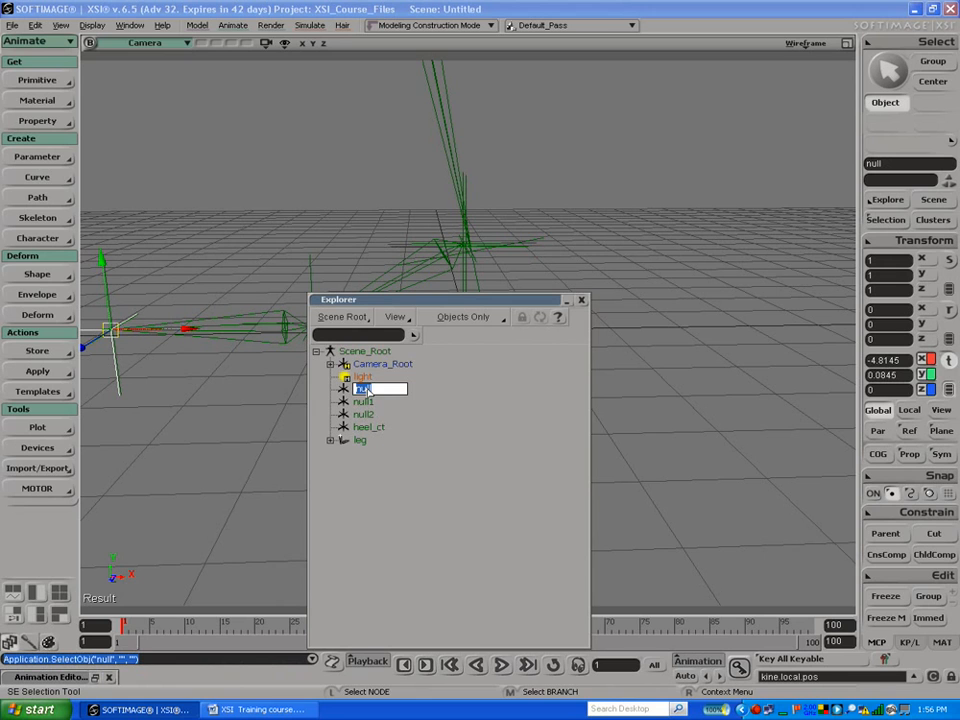
key(Return)
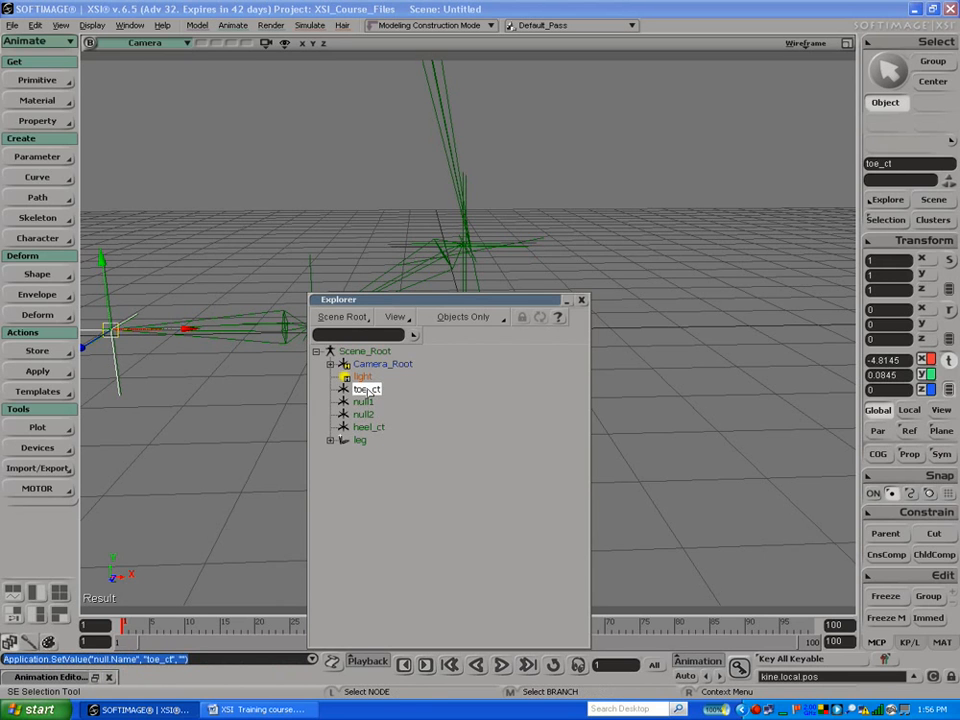
Step: Rename the null at the ball joint as ball_ct and the null at the ankle as ankle_ct
click(366, 402)
double_click(366, 402)
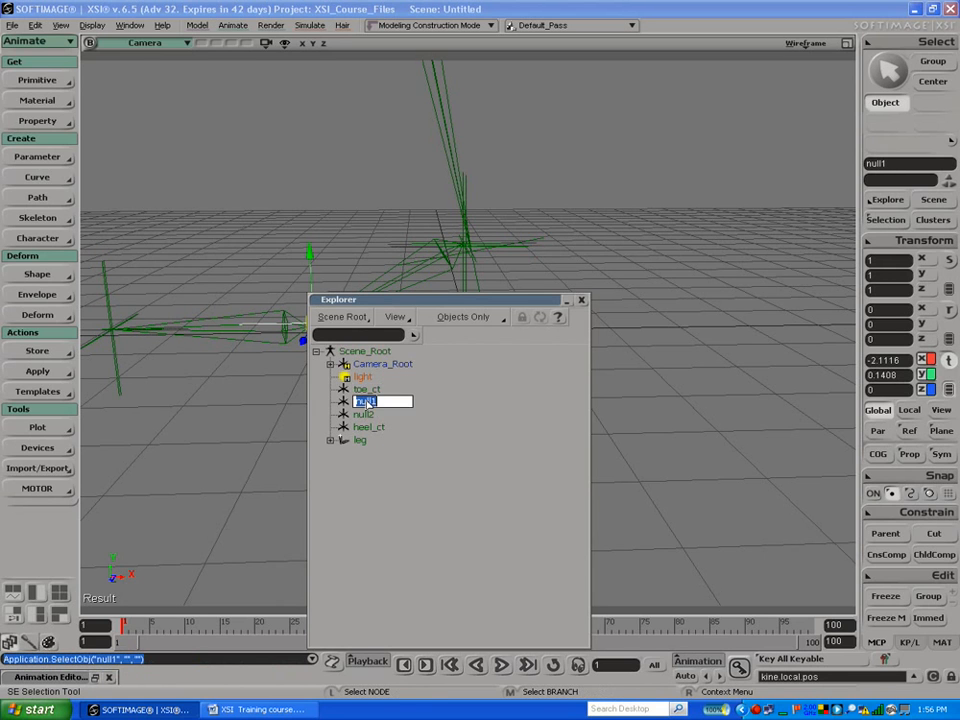
text(ball_ct)
key(Return)
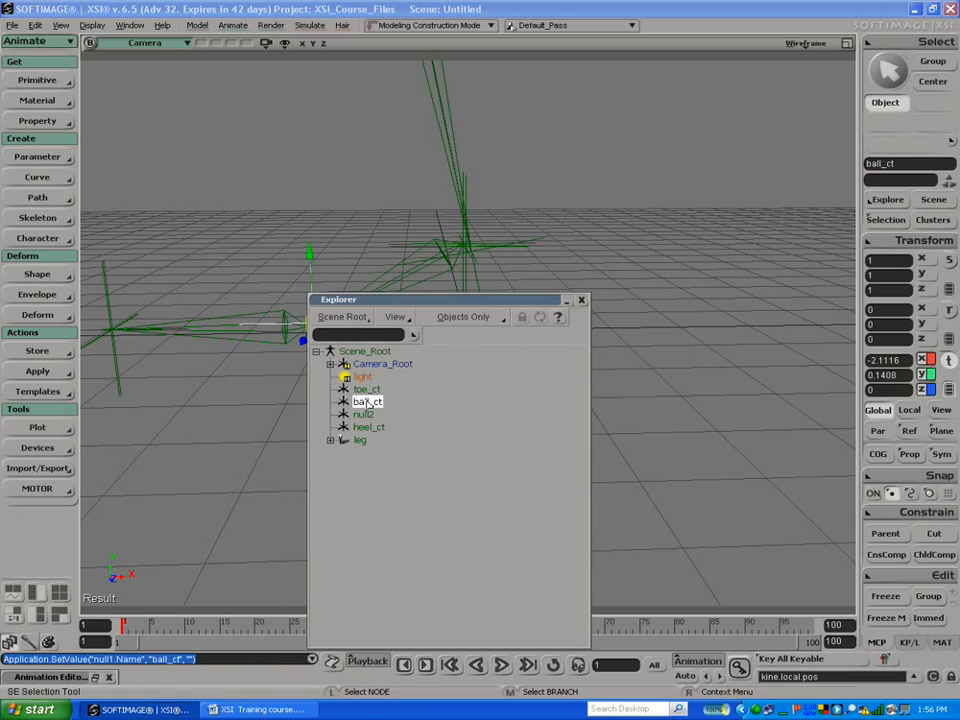
click(362, 415)
double_click(361, 418)
text(ankle_v)
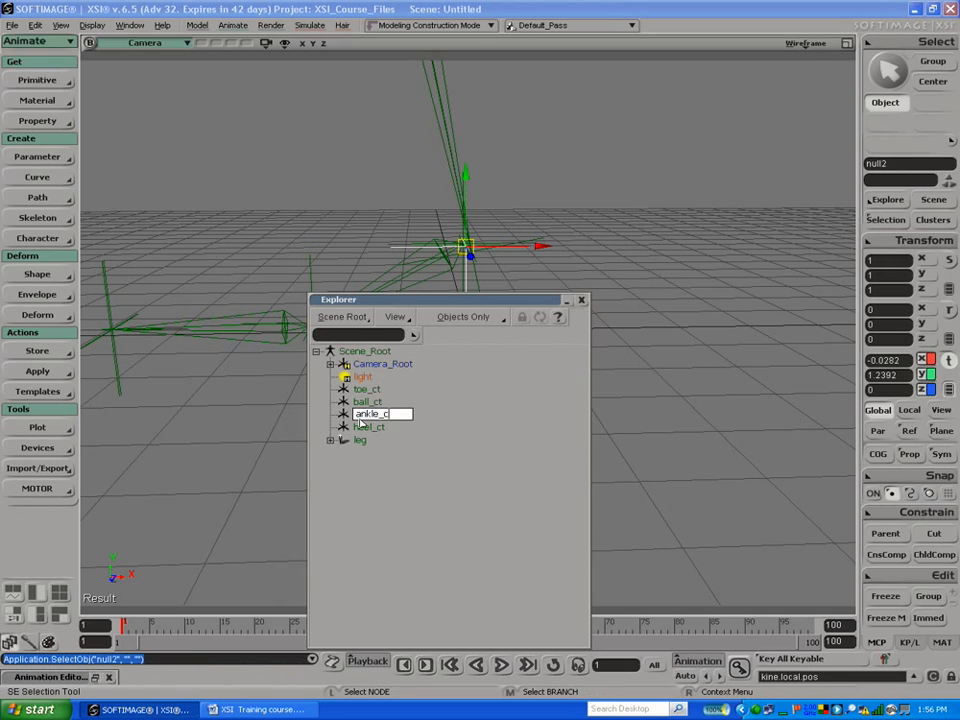
text(t)
key(Return)
Step: Check which null each control name belongs to and parent toe_ct under heel_ct
drag(454, 301, 749, 283)
click(662, 368)
click(662, 380)
click(666, 393)
click(665, 406)
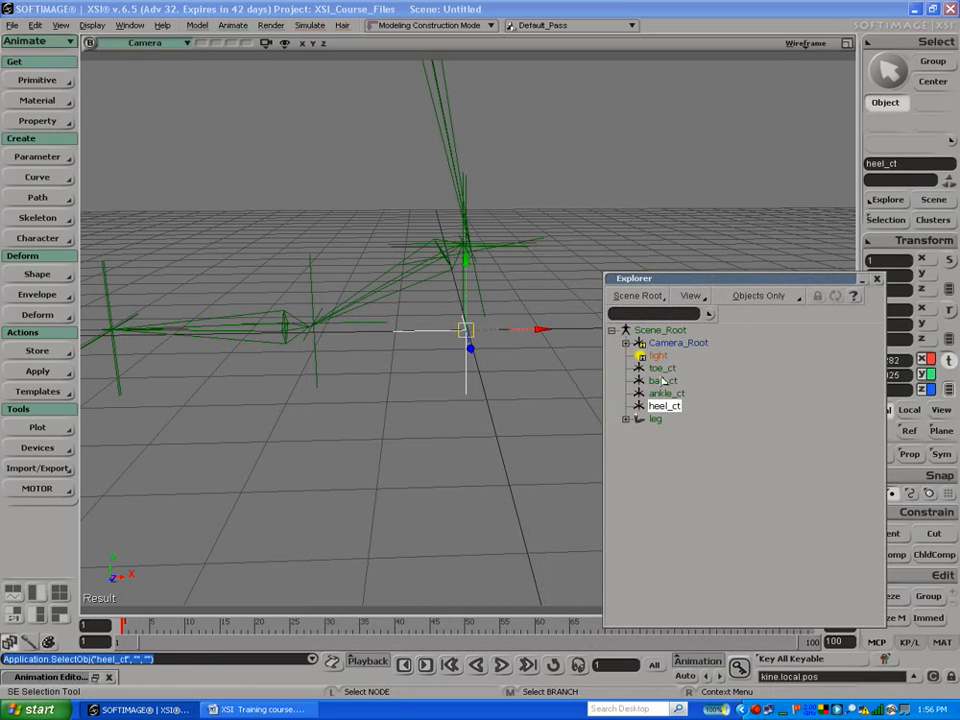
click(662, 368)
drag(662, 368, 667, 407)
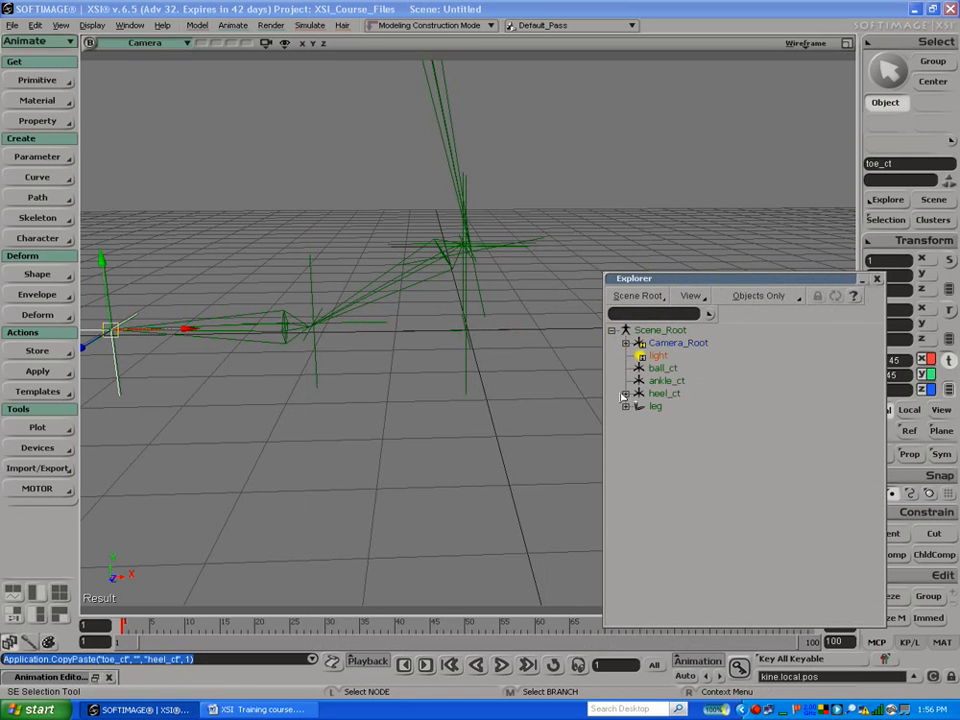
Step: Parent ball_ct under toe_ct and ankle_ct under ball_ct
click(624, 394)
click(661, 368)
drag(677, 408, 685, 409)
click(639, 393)
click(657, 369)
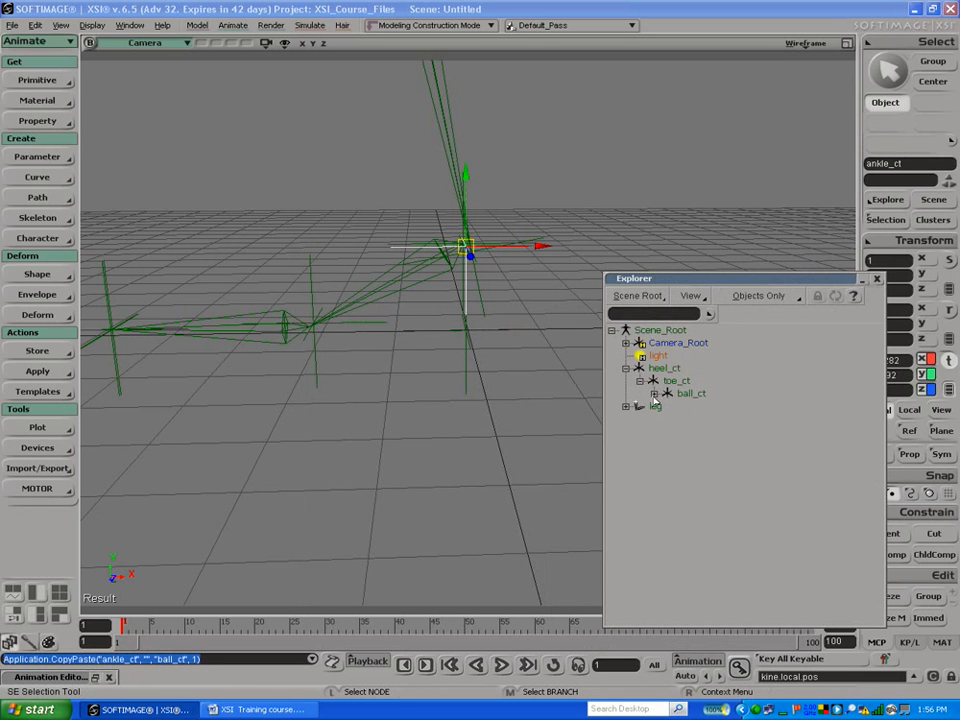
click(654, 394)
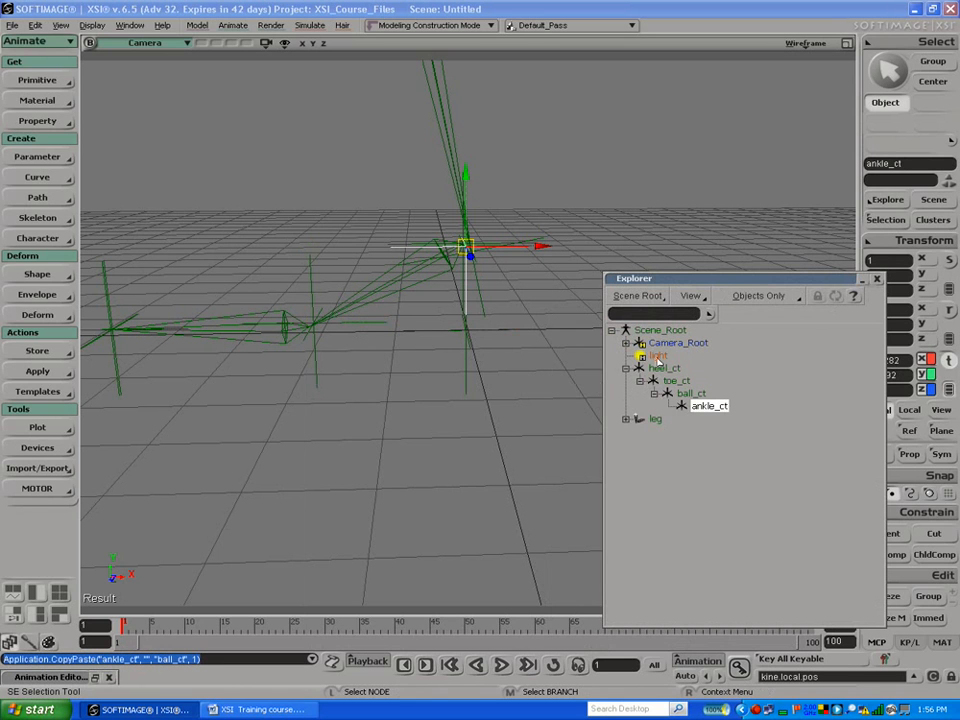
Step: Expand the leg hierarchy down to the foot's bones and effector, and turn on constraint compensation
click(626, 420)
click(640, 432)
click(640, 457)
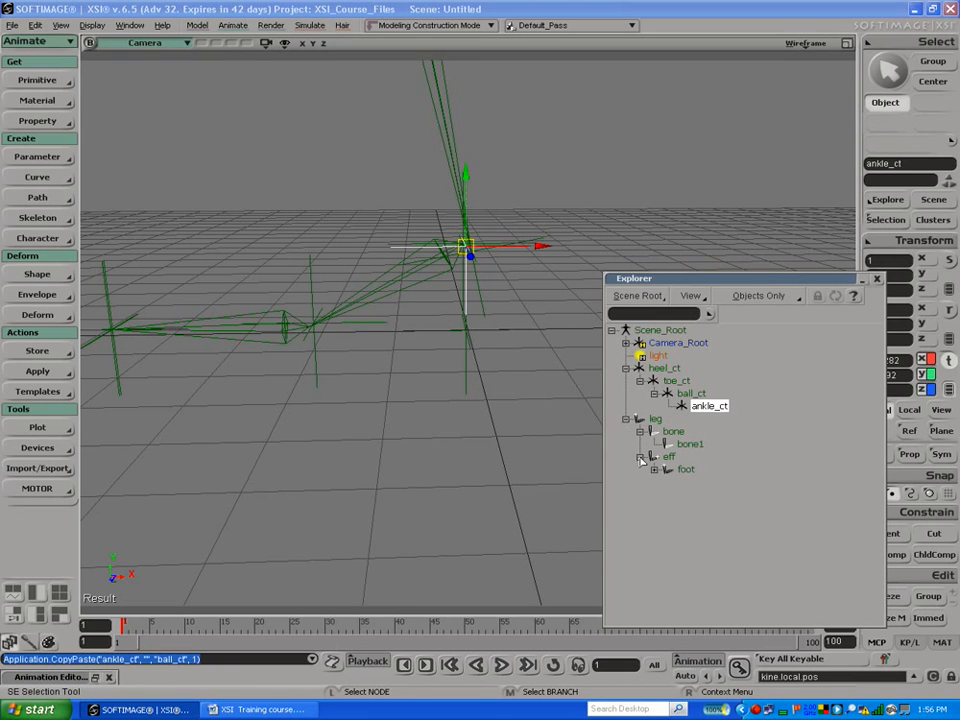
click(654, 469)
click(668, 482)
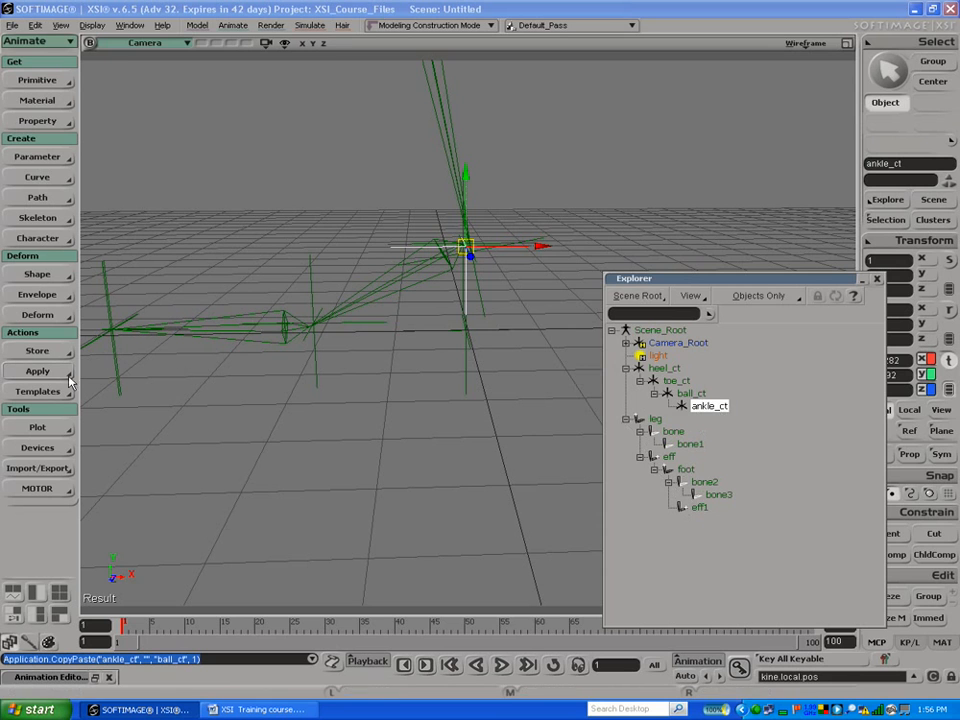
drag(690, 283, 627, 189)
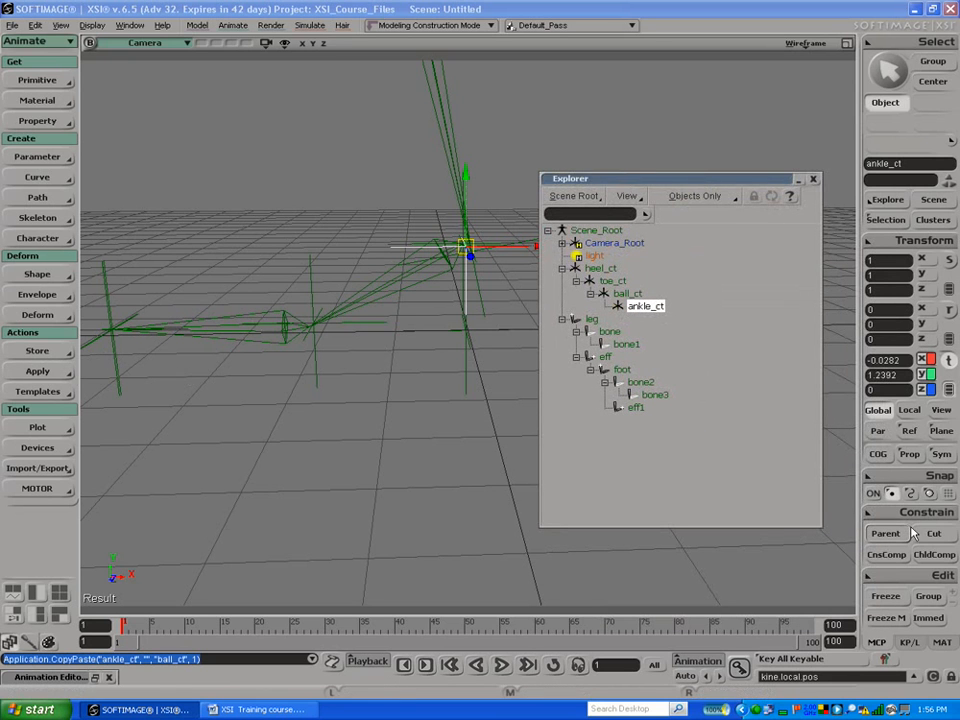
click(893, 558)
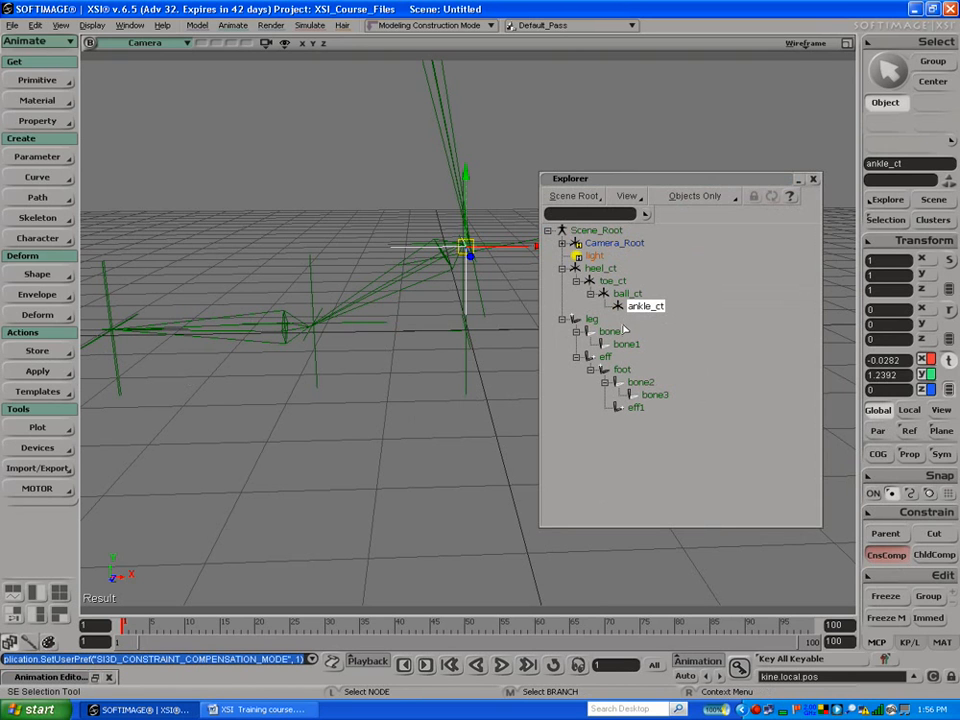
click(926, 512)
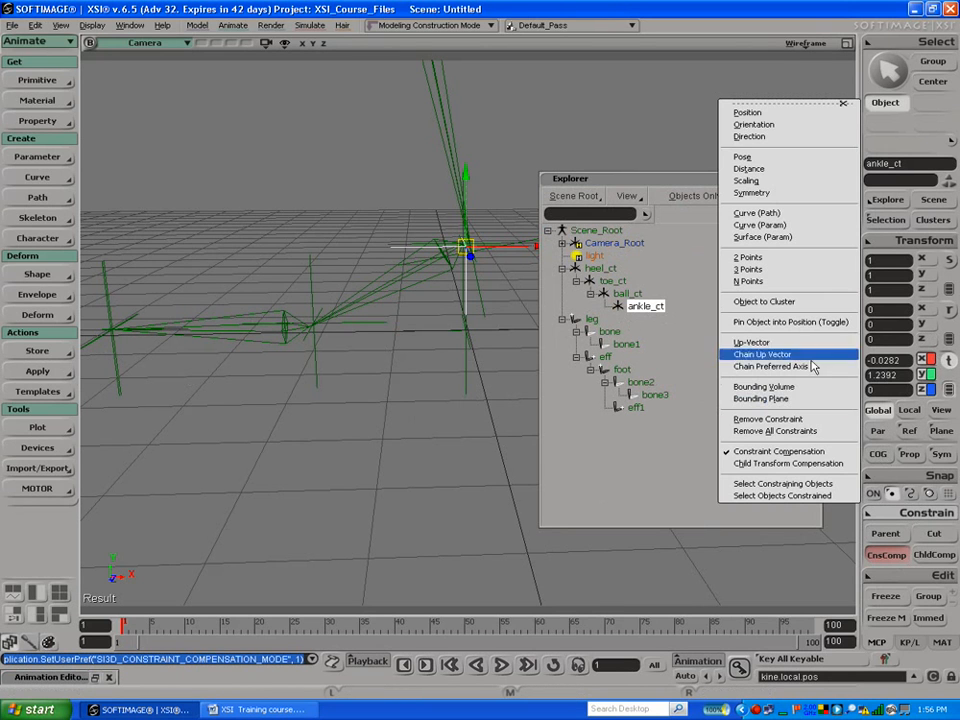
click(747, 112)
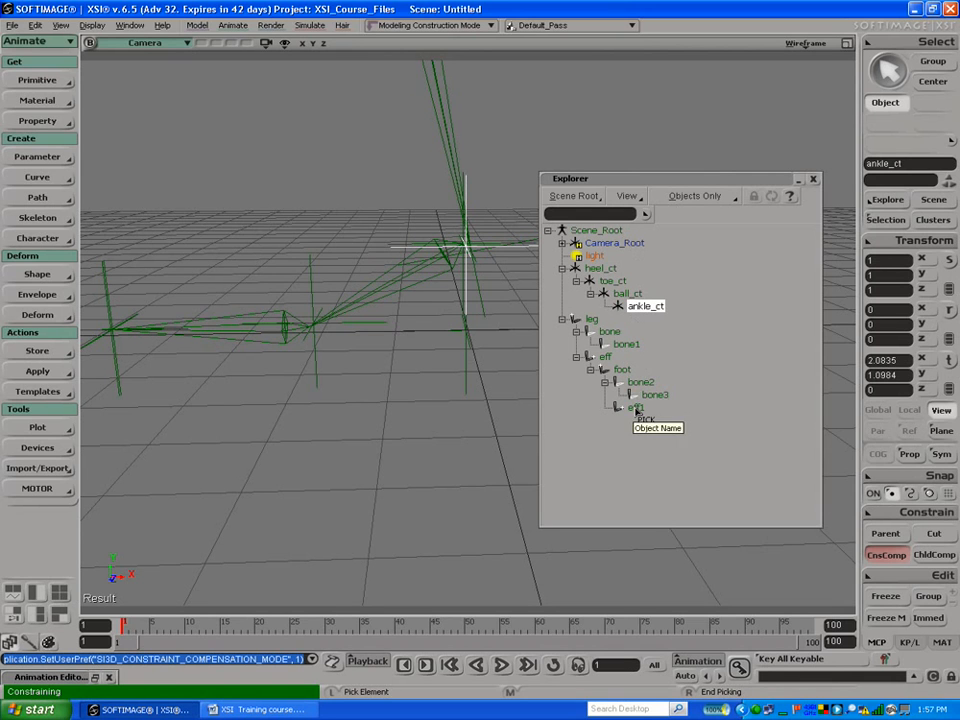
right_click(743, 294)
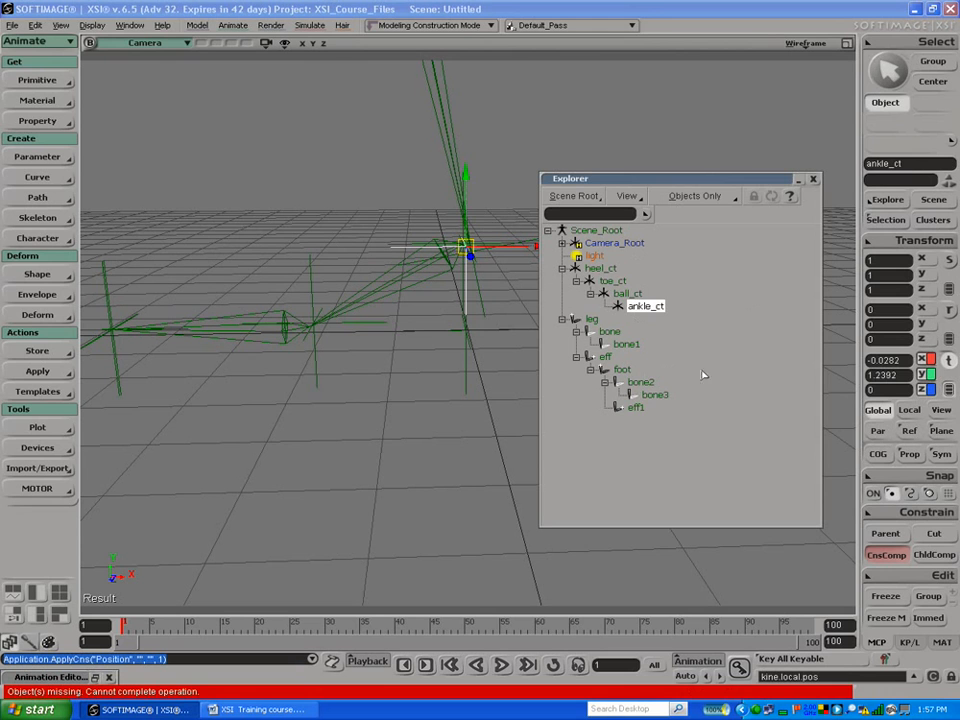
Step: Apply a Position constraint from the leg chain's effector, eff, to the ankle_ct null
click(636, 408)
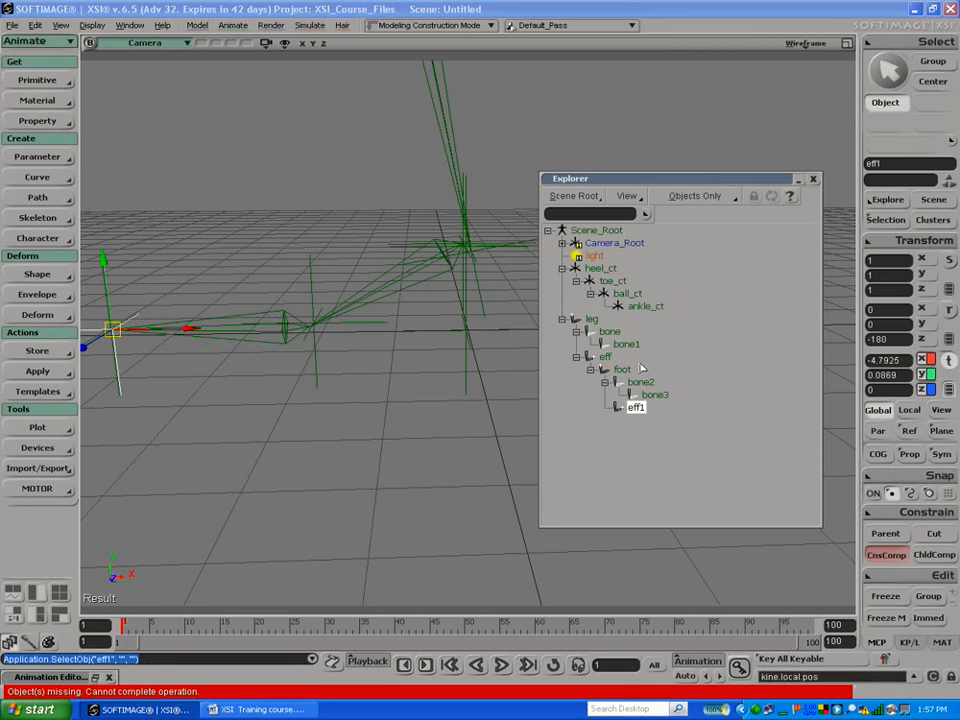
click(607, 357)
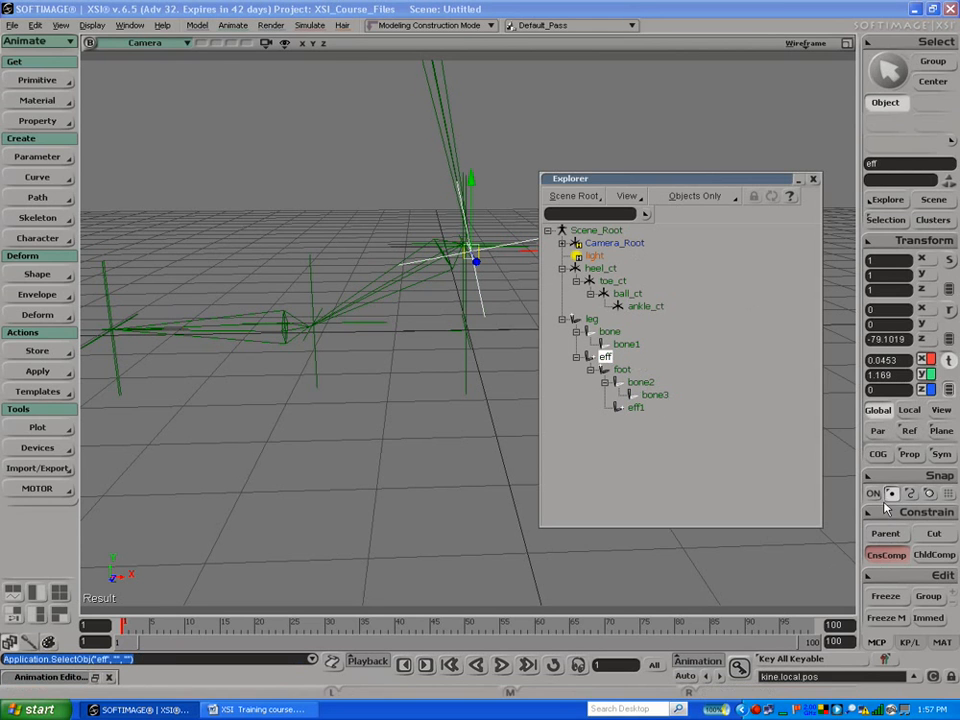
click(891, 514)
click(753, 124)
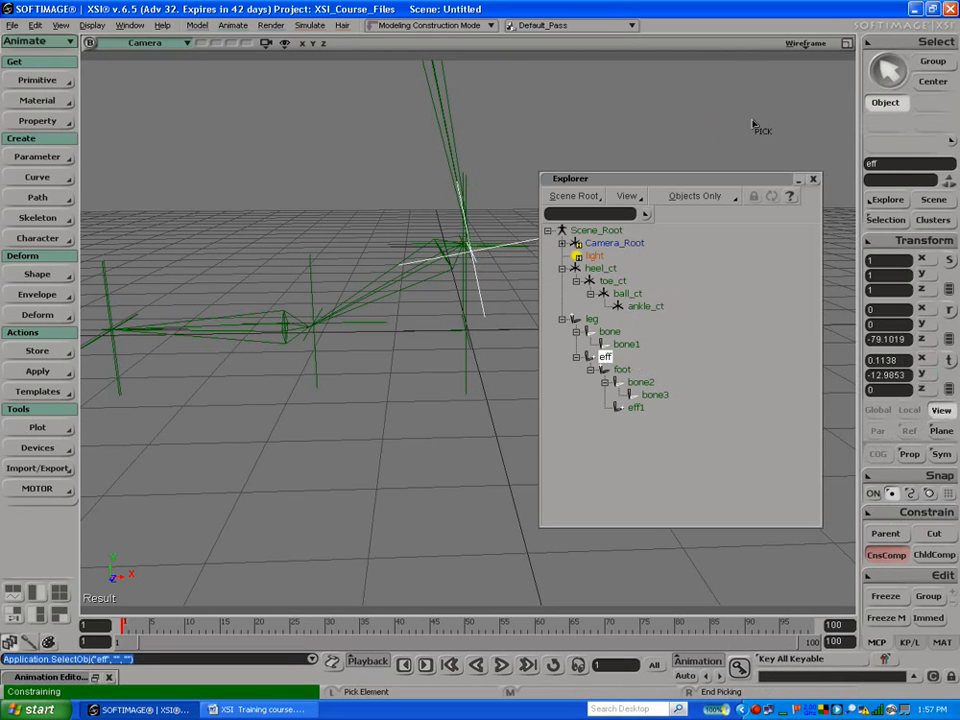
click(647, 309)
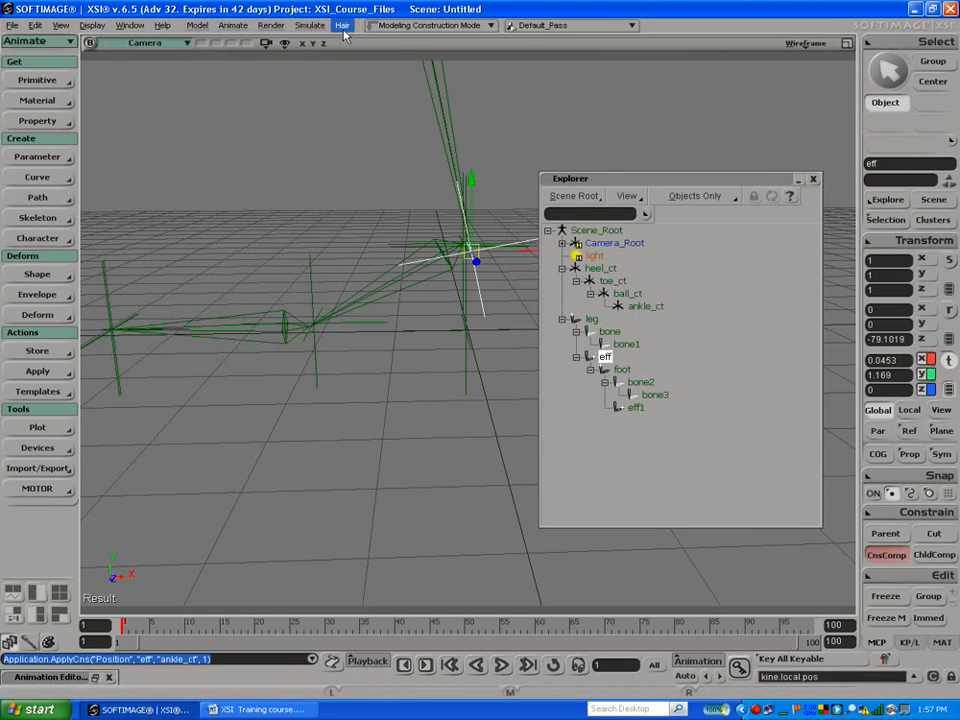
click(341, 26)
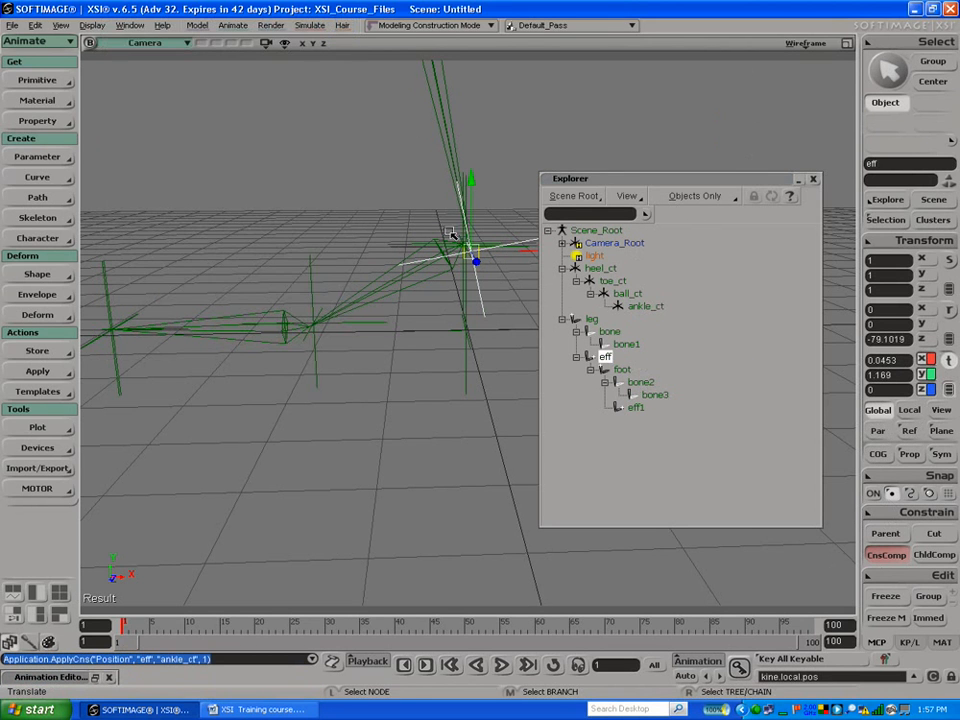
Step: Check which parts of the foot chain the foot root, bone2 and bone3 are, and open bone3's properties
click(627, 371)
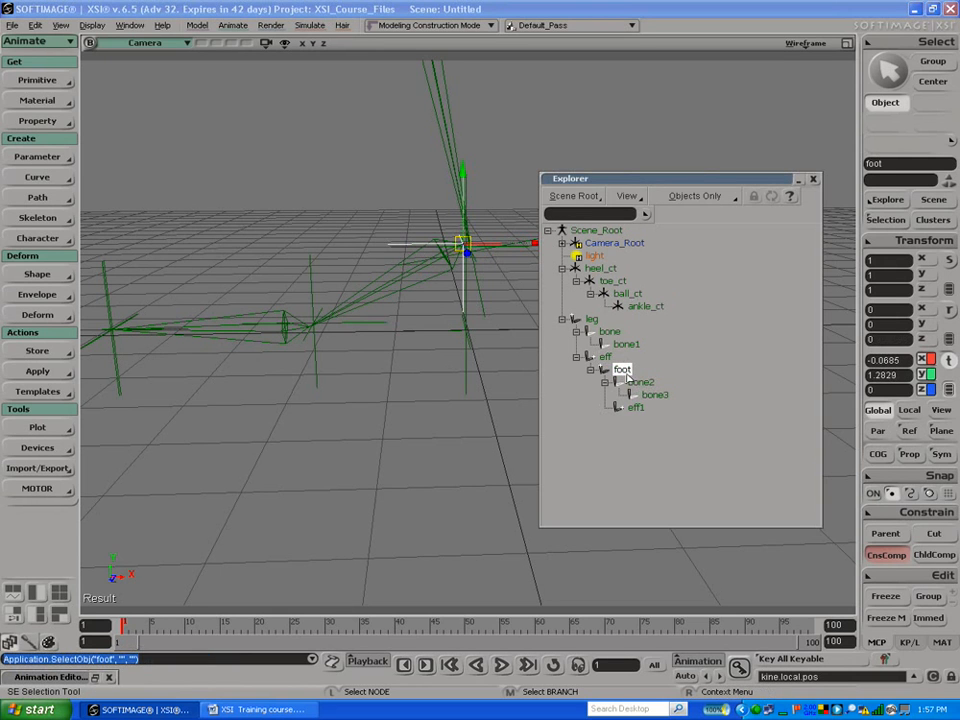
click(606, 358)
click(639, 383)
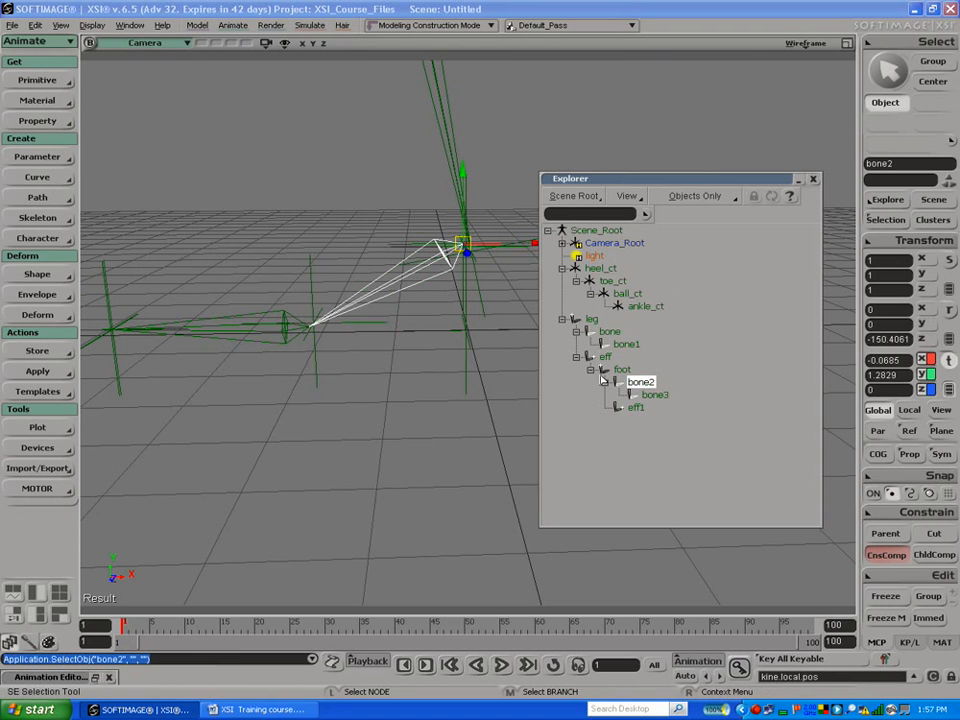
click(650, 398)
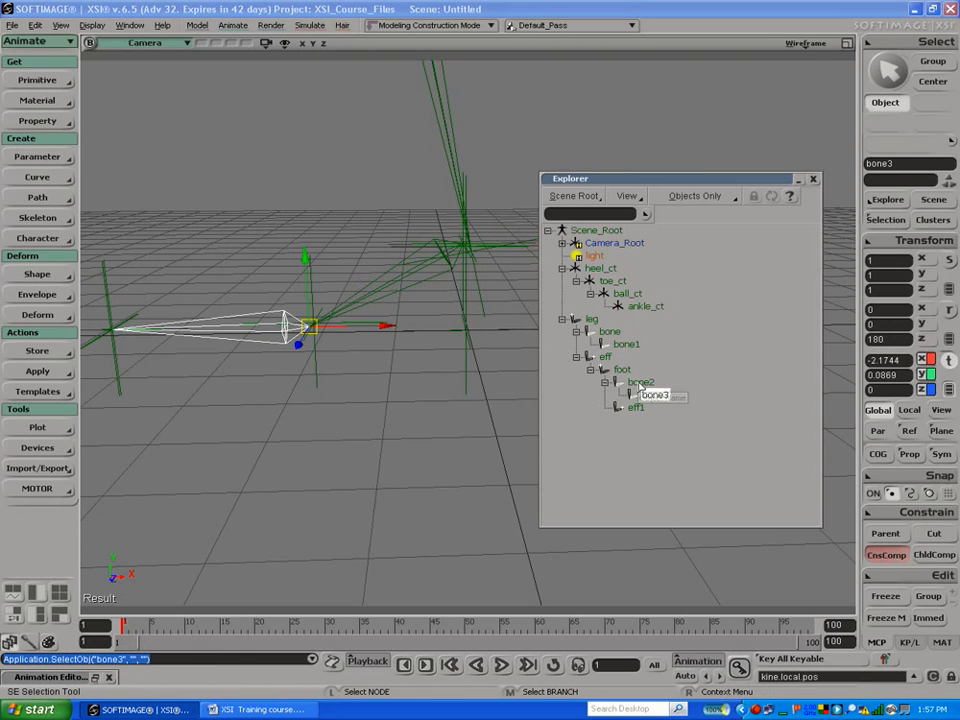
click(641, 384)
click(637, 394)
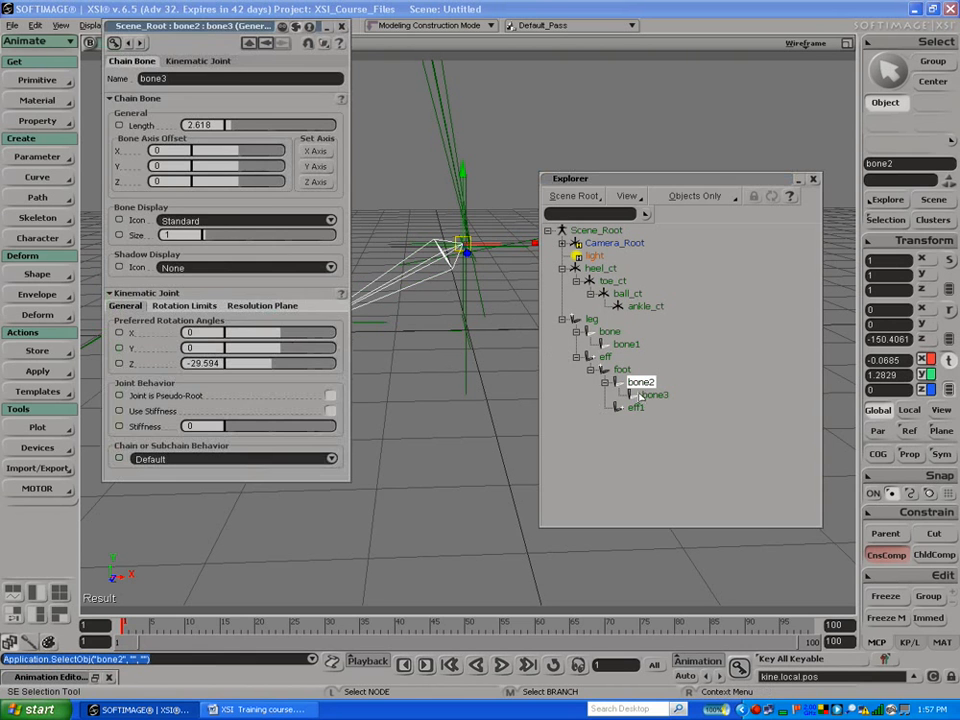
Step: Constrain bone3 to the ball_ct null with a Position constraint, keeping constraint compensation on
click(341, 31)
key(space)
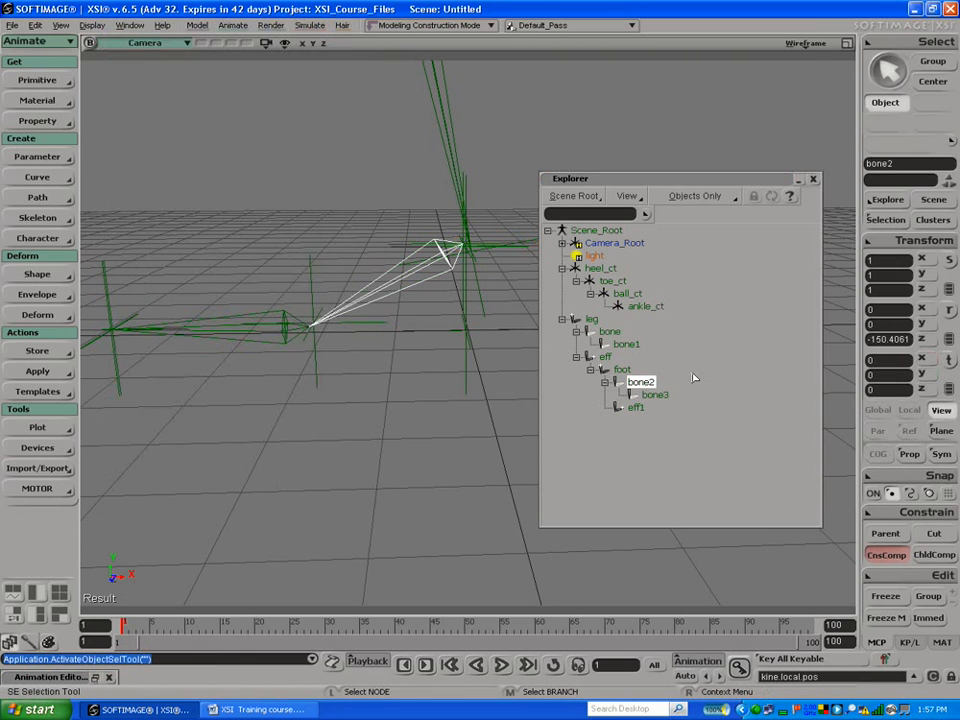
click(663, 398)
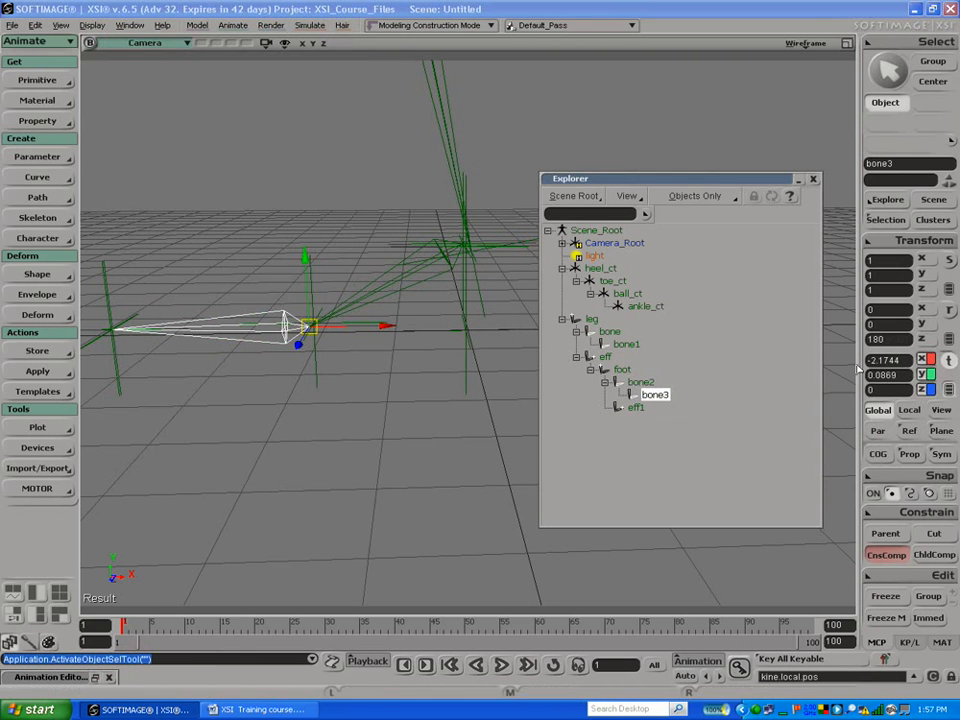
click(922, 512)
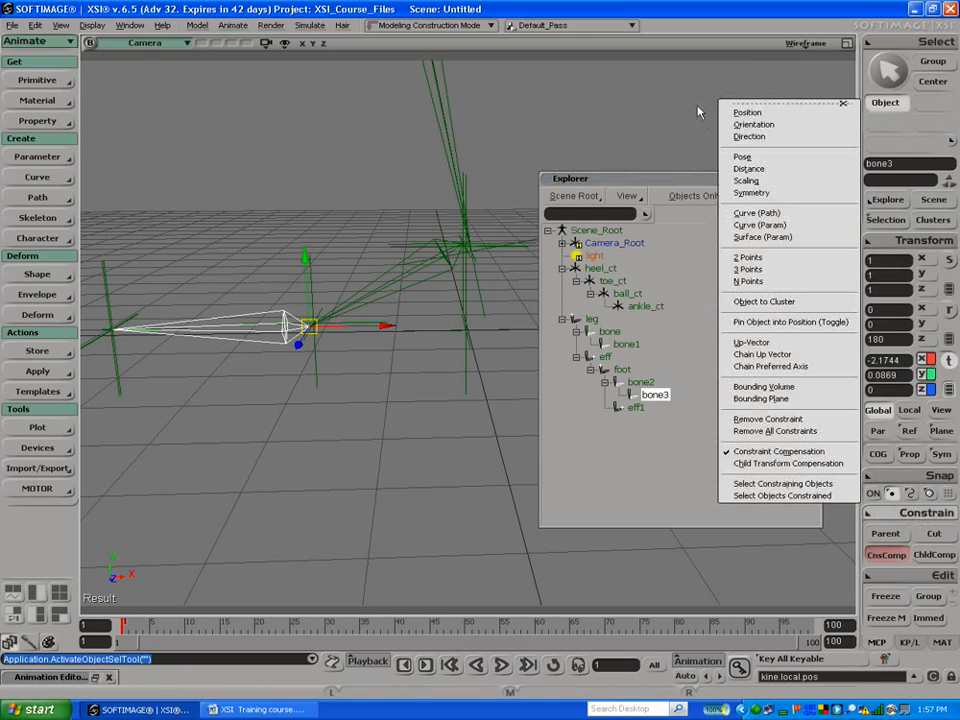
click(748, 113)
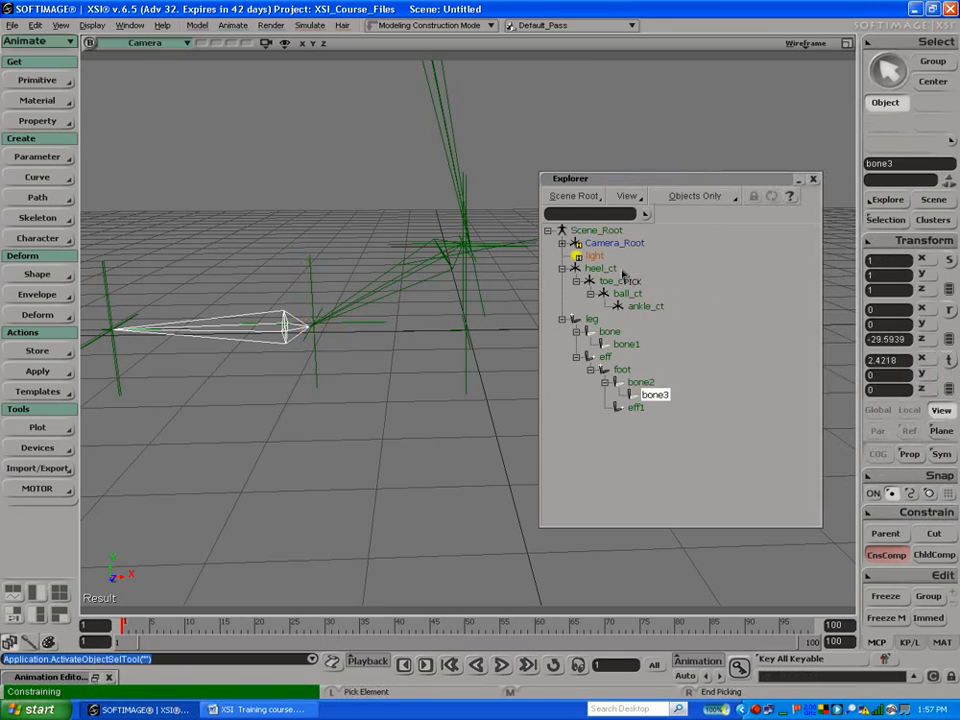
click(622, 297)
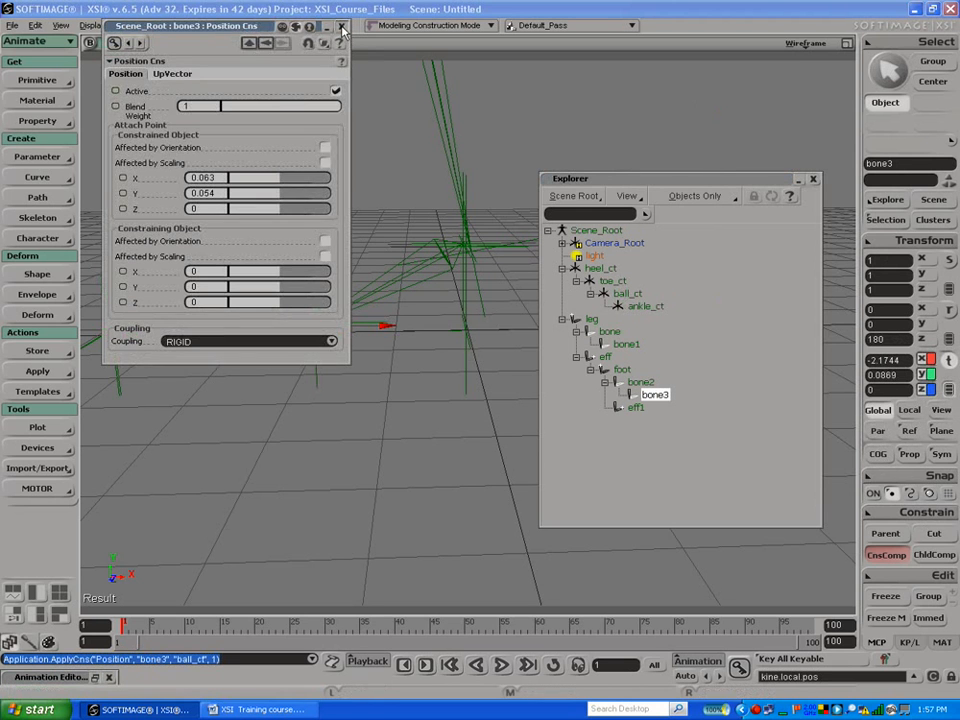
click(342, 28)
Step: Constrain the foot effector eff1 to the toe_ct null with a Position constraint
click(638, 409)
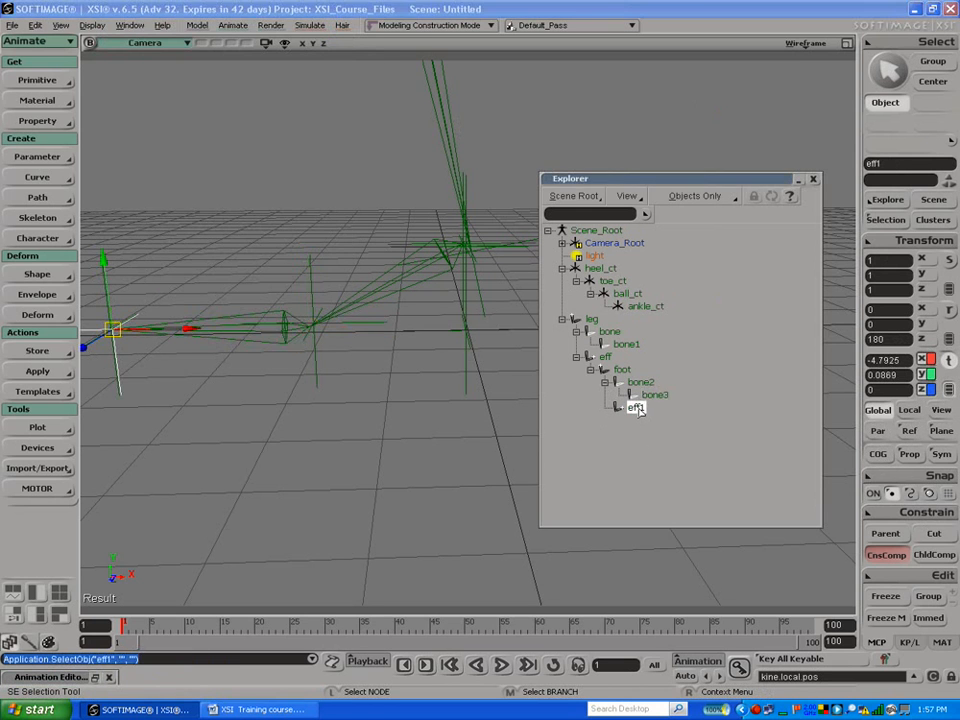
click(926, 512)
click(806, 126)
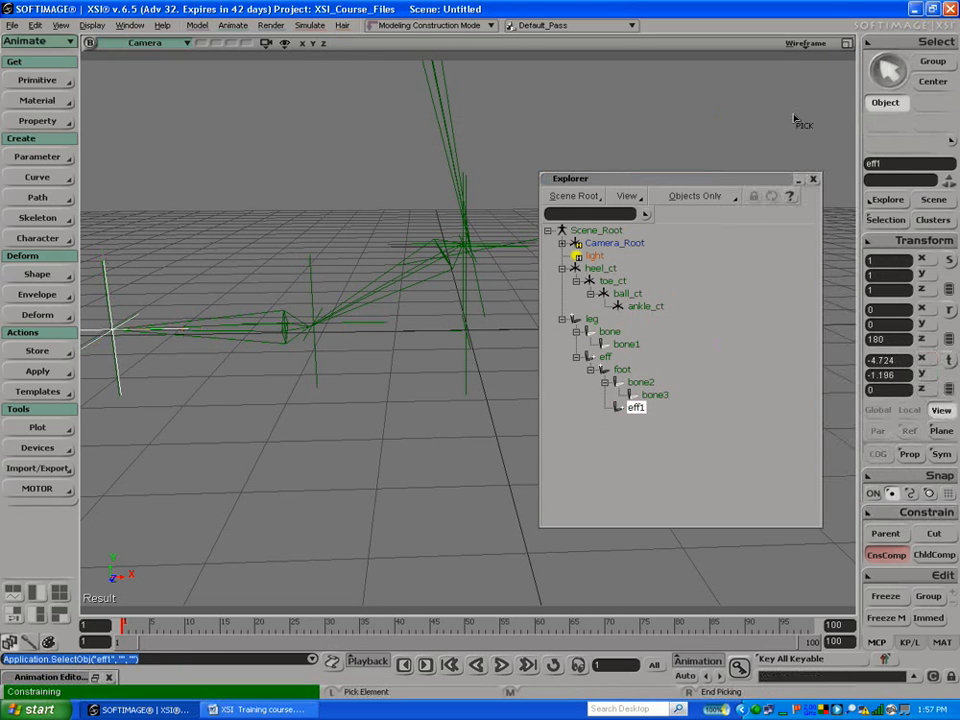
click(608, 285)
click(342, 27)
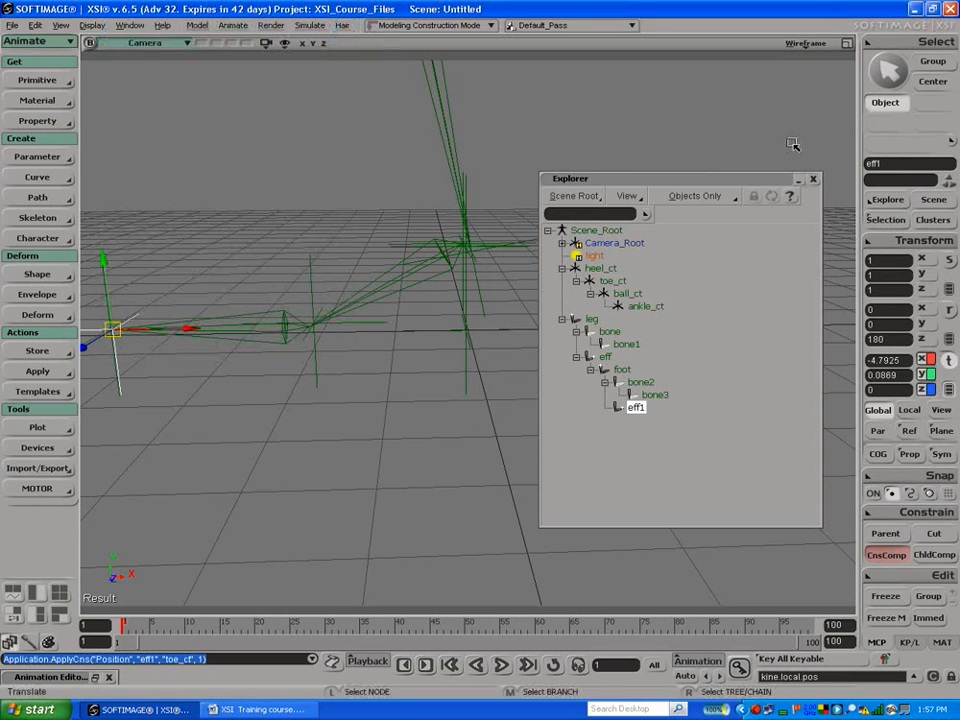
Step: Close the explorer and turn off constraint compensation
click(813, 179)
click(896, 554)
key(space)
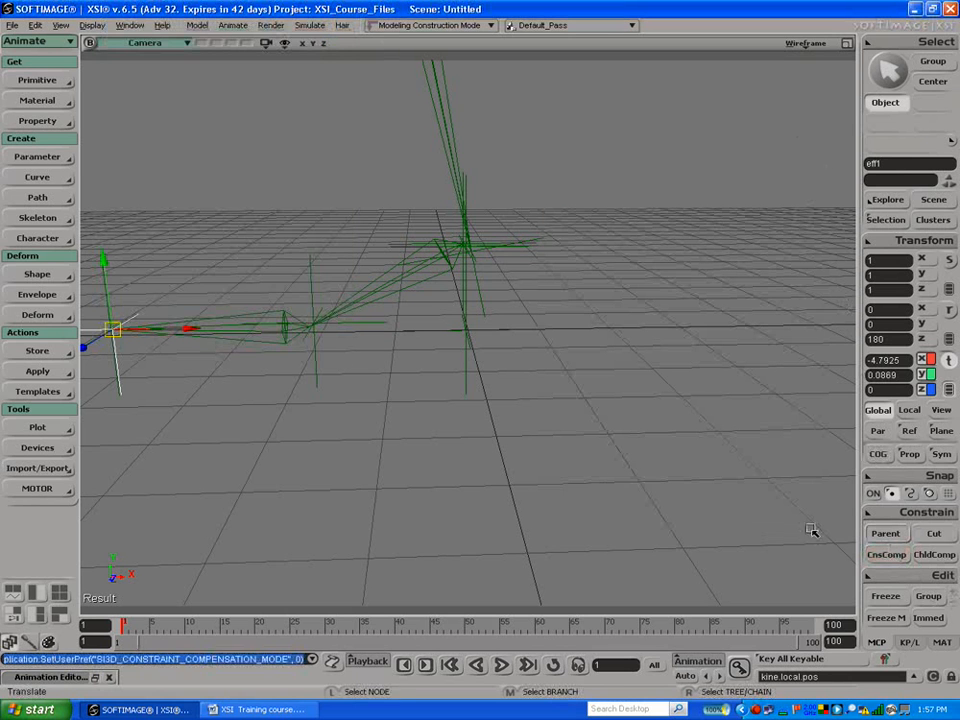
Step: Select heel_ct as a branch, test the rig by moving it in the viewport, and undo the move
click(465, 362)
key(space)
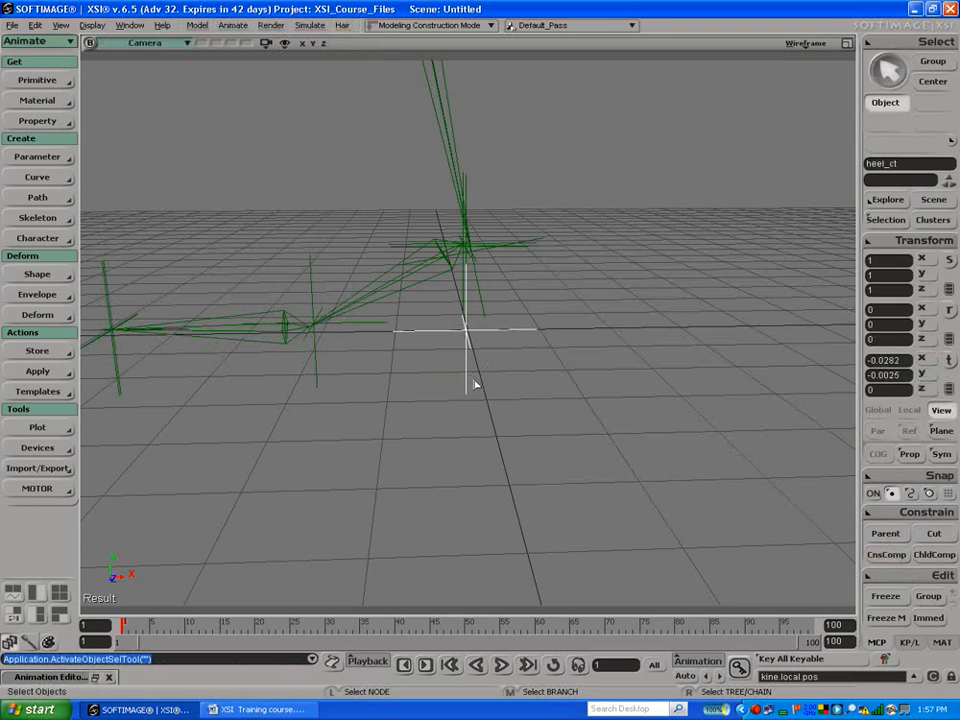
click(458, 376)
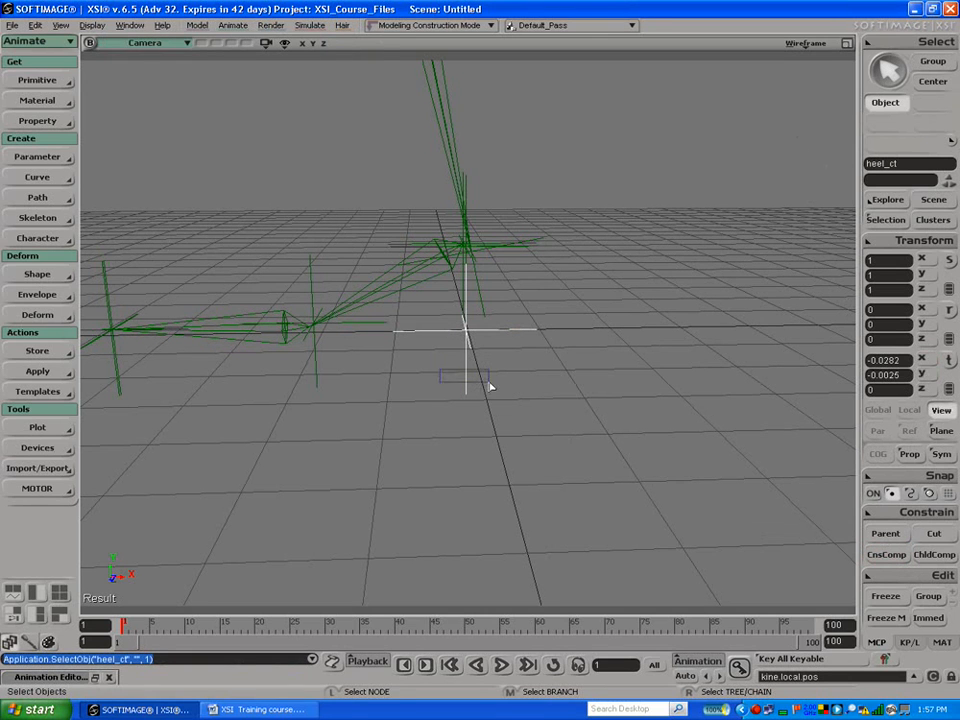
key(space)
key(8)
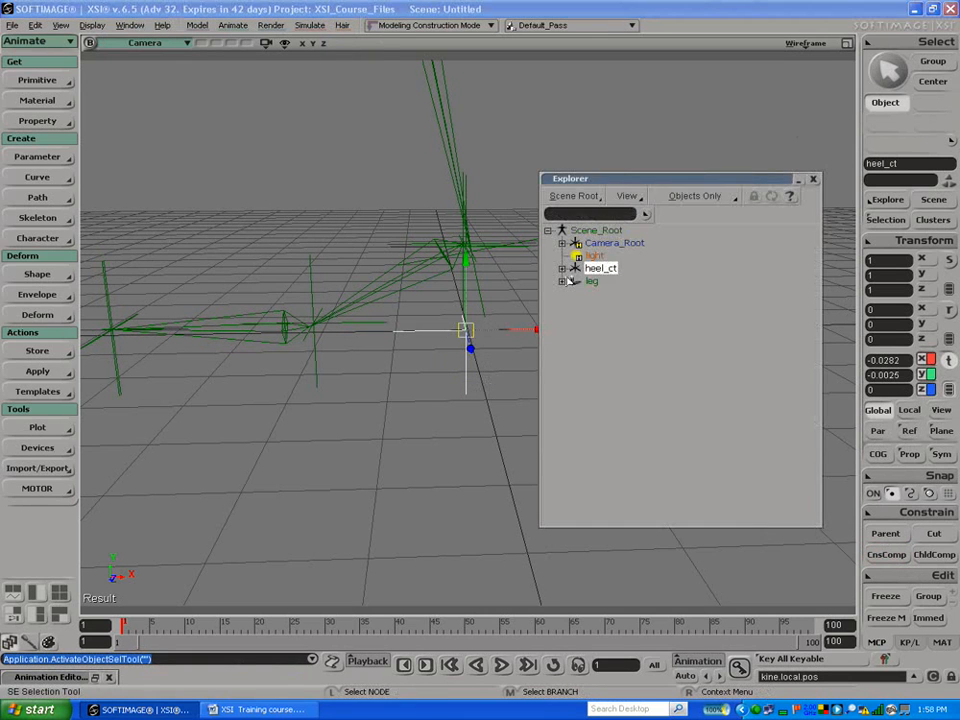
middle_click(593, 273)
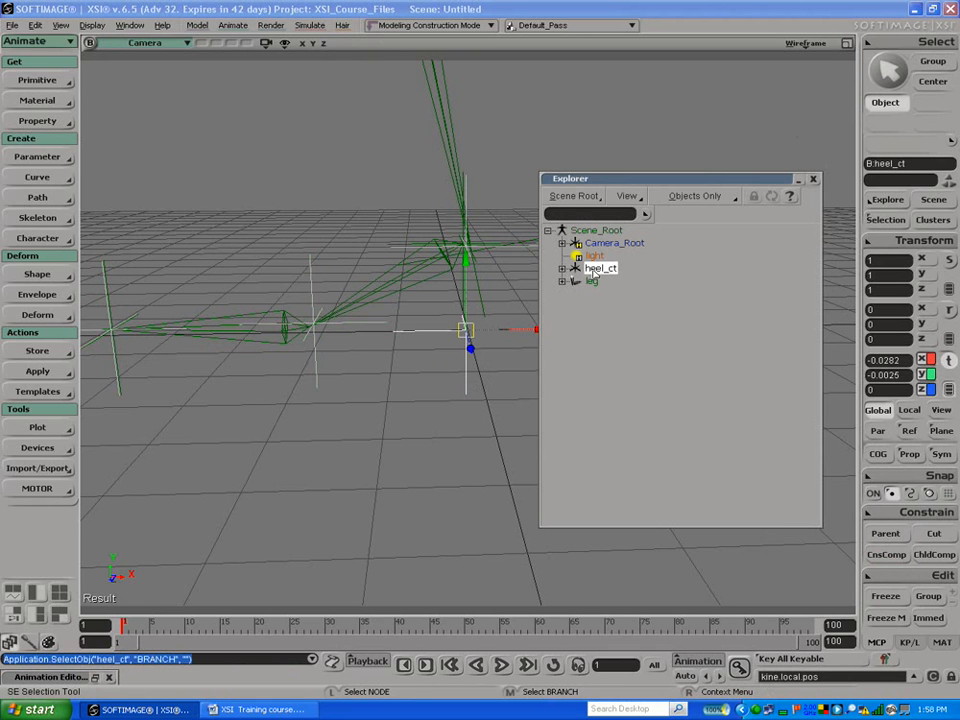
drag(466, 259, 540, 180)
key(ctrl+z)
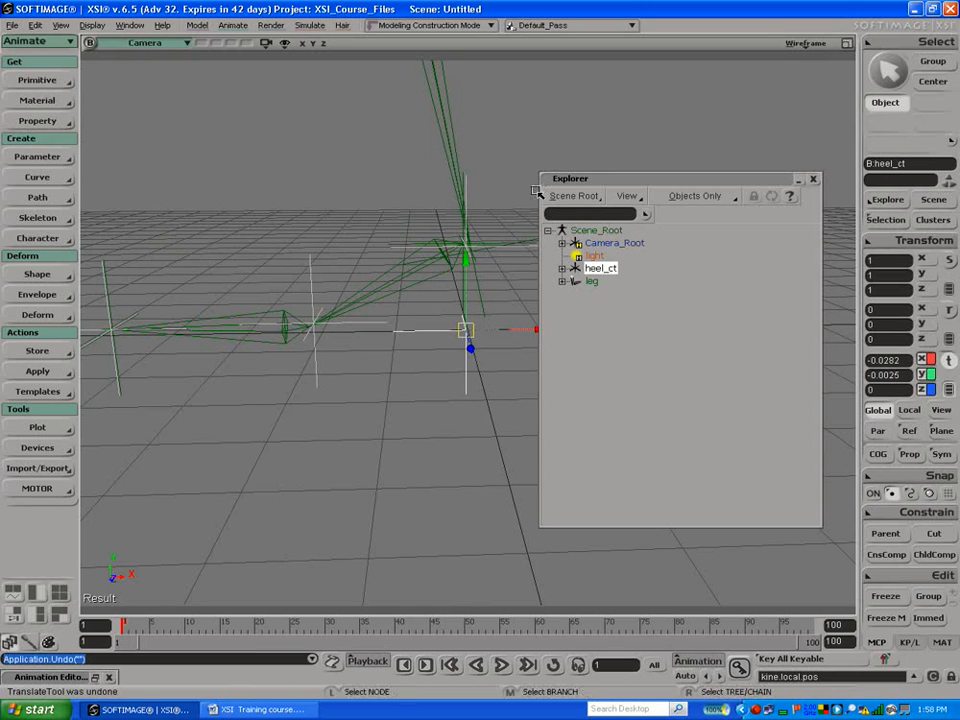
Step: Test-rotate the heel_ct branch to check how the foot follows, and undo the rotation
key(c)
drag(508, 270, 564, 296)
key(ctrl+z)
key(space)
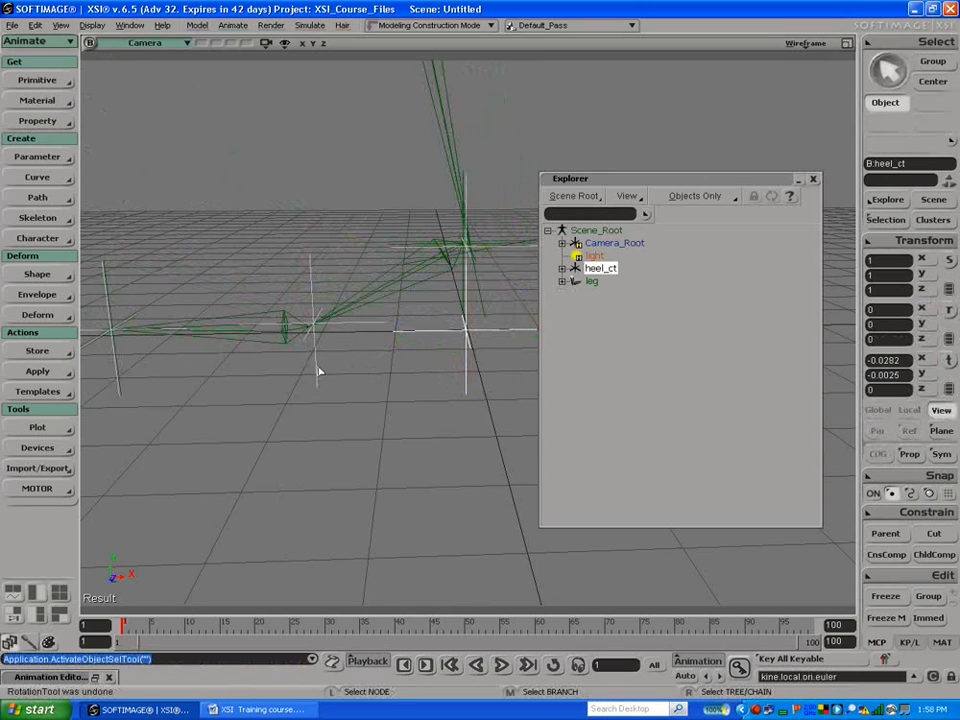
Step: Test-rotate the ball_ct null to check the heel lift around the ball of the foot, undoing each rotation
click(319, 370)
key(c)
key(space)
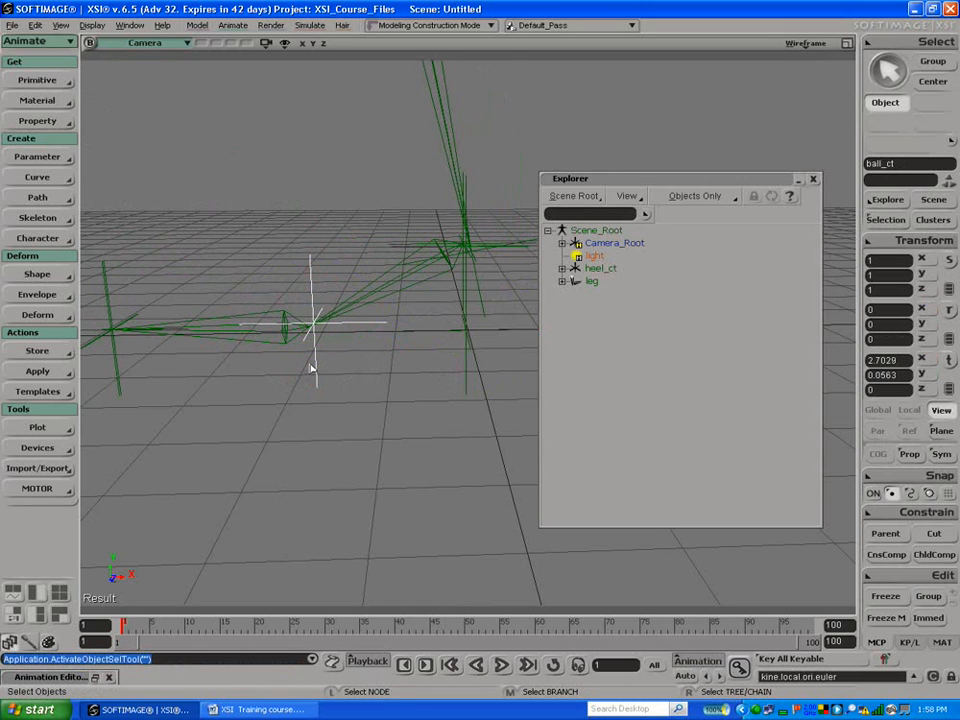
key(c)
drag(354, 381, 390, 358)
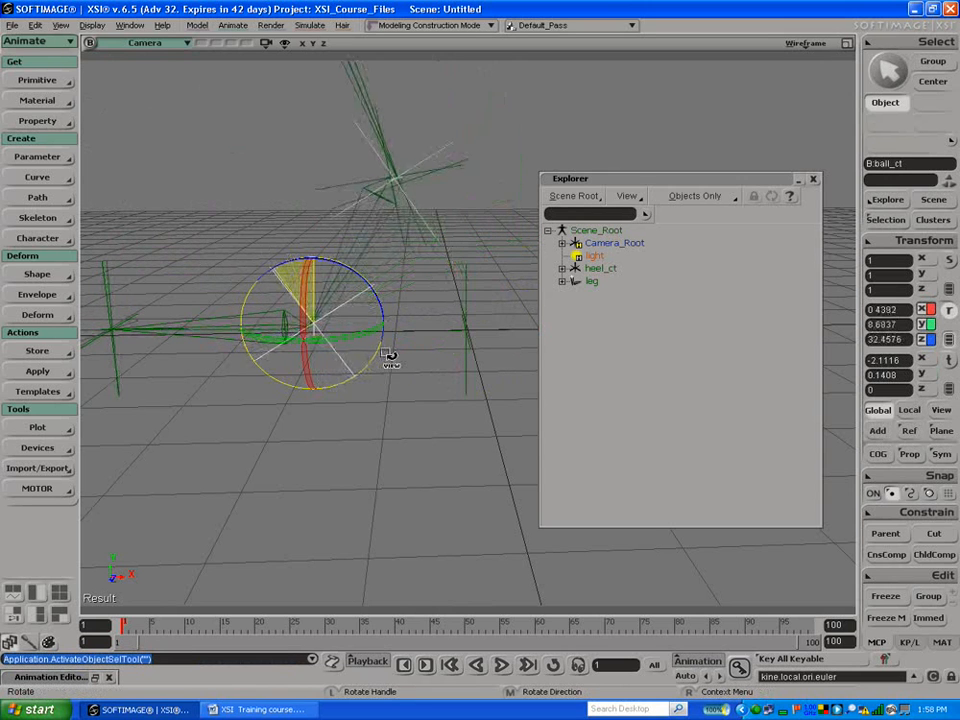
key(ctrl+z)
key(space)
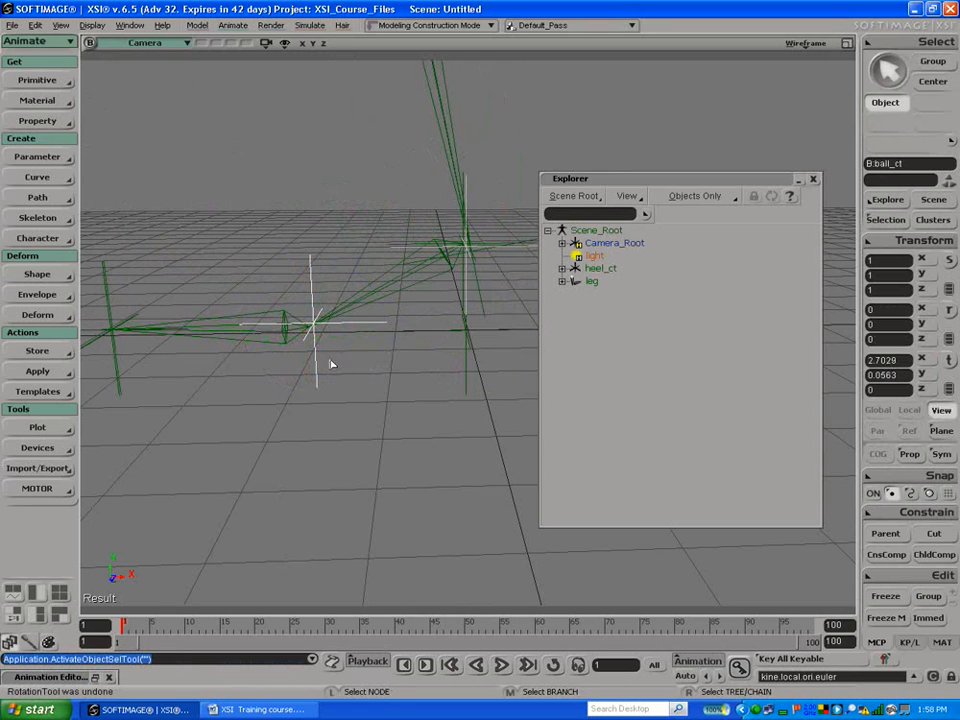
key(c)
drag(339, 386, 377, 371)
key(ctrl+z)
key(space)
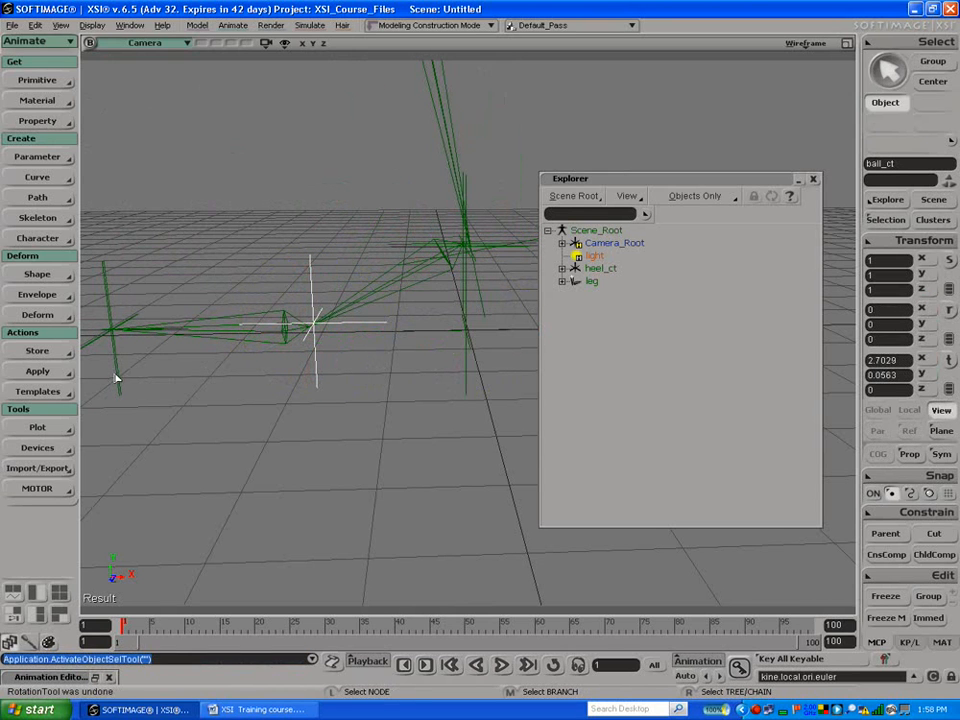
Step: Select toe_ct in the expanded hierarchy, test-rotate it about the toe, and undo the rotation
key(c)
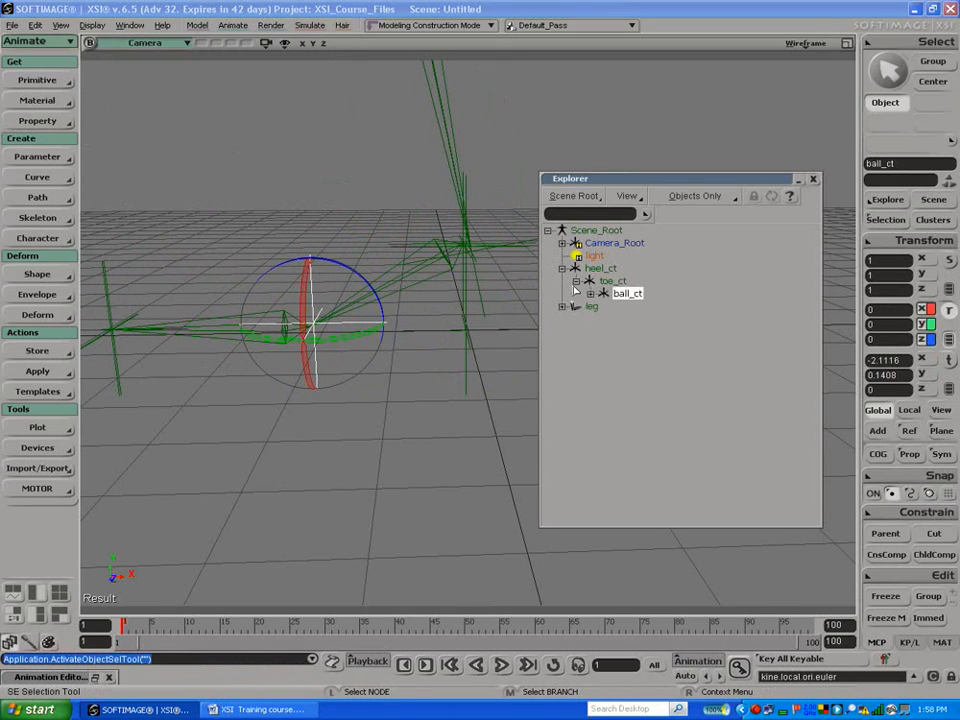
click(590, 293)
click(612, 281)
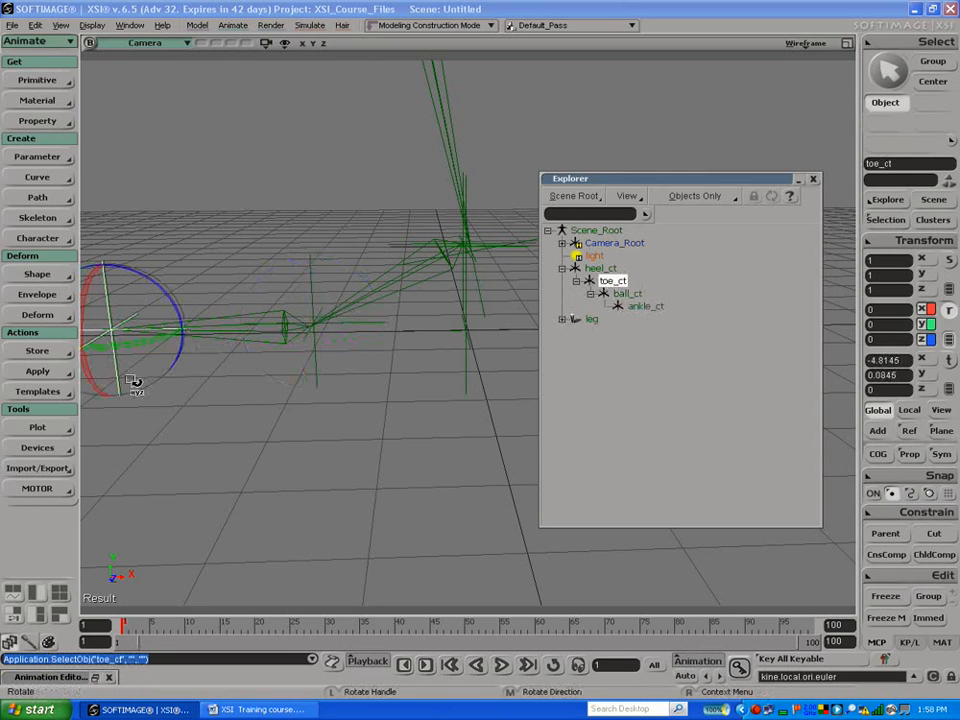
drag(145, 388, 184, 377)
key(ctrl+z)
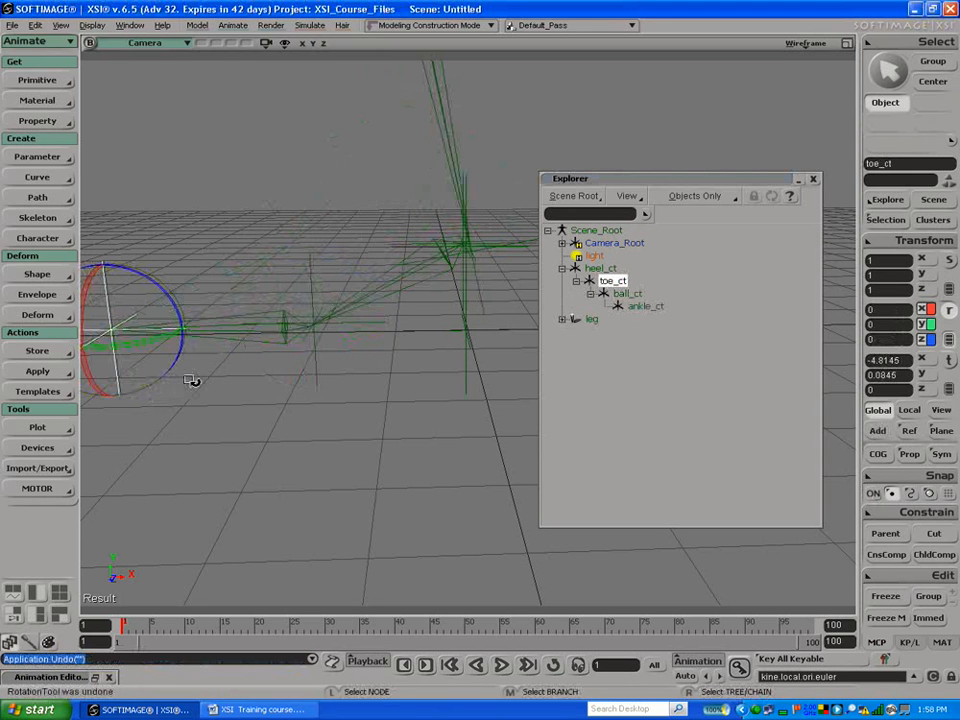
Step: Set the primary display icon of heel_ct, toe_ct, ball_ct and ankle_ct to Box
click(580, 255)
click(600, 269)
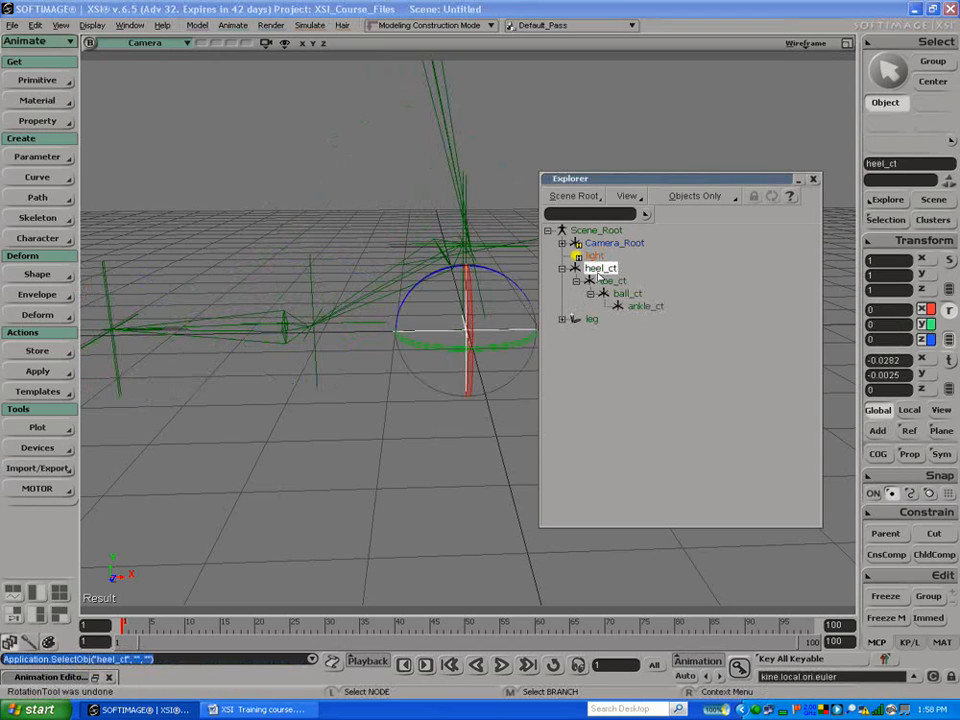
shift+click(637, 308)
key(Return)
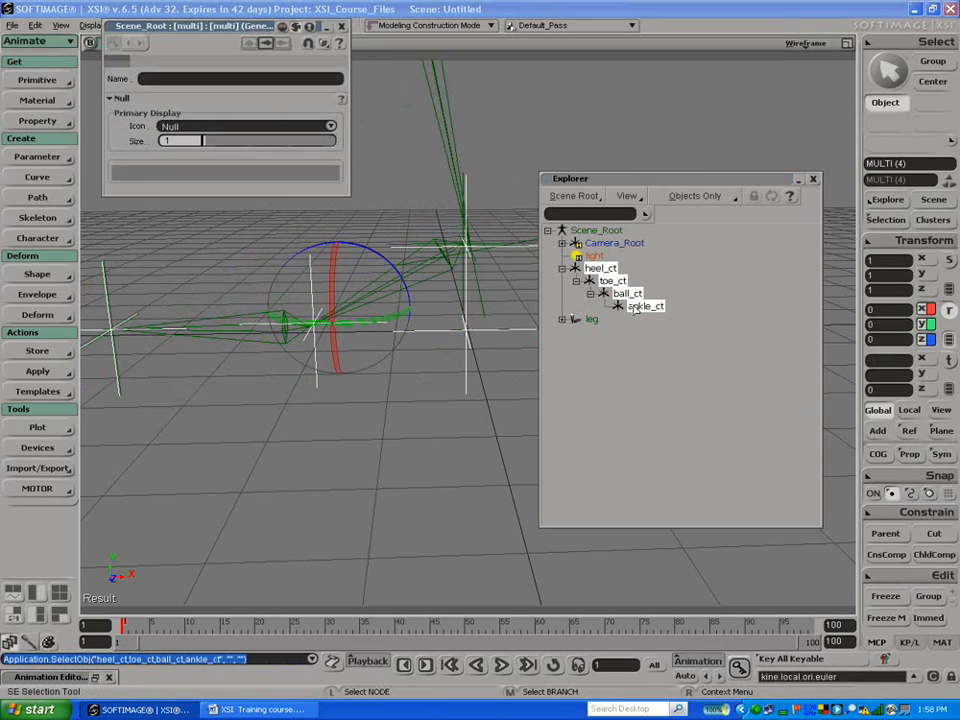
click(226, 128)
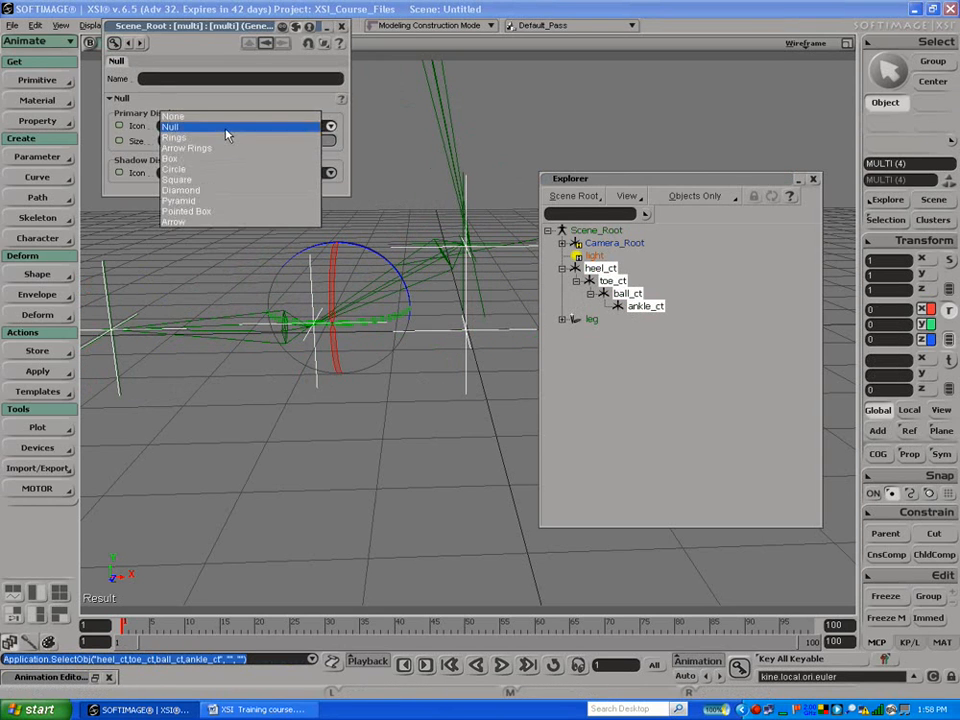
click(215, 160)
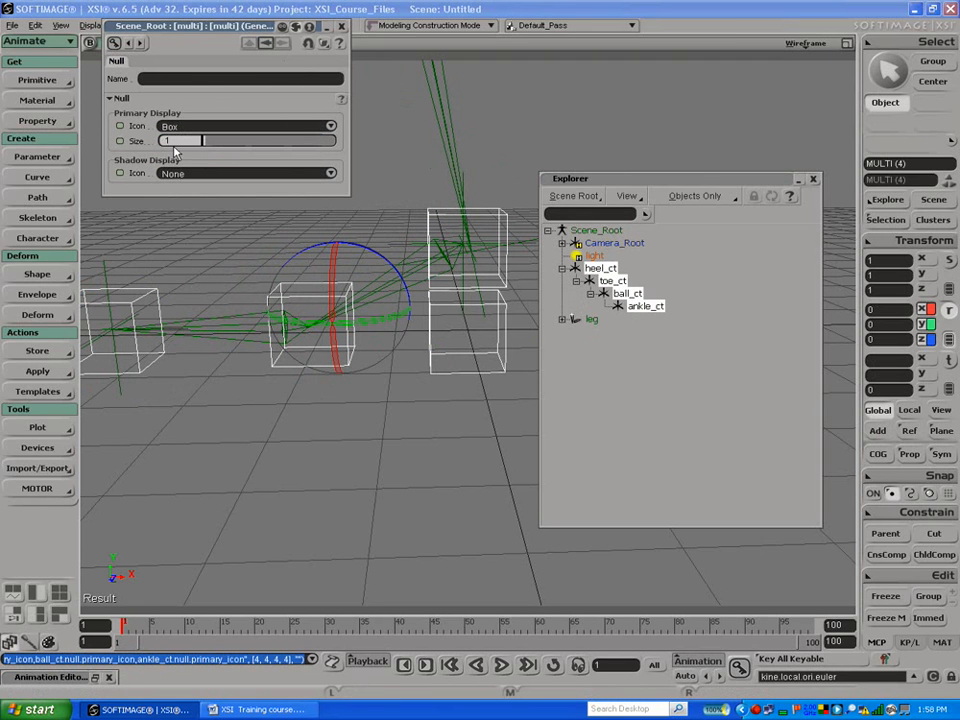
click(195, 131)
click(196, 131)
Step: Give only heel_ct the Rings display icon and set its size to about 0.857
key(space)
drag(413, 355, 437, 370)
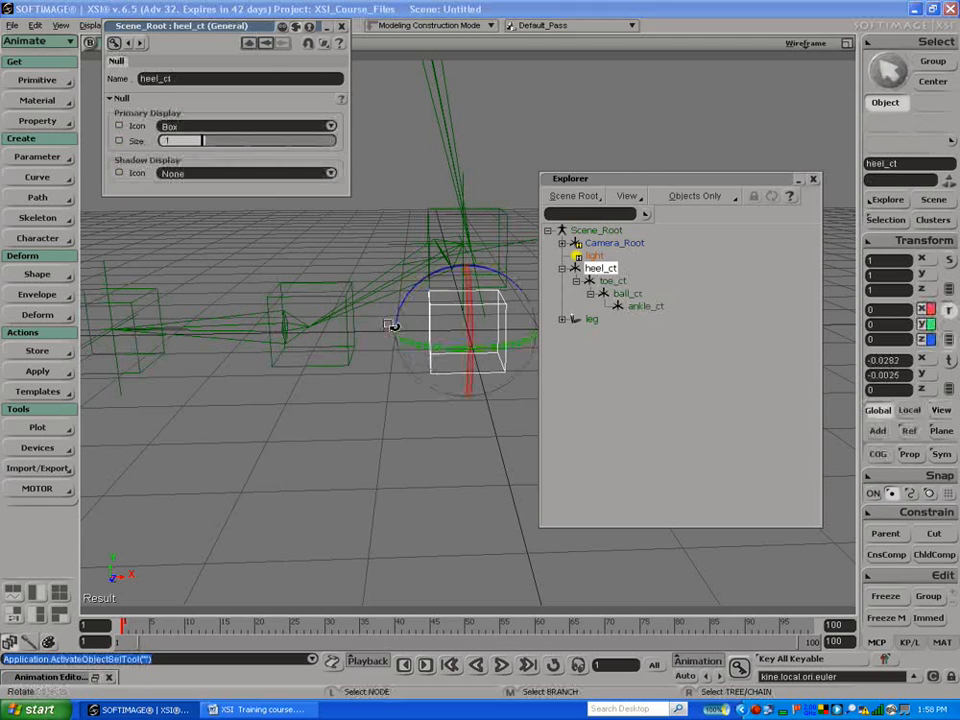
click(199, 126)
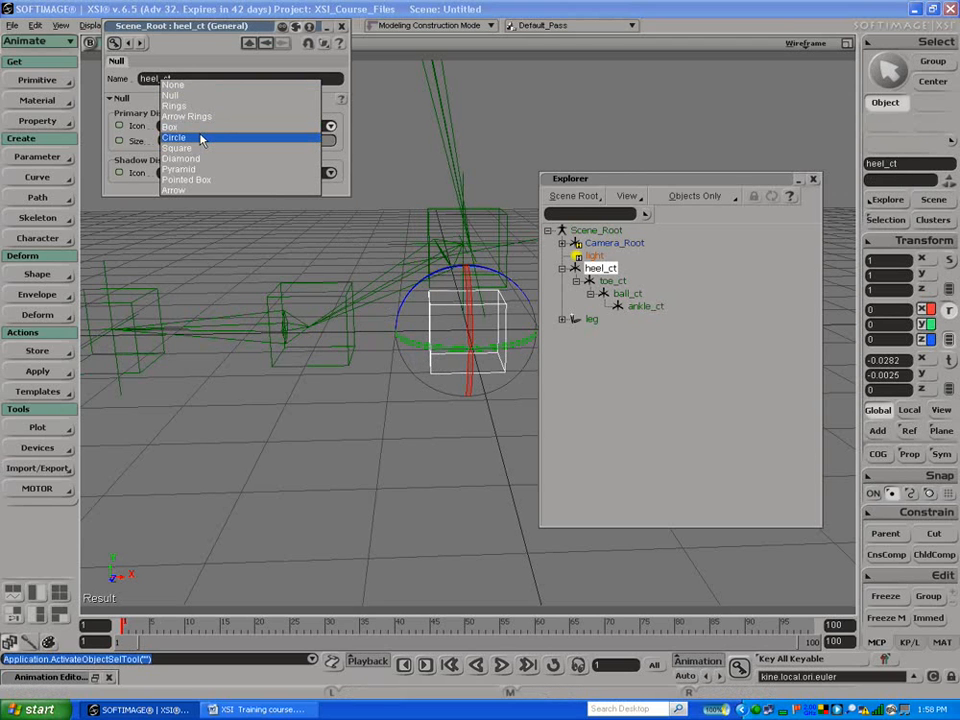
click(200, 138)
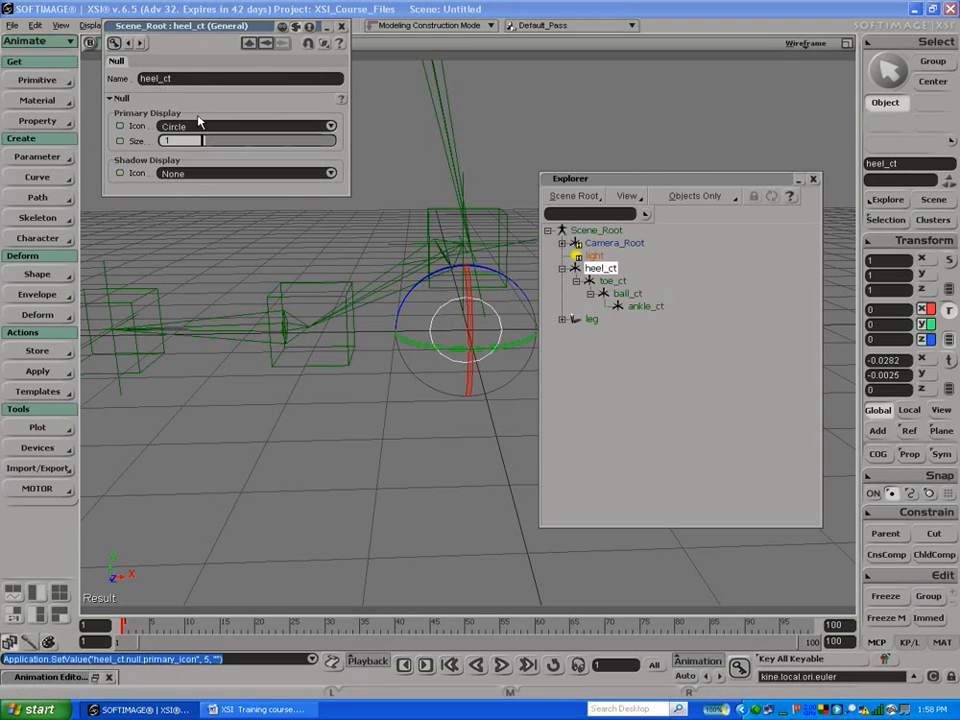
click(199, 126)
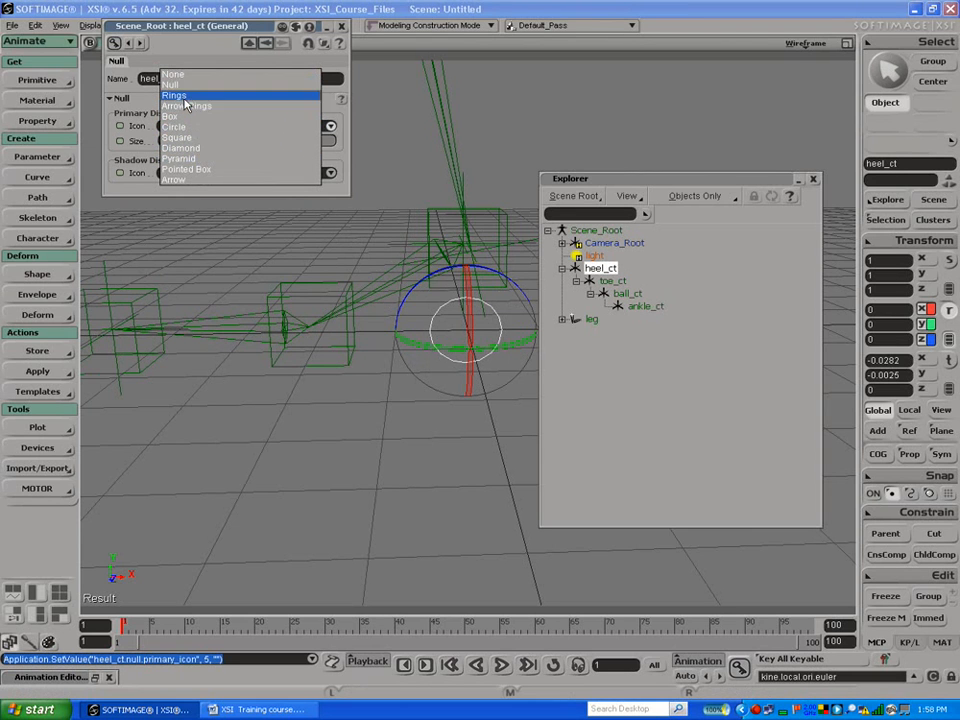
click(185, 95)
drag(214, 144, 208, 141)
click(341, 27)
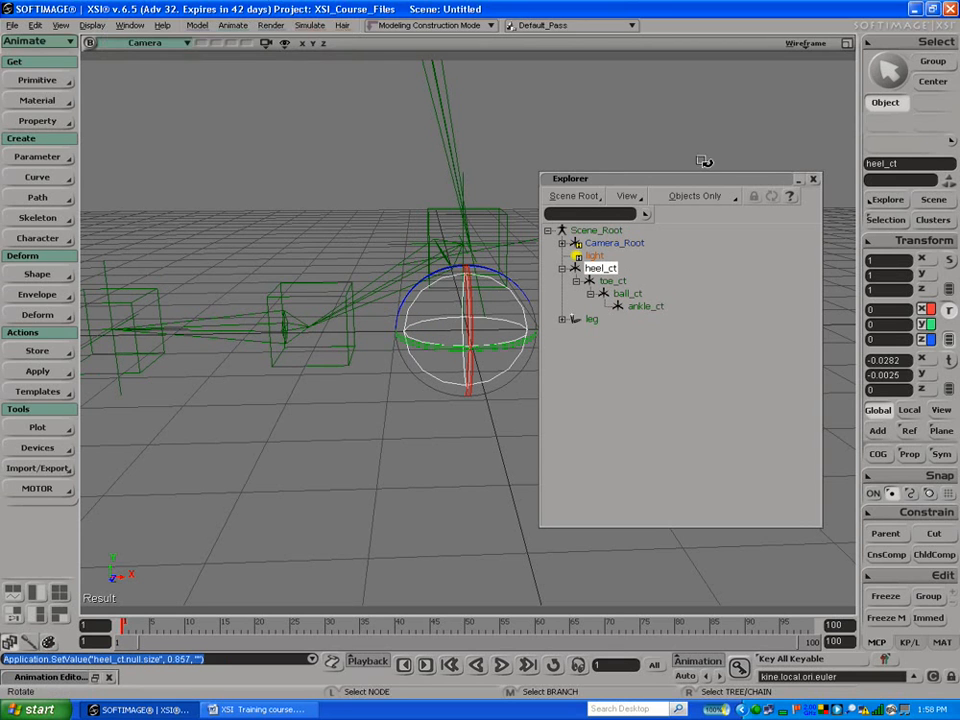
click(813, 180)
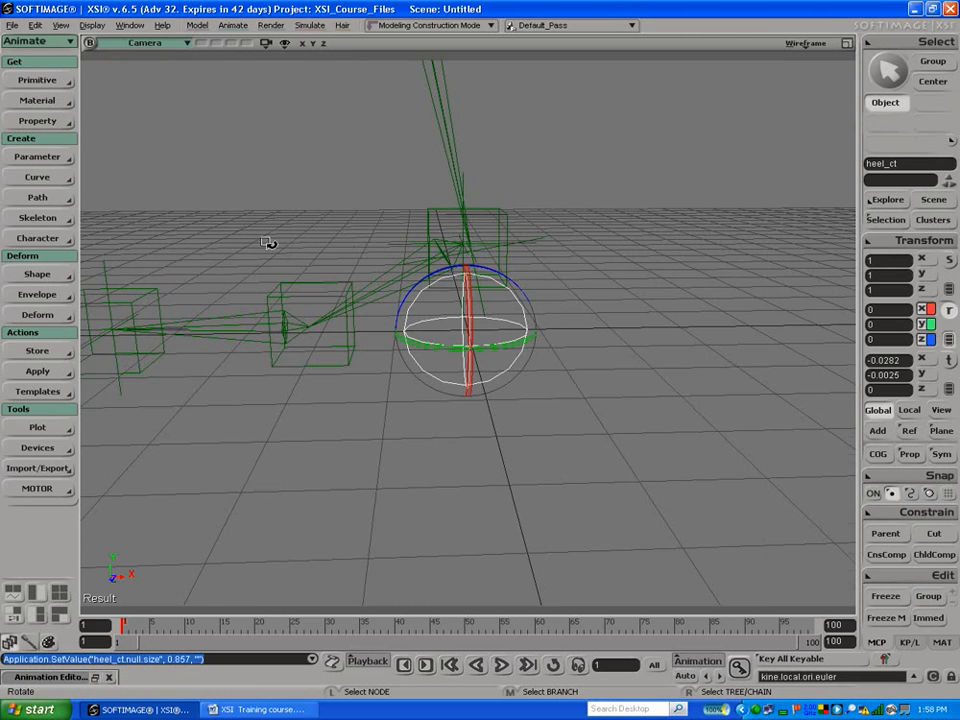
Step: Deselect heel_ct and examine the whole leg rig with its box and ring control icons
key(a)
key(space)
click(358, 408)
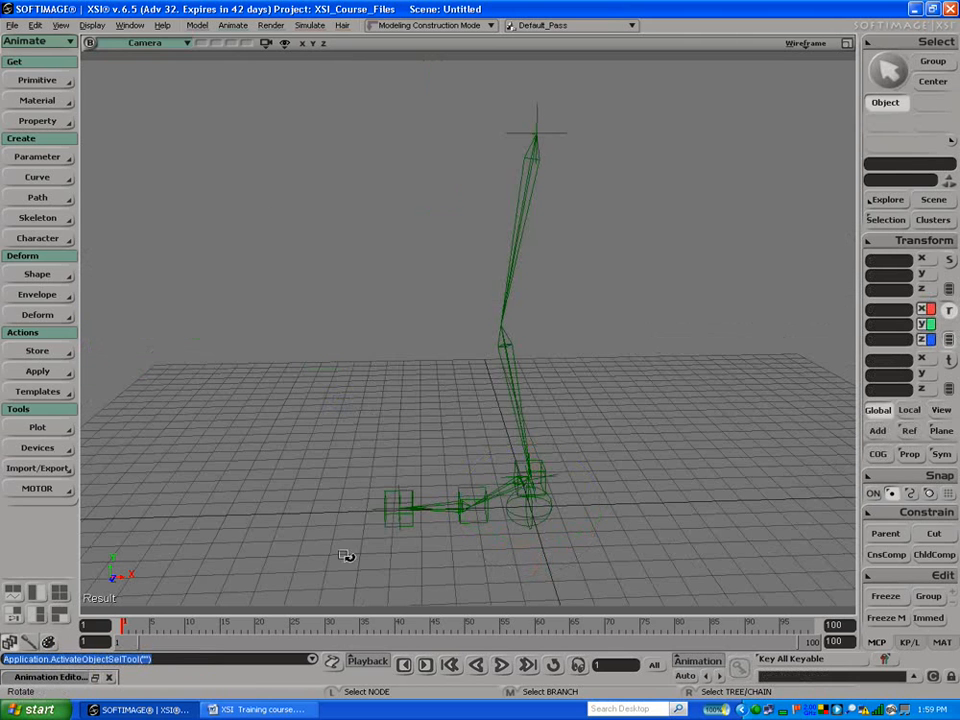
key(s)
drag(411, 450, 437, 412)
key(r)
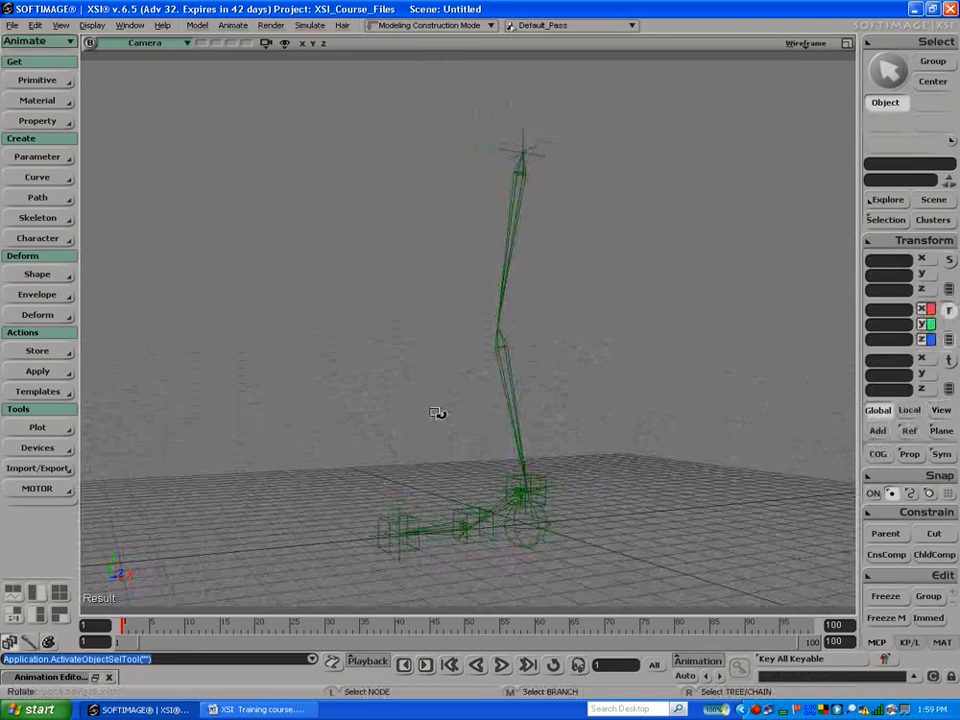
Step: Start a new scene without saving the current one and load the Biped - Rig preset model
click(11, 24)
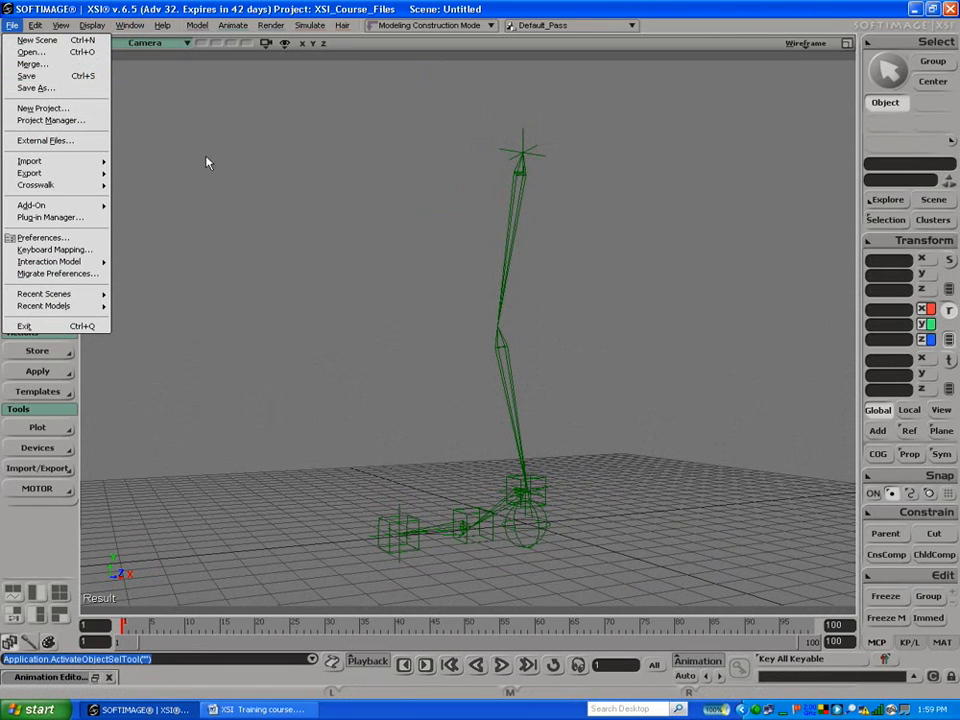
click(30, 40)
click(479, 378)
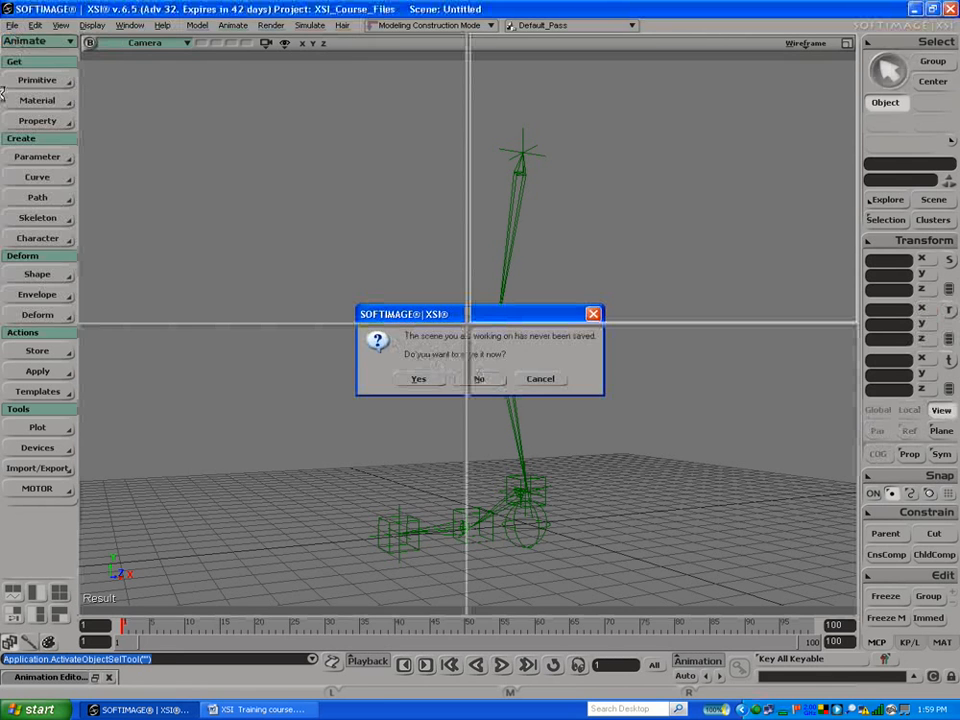
click(30, 85)
mouse_move(160, 218)
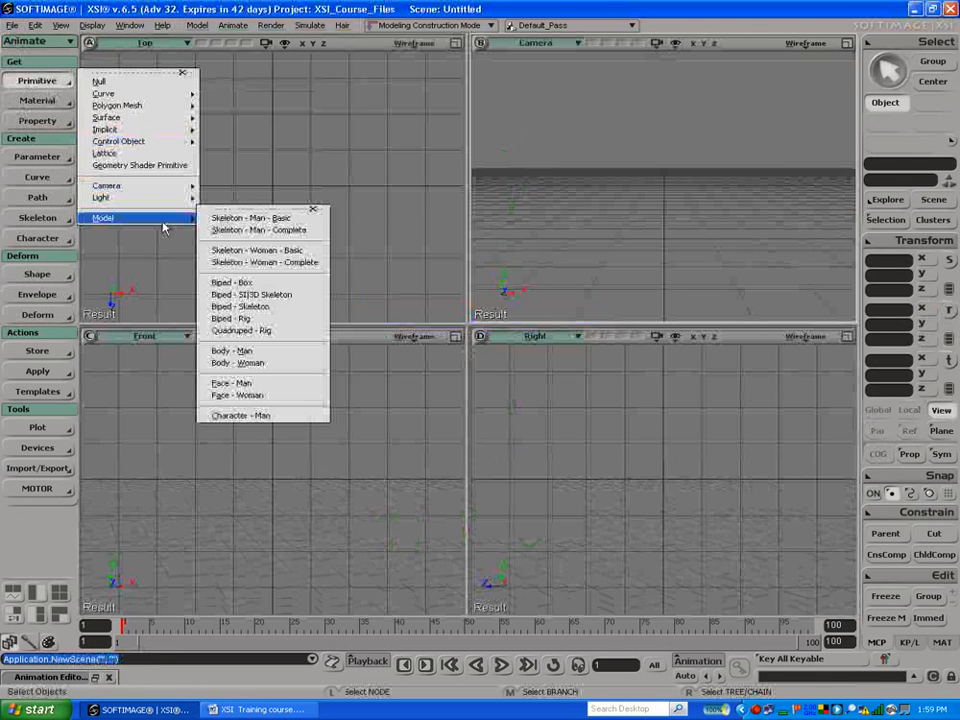
click(224, 318)
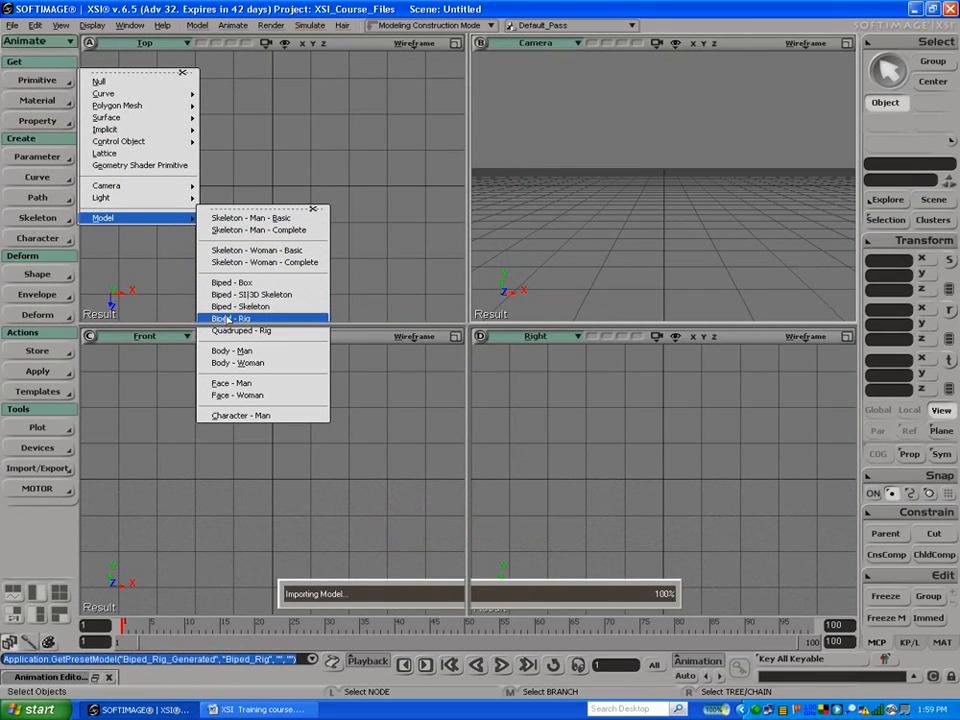
Step: Maximize the Camera view and select the biped rig's upper-body control, the large square around the hips
key(s)
drag(578, 236, 624, 246)
right_drag(624, 246, 628, 262)
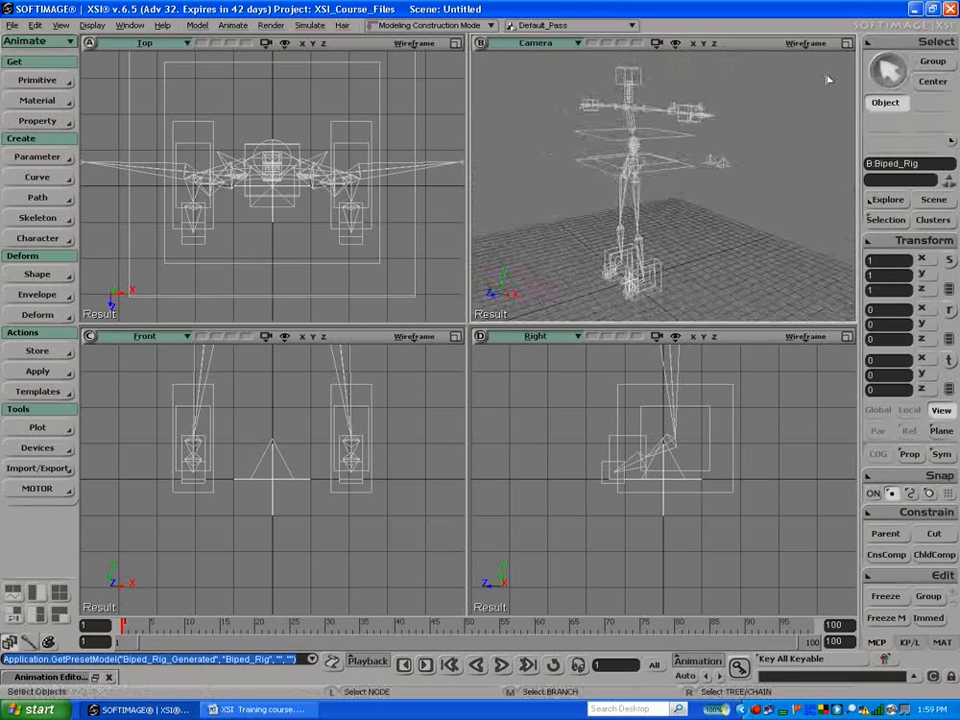
click(846, 44)
key(s)
drag(598, 181, 630, 195)
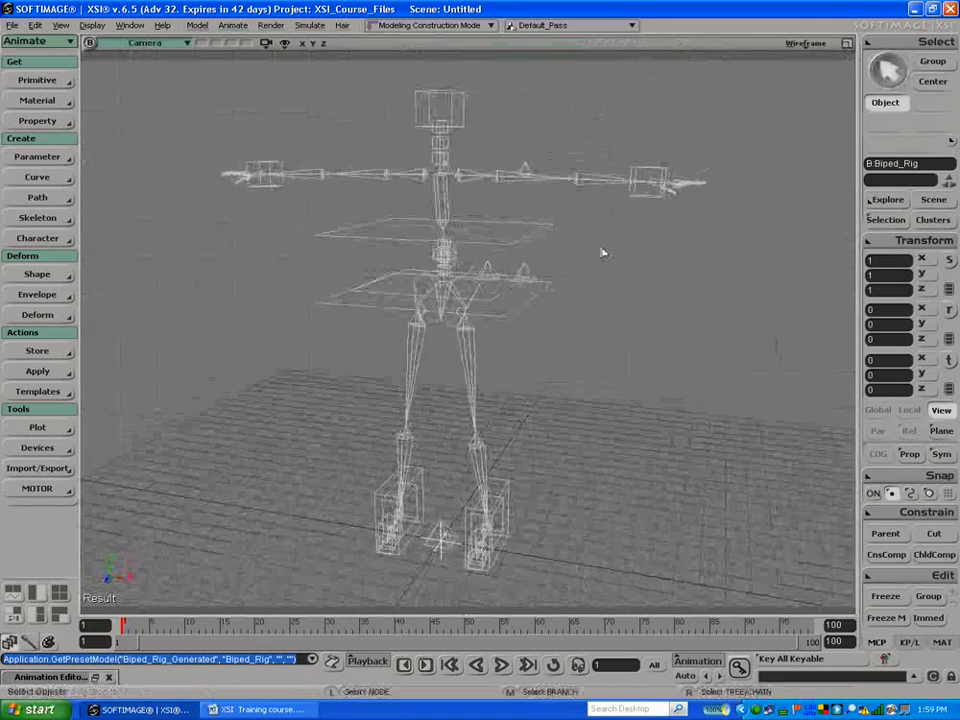
key(space)
click(512, 316)
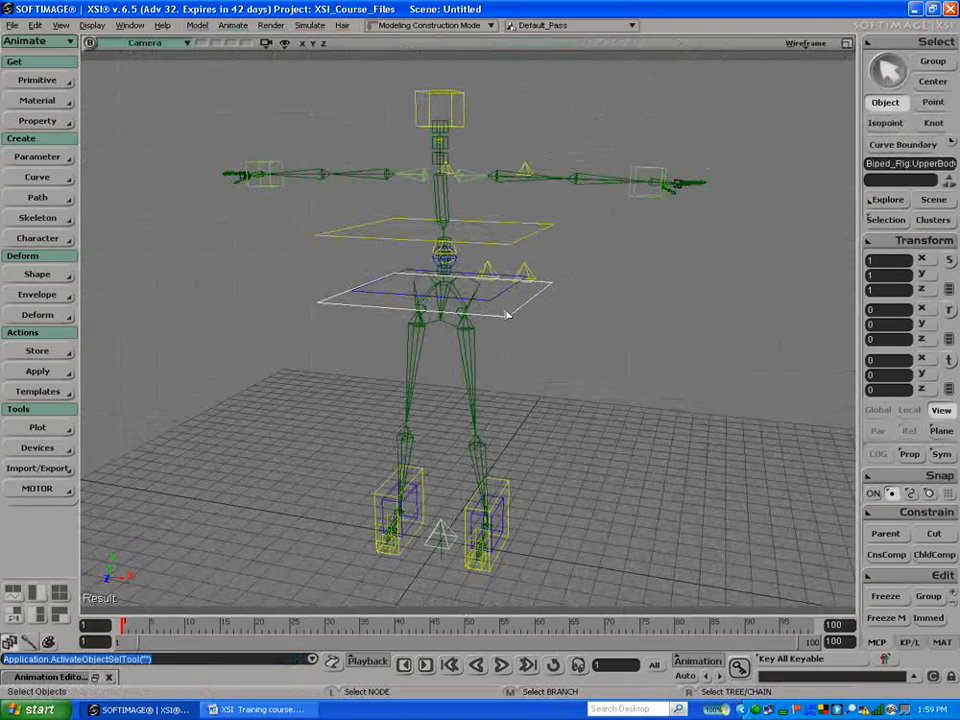
Step: Open the rig's synoptic view, move it clear of the skeleton, and look at its Reset and Selection pages
key(F3)
drag(579, 283, 714, 256)
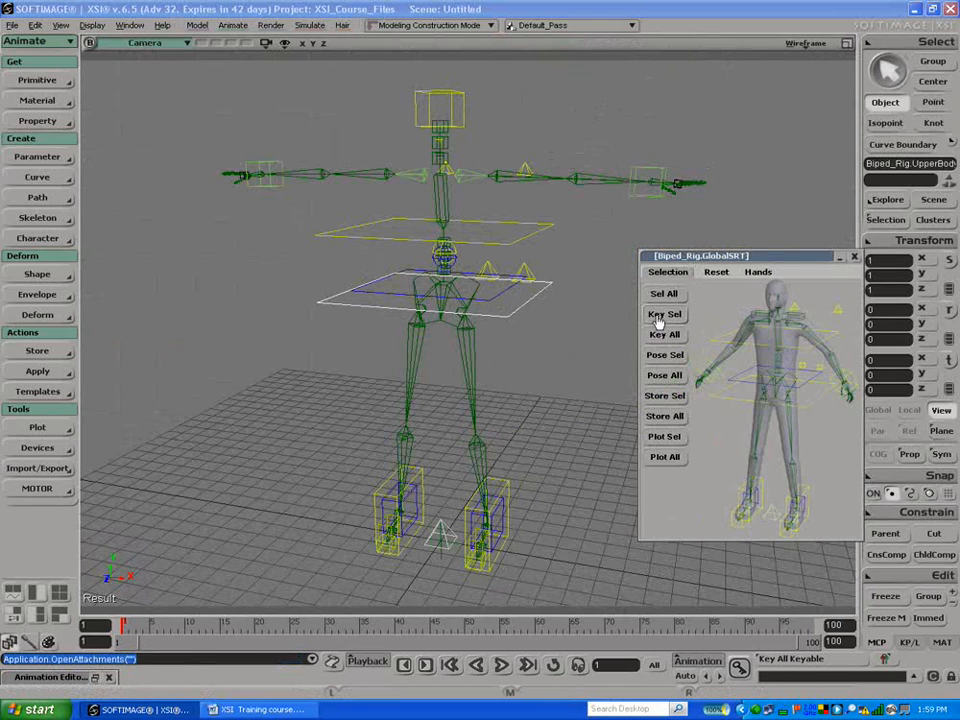
click(716, 273)
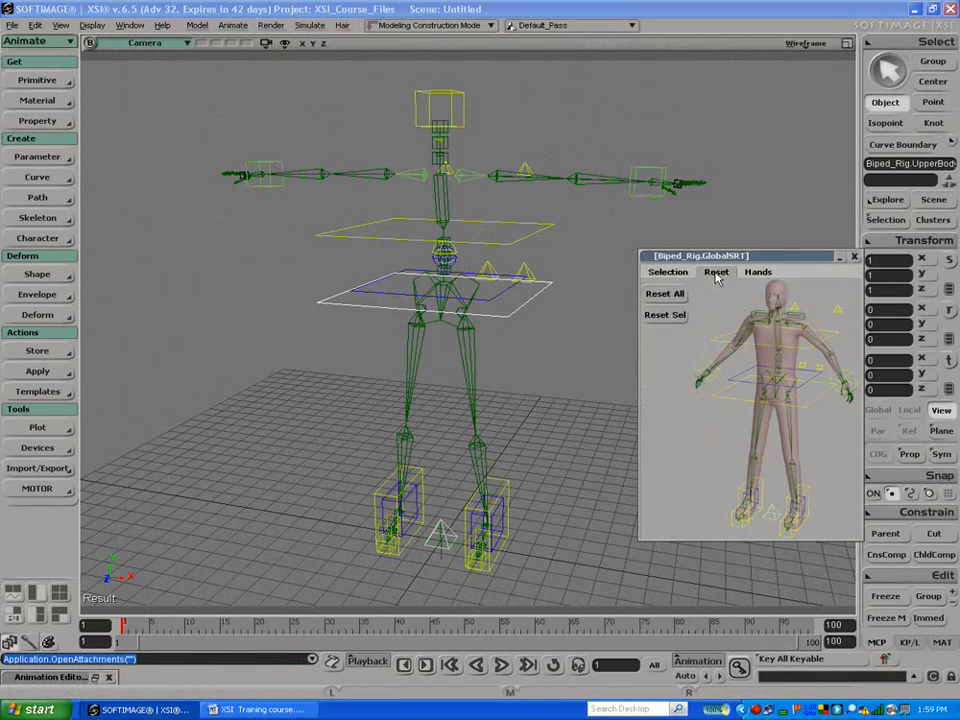
click(677, 276)
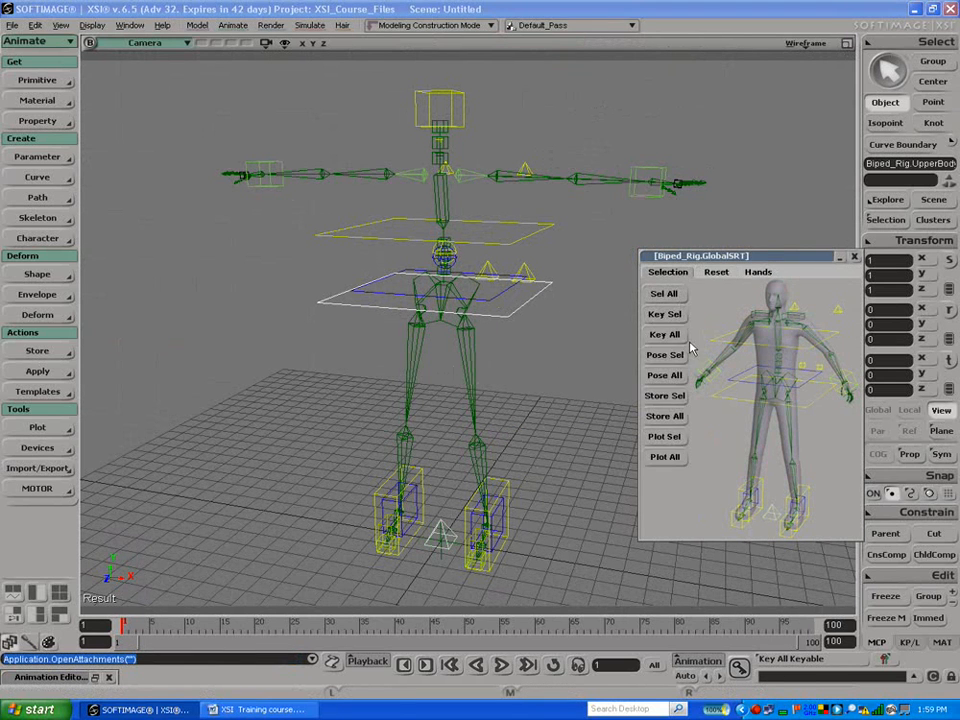
Step: Pick the Hip and LeftFoot controls in the synoptic view, test-move each one, and undo the moves
click(759, 390)
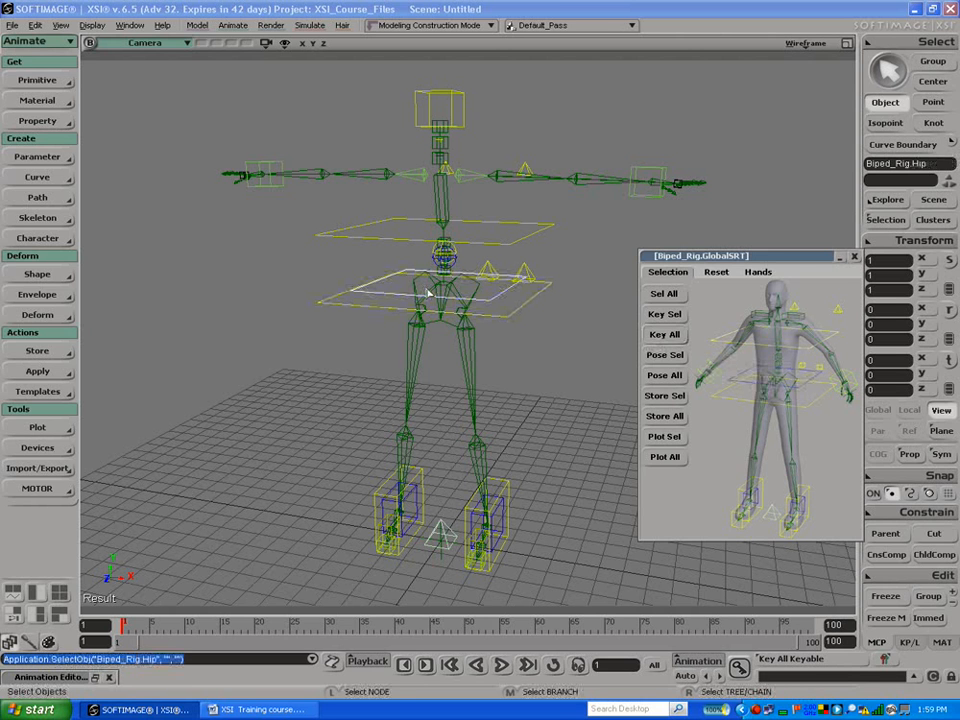
key(v)
mouse_move(518, 285)
mouse_down()
mouse_move(500, 285)
mouse_move(509, 287)
mouse_up()
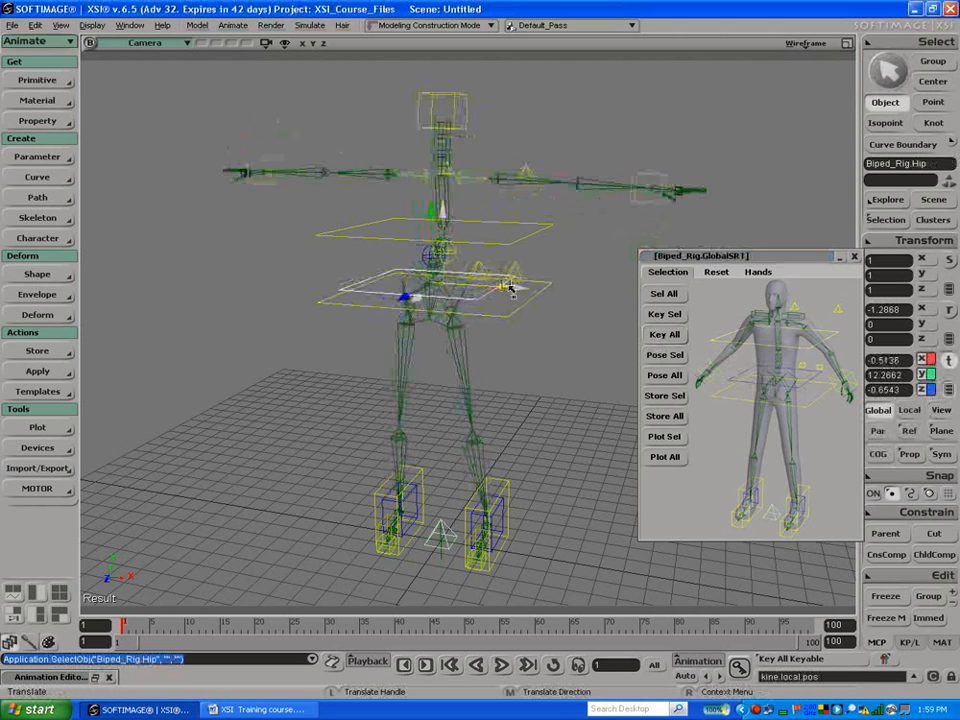
key(ctrl+z)
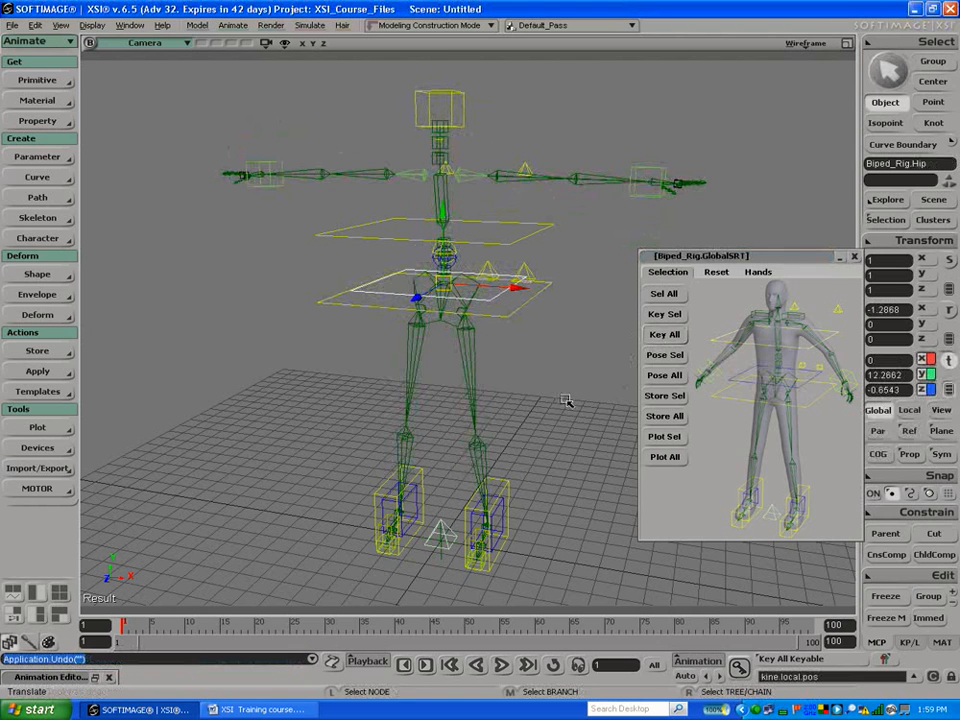
click(810, 503)
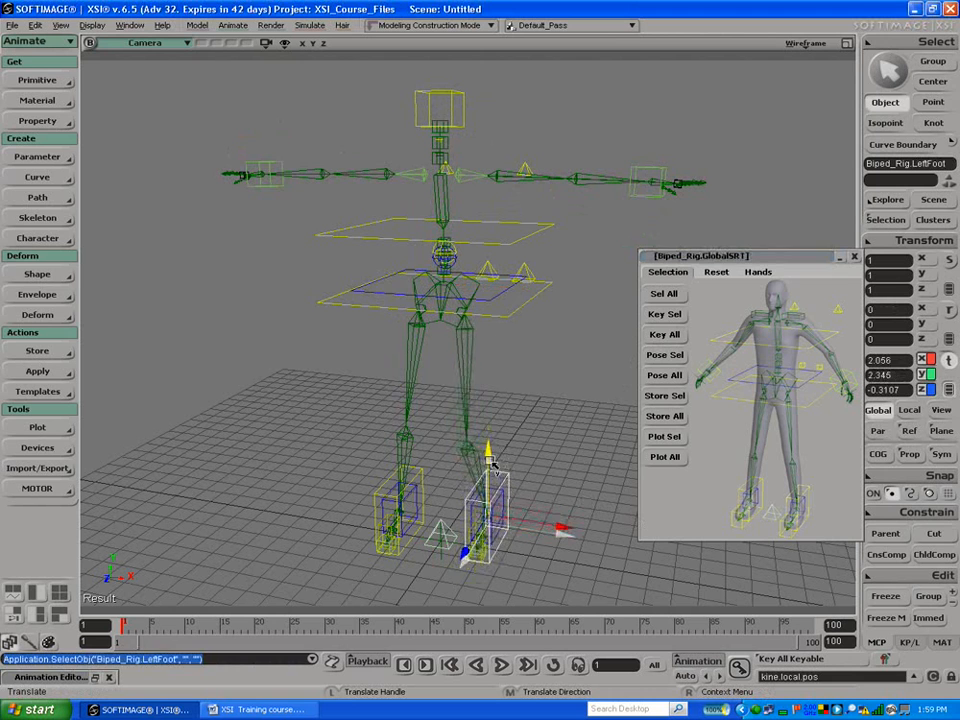
key(ctrl+z)
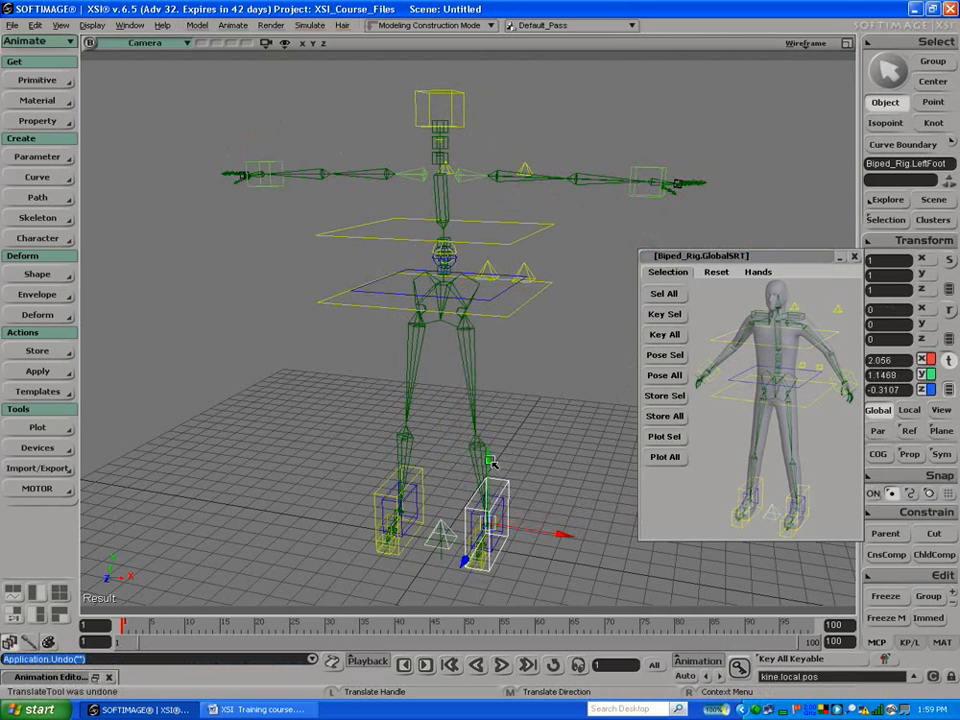
Step: Review the synoptic's Reset, Hands and Selection pages, close it, deselect everything and inspect the biped rig
click(719, 273)
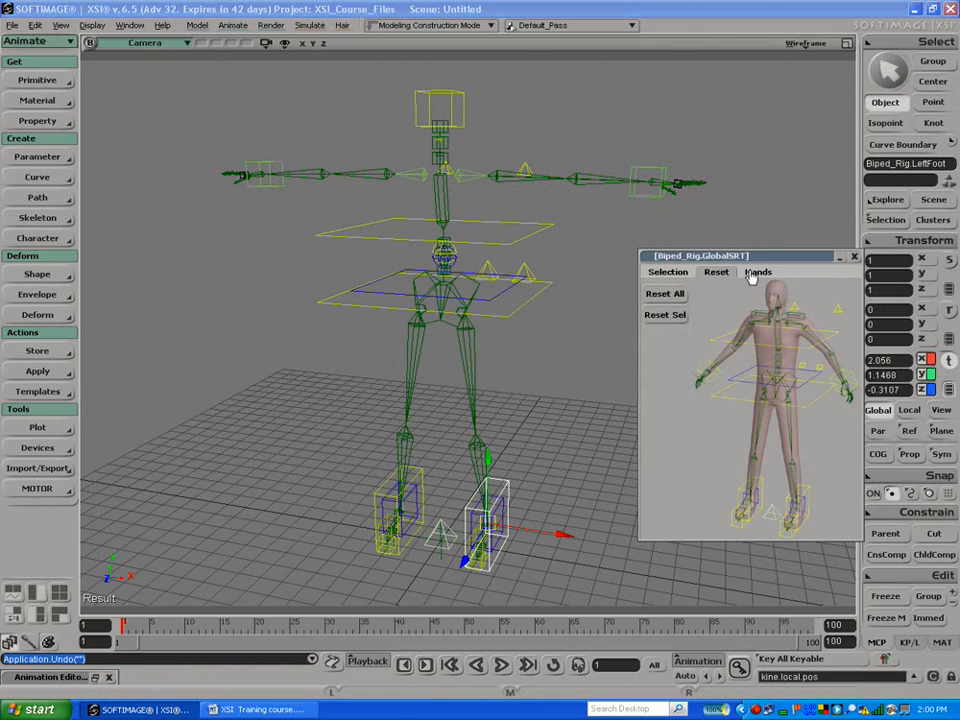
click(758, 273)
click(716, 273)
click(668, 273)
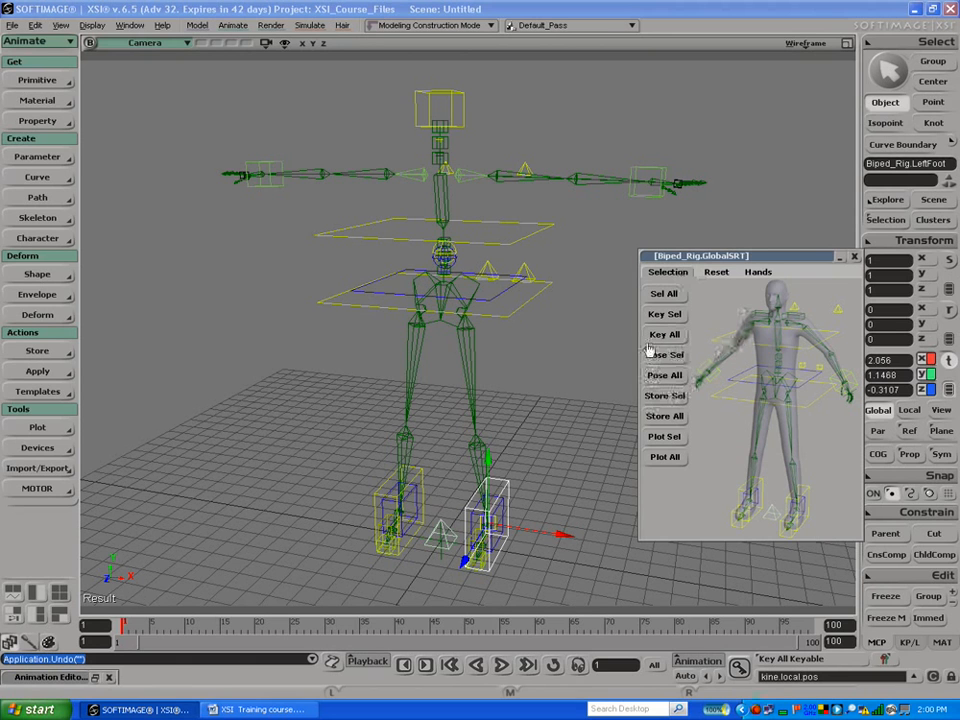
click(854, 257)
key(space)
click(614, 356)
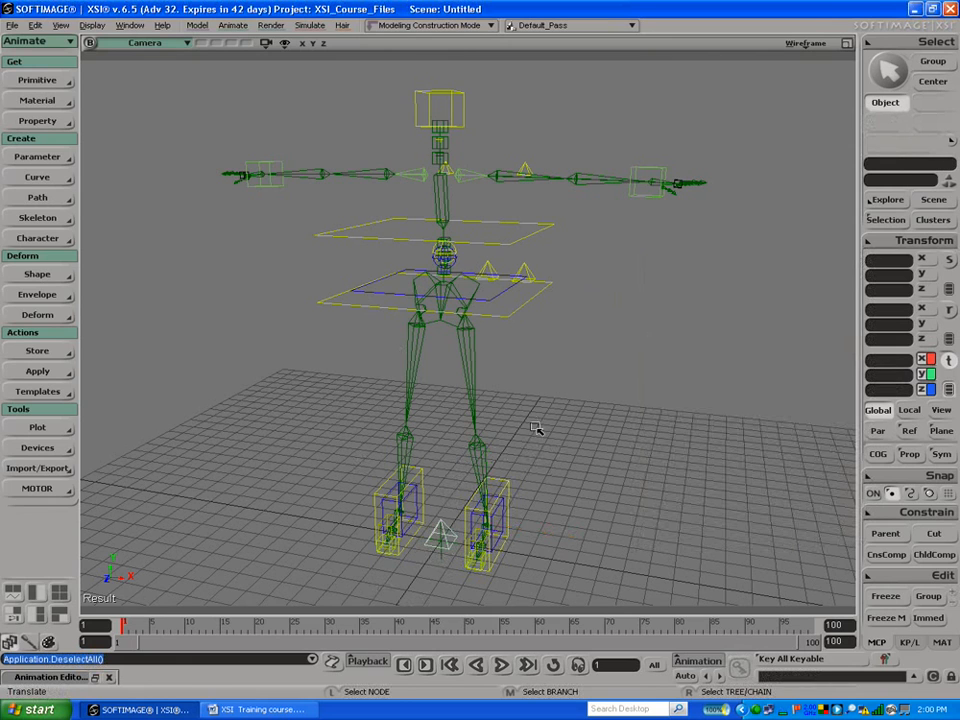
key(s)
drag(557, 399, 514, 366)
drag(482, 403, 510, 401)
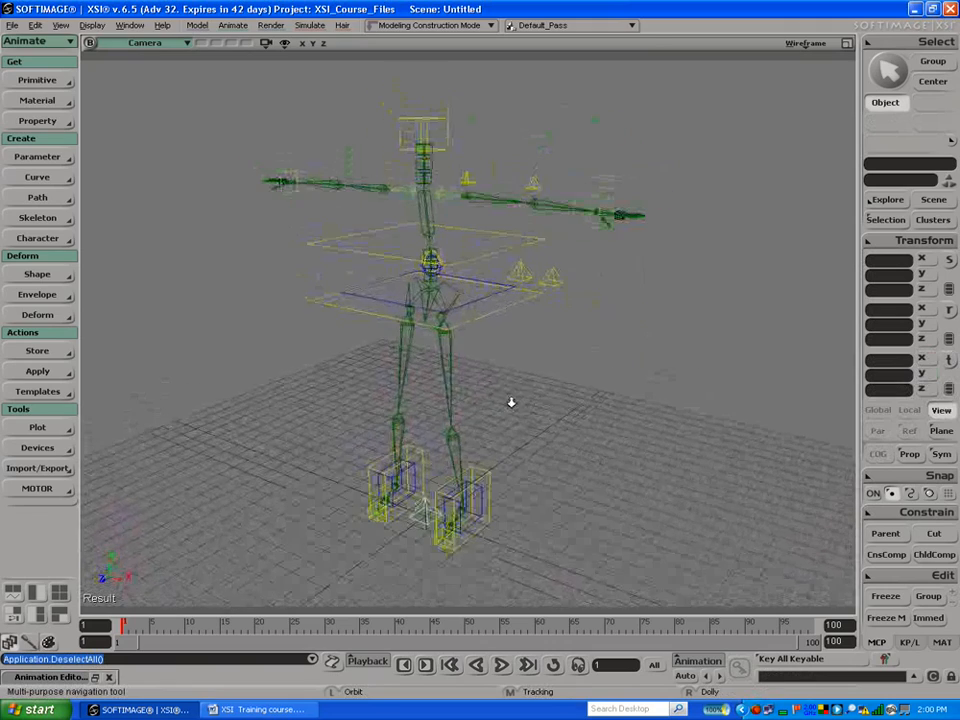
key(v)
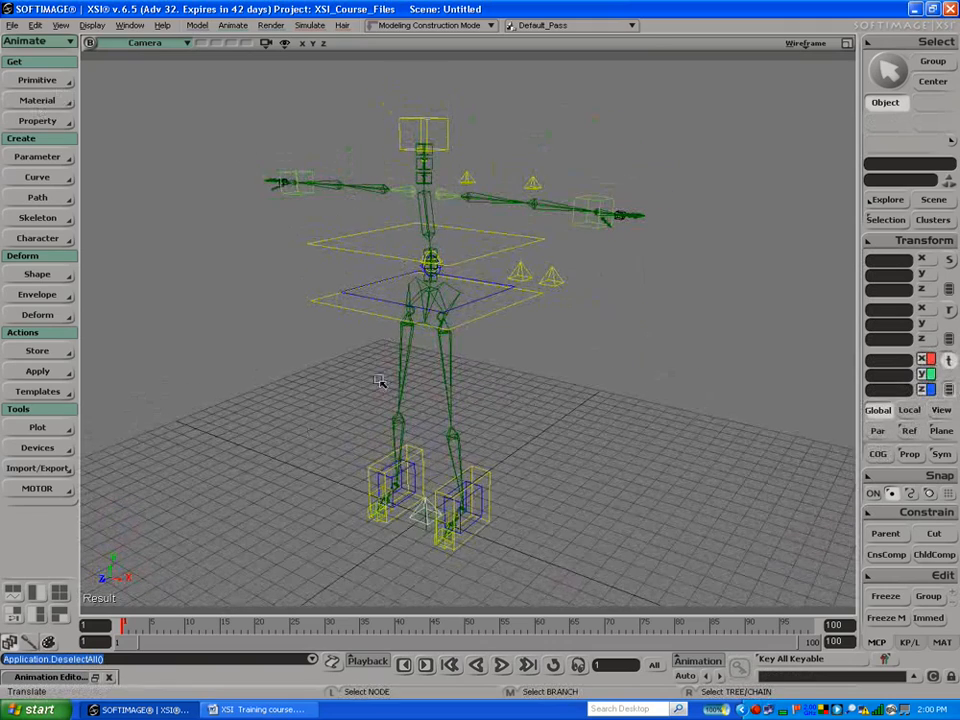
Step: Start a new scene without saving and create a Biped Guide with Skeleton Structure and Volume and Full Symmetry
click(12, 25)
click(18, 40)
click(479, 378)
click(39, 220)
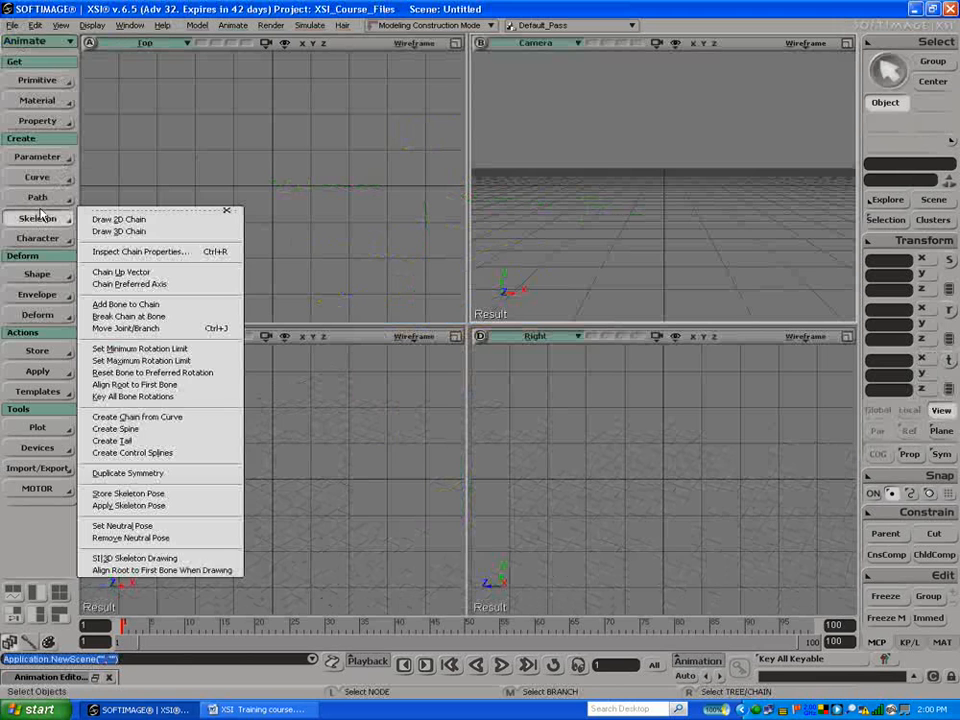
click(37, 238)
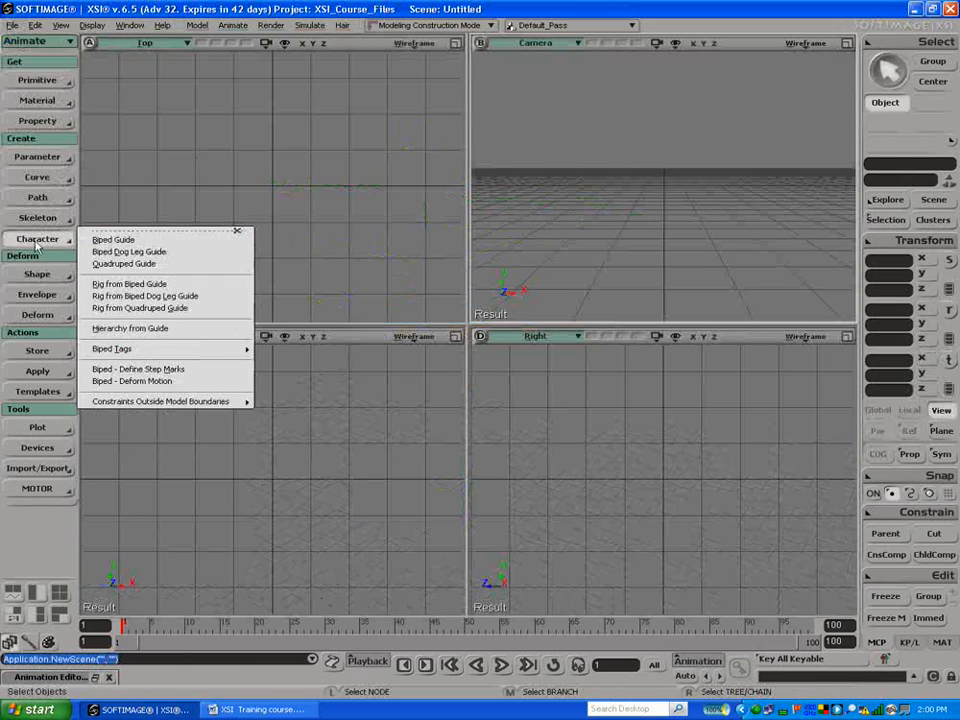
click(112, 240)
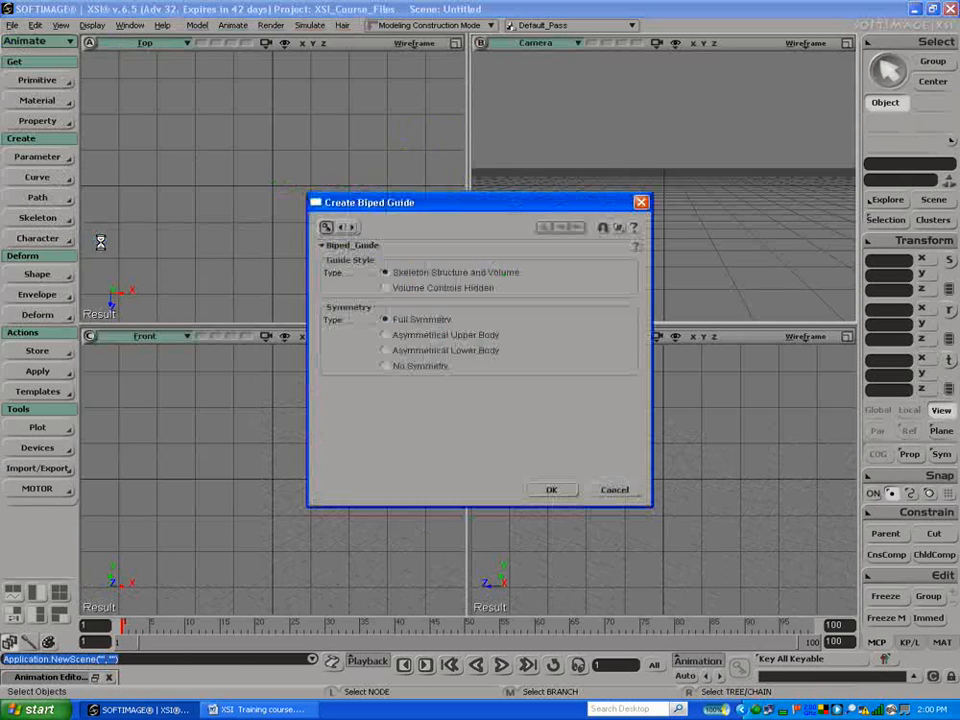
click(566, 496)
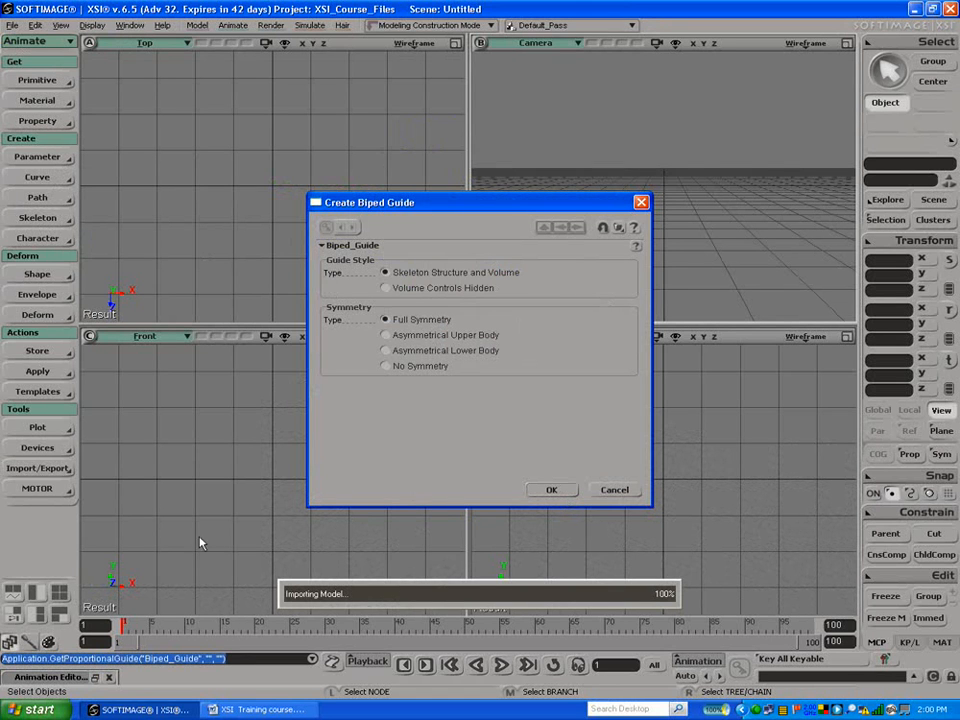
Step: Test-move the guide's left hand control downward in the Front view and undo the move
key(a)
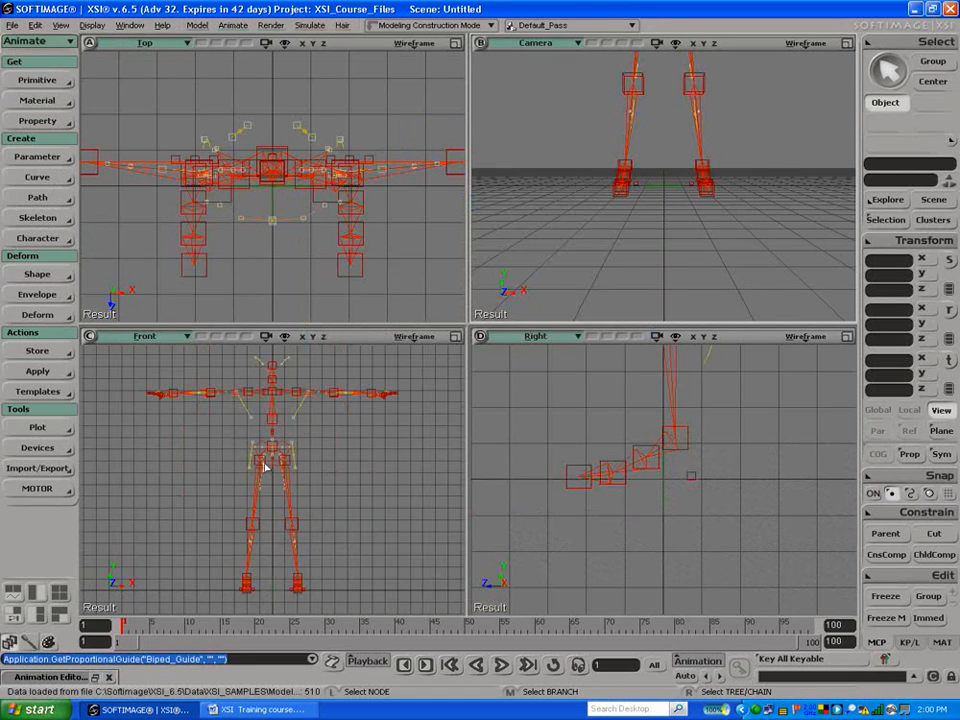
key(space)
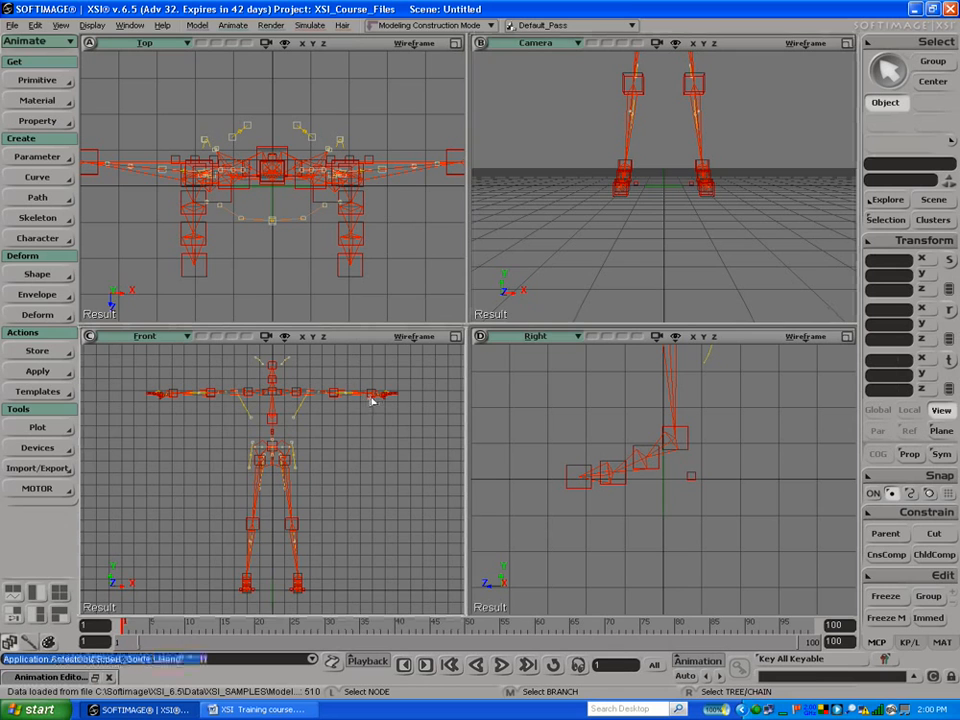
click(373, 396)
key(v)
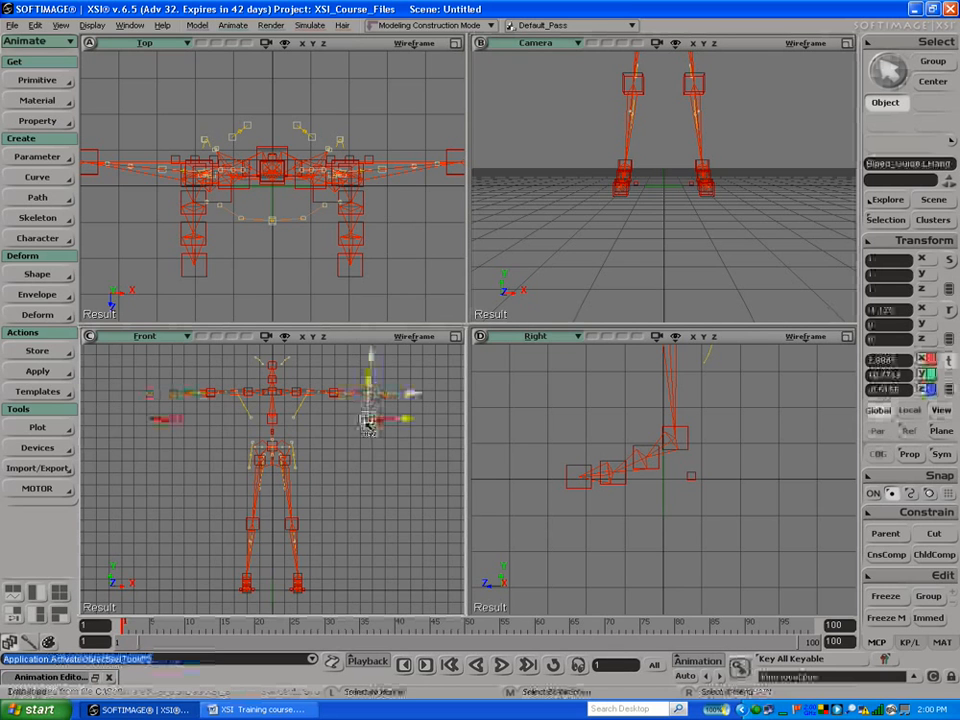
key(ctrl+z)
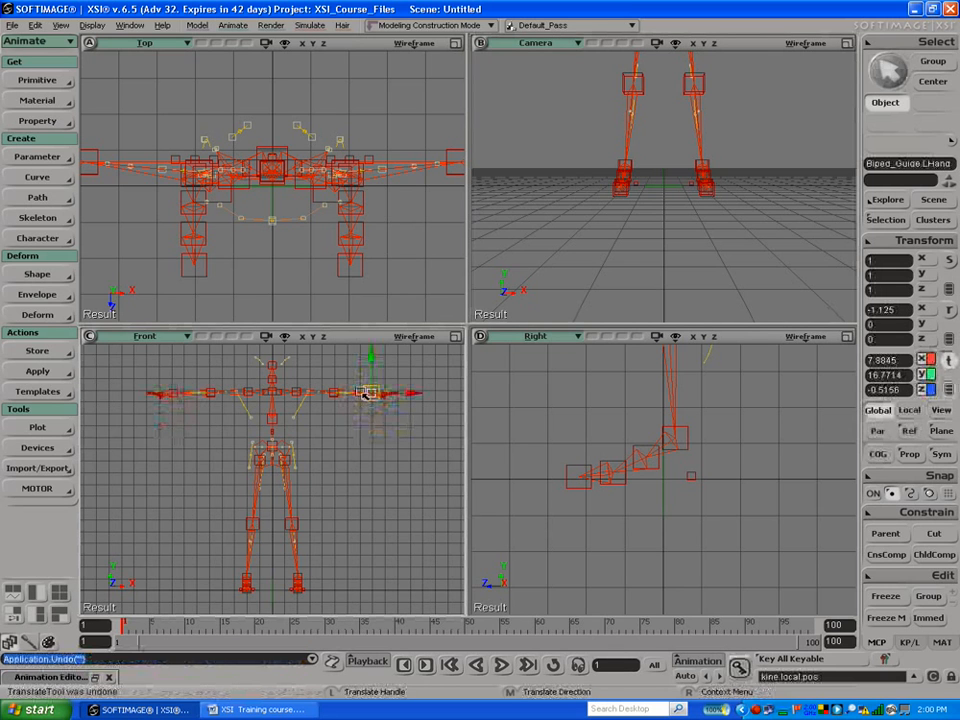
Step: Select the guide's left elbow control, test-rotate it in the Front view, and undo the rotation
key(space)
click(335, 395)
key(v)
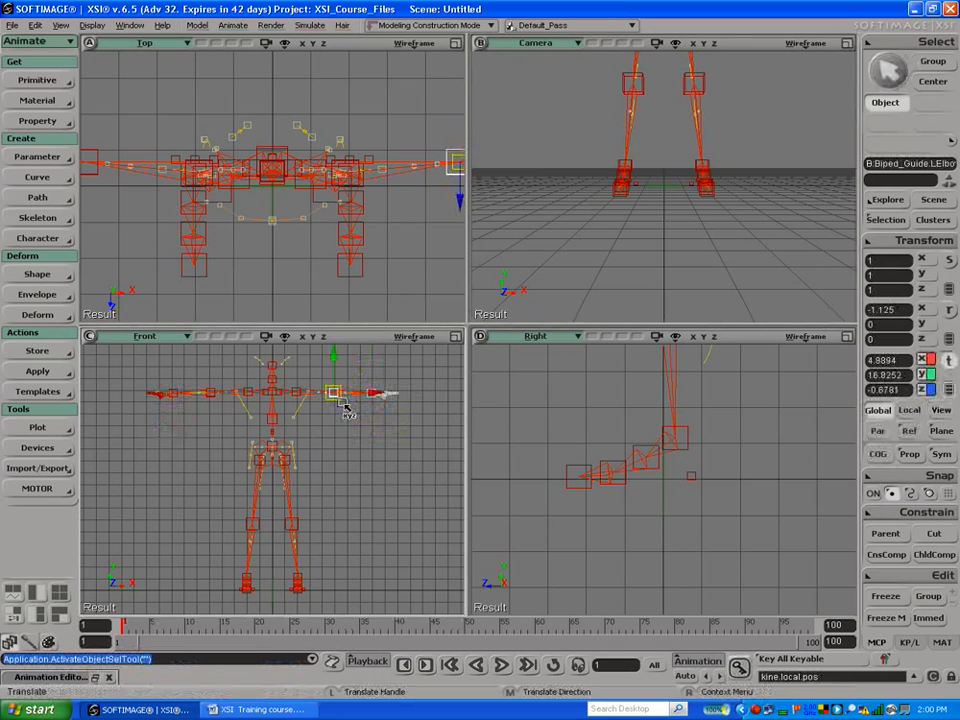
key(c)
drag(364, 368, 362, 400)
key(ctrl+z)
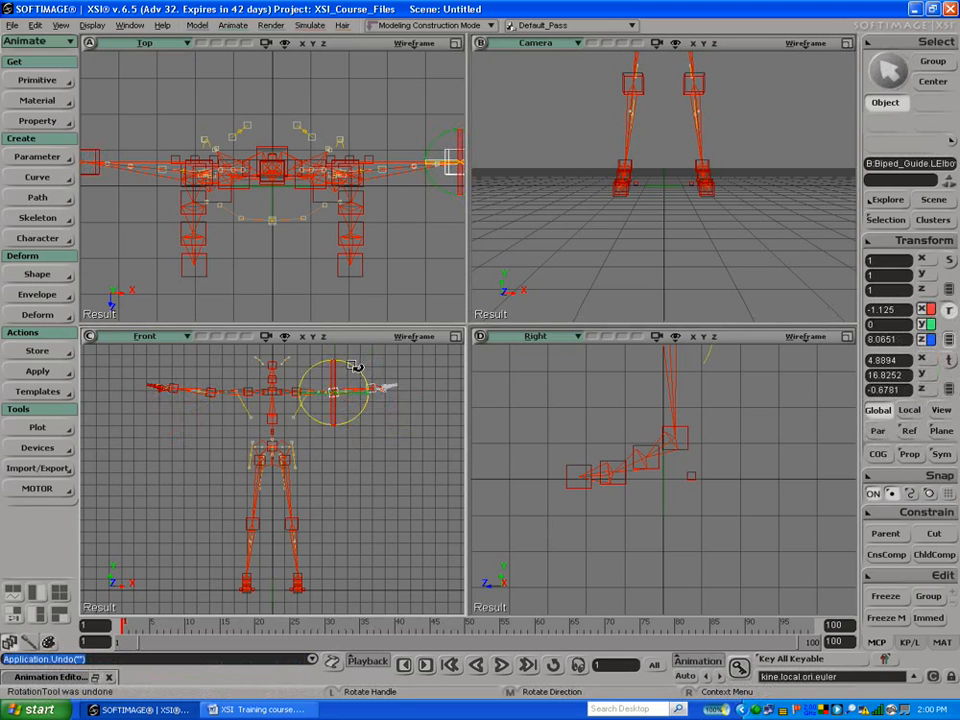
Step: Move the guide's left foot control inward along X to about 1.58, narrowing the stance
key(space)
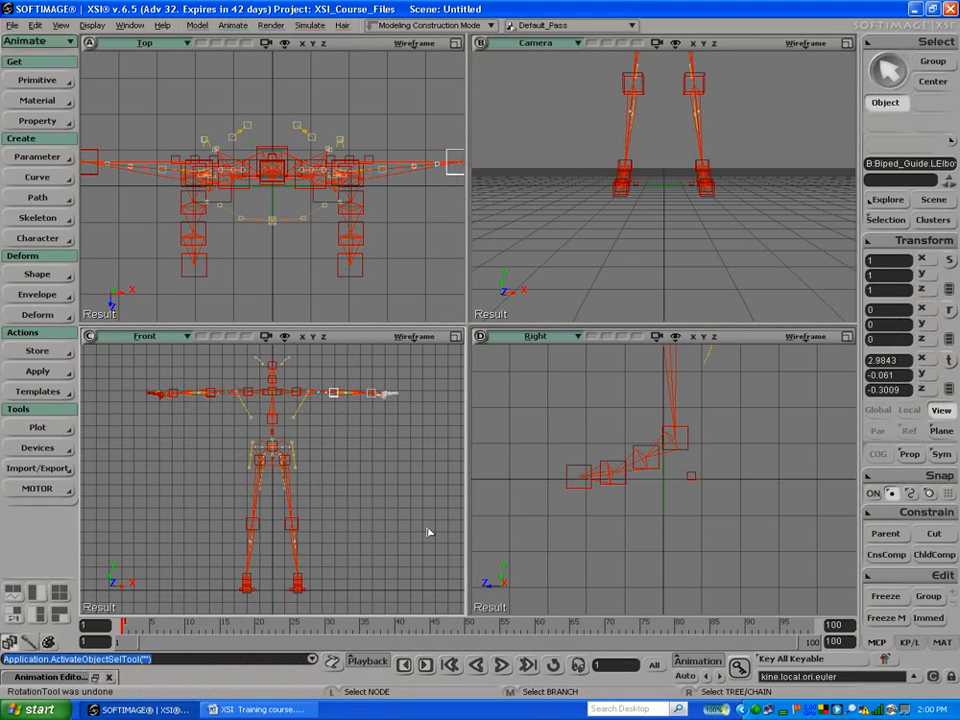
click(687, 448)
key(v)
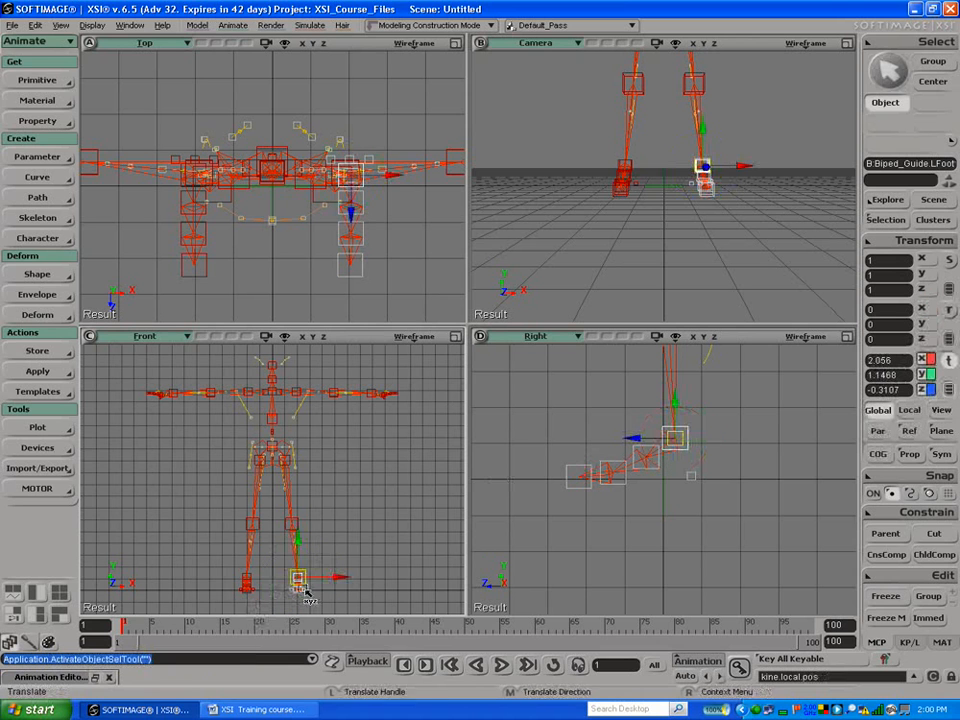
mouse_move(326, 574)
mouse_down()
mouse_move(336, 578)
mouse_move(326, 578)
mouse_up()
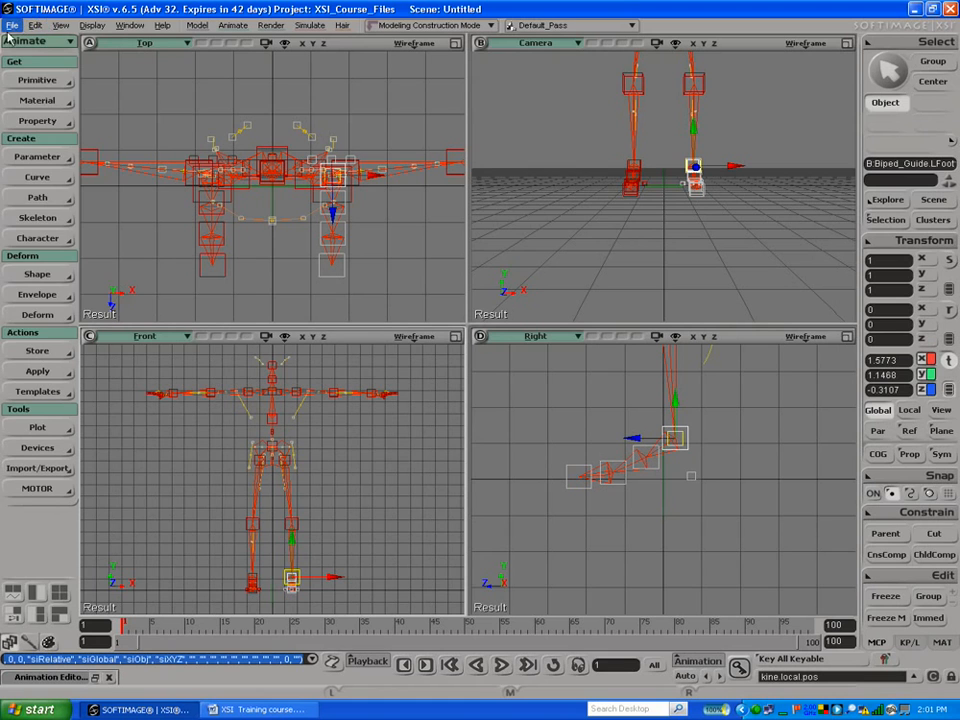
Step: Start a new scene without saving and show Net View in the Top viewport
click(11, 25)
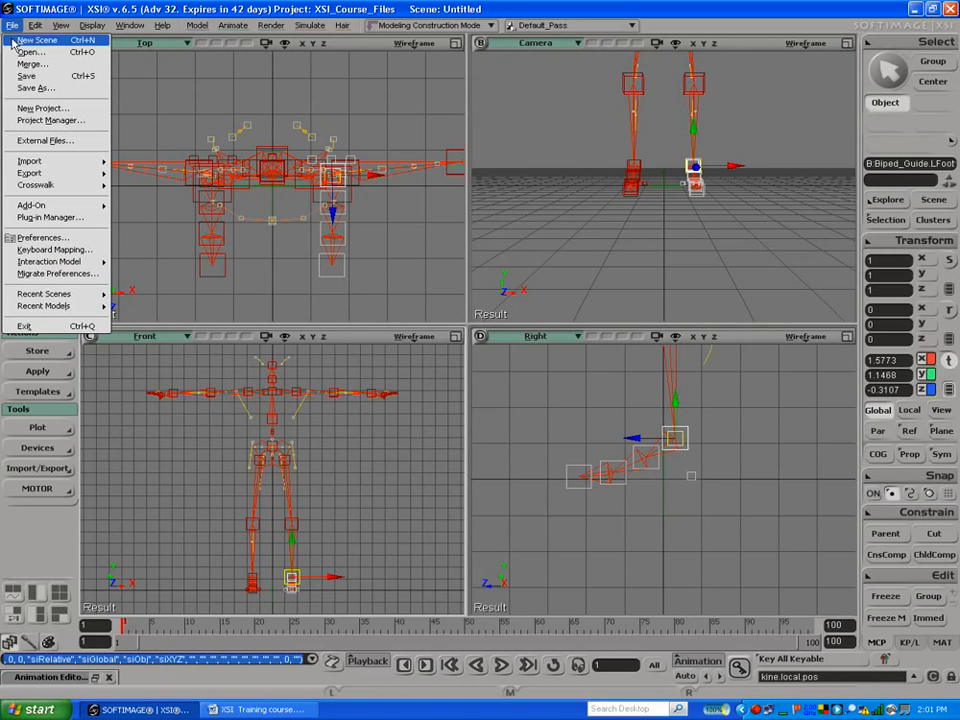
click(13, 41)
click(434, 377)
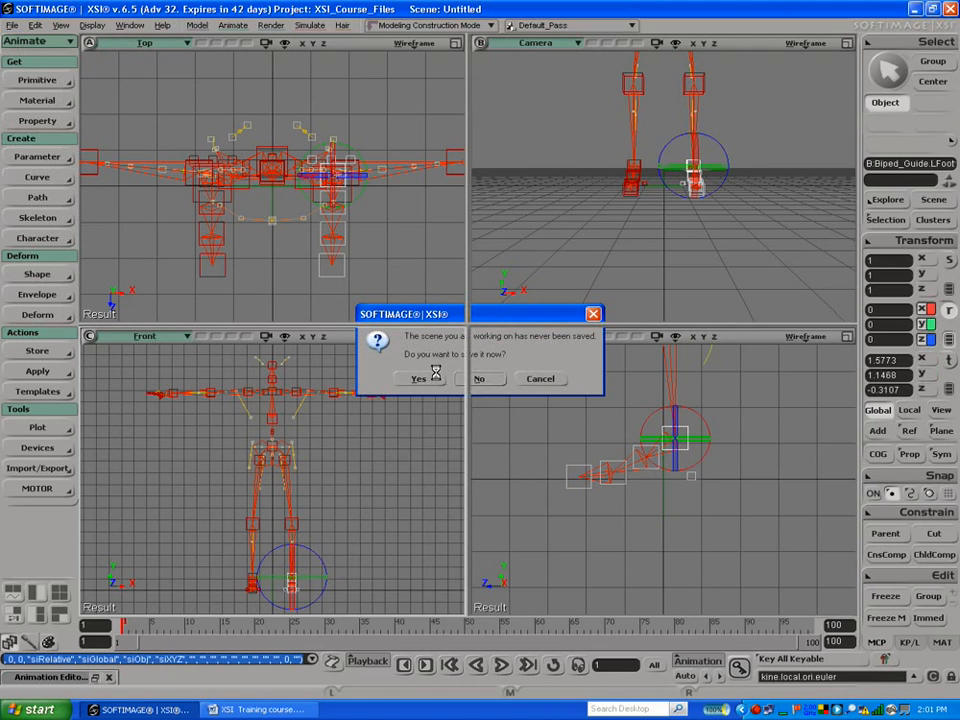
click(152, 45)
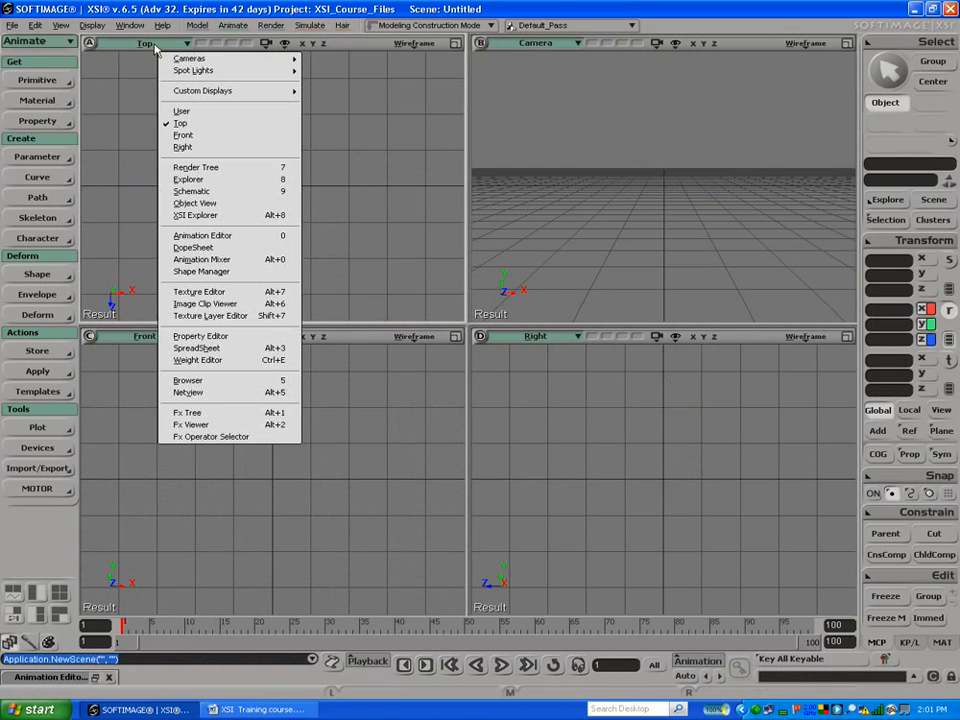
click(211, 400)
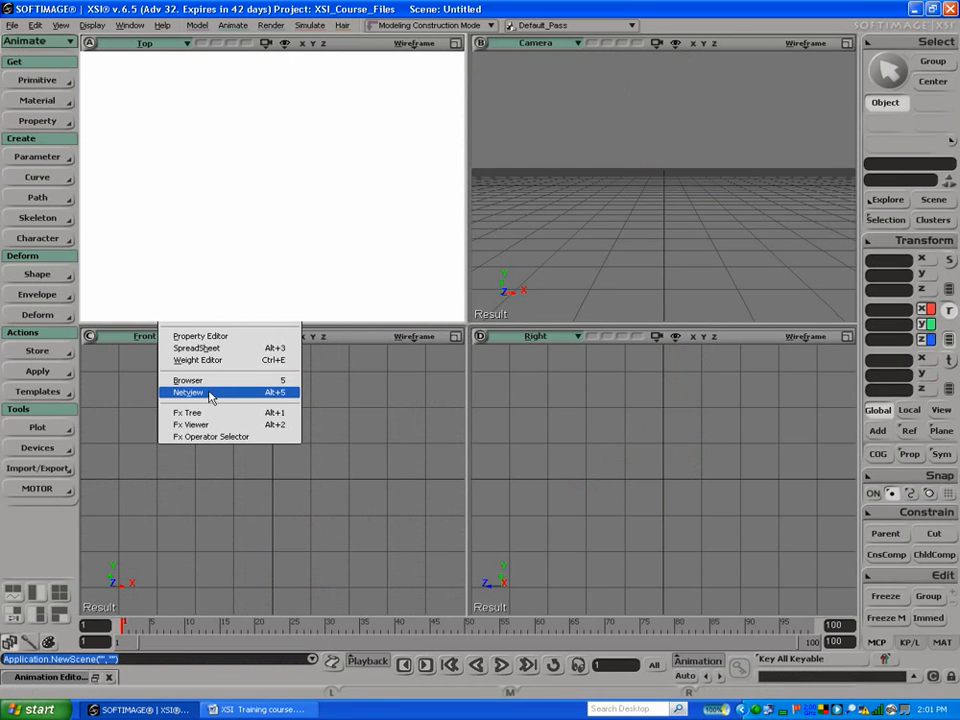
click(138, 43)
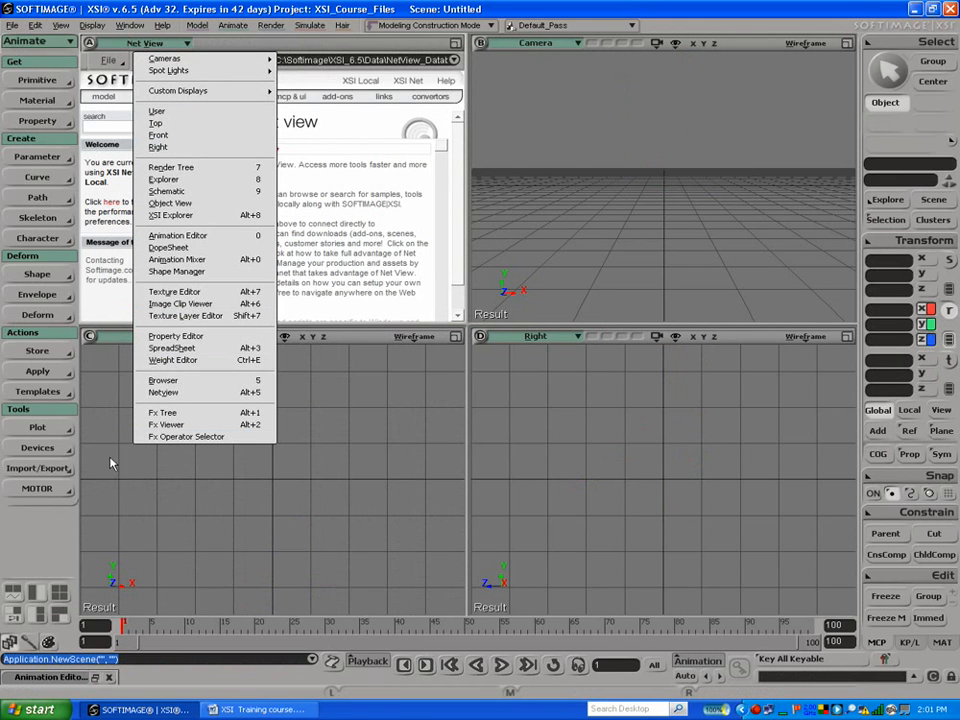
click(110, 396)
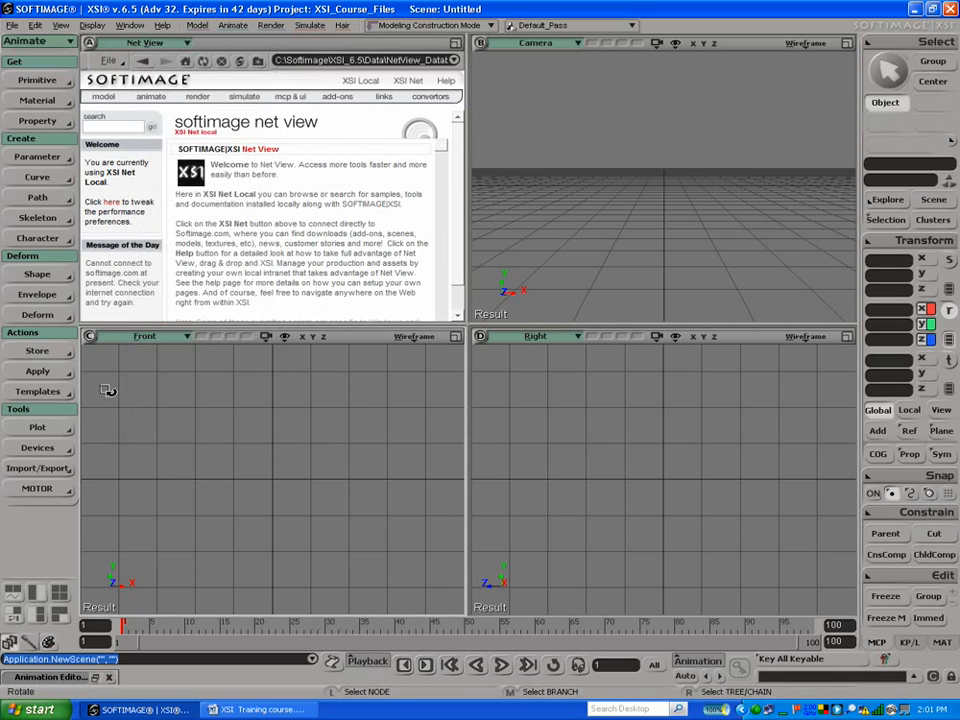
Step: Find the Mocap Rig among Net View's local models and load it into the scene through the Camera view
click(104, 97)
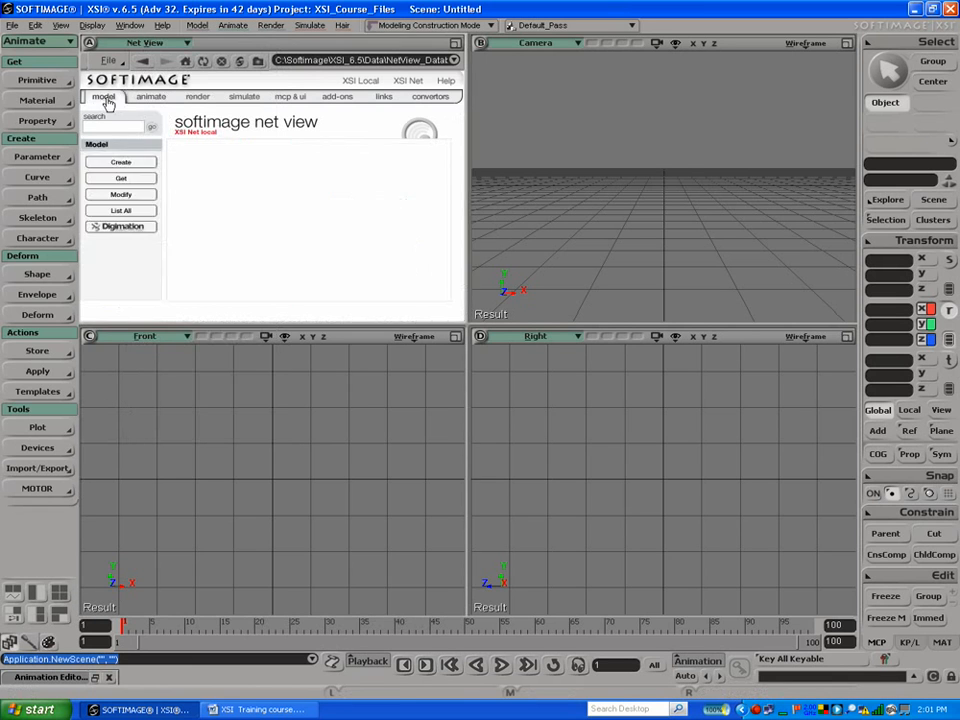
click(120, 181)
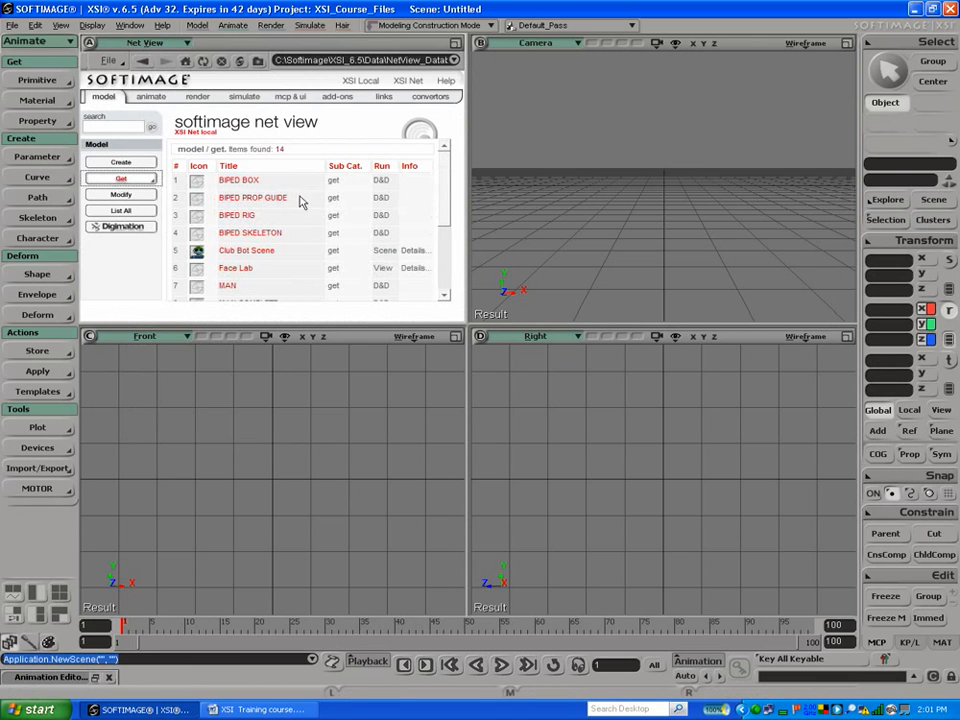
drag(443, 199, 435, 285)
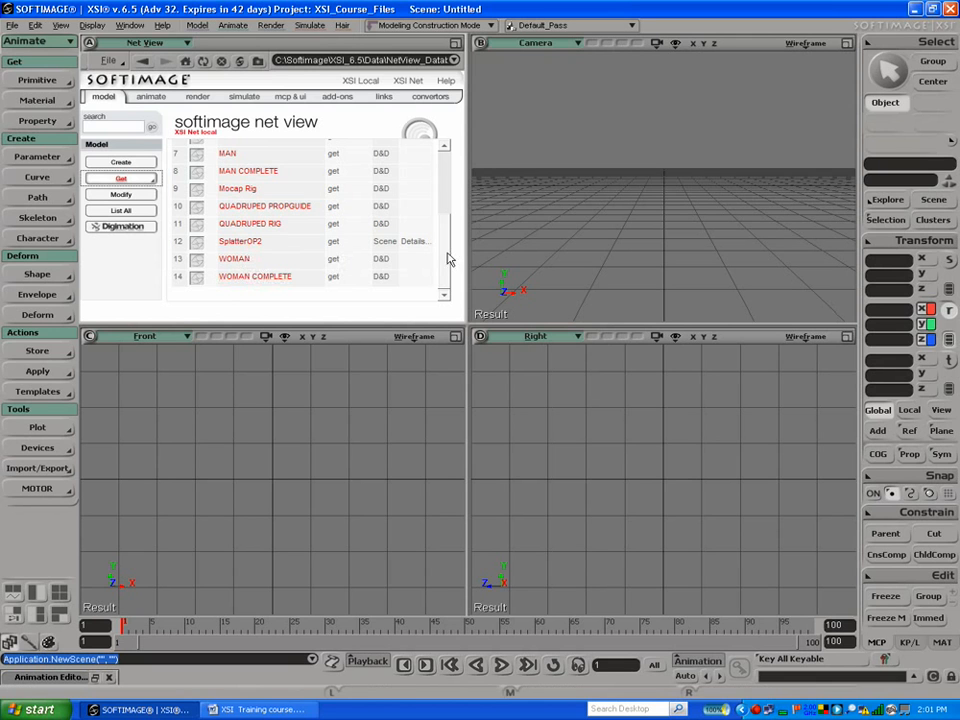
drag(448, 258, 450, 184)
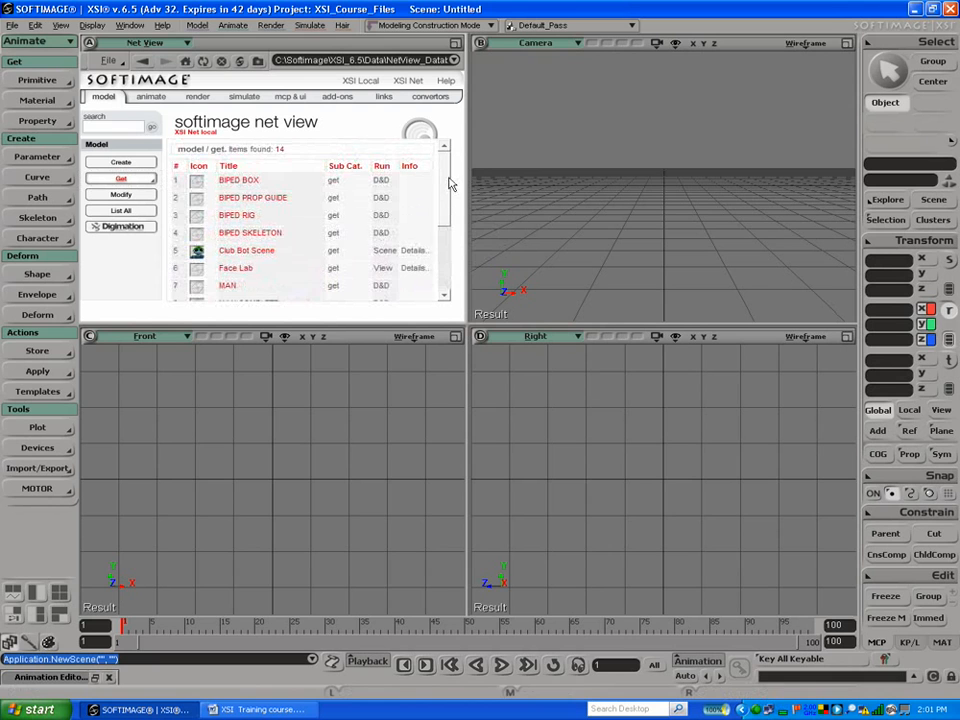
click(140, 96)
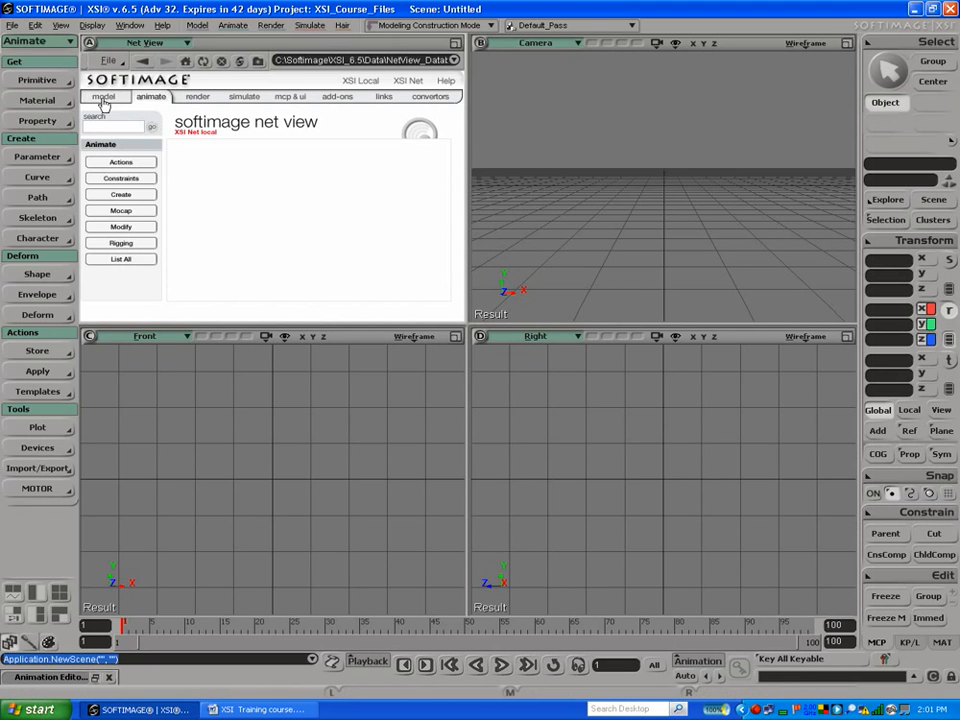
click(104, 98)
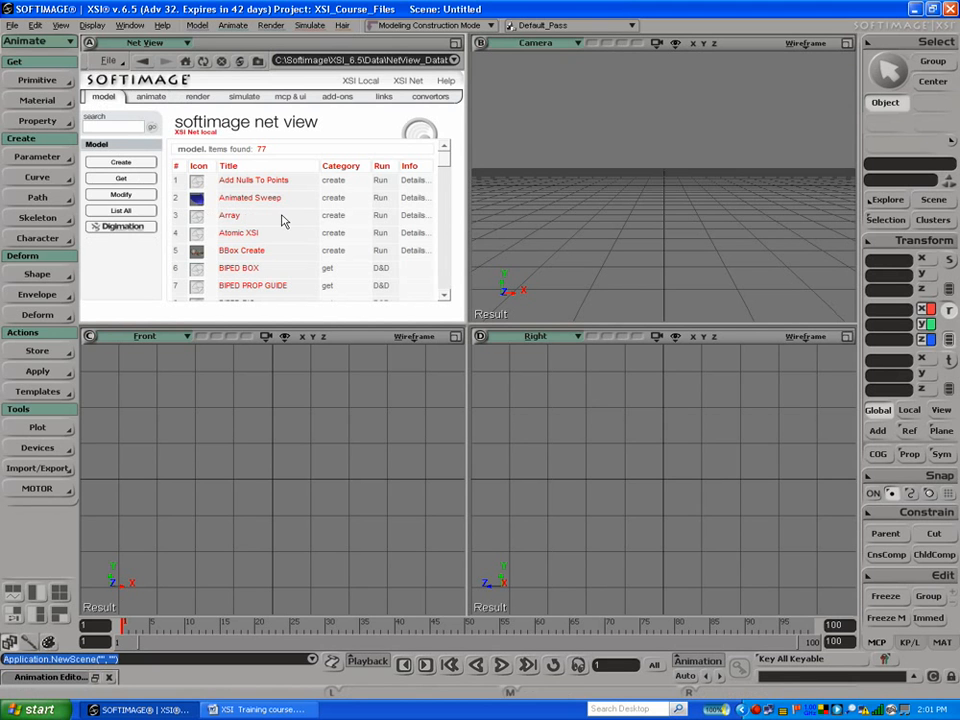
drag(447, 176, 447, 227)
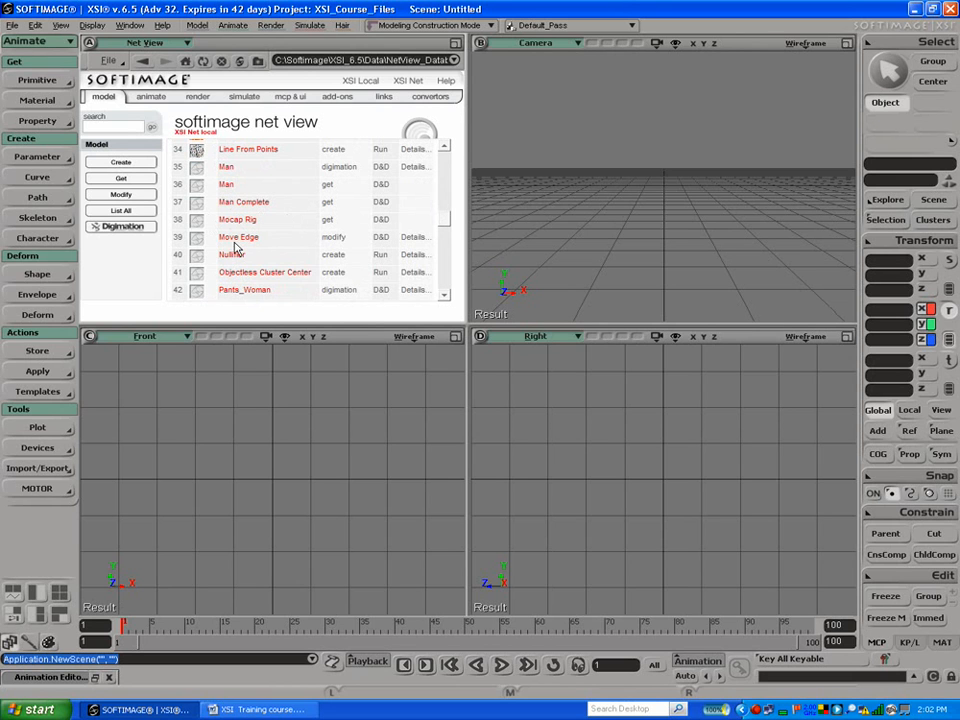
drag(237, 219, 542, 229)
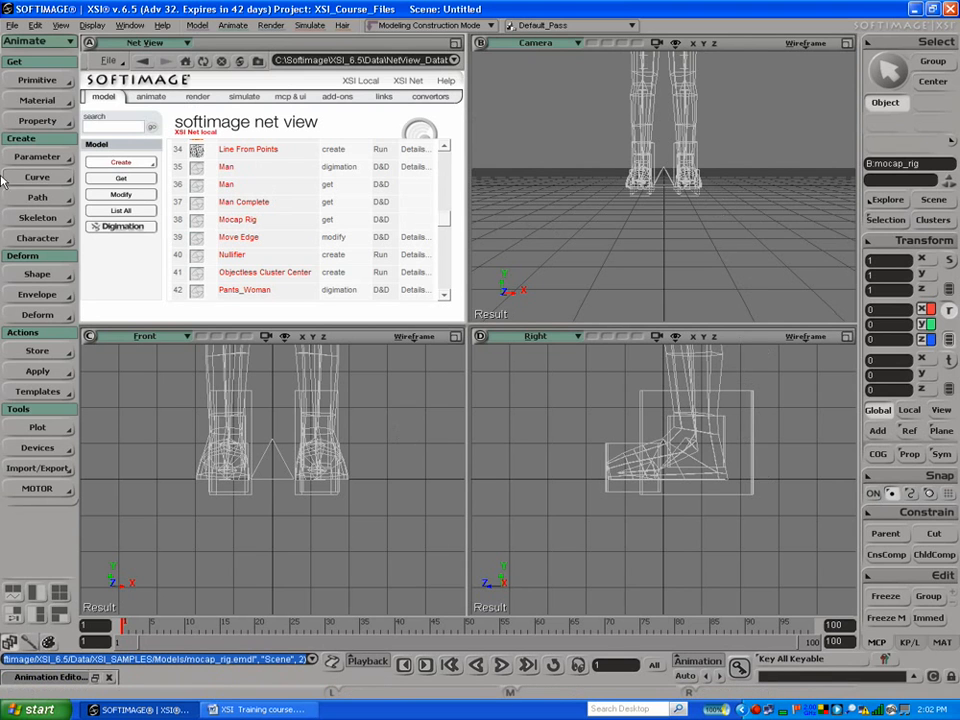
Step: Switch the Net View viewport back to the Top view and frame the whole rig in all four views
middle_click(127, 43)
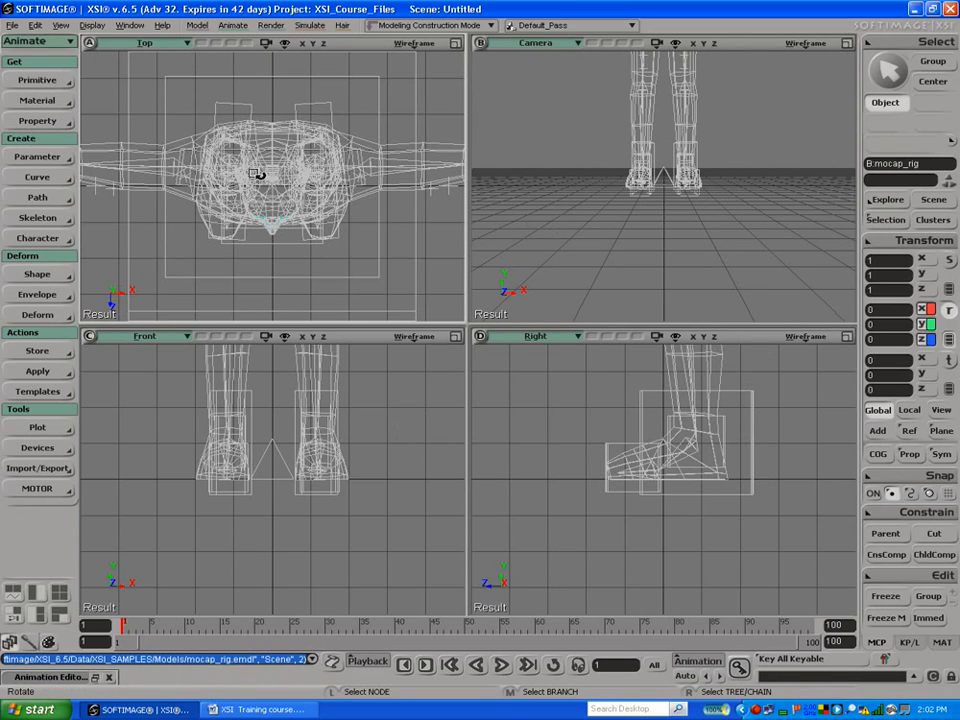
key(a)
key(a)
key(a)
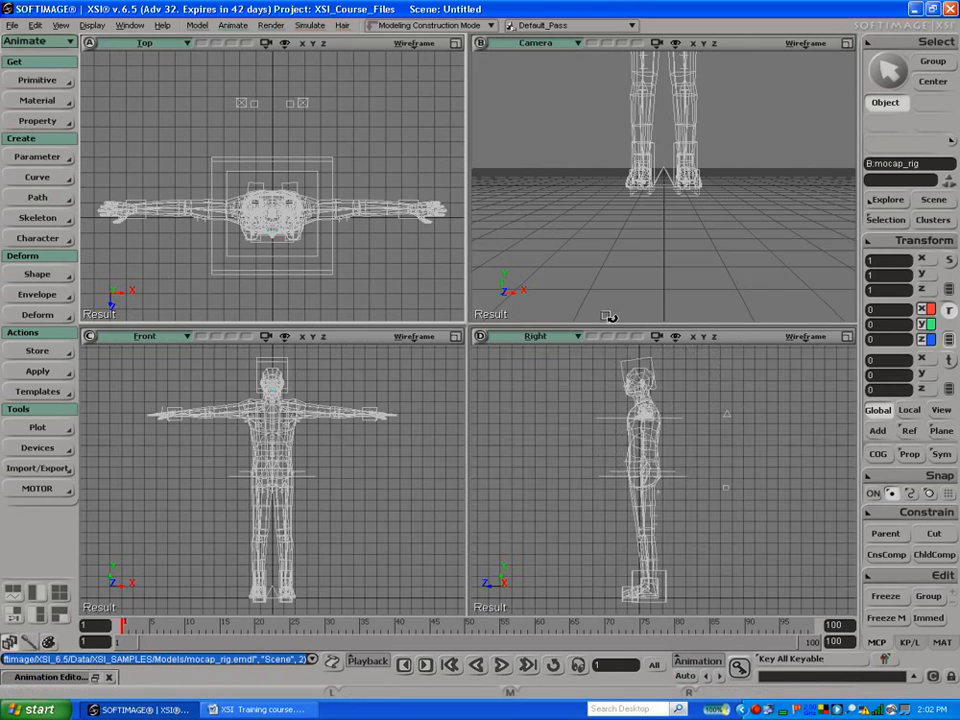
key(a)
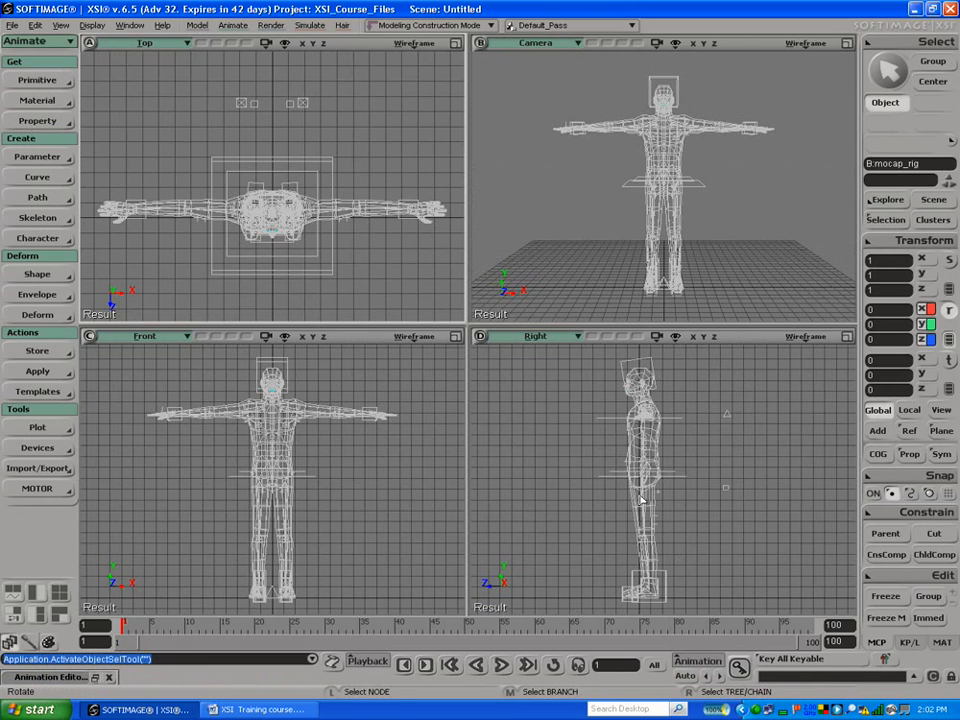
Step: Test-move the mocap rig's upper-body control forward in the Right view and undo the move
key(v)
click(668, 477)
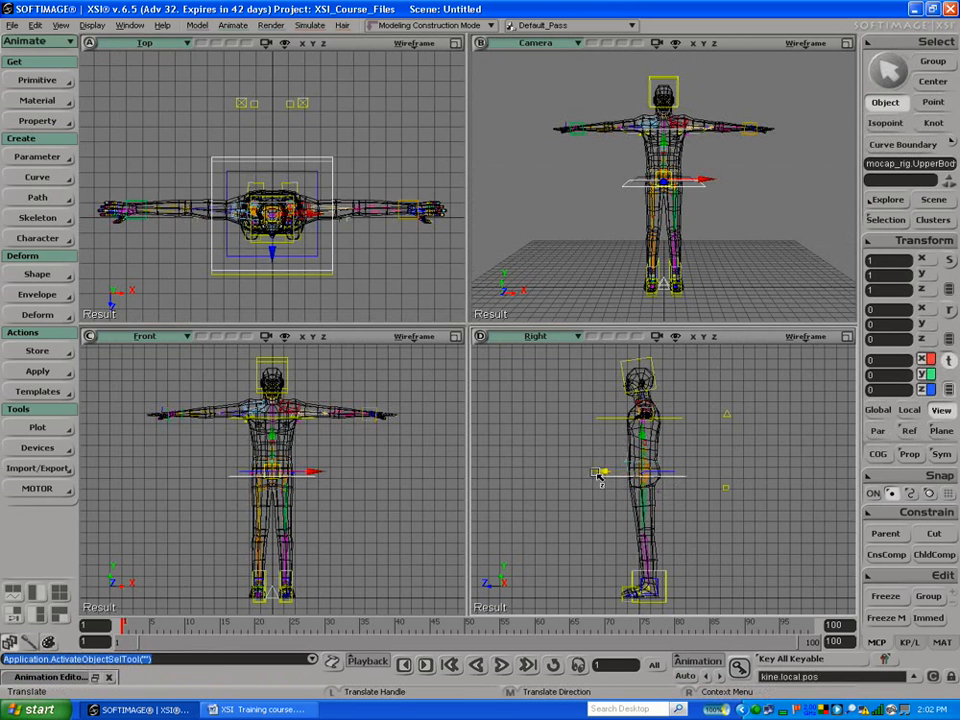
drag(648, 478, 627, 481)
key(ctrl+z)
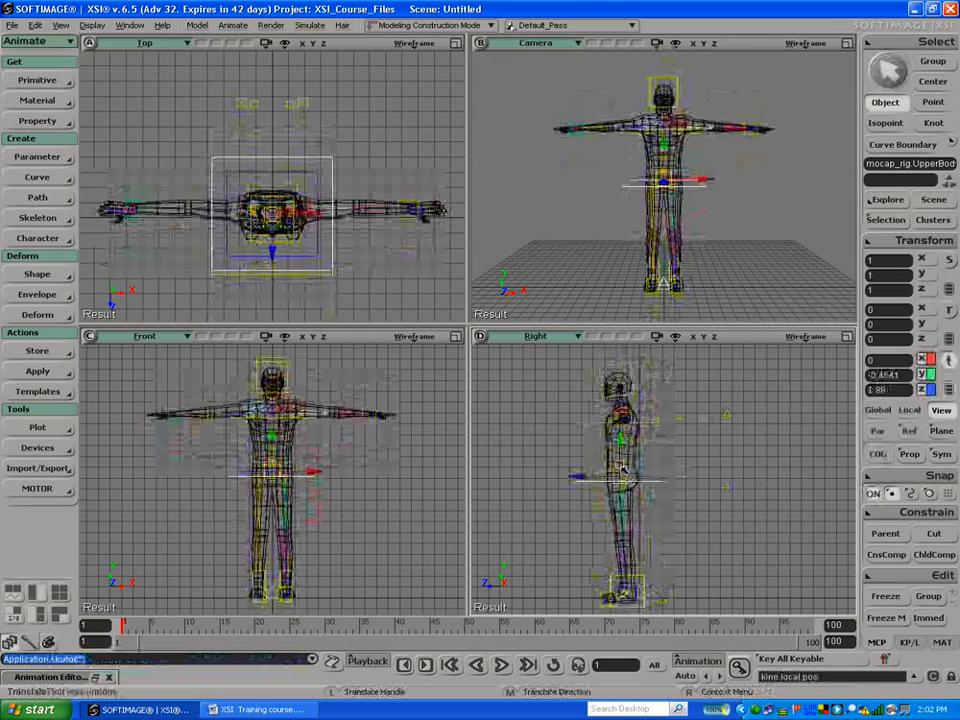
Step: Select the rig's left foot control, test-move it upward and test-rotate it in the Right view, undoing both changes
key(space)
click(660, 595)
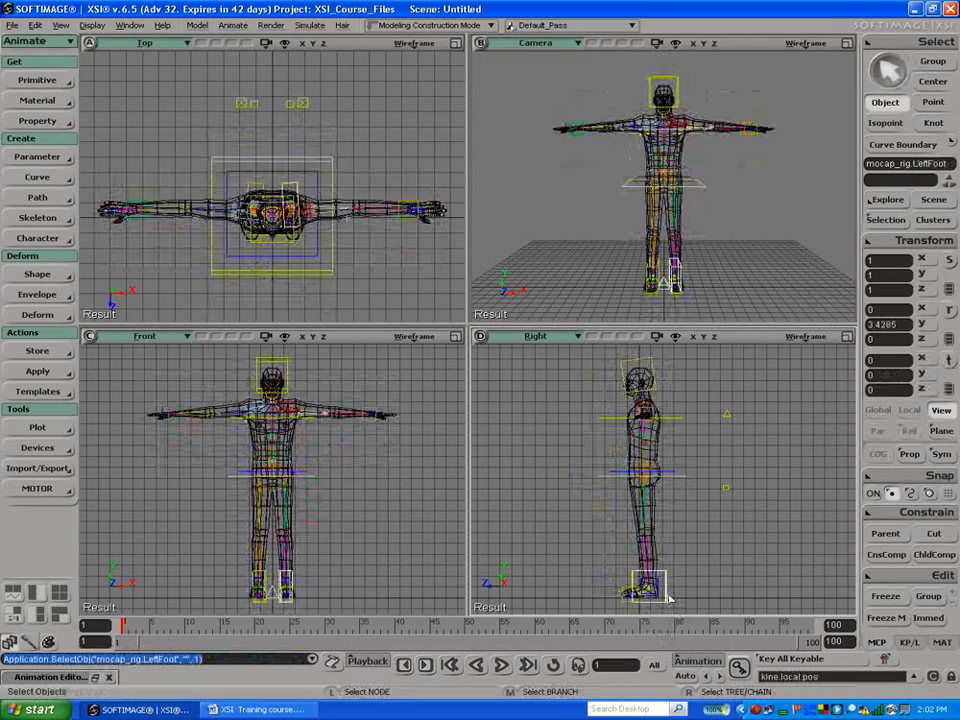
key(v)
drag(650, 590, 656, 558)
key(ctrl+z)
key(c)
key(ctrl+z)
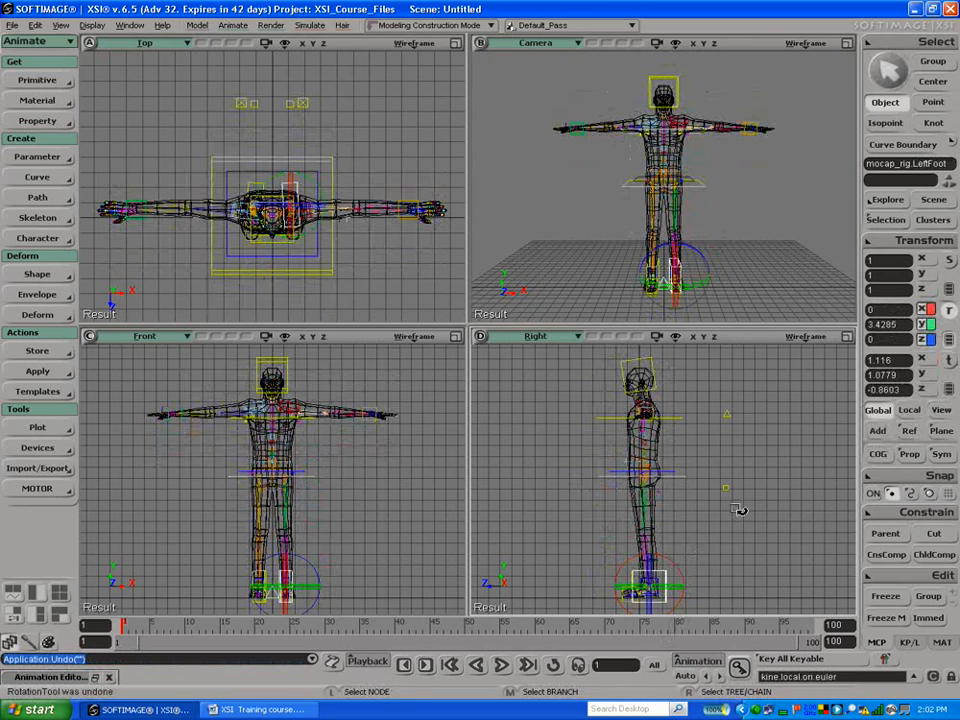
Step: Test-rotate the rig's left toe control in the enlarged Right view, undo the rotation and clear the selection
click(847, 336)
key(space)
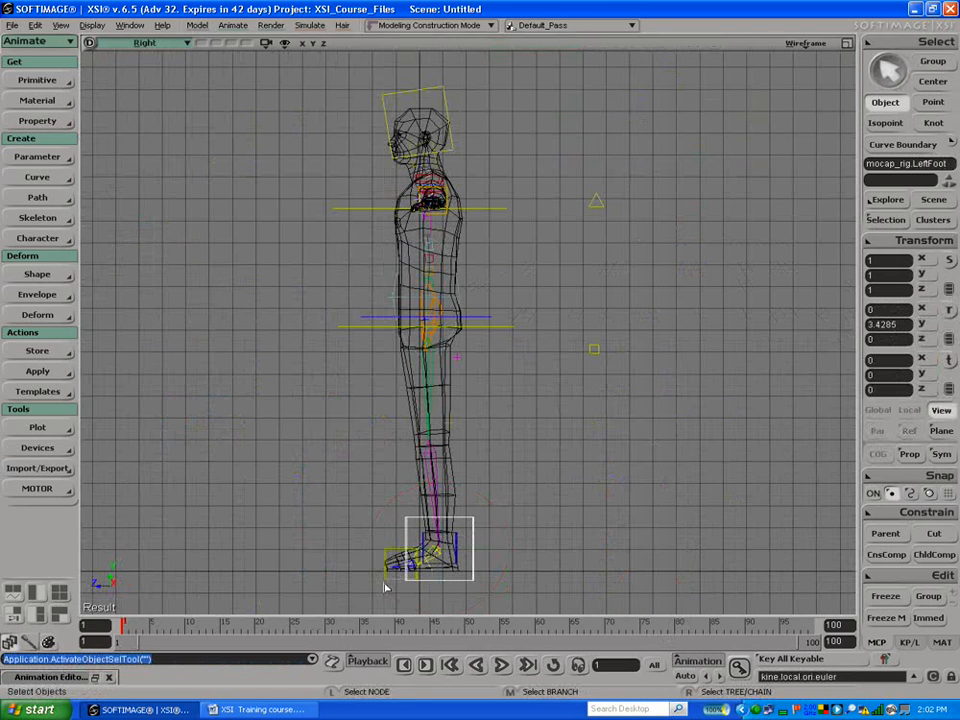
click(390, 580)
key(c)
drag(374, 514, 399, 497)
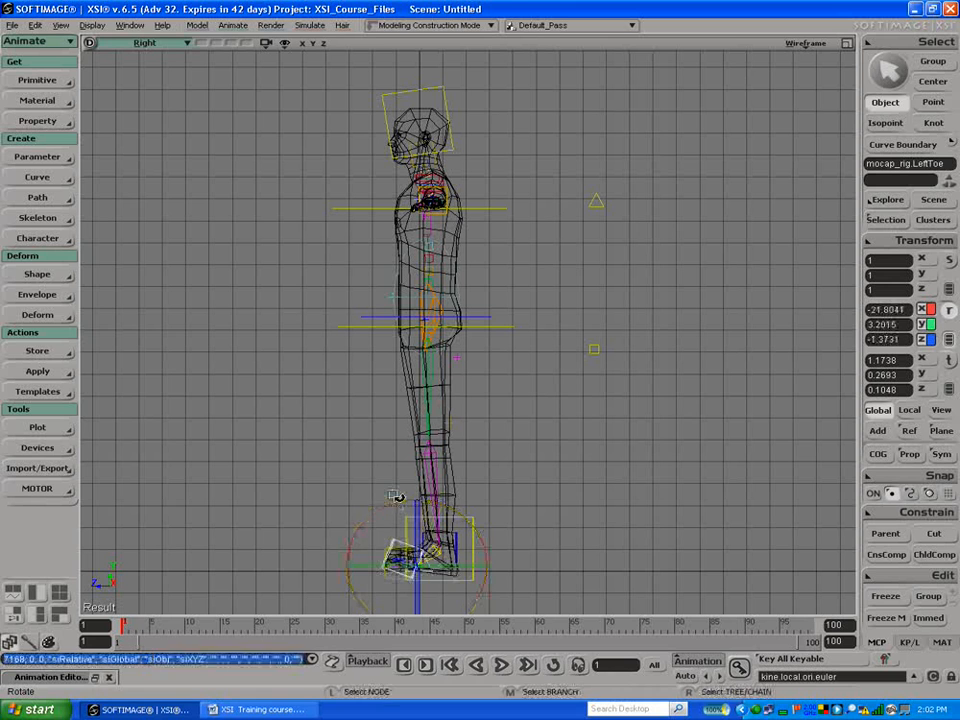
key(ctrl+z)
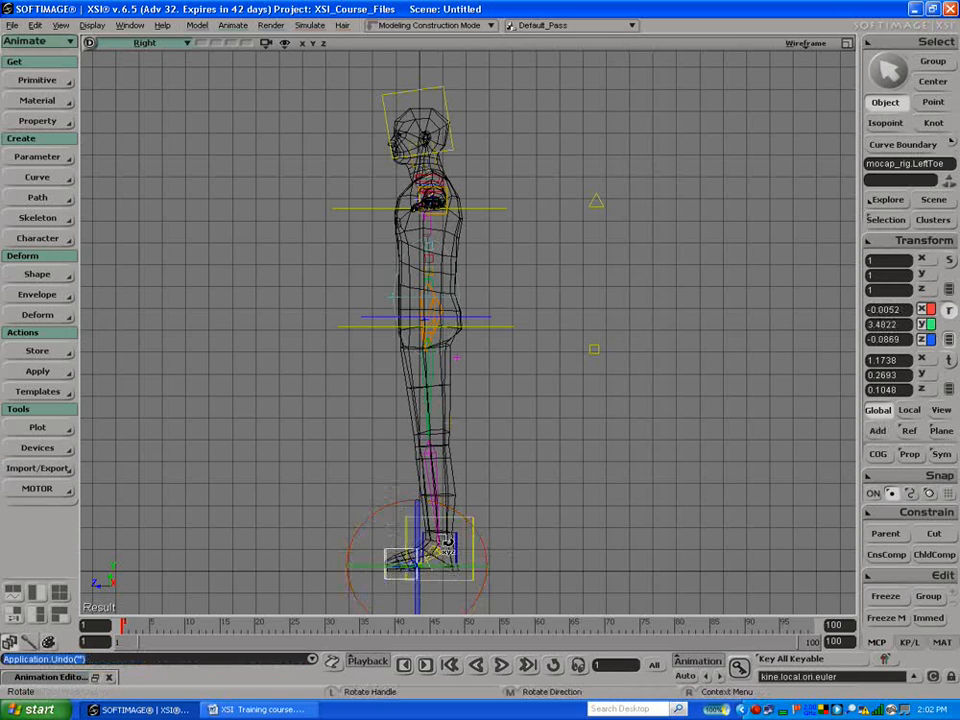
click(558, 421)
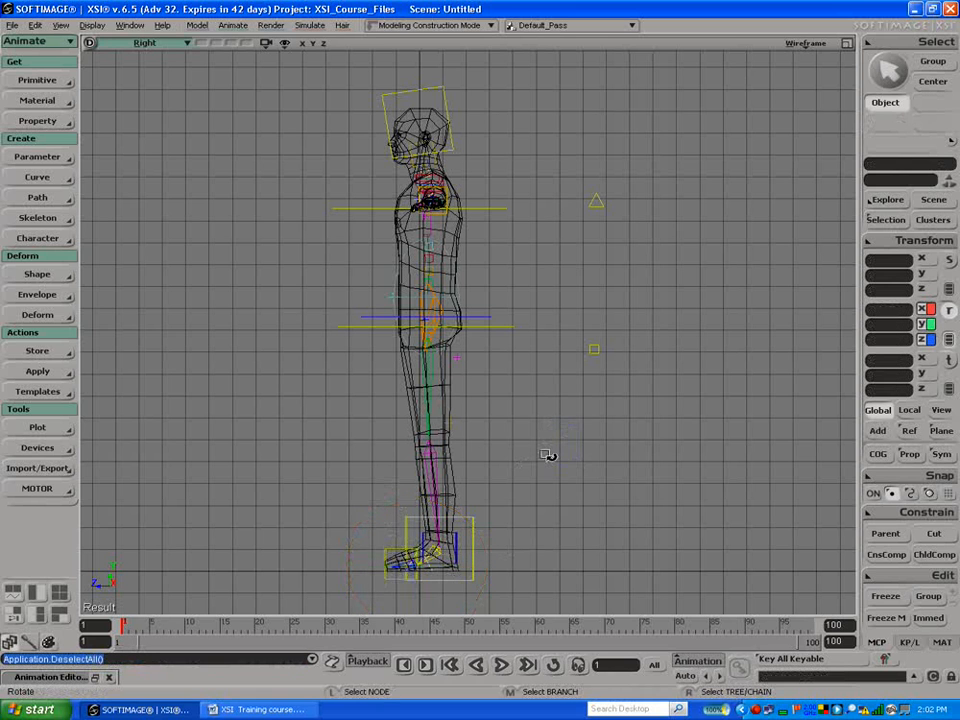
click(847, 44)
Step: Find the "walk confident" action among Net View's local mocap animations and apply it to the mocap rig in the Camera view
key(s)
drag(542, 167, 491, 180)
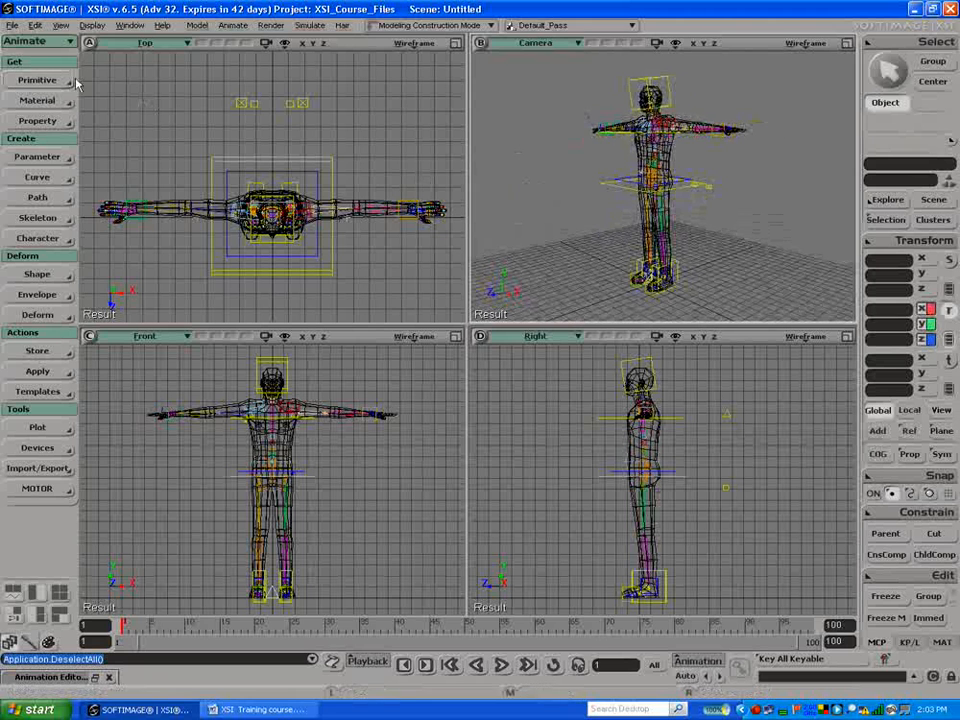
middle_click(131, 44)
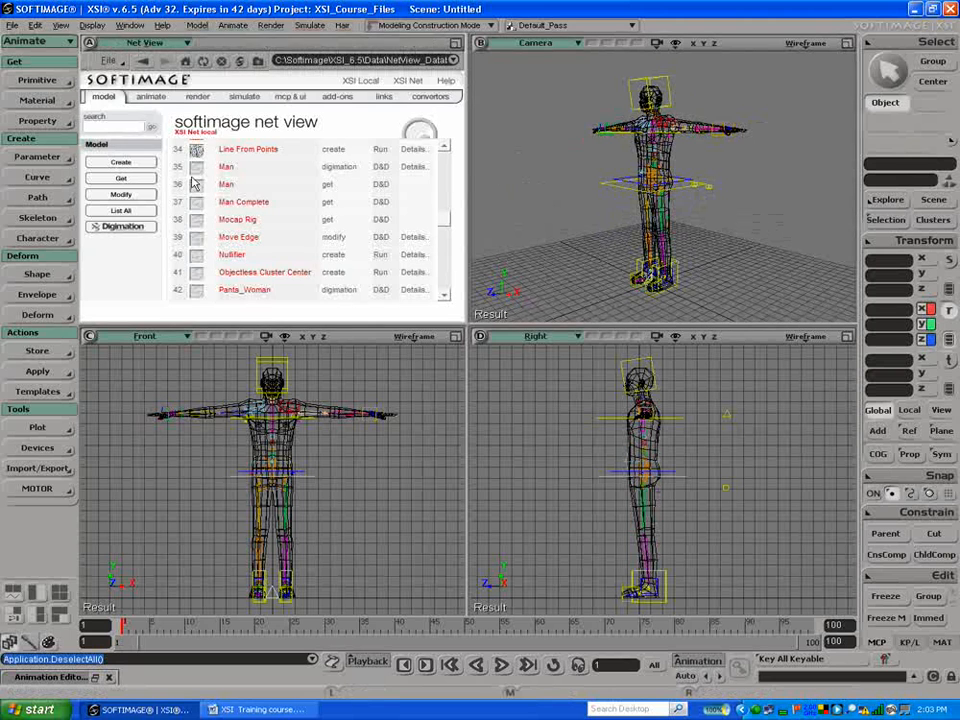
click(160, 100)
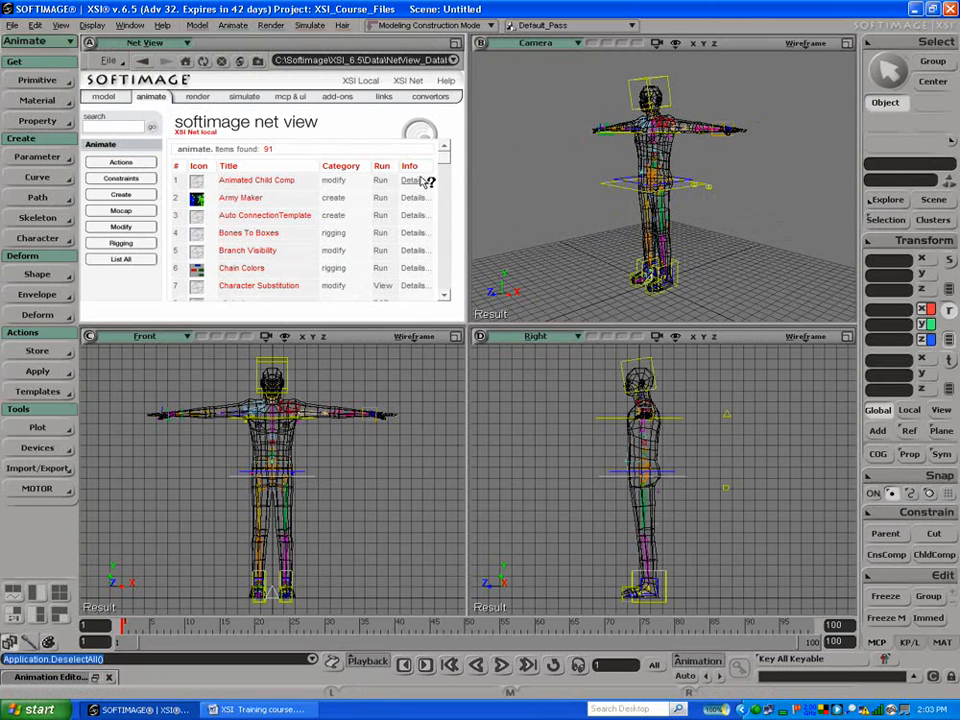
drag(445, 157, 448, 196)
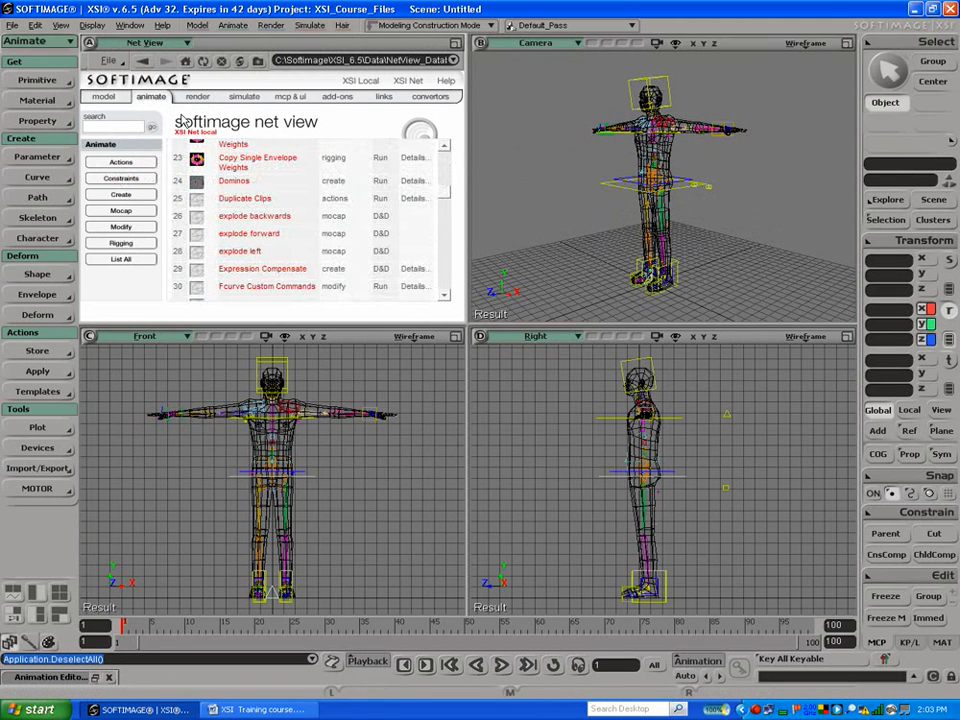
click(120, 210)
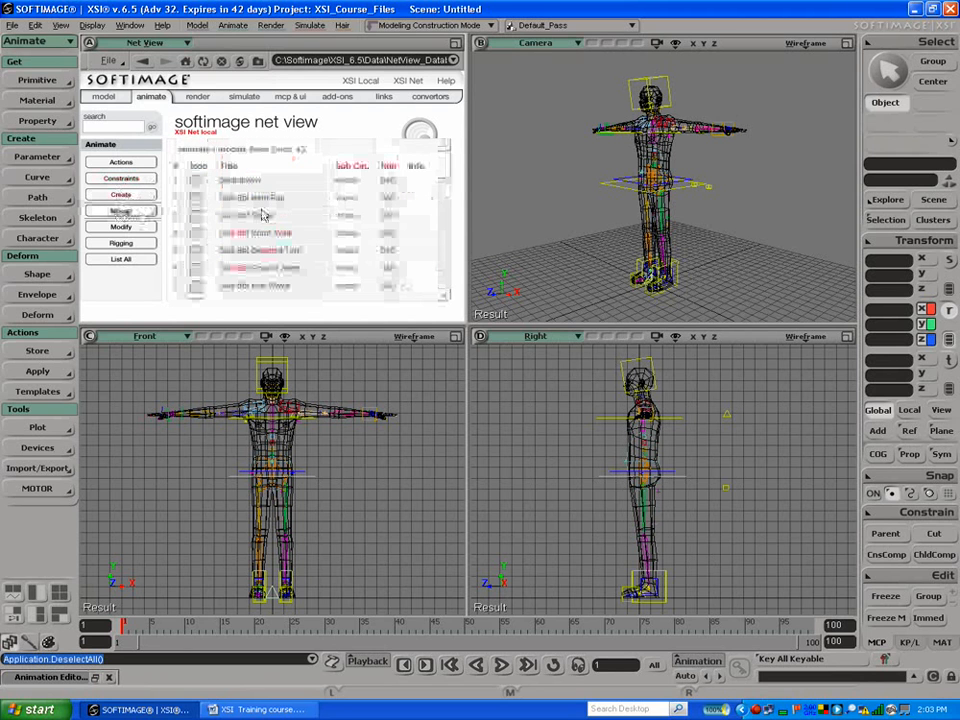
drag(446, 171, 445, 222)
scroll(444, 230, down, 5)
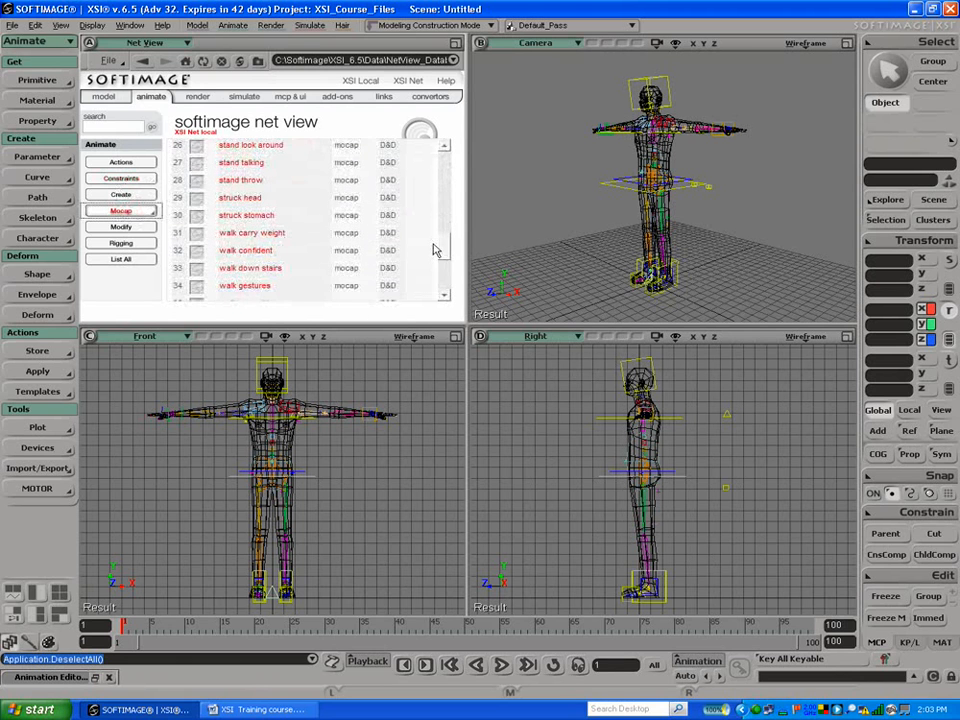
drag(259, 253, 664, 208)
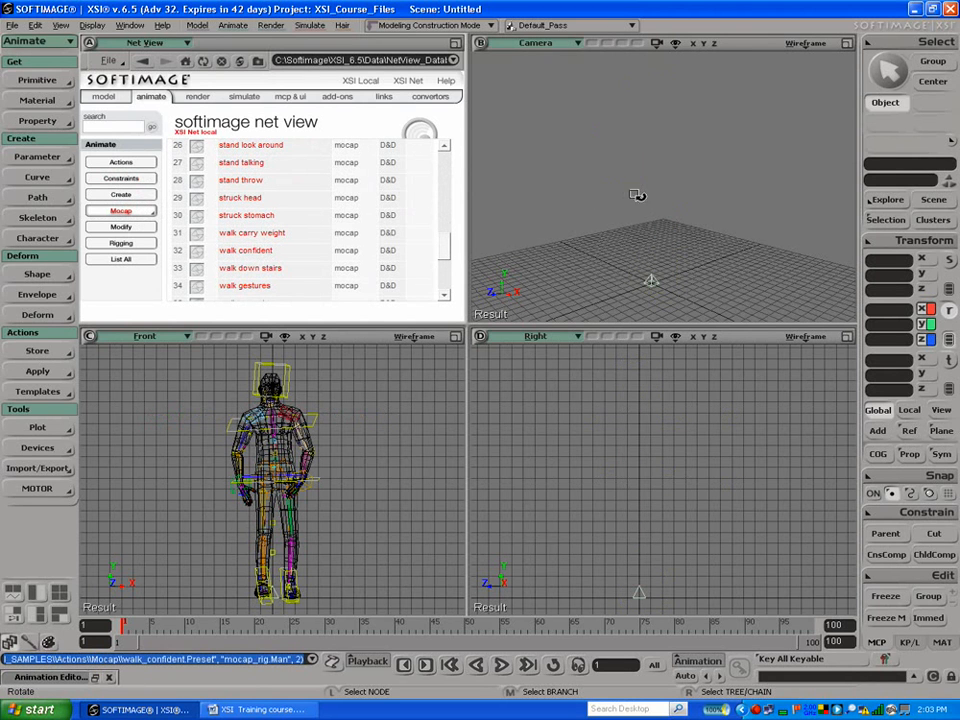
Step: Review the walk in the Camera view by scrubbing through the timeline and returning to frame 1
key(s)
right_drag(636, 199, 583, 163)
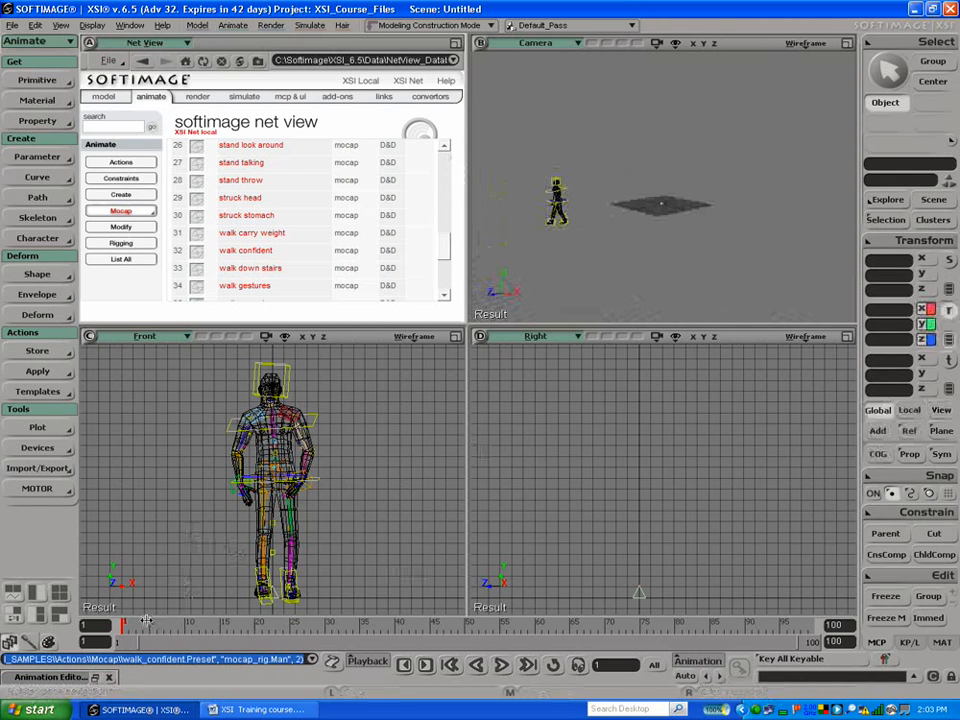
drag(126, 628, 101, 634)
mouse_move(105, 634)
mouse_down()
mouse_move(300, 624)
mouse_move(101, 628)
mouse_up()
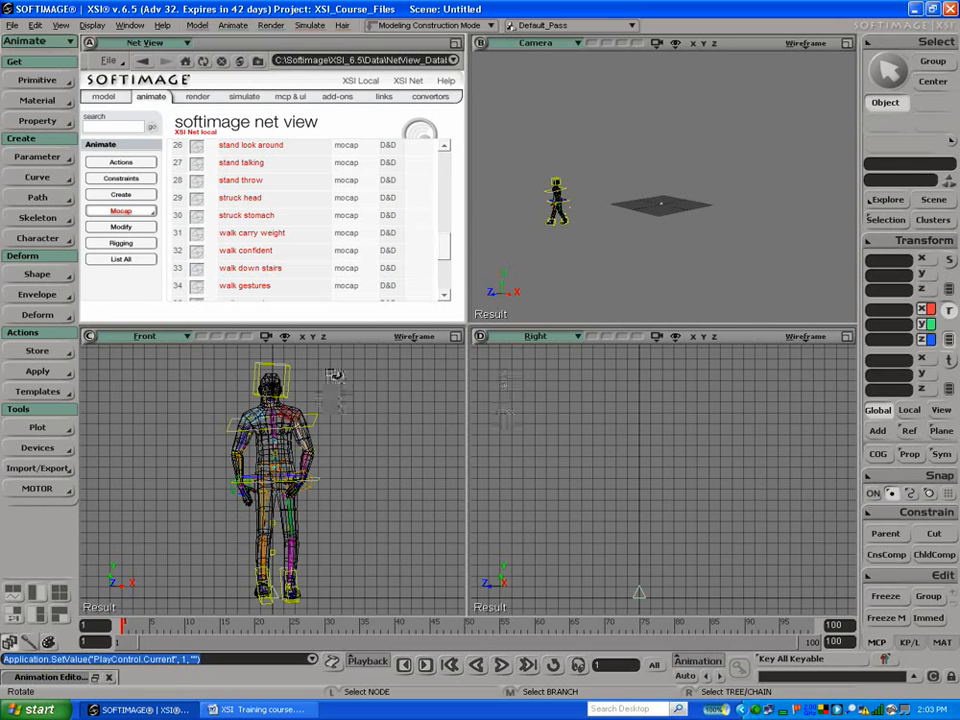
Step: Open the Animation Mixer, select the mocap rig in the Camera view and update the mixer to show its tracks
key(alt+0)
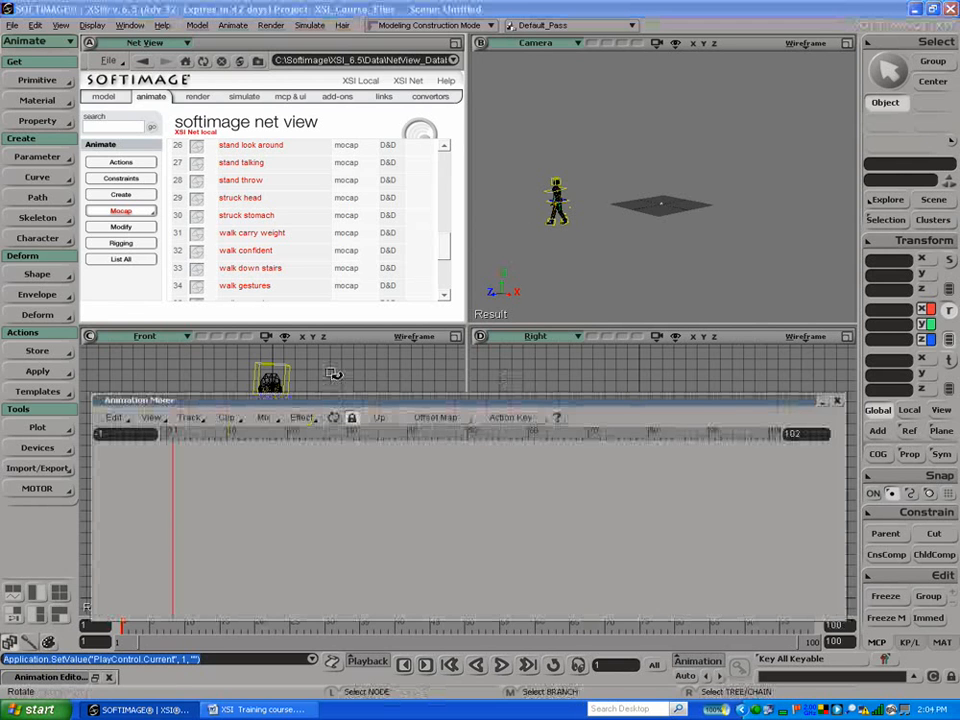
click(837, 401)
click(60, 25)
mouse_move(90, 197)
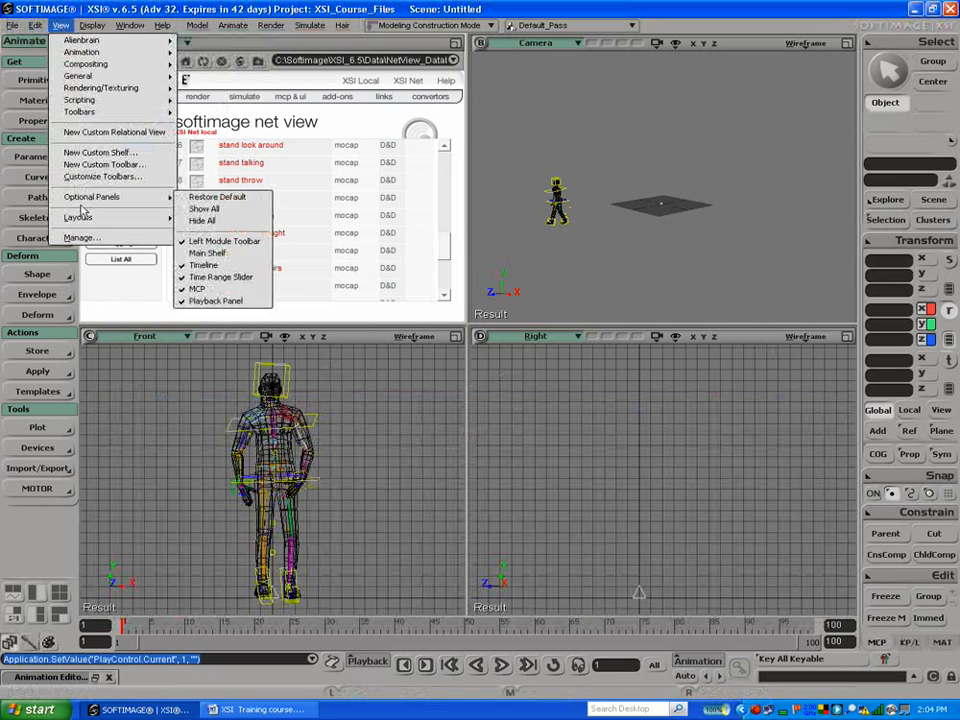
mouse_move(120, 52)
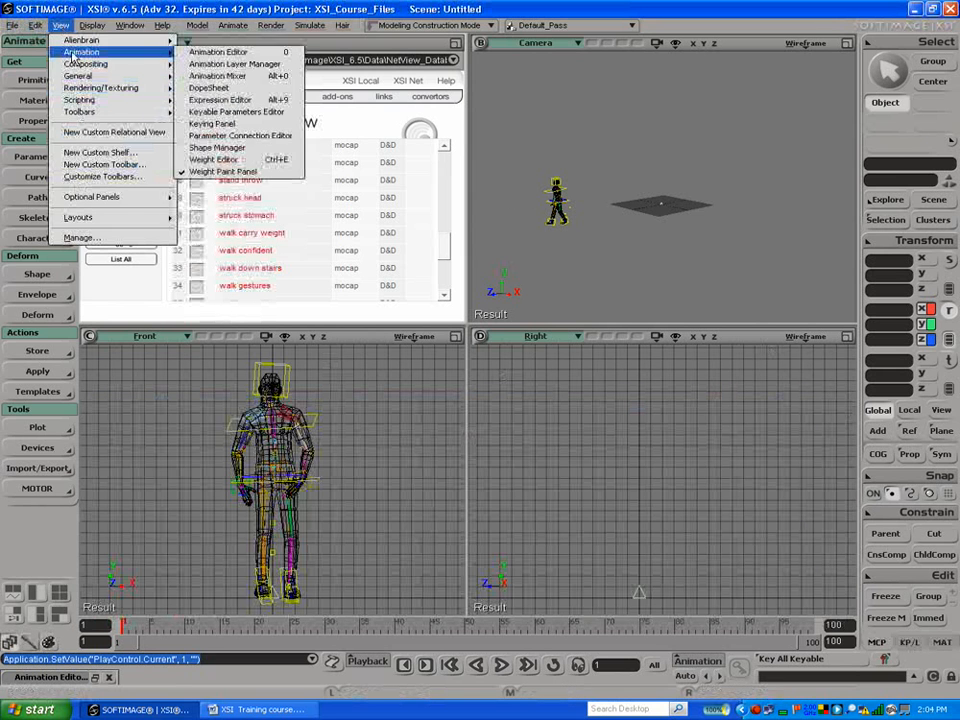
click(230, 77)
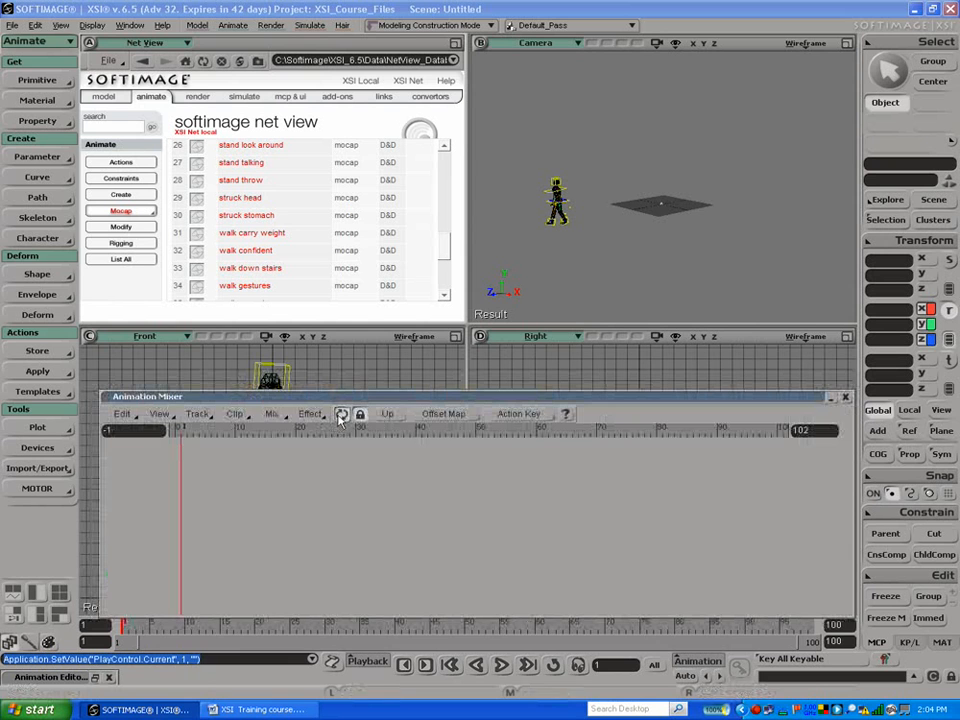
click(562, 198)
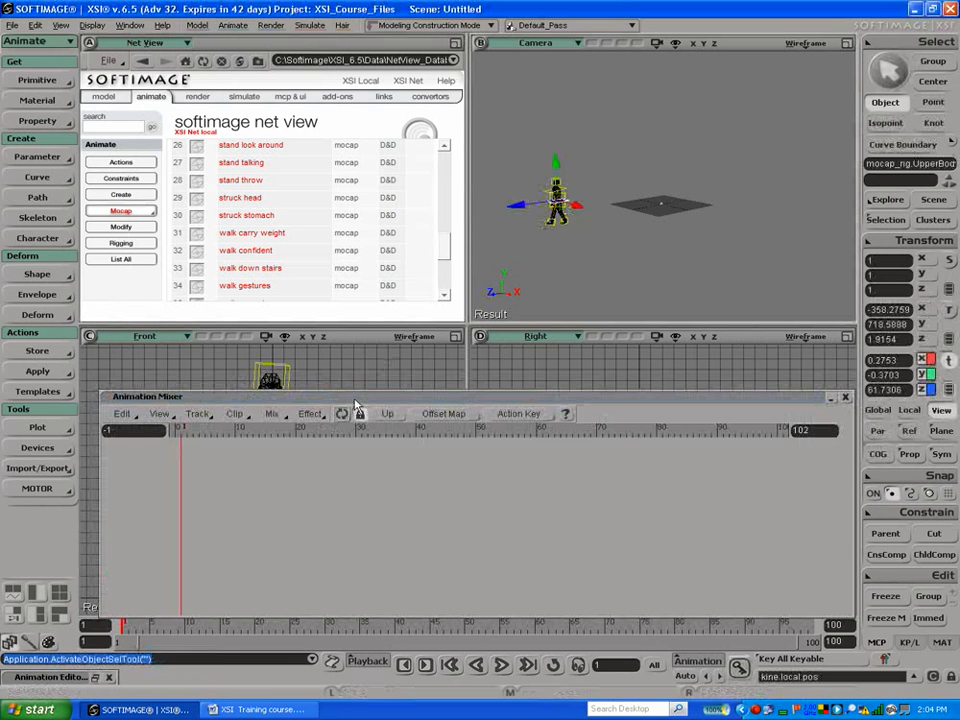
click(310, 413)
click(340, 416)
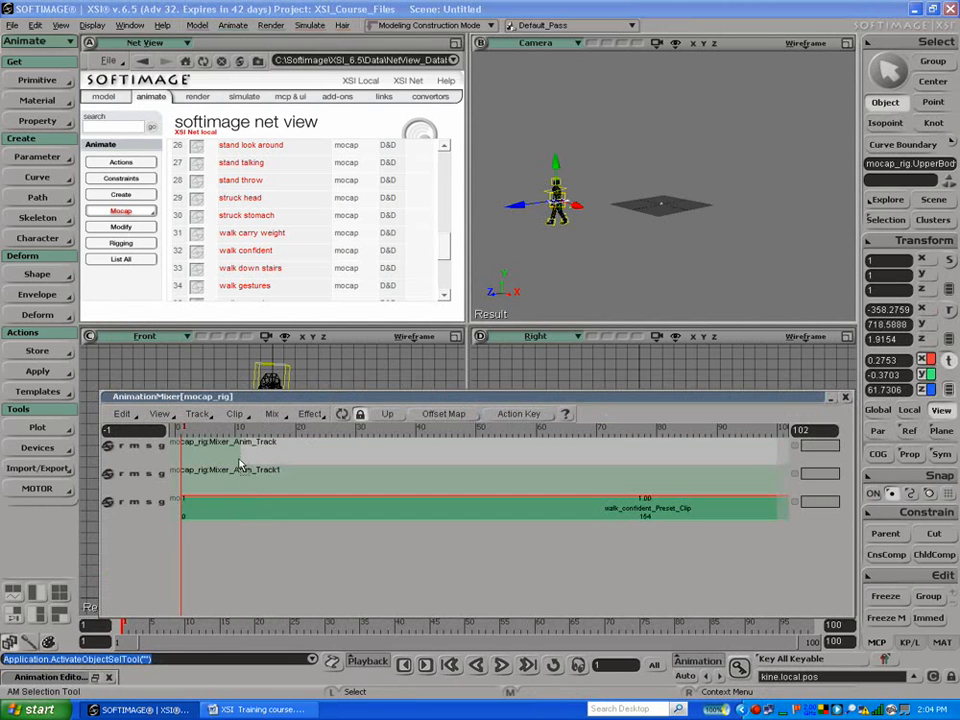
Step: Move the walk_confident clip to the mixer's first track and apply Net View's "walk stumble" mocap action to the rig
click(185, 449)
drag(181, 446, 164, 420)
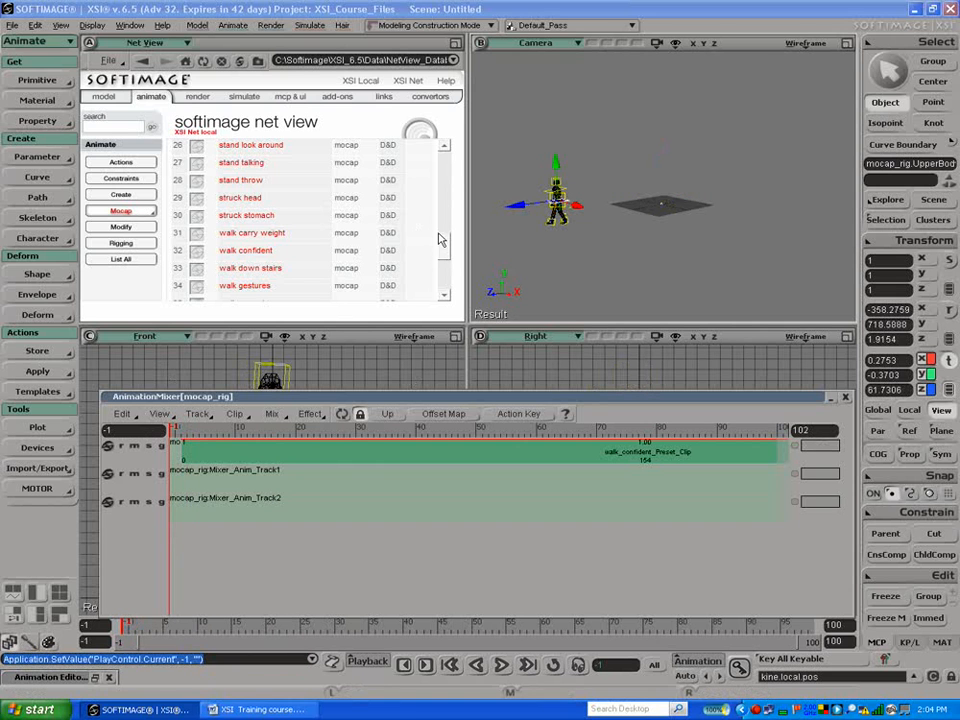
drag(447, 250, 446, 265)
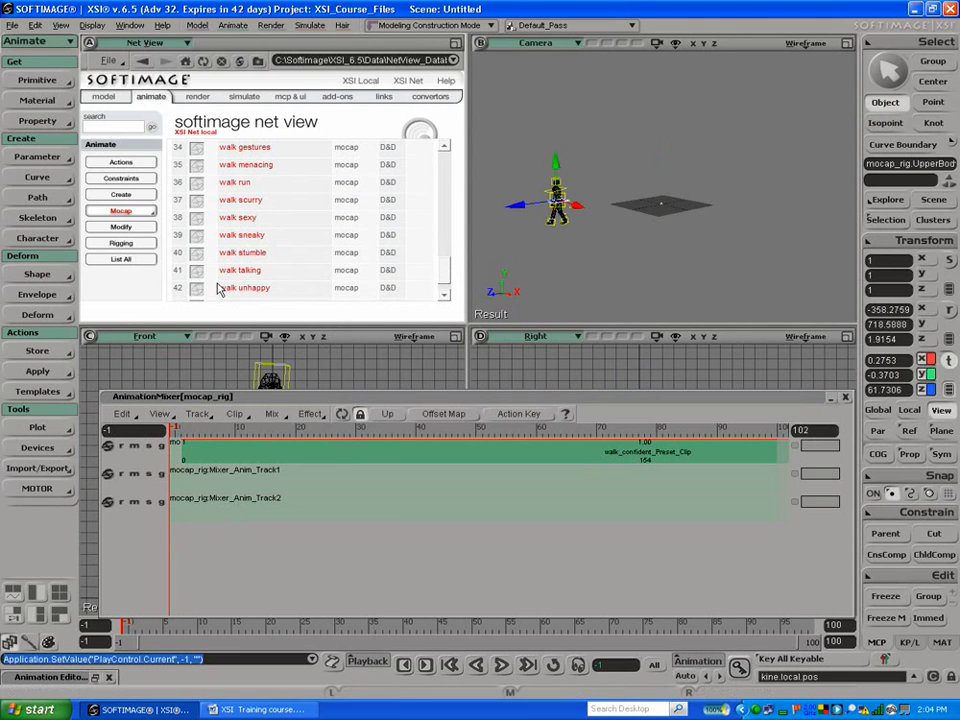
drag(240, 255, 559, 214)
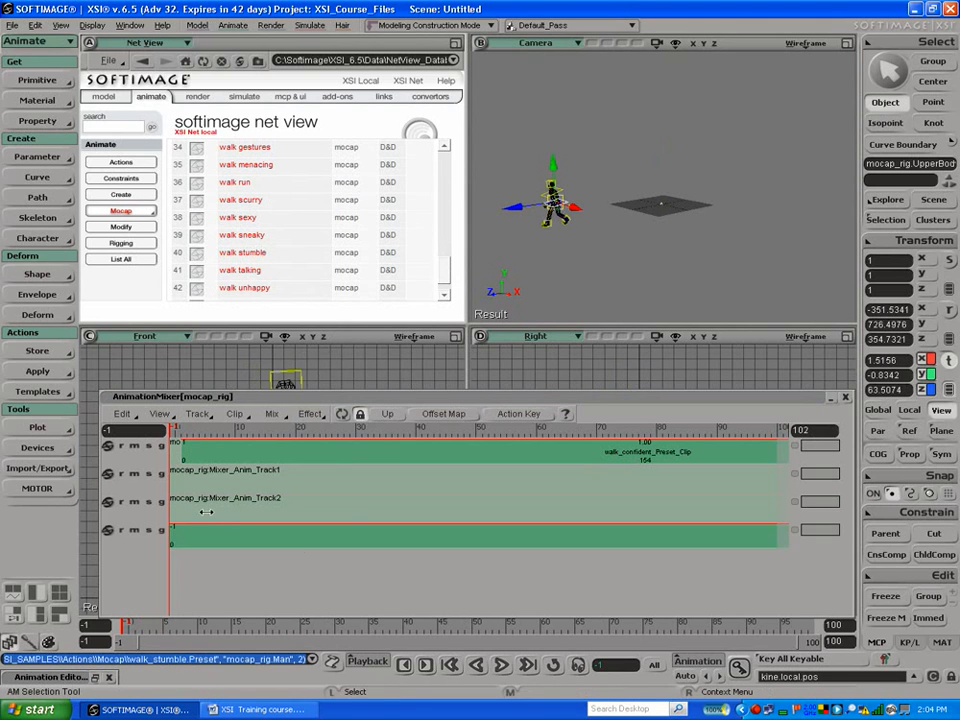
Step: Frame both clips in the mixer and move the walk_stumble clip onto the first track, starting at frame 168 after walk_confident
drag(189, 433, 368, 432)
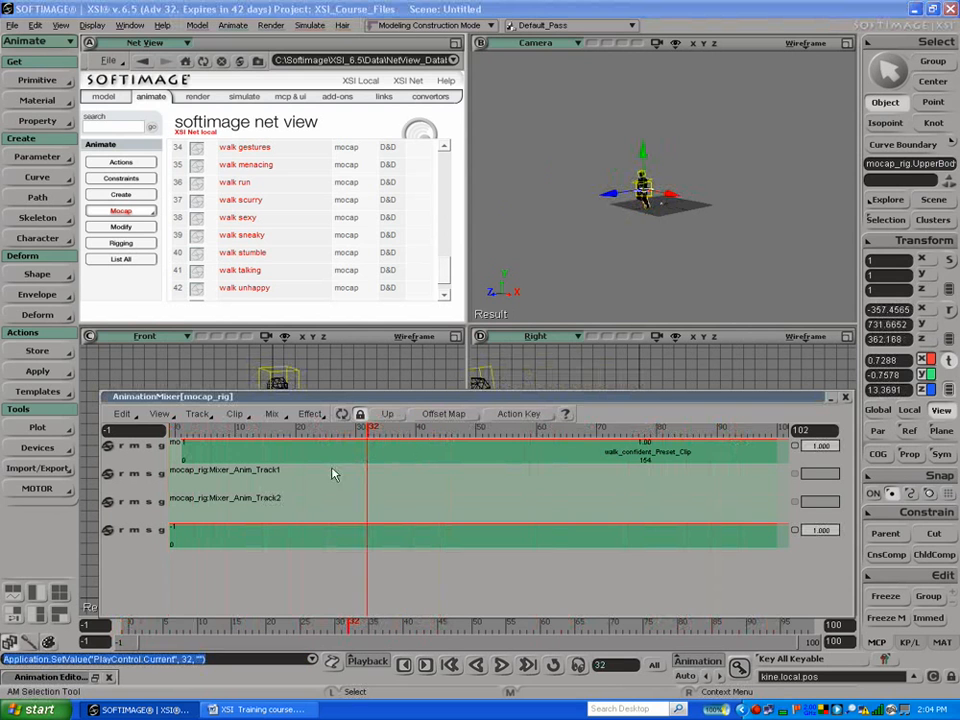
key(a)
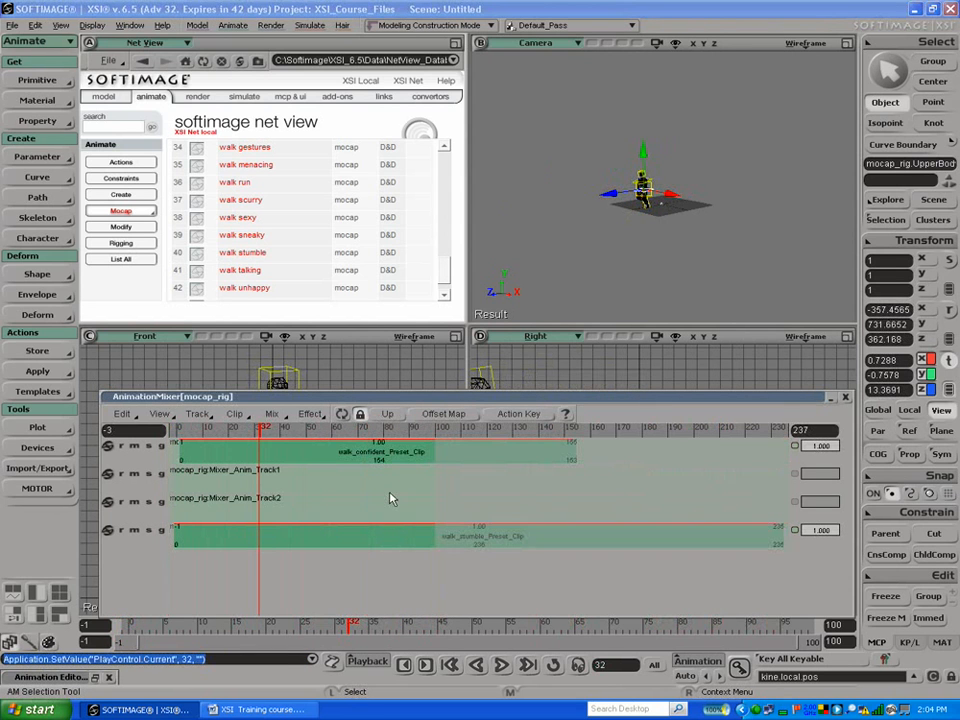
key(s)
right_drag(394, 501, 480, 500)
drag(402, 493, 287, 478)
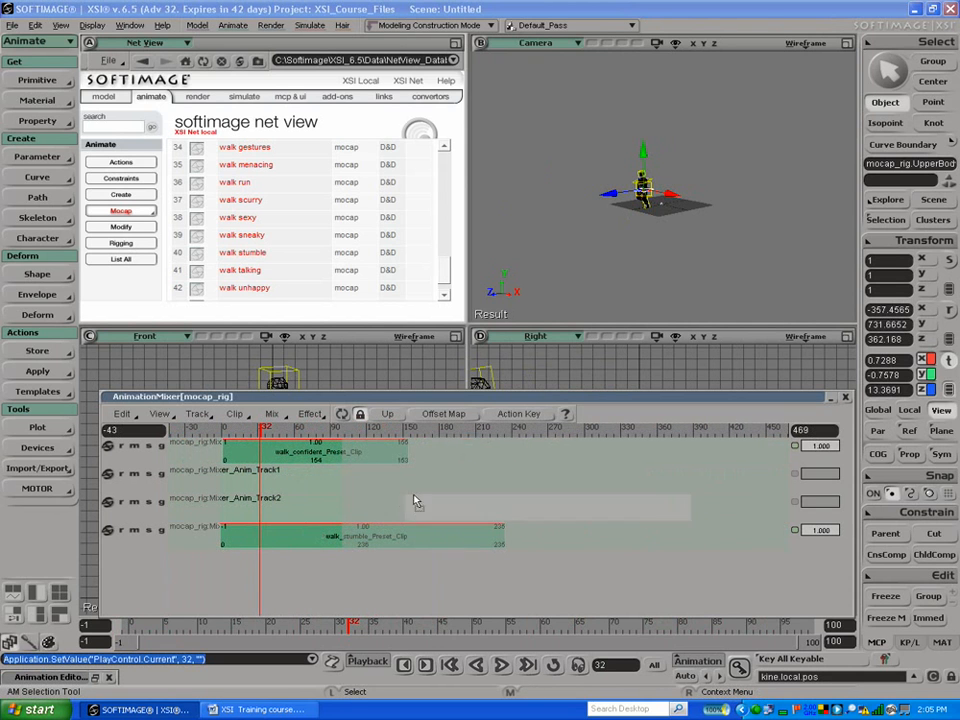
drag(426, 449, 426, 449)
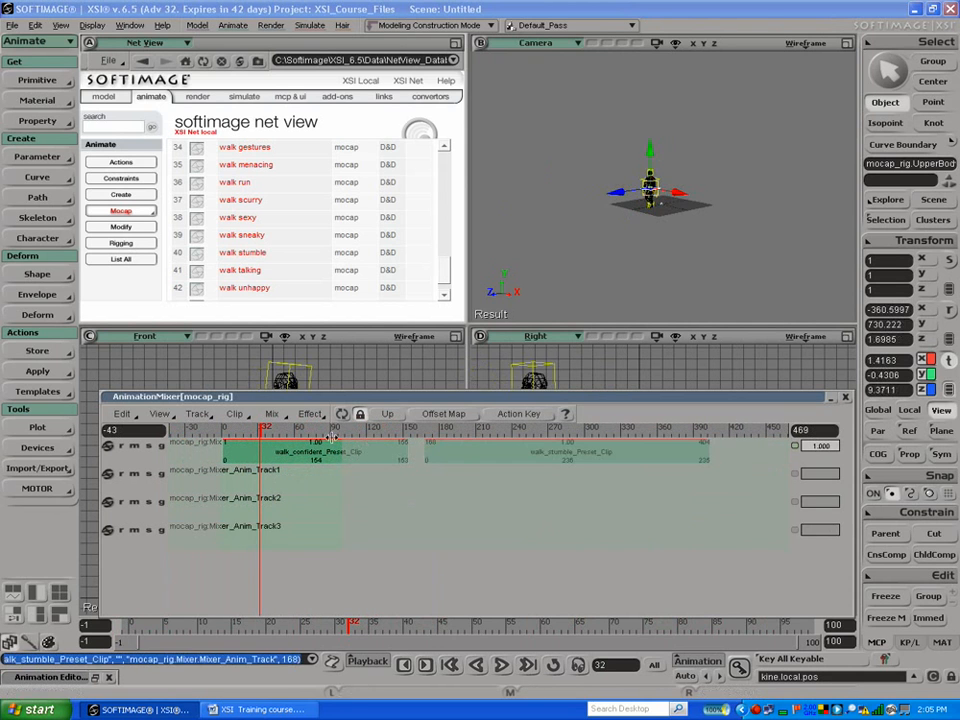
Step: Set the timeline's end frame to 500 and scrub through both walk clips in the mixer
drag(283, 428, 386, 421)
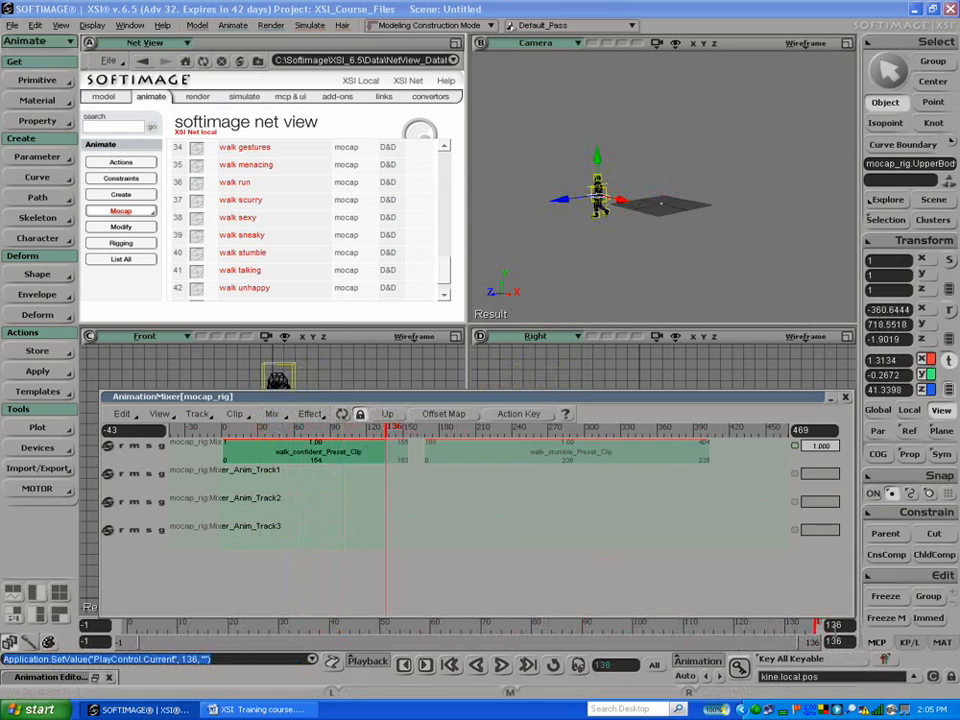
double_click(838, 626)
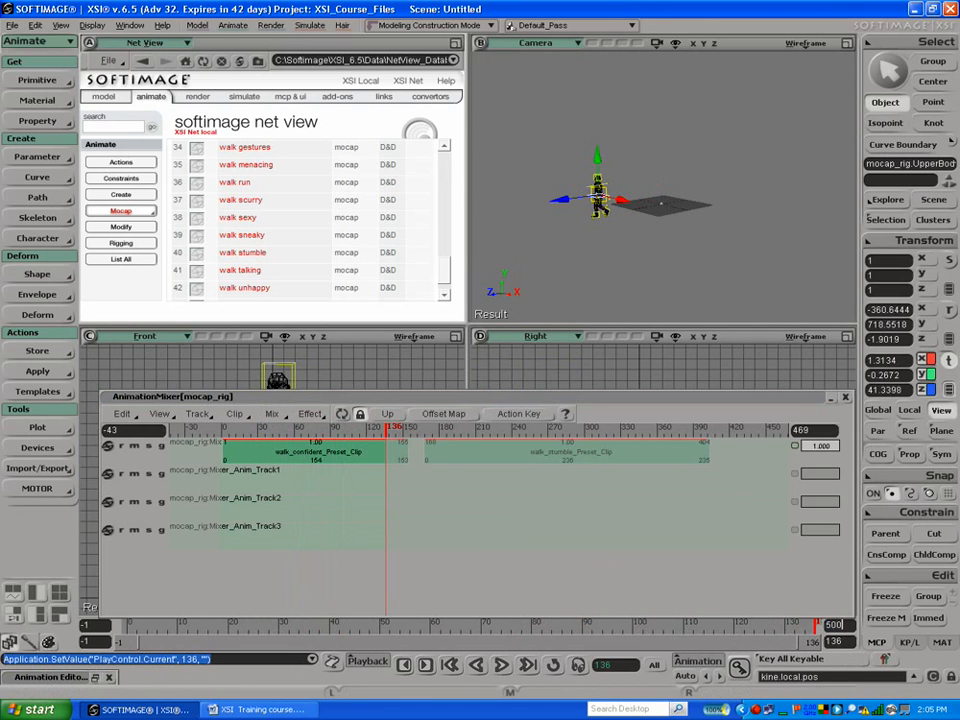
key(Return)
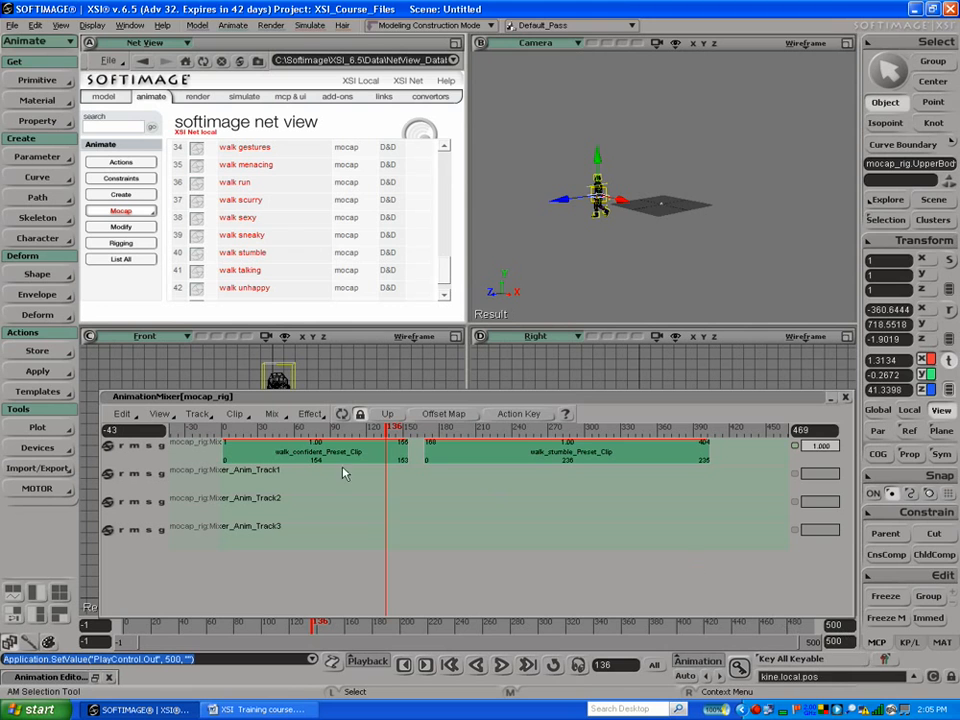
click(452, 427)
drag(452, 427, 211, 429)
Step: Select the walk_confident clip, go to frame 2 and trim off everything before that frame
click(258, 447)
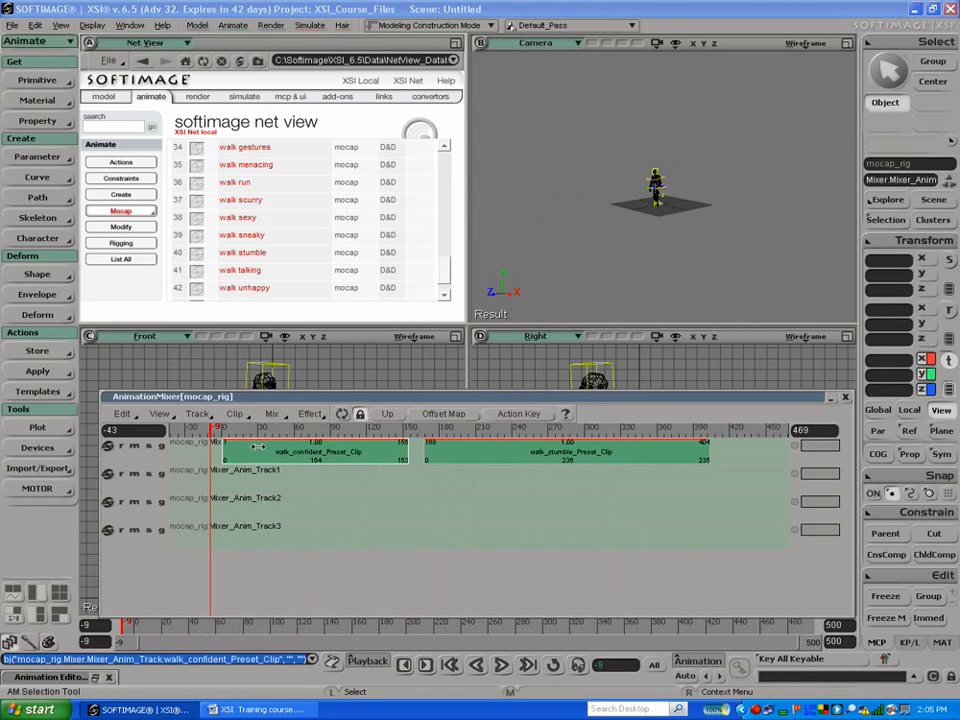
drag(214, 432, 222, 432)
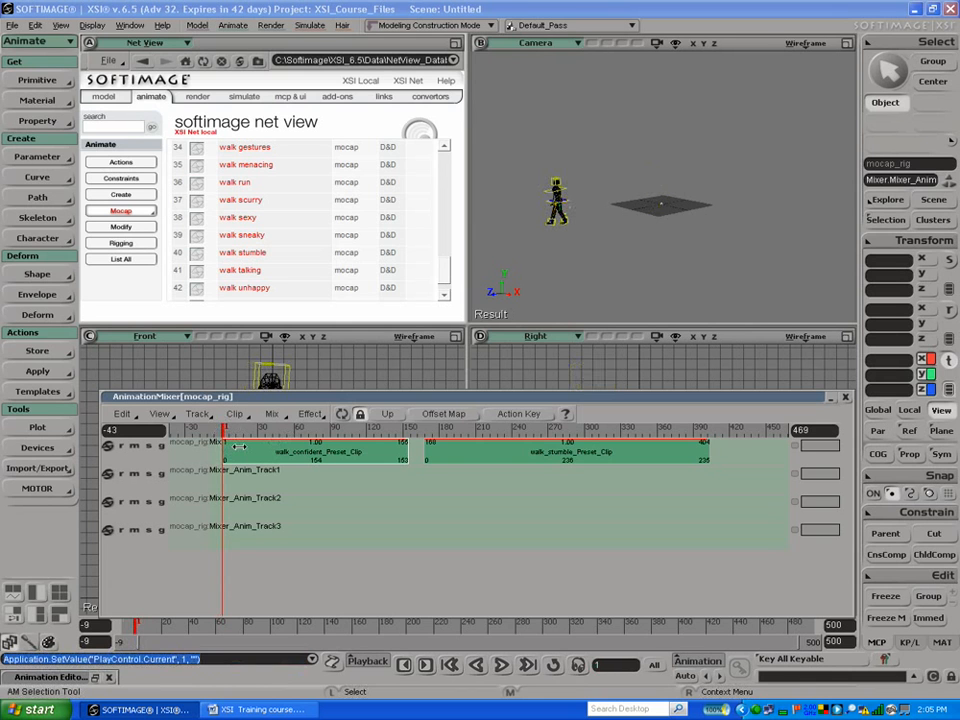
key(f)
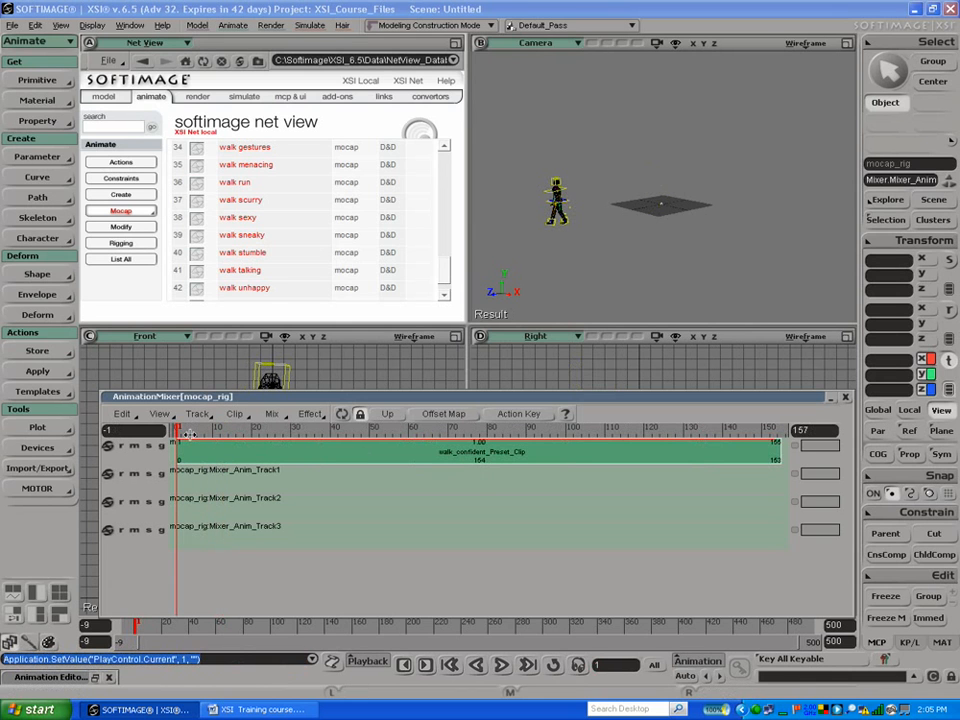
key(period)
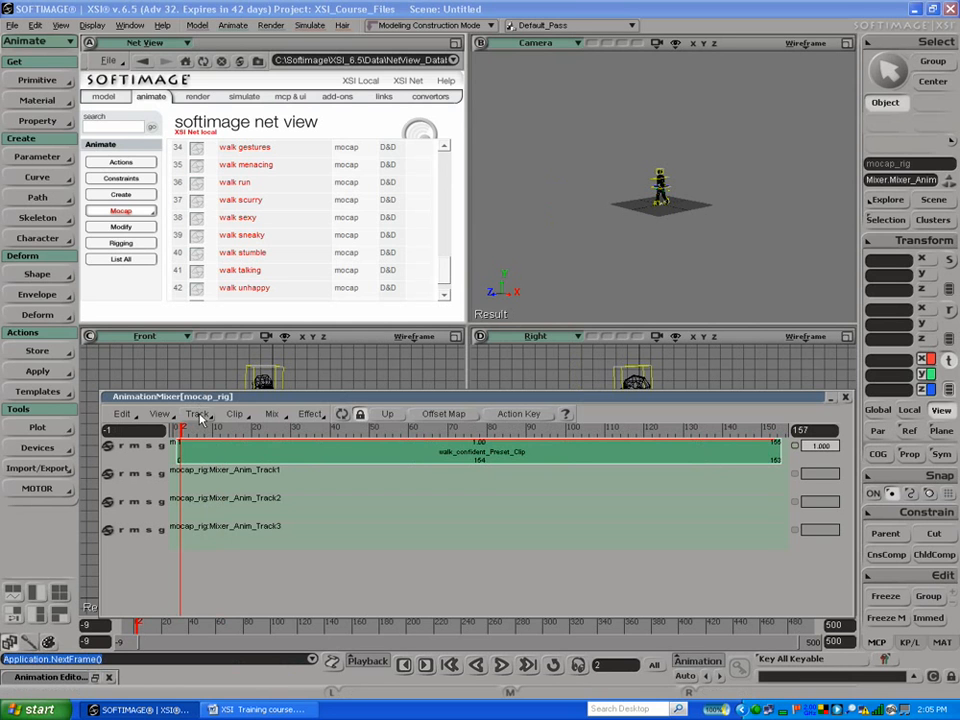
click(198, 414)
click(234, 414)
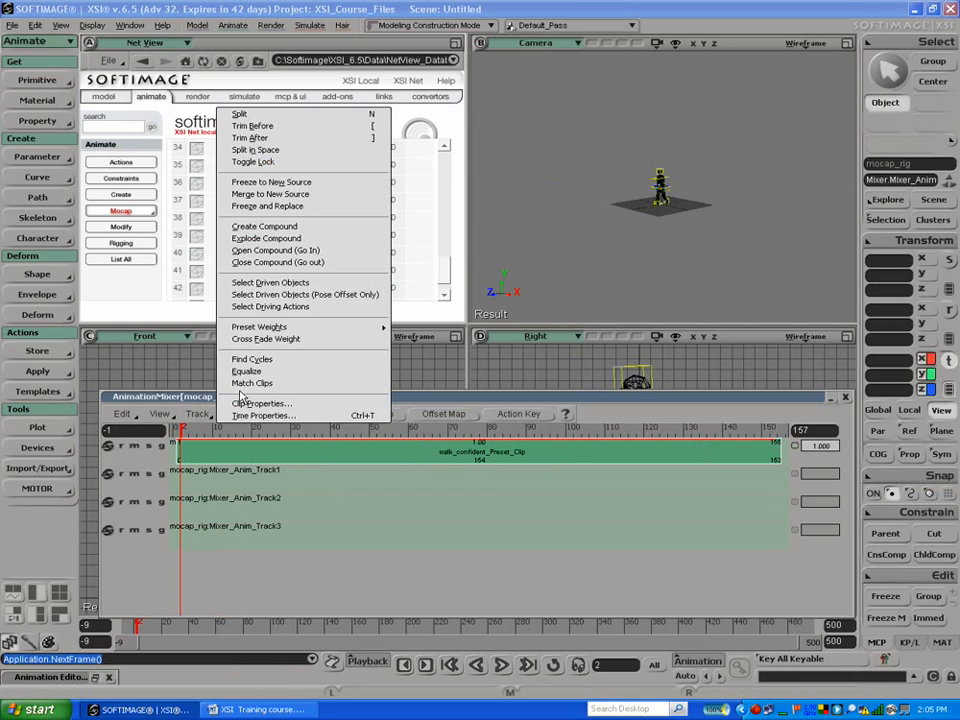
click(249, 126)
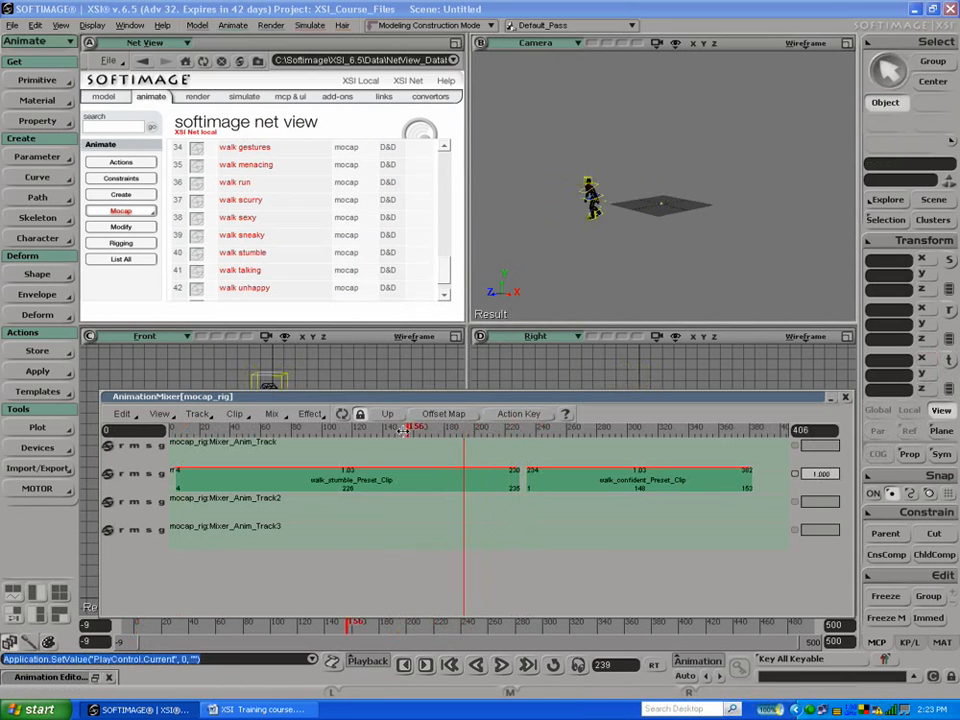
Step: Try to freeze and replace the walk_stumble clip with an action named Frozen, using step value 1 and raw data curves
drag(403, 431, 338, 431)
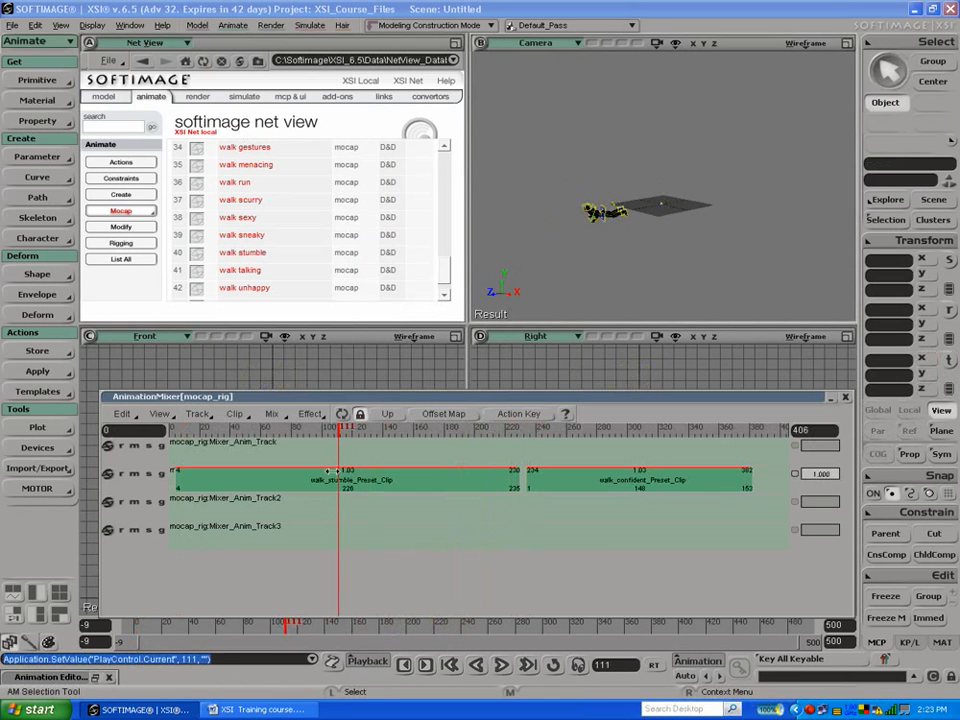
right_click(292, 480)
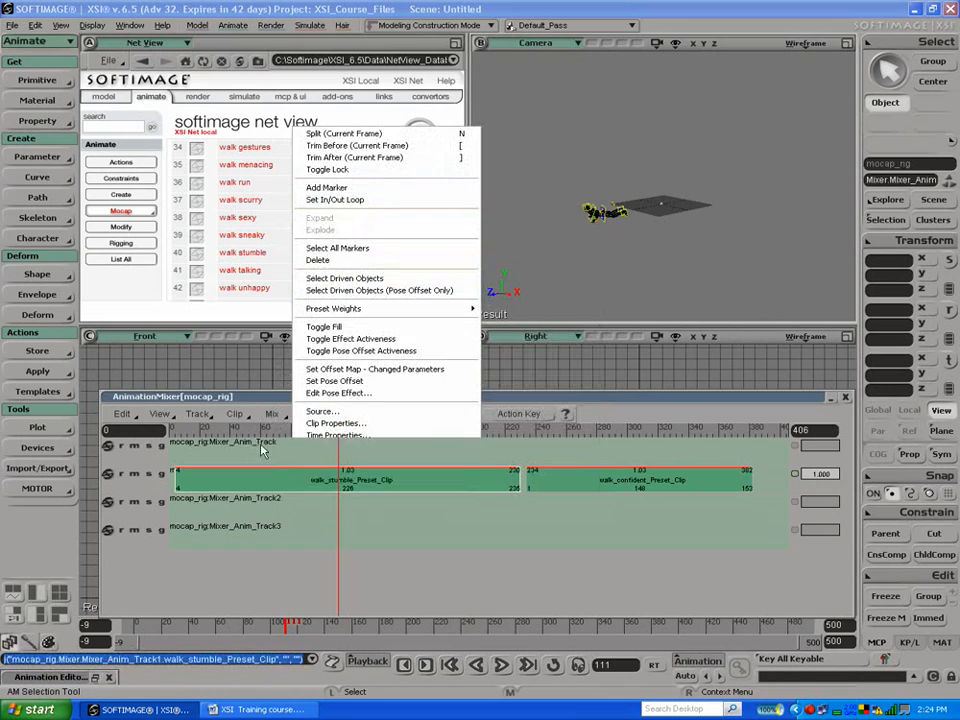
click(238, 414)
click(240, 414)
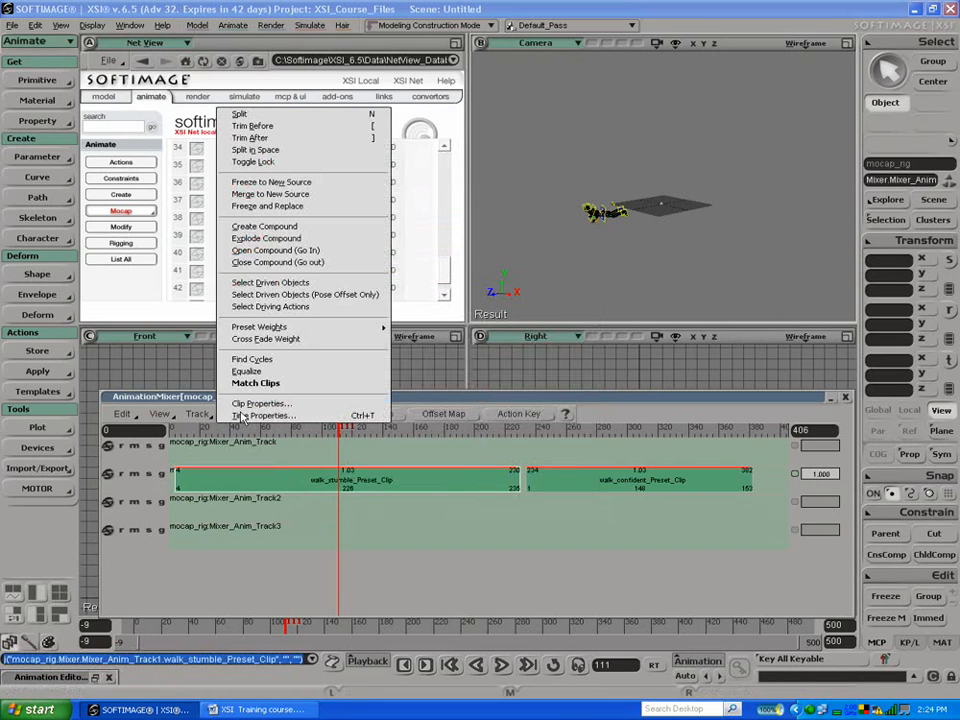
click(249, 210)
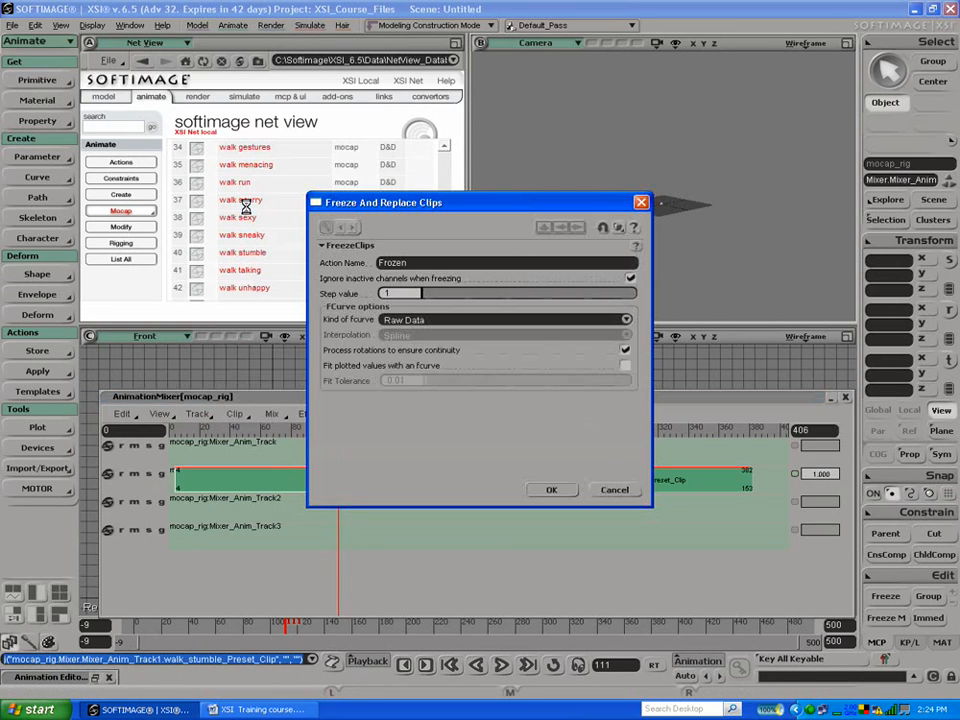
click(548, 491)
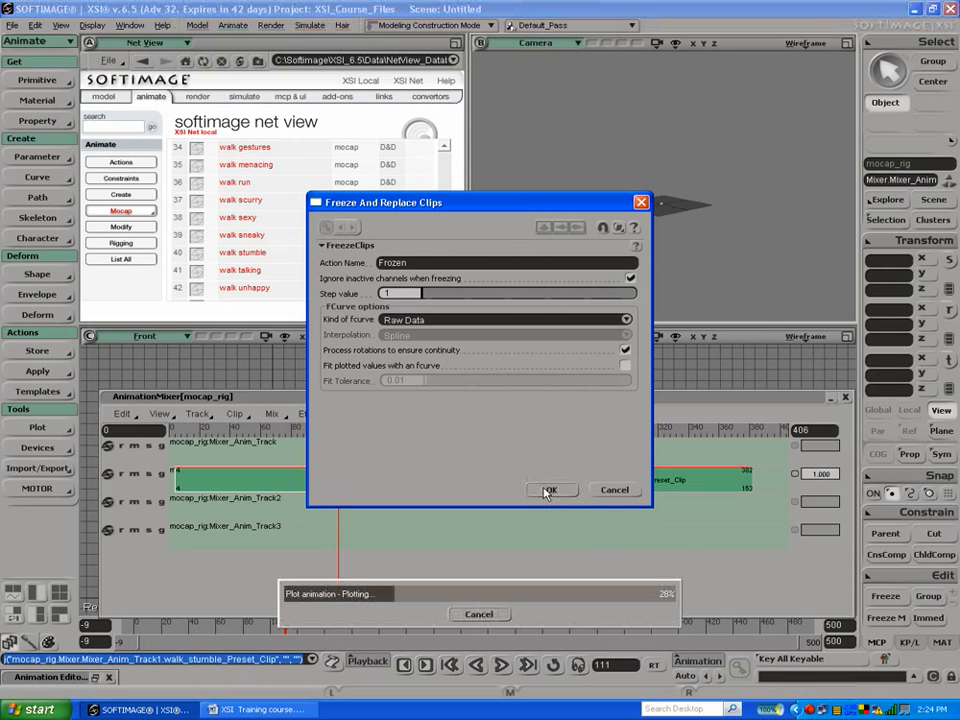
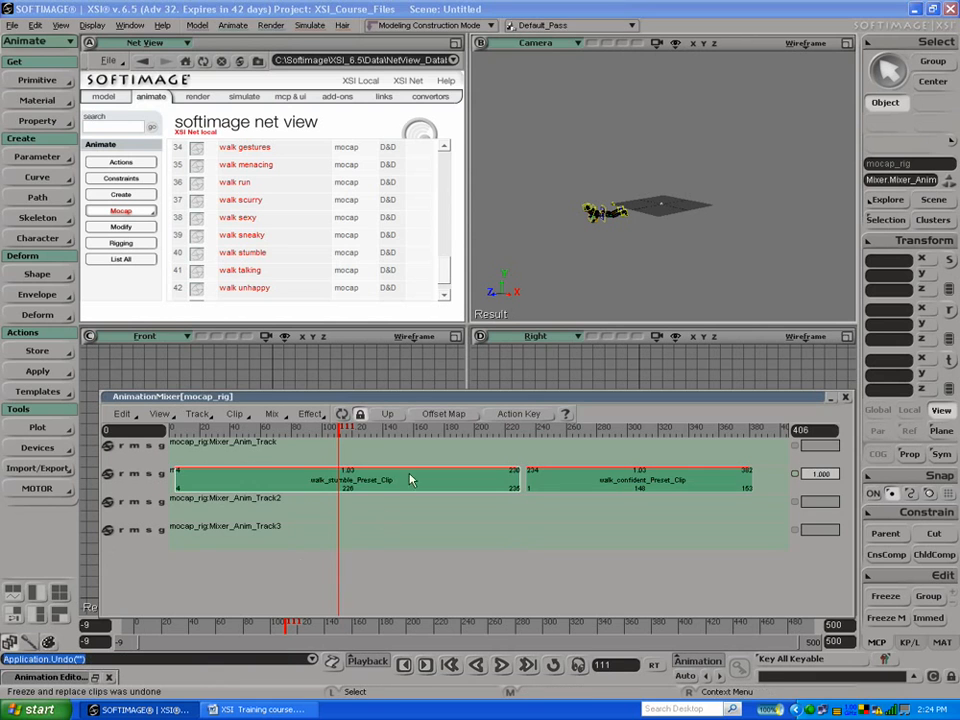
Step: Move the walk_confident clip to start at frame 230, directly after walk_stumble, and match the two clips by Body Center
drag(343, 429, 497, 429)
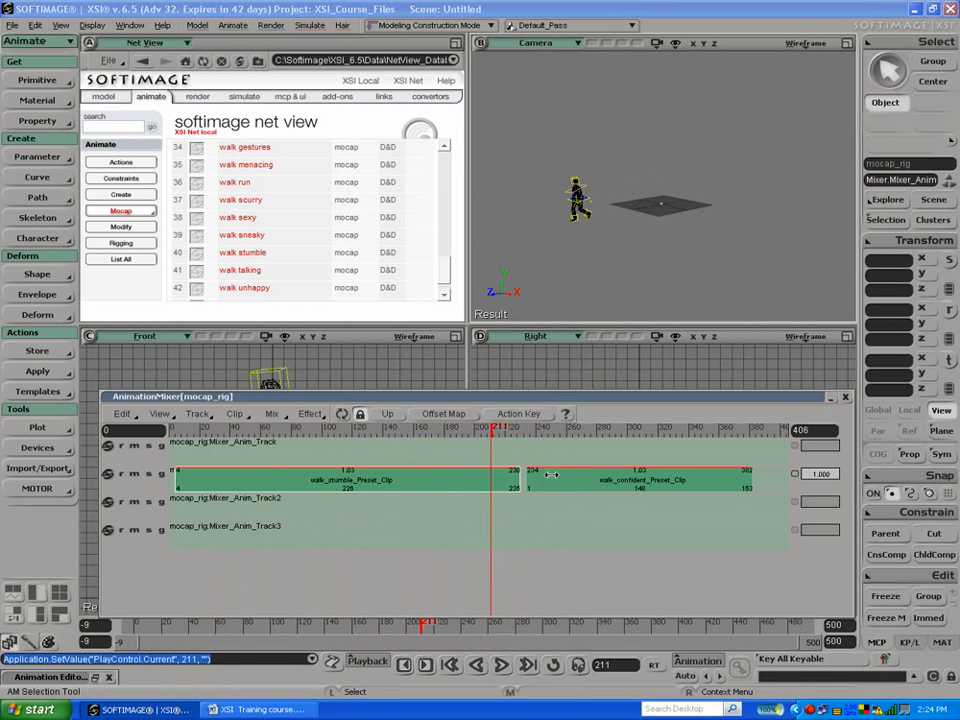
drag(551, 474, 545, 474)
click(442, 480)
shift+click(543, 477)
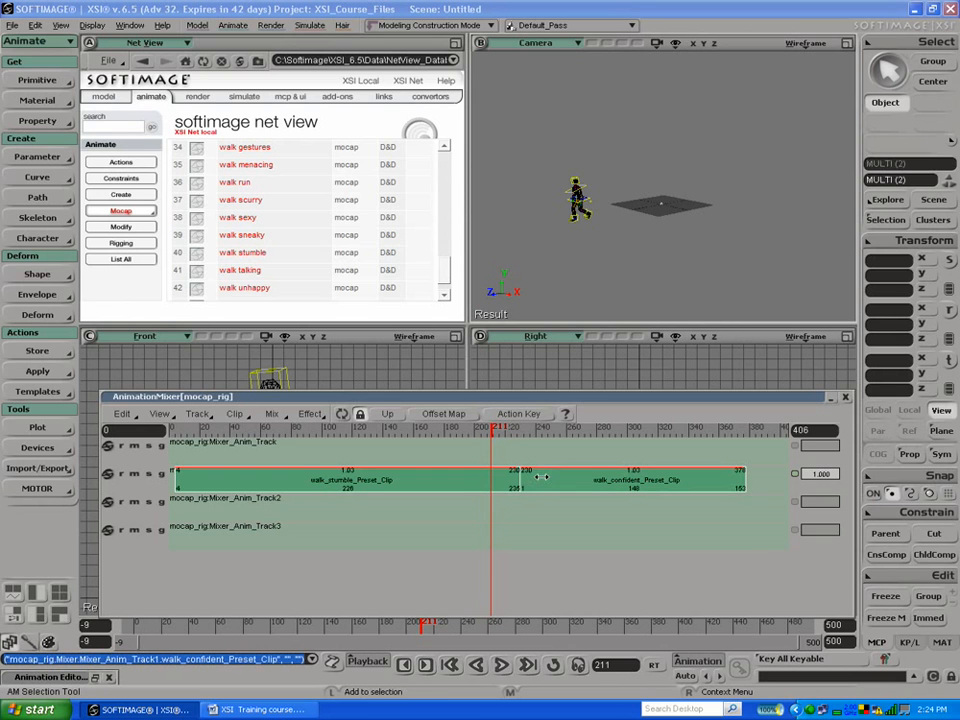
click(234, 414)
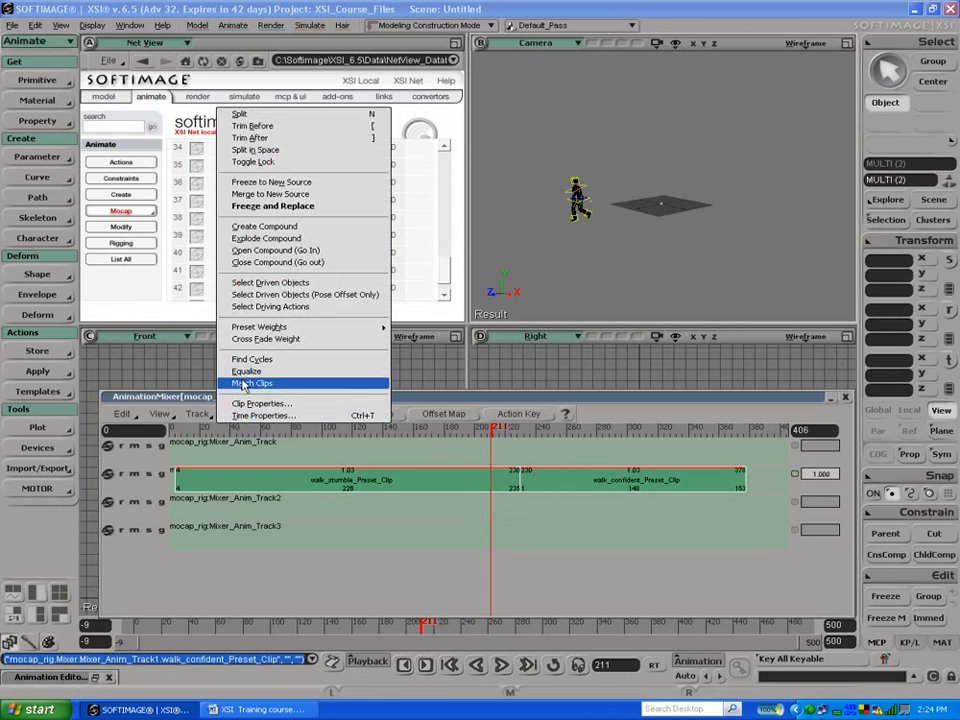
click(240, 384)
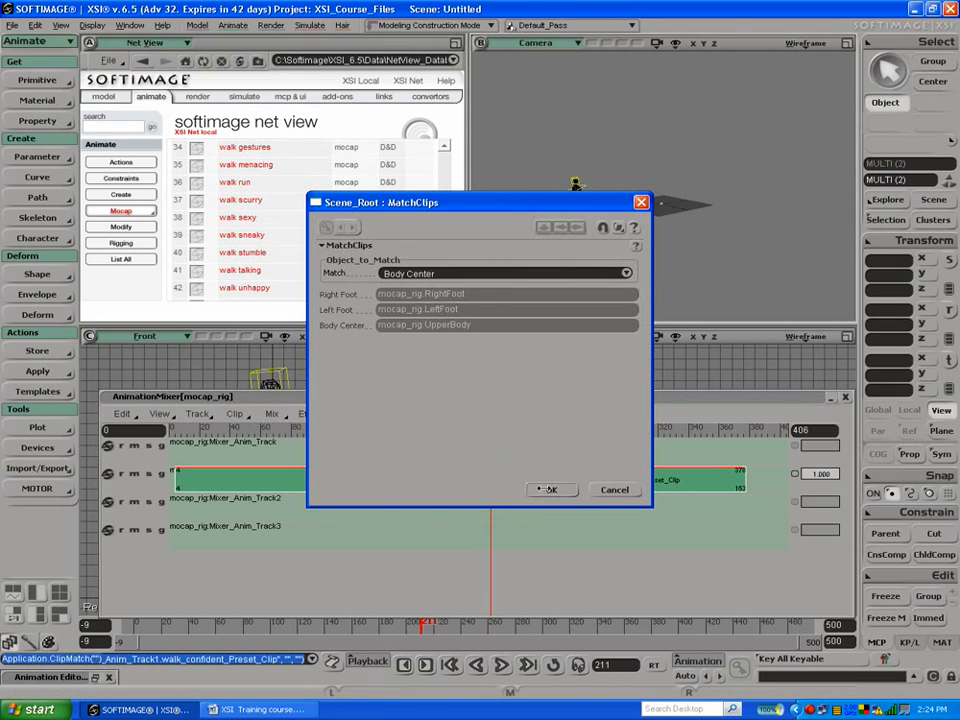
click(548, 490)
Step: Review the matched transition by scrubbing around the clip boundary, then select the walk_confident clip
click(520, 428)
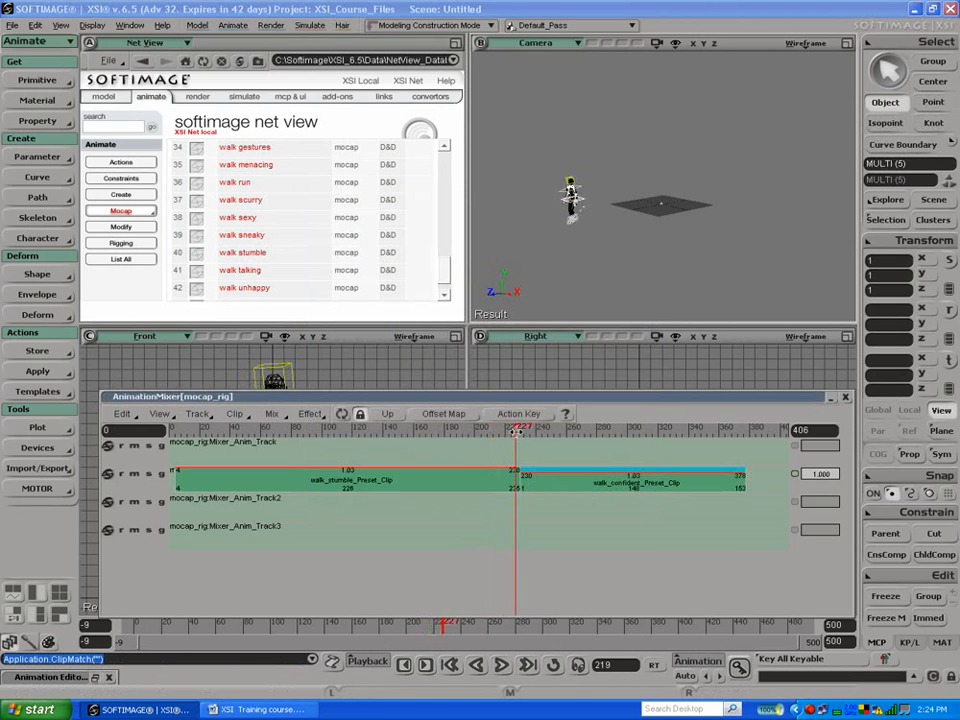
click(487, 428)
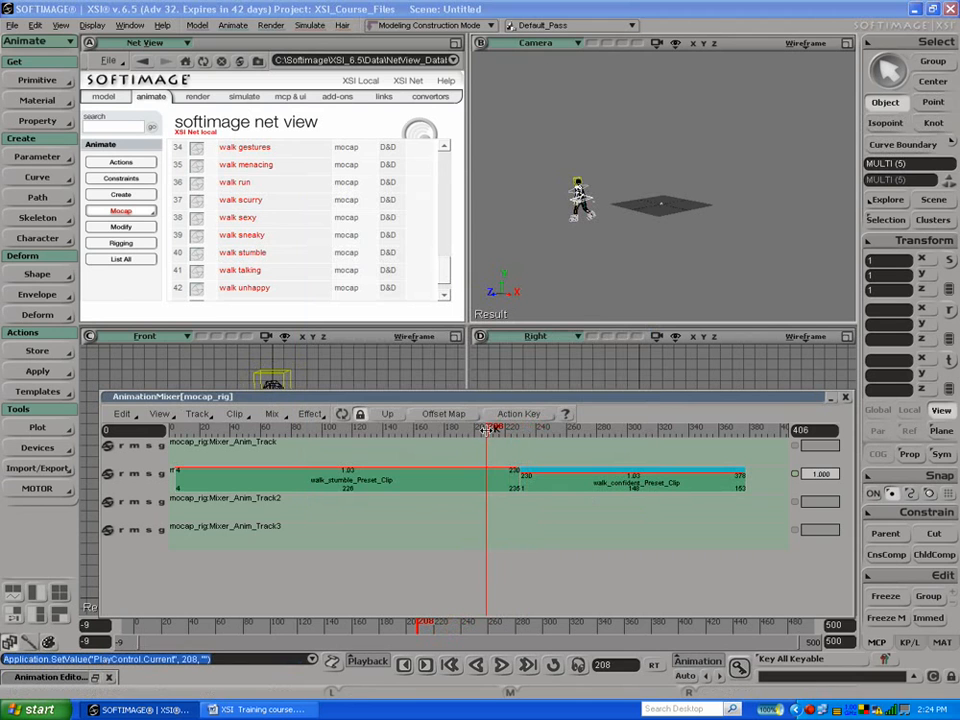
click(557, 468)
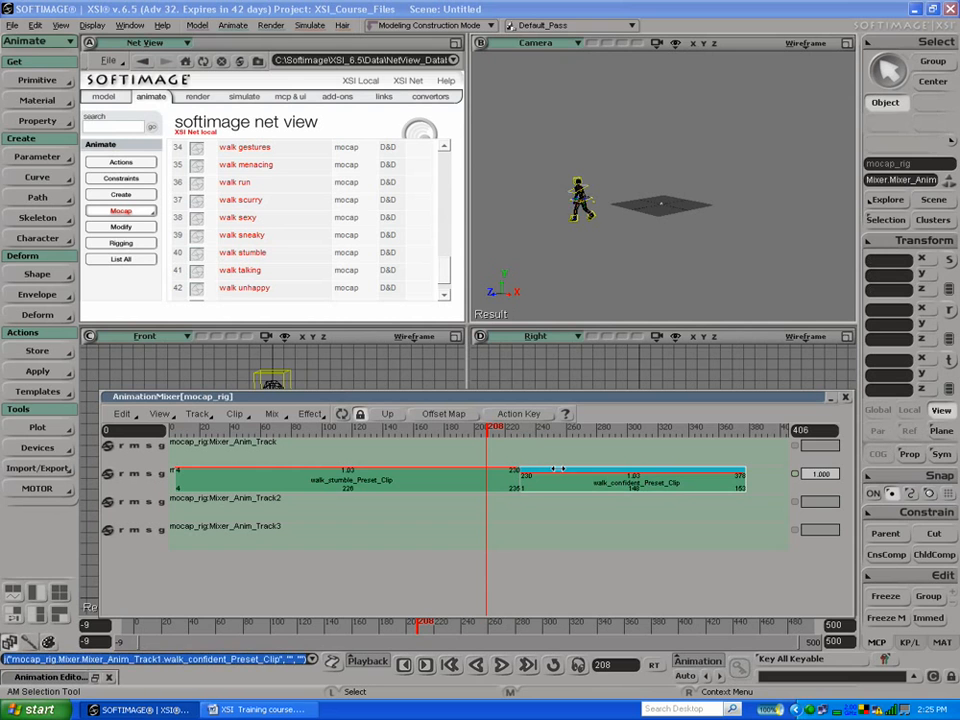
Step: Remove the effect from the walk_confident clip and rematch it with the walk_stumble clip using Match Clips
right_click(557, 469)
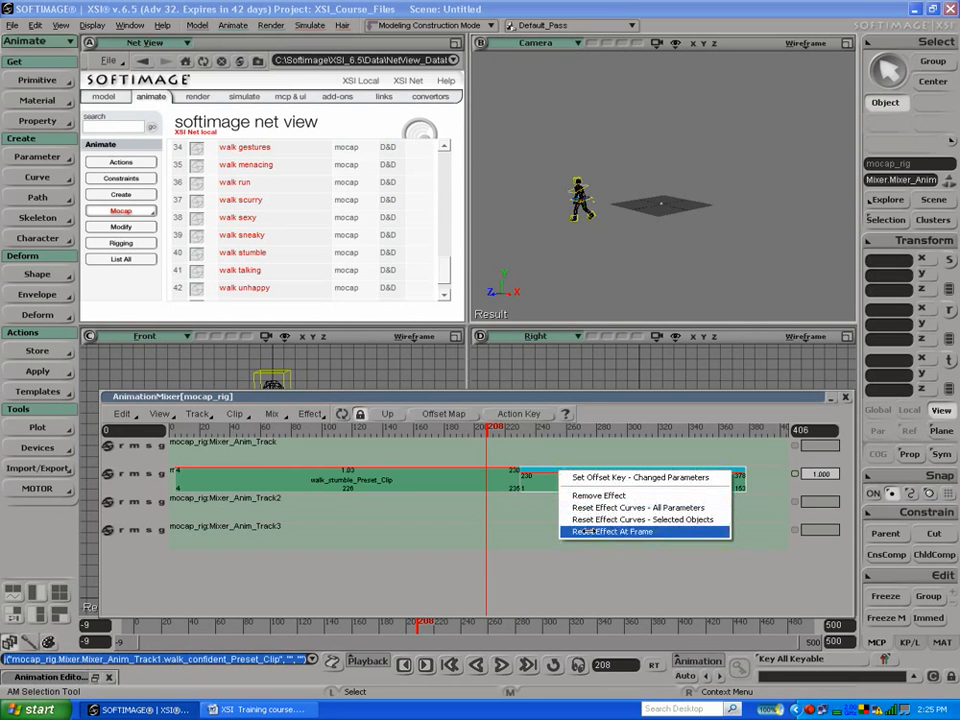
click(573, 496)
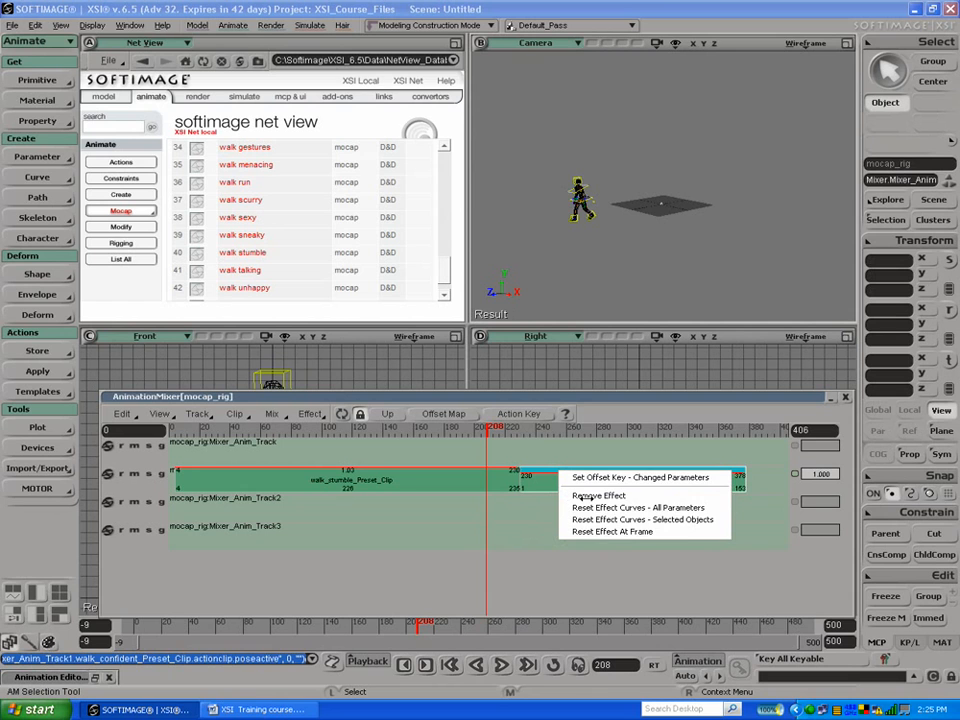
click(446, 477)
shift+click(581, 482)
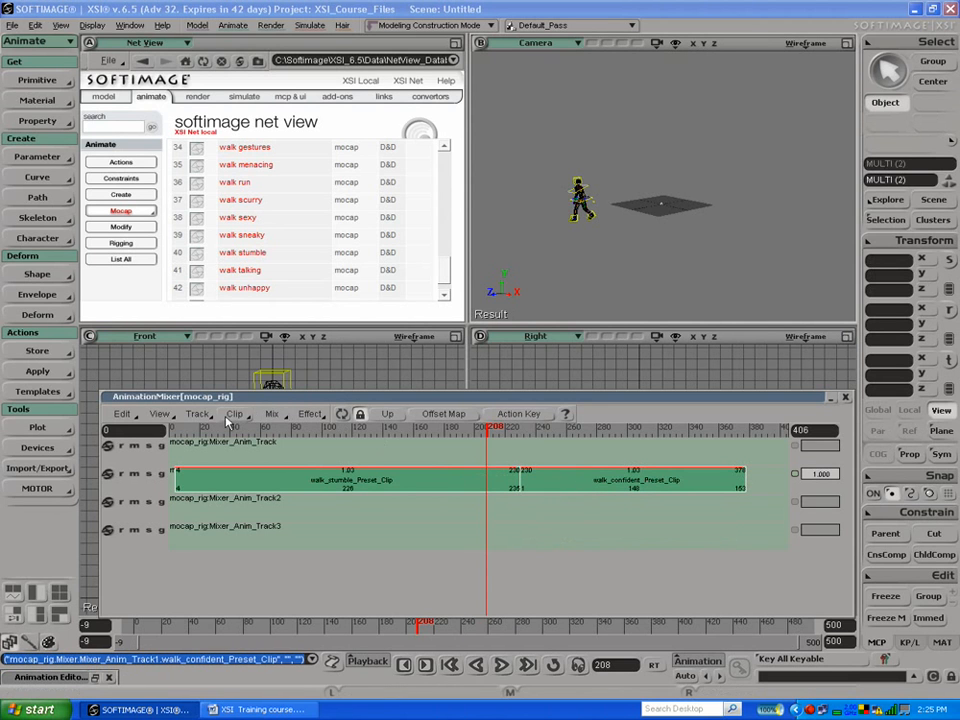
click(232, 415)
click(256, 383)
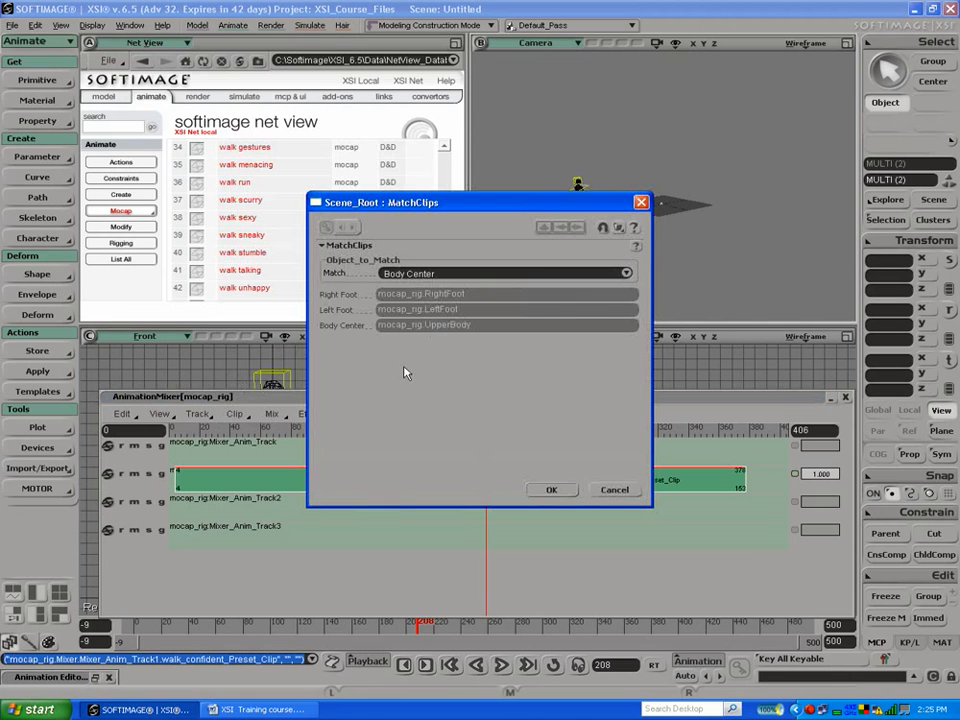
click(401, 274)
click(396, 262)
click(558, 491)
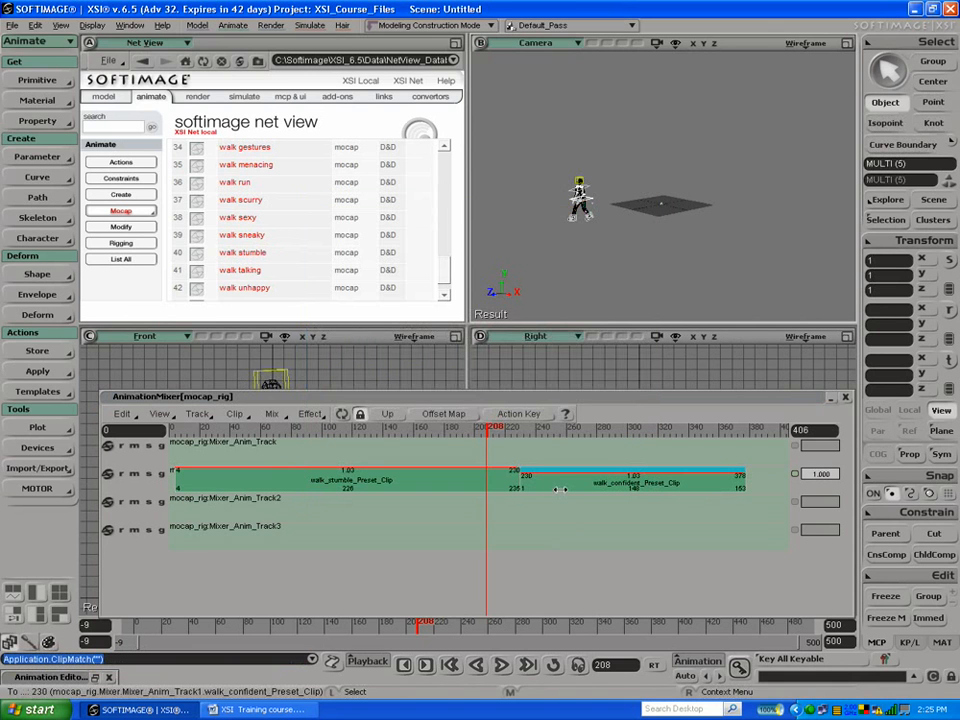
Step: Move the walk_confident clip to start at frame 238, link walk_stumble to it with a Standard Transition and scrub the result
mouse_move(492, 436)
mouse_down()
mouse_move(525, 432)
mouse_move(505, 432)
mouse_up()
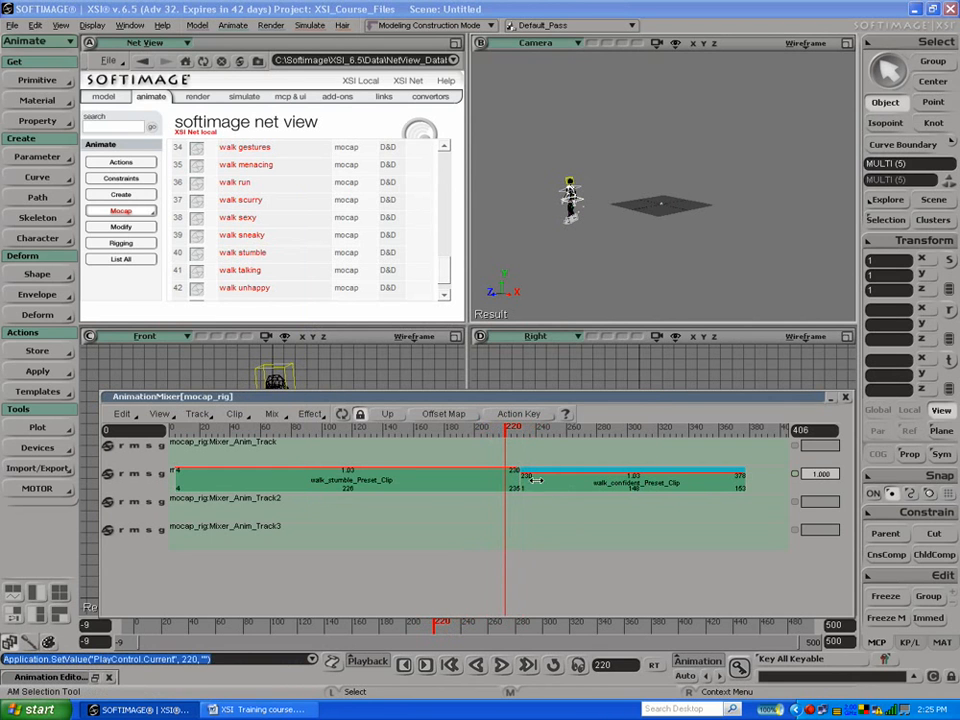
drag(548, 483, 562, 483)
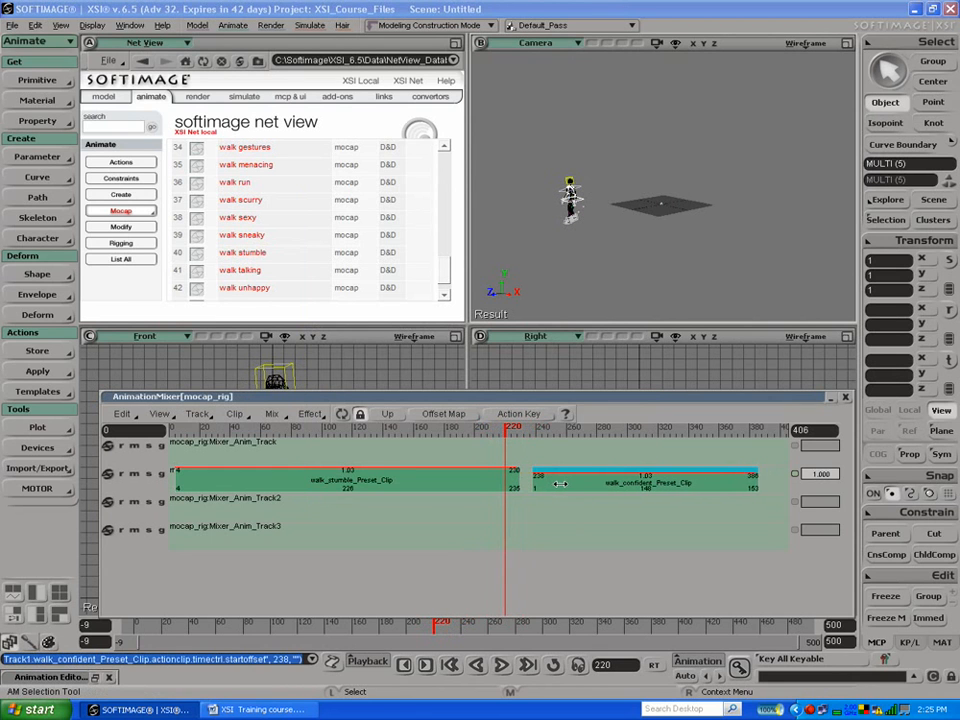
click(234, 413)
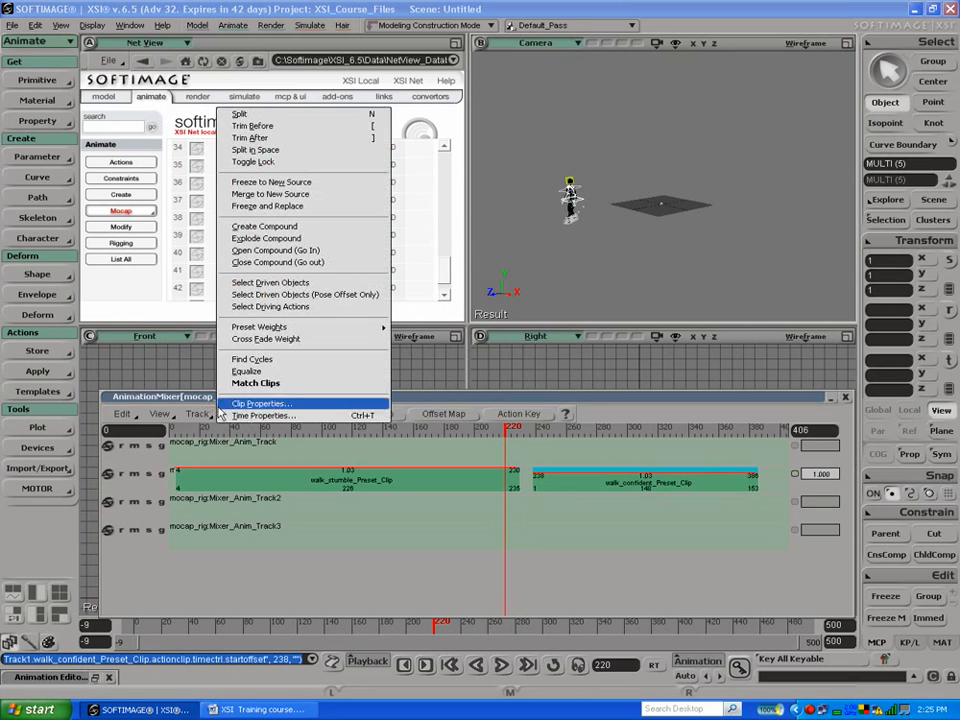
click(267, 452)
click(271, 413)
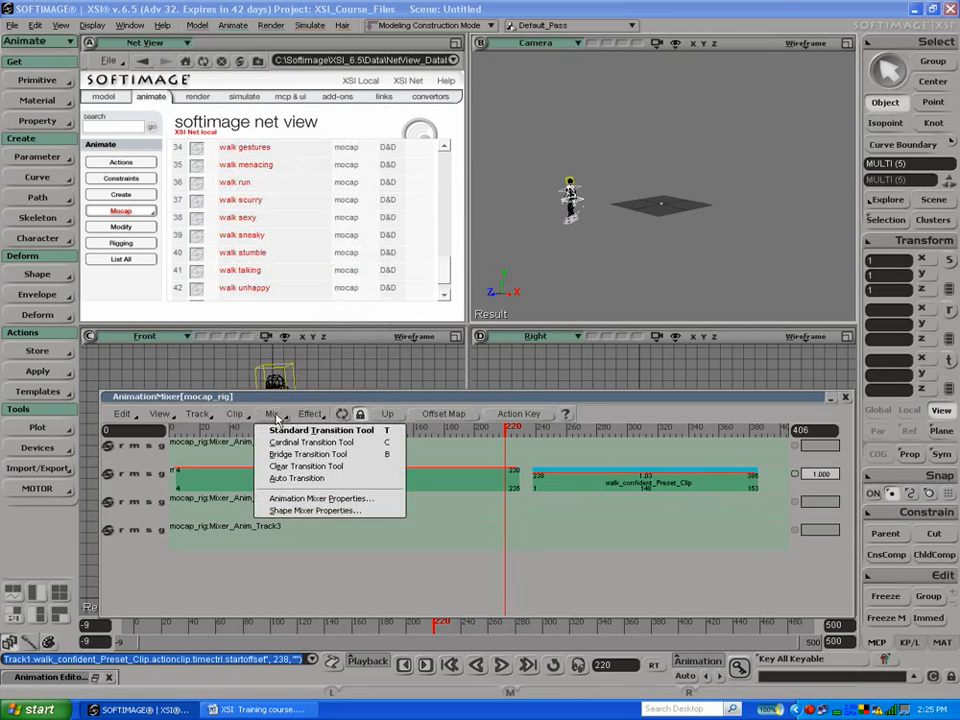
click(305, 431)
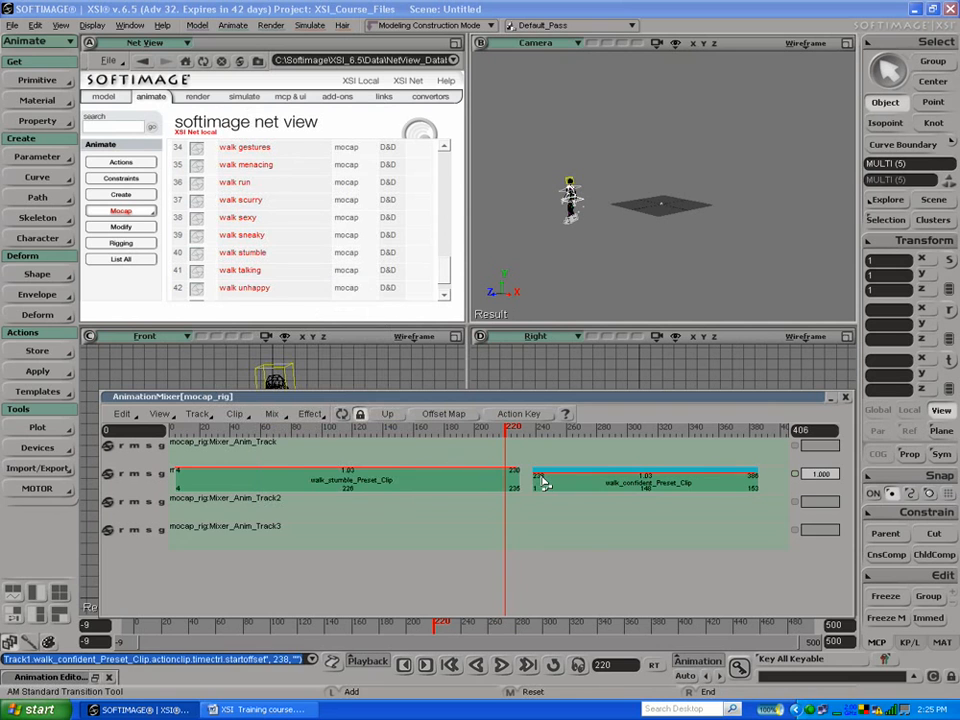
click(545, 483)
click(513, 428)
drag(513, 428, 471, 424)
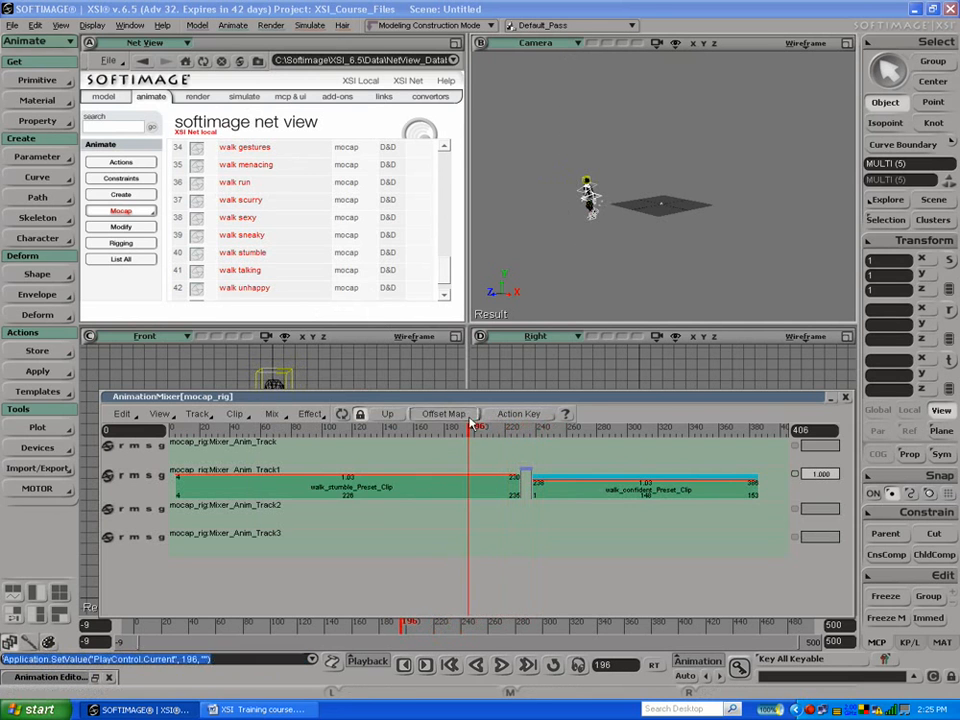
Step: Try overlapping the clips by moving walk_confident onto Mixer_Anim_Track2, starting at frame 220, and scrub up to the overlap
key(t)
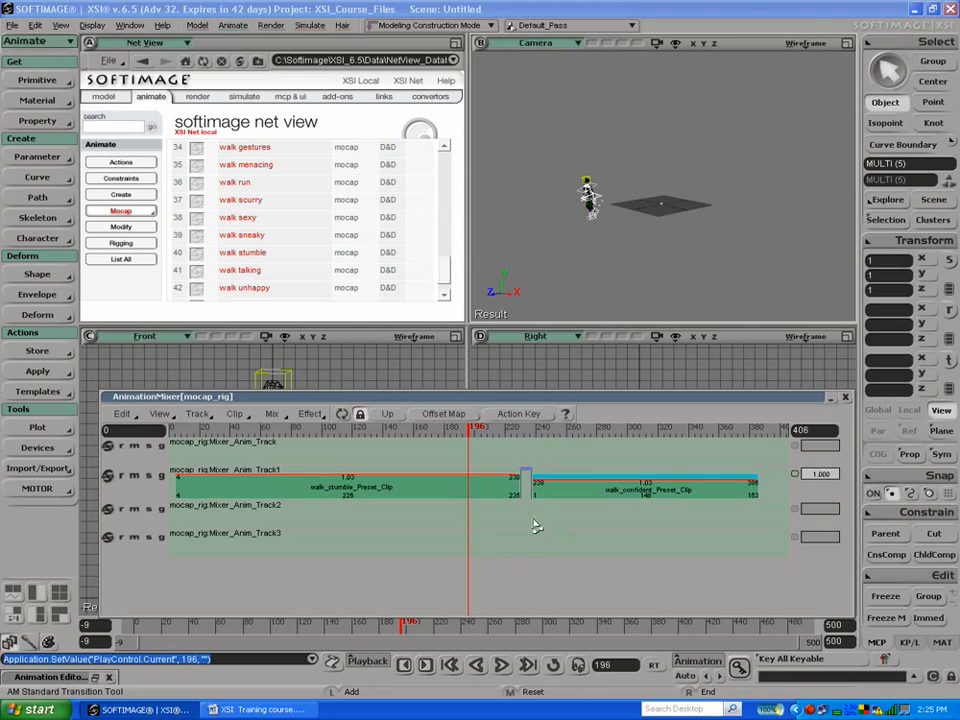
right_click(538, 507)
drag(560, 490, 506, 521)
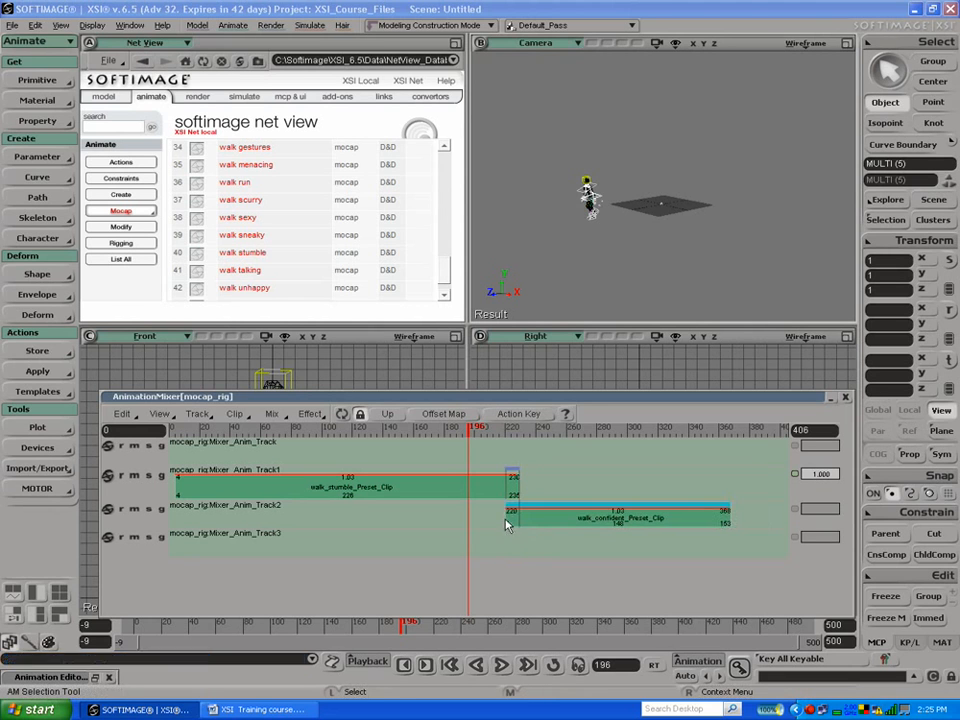
click(485, 428)
mouse_move(485, 428)
mouse_down()
mouse_move(519, 430)
mouse_move(497, 428)
mouse_up()
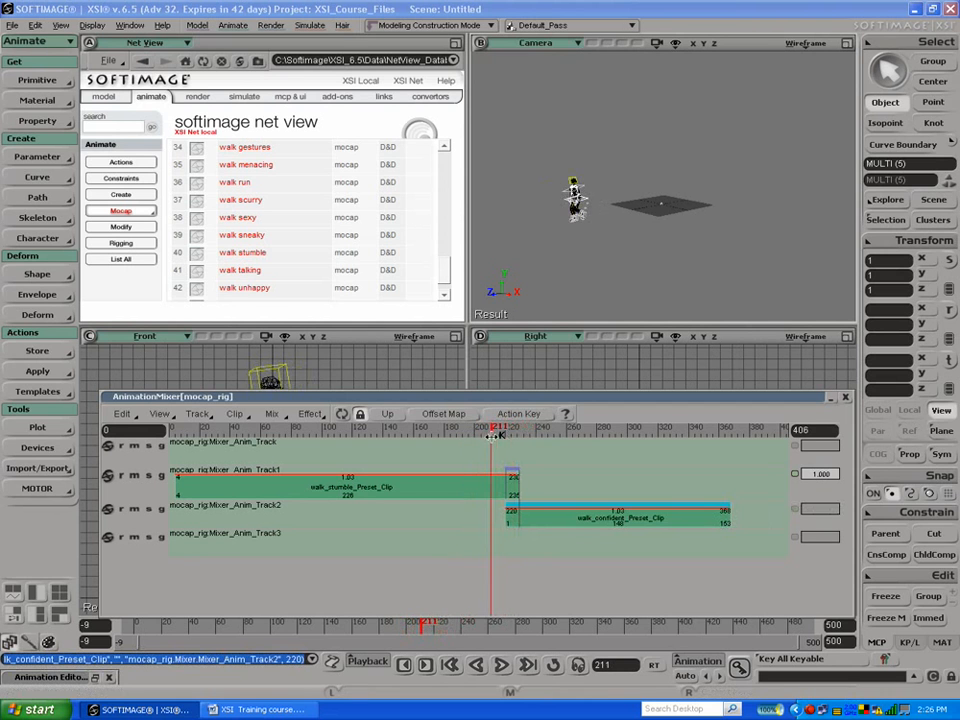
Step: Return the walk_confident clip to Mixer_Anim_Track1, starting at frame 243, and scrub back to frame 200
right_click(543, 490)
drag(537, 493, 535, 487)
mouse_move(493, 429)
mouse_down()
mouse_move(540, 430)
mouse_move(478, 430)
mouse_up()
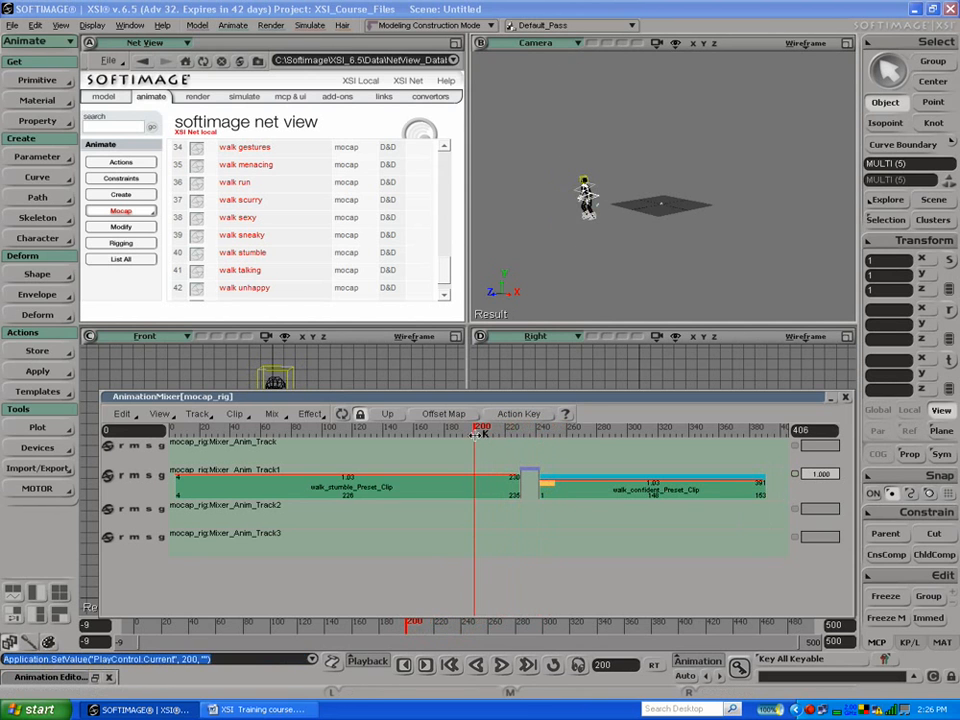
Step: Delete the transition between the two clips, clear the effect on walk_confident and check the rig at frame 244
click(528, 470)
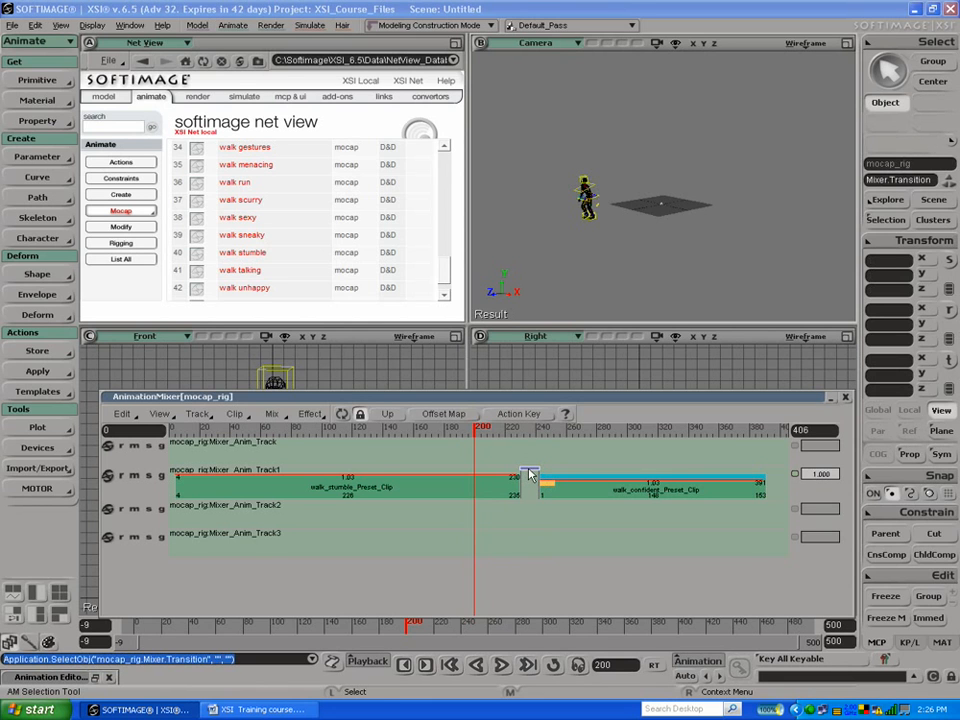
key(Delete)
drag(563, 430, 541, 430)
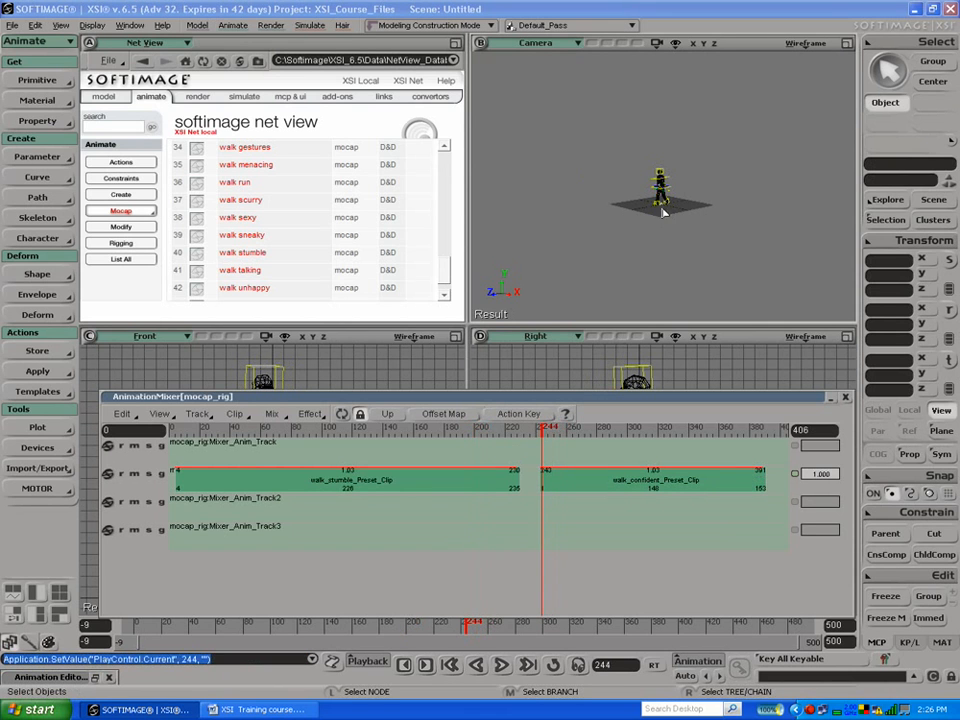
Step: Set a pose offset on the walk_confident clip at frame 244 for the whole rig, using its pose from frame 228
drag(544, 430, 518, 430)
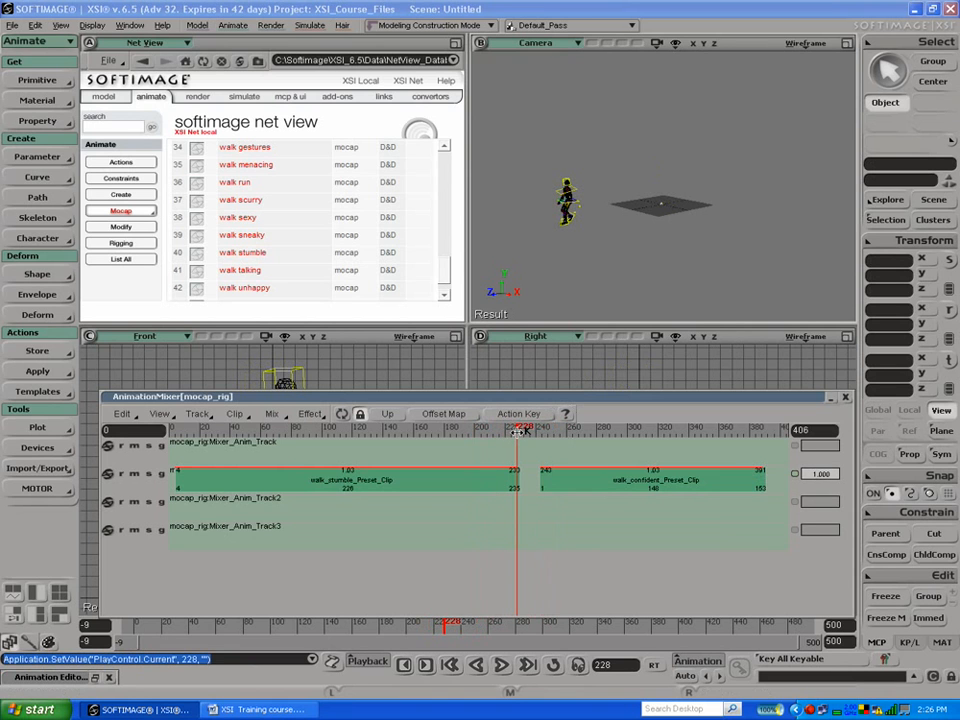
middle_drag(542, 431, 542, 431)
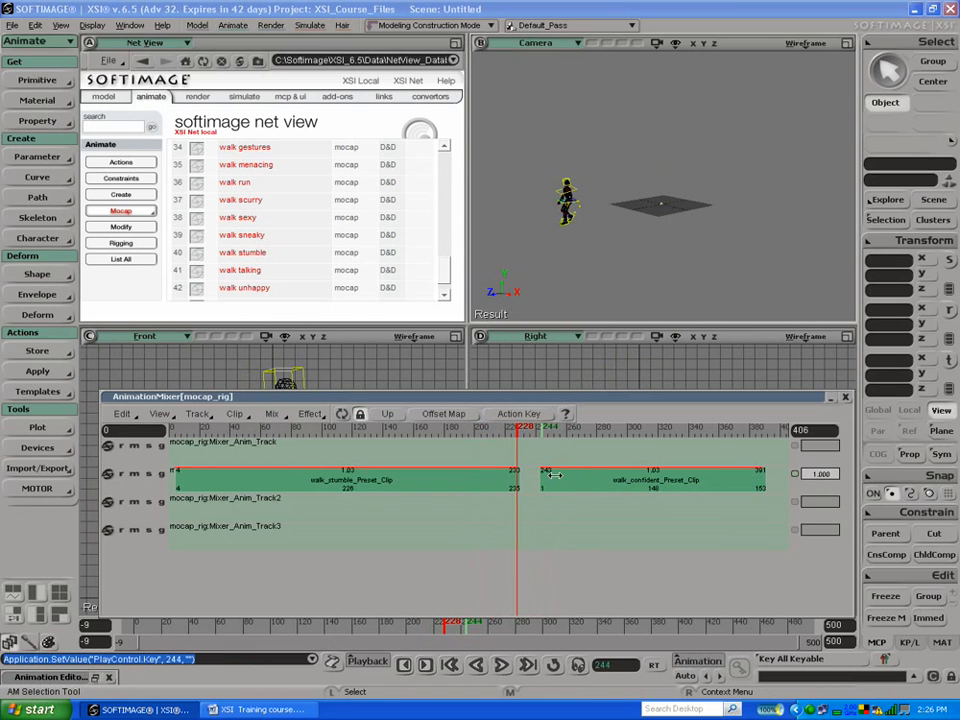
click(555, 475)
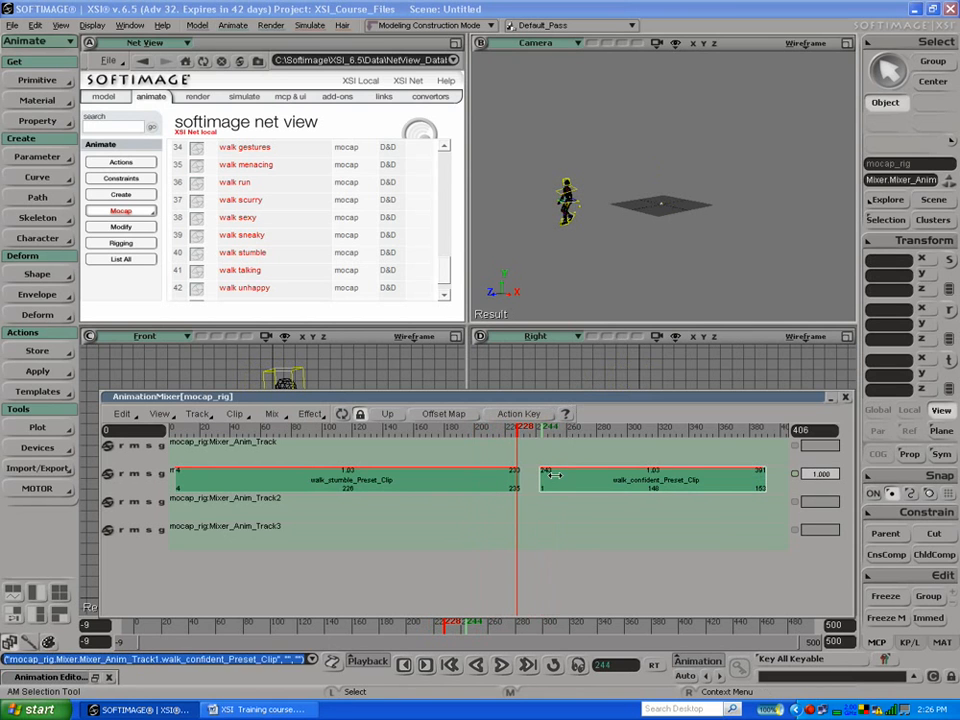
shift+right_click(565, 200)
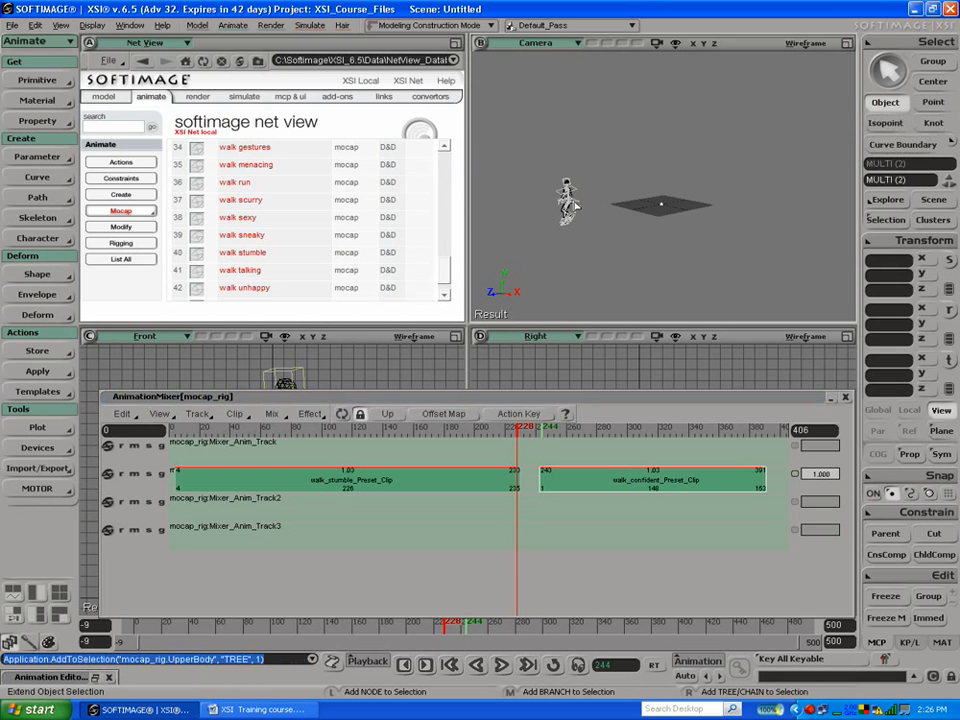
right_click(558, 471)
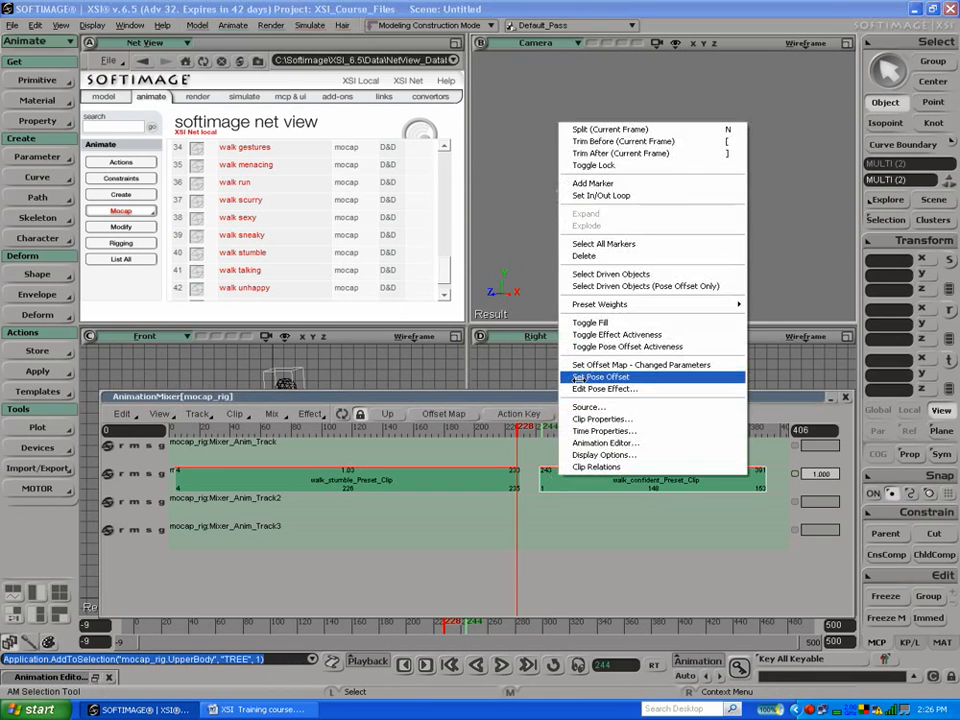
click(579, 378)
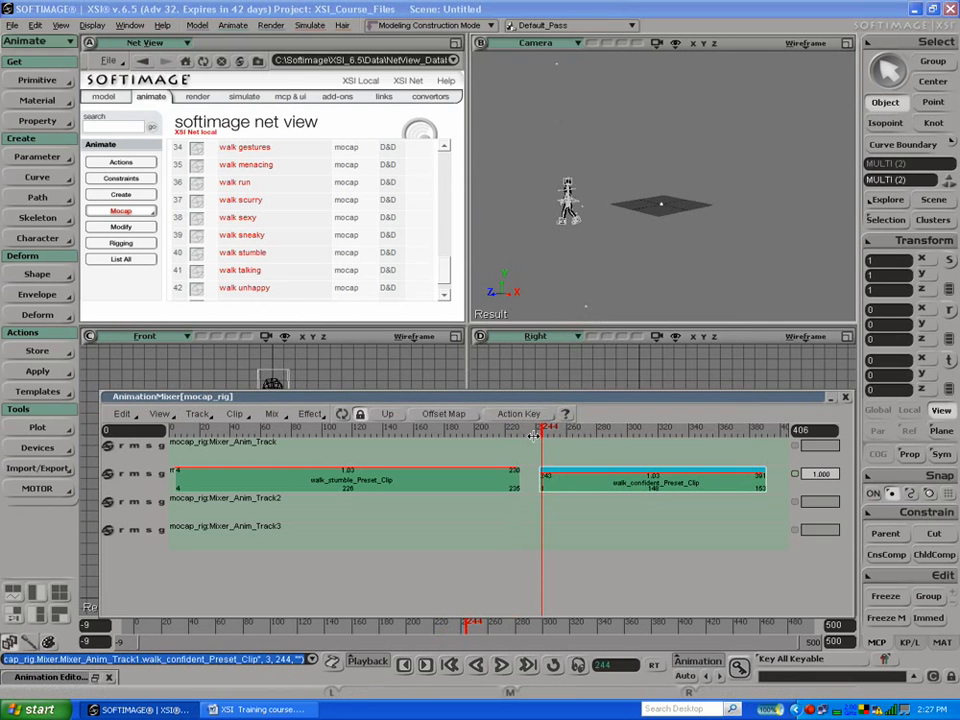
Step: Move the walk_confident clip to start at frame 237, leaving a short gap after walk_stumble, and check the motion around it
drag(546, 430, 487, 412)
drag(557, 483, 535, 484)
drag(491, 428, 533, 428)
drag(538, 481, 548, 481)
Step: Add a Standard Transition between walk_stumble and walk_confident and scrub through it from frame 220 to 263
click(271, 414)
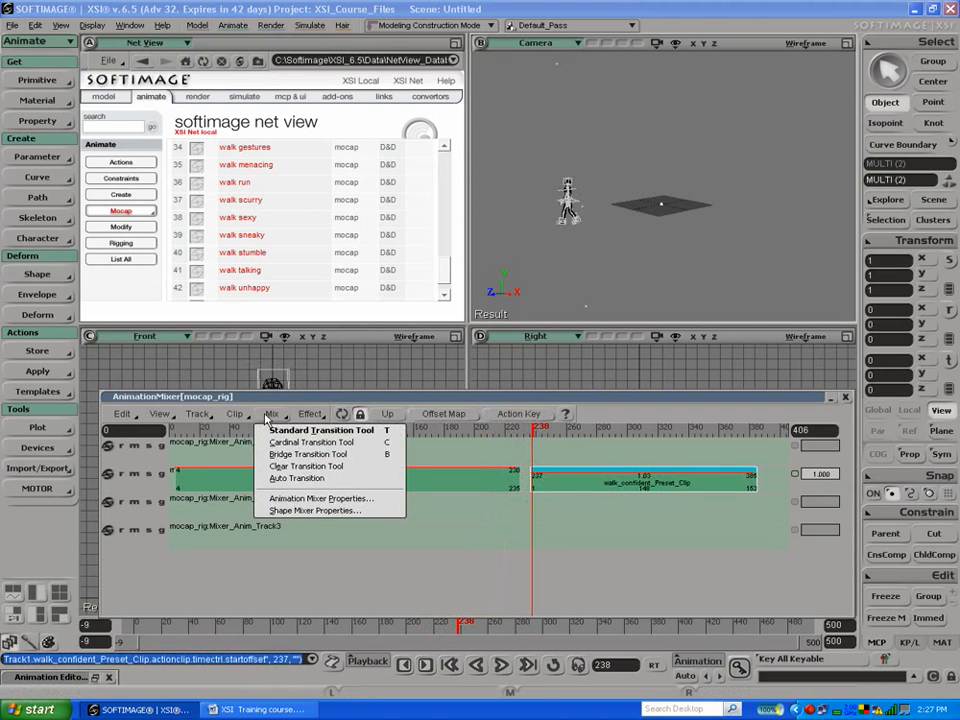
click(274, 430)
click(545, 483)
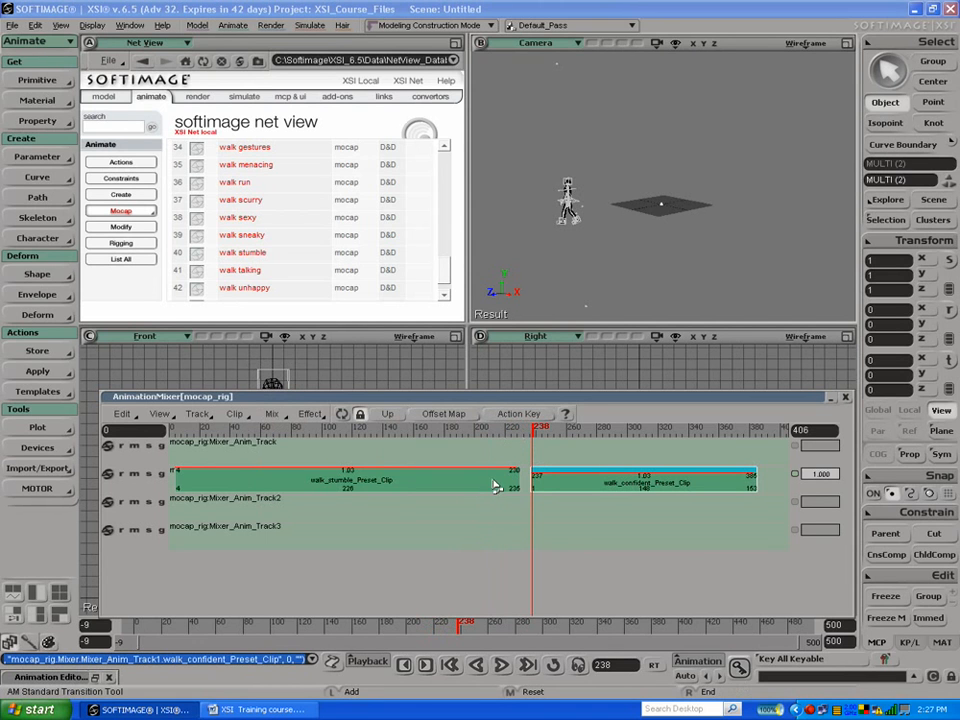
click(506, 431)
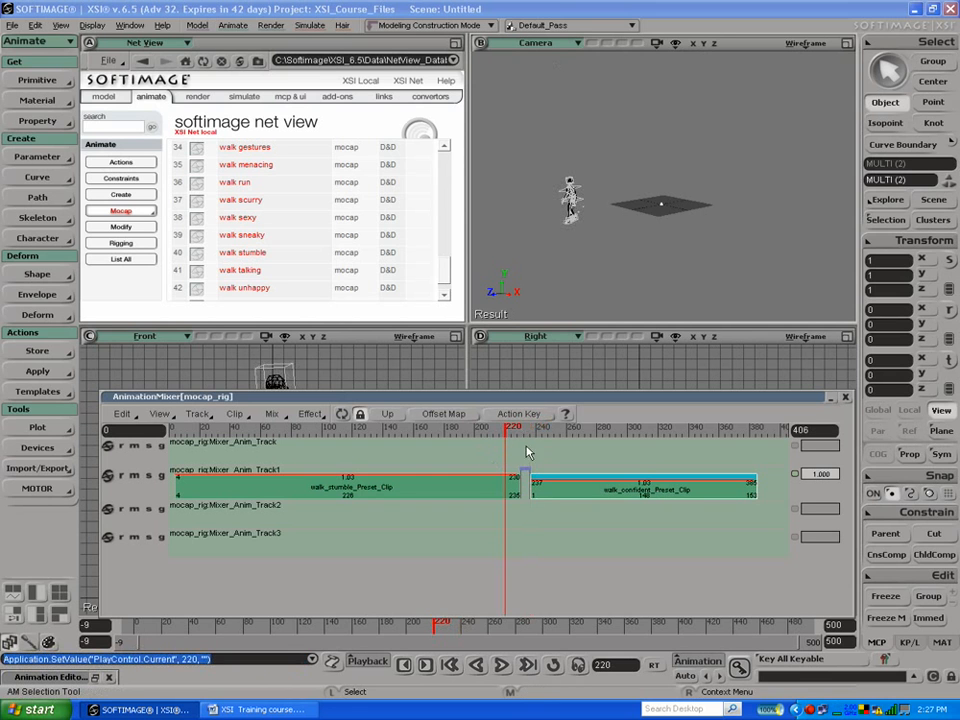
drag(507, 430, 571, 430)
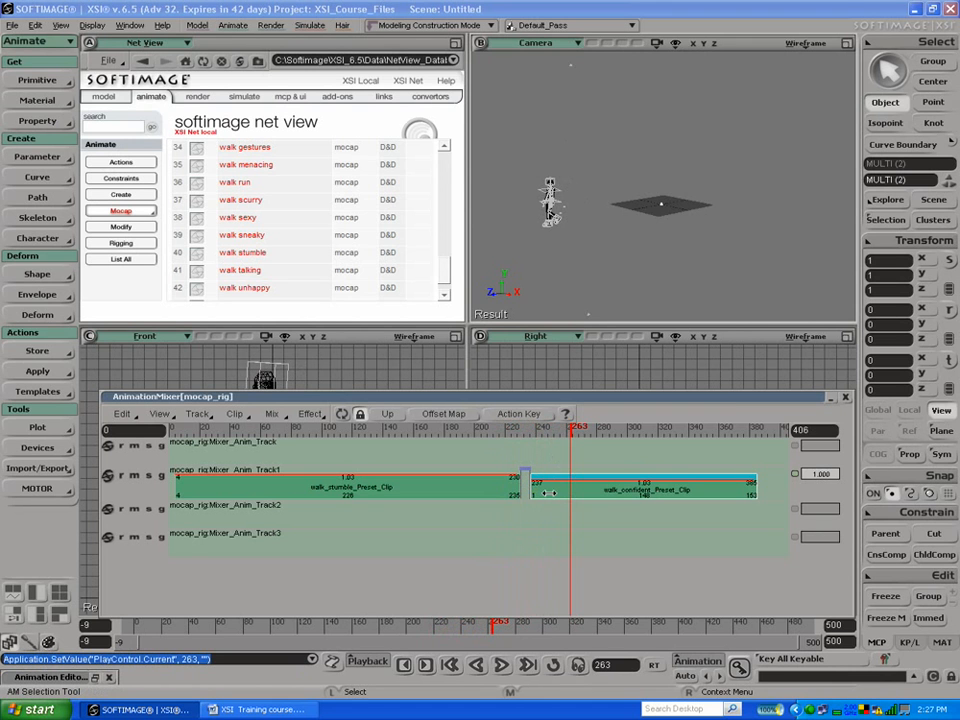
Step: In the walk_confident clip's item information, try enabling the Xfo option for Head.kine.local.posx, disable it again and close the properties
right_click(546, 492)
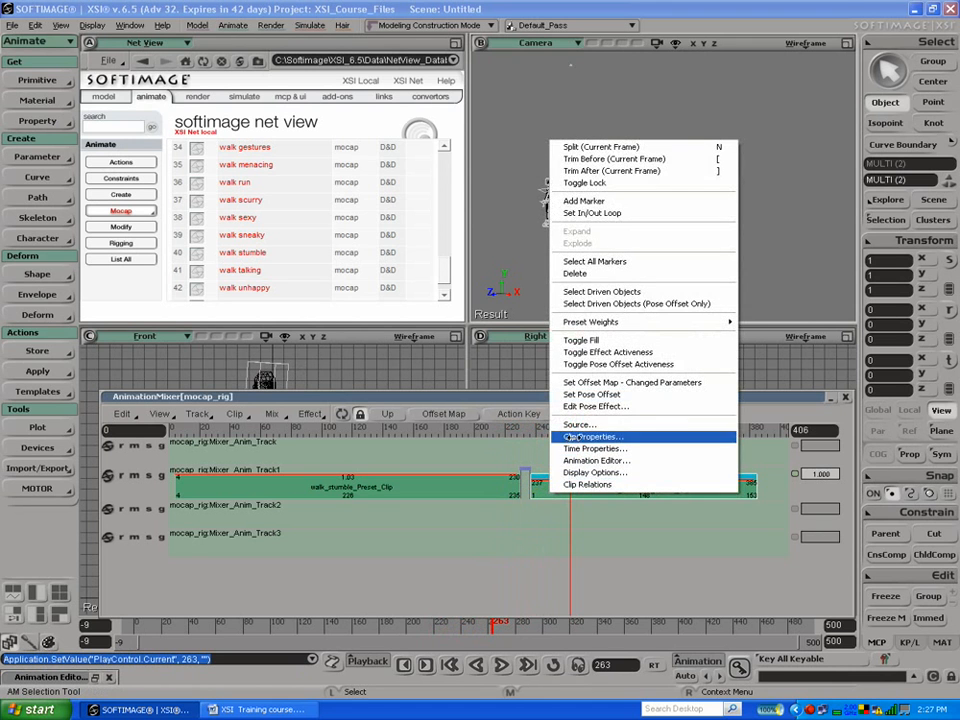
click(578, 437)
scroll(331, 104, down, 20)
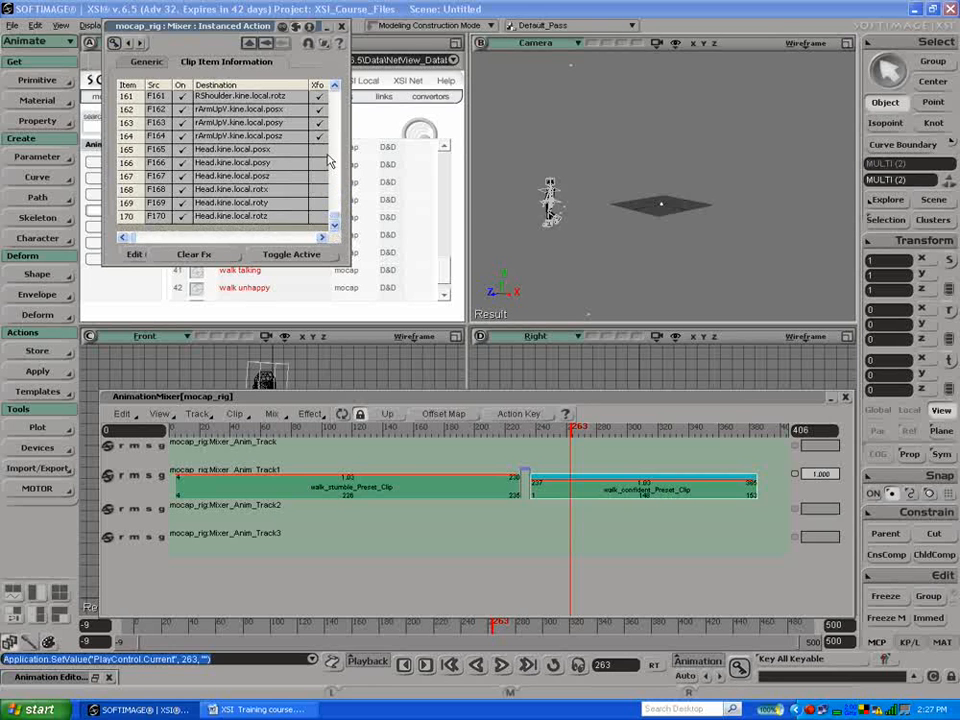
click(319, 151)
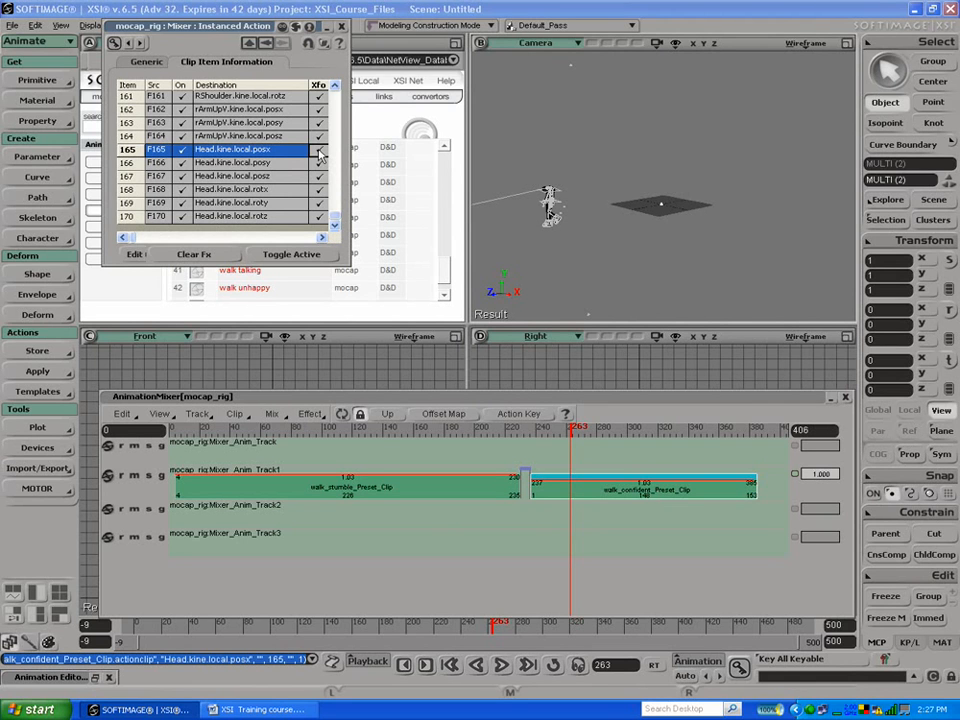
click(319, 153)
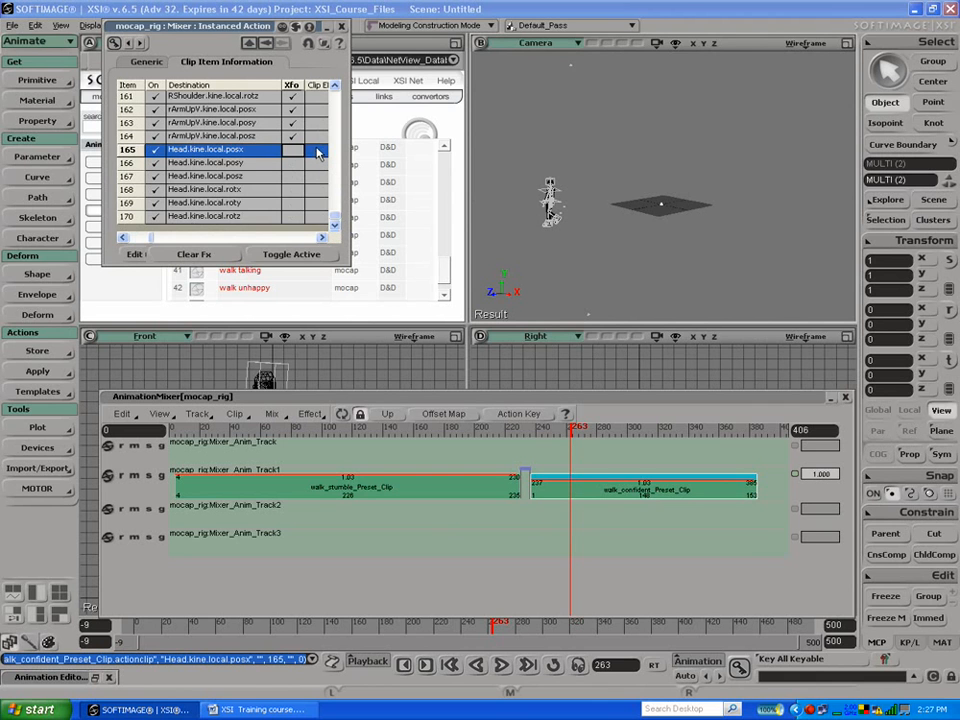
scroll(318, 152, up, 3)
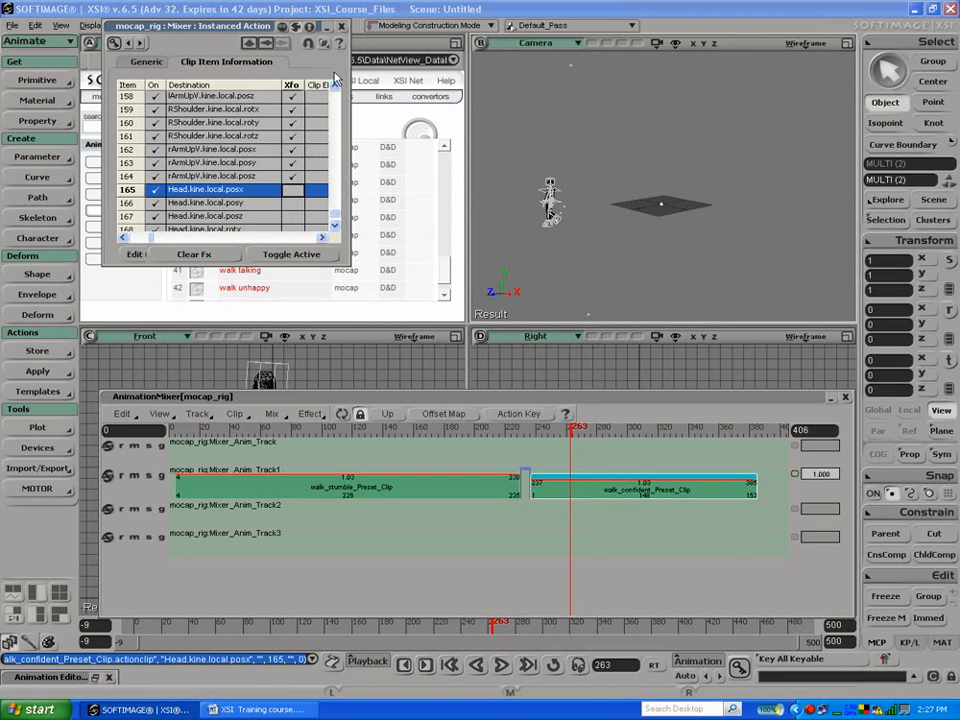
click(340, 27)
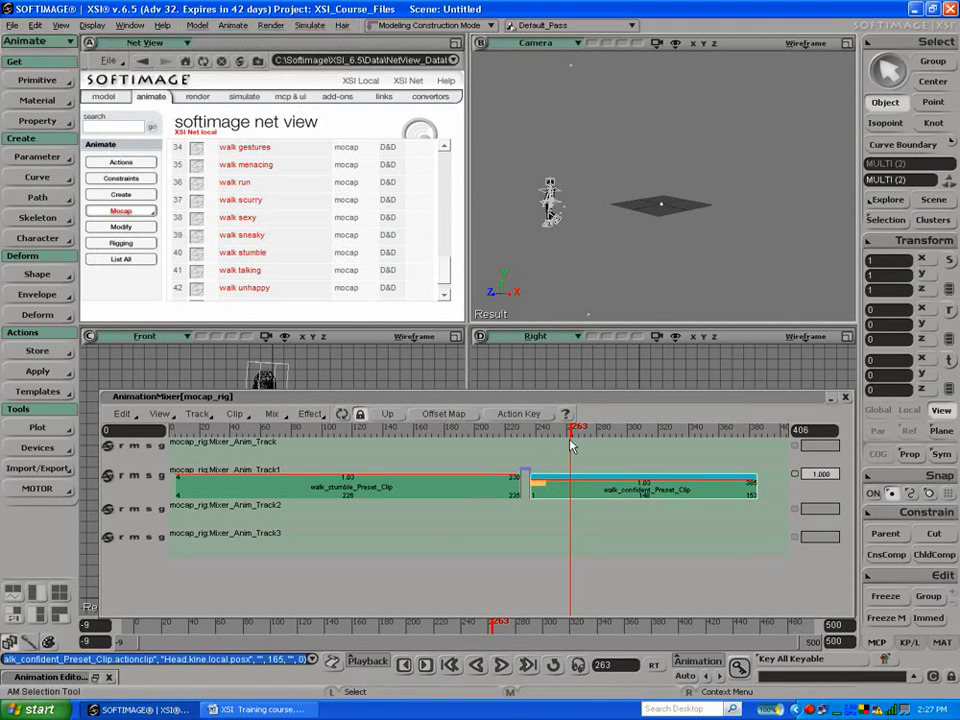
Step: Scrub through the blended animation, return to frame 12 and mute Mixer_Anim_Track1
drag(561, 430, 655, 428)
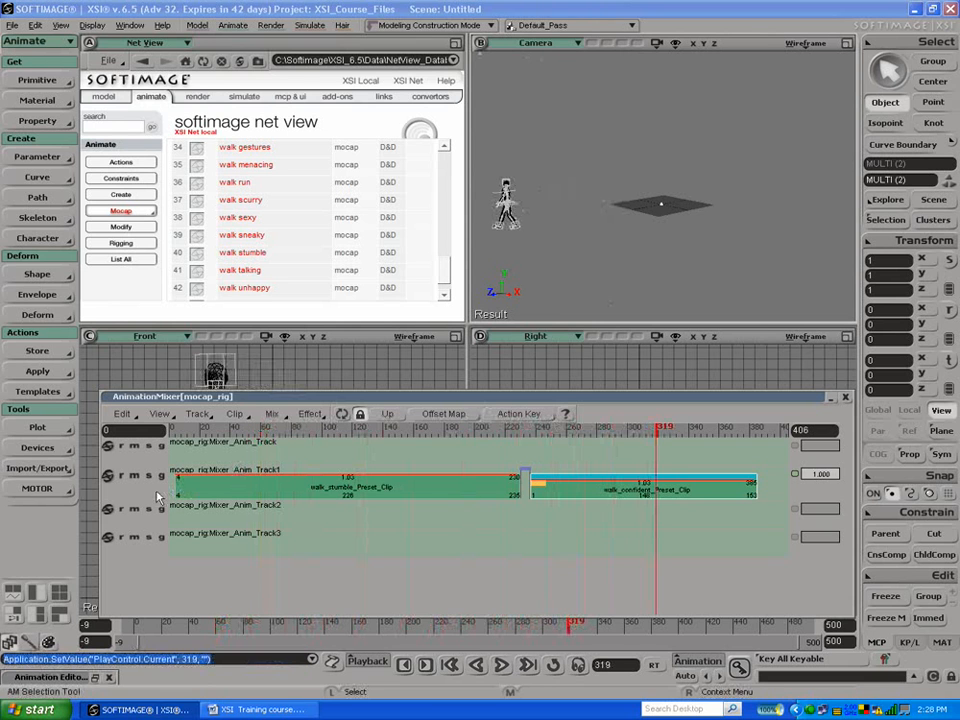
click(134, 476)
click(134, 476)
click(325, 430)
drag(325, 430, 187, 430)
click(134, 476)
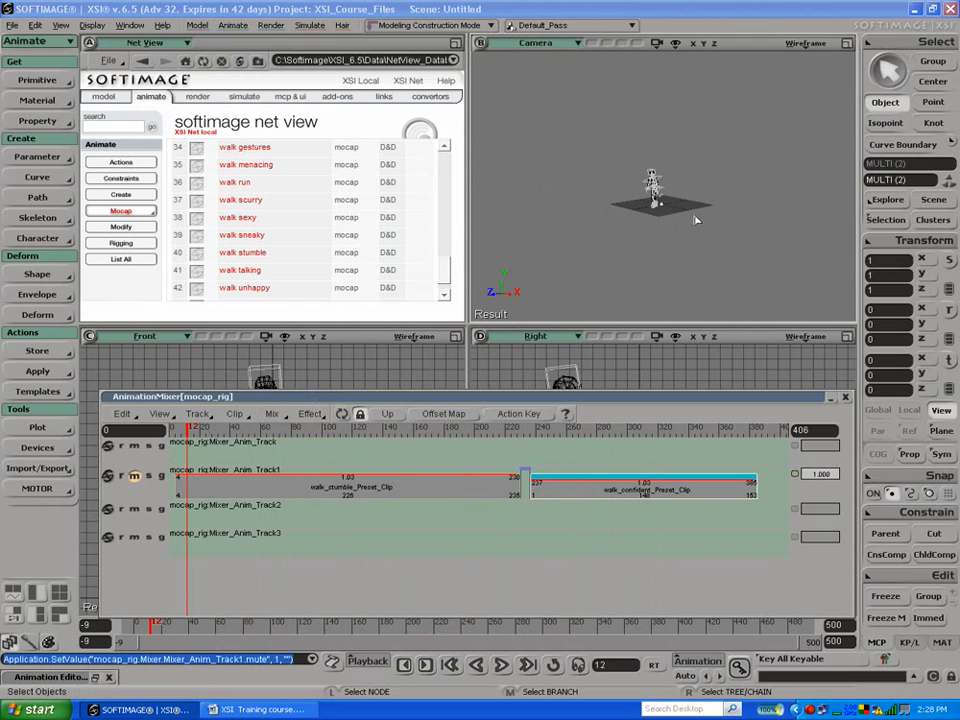
Step: Select the mocap rig's head, frame it in the Camera view and key its pose at frames 79 and 146
click(652, 176)
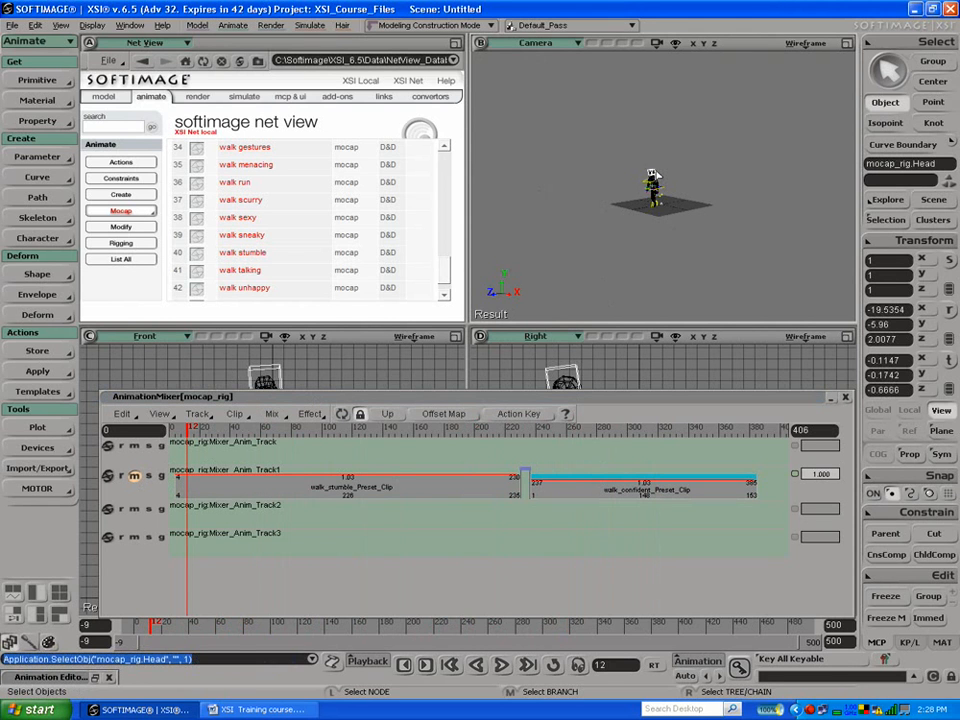
key(f)
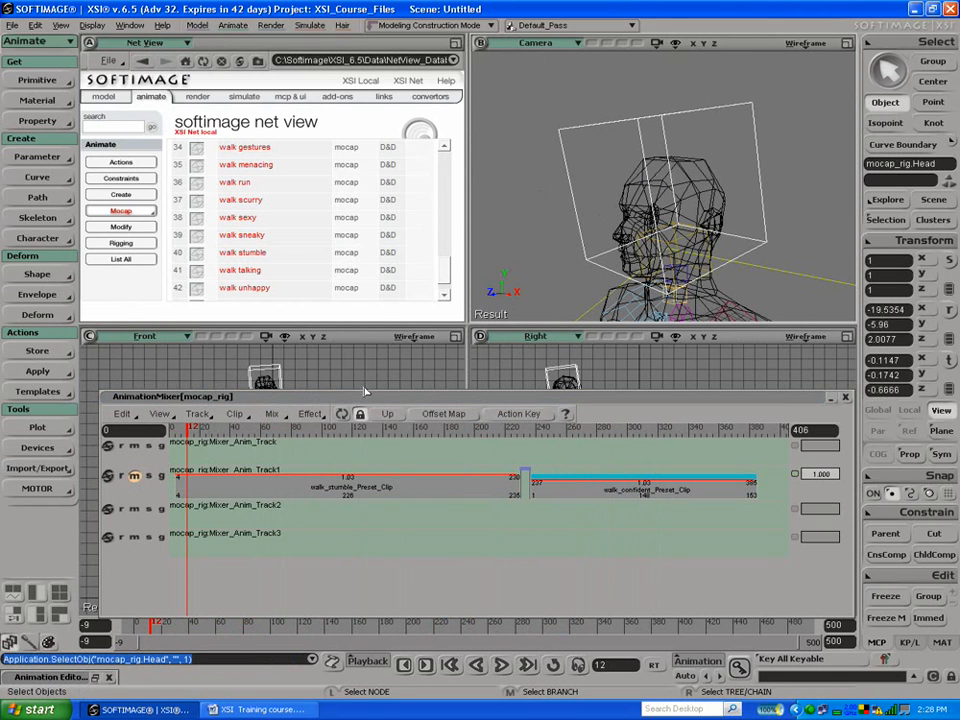
drag(277, 428, 288, 428)
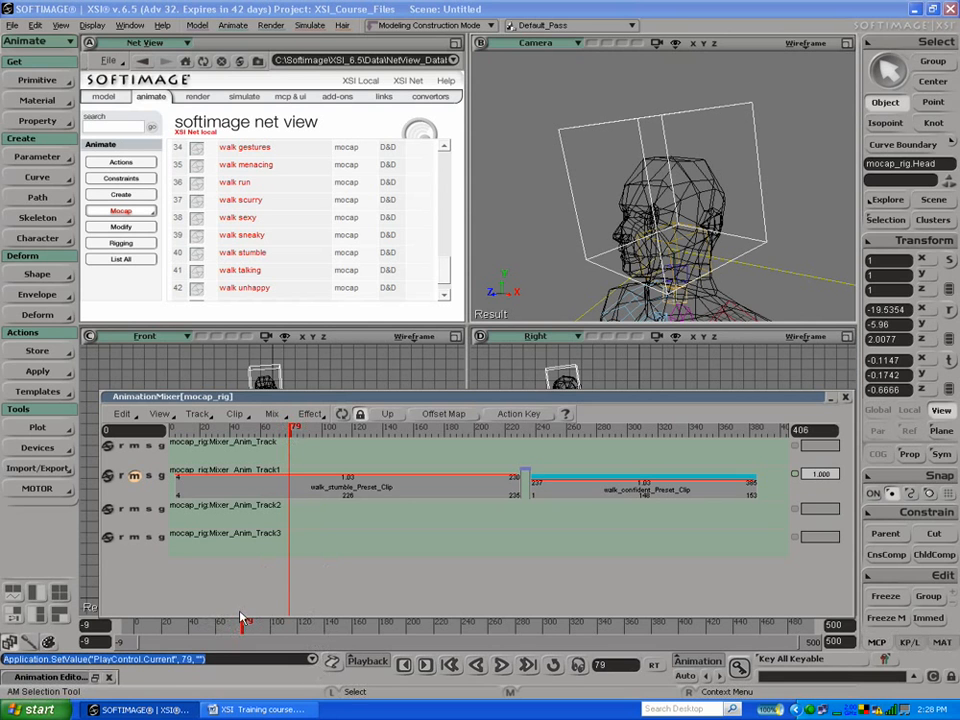
key(k)
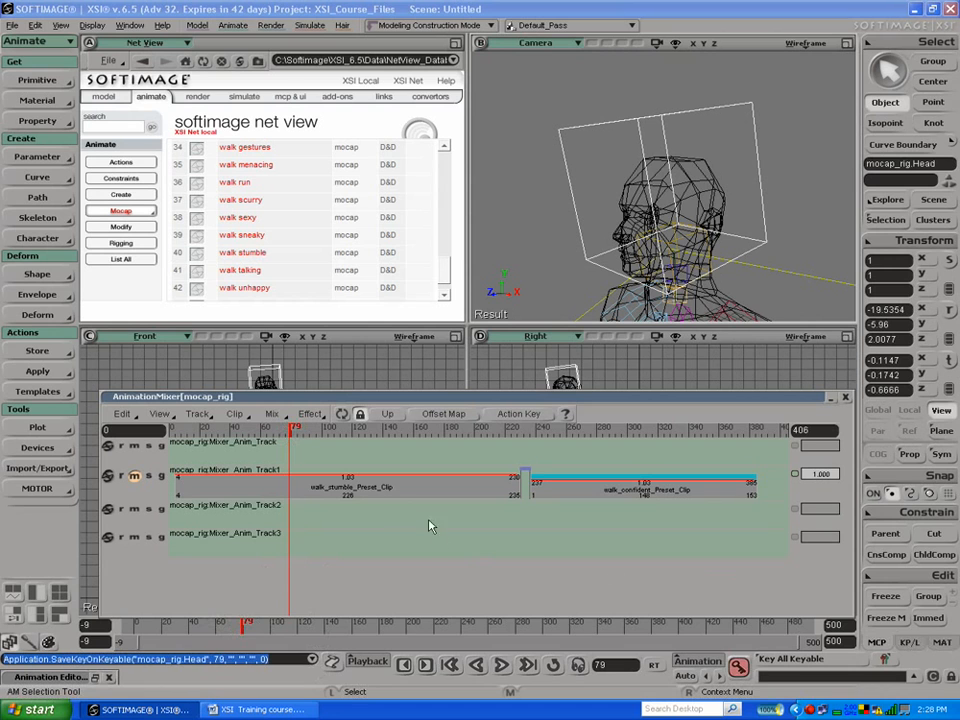
click(355, 430)
mouse_move(355, 430)
mouse_down()
mouse_move(395, 430)
mouse_move(343, 430)
mouse_up()
key(k)
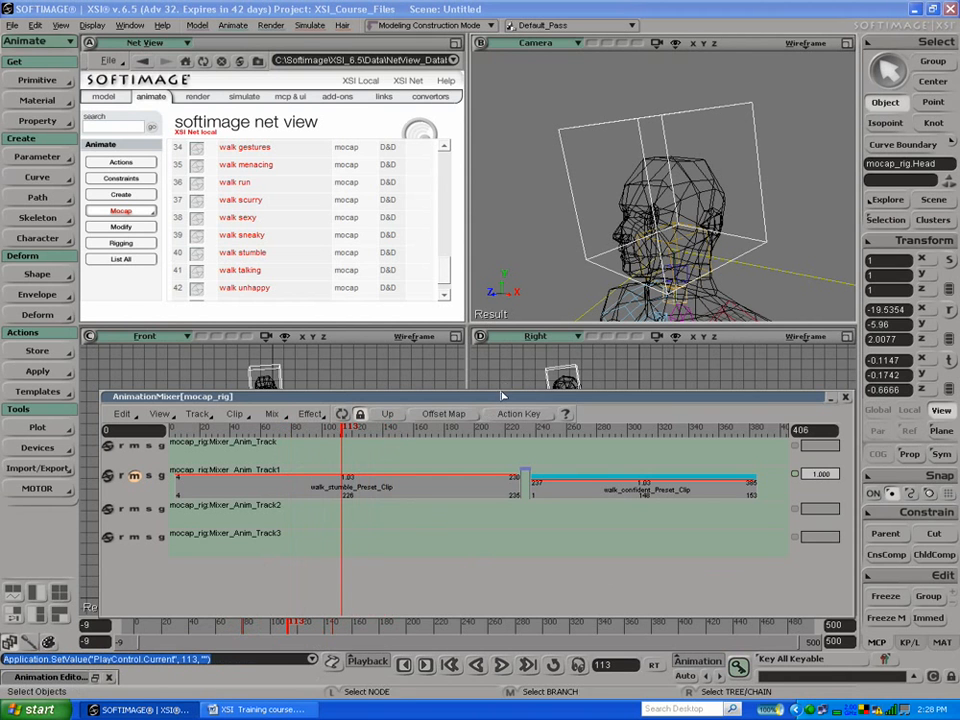
Step: At frame 113, rotate the head sideways about its vertical axis in Global mode, key the turn and scrub back to frame 2
key(c)
drag(662, 273, 685, 273)
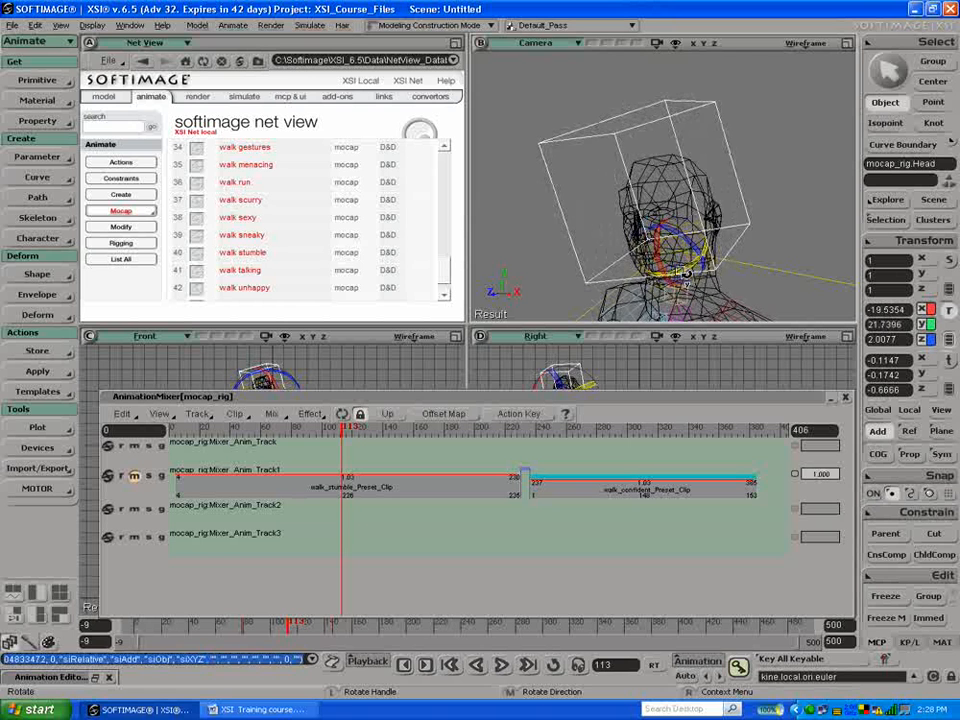
key(ctrl+z)
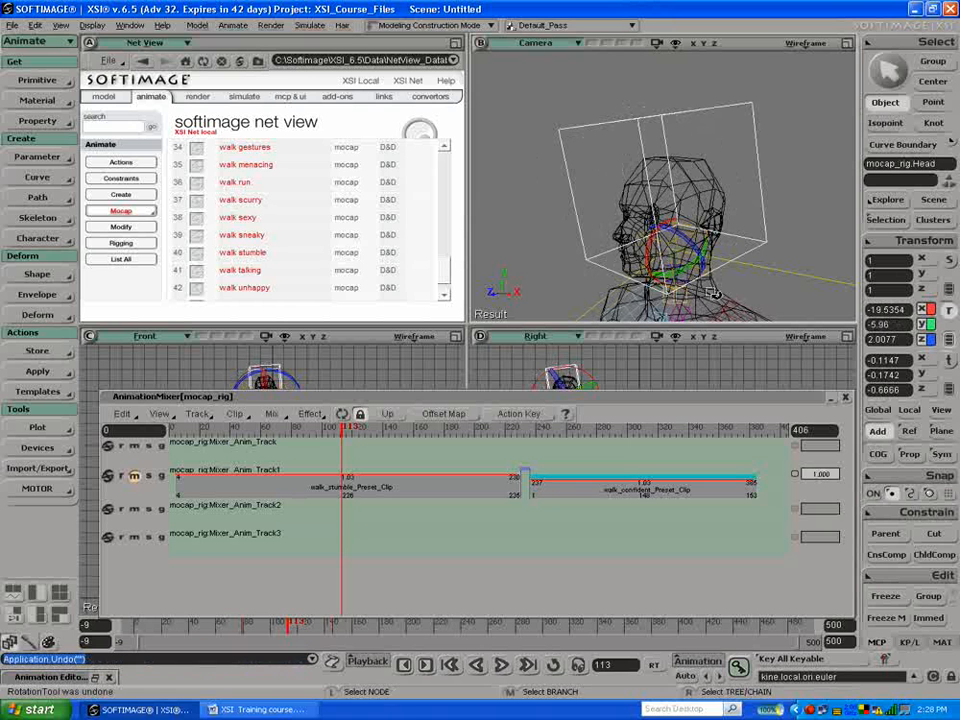
click(886, 413)
drag(676, 256, 697, 262)
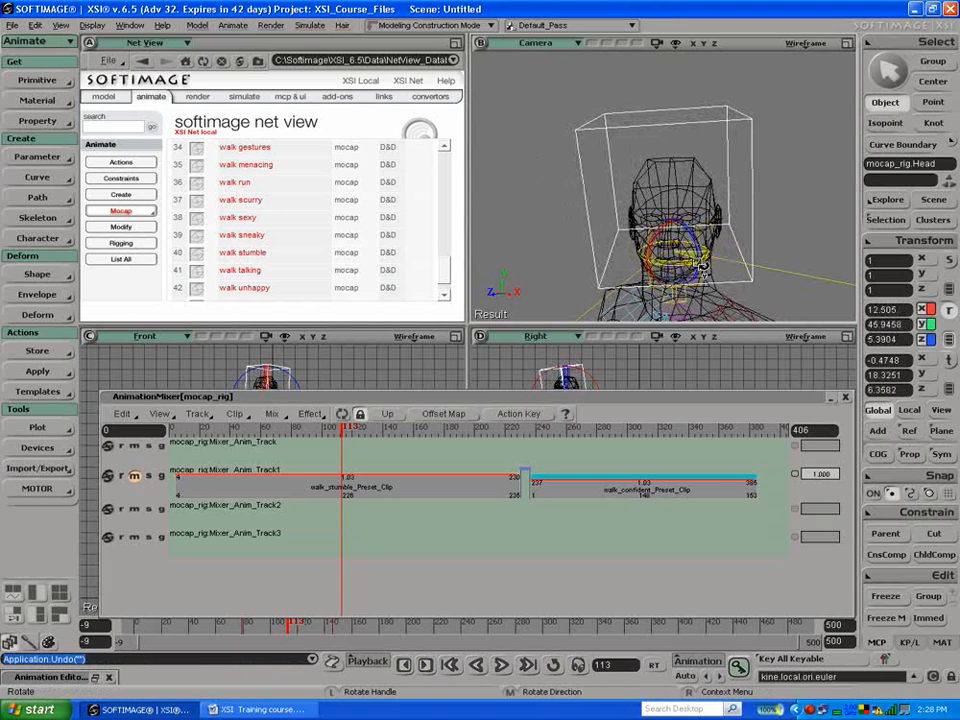
drag(702, 266, 702, 267)
key(k)
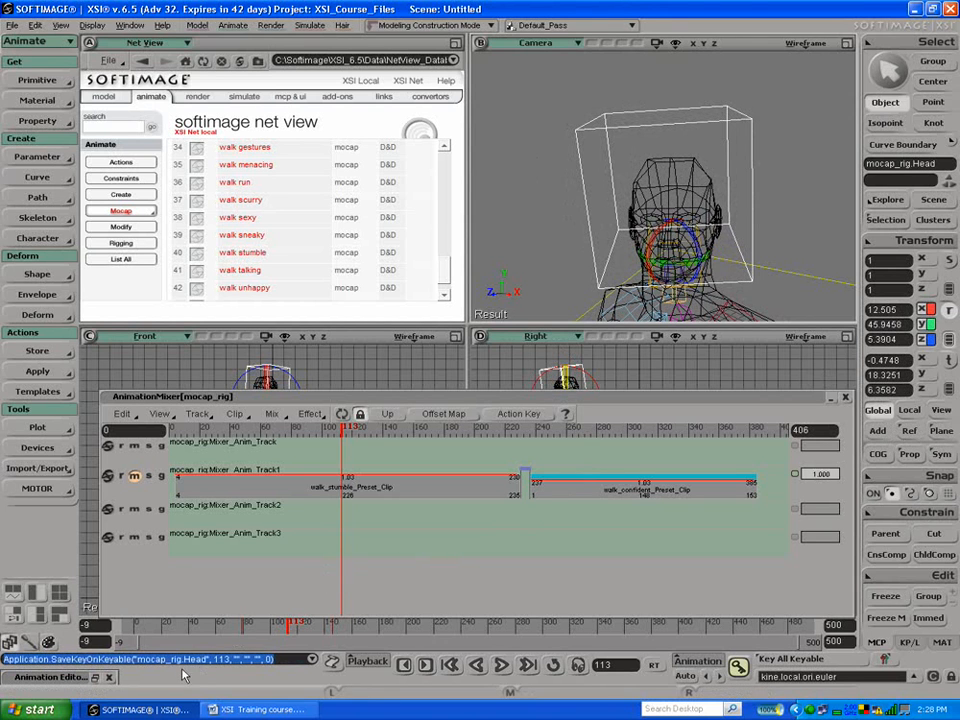
drag(289, 628, 238, 622)
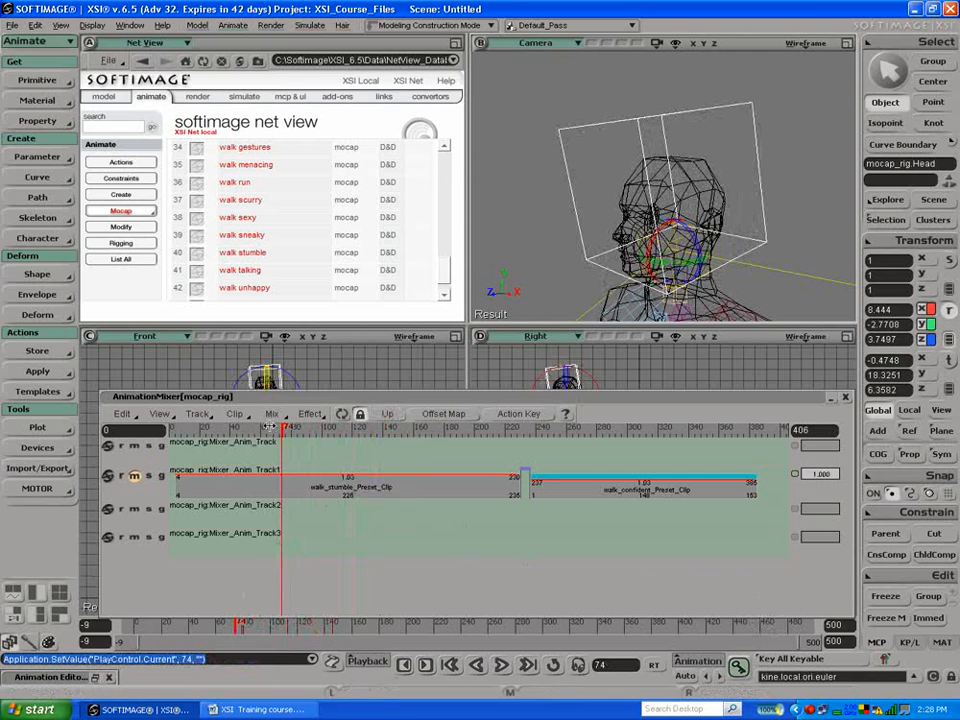
drag(283, 428, 150, 455)
Step: Store the head's keyable parameters from all sources as an action named head_turn, removing the original animation
click(37, 351)
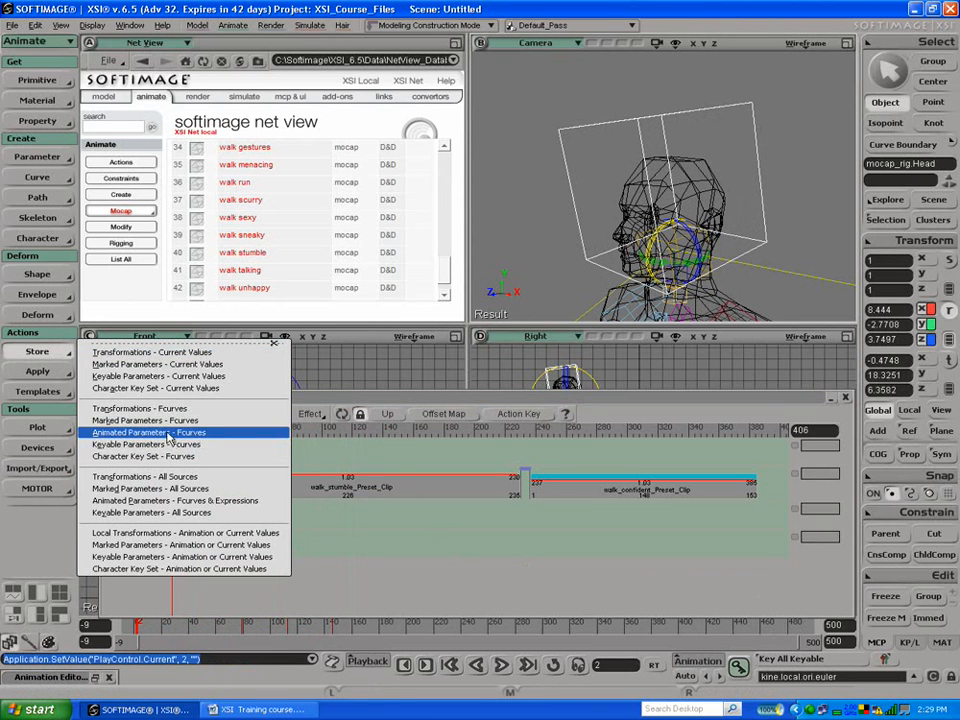
click(140, 513)
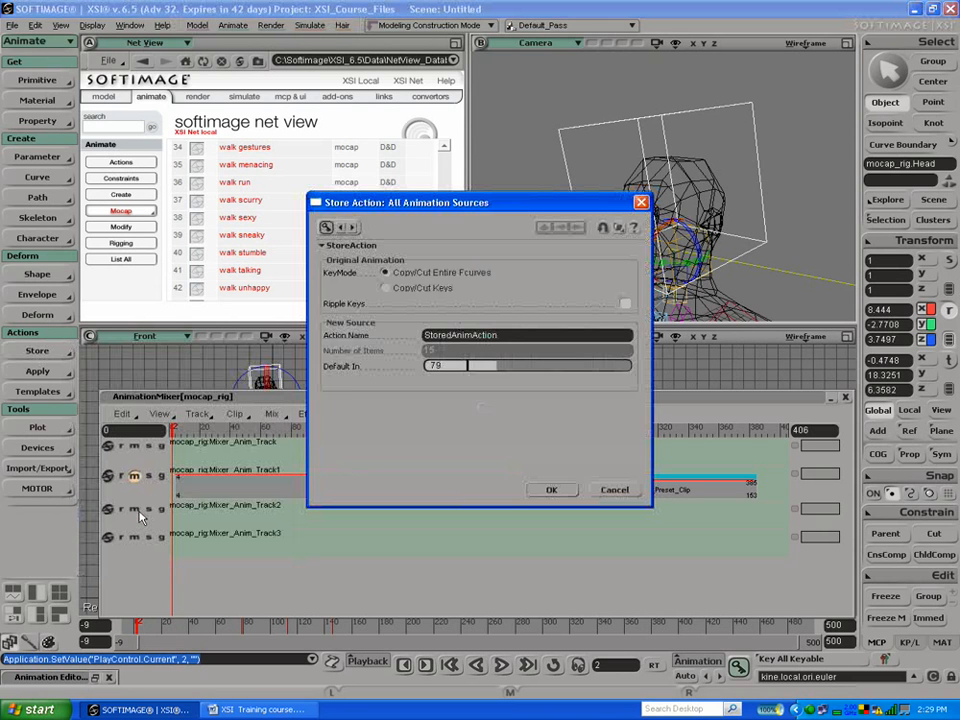
click(503, 335)
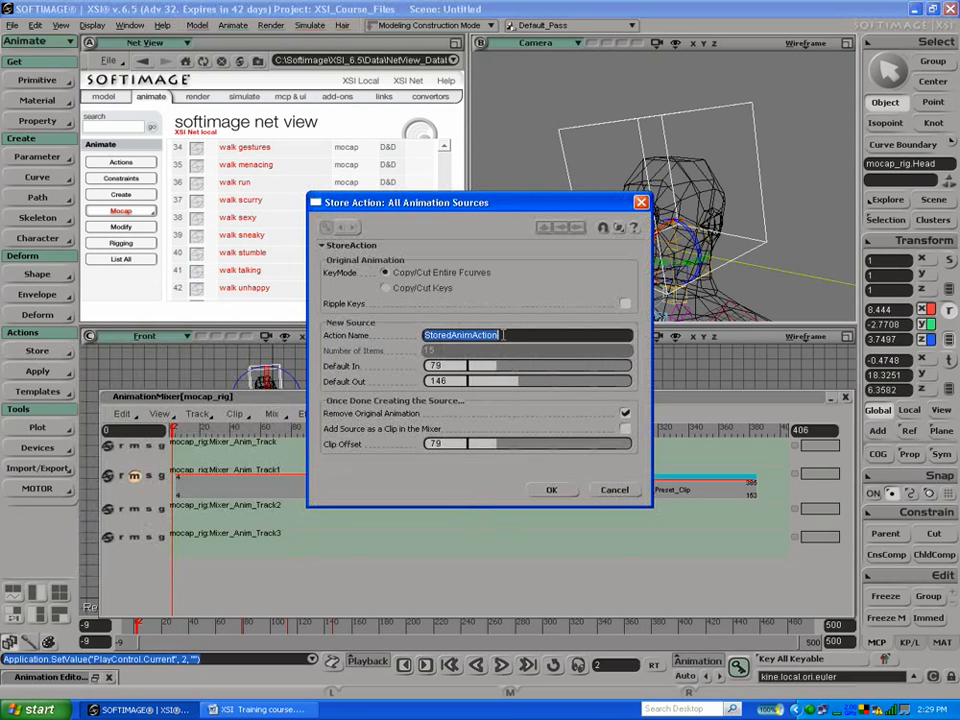
text(head_tur)
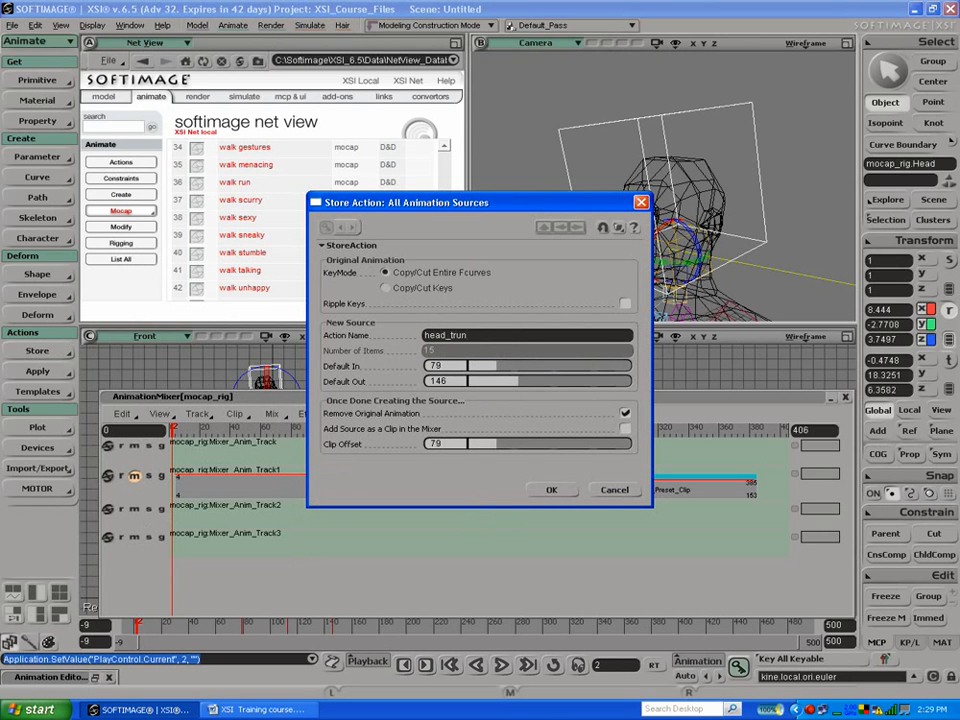
key(Return)
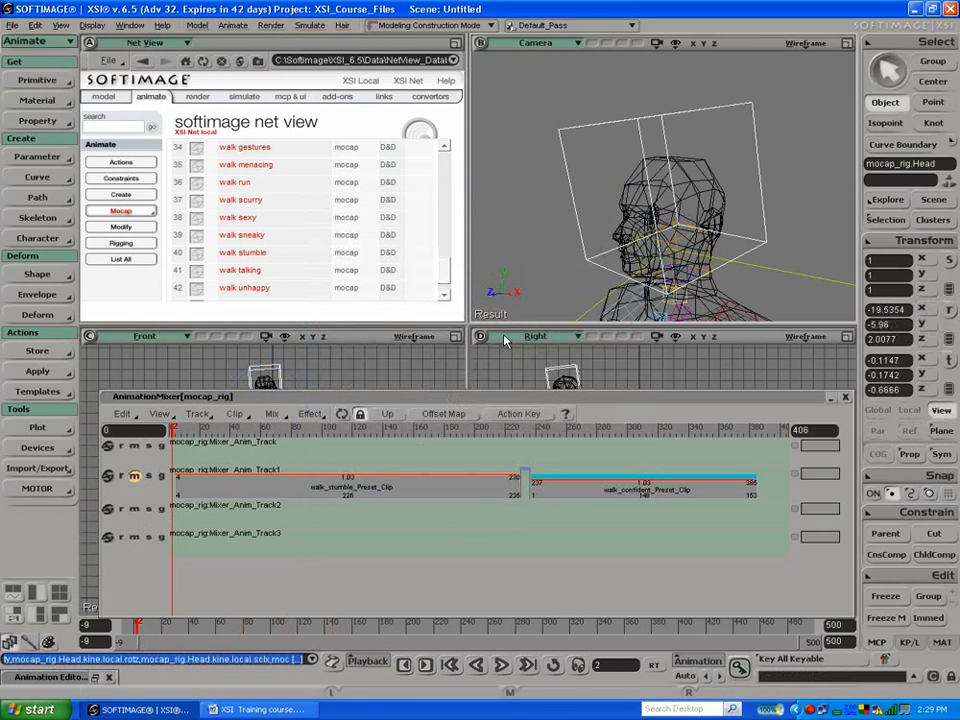
Step: Unmute Mixer_Anim_Track1 and insert the head_turn source on Mixer_Anim_Track2 at frame 30
click(134, 476)
mouse_move(188, 430)
mouse_down()
mouse_move(261, 430)
mouse_move(181, 430)
mouse_up()
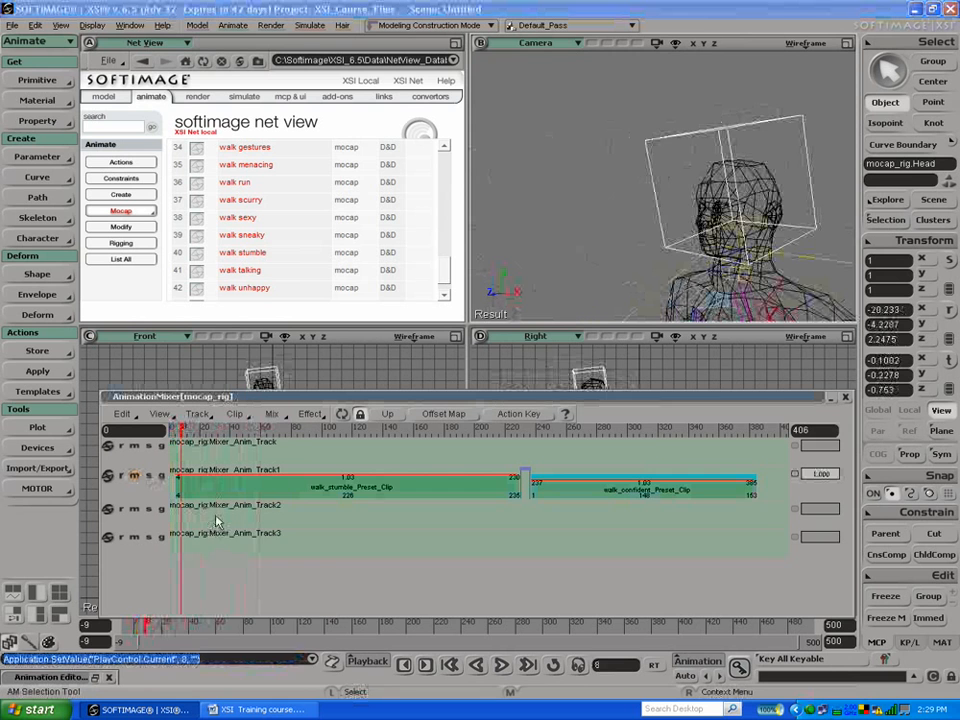
right_click(219, 517)
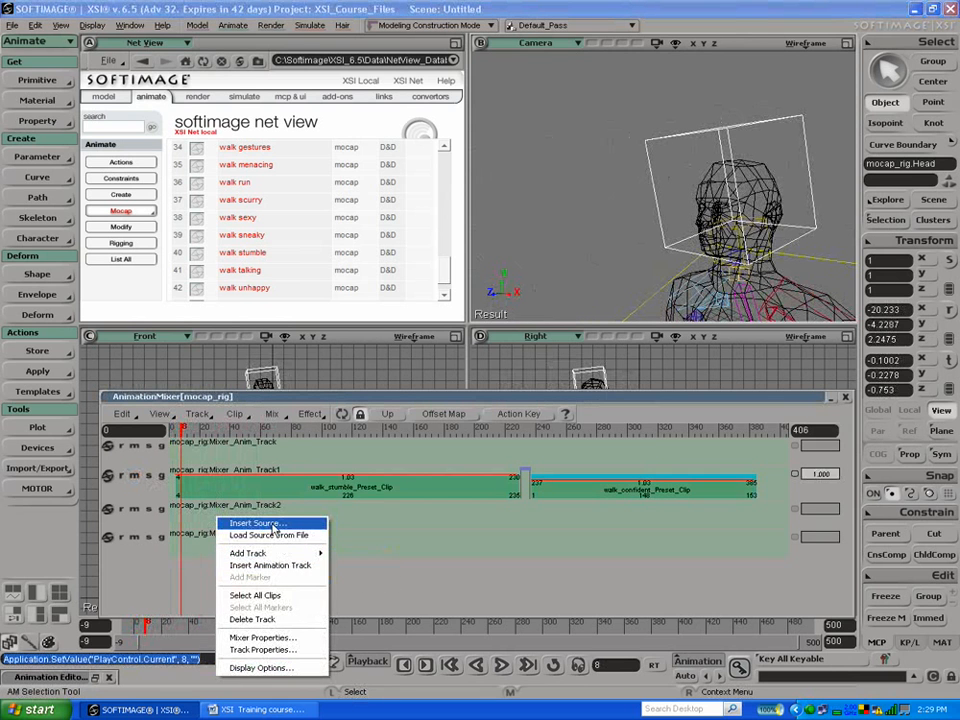
click(257, 524)
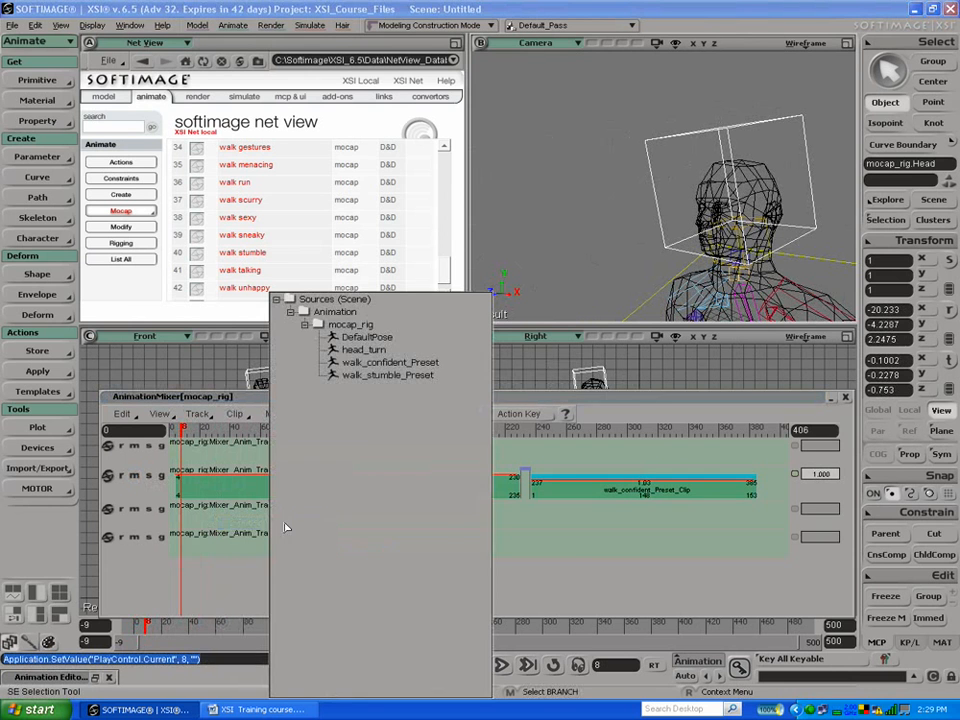
double_click(362, 350)
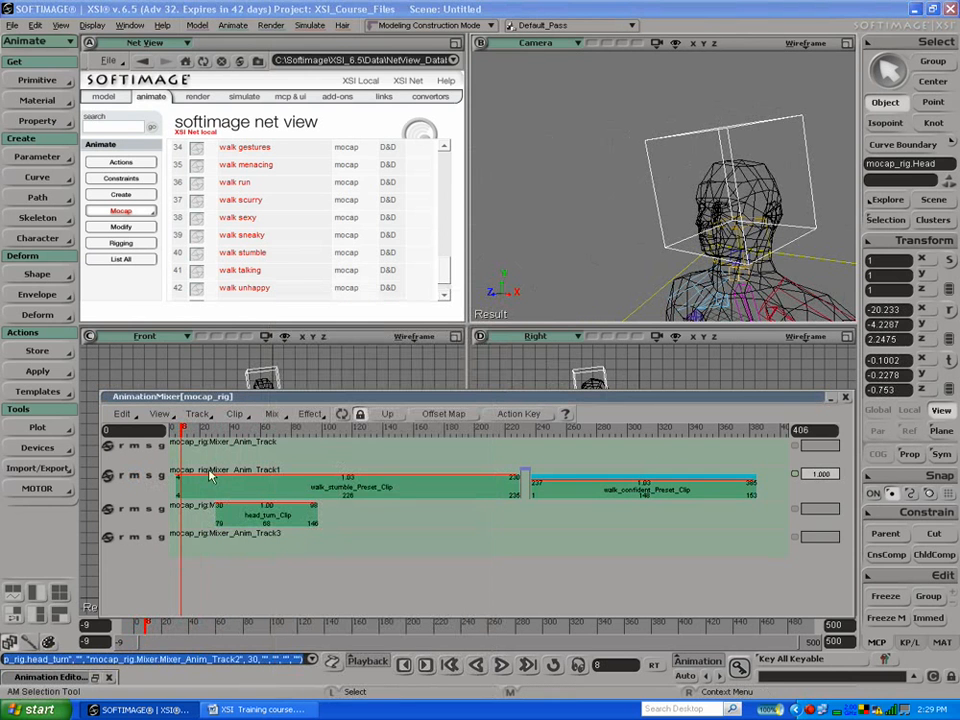
Step: Scrub the combined walk and head turn up to frame 60, and toggle the mute of Mixer_Anim_Track2 to compare
drag(193, 430, 213, 430)
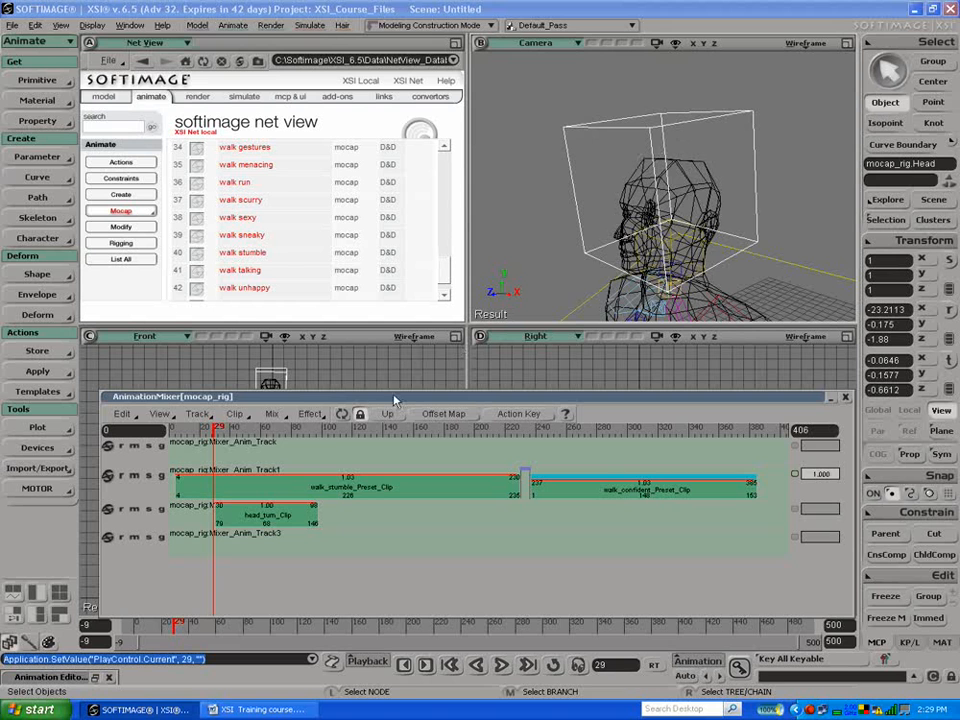
drag(213, 430, 240, 430)
key(s)
drag(483, 313, 515, 221)
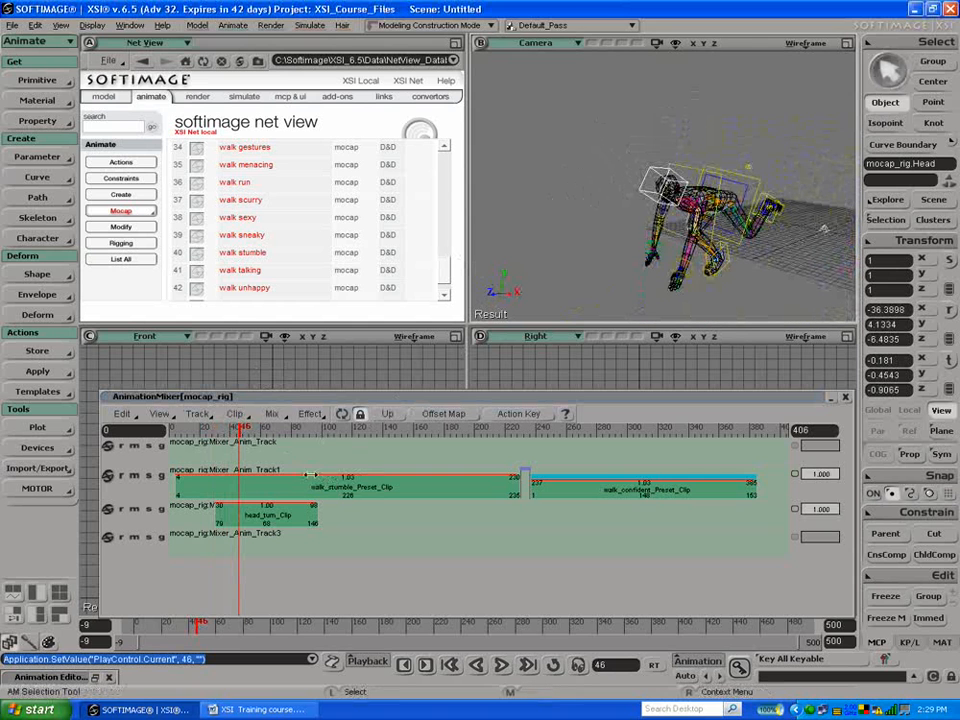
drag(243, 430, 263, 425)
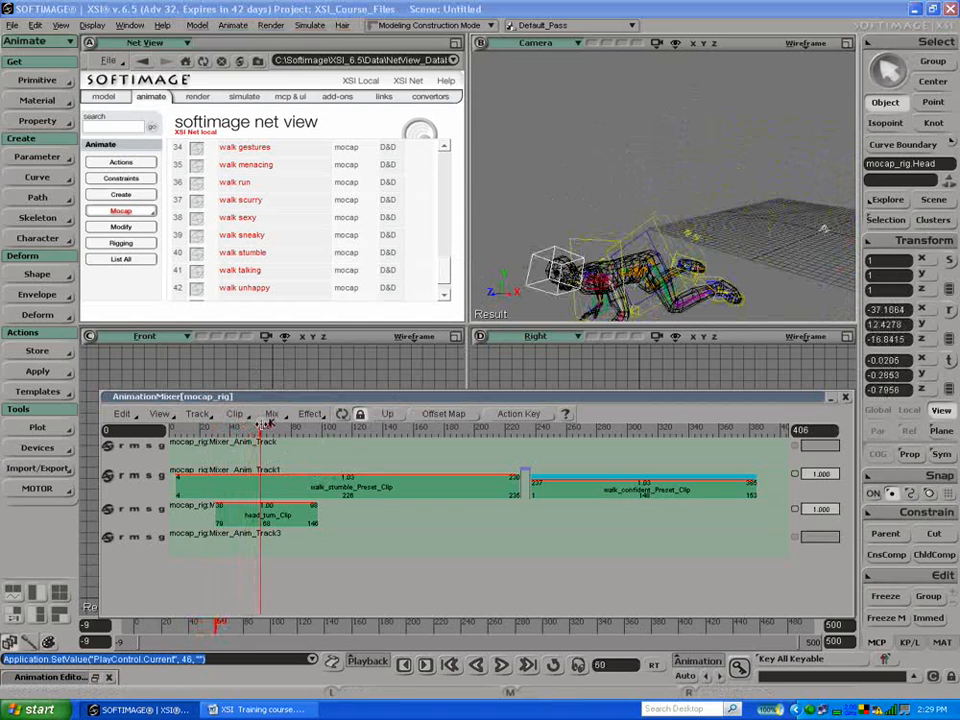
click(135, 509)
click(135, 509)
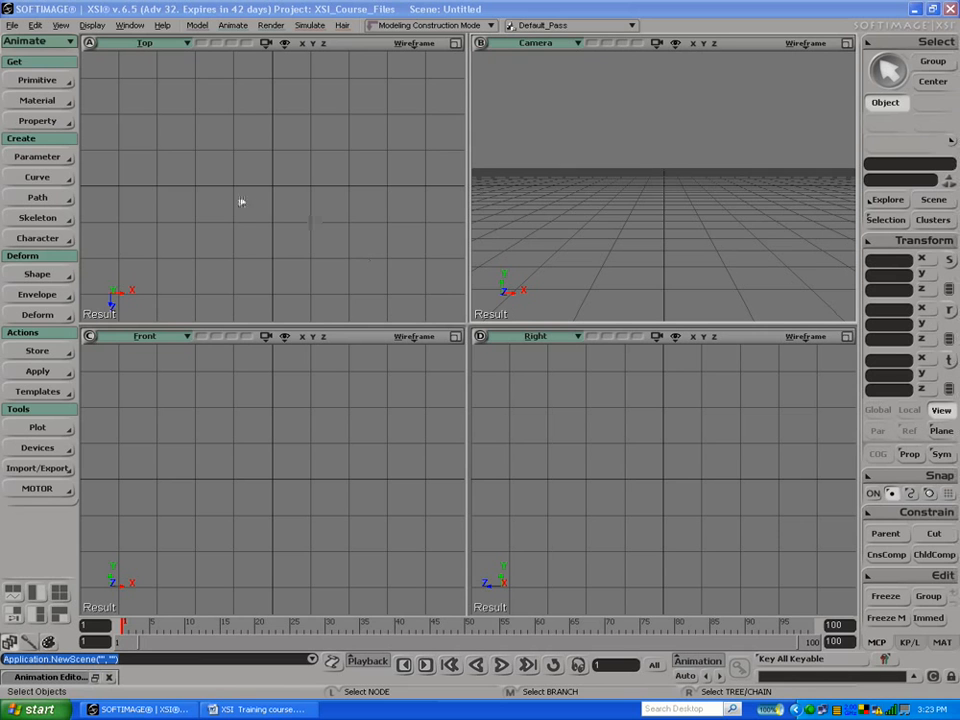
Step: Add the Biped - Rig preset model to the new scene
click(37, 80)
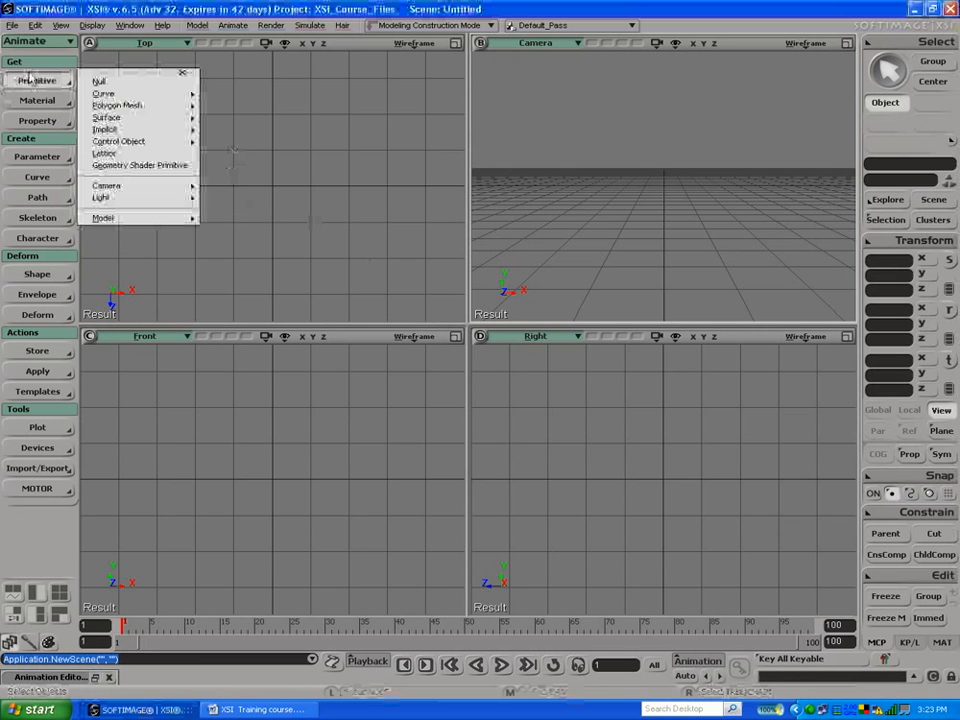
mouse_move(128, 107)
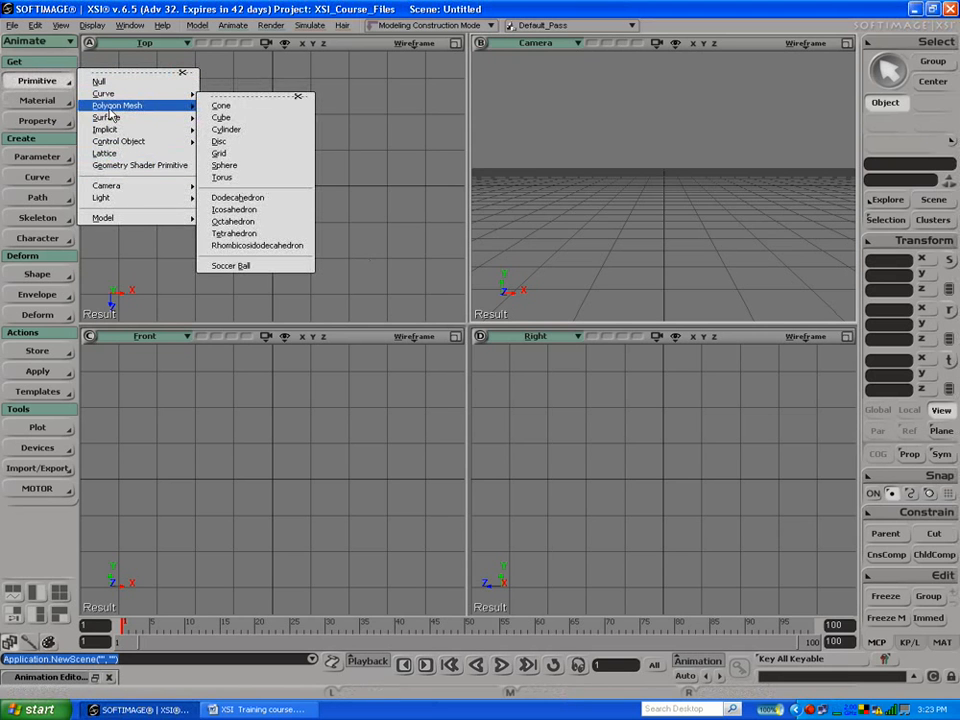
mouse_move(123, 219)
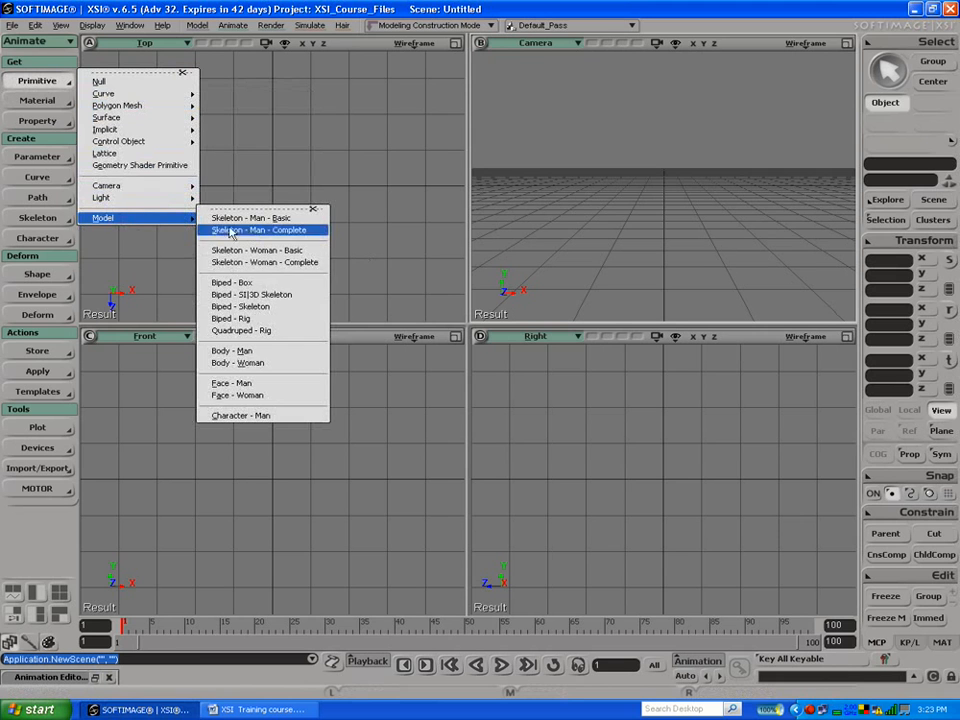
click(243, 319)
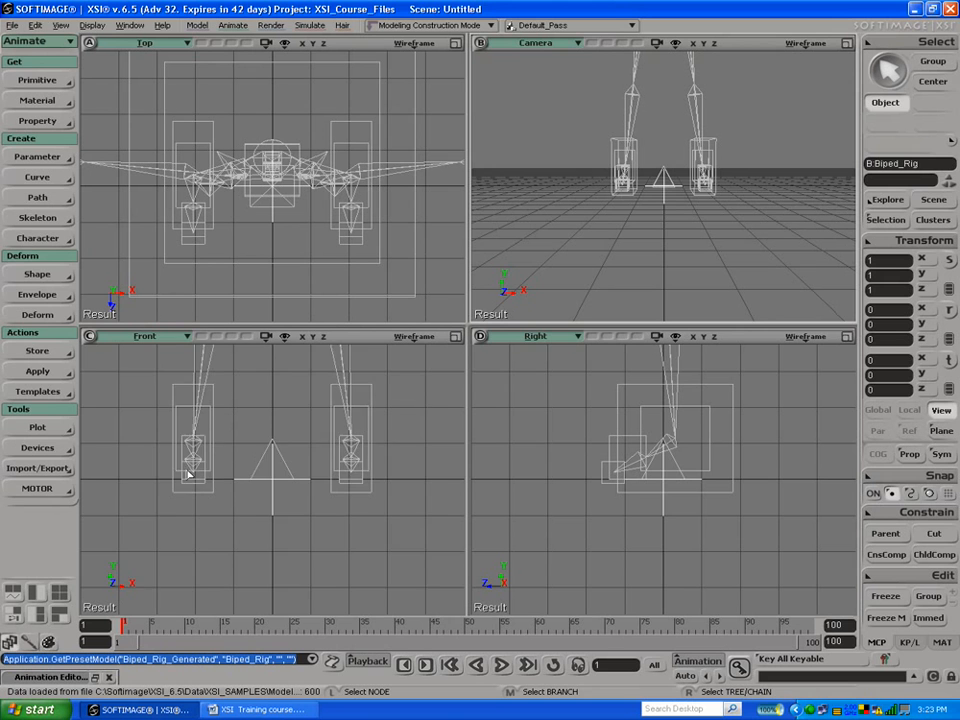
Step: Select the biped rig's UpperBody control in the maximized Right view and open its synoptic page beside the rig
key(a)
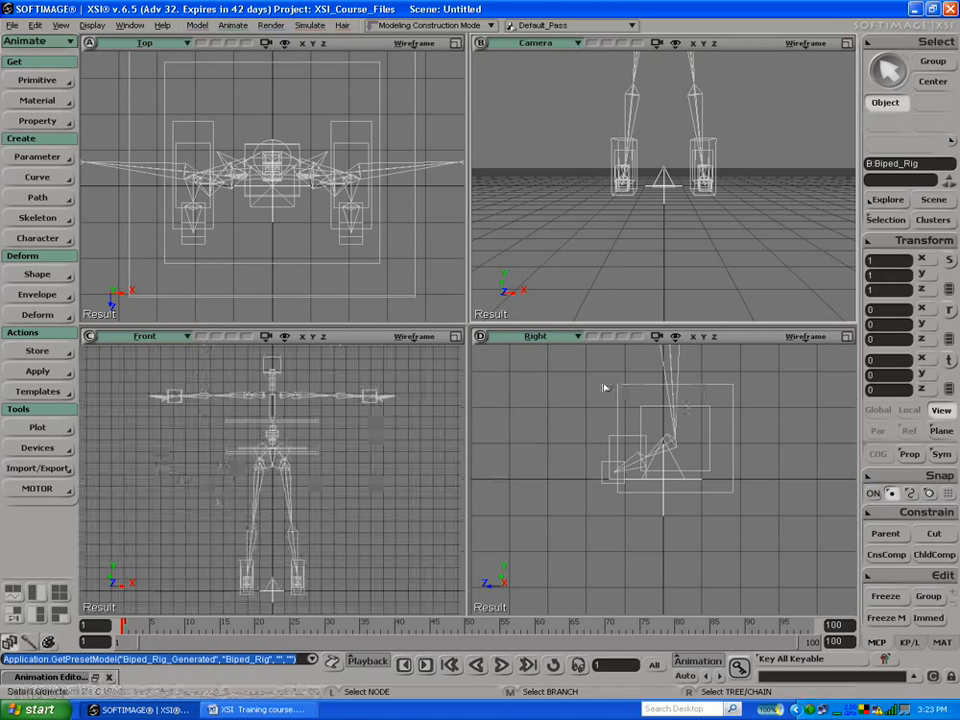
key(a)
key(s)
right_drag(548, 477, 431, 461)
middle_drag(585, 478, 691, 472)
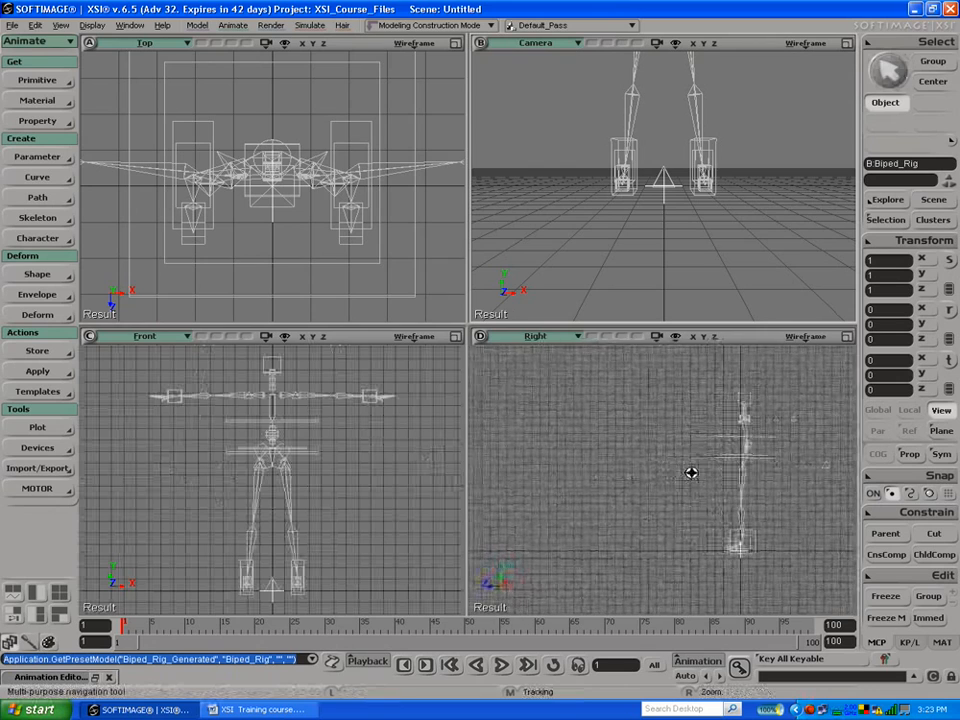
click(845, 336)
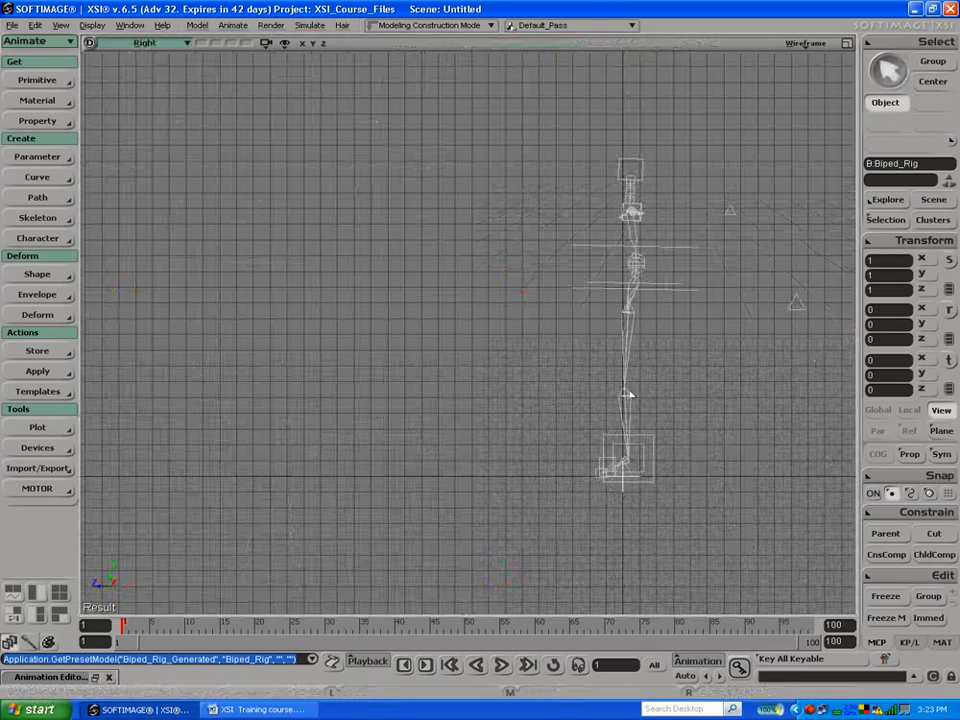
click(669, 296)
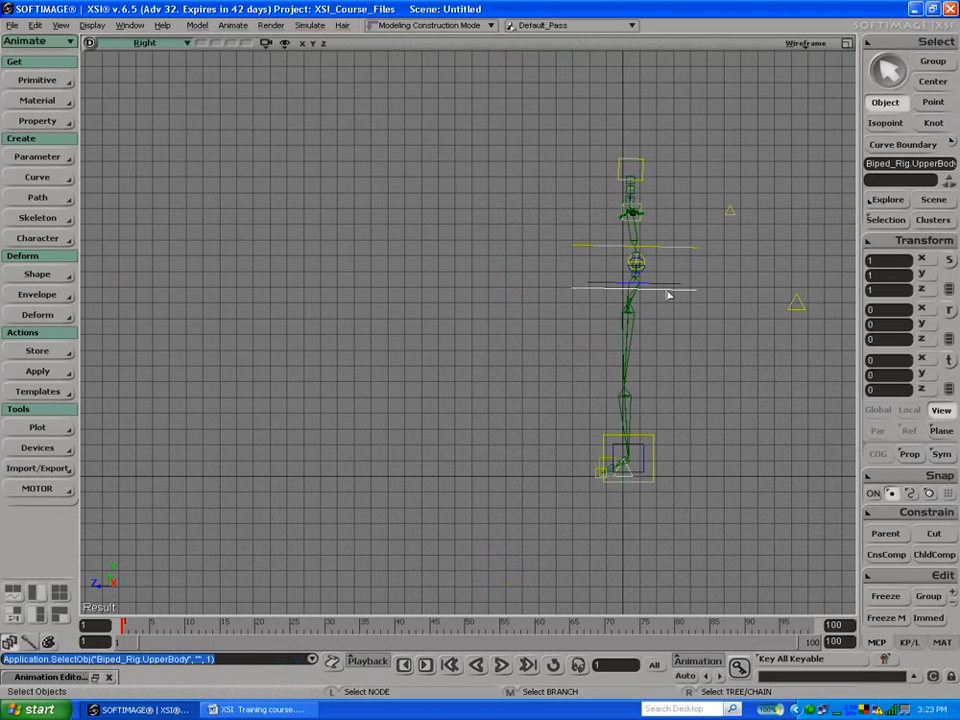
key(F3)
drag(767, 272, 248, 86)
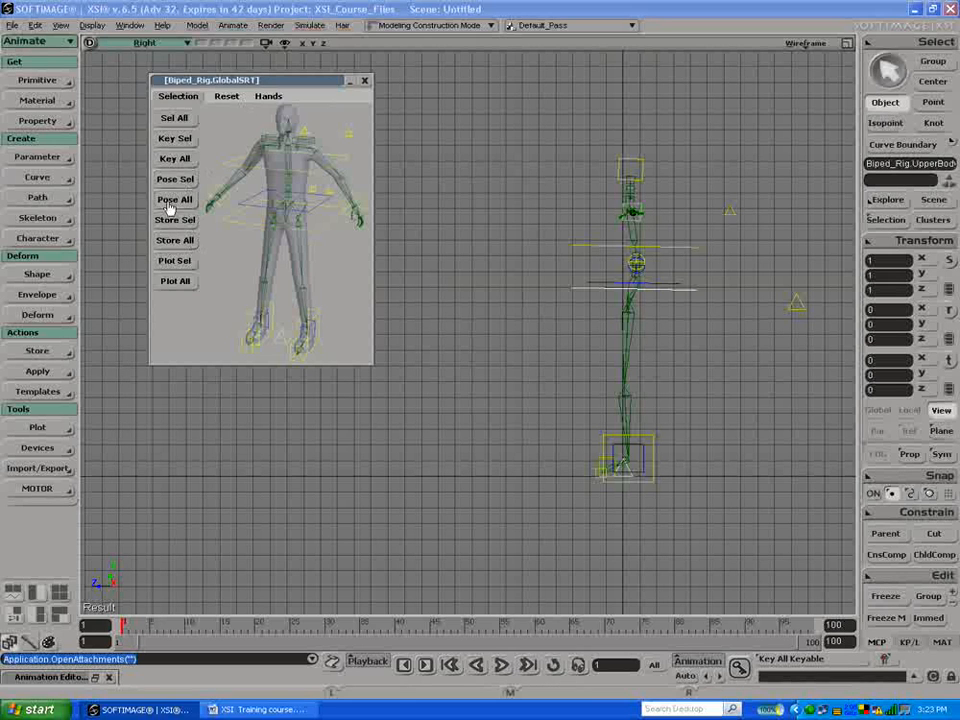
Step: Key all of the biped rig's controls at frame 1
click(180, 118)
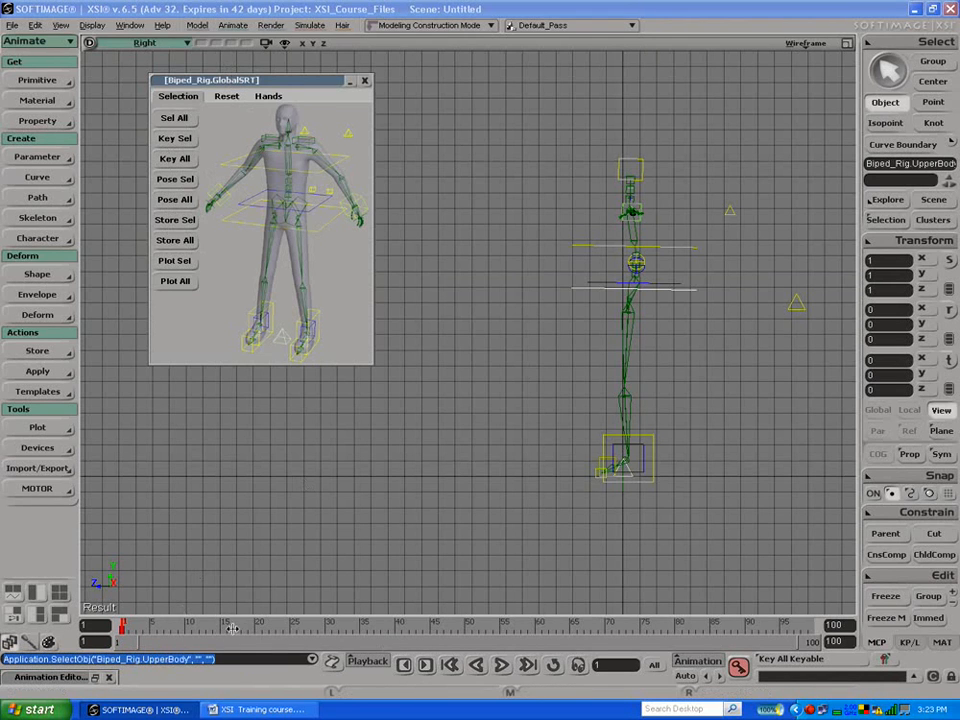
Step: Try moving the UpperBody control forward at frame 100, and undo the move
drag(230, 627, 816, 628)
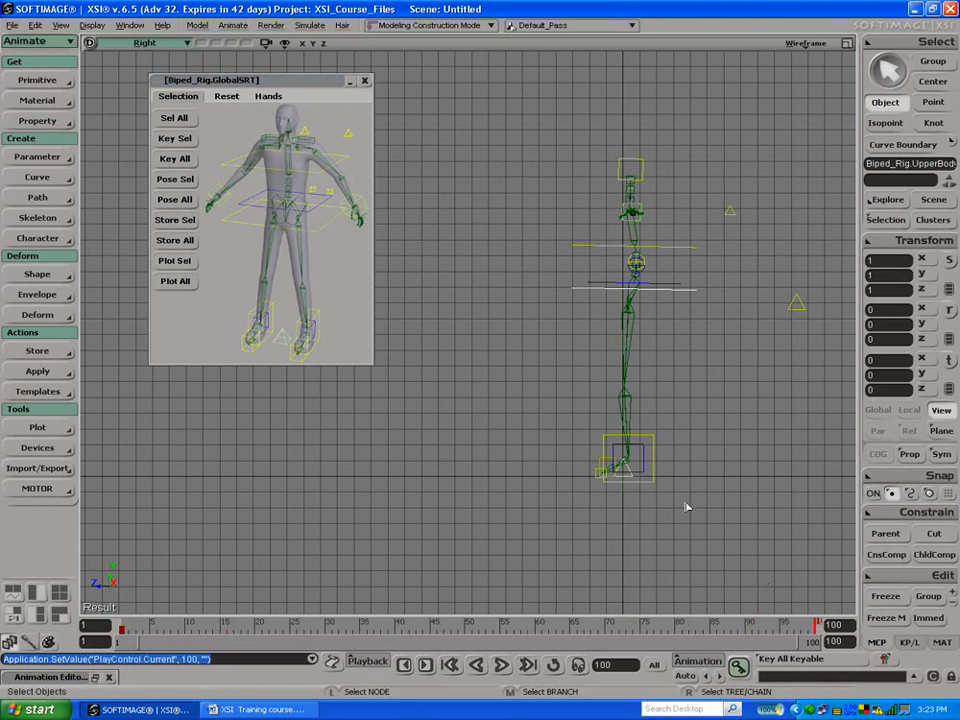
key(v)
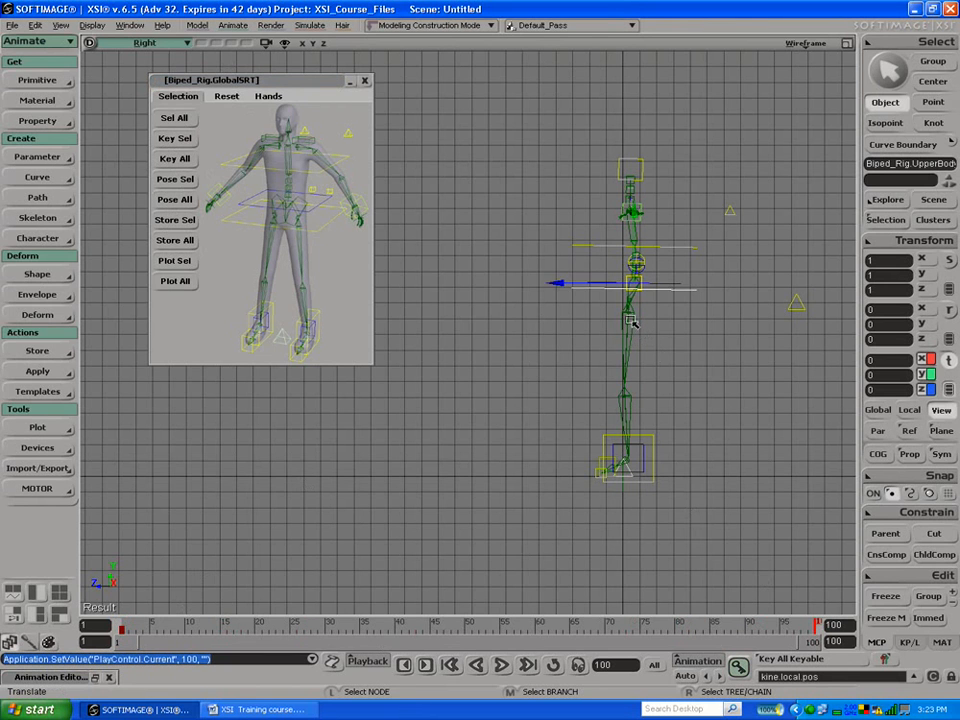
drag(574, 285, 500, 300)
key(ctrl+z)
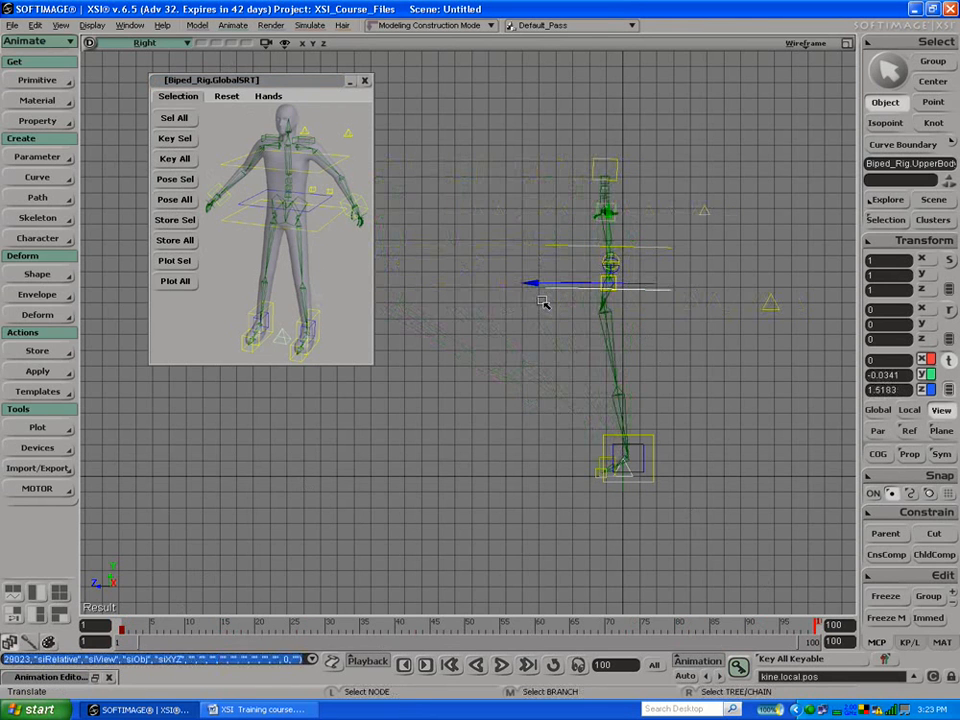
Step: Try moving the whole rig forward by its GlobalSRT branch, and undo the move
key(space)
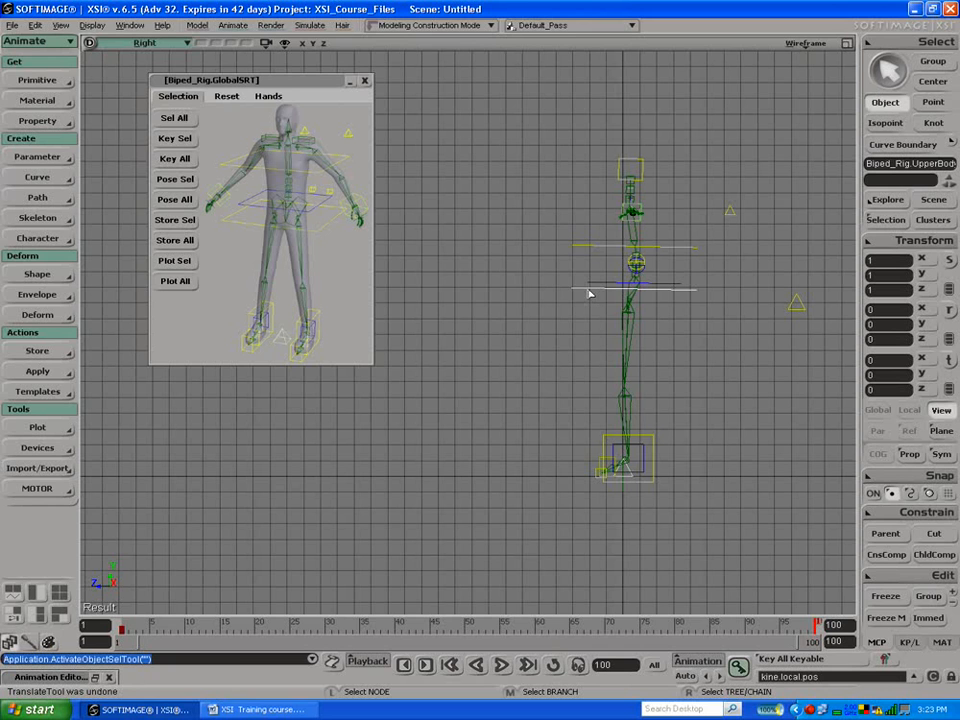
right_click(587, 289)
key(v)
drag(597, 489, 541, 461)
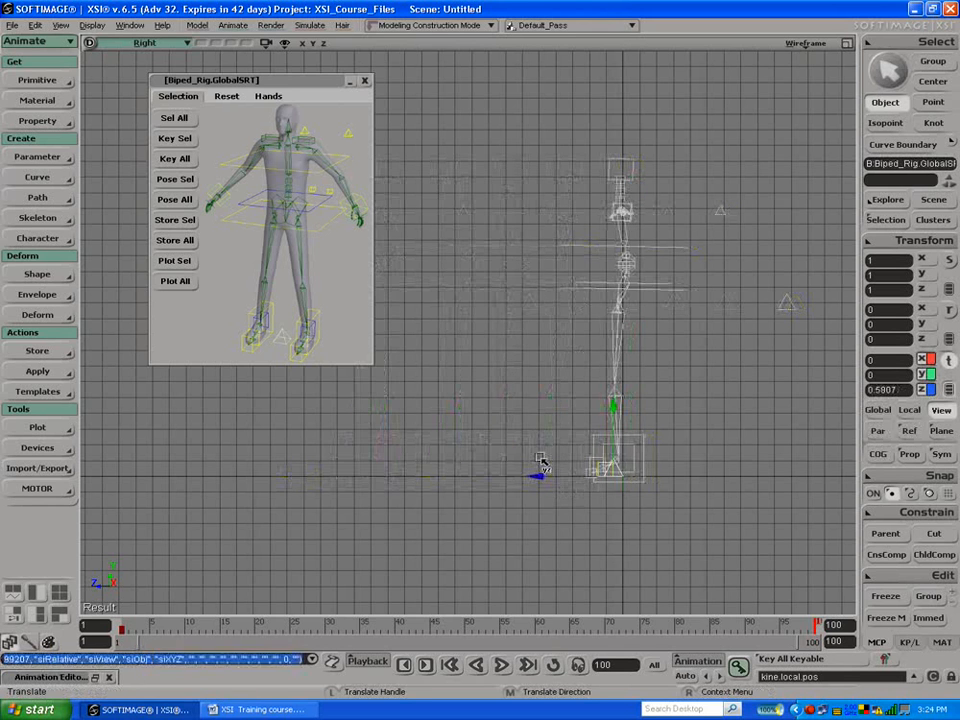
key(space)
key(ctrl+z)
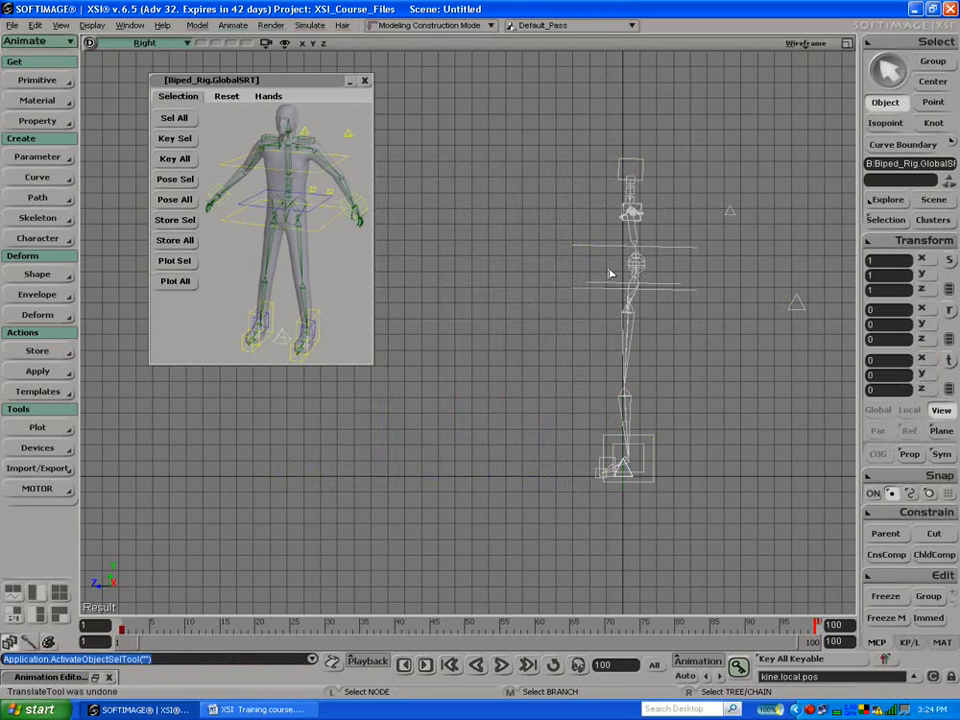
Step: At frame 10, lift the LeftFoot control forward to about Y 1.97 and Z 3.31
key(v)
drag(188, 625, 72, 620)
key(k)
drag(199, 614, 186, 614)
key(space)
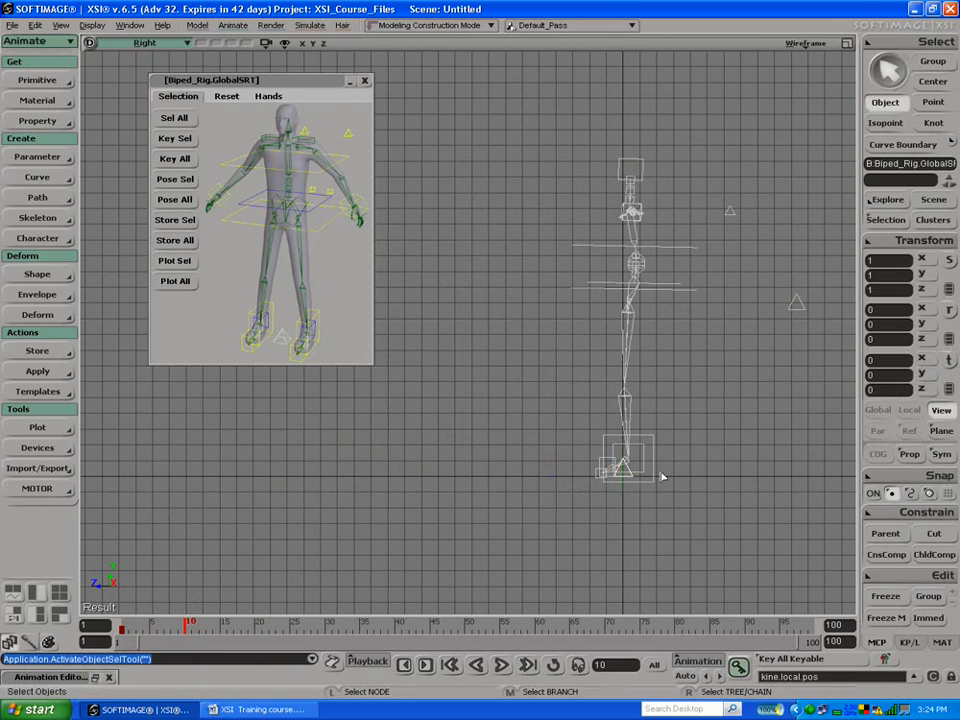
click(657, 482)
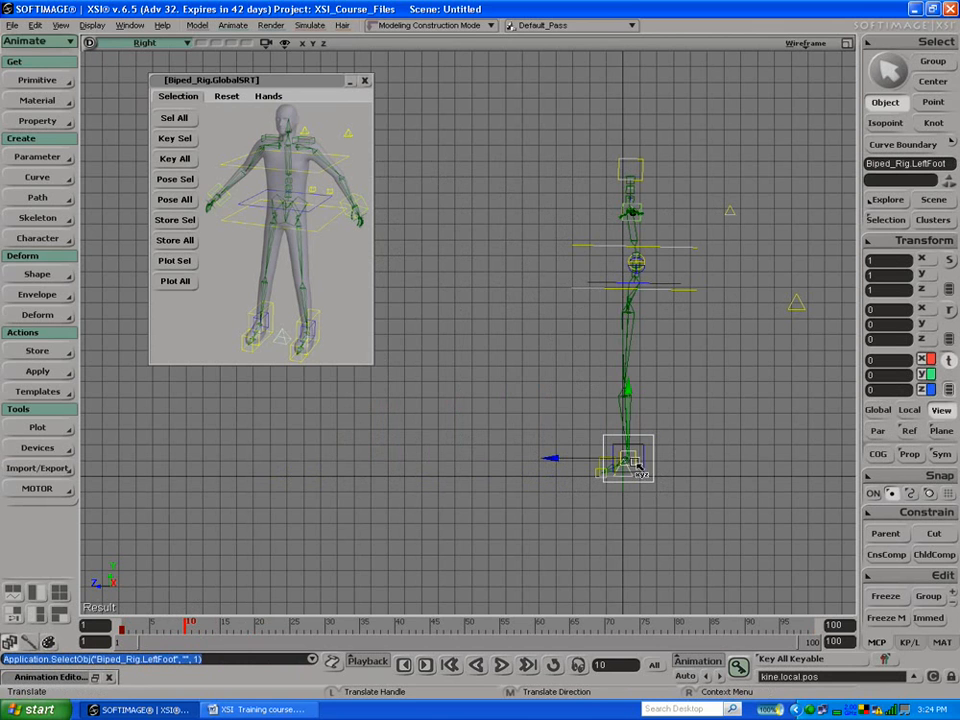
drag(632, 462, 574, 426)
key(space)
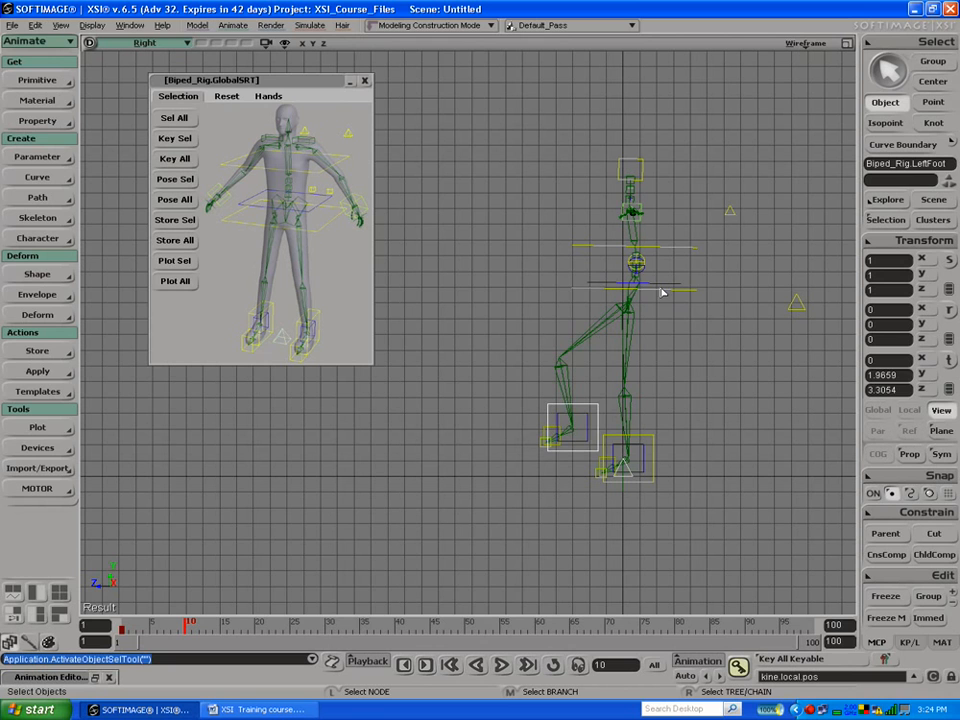
Step: Move the UpperBody control to about Y -0.2 and Z 0.98, and key all controls at frame 10
click(659, 290)
key(v)
drag(635, 288, 618, 290)
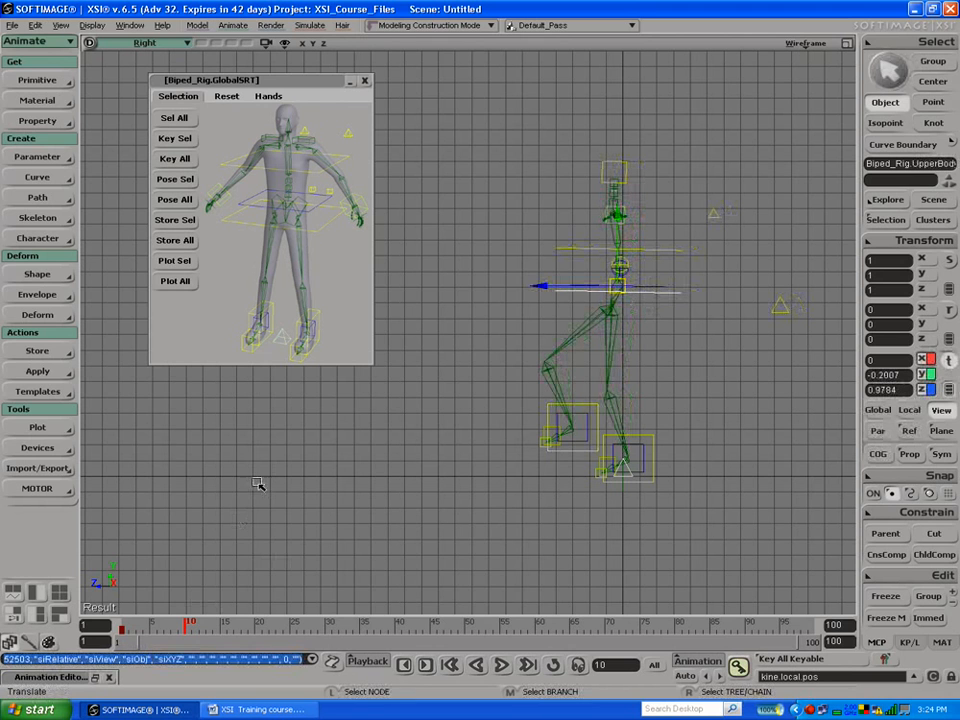
click(175, 160)
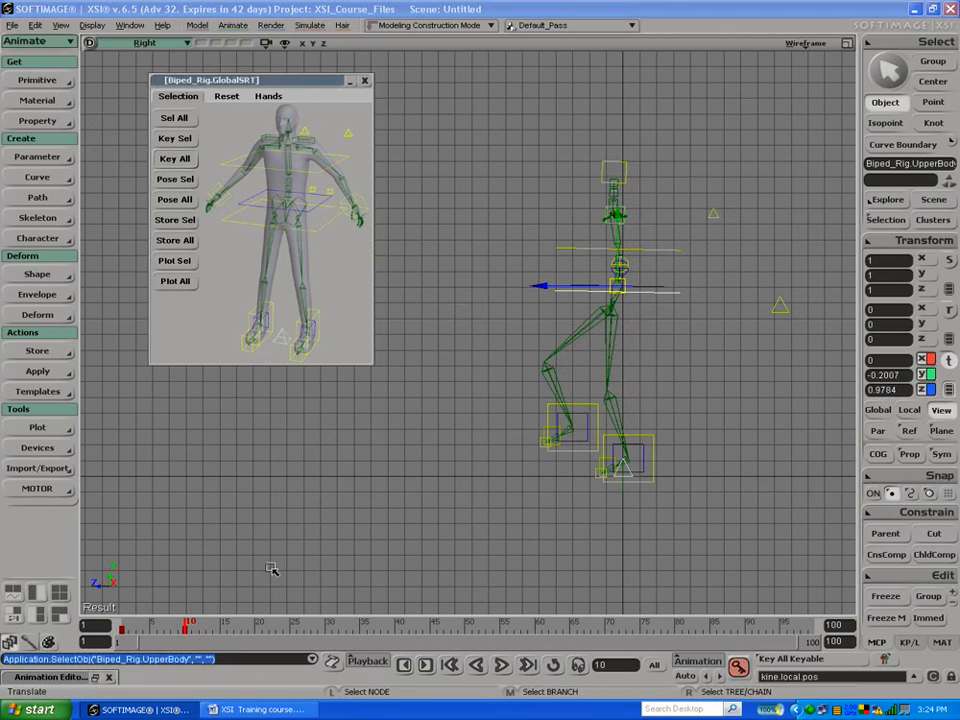
Step: At frame 20, shift the UpperBody control forward and down to about Y -0.63 and Z 2.04
click(256, 626)
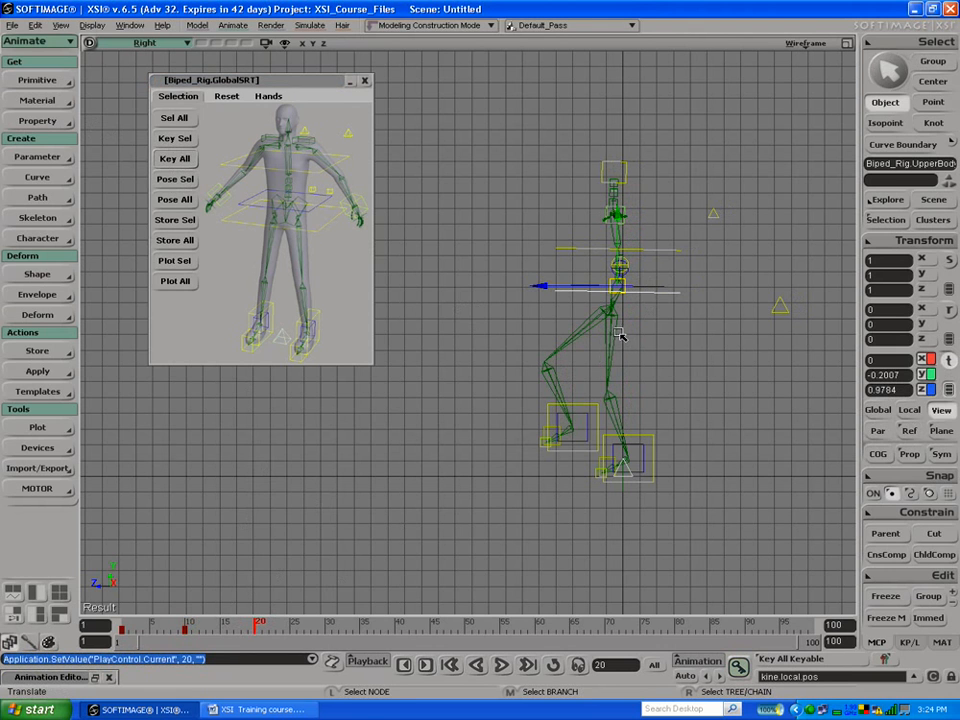
key(space)
key(v)
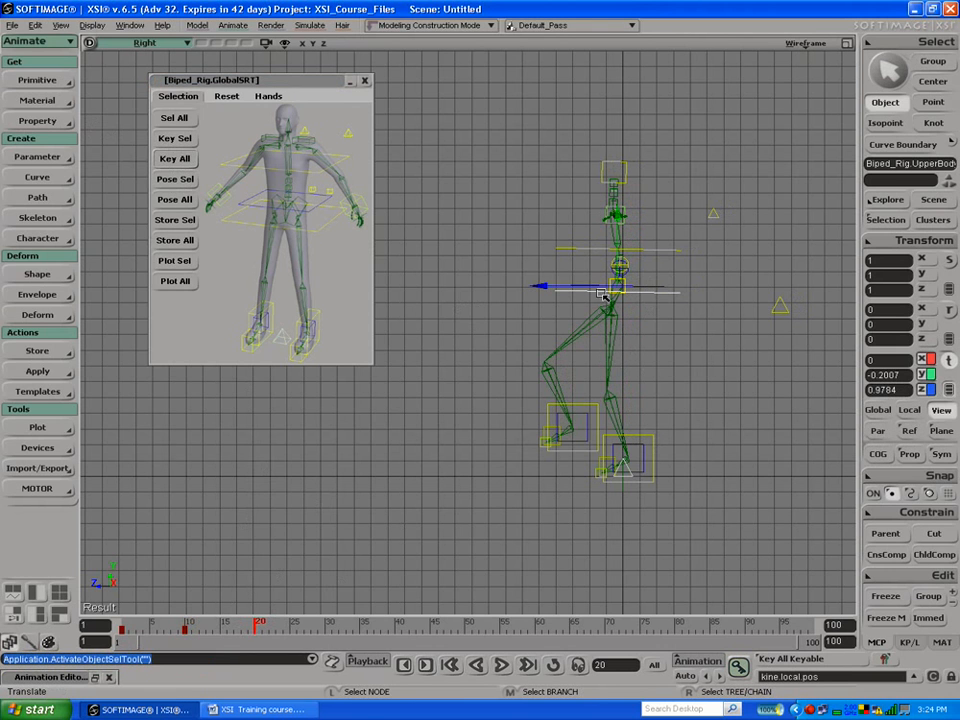
drag(611, 288, 594, 296)
key(space)
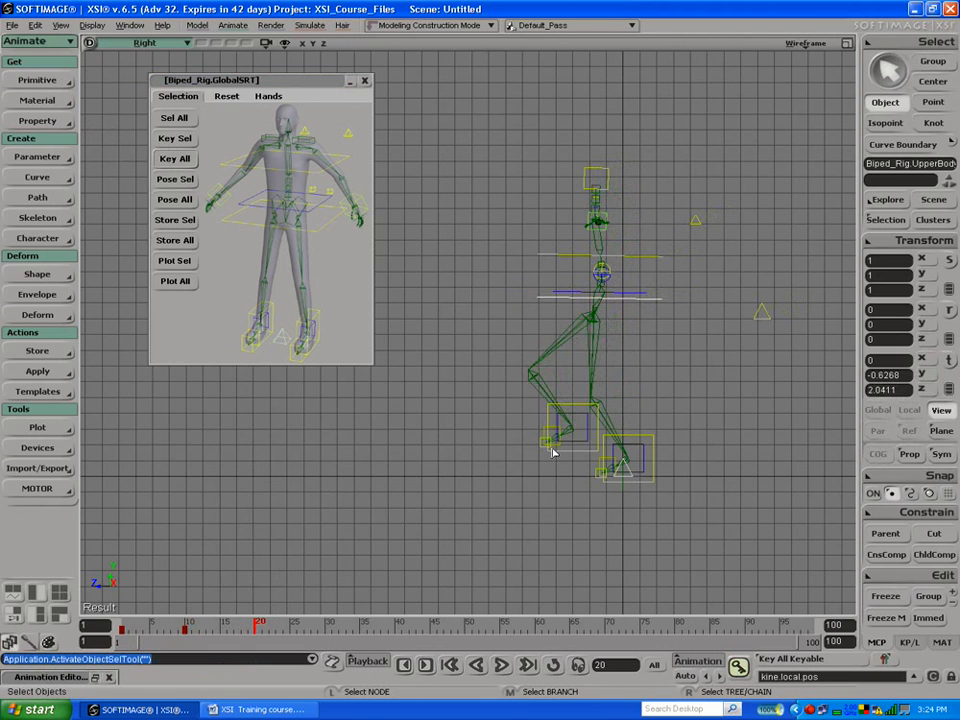
Step: Plant the LeftFoot control ahead at about Y 0.4 and Z 5.18, and key all controls at frame 20
click(565, 457)
key(v)
drag(572, 432, 540, 455)
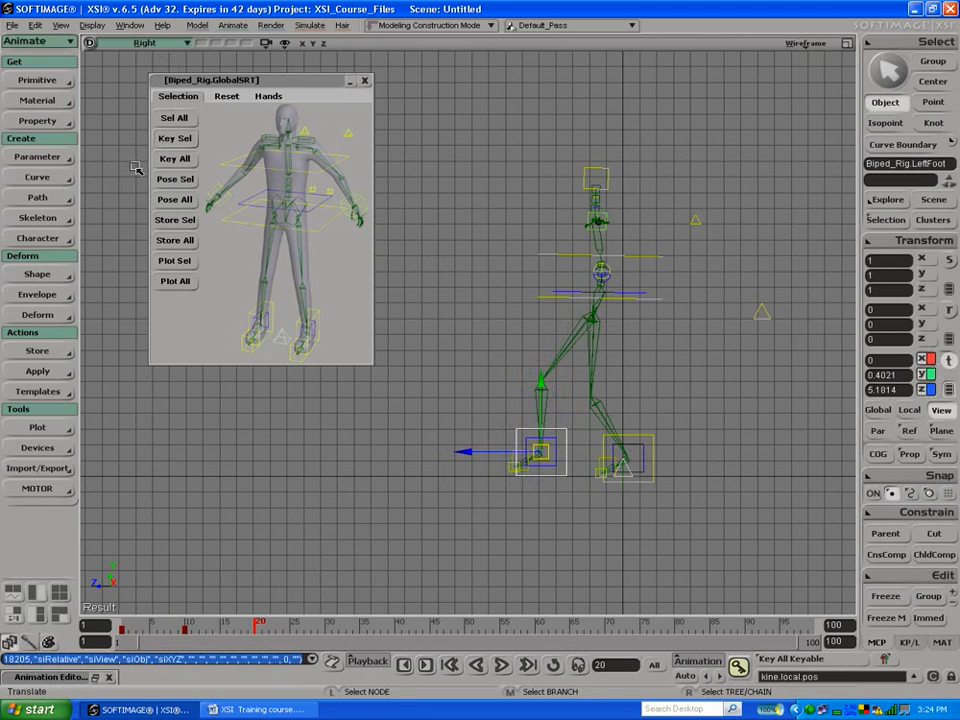
click(175, 160)
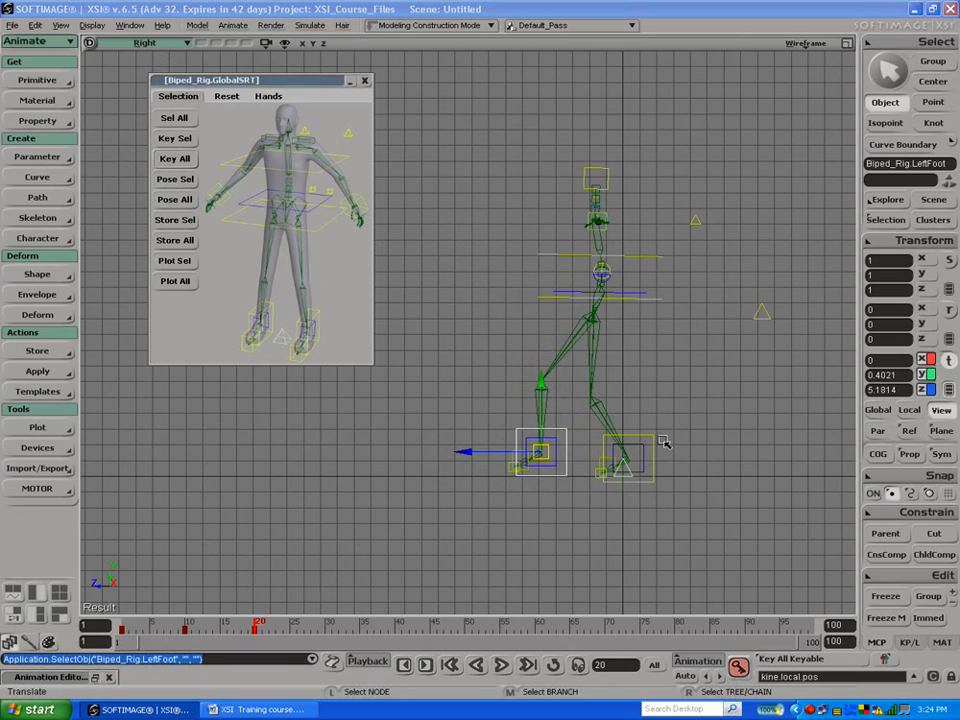
Step: At frame 30, lift the RightFoot control up and forward to just behind the planted left foot
click(653, 444)
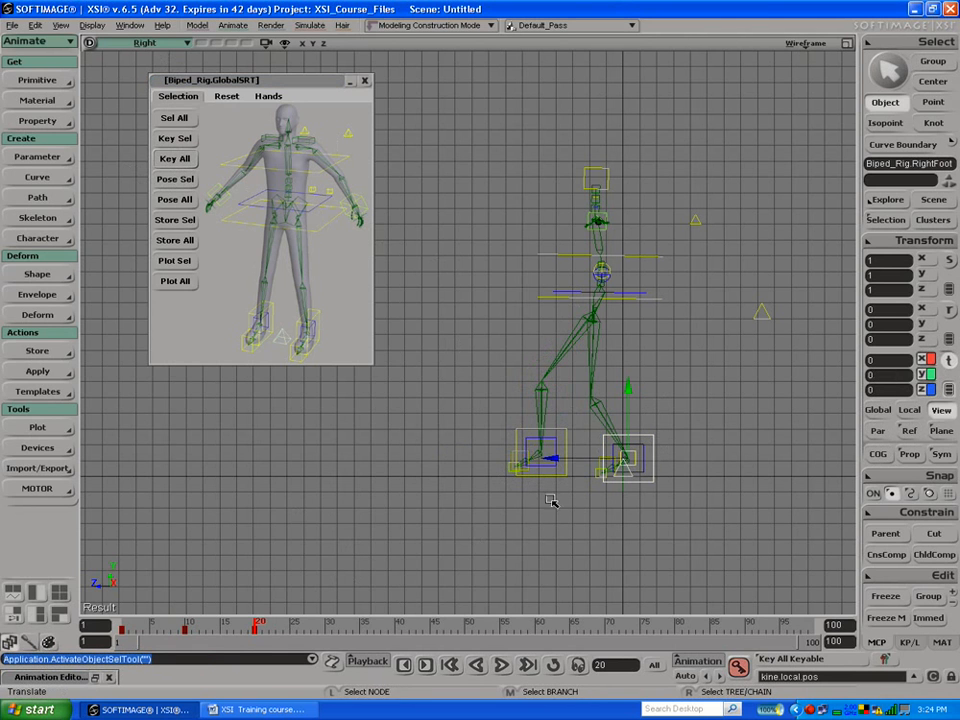
drag(258, 628, 329, 625)
drag(630, 468, 567, 433)
key(space)
Step: Move the UpperBody control over the left foot to about Y -0.03 and Z 5.36, and key all controls at frame 30
click(640, 300)
key(v)
drag(606, 300, 549, 289)
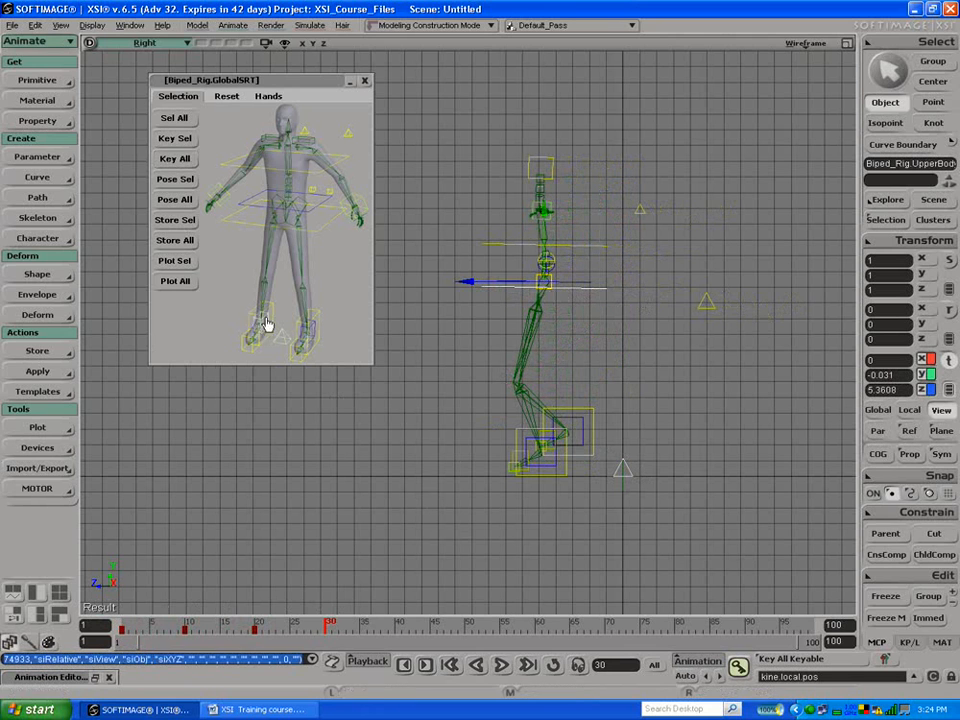
click(168, 158)
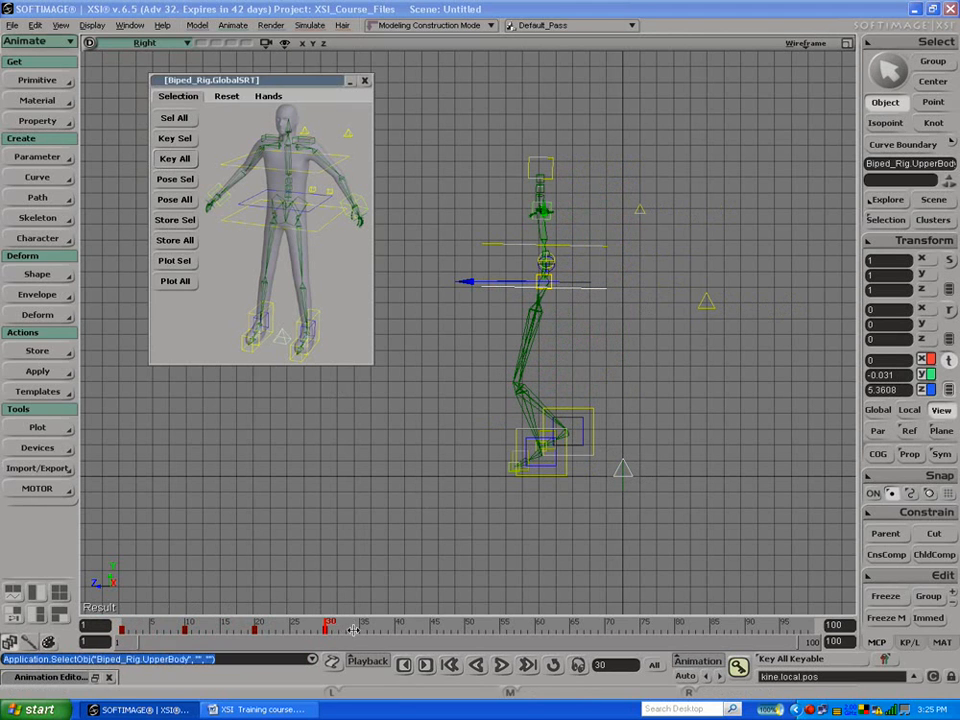
Step: At frame 40, plant the RightFoot control in front of the left foot at about Y 0.31 and Z 10.54
click(399, 622)
key(space)
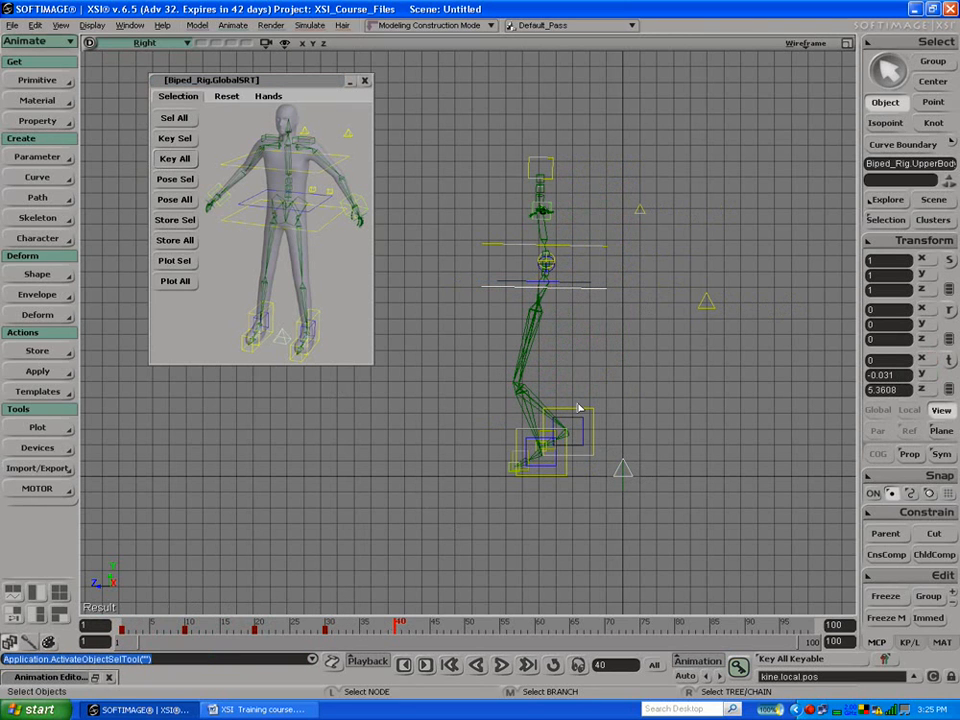
click(570, 432)
drag(570, 432, 457, 460)
Step: Move the UpperBody control between the feet to about Y -0.35 and Z 7.81, and key all controls at frame 40
click(574, 289)
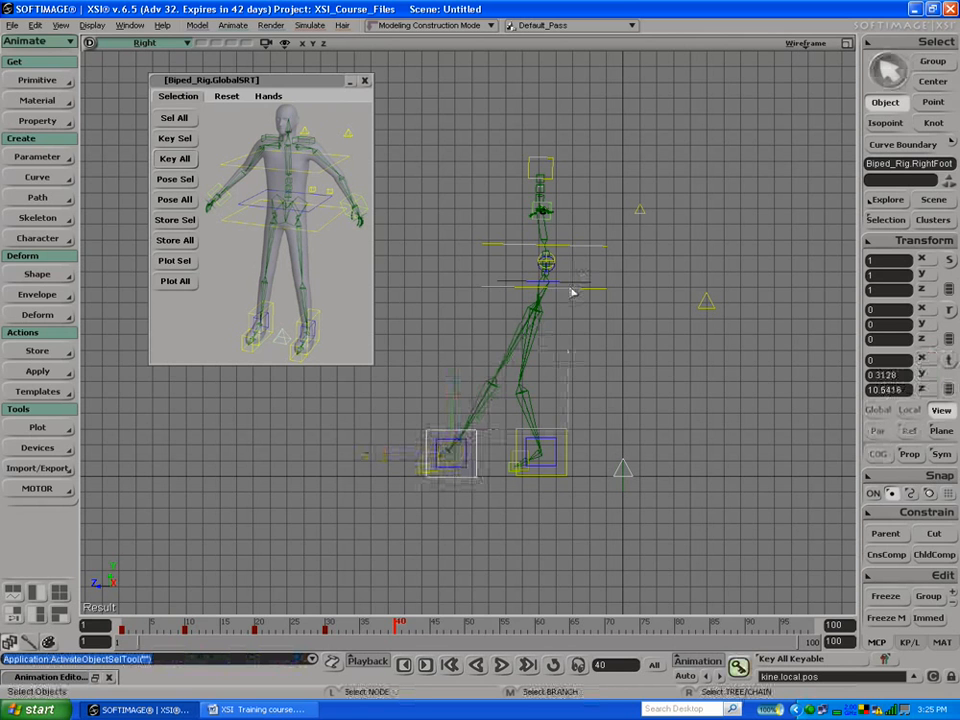
key(v)
drag(568, 292, 510, 286)
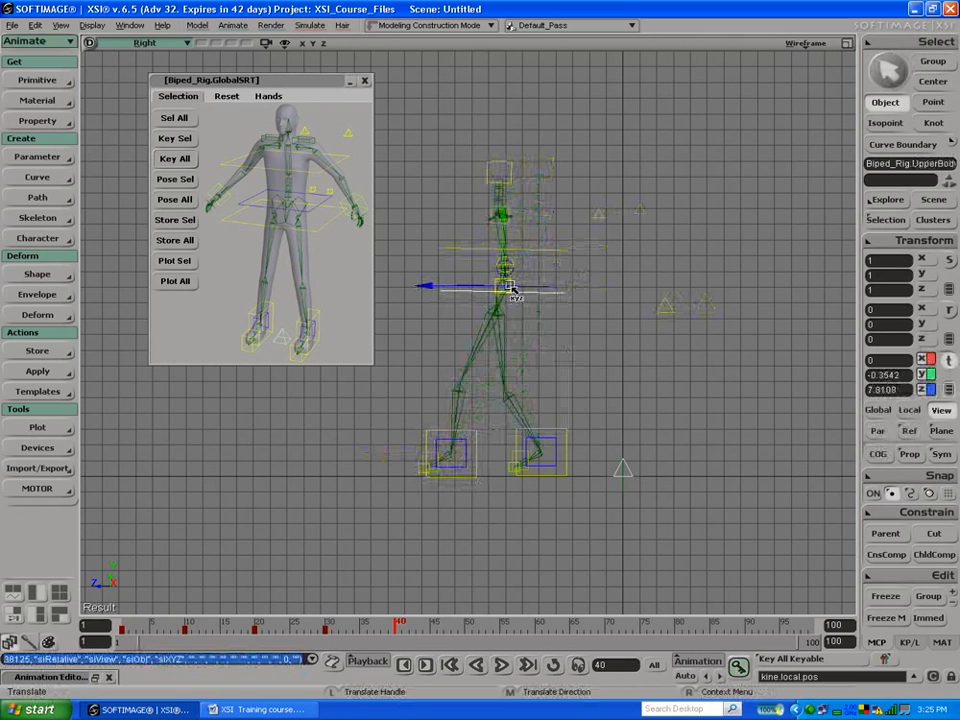
click(167, 158)
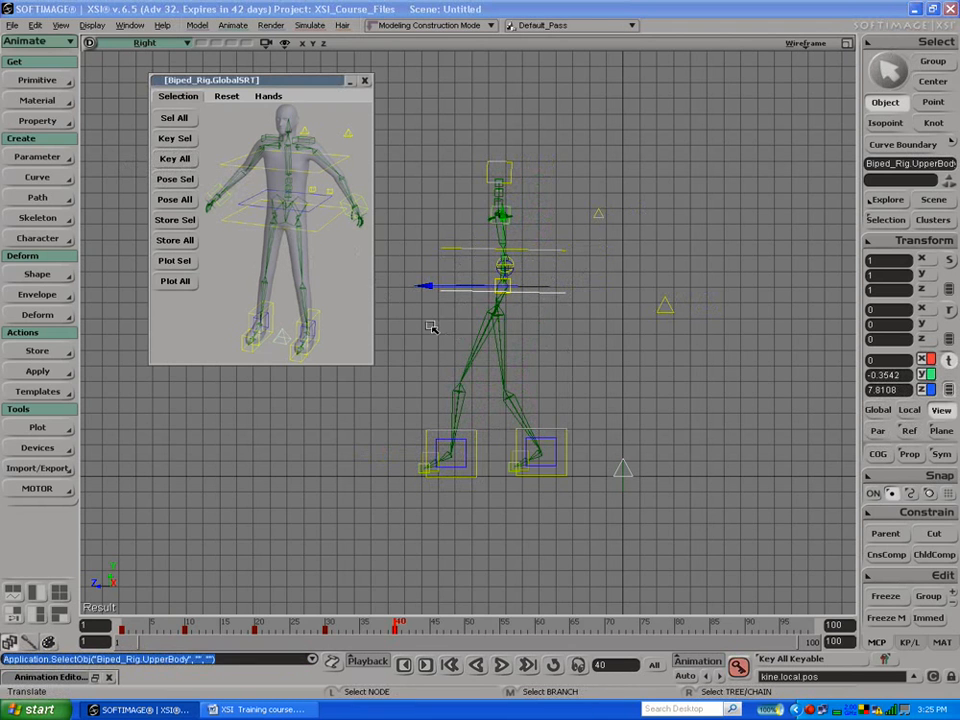
Step: Scrub the walk back to frame 24 and select the LeftFoot's posz curve in the FCurve Editor
drag(388, 621, 285, 563)
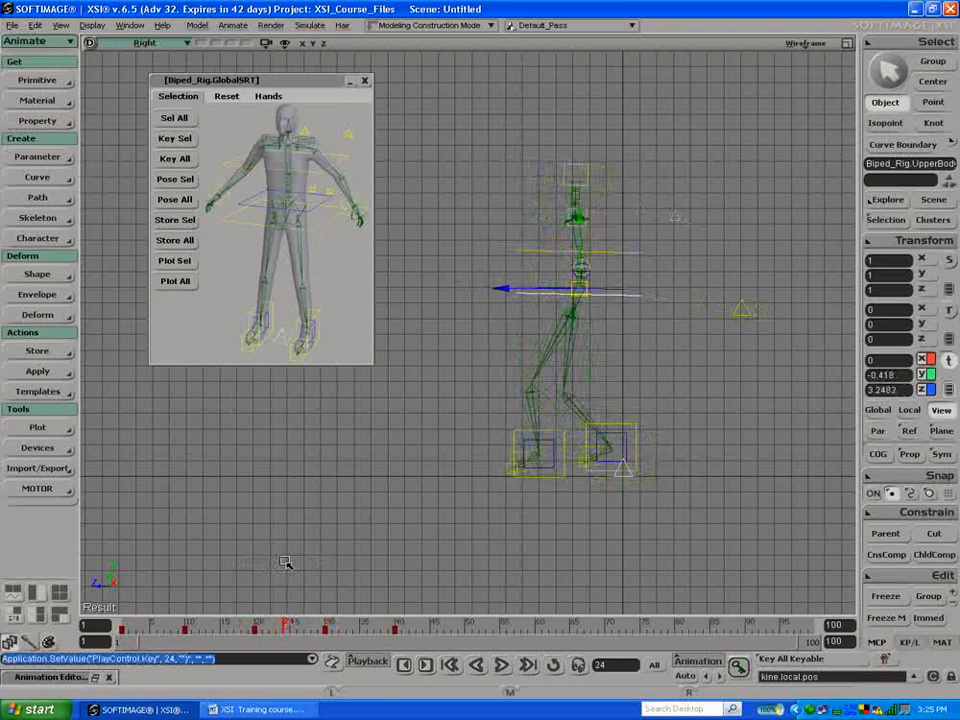
click(567, 470)
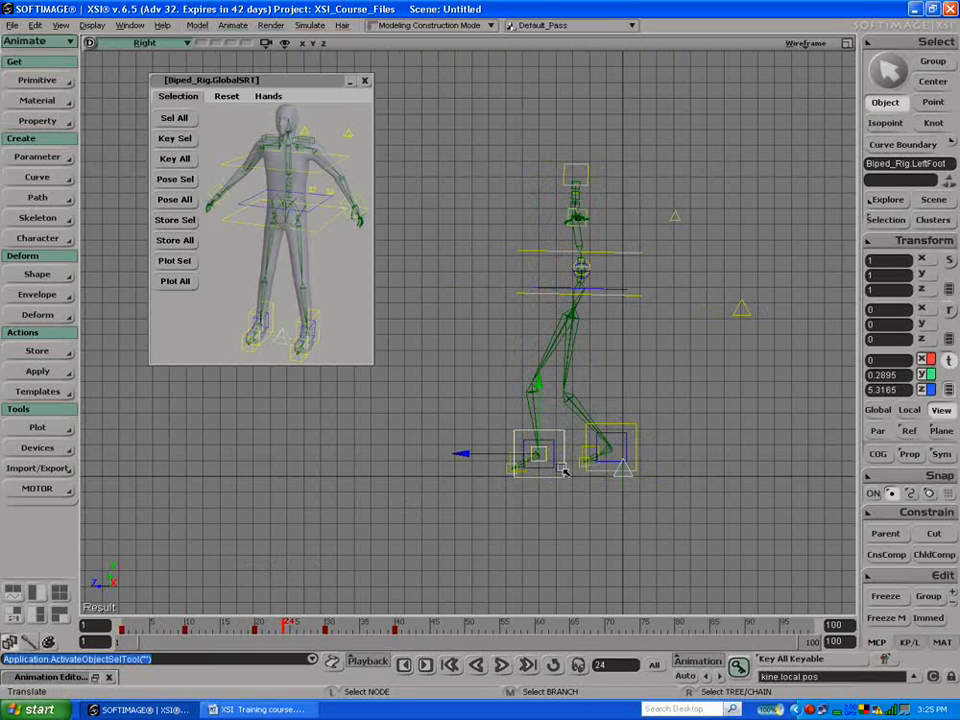
key(0)
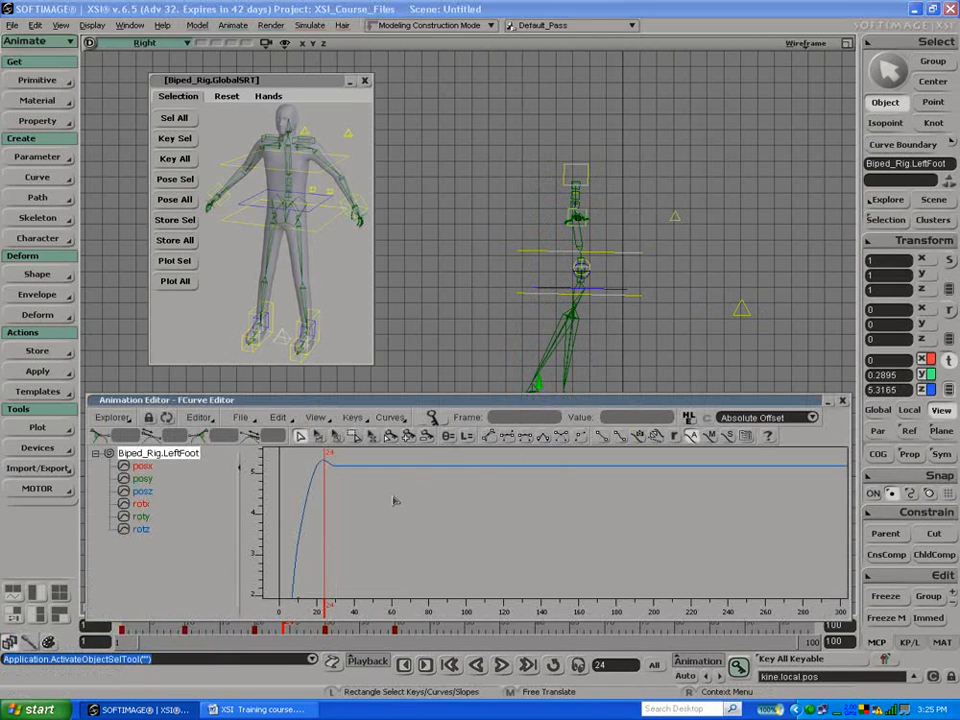
click(320, 487)
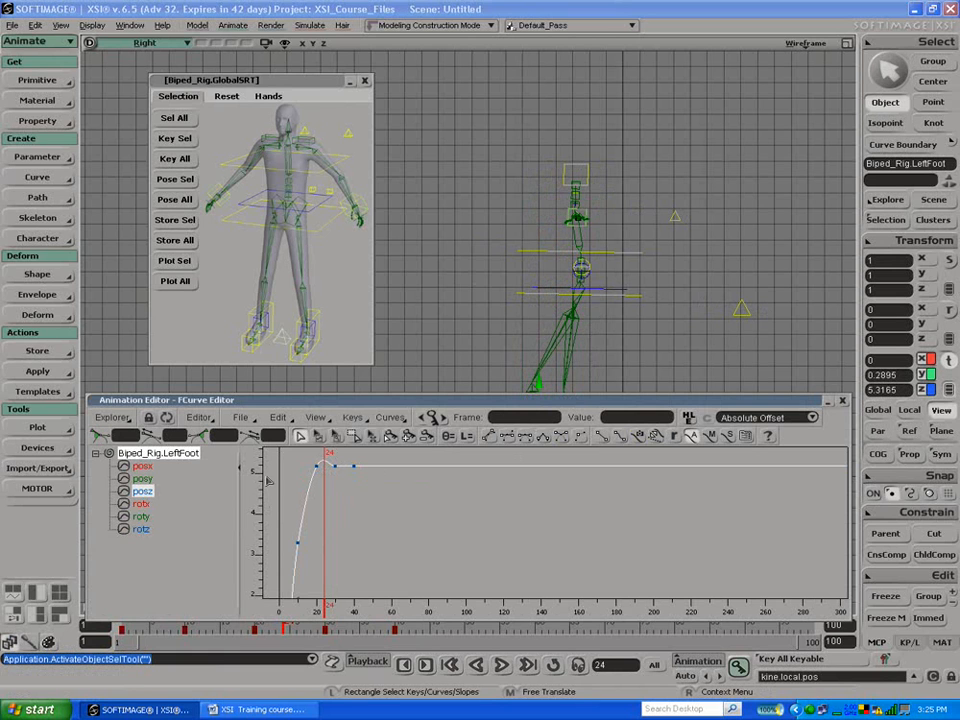
Step: Apply Plateau Slope to the LeftFoot posz keys at frames 20, 30 and 40
click(353, 418)
click(315, 420)
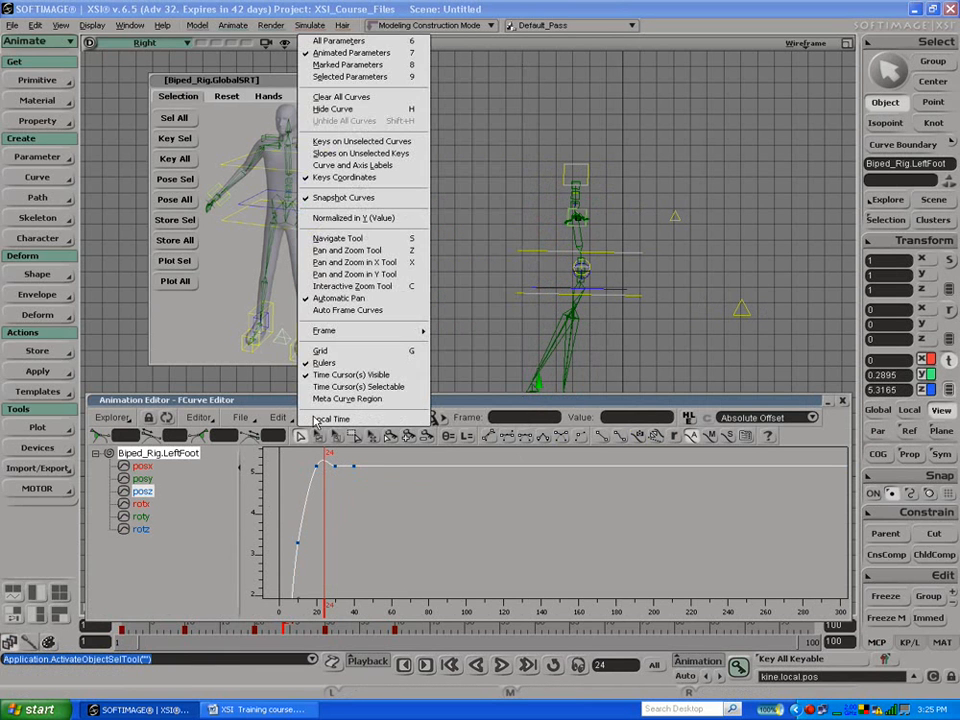
click(268, 402)
click(350, 417)
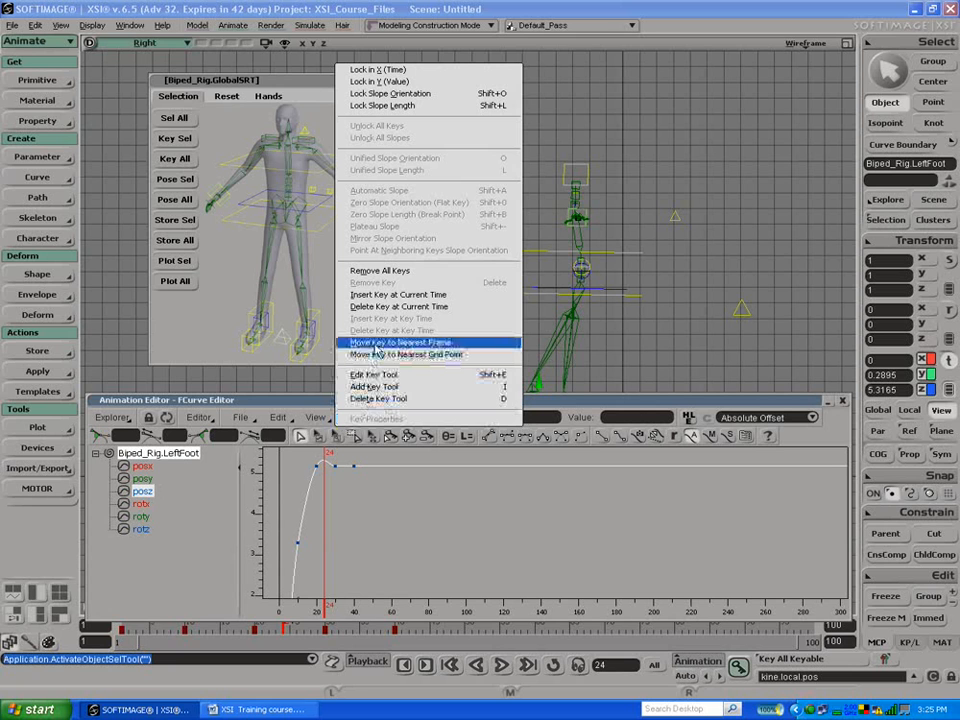
click(336, 524)
drag(300, 450, 362, 522)
click(350, 417)
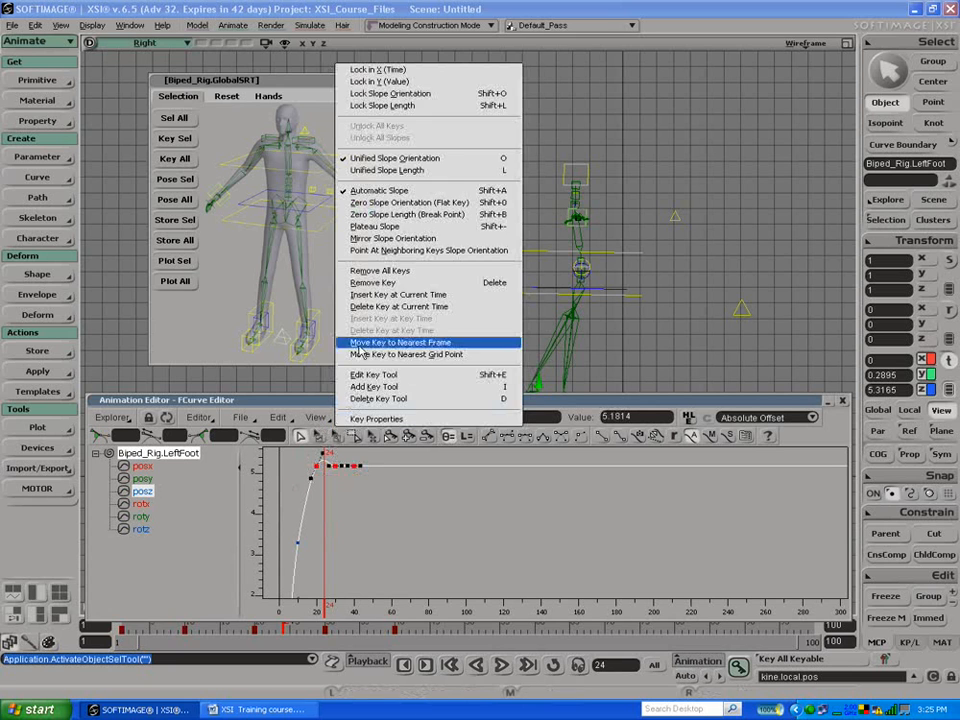
click(375, 226)
Step: Show the RightFoot's function curves in the FCurve Editor and frame them all
drag(578, 405, 574, 538)
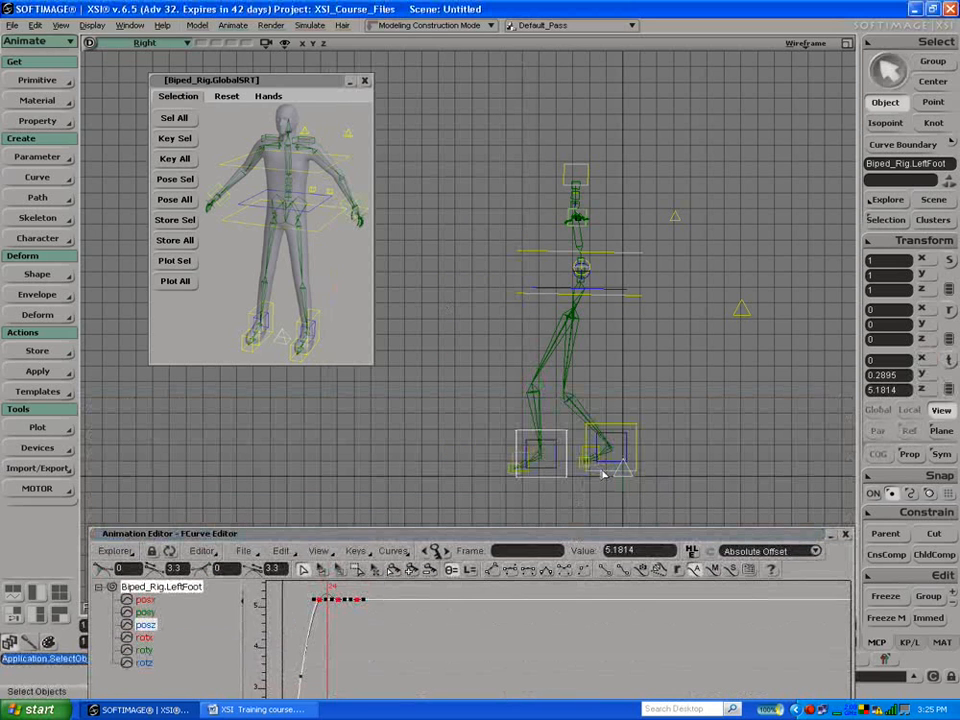
click(603, 473)
drag(401, 543, 456, 389)
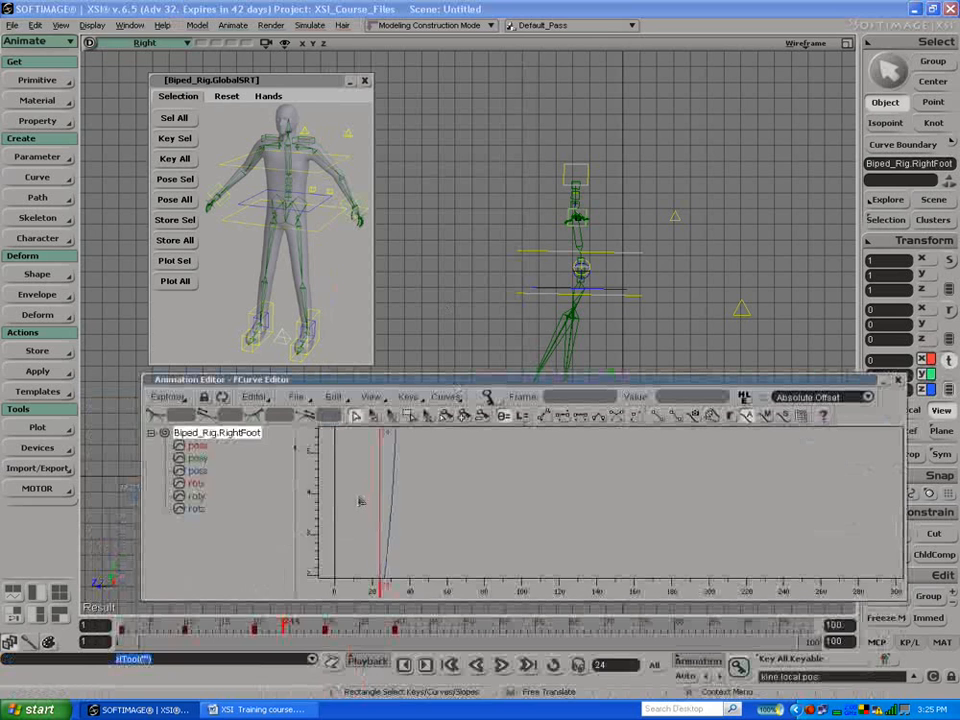
key(a)
Step: Apply Plateau Slope to the RightFoot's lower curve keys at frames 10, 20 and 30
drag(493, 508, 606, 568)
drag(423, 522, 779, 579)
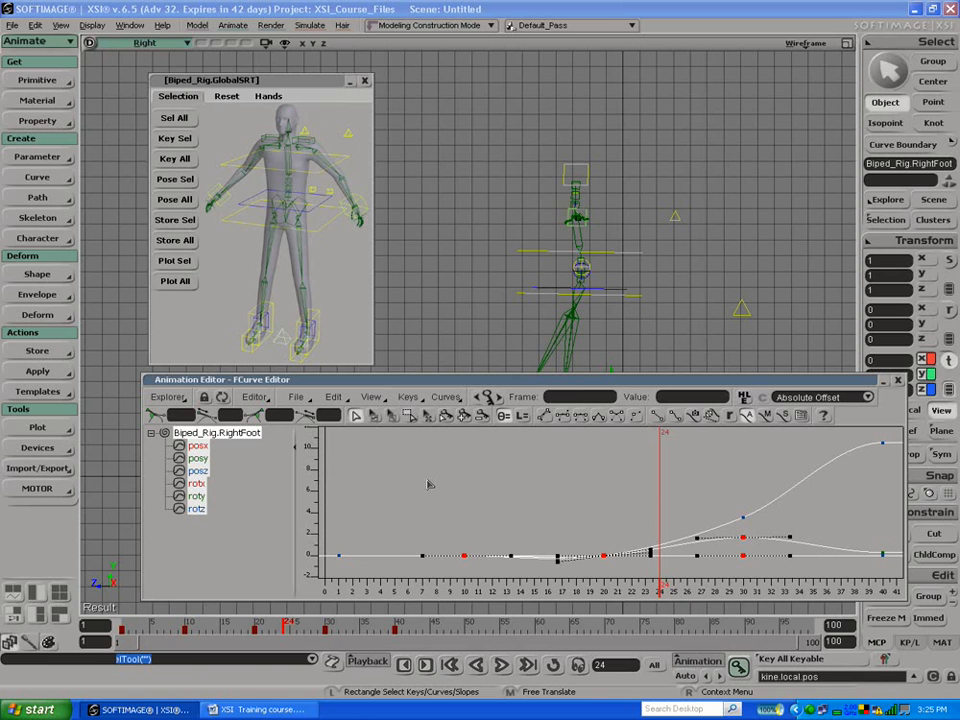
click(399, 398)
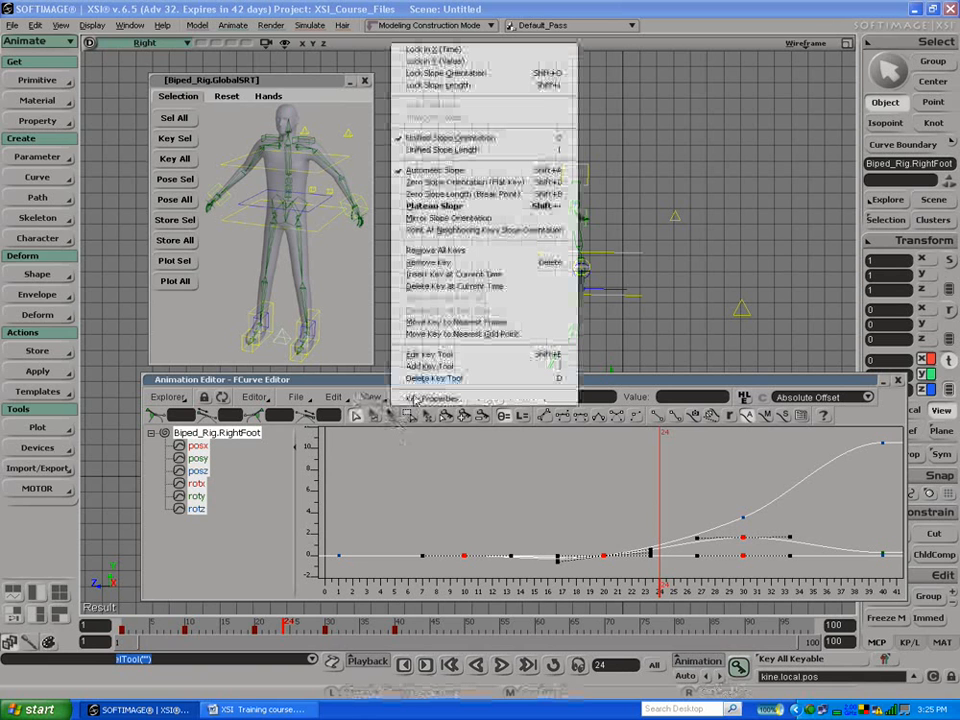
click(428, 206)
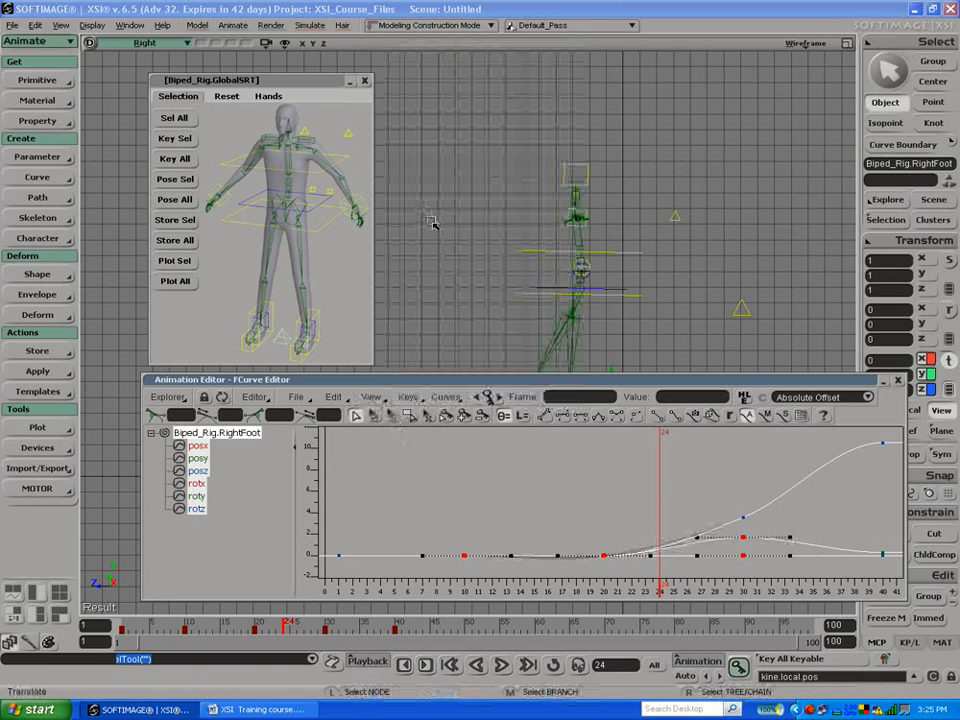
click(640, 470)
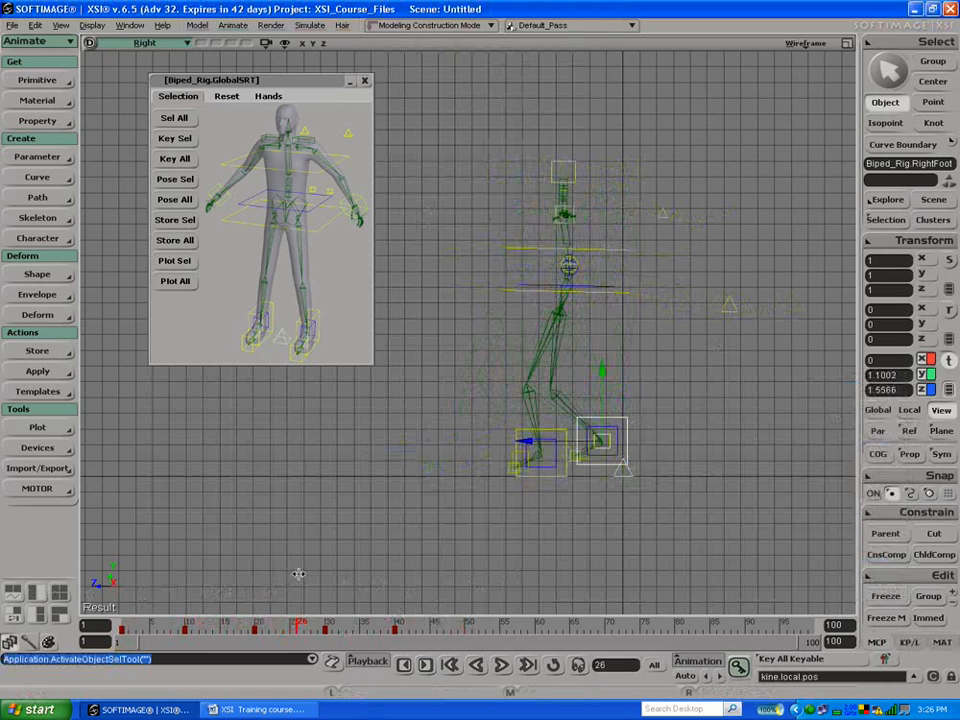
Step: Select the LeftFoot control and show its function curves in the FCurve Editor
click(548, 477)
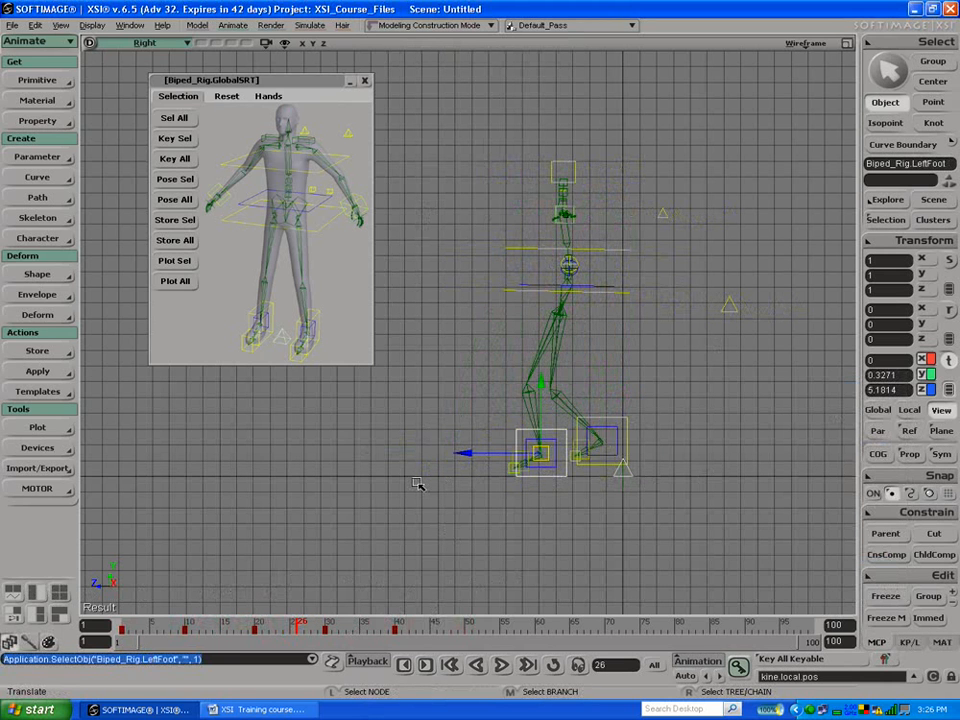
key(alt+0)
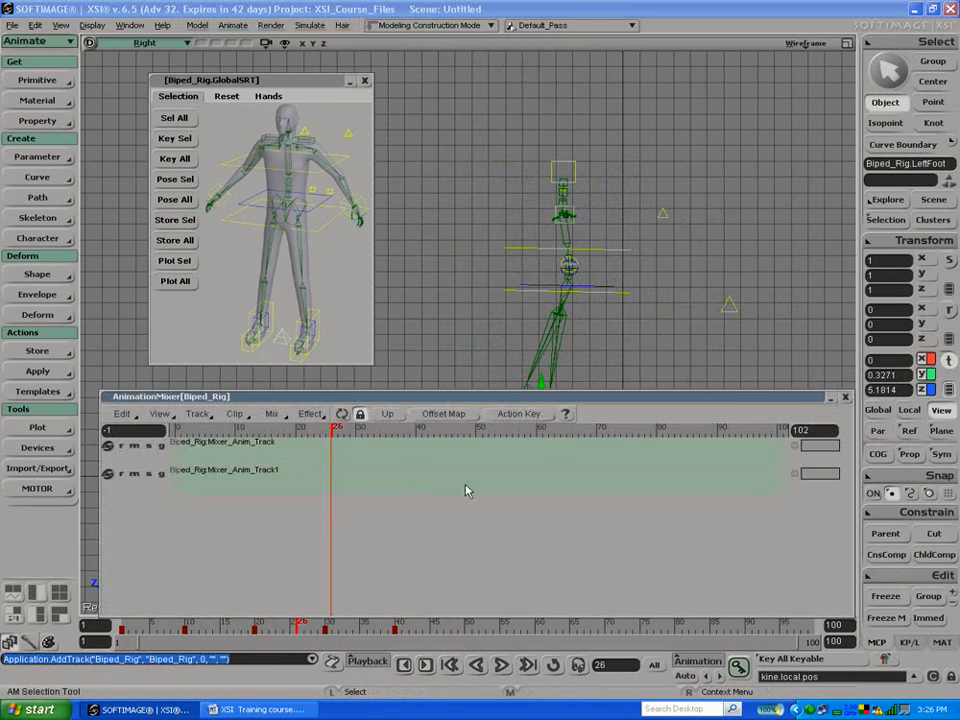
click(844, 398)
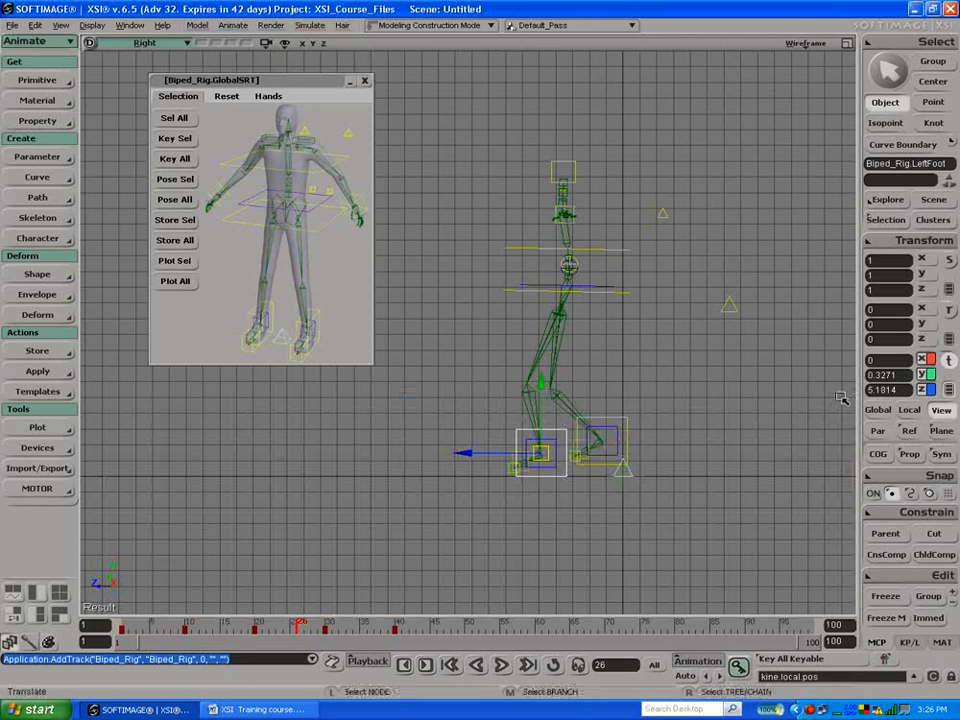
key(0)
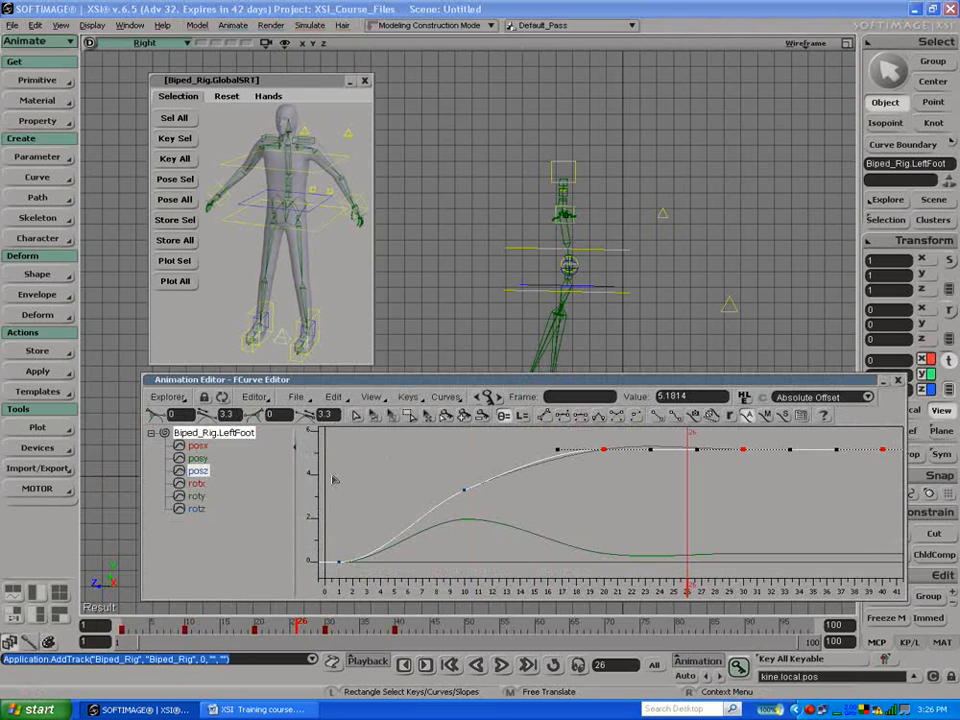
Step: Apply Plateau Slope to the LeftFoot posy keys at frames 20 and 30 and close the FCurve Editor
click(592, 545)
drag(558, 535, 743, 564)
click(370, 397)
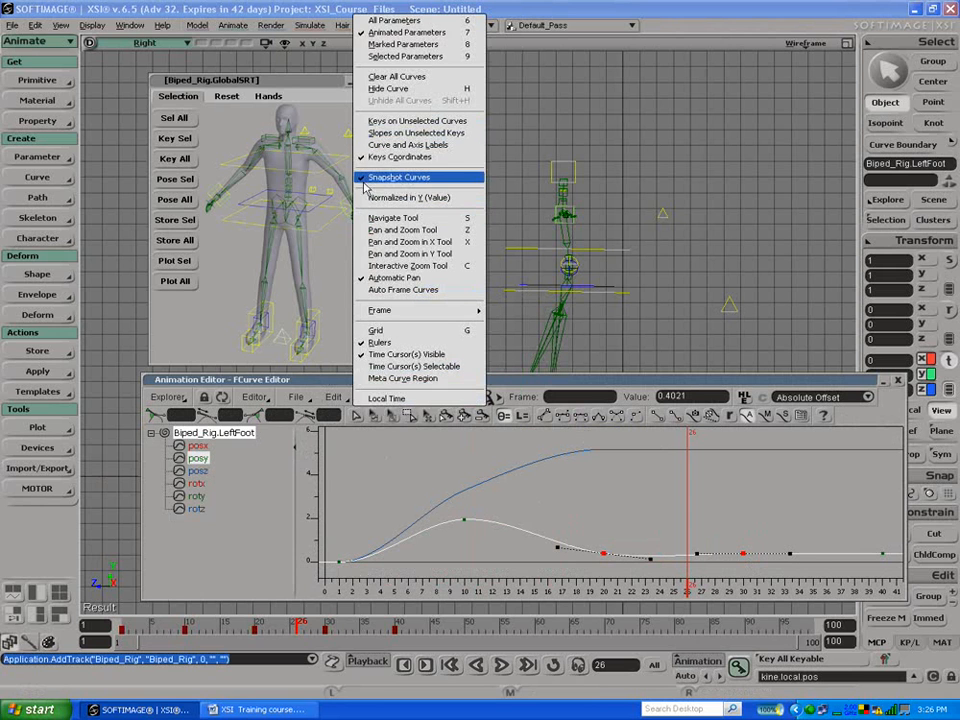
drag(294, 381, 298, 381)
click(400, 397)
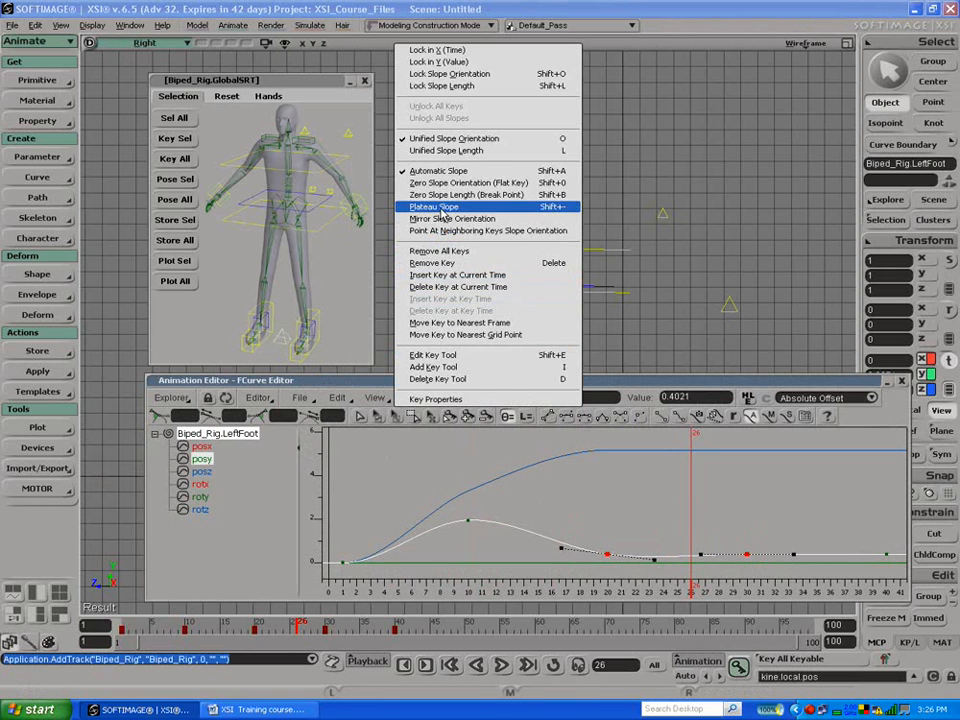
click(440, 208)
click(902, 381)
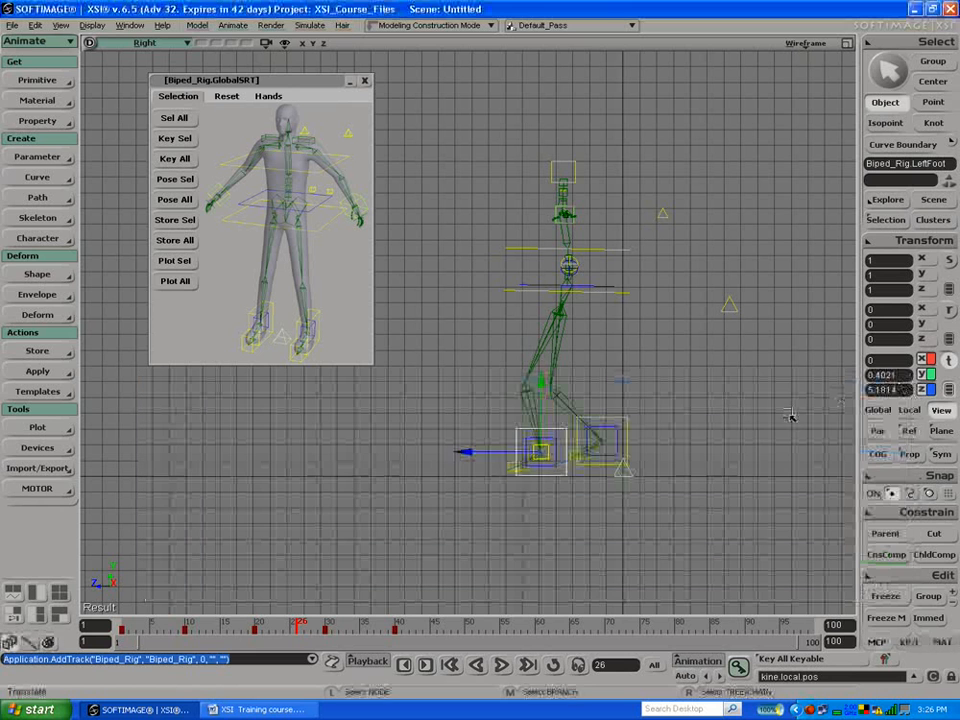
Step: Go to frame 22, select the whole Biped Rig and add a new animation layer to it
click(733, 414)
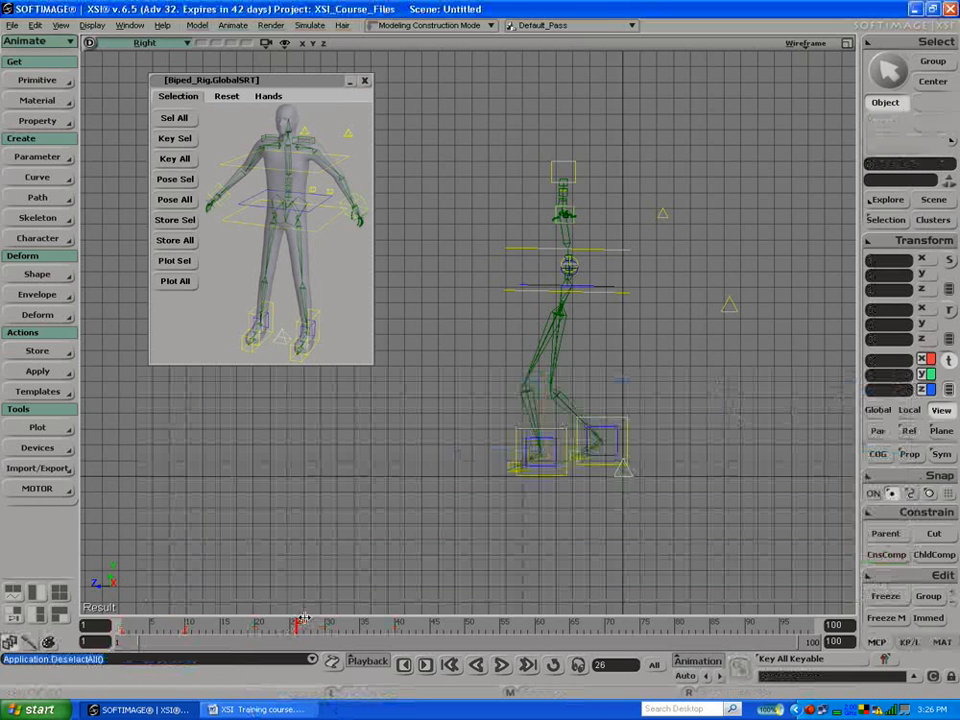
drag(288, 628, 268, 624)
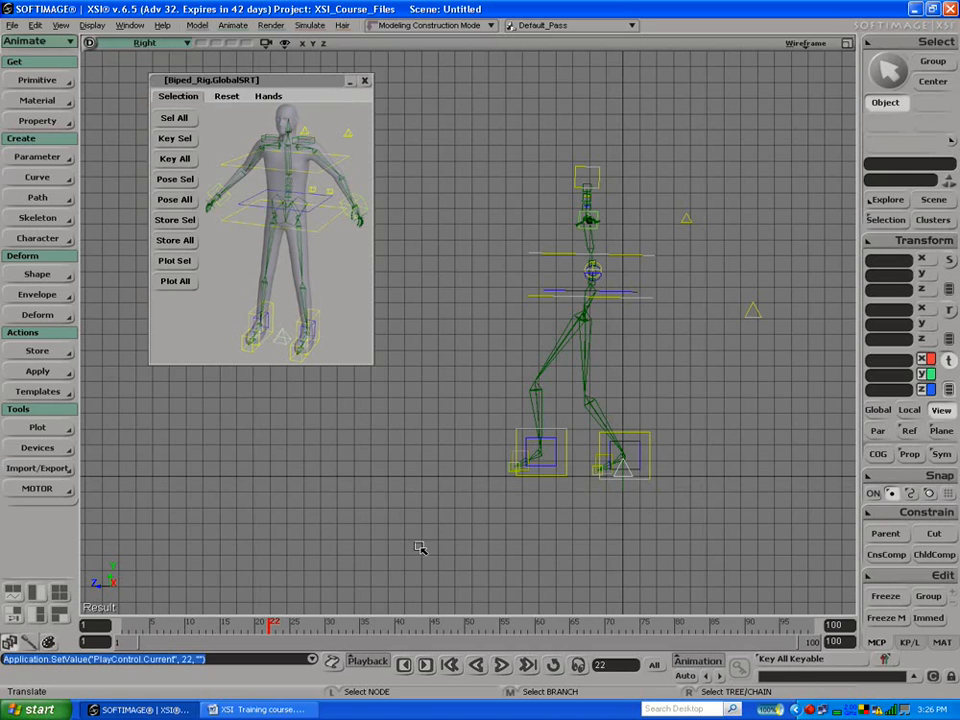
click(910, 645)
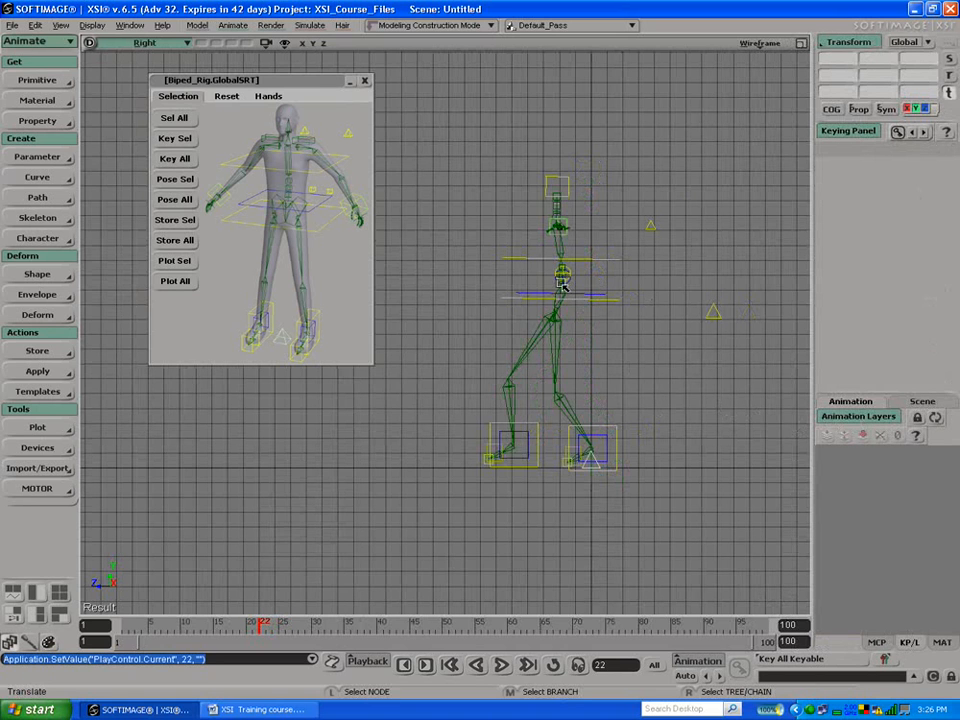
right_click(618, 430)
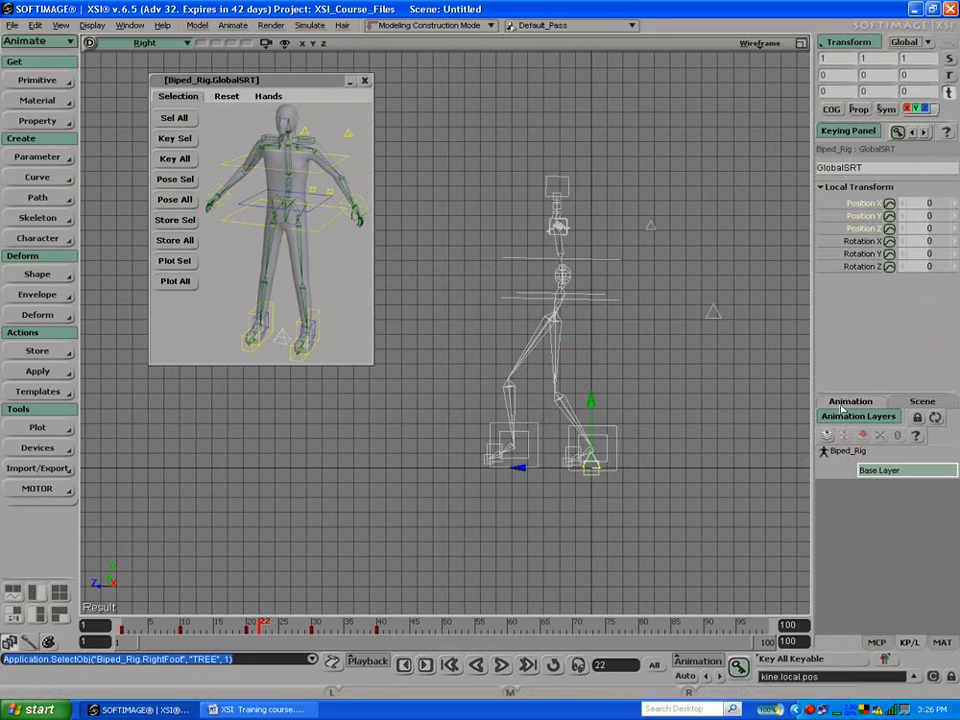
click(826, 437)
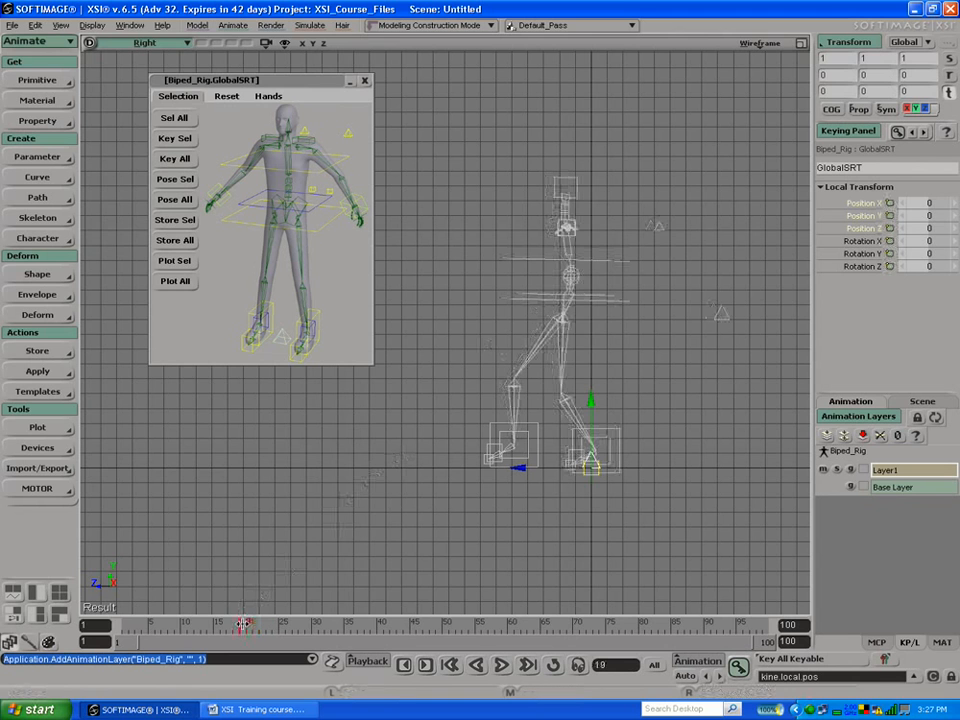
Step: Turn the UpperBody control about its Y axis at frame 22 and the Chest to a local Y rotation of about 11.2
key(space)
click(557, 311)
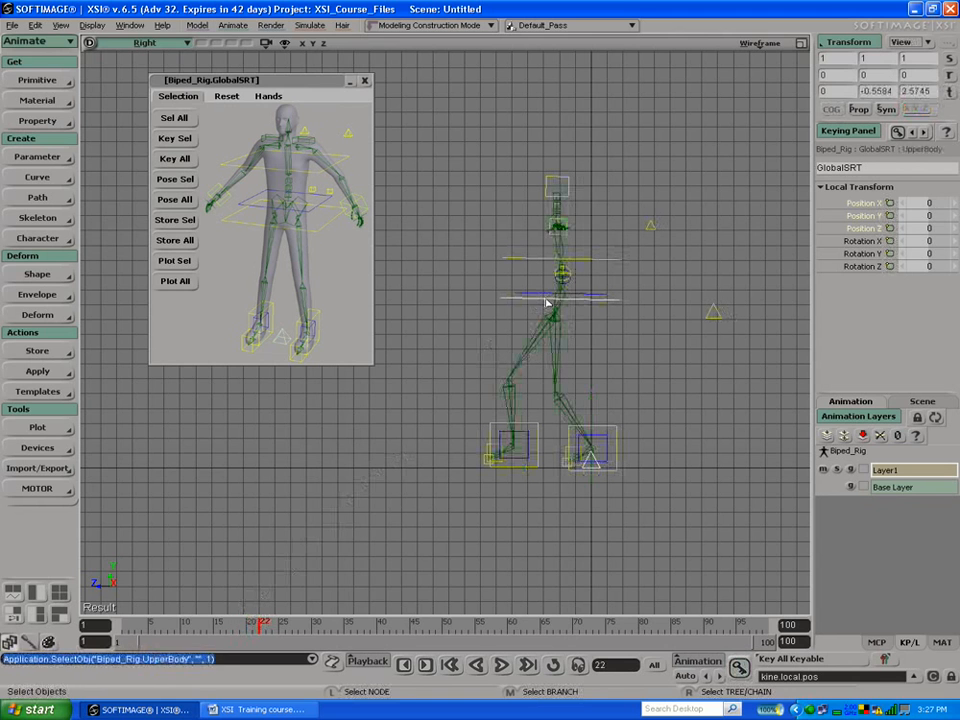
key(v)
key(c)
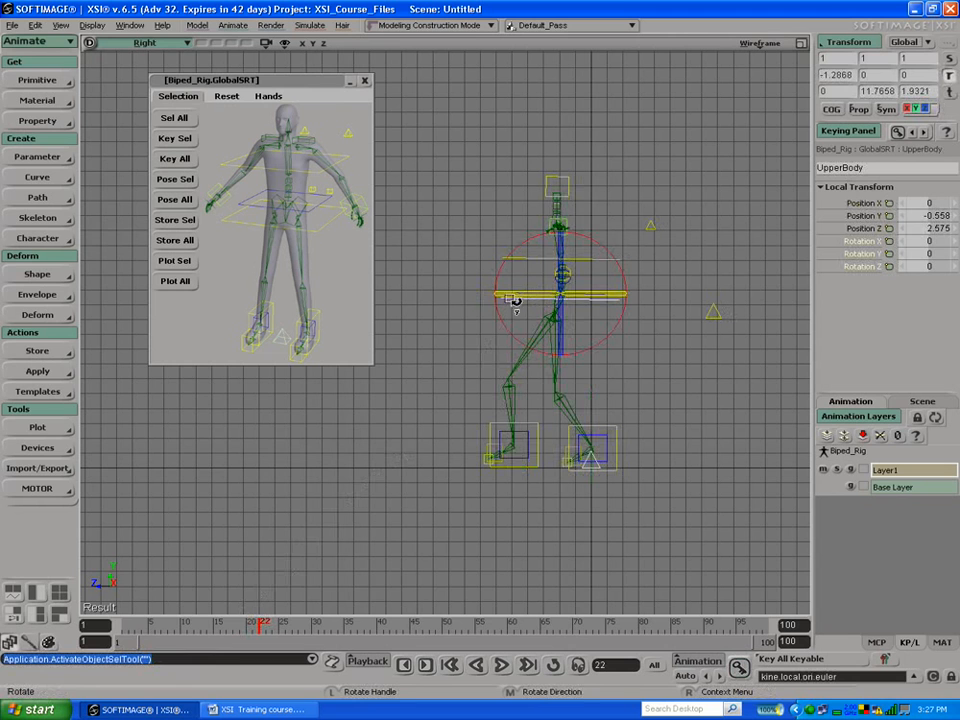
drag(527, 296, 553, 261)
key(space)
click(529, 262)
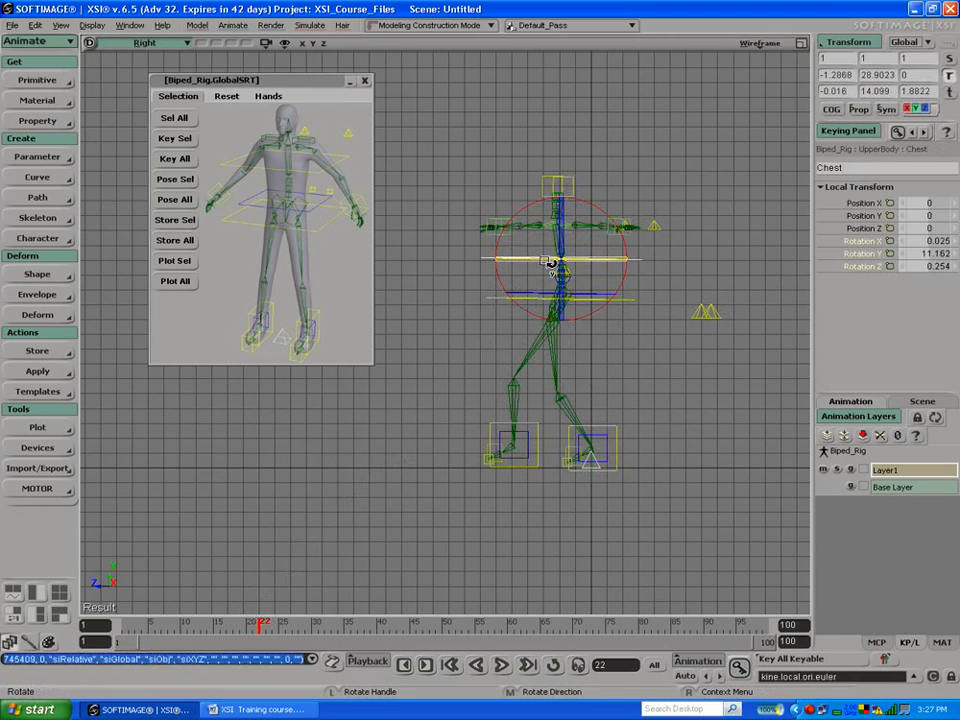
Step: Turn the Head to a local Y rotation of about 13.4 and key all rig controls at frame 22
key(space)
click(555, 198)
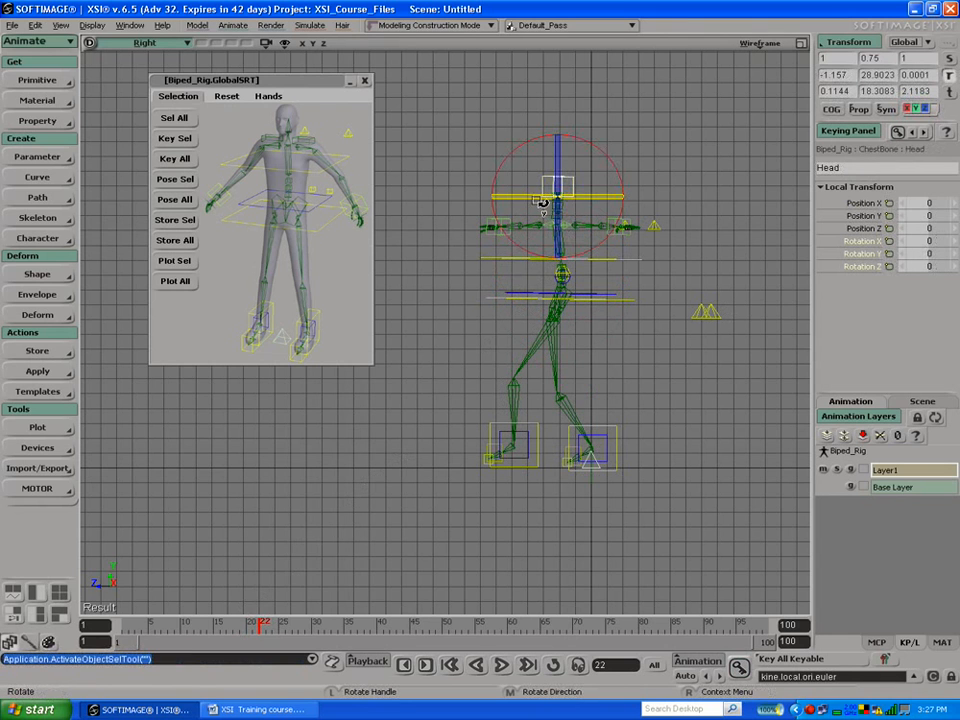
drag(557, 201, 557, 202)
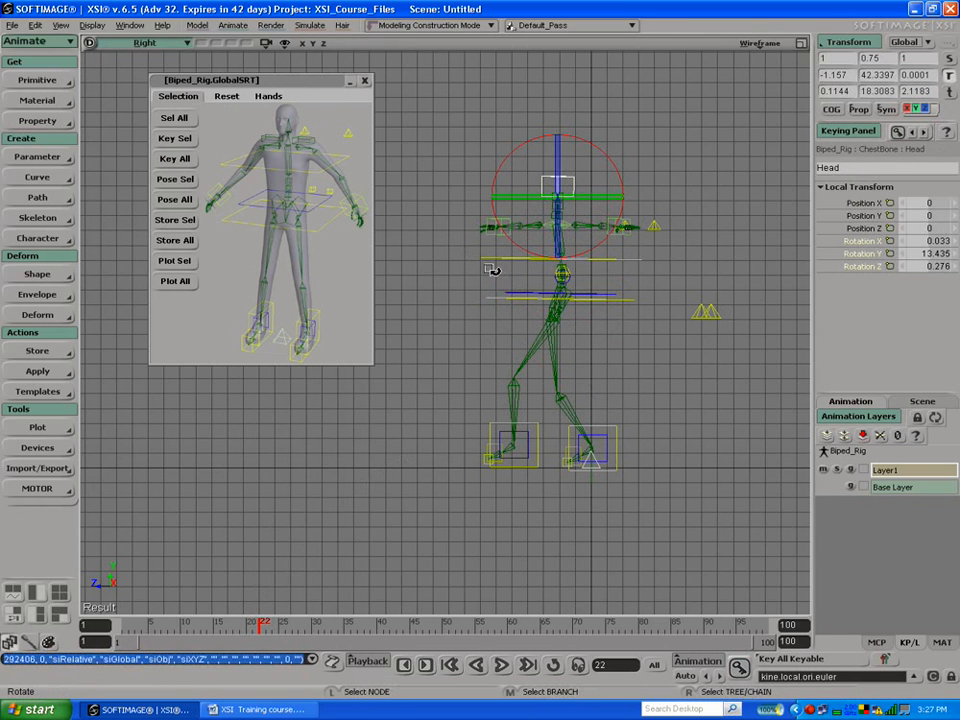
click(179, 158)
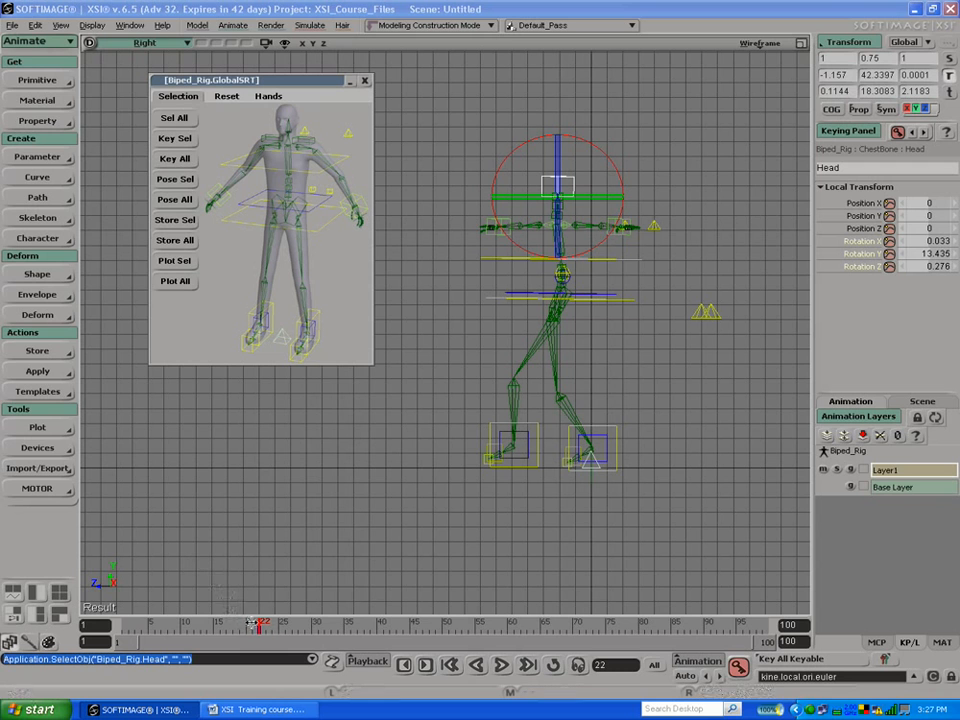
Step: Set zero keys on the new layer at frame 13 for the Head, UpperBody, Hip and Chest controls
drag(258, 625, 192, 592)
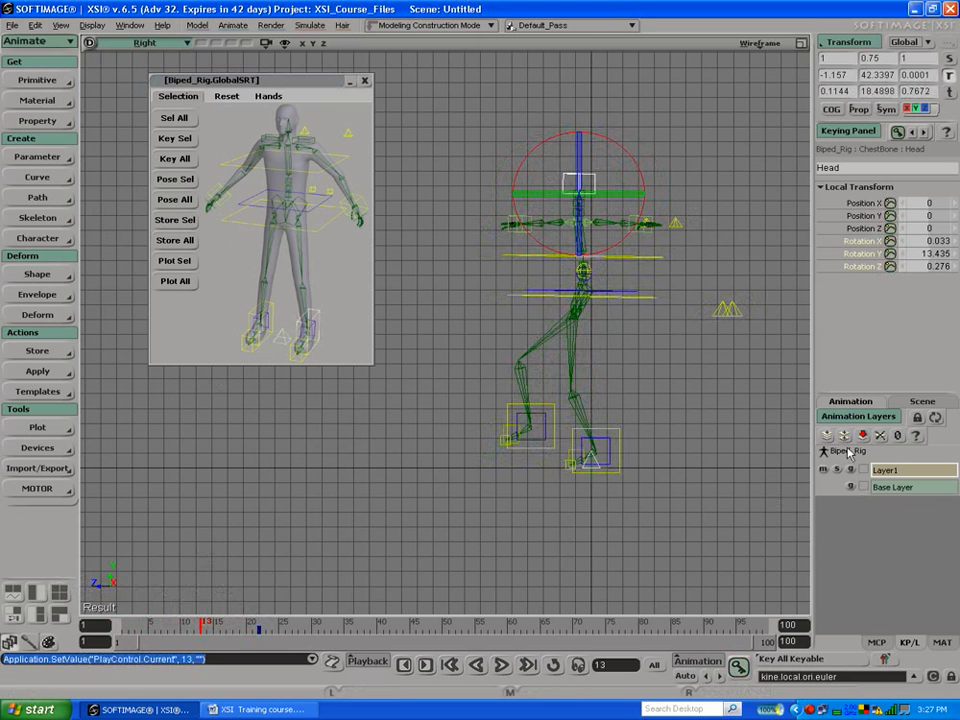
click(899, 437)
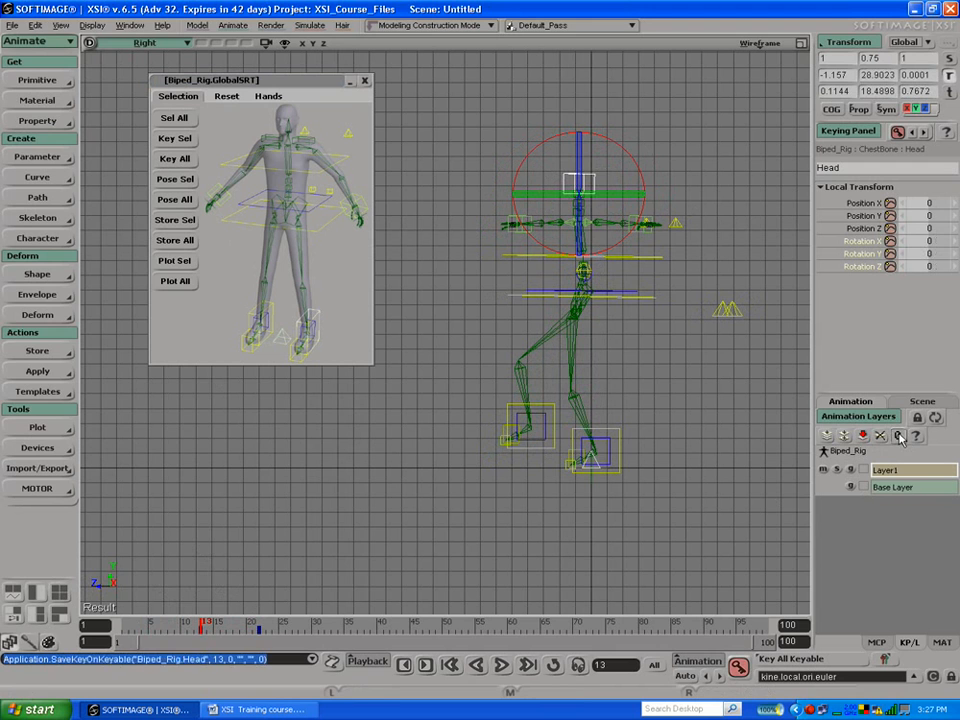
key(space)
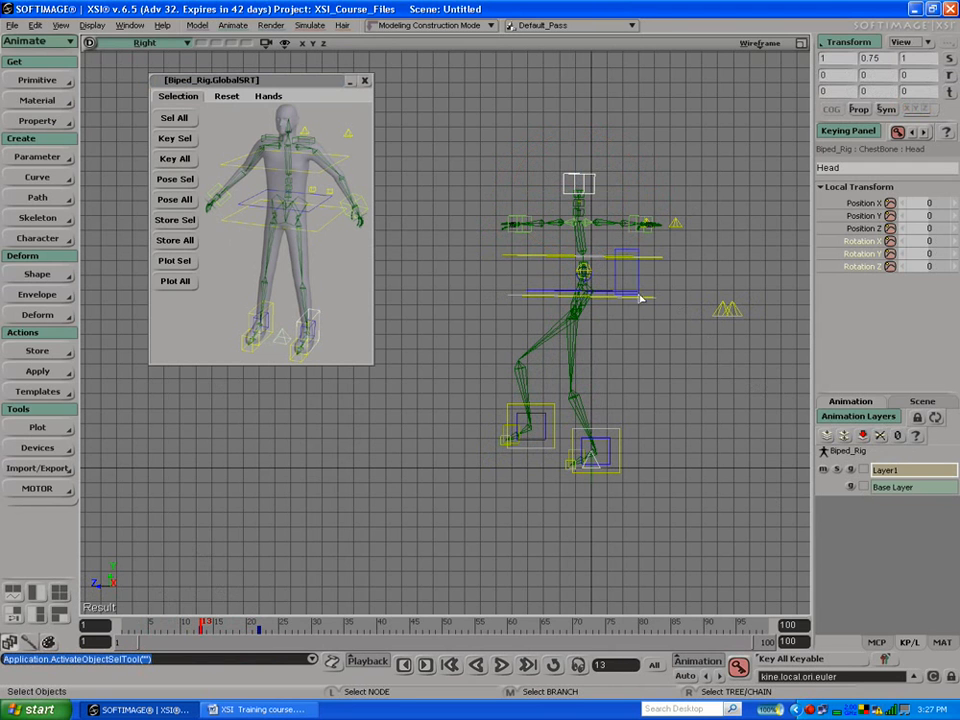
click(648, 310)
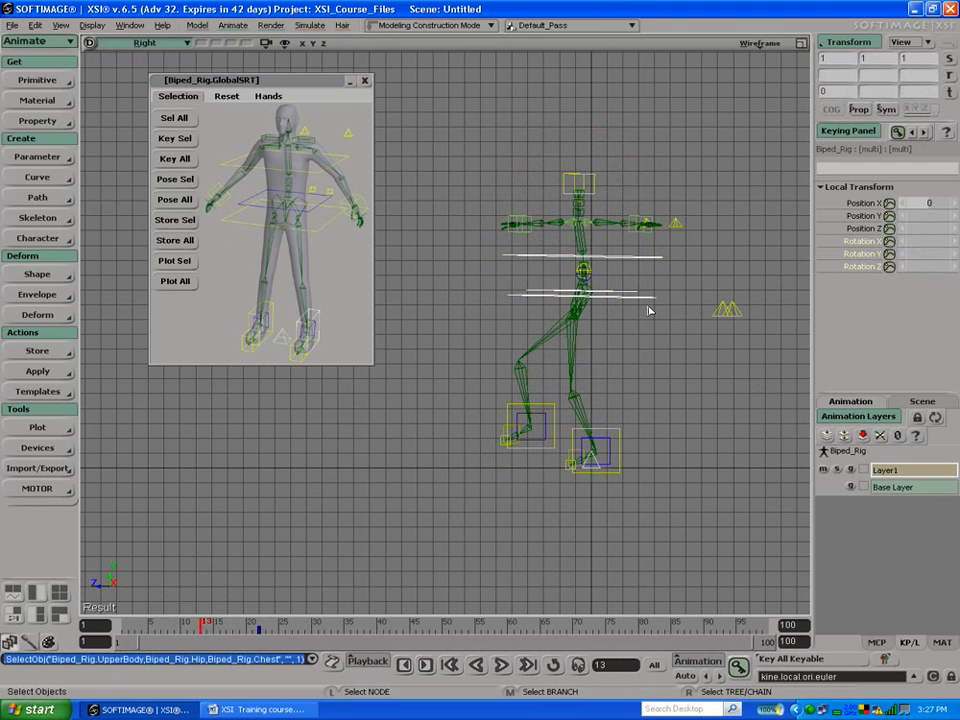
click(899, 437)
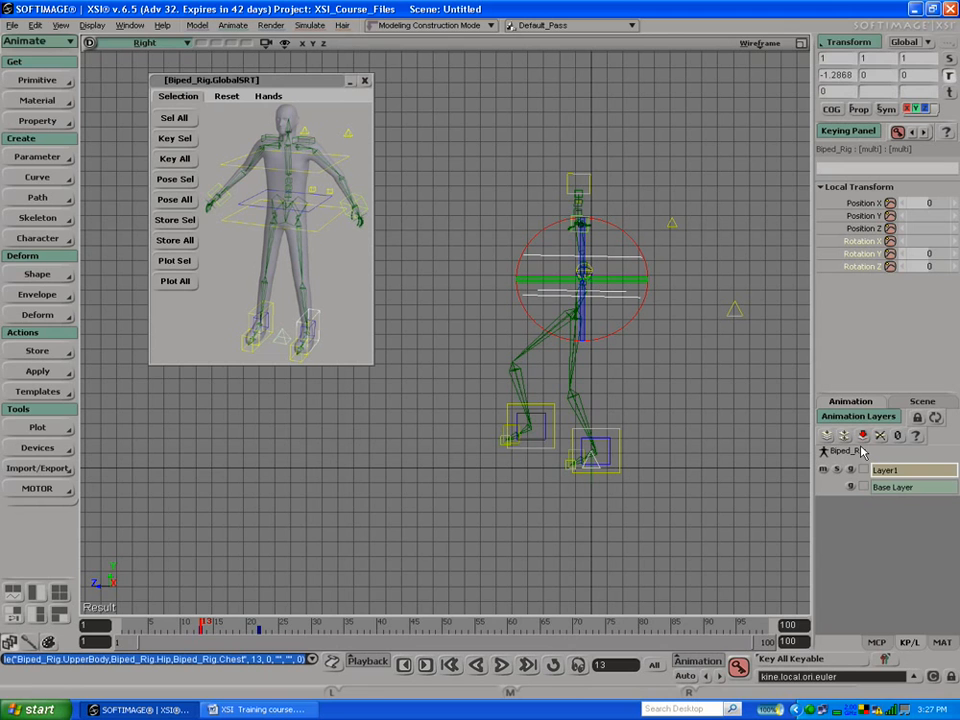
Step: Set a zero key on the new layer at frame 30 for the UpperBody, Hip, Chest and Head controls together
drag(205, 625, 315, 625)
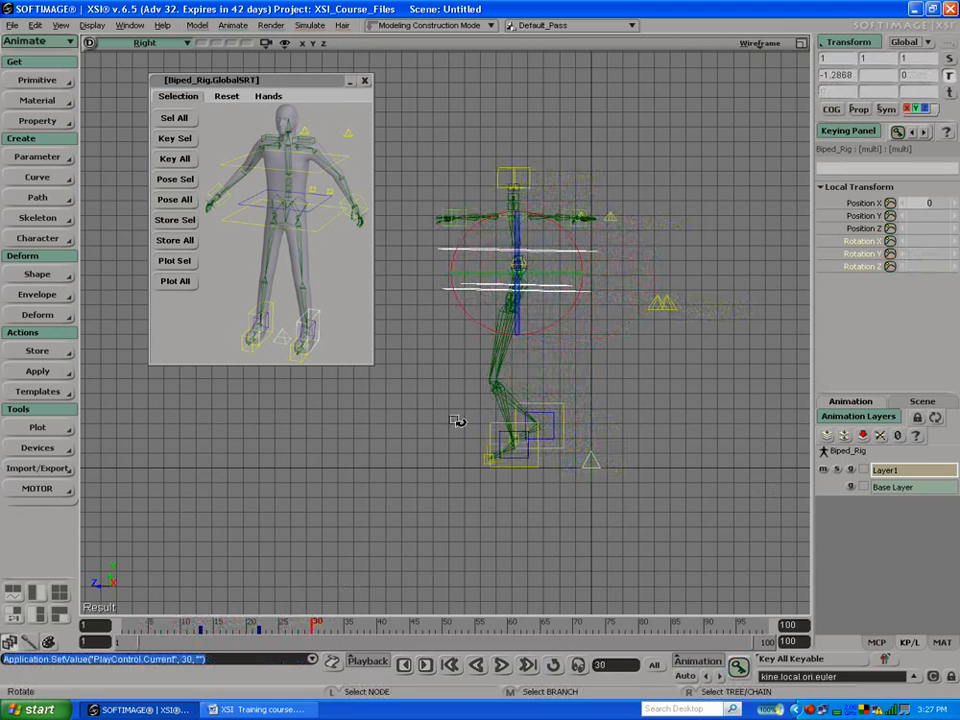
key(space)
click(531, 183)
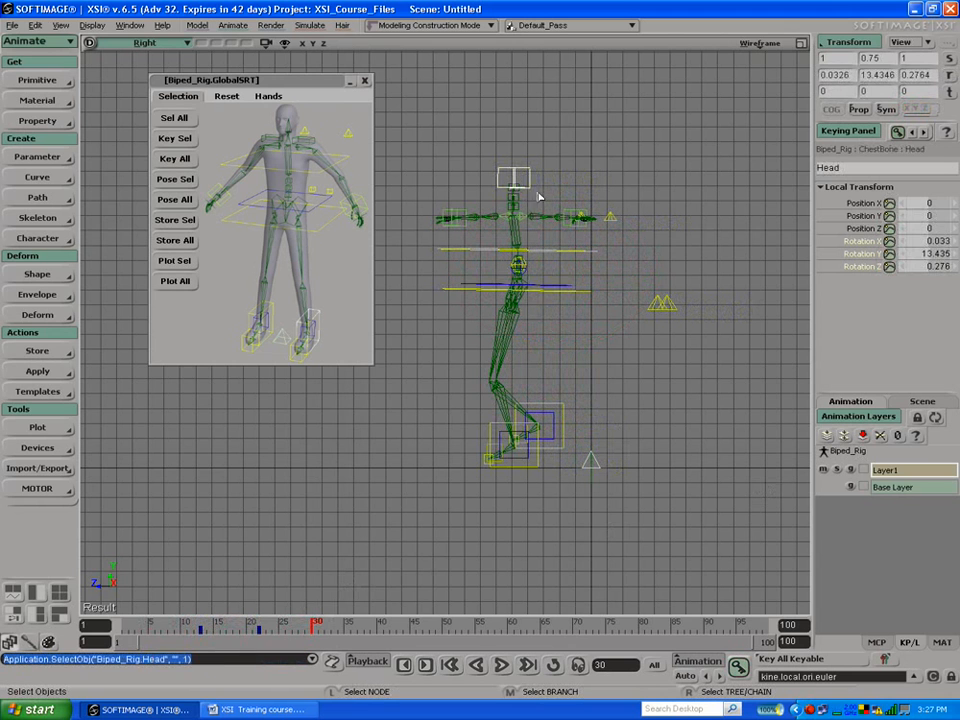
drag(558, 298, 558, 300)
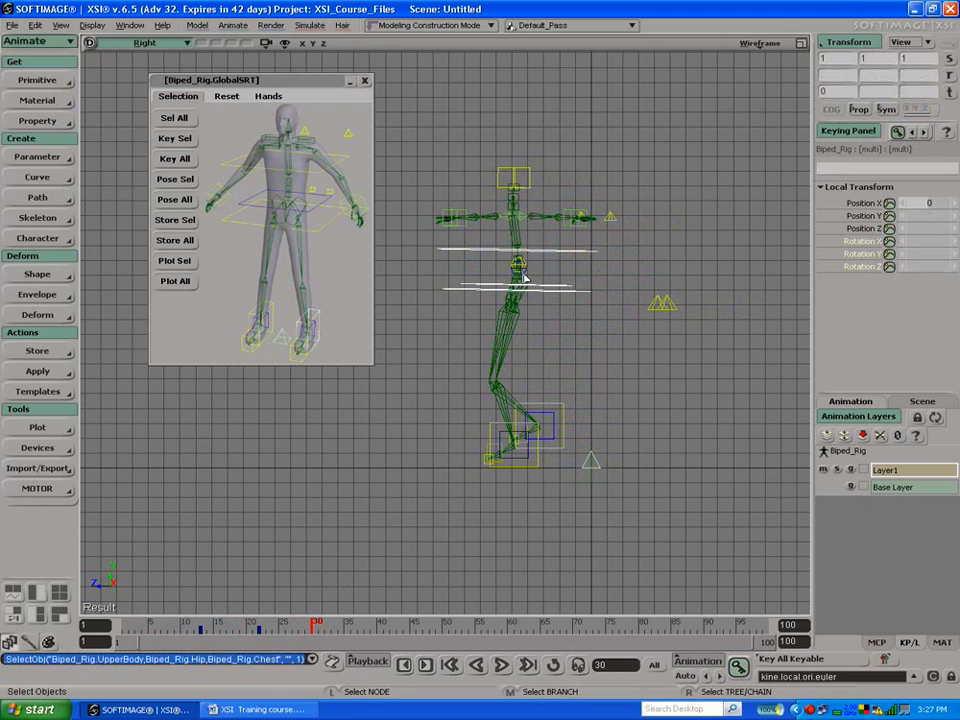
key(shift)
shift+click(507, 177)
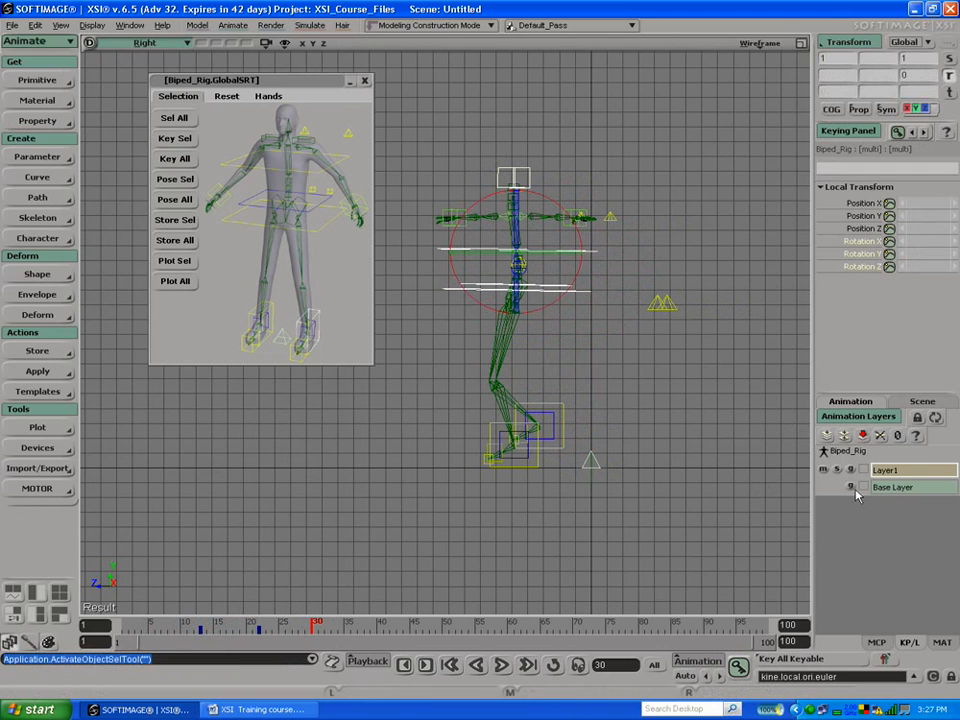
click(897, 437)
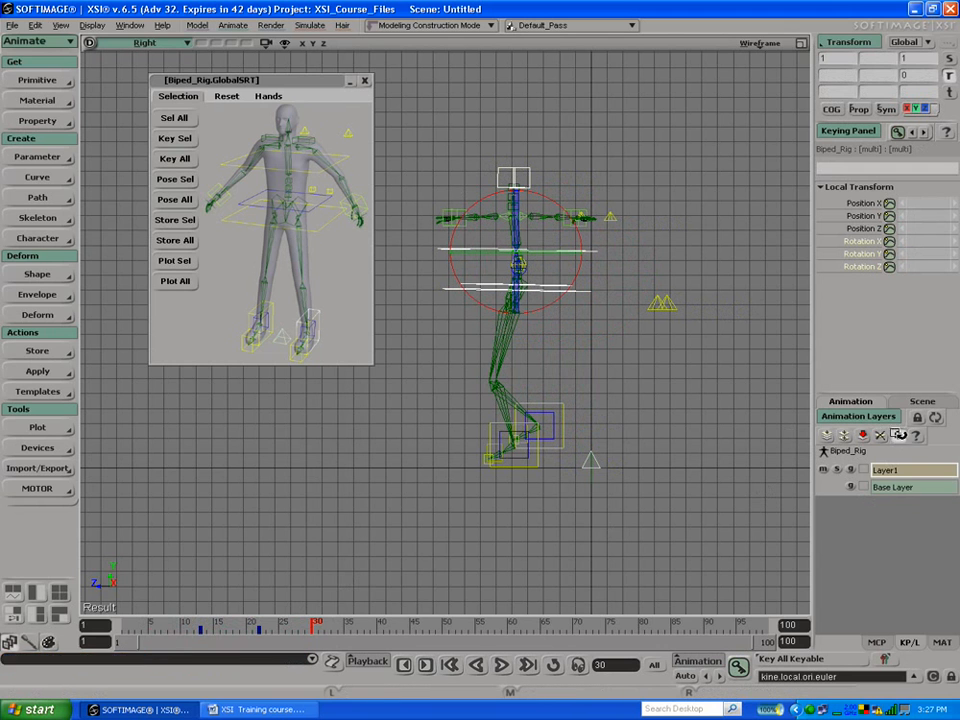
Step: Scrub the layered walk, mute the new animation layer, and return to frame 22 to compare the pose
drag(302, 632, 211, 565)
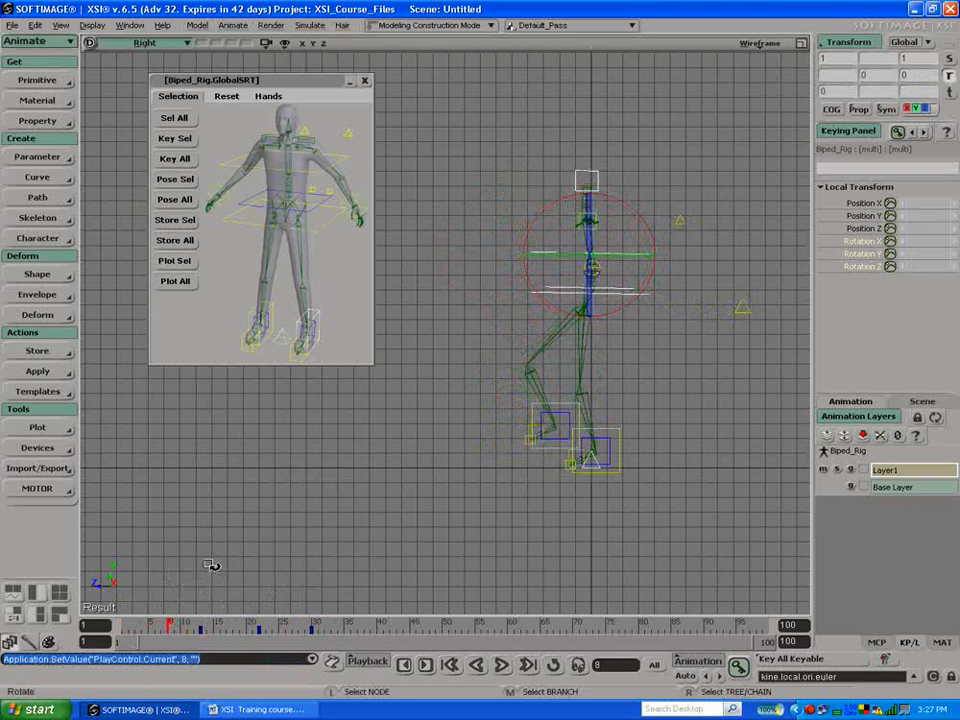
click(824, 470)
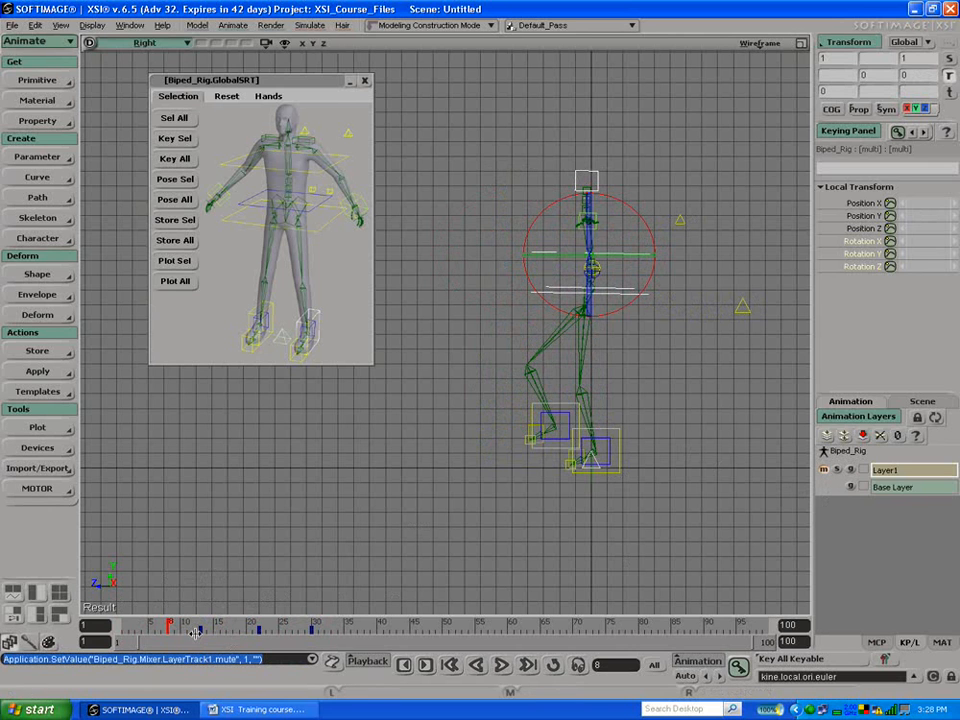
drag(310, 622, 258, 620)
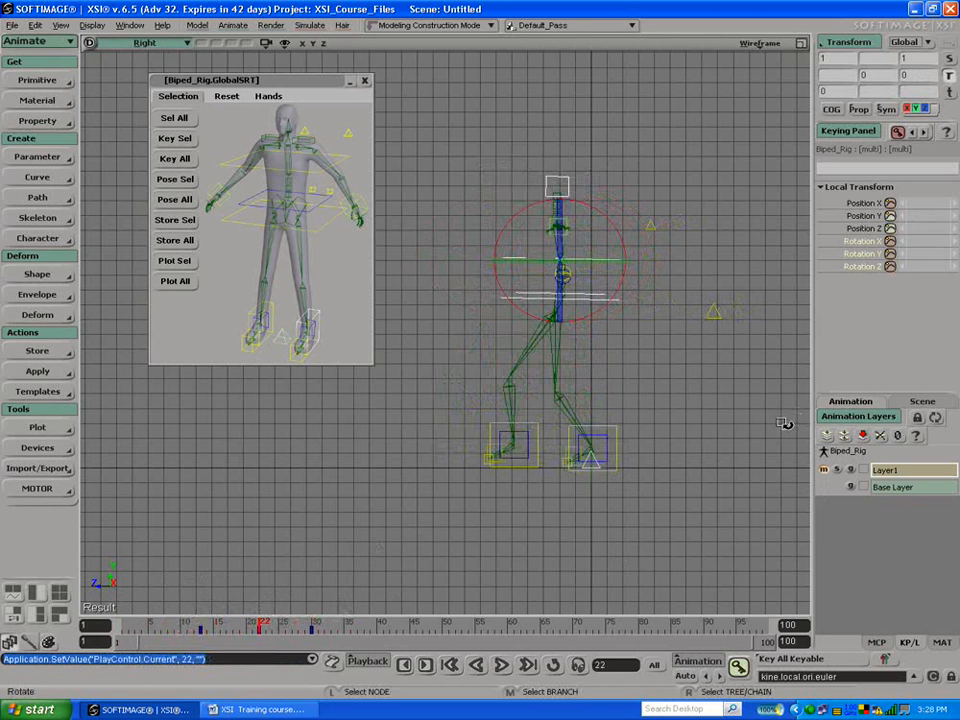
Step: Unmute Layer1 and scrub the layered walk back to frame 8
click(824, 470)
drag(245, 627, 170, 575)
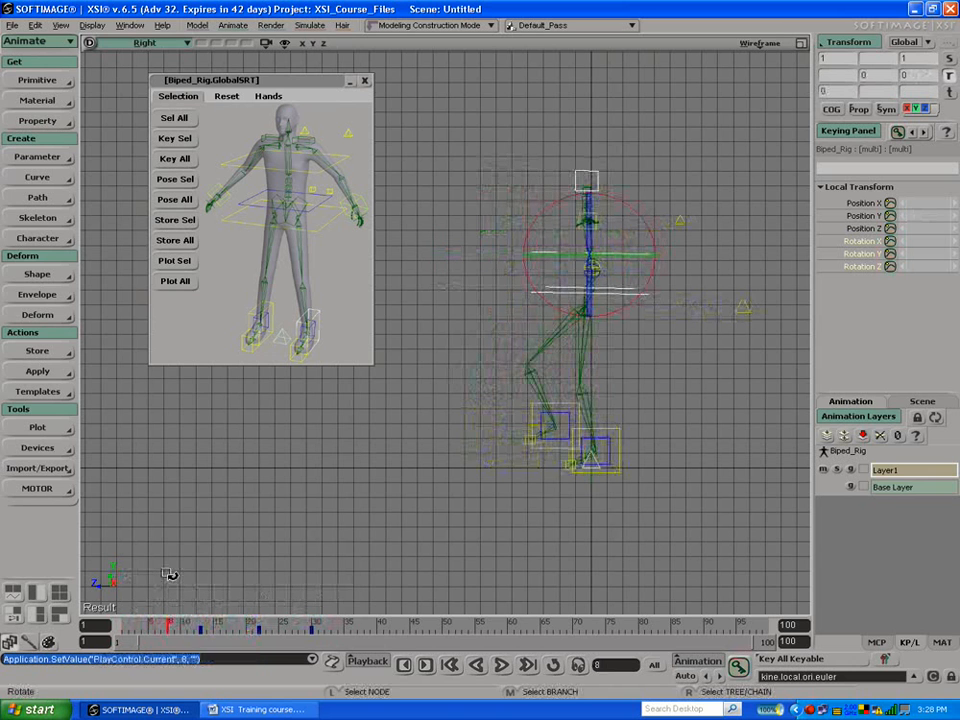
Step: Test Layer1's blend weight in the Animation Mixer at frame 22, return it to 1, and close the mixer
key(alt+0)
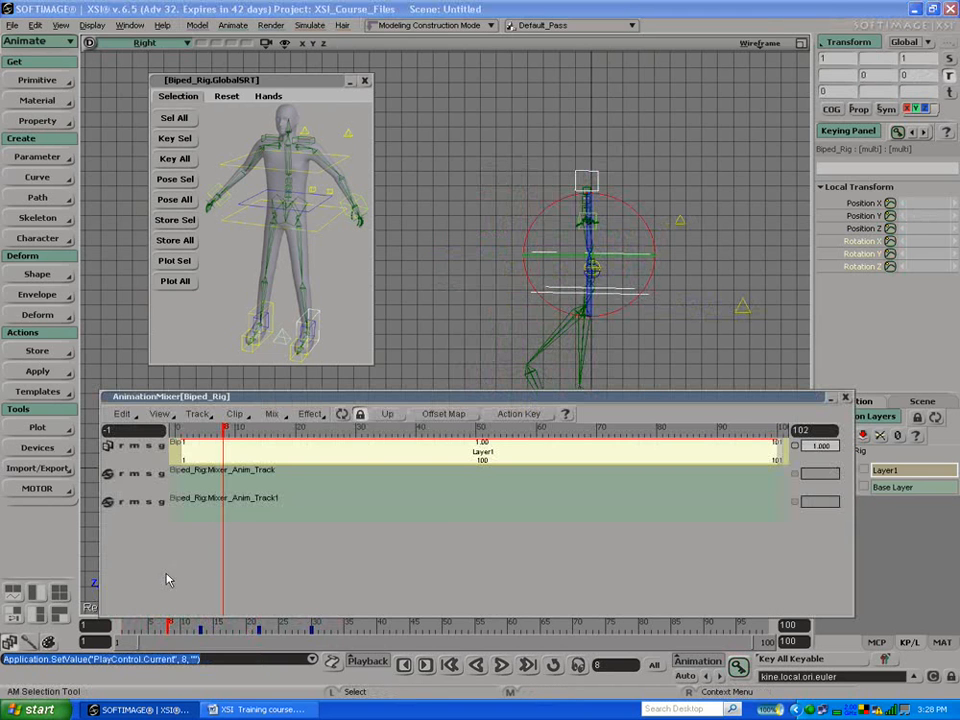
drag(224, 428, 310, 427)
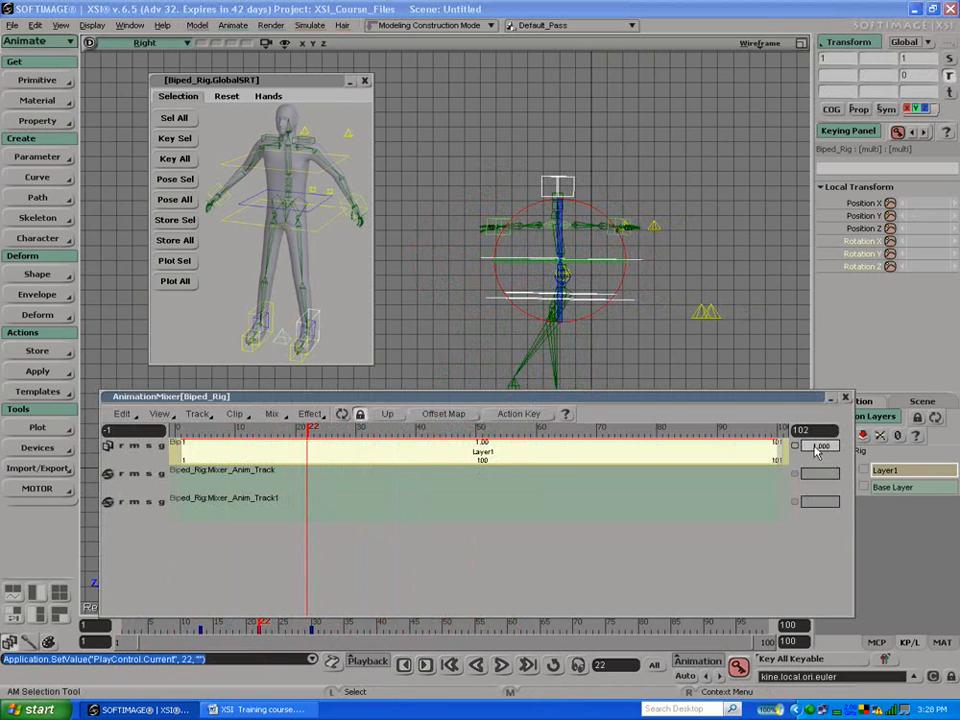
drag(820, 449, 846, 434)
click(845, 401)
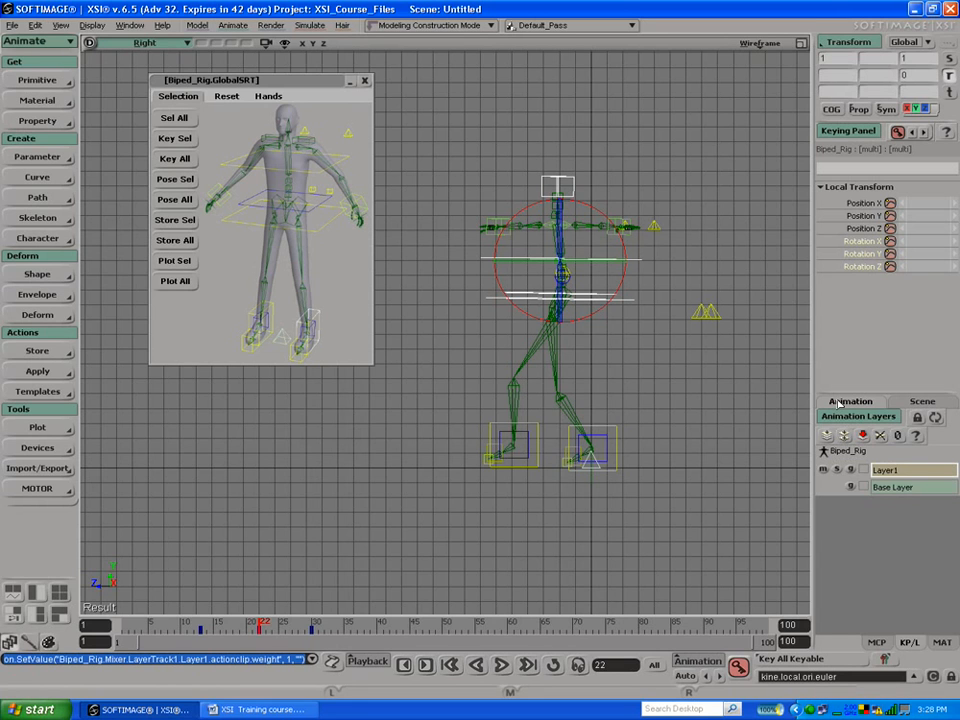
Step: Open Layer1's name for renaming in the animation layers list
right_click(874, 472)
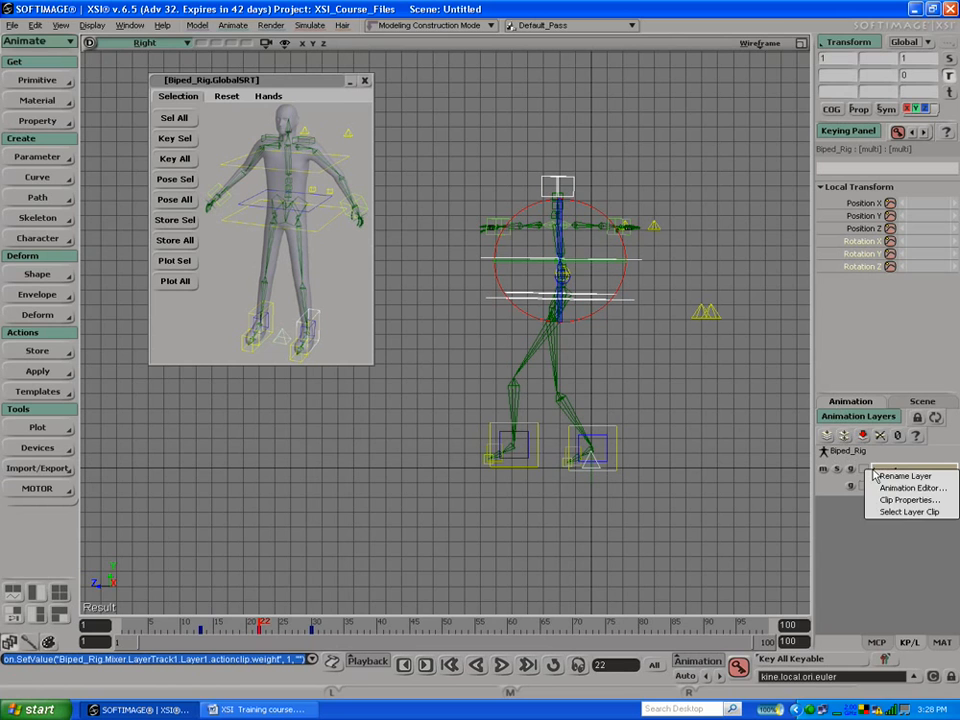
click(900, 476)
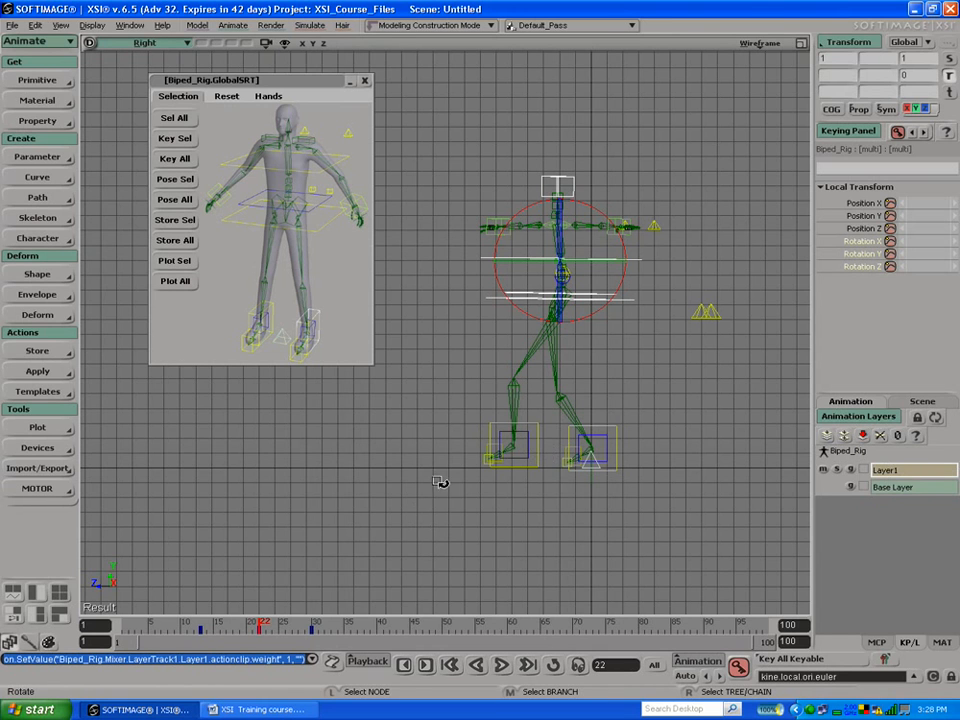
Step: Compare the Layer1 and Base Layer function curves of the selected controls in the Animation Editor, ending on UpperBody's Layer1 curves
key(0)
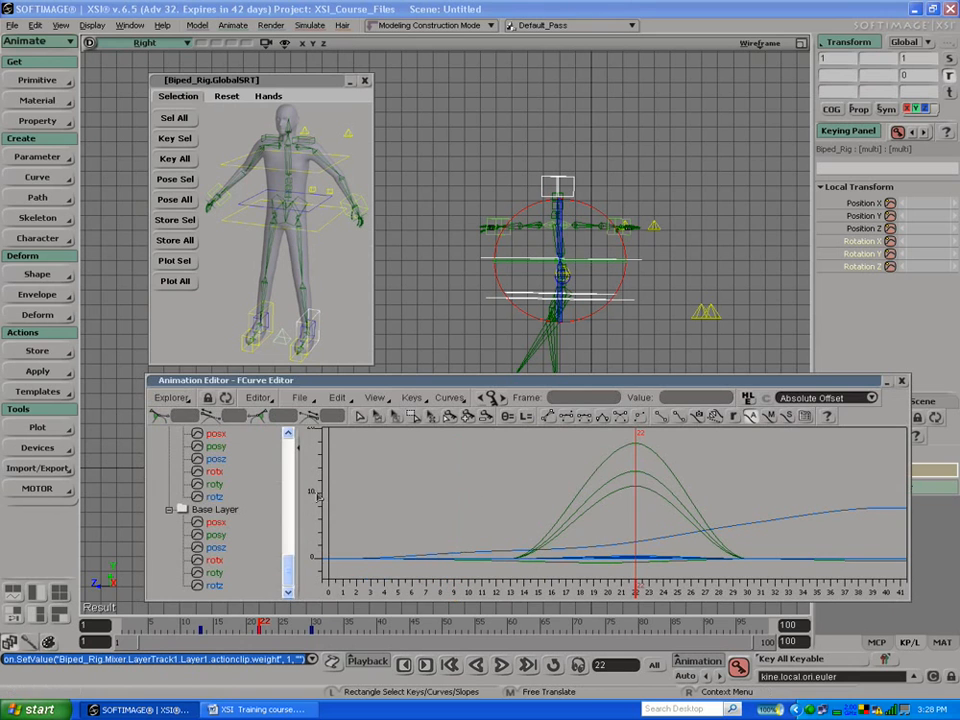
click(206, 511)
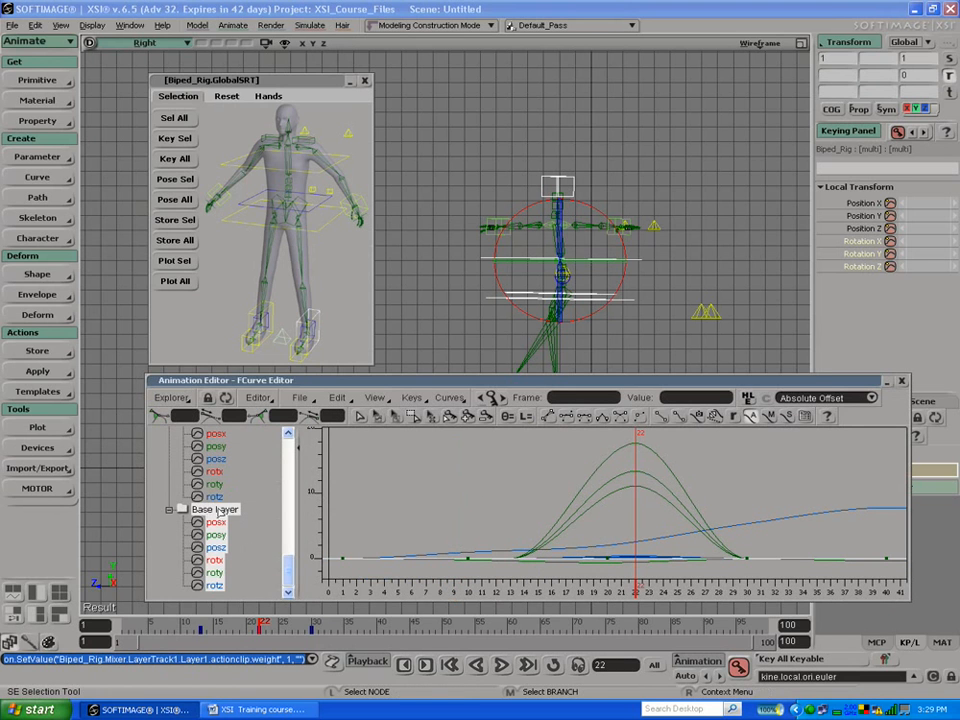
drag(289, 572, 293, 432)
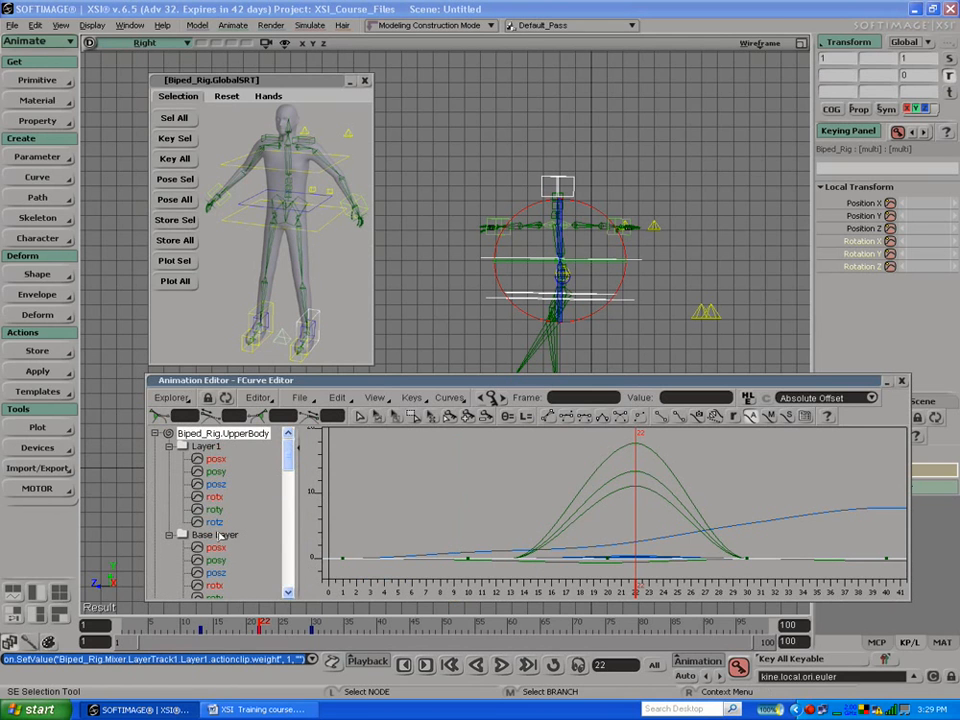
click(219, 448)
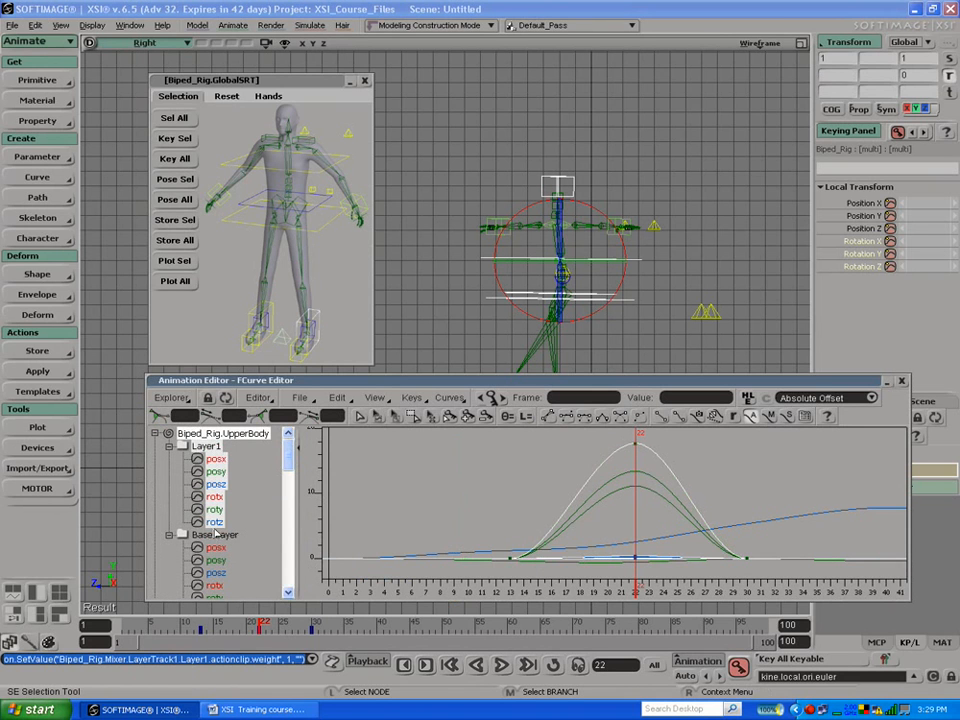
click(214, 535)
click(218, 447)
Step: Collapse UpperBody's two layer folders and the Hip and Chest entries in the curve list, and deselect all rig controls
click(169, 447)
click(169, 458)
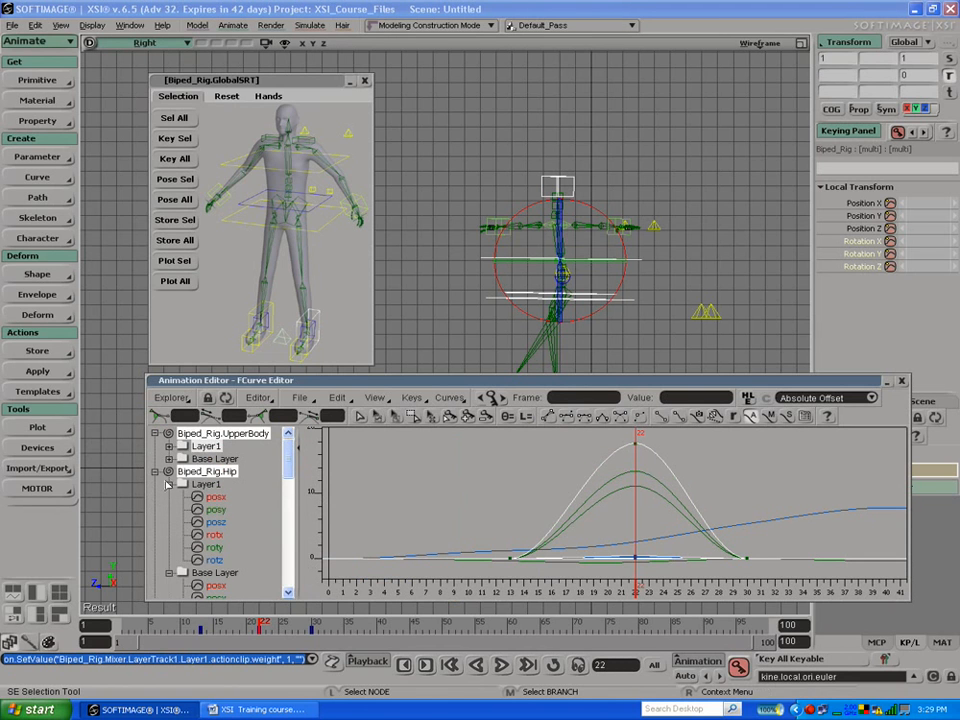
click(155, 472)
click(155, 484)
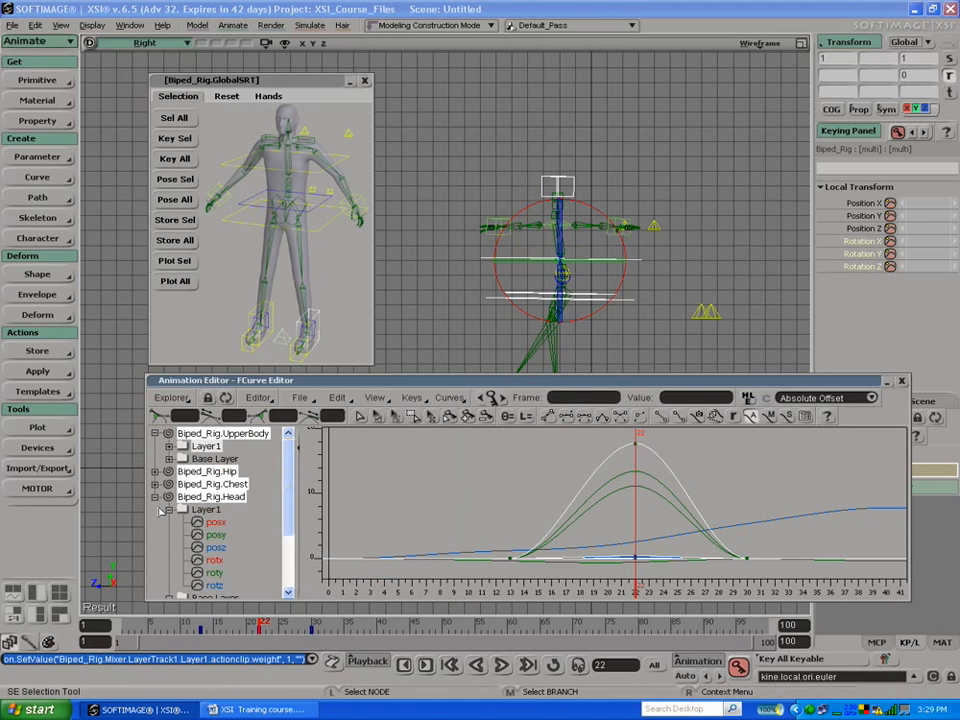
click(465, 321)
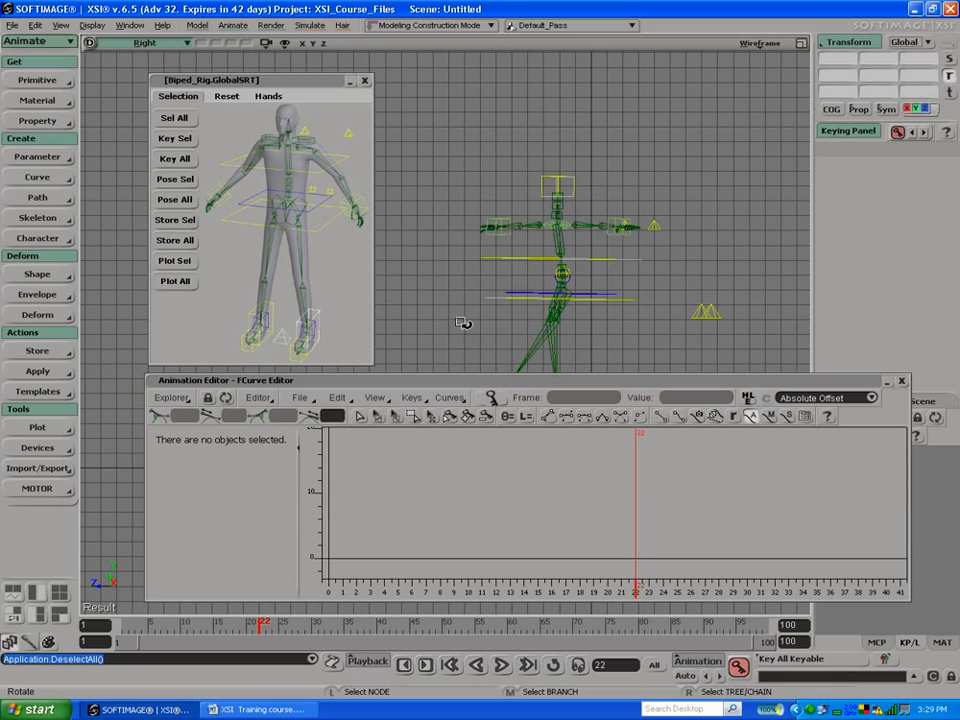